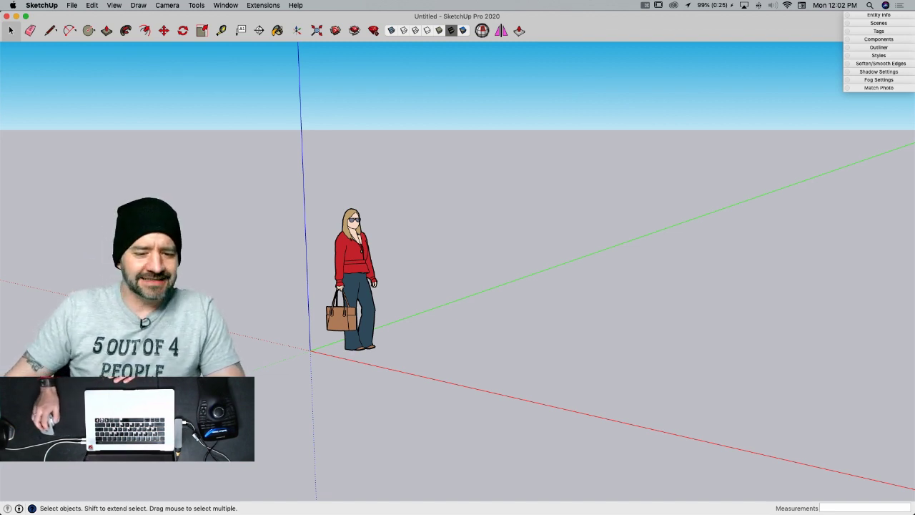
- Switch to Chrome and view the "More Q&A! Live today! Again!" topic on the SketchUp Community forum
mouse_move(1, 104)
right_click(25, 187)
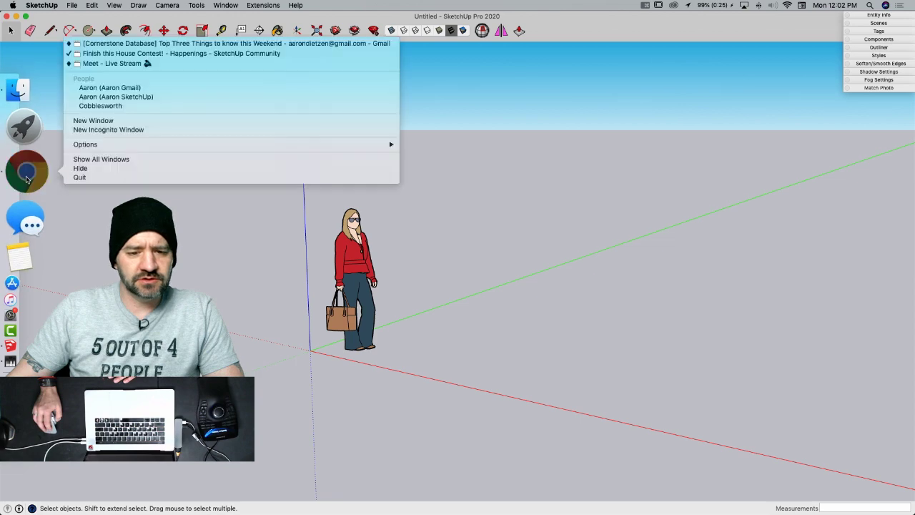
left_click(214, 54)
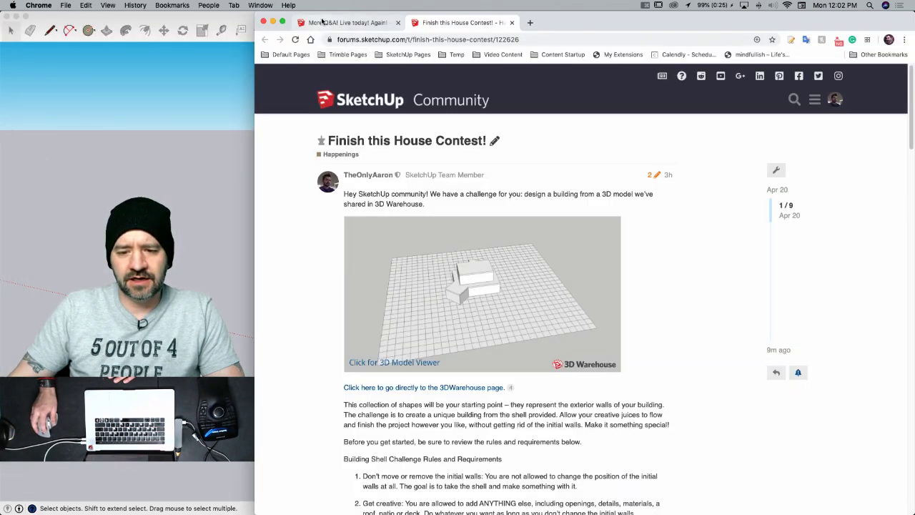
left_click(324, 23)
scroll(398, 300, "up", 5)
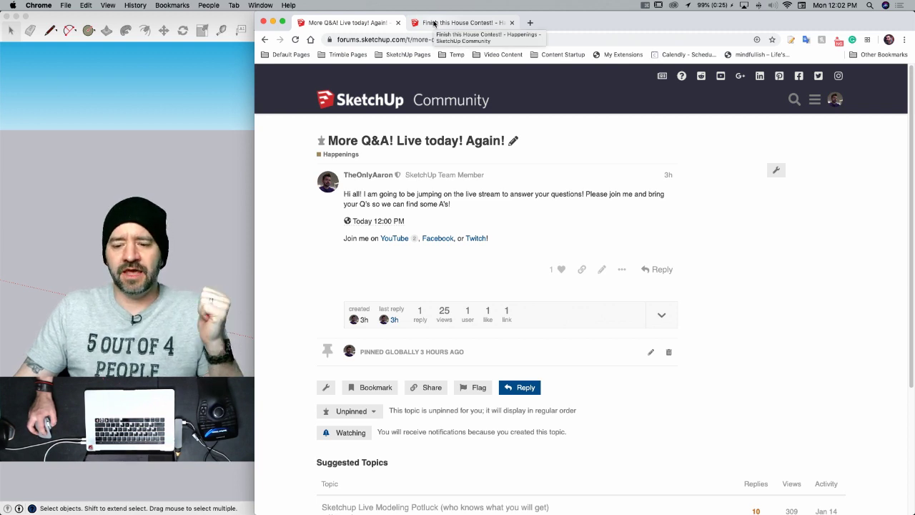
- Examine the introduction, model preview and numbered rules in the "Finish this House Contest!" topic
left_click(433, 24)
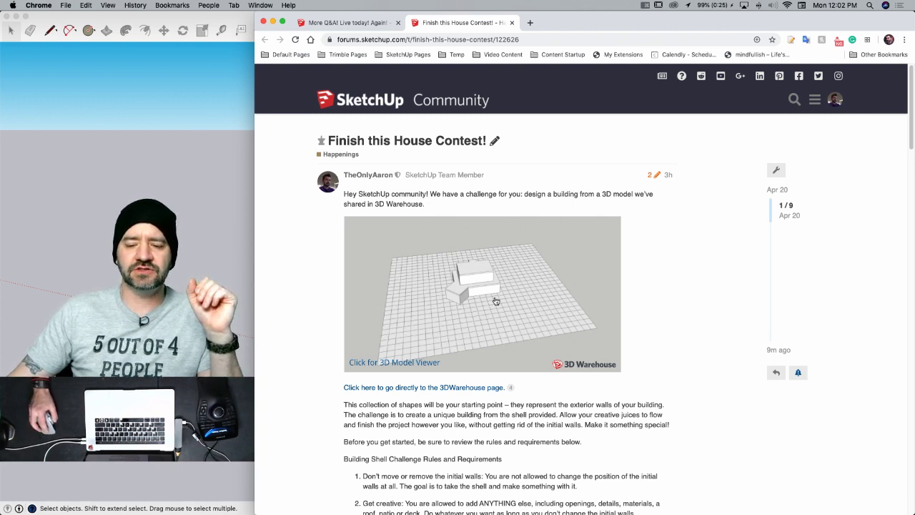
scroll(436, 275, "down", 1)
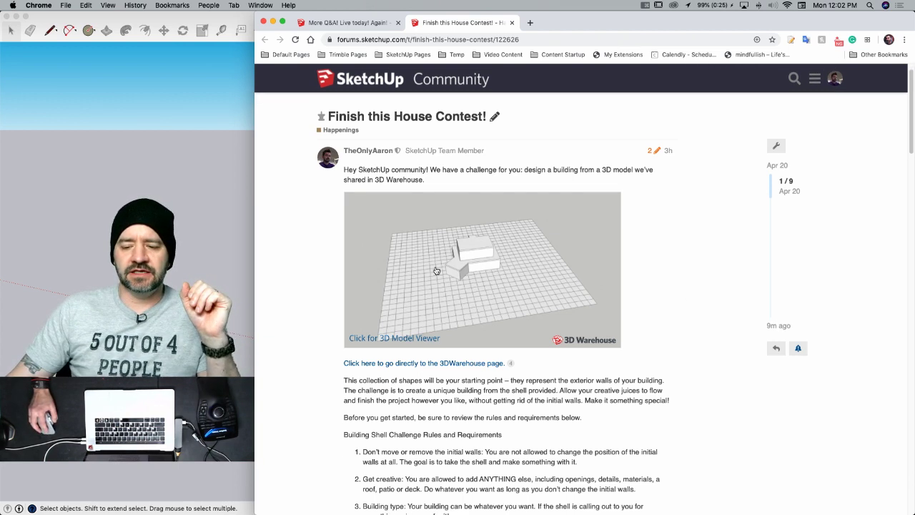
scroll(436, 275, "down", 3)
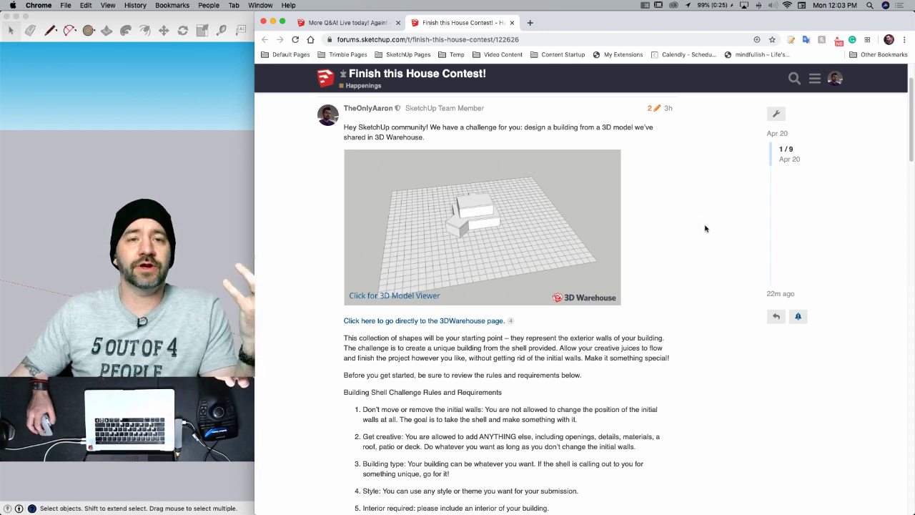
scroll(705, 229, "down", 2)
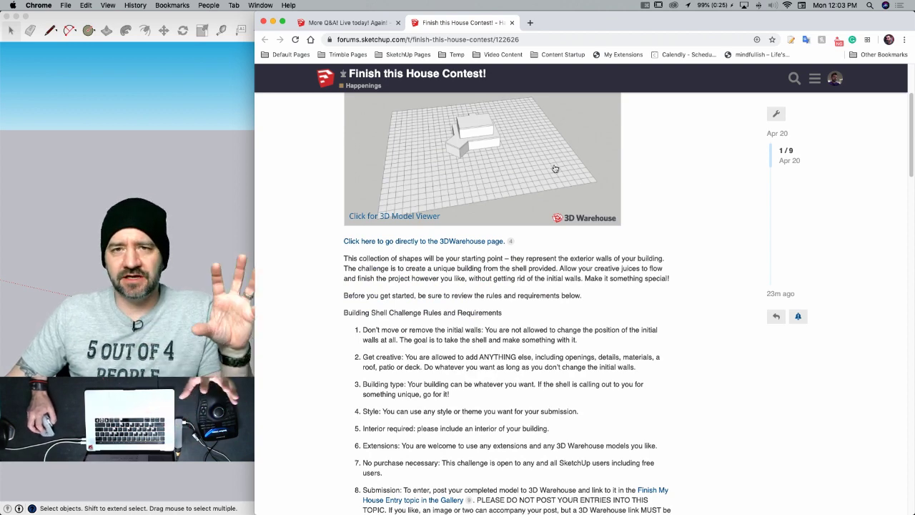
scroll(713, 189, "up", 1)
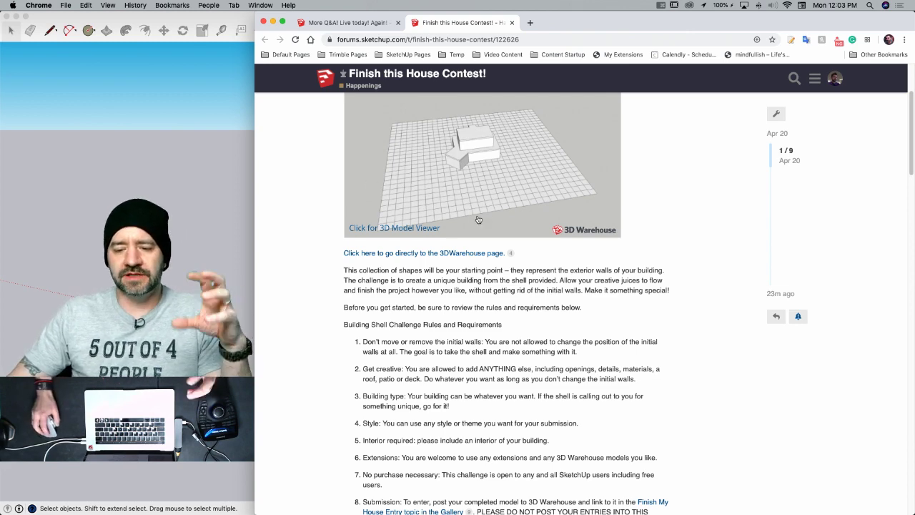
scroll(479, 220, "up", 3)
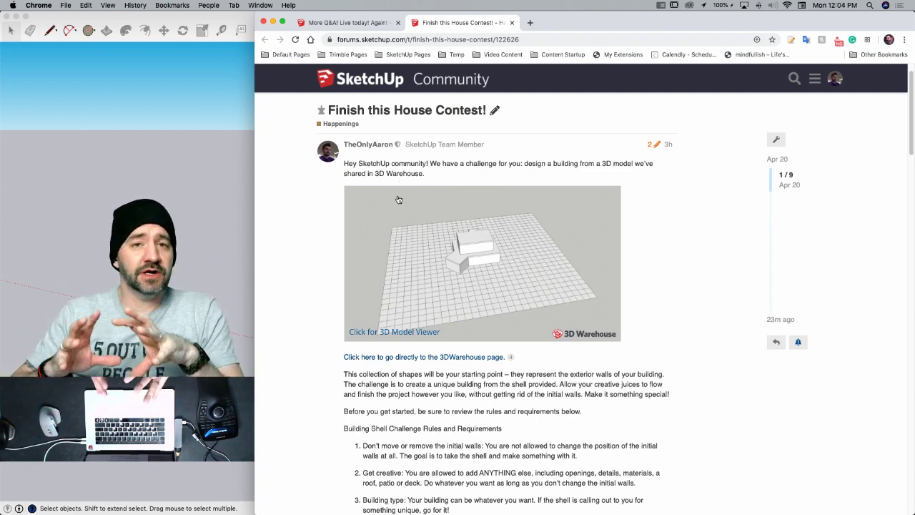
scroll(291, 286, "down", 3)
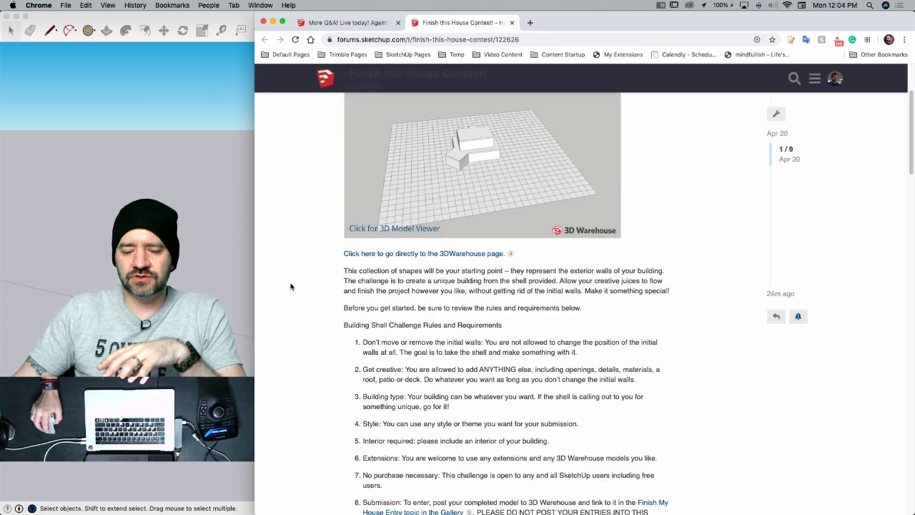
scroll(293, 286, "down", 3)
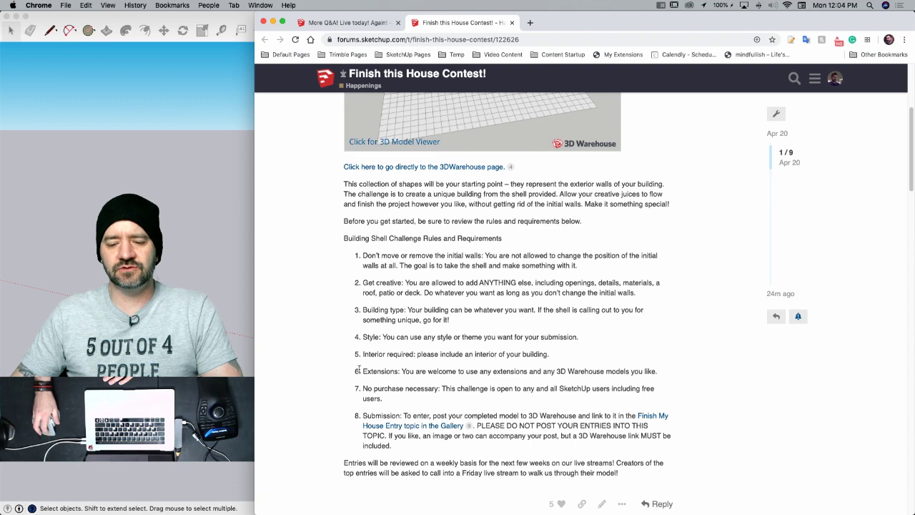
scroll(327, 358, "down", 3)
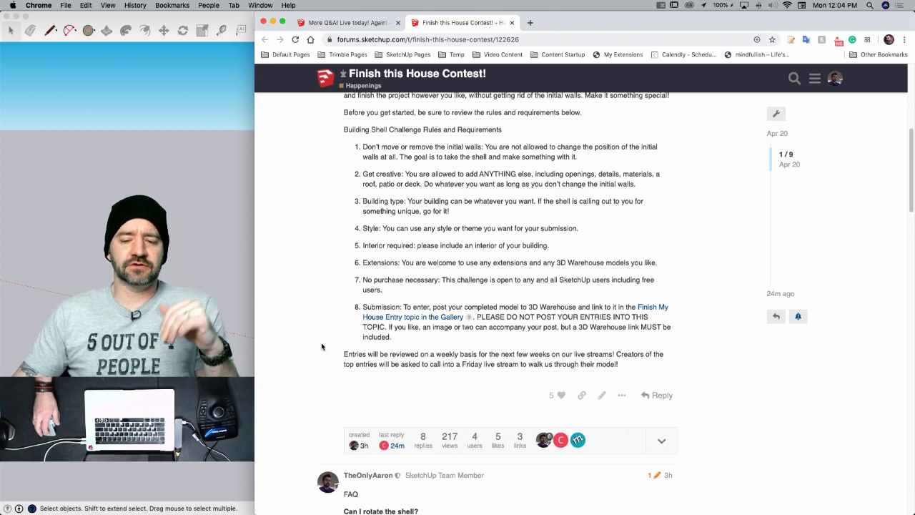
- Read through the contest's FAQ reply and return to the "More Q&A! Live today! Again!" topic
scroll(326, 345, "down", 12)
scroll(331, 342, "down", 4)
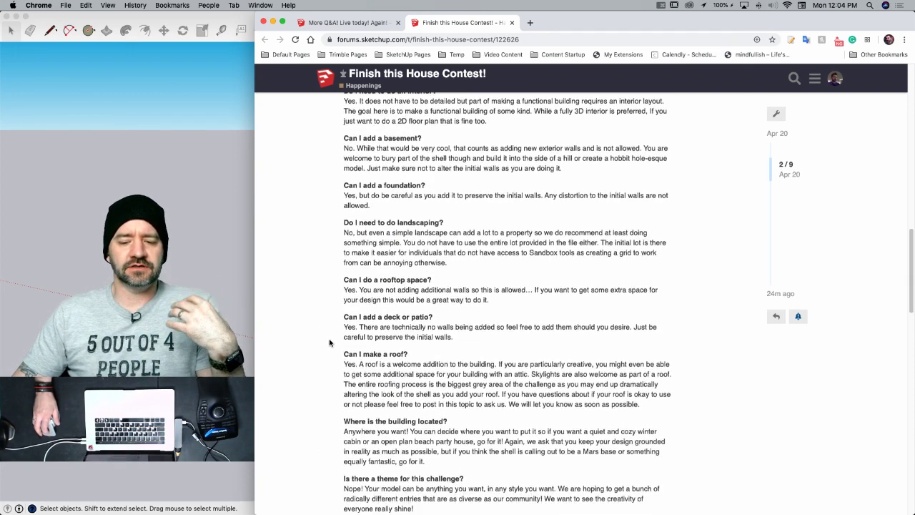
scroll(331, 343, "down", 3)
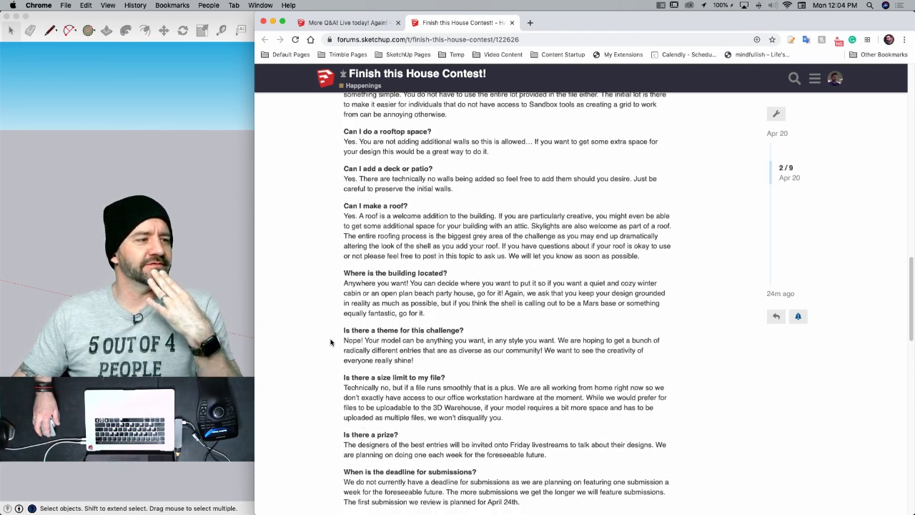
scroll(329, 340, "up", 4)
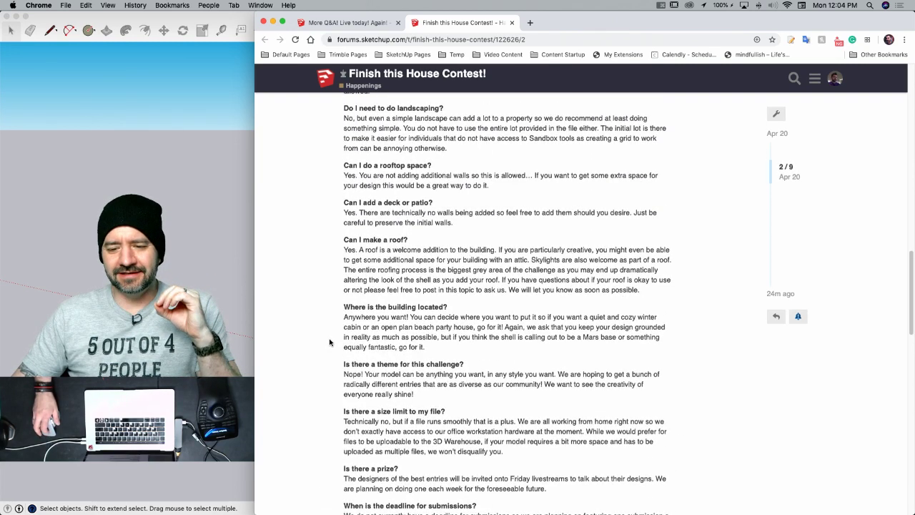
scroll(329, 342, "up", 1)
scroll(329, 342, "up", 2)
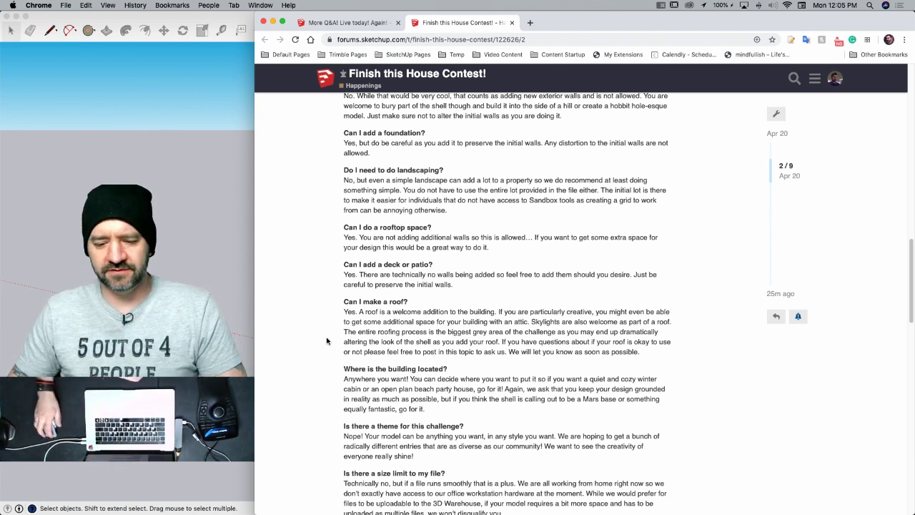
left_click(332, 23)
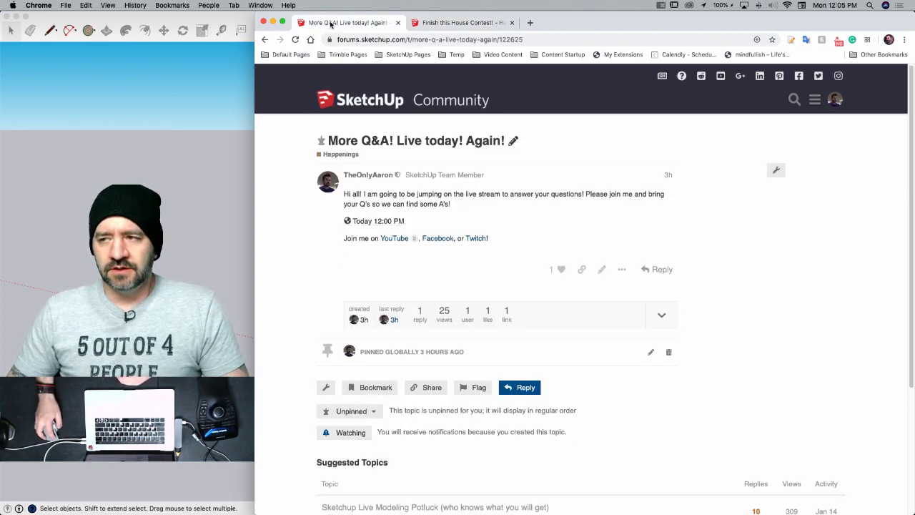
- Switch back to SketchUp and draw a rectangle about 4' 4" by 4' 10" on the ground beside the figure
left_click(199, 18)
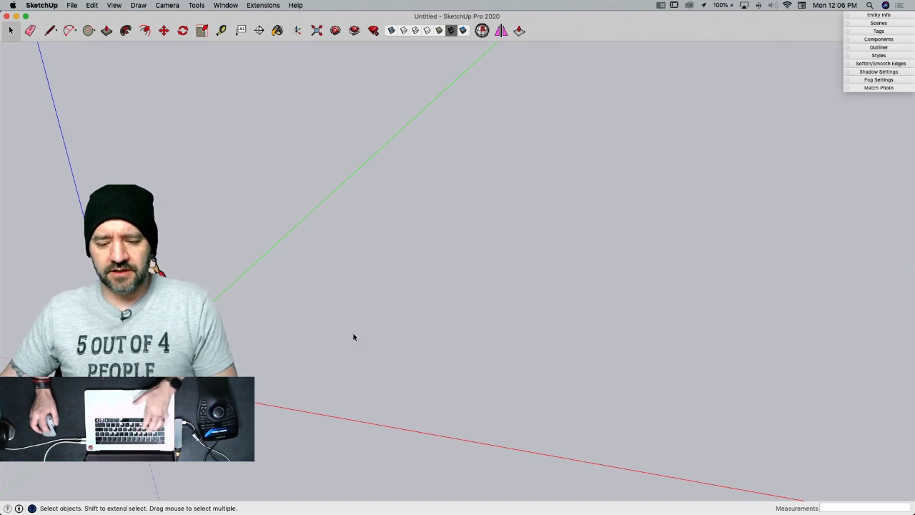
key("r")
left_click(305, 361)
left_click(433, 315)
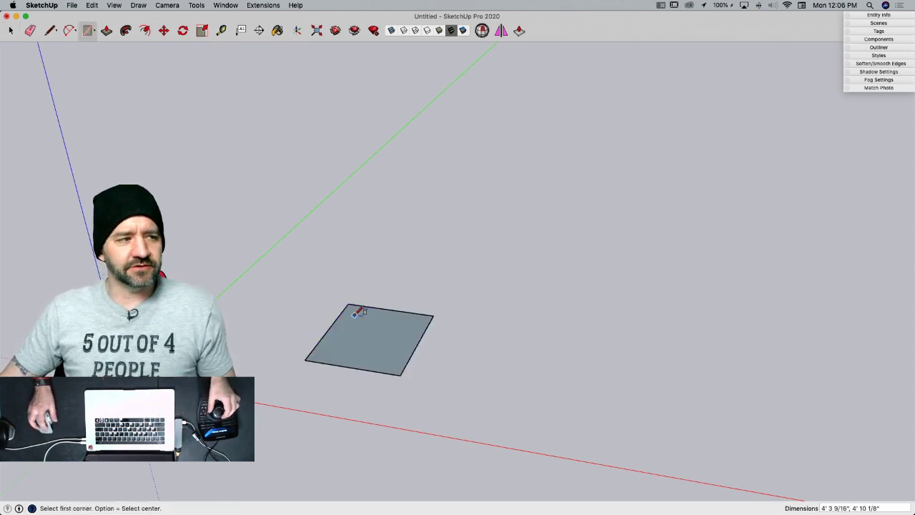
- Try extruding the square-cornered rectangle upward into a box, and undo the extrusion
key("p")
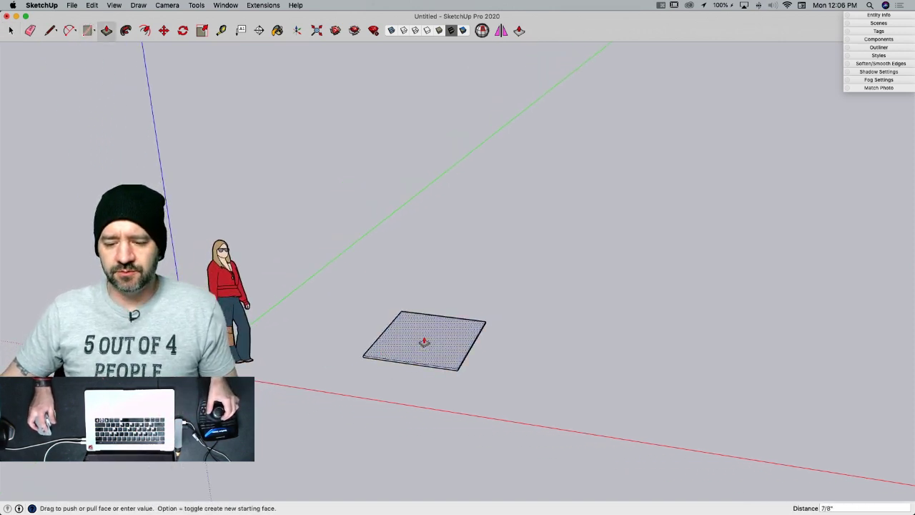
left_click(415, 234)
key("space")
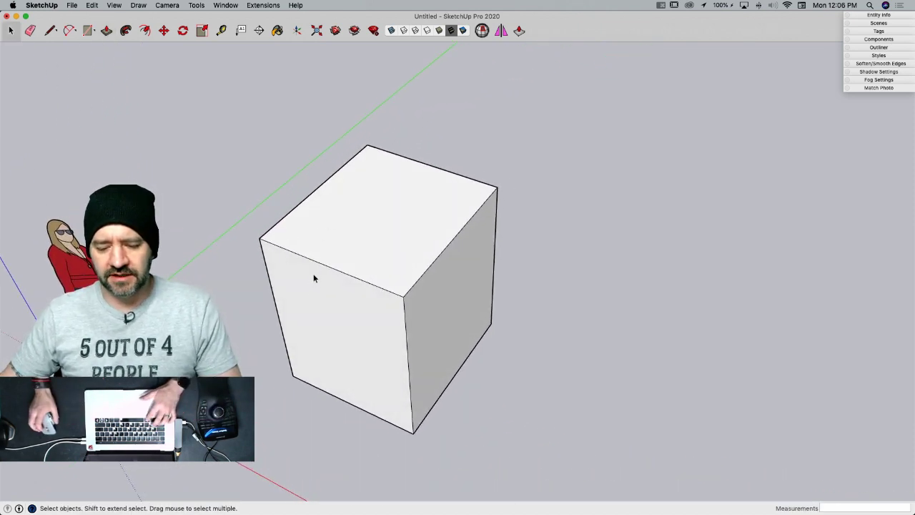
key("super+z")
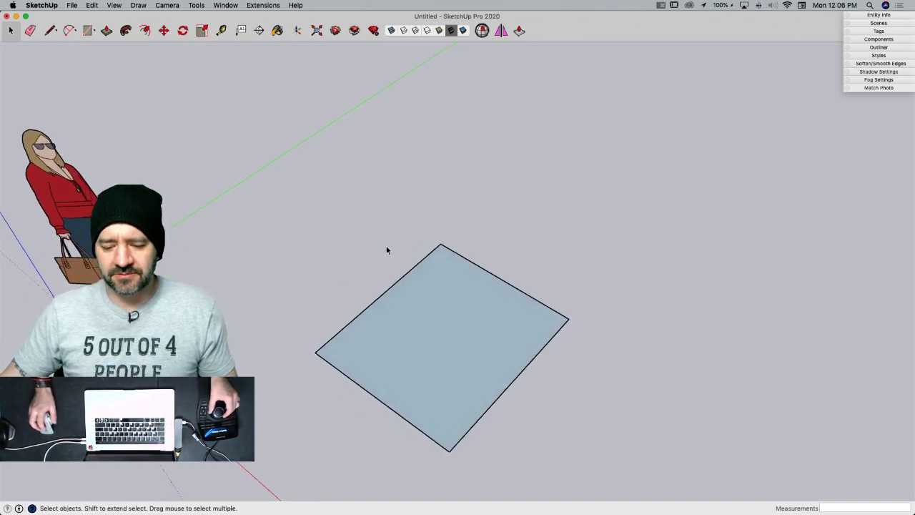
- Round the rectangle's nearest corner with a tangent two-point arc about 1' 4" across, trimming off the sharp tip
key("a")
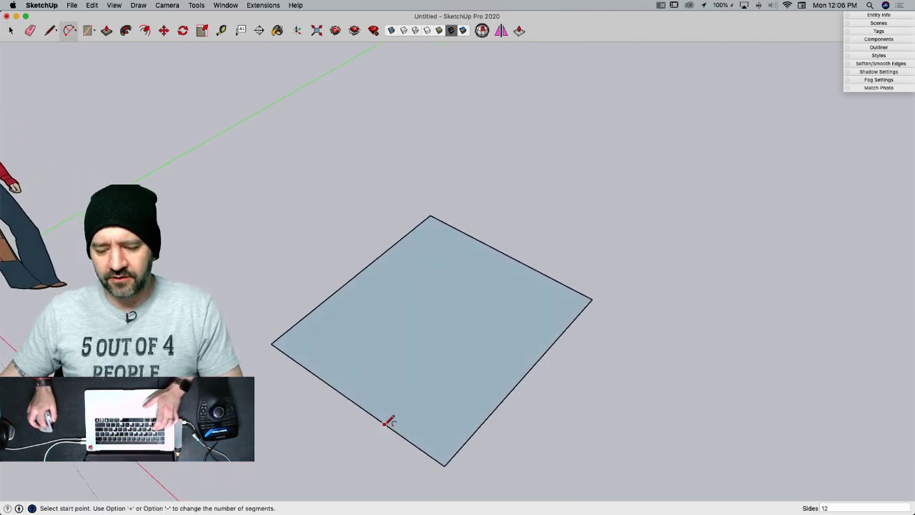
left_click(401, 436)
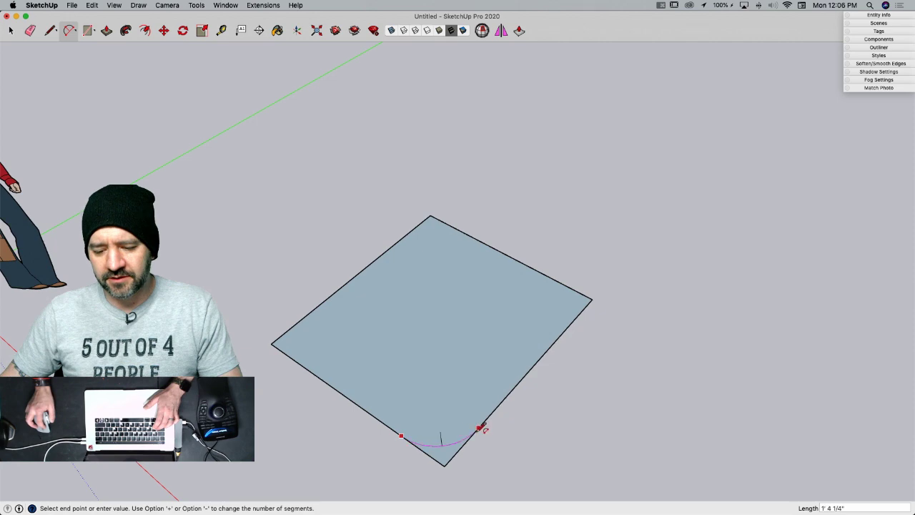
left_click(482, 428)
- Push/Pull the rounded-corner face upward about 4' 7" to form a solid box
key("p")
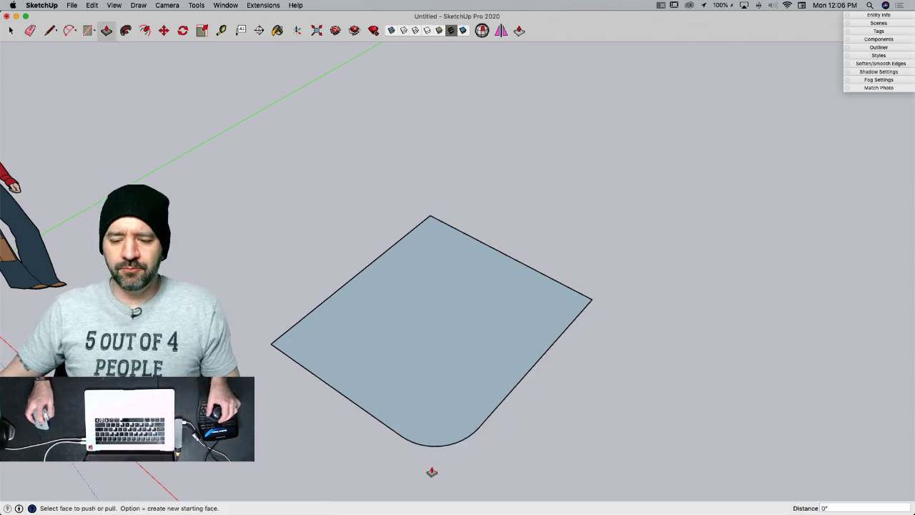
left_click(468, 372)
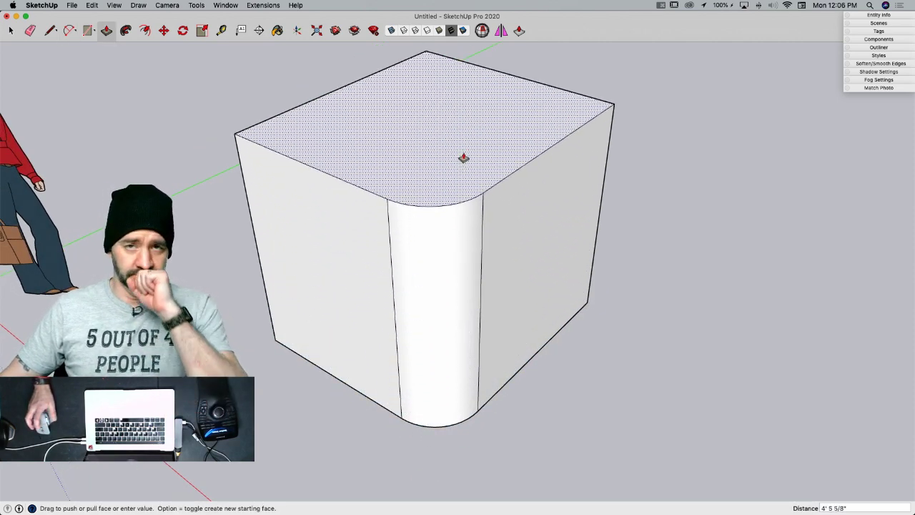
left_click(459, 152)
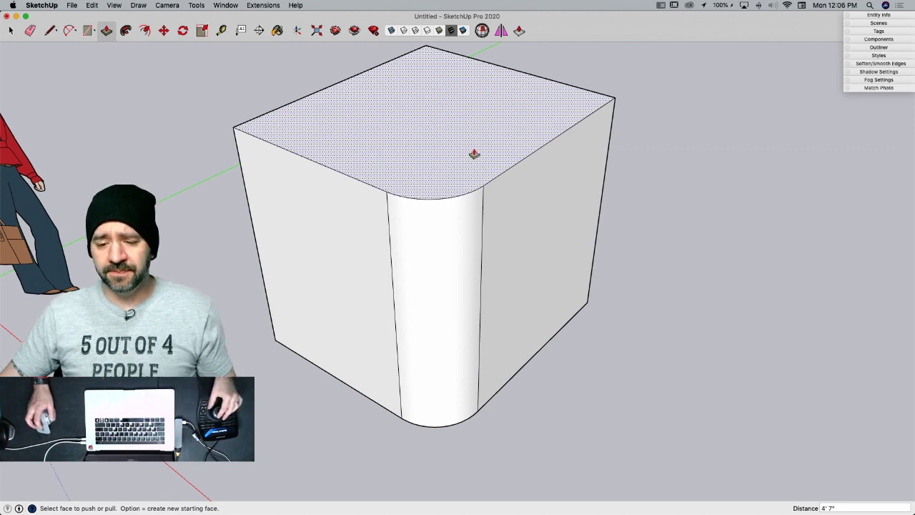
- Soften the two vertical edges bordering the box's rounded corner so it blends into the adjacent side faces
mouse_move(446, 205)
middle_mouse_down()
mouse_move(466, 303)
mouse_move(457, 280)
mouse_move(525, 245)
mouse_move(351, 241)
mouse_move(431, 248)
middle_mouse_up()
key("e")
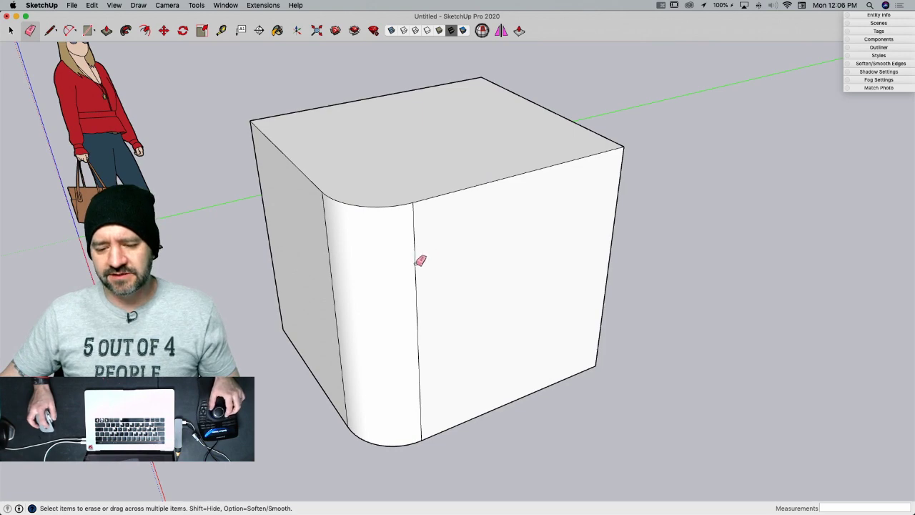
left_click(420, 260)
left_click_drag(339, 247, 331, 246)
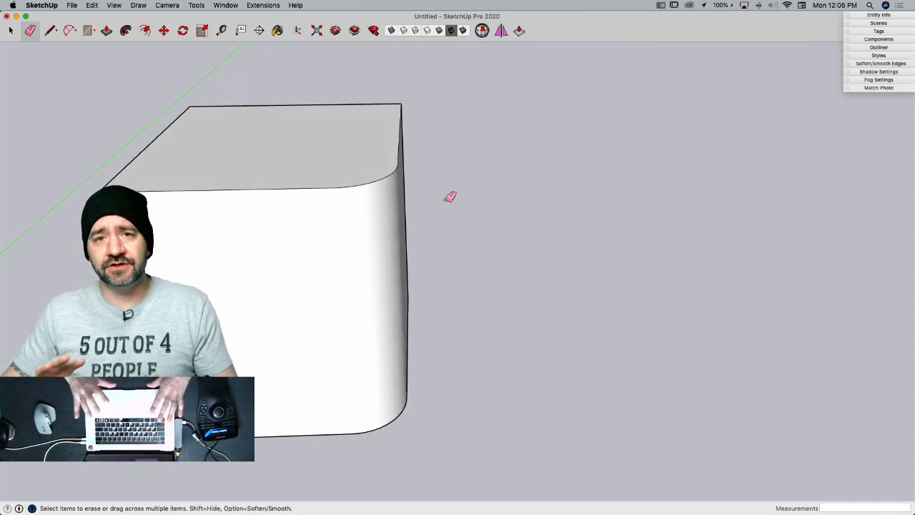
- Draw a tangent arc across an upper corner of the side face opposite the rounded corner as a rounding profile
middle_click_drag(450, 197, 400, 255)
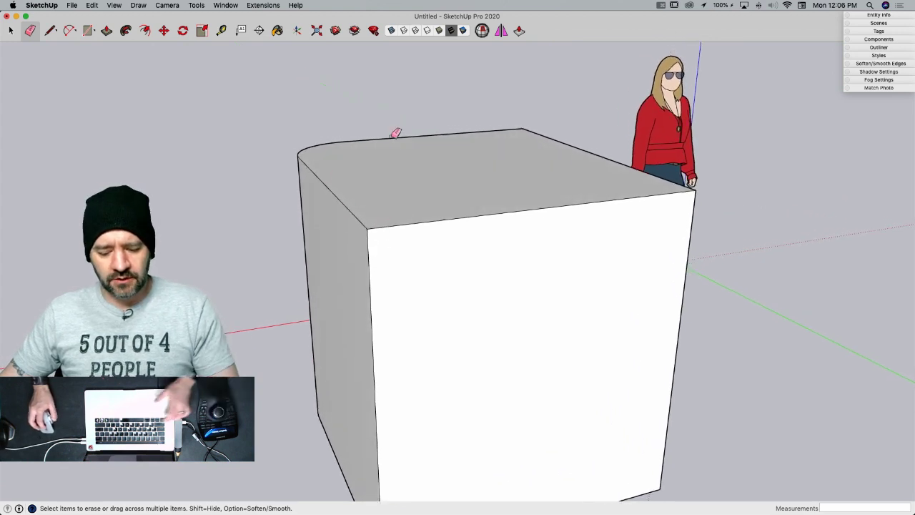
key("a")
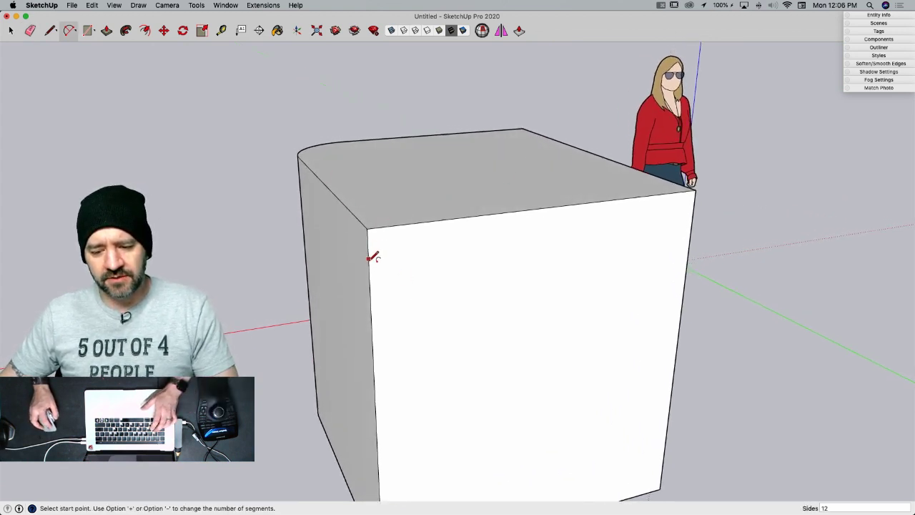
left_click(369, 266)
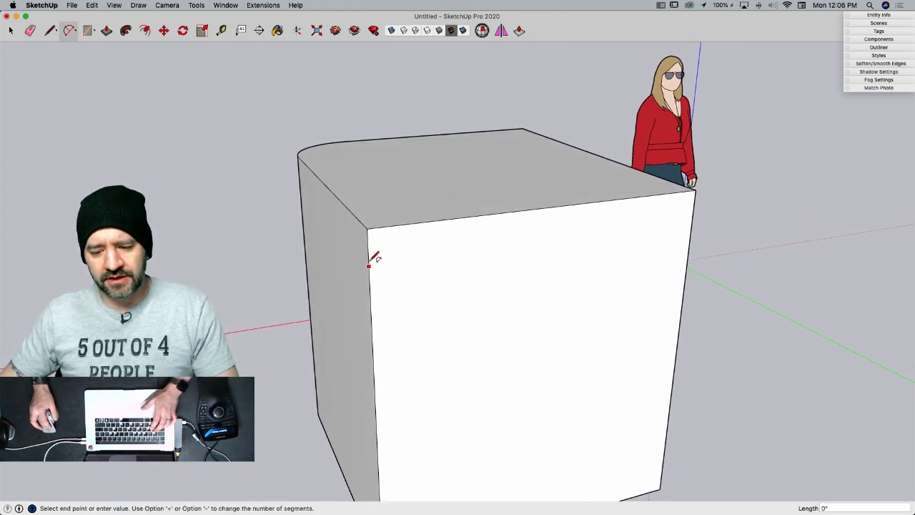
double_click(404, 224)
key("space")
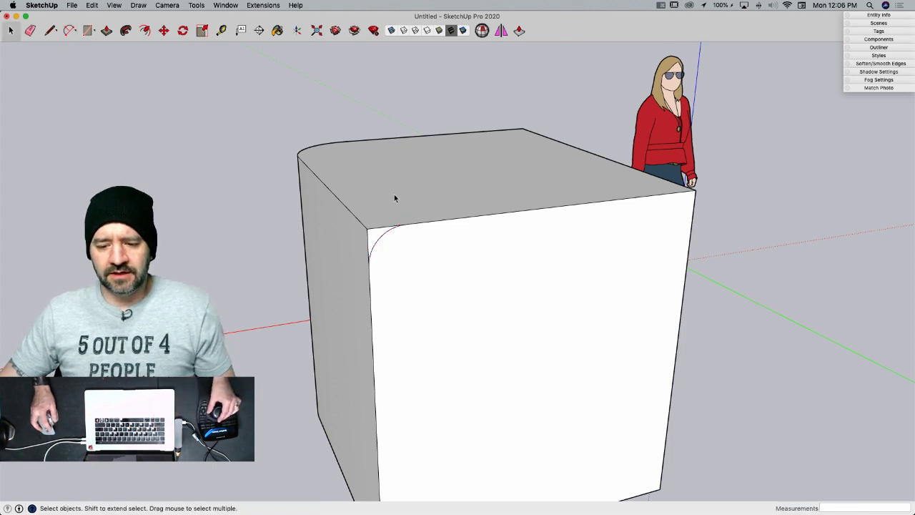
- Sweep the corner arc profile around the box's top face perimeter with Follow Me to round all the upper edges
double_click(424, 179)
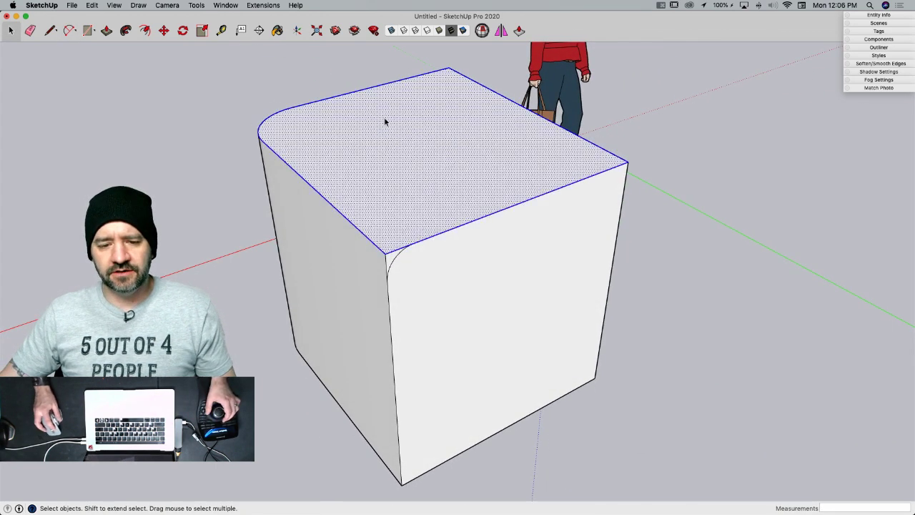
left_click(126, 30)
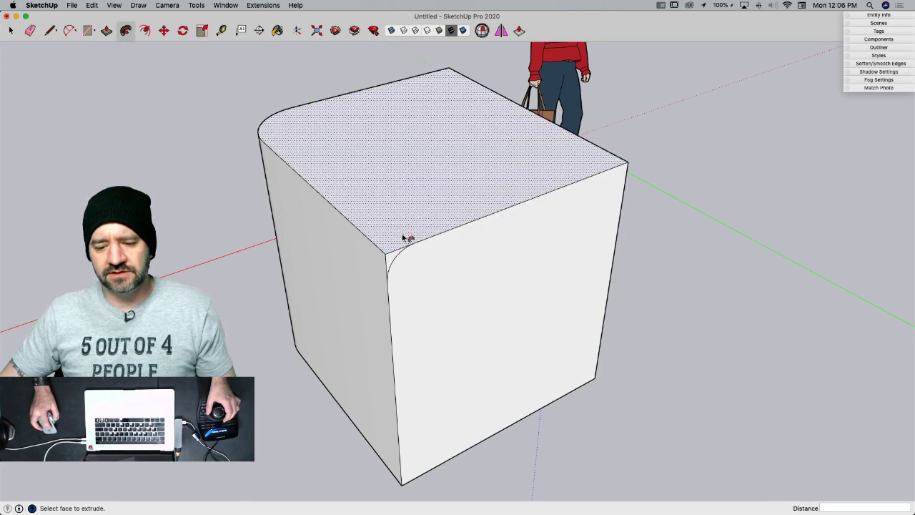
left_click(392, 261)
key("space")
middle_click_drag(562, 302, 401, 311)
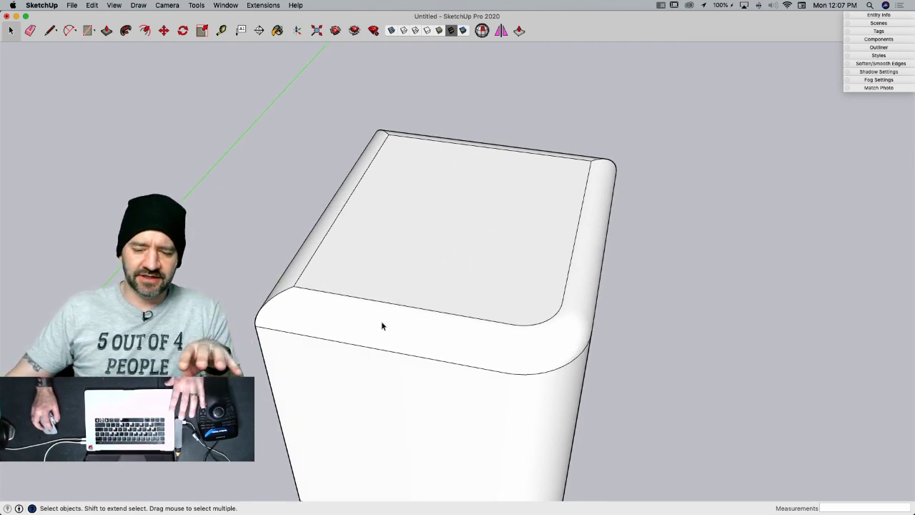
- Soften the front straight edge between the box's top face and its rounded rim with the Eraser
key("e")
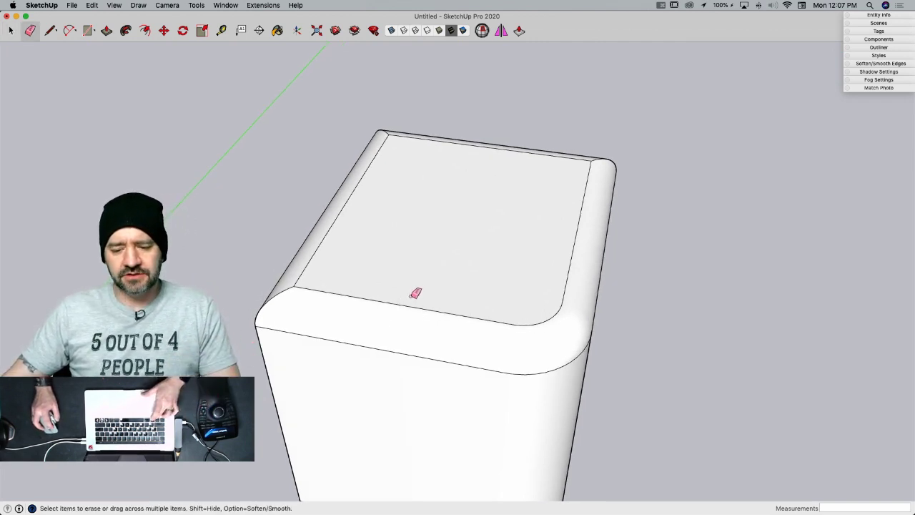
left_click(408, 303, "alt")
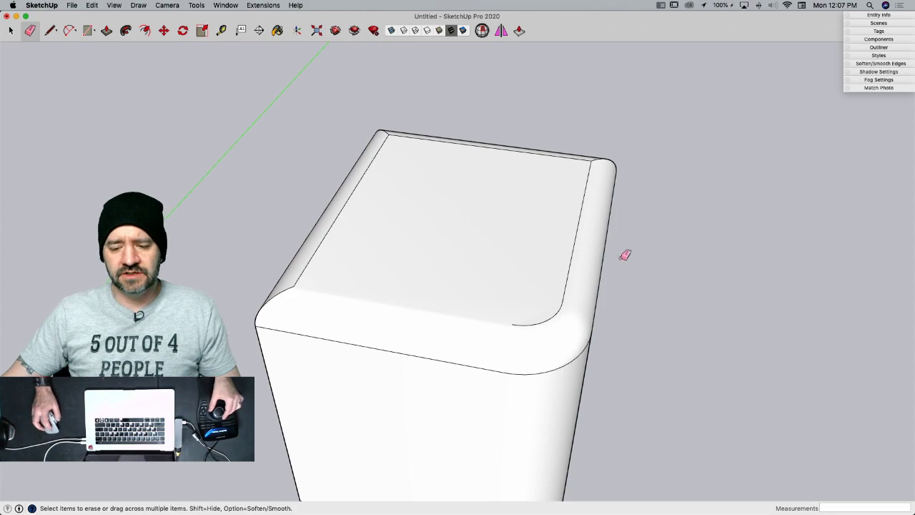
mouse_move(529, 238)
middle_mouse_down()
mouse_move(400, 333)
mouse_move(517, 260)
middle_mouse_up()
middle_click_drag(687, 216, 537, 257)
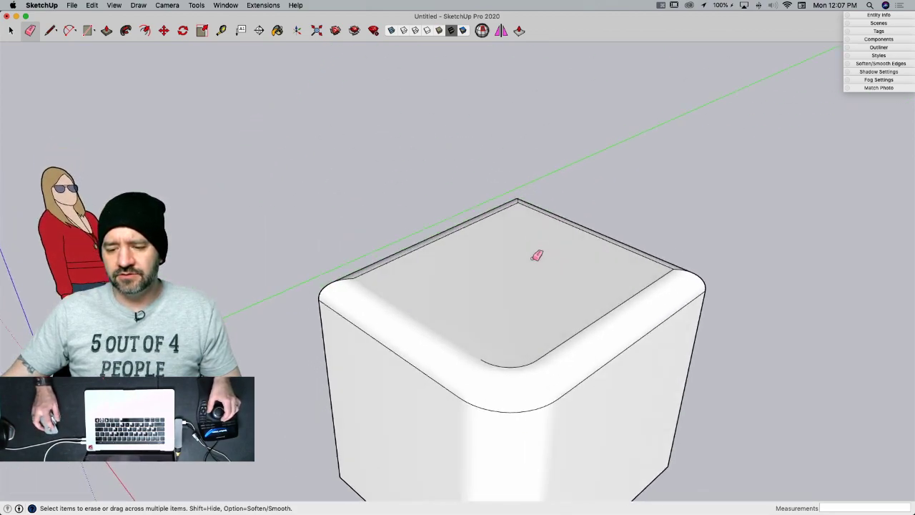
- Soften the edges of the whole box at a 36-degree angle between normals with Soften coplanar enabled
key("space")
triple_click(525, 262)
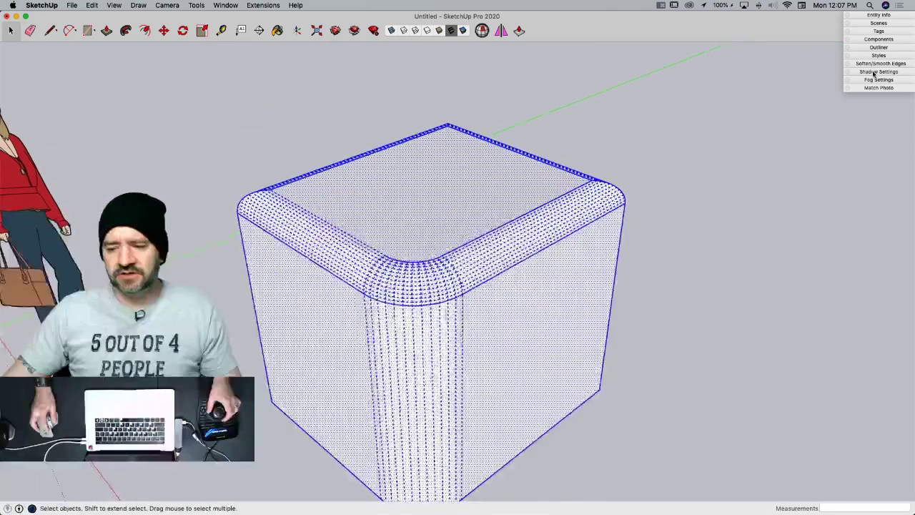
left_click(876, 65)
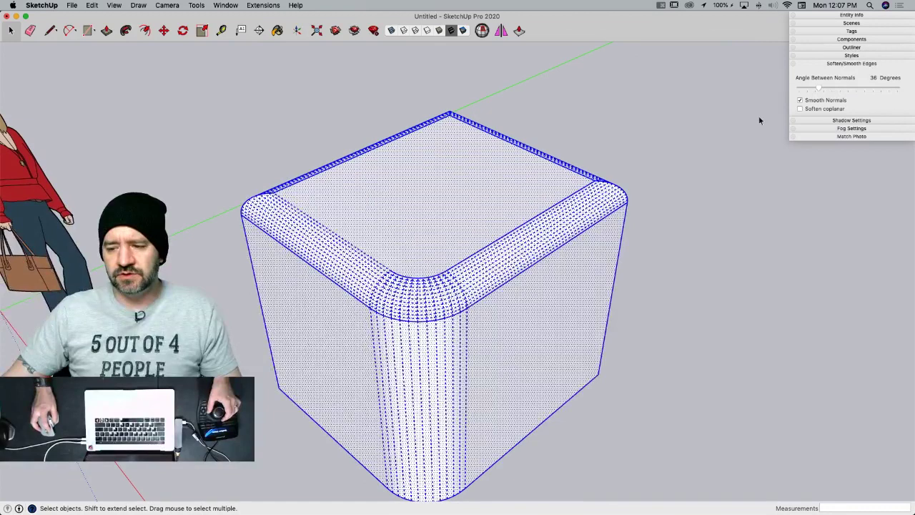
left_click(799, 108)
left_click(669, 113)
middle_click_drag(670, 114, 526, 260)
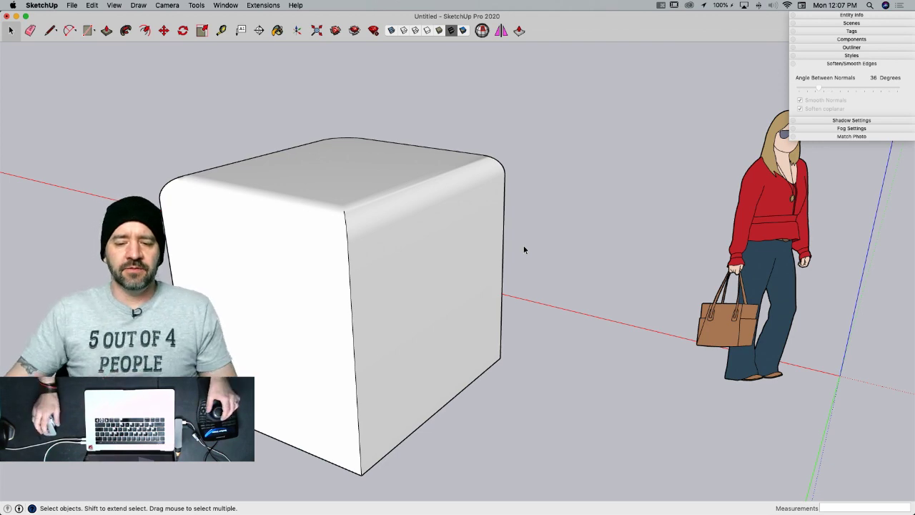
- Soften the remaining curved edge and vertical edge at the box's unrounded corner
middle_click_drag(401, 409, 394, 388)
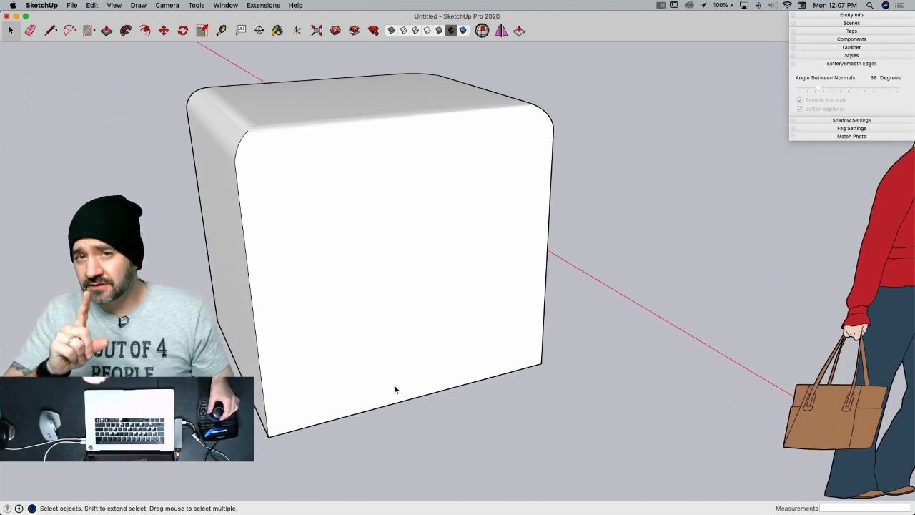
scroll(394, 388, "up", 2)
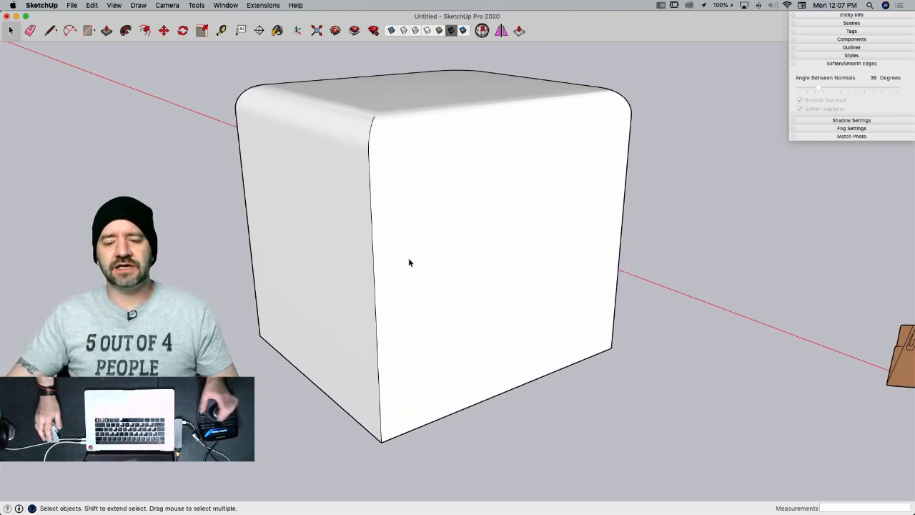
key("e")
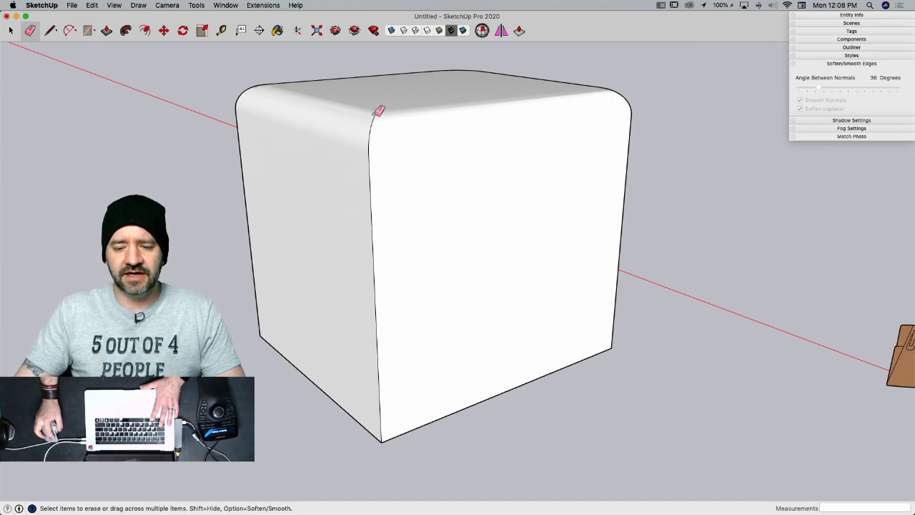
mouse_move(377, 112)
left_mouse_down()
mouse_move(370, 167)
mouse_move(377, 133)
left_mouse_up()
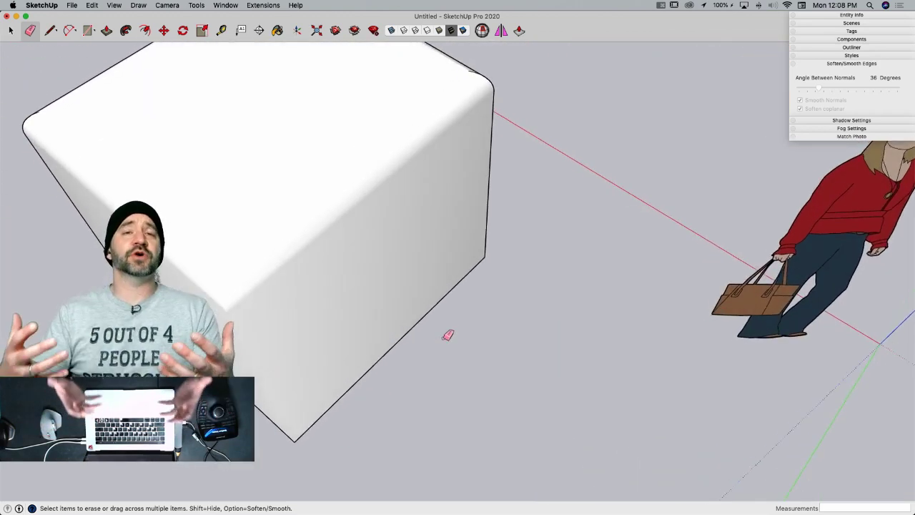
- Show the hidden geometry to examine the box's softened edges, and hide it again
middle_click_drag(448, 335, 448, 336)
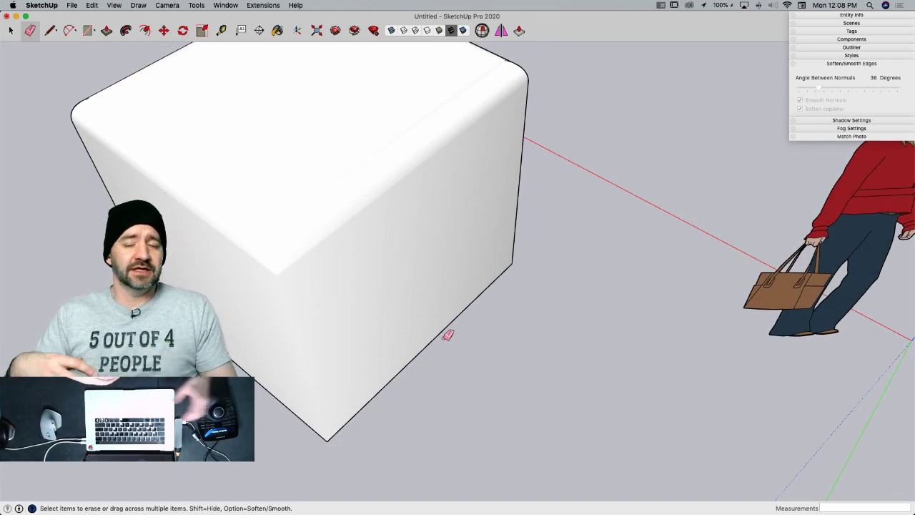
mouse_move(448, 335)
middle_mouse_down()
mouse_move(435, 332)
mouse_move(546, 198)
mouse_move(525, 201)
middle_mouse_up()
key("alt+h")
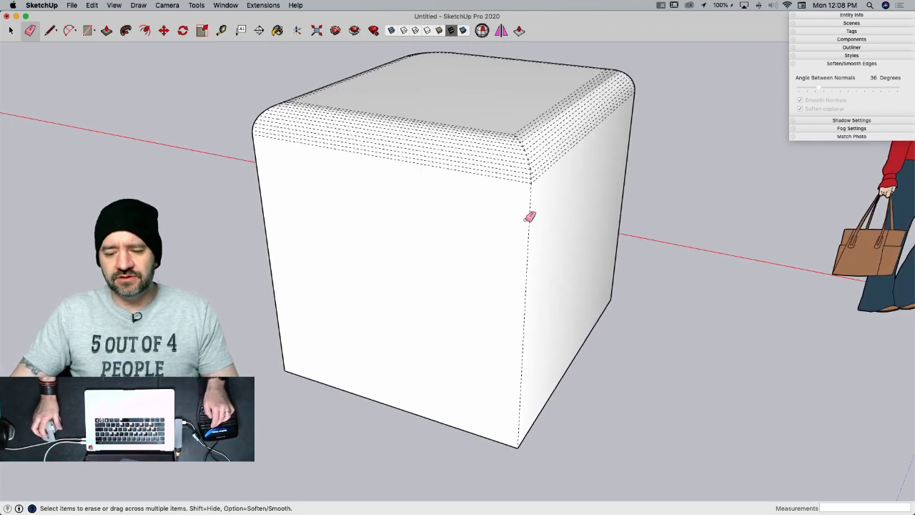
key("space")
mouse_move(534, 247)
middle_mouse_down()
mouse_move(534, 278)
mouse_move(505, 295)
middle_mouse_up()
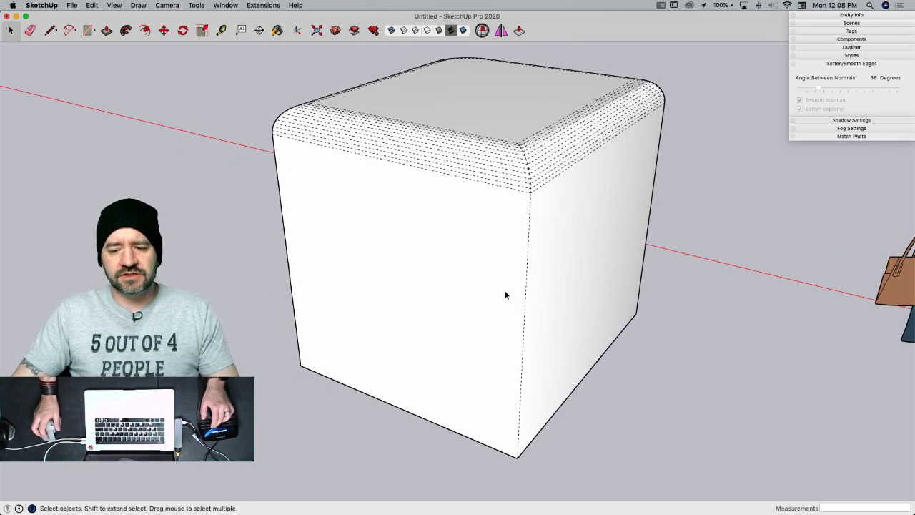
key("alt+h")
middle_click_drag(461, 268, 516, 172)
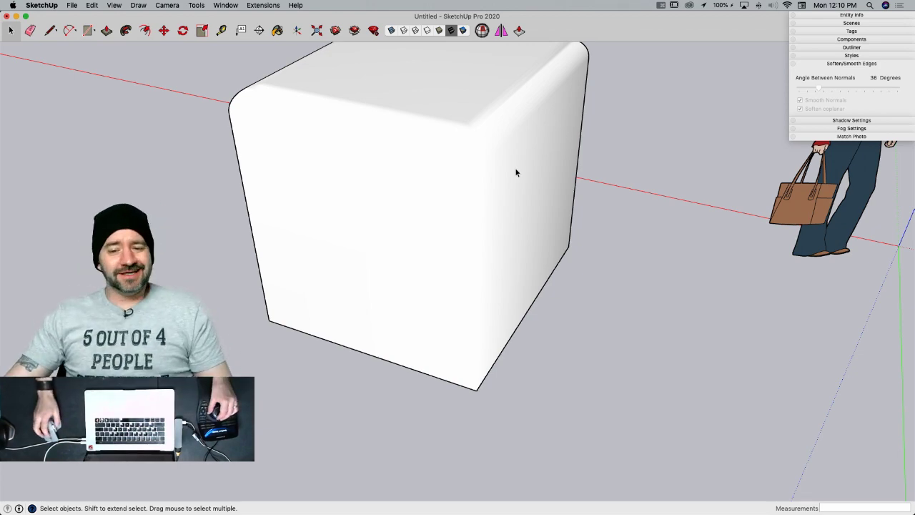
- Move the standing woman figure from the origin to the far side of the box, about 14' 1" away
mouse_move(516, 168)
middle_mouse_down()
mouse_move(520, 157)
mouse_move(595, 340)
mouse_move(647, 237)
middle_mouse_up()
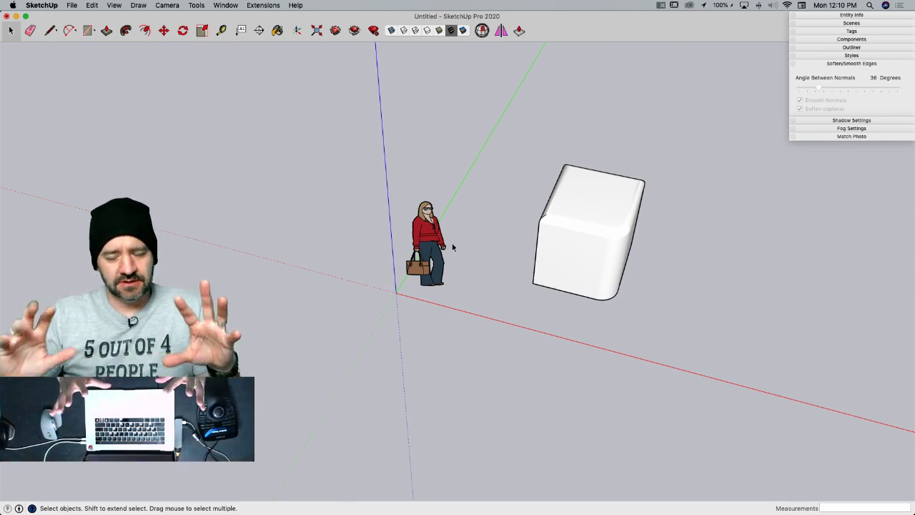
middle_click_drag(396, 116, 477, 191)
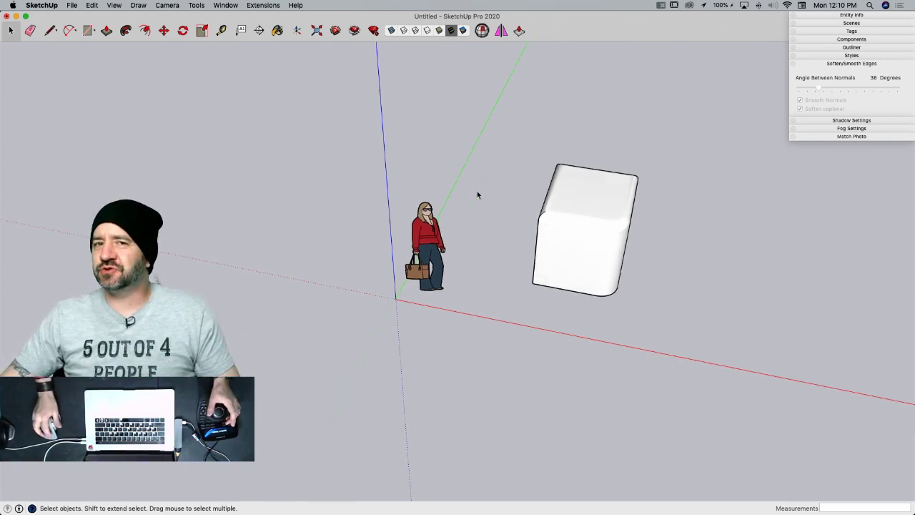
left_click(432, 240)
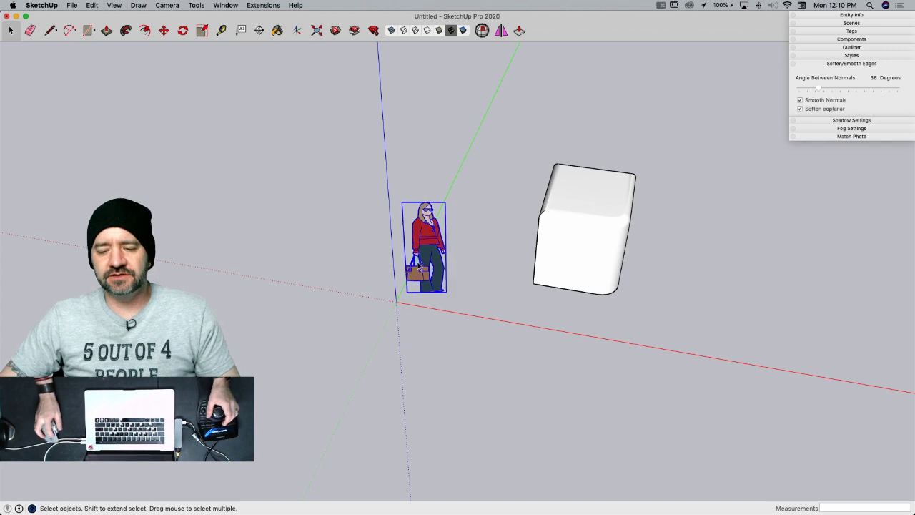
key("m")
left_click(547, 396)
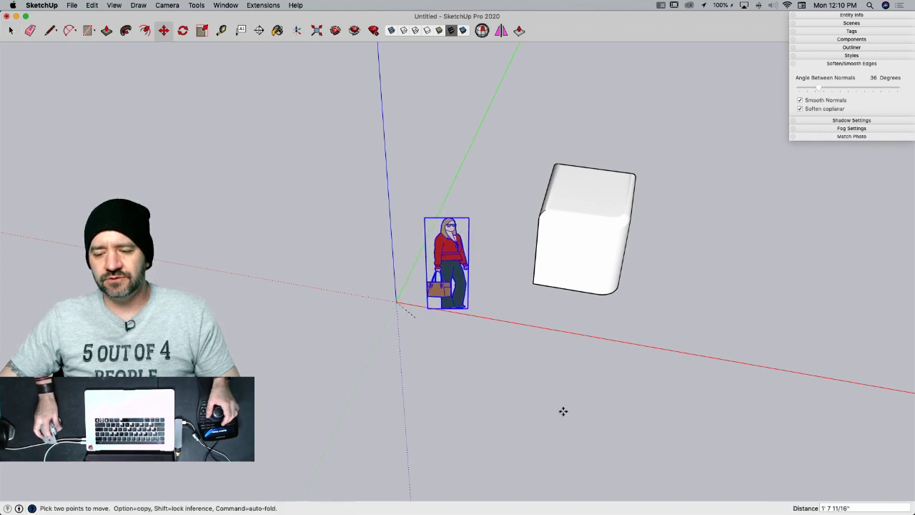
left_click(678, 308)
scroll(377, 369, "up", 3)
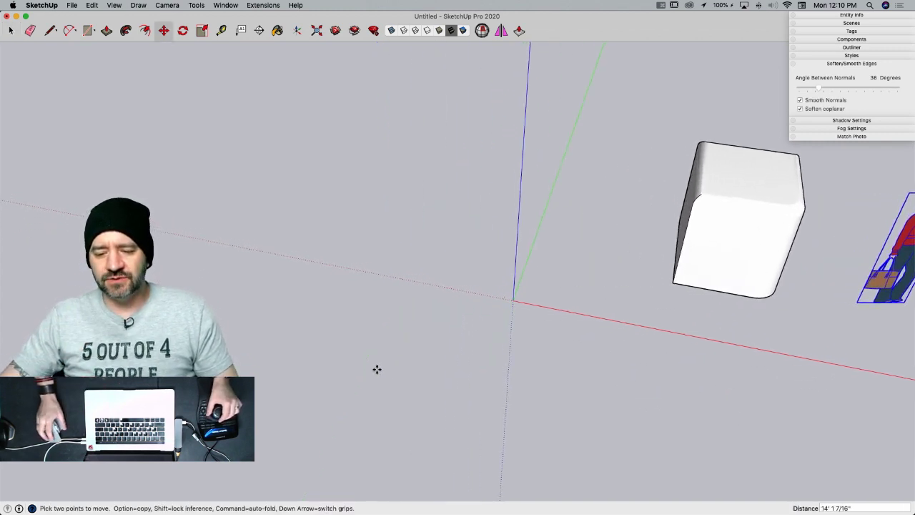
middle_click_drag(334, 353, 451, 295)
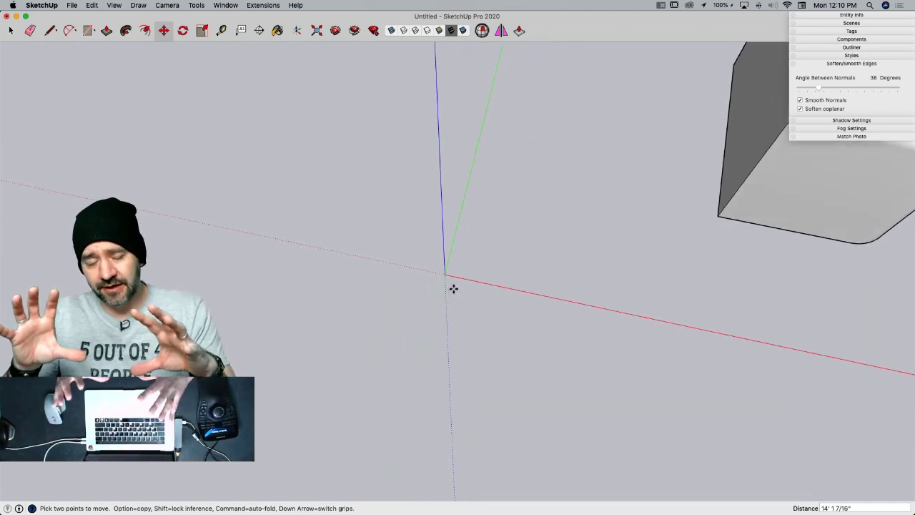
- Draw a circle of about 2' 2" radius centred on the origin and a smaller circle beside it
key("c")
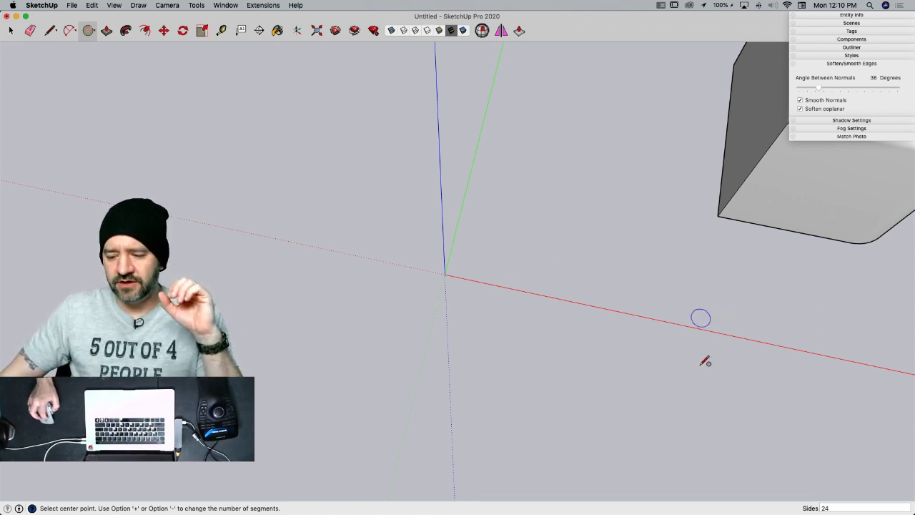
left_click(445, 273)
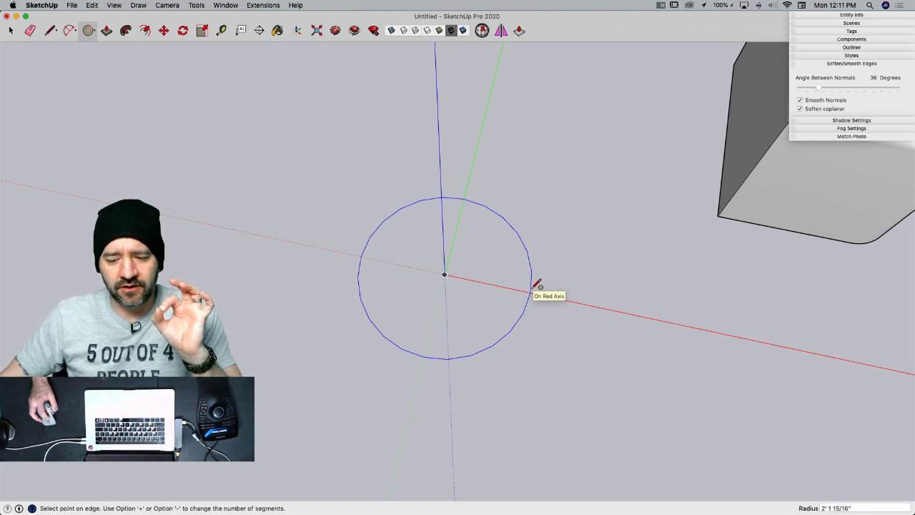
left_click(536, 283)
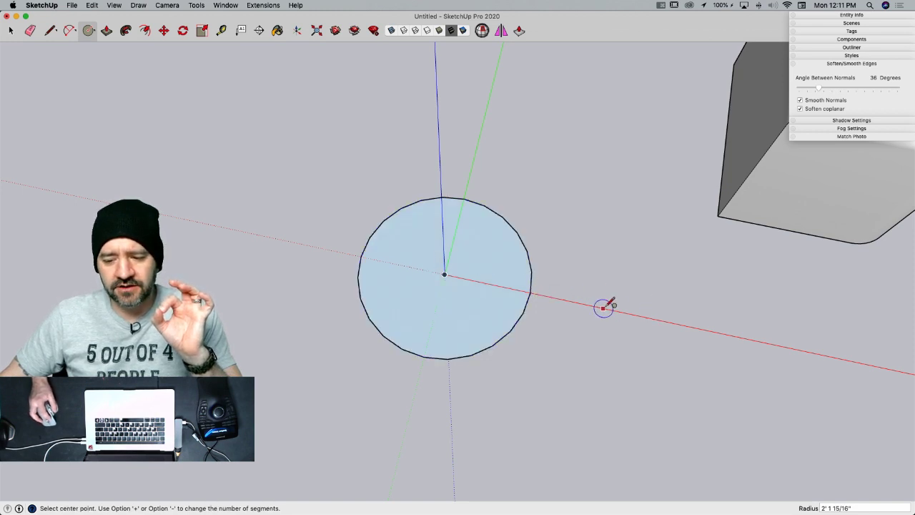
left_click(597, 218)
left_click(642, 219)
key("space")
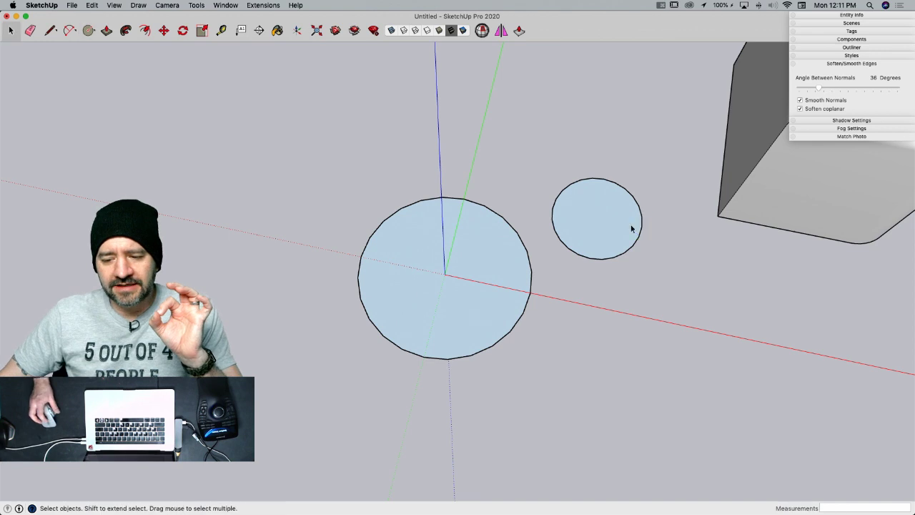
- Move the smaller circle by its centre onto the origin so it is concentric with the larger circle
left_click(632, 229)
key("m")
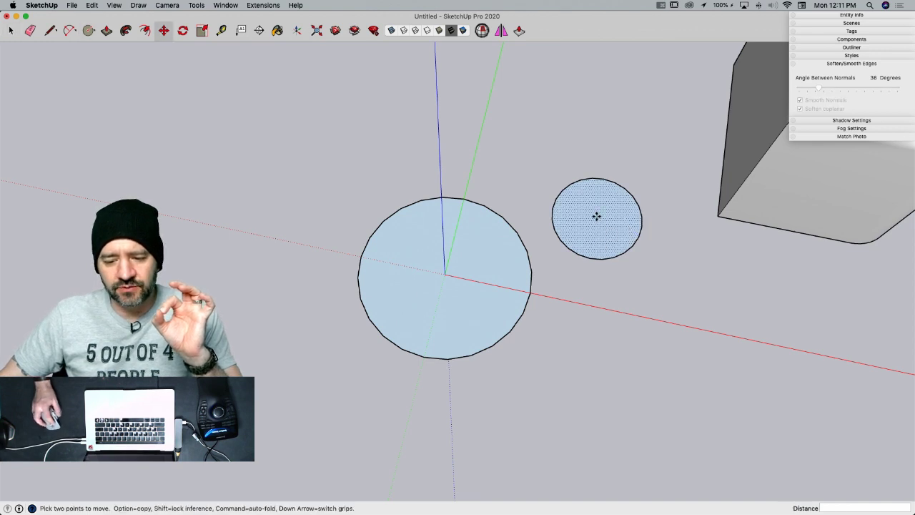
left_click(597, 216)
left_click(445, 275)
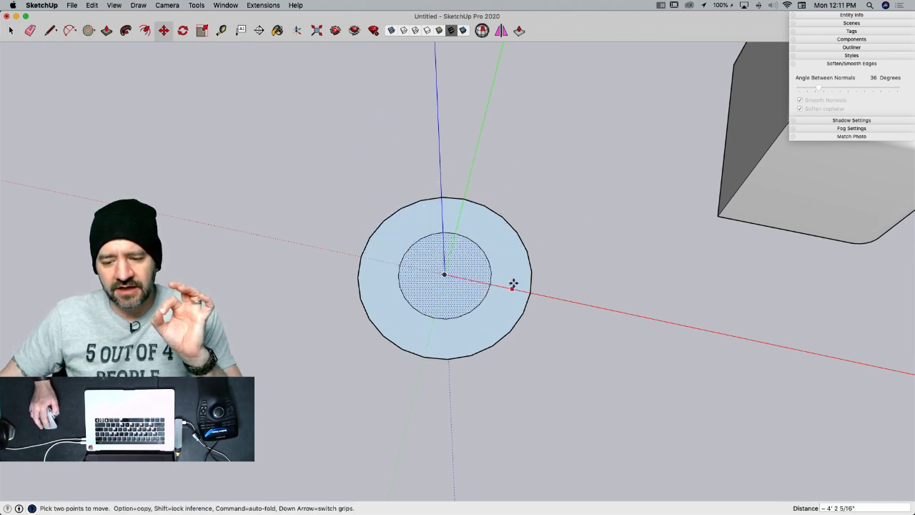
- Draw two lines joining adjacent vertices of the inner circle to the matching vertices of the outer circle
scroll(507, 286, "up", 3)
key("l")
left_click(472, 281)
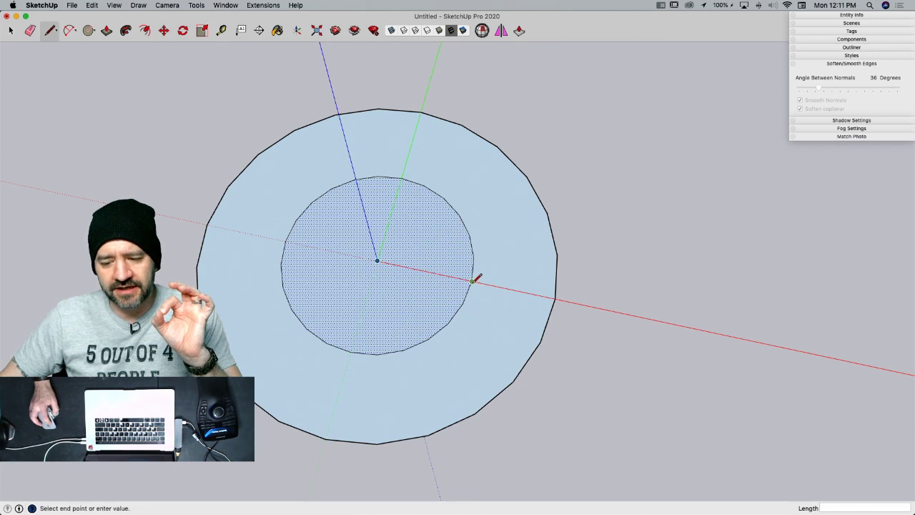
left_click(555, 297)
left_click(474, 257)
left_click(556, 256)
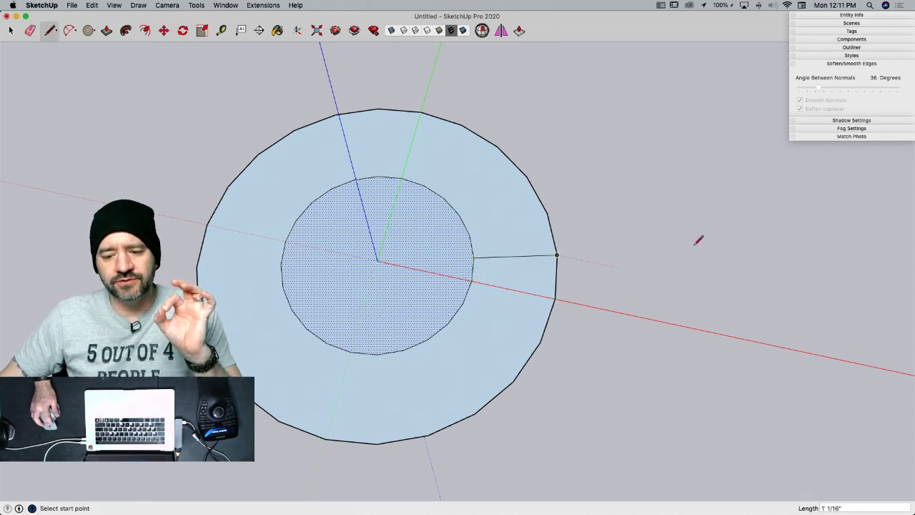
- Erase the inner and outer circle segments between the two connecting lines to open a gap in the ring
key("space")
key("e")
left_click(472, 266)
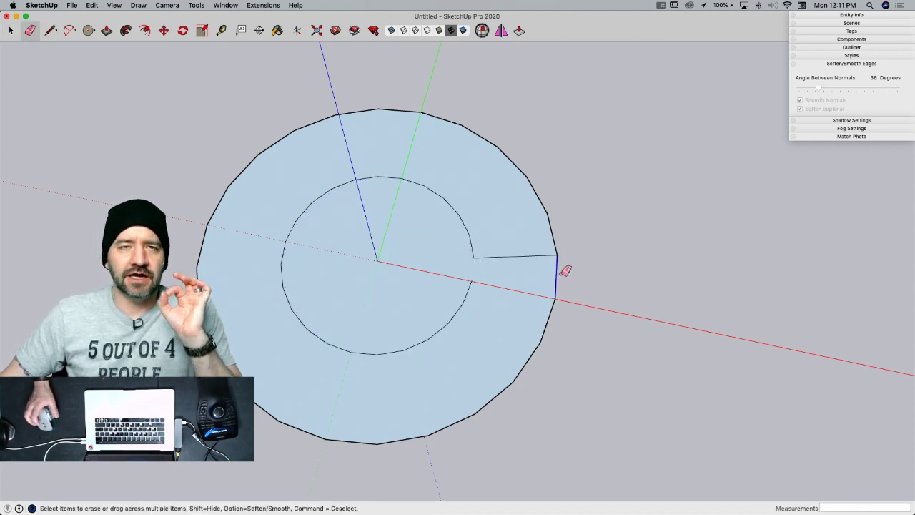
left_click(559, 275)
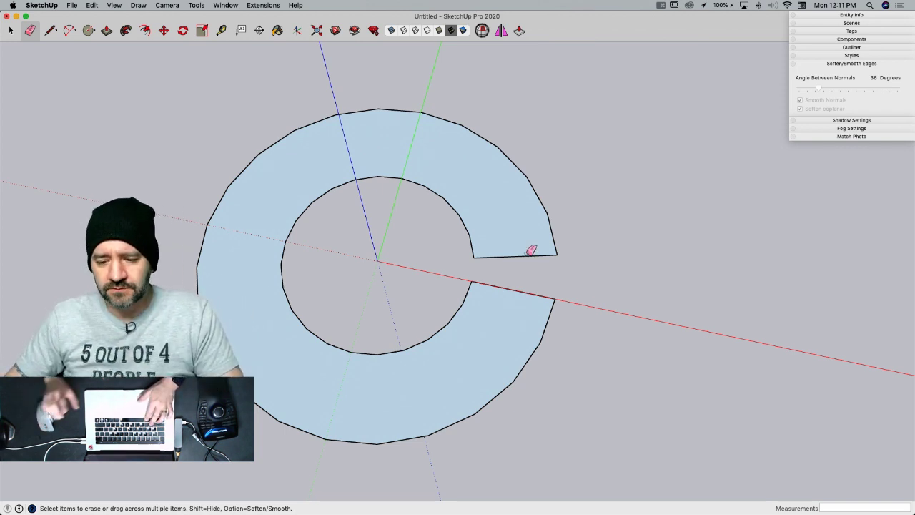
- Undo the ring construction back to the single large circle and erase that circle
key("super+z")
key("super+z")
key("super+z")
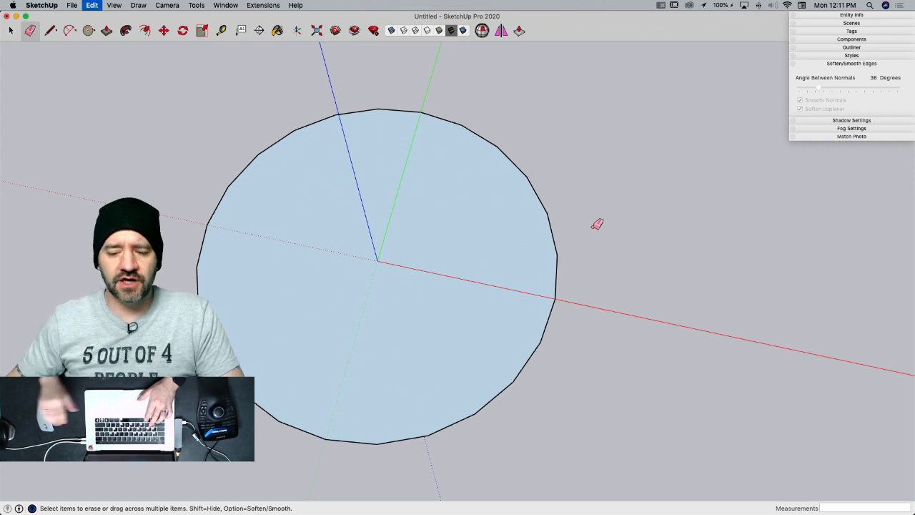
left_click(552, 210)
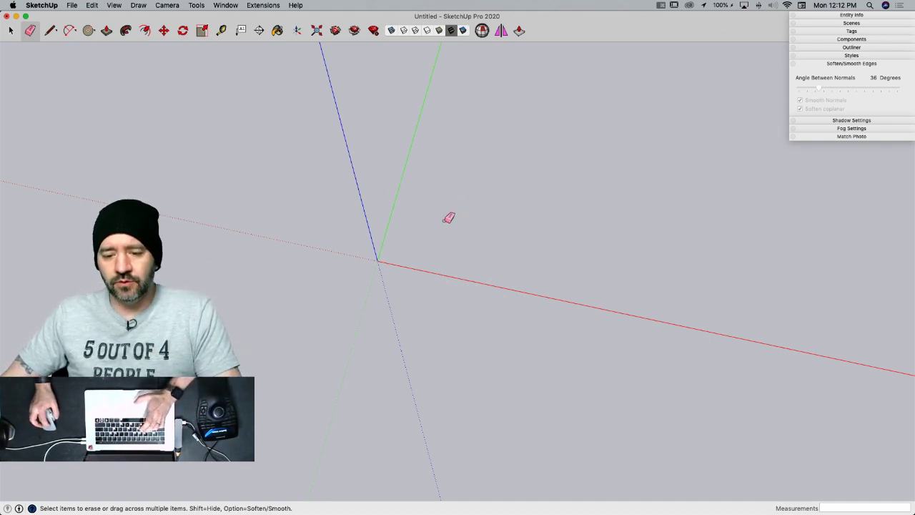
- Draw a circle with a radius of about 2' 6" on the ground plane, centred on the origin and snapped to the red axis
key("c")
left_click(378, 260)
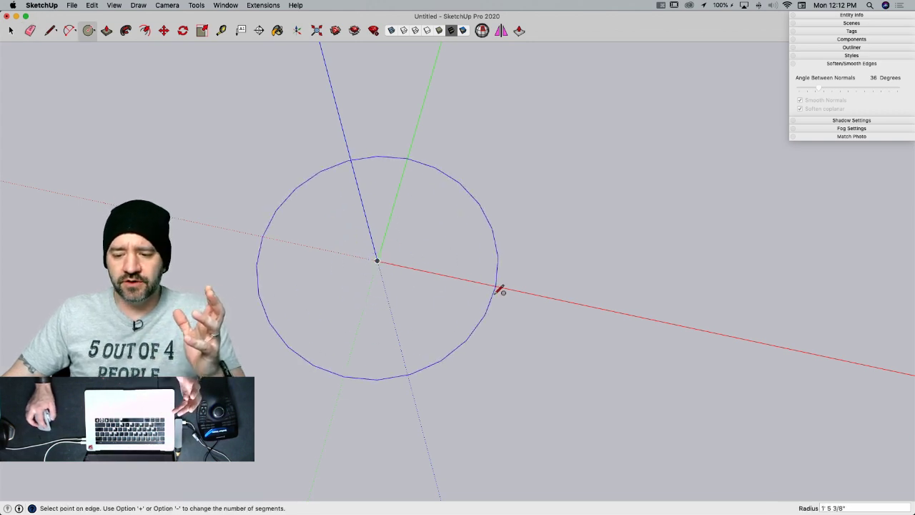
left_click(585, 305)
- Draw two radius lines from the circle's edge to its centre along the positive green and positive red axes
key("l")
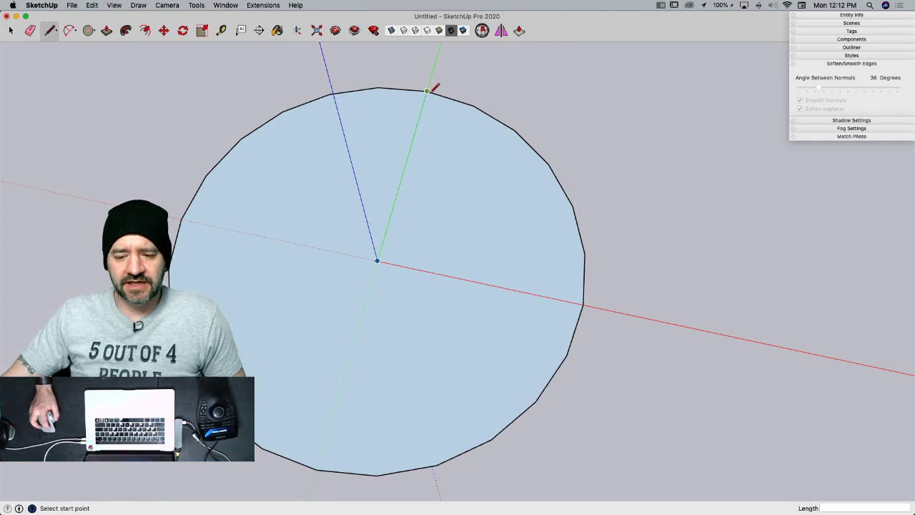
left_click(428, 90)
left_click(378, 259)
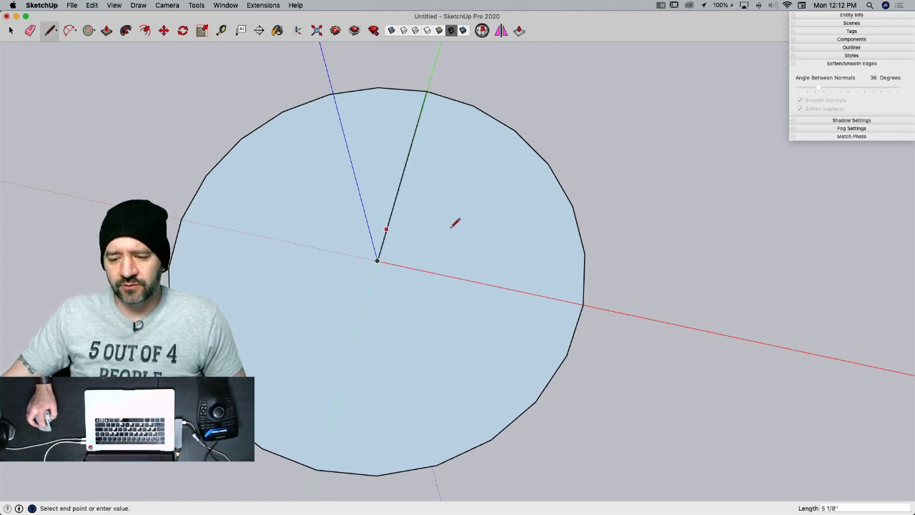
key("Escape")
left_click(583, 305)
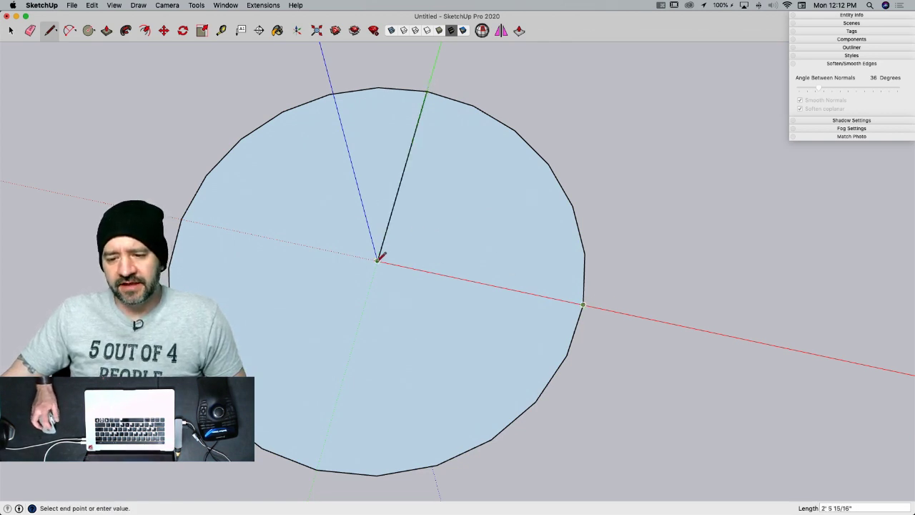
key("super+z")
key("space")
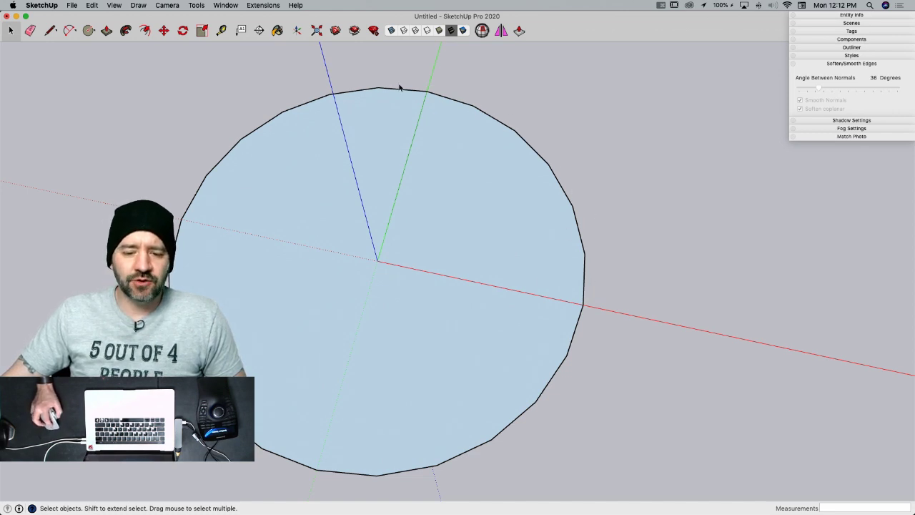
- Draw a third radius line from the circle's vertex on the negative red axis to its centre
key("l")
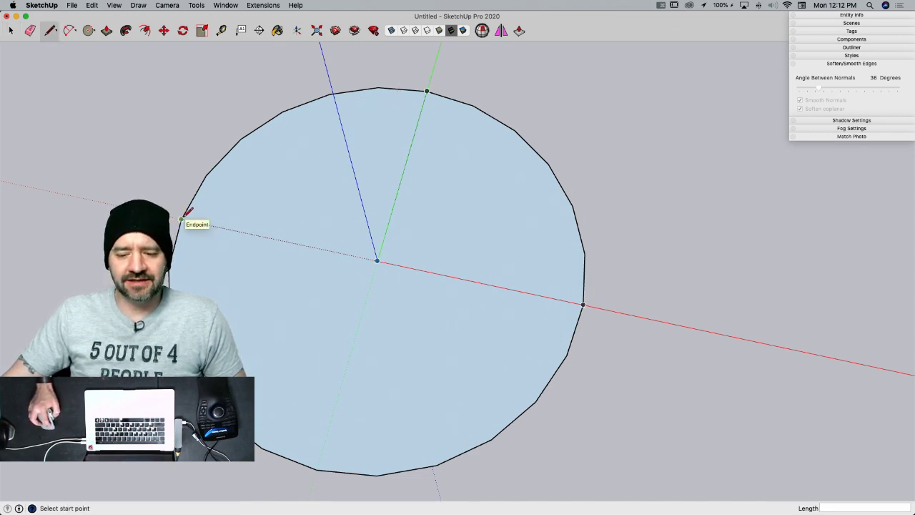
left_click(183, 219)
left_click(377, 260)
key("space")
- Check the two separate quarter faces, then erase the circle's arc between the positive green and positive red axes
left_click(354, 243)
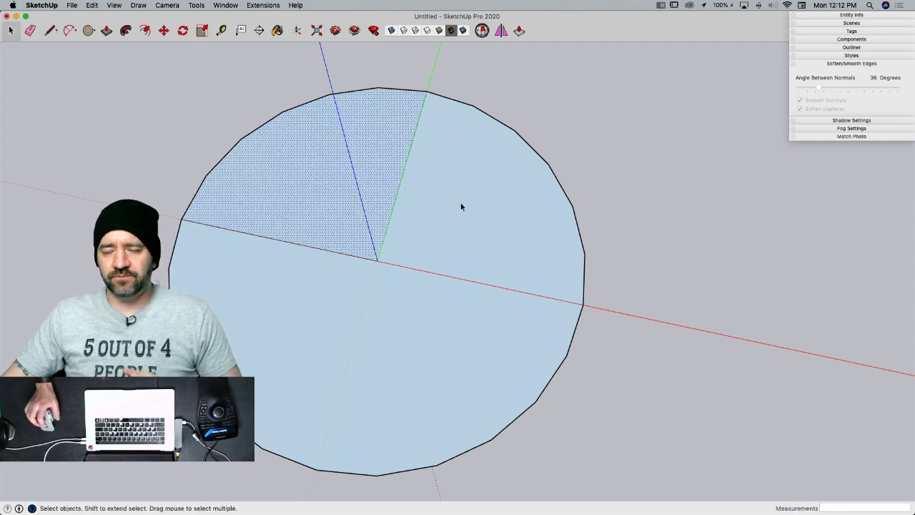
left_click(508, 201)
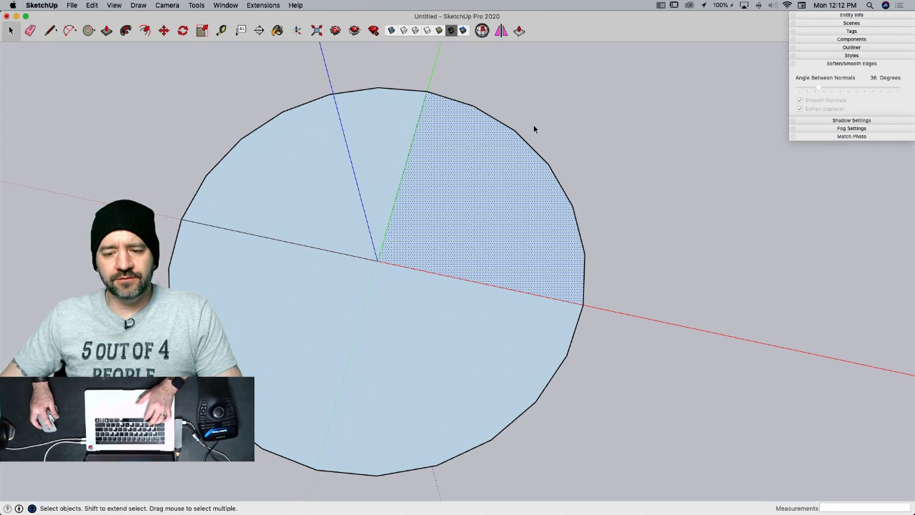
key("e")
mouse_move(497, 114)
left_mouse_down()
mouse_move(429, 104)
mouse_move(427, 86)
mouse_move(374, 260)
mouse_move(604, 316)
left_mouse_up()
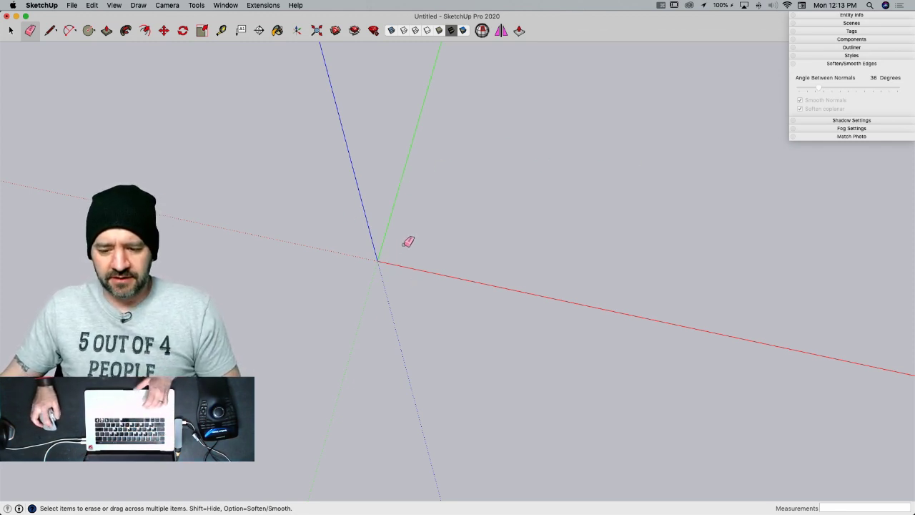
- Draw a circle with a radius of about 1' 10" centred on the origin, its vertices slightly off the axes
key("space")
key("c")
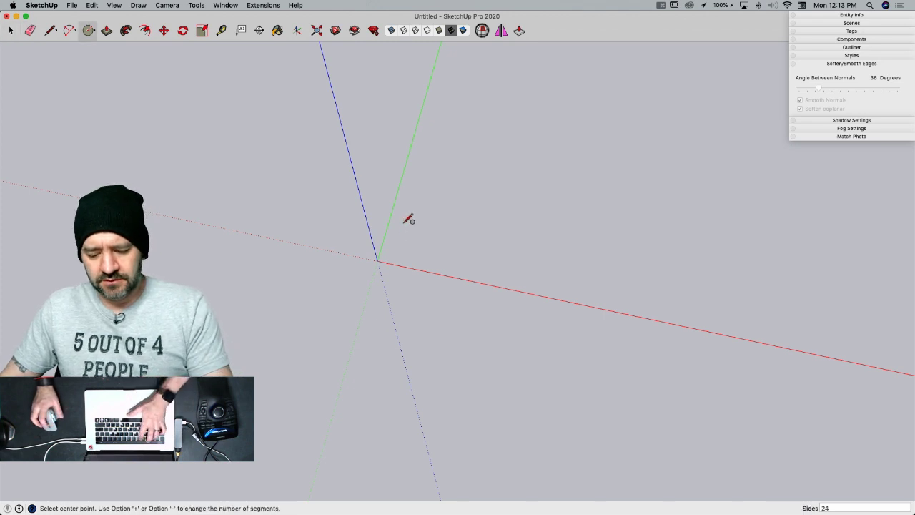
left_click(377, 260)
left_click(531, 290)
- Draw radius lines between the new circle's centre and its edge along the positive red and positive green axes
key("l")
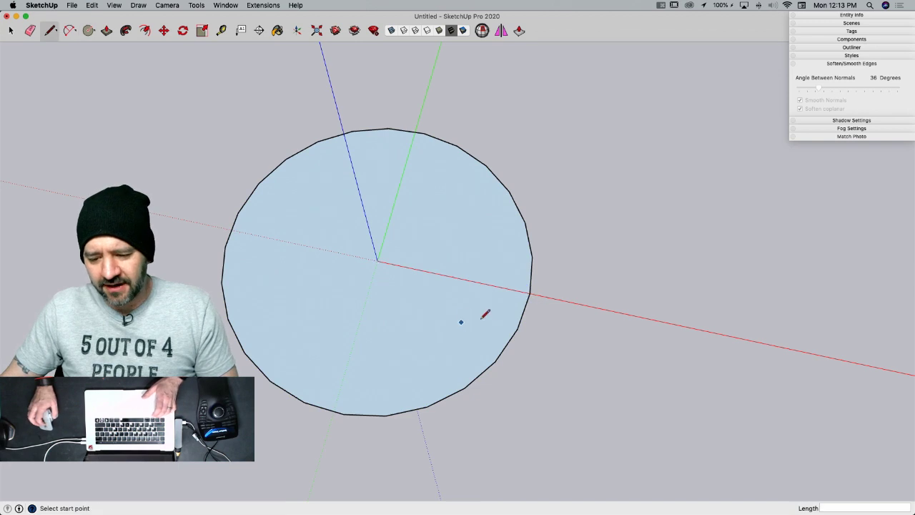
left_click(530, 293)
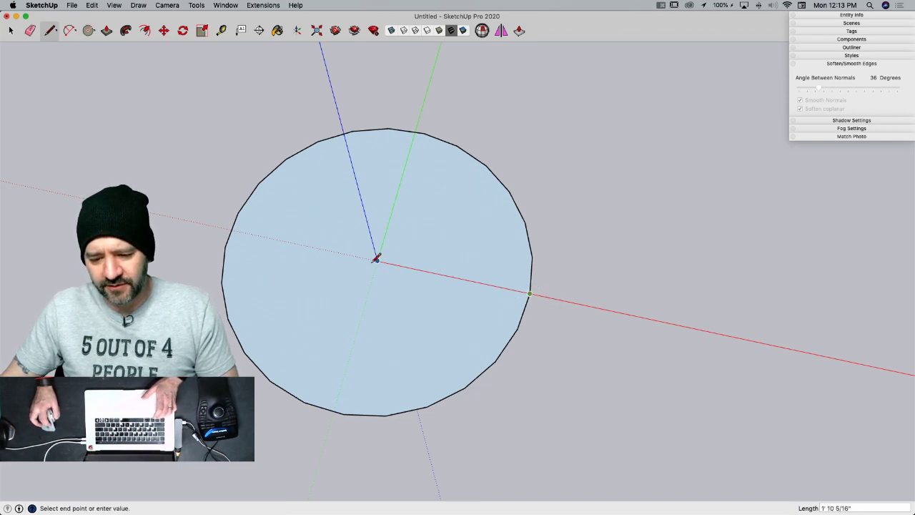
left_click(378, 261)
key("Escape")
left_click(378, 260)
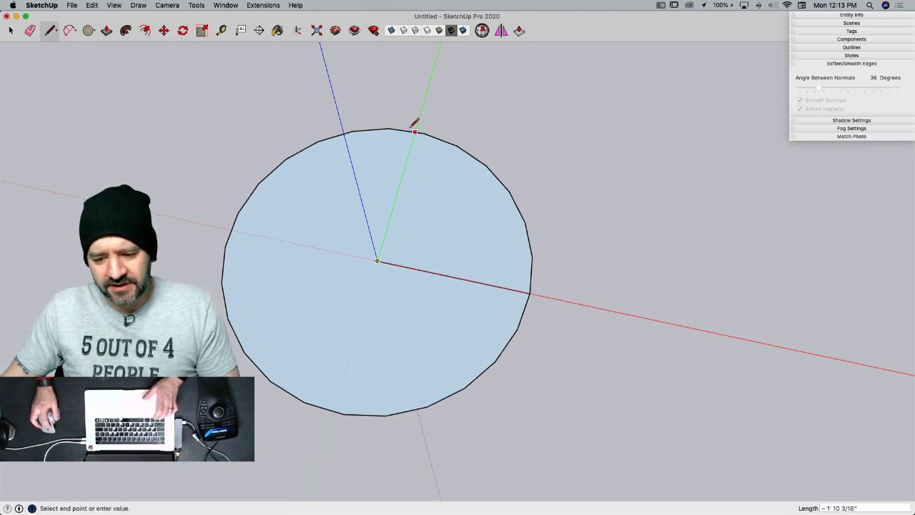
scroll(417, 125, "up", 3)
scroll(419, 124, "up", 1)
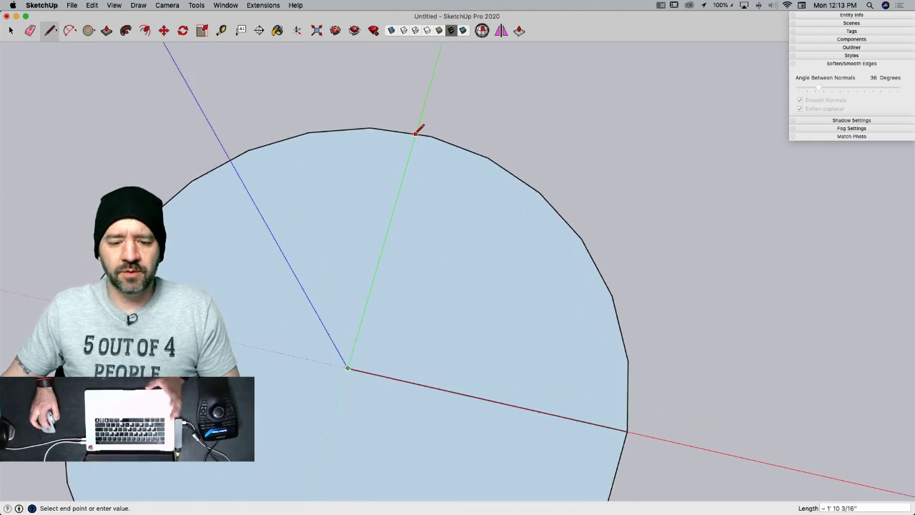
left_click(416, 133)
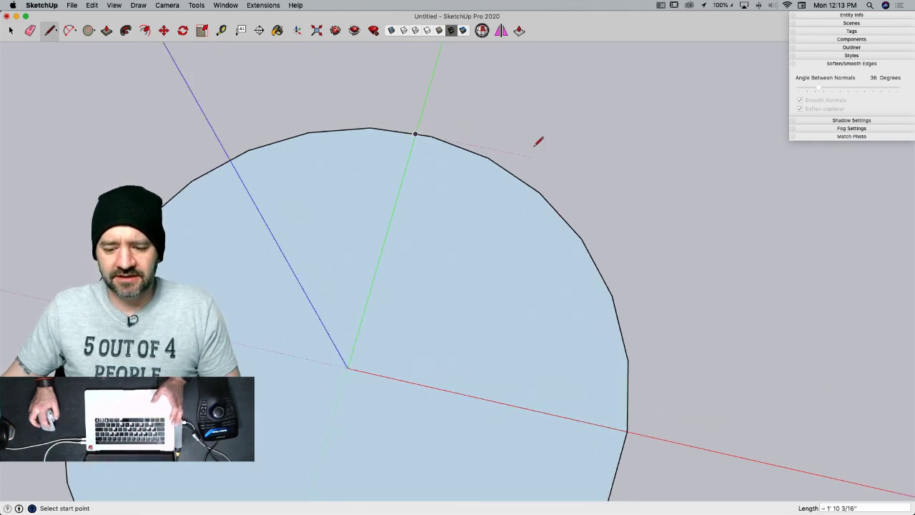
- Draw radius lines from the circle's centre to its edge along the negative red and negative green axes, completing four quarters
left_click(348, 368)
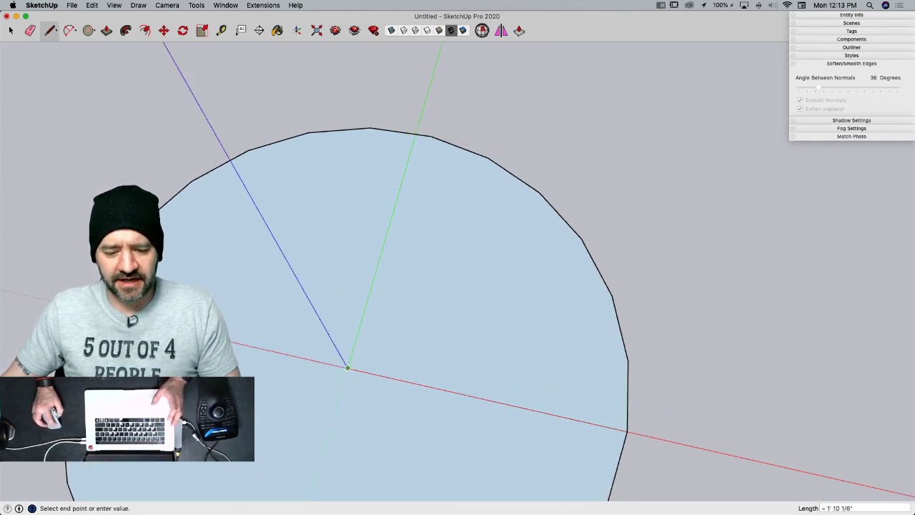
left_click(115, 319)
scroll(379, 166, "down", 3)
left_click(363, 269)
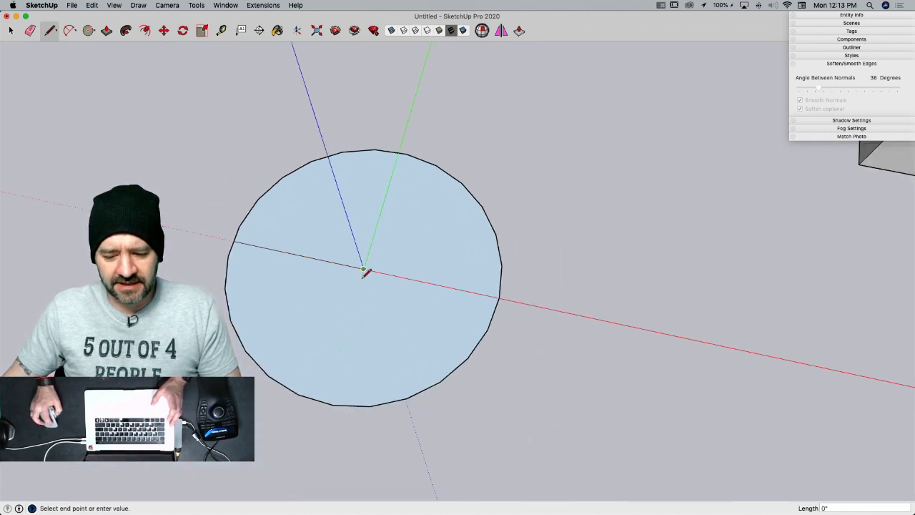
left_click(327, 404)
scroll(325, 402, "up", 2)
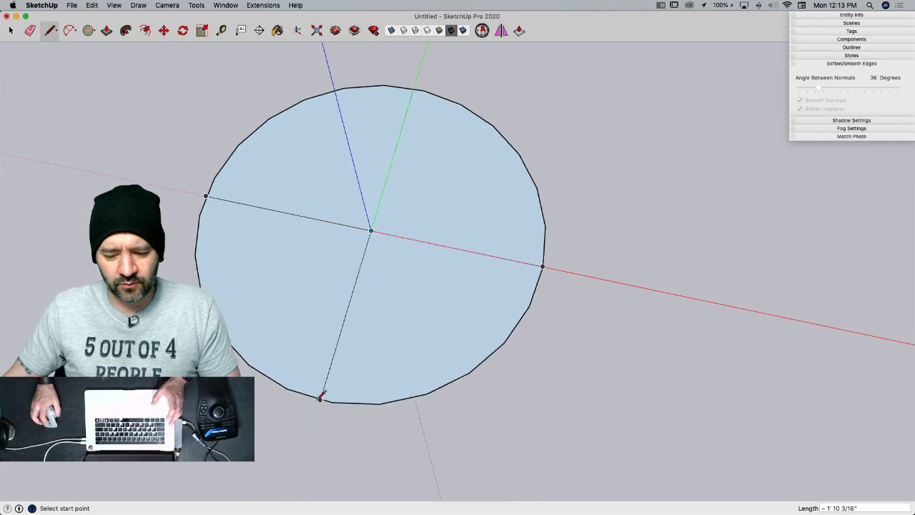
scroll(311, 414, "up", 4)
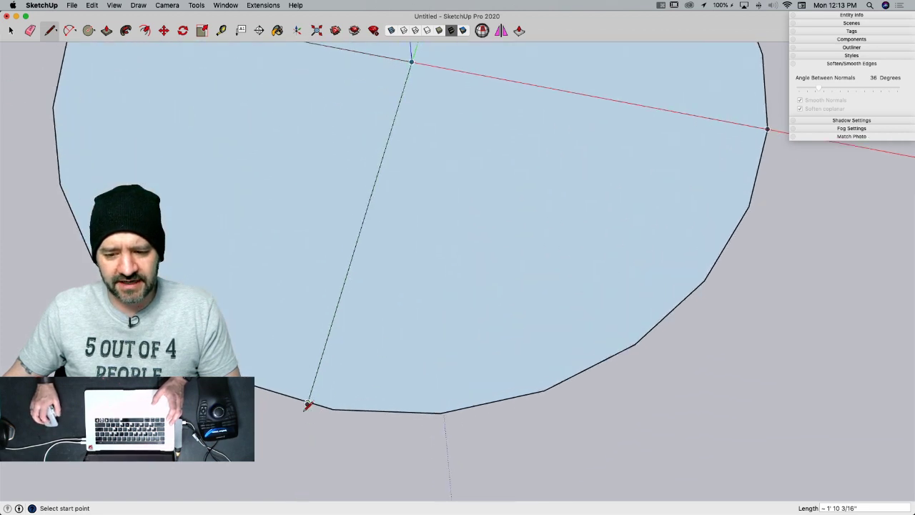
scroll(315, 400, "down", 2)
scroll(440, 212, "down", 2)
- Rotate the arc between the negative red and positive green axes by 90° about the origin onto the neighbouring quarter and compare their segments
key("space")
mouse_move(439, 212)
middle_mouse_down()
mouse_move(339, 92)
mouse_move(410, 149)
middle_mouse_up()
left_click(334, 86)
key("q")
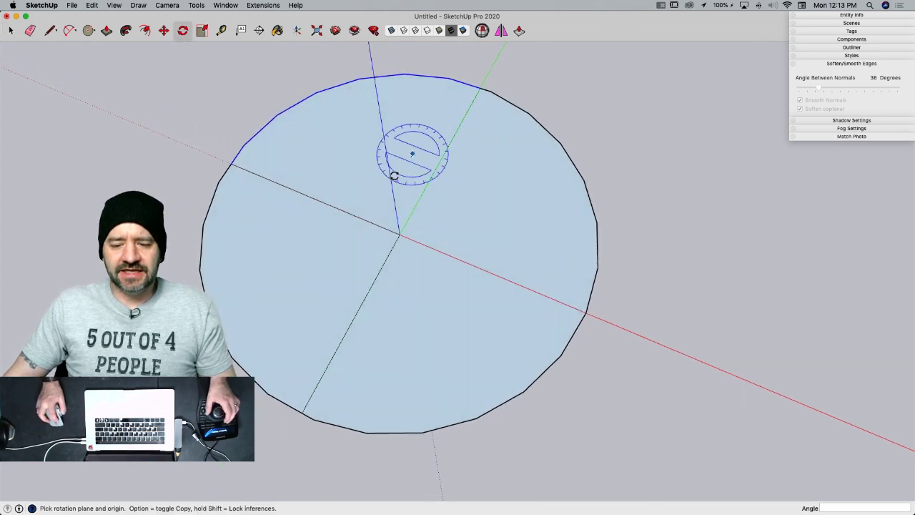
left_click(399, 233)
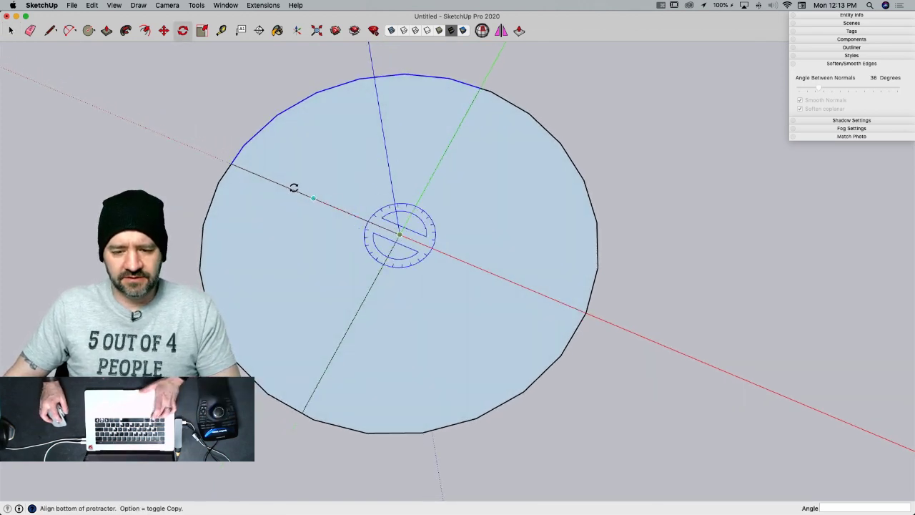
left_click(229, 164)
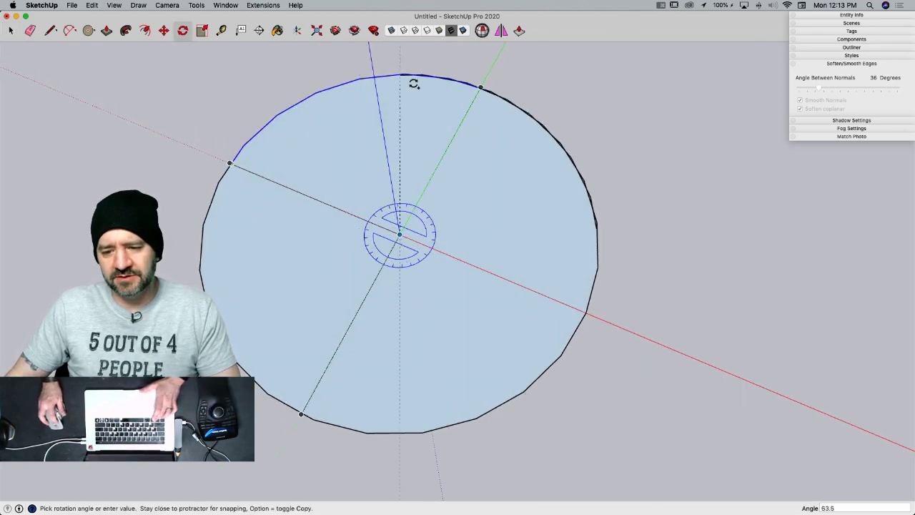
left_click(480, 87)
scroll(504, 89, "up", 5)
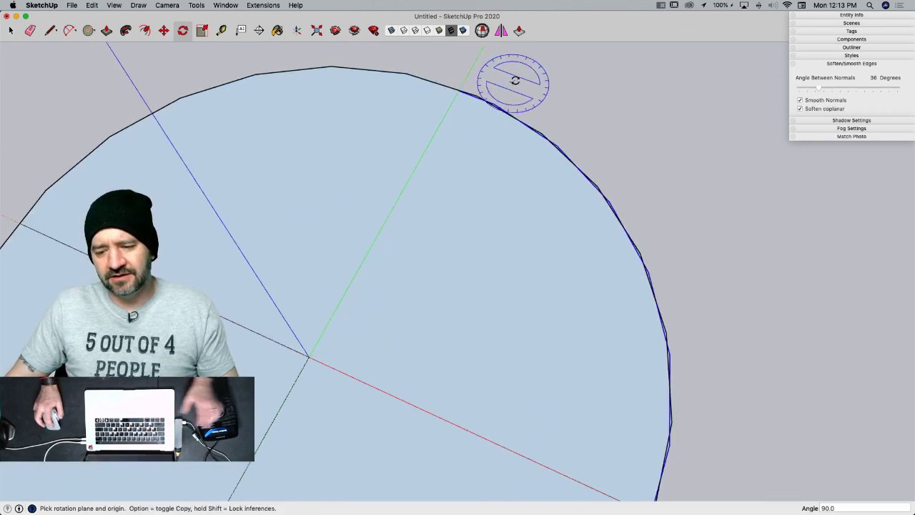
key("space")
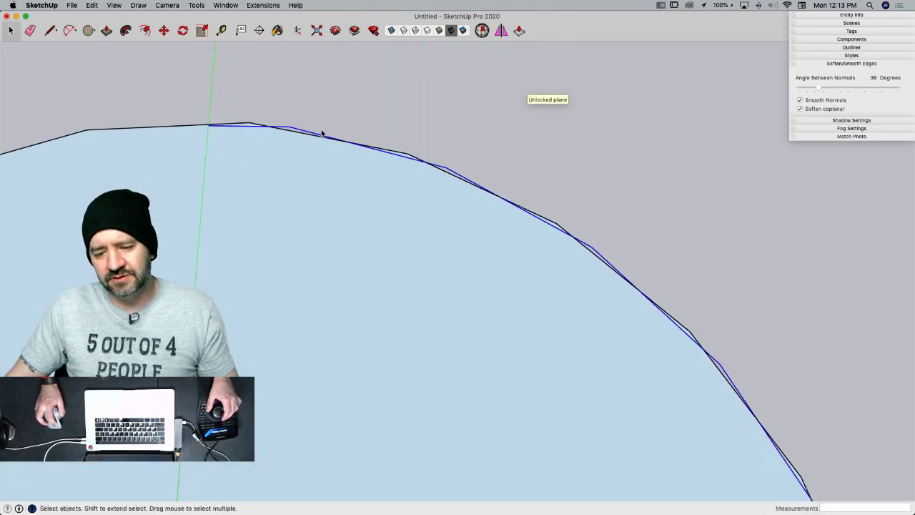
scroll(636, 251, "down", 5)
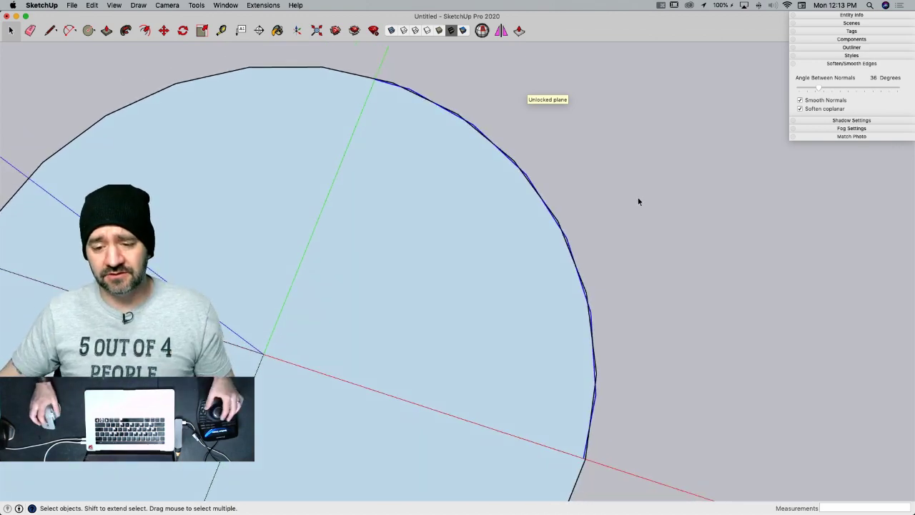
- Select the whole quartered circle with its radius lines and rotated arc and delete it
scroll(681, 169, "down", 5)
left_click_drag(201, 151, 613, 494)
key("Delete")
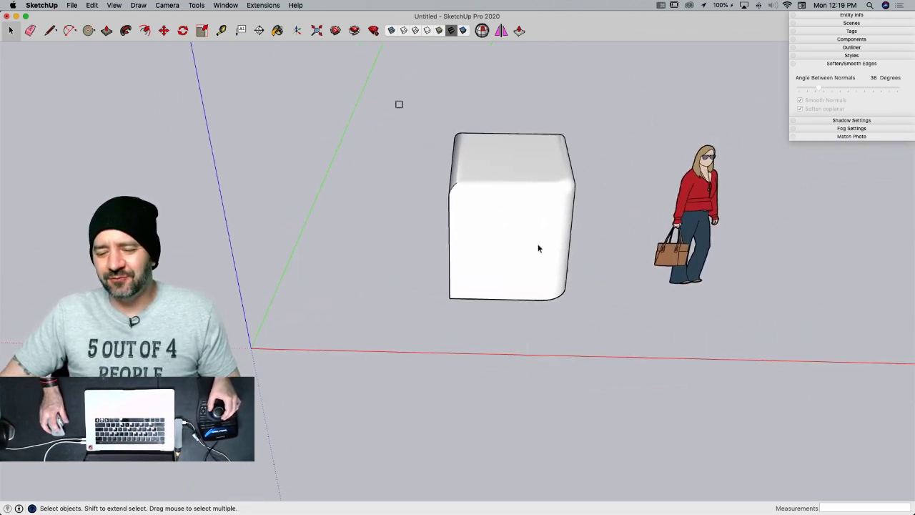
- Move the rounded box and the scale figure together about 7' 4" along the red axis, away from the origin, and deselect them
left_click_drag(398, 103, 782, 399)
key("m")
left_click(536, 346)
left_click(757, 349)
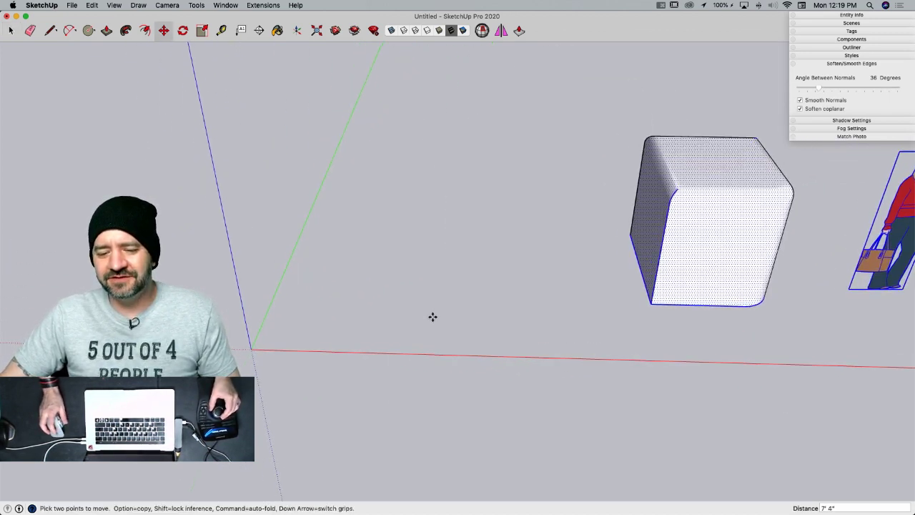
key("space")
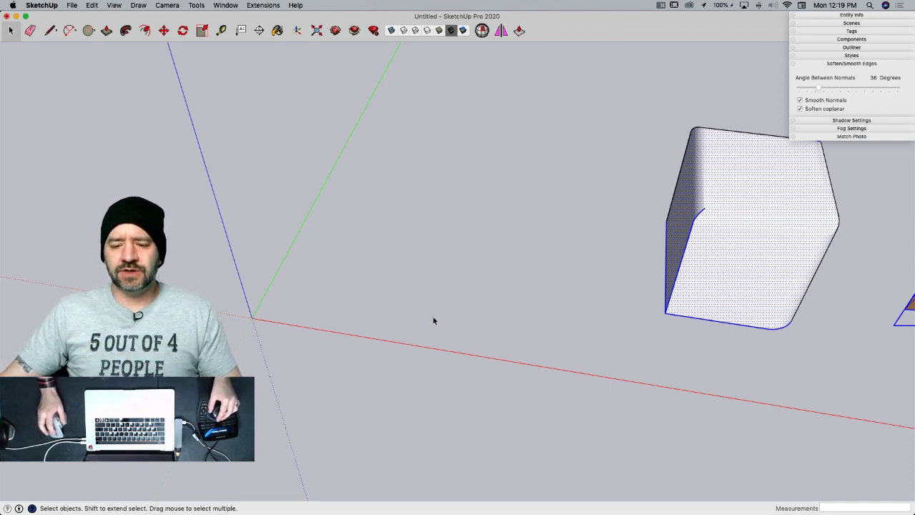
left_click(325, 313)
- Draw a 2' by 4' rectangle on the ground plane near the origin
key("r")
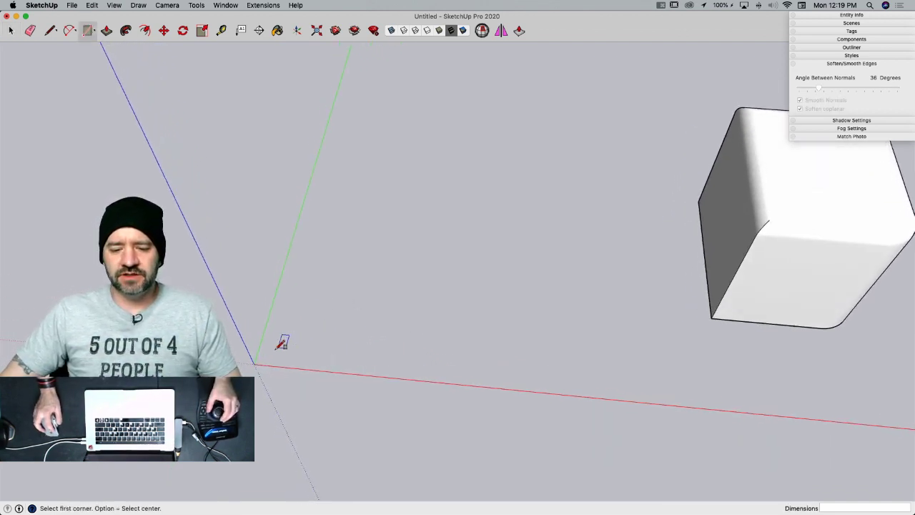
left_click(278, 349)
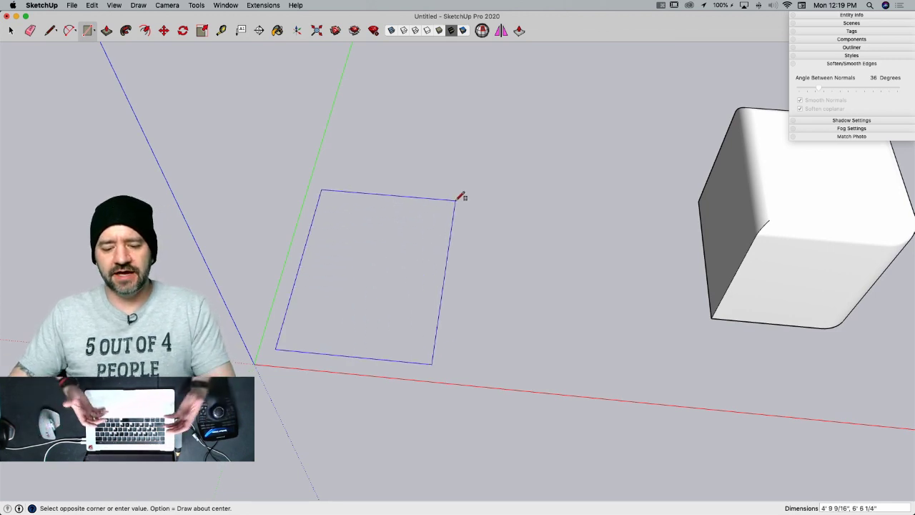
type("2'")
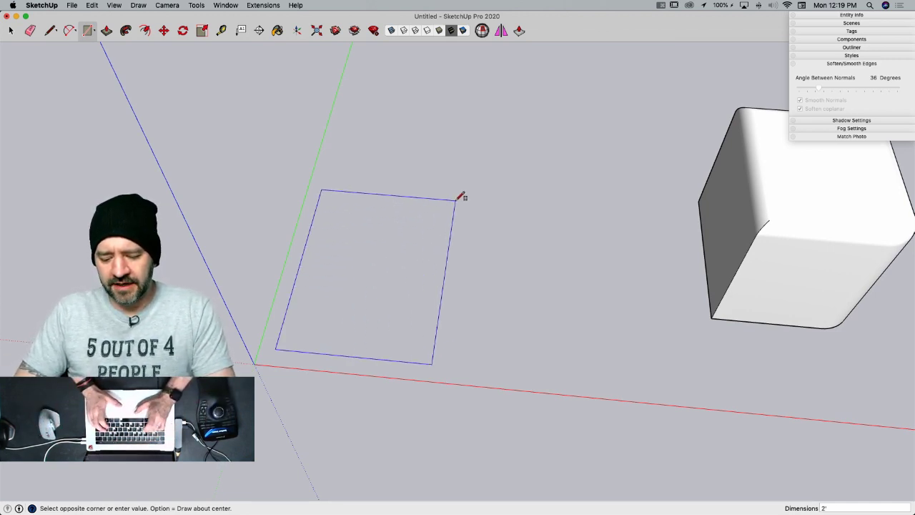
type(",4'")
key("Return")
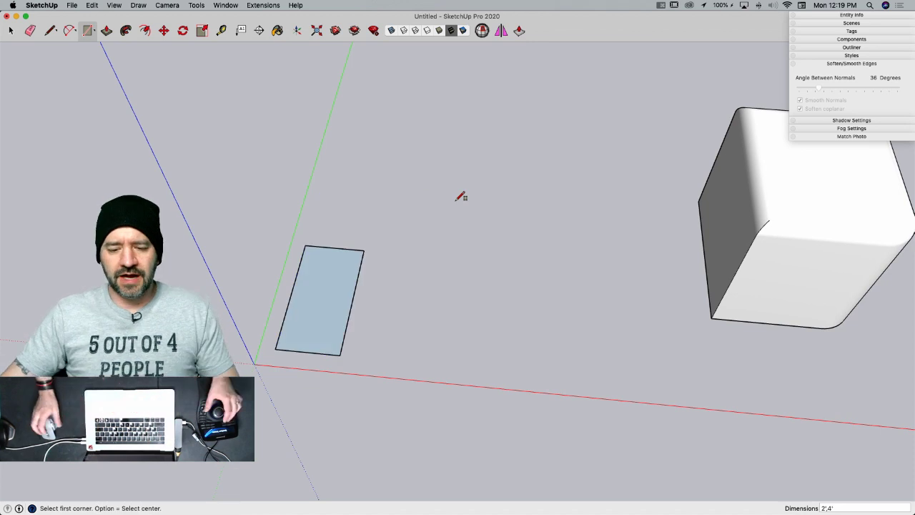
key("space")
middle_click_drag(385, 152, 297, 294)
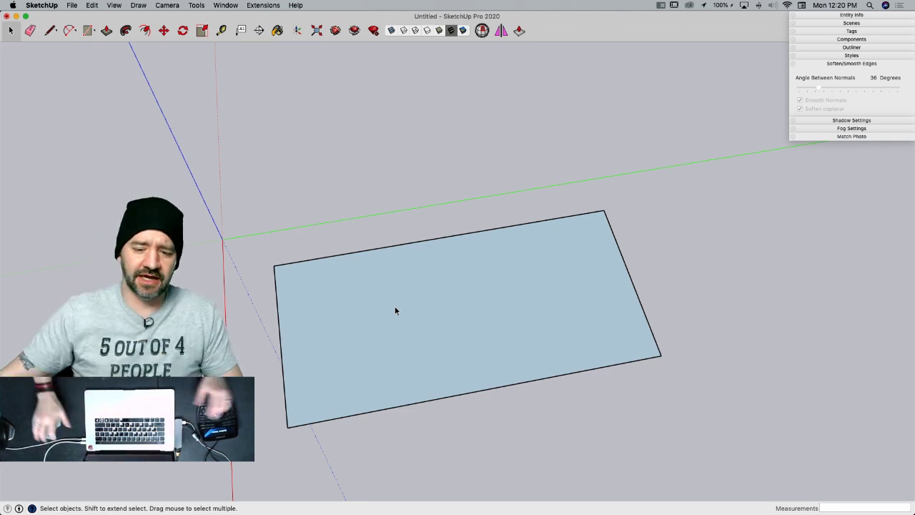
left_click(419, 286)
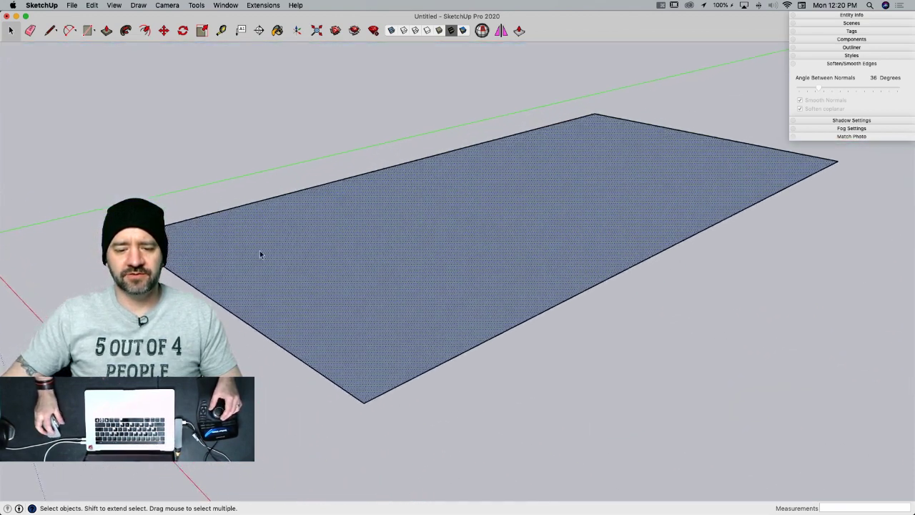
key("p")
middle_click_drag(259, 254, 260, 254)
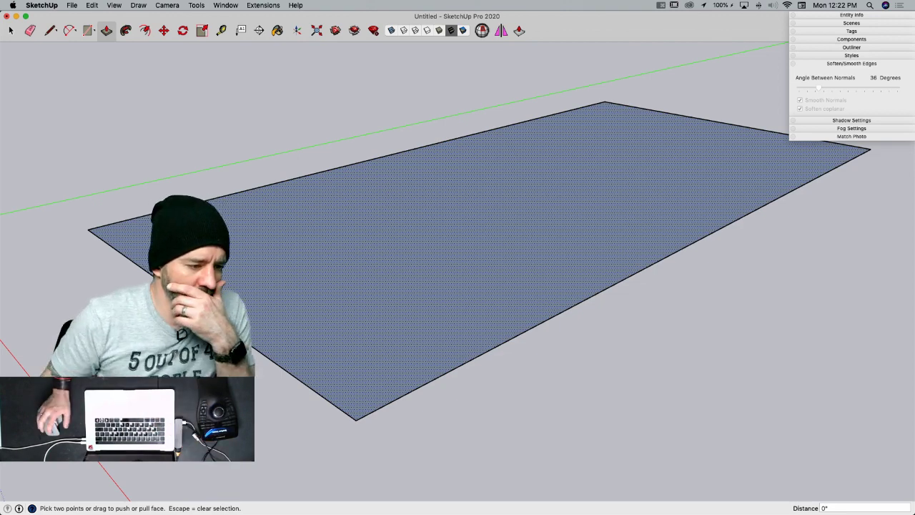
mouse_move(1, 329)
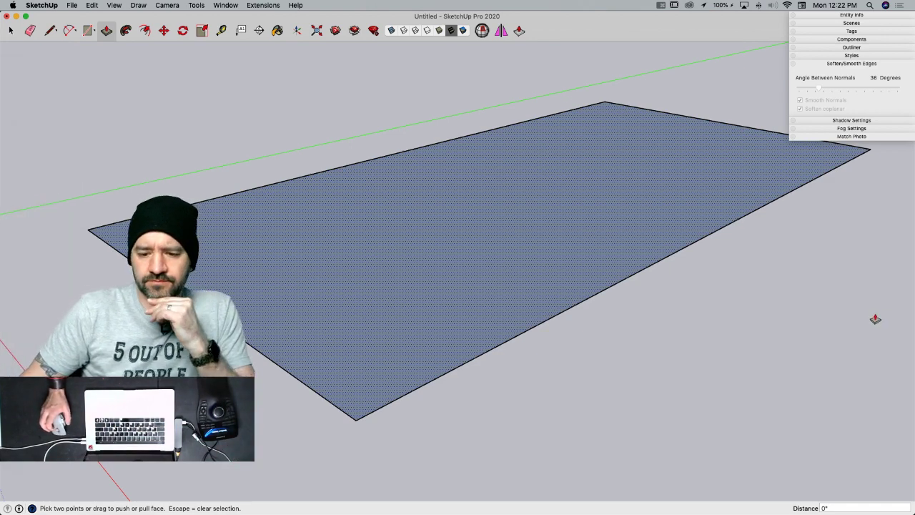
left_click(691, 283)
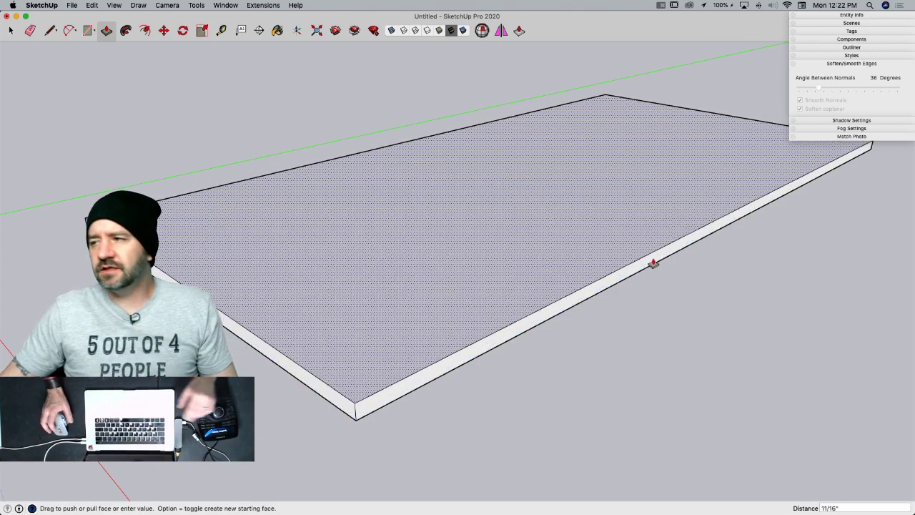
key("space")
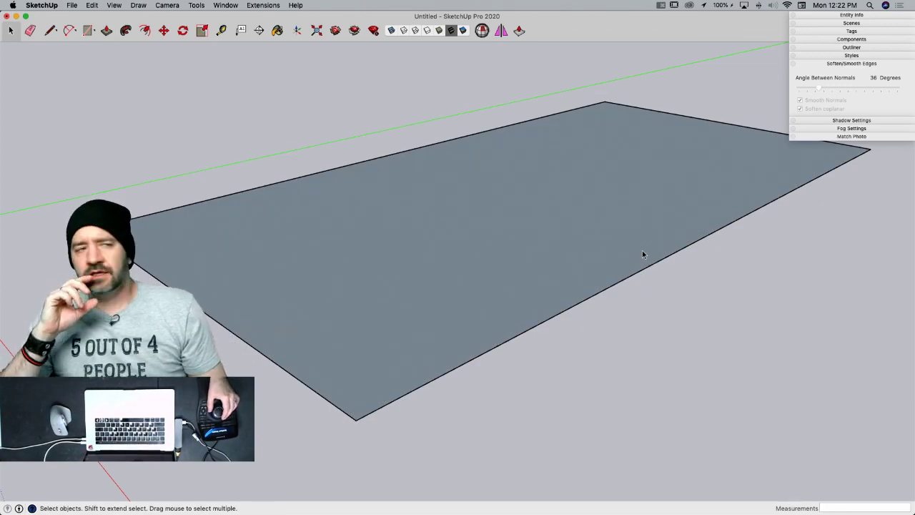
scroll(642, 254, "down", 2)
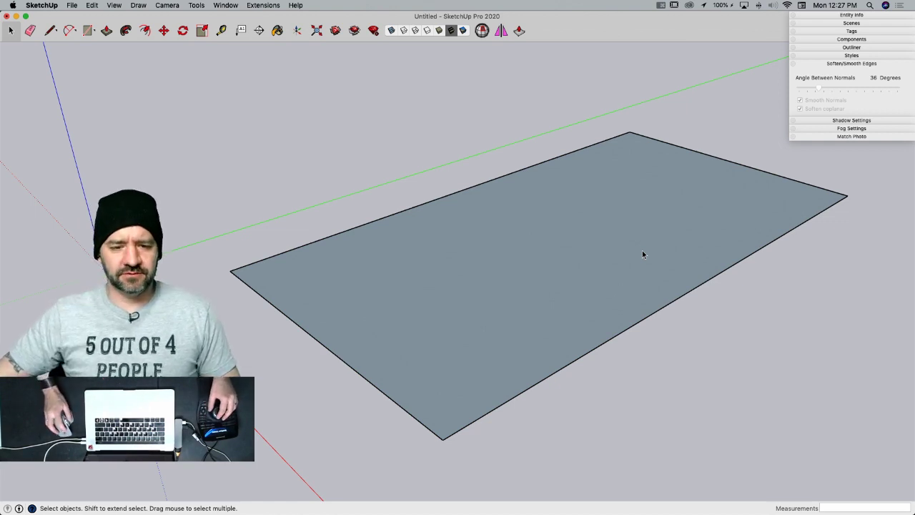
middle_click_drag(643, 255, 637, 188)
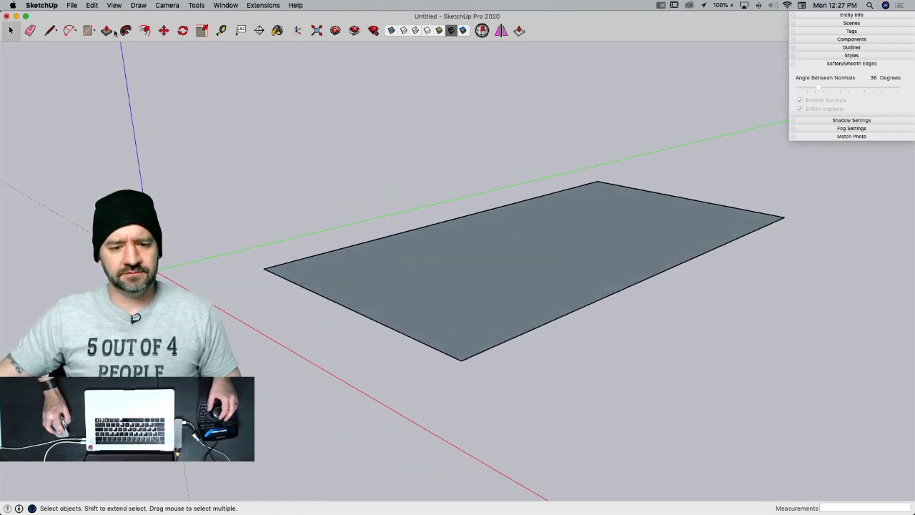
- Create a new blank model and widen its window to fill the whole screen
left_click(71, 5)
left_click(82, 17)
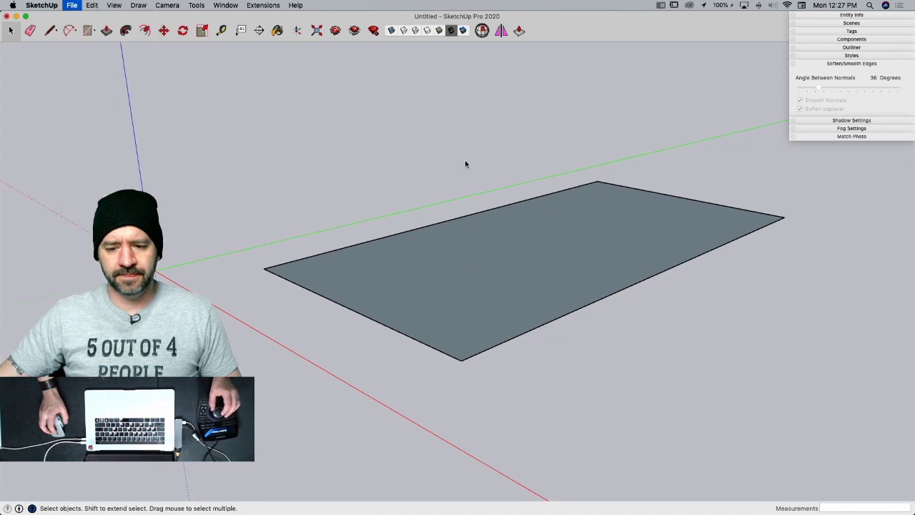
double_click(205, 24)
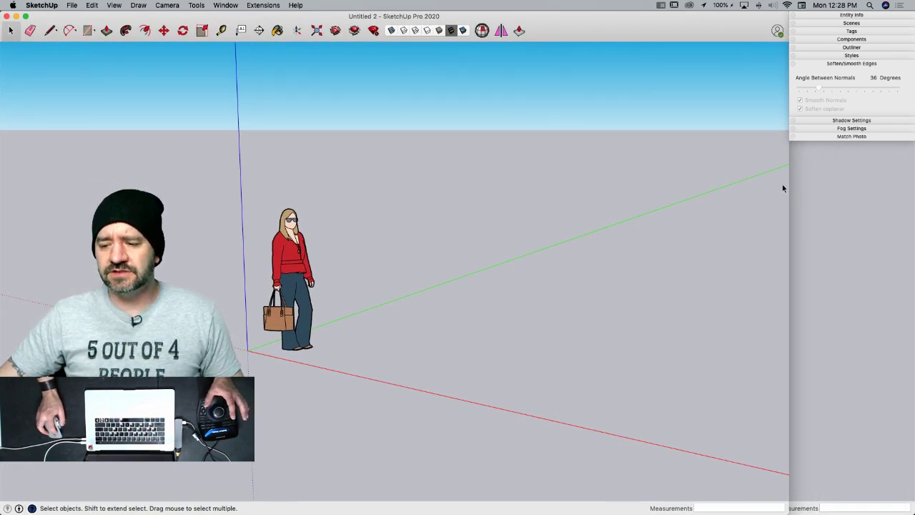
left_click_drag(788, 184, 912, 205)
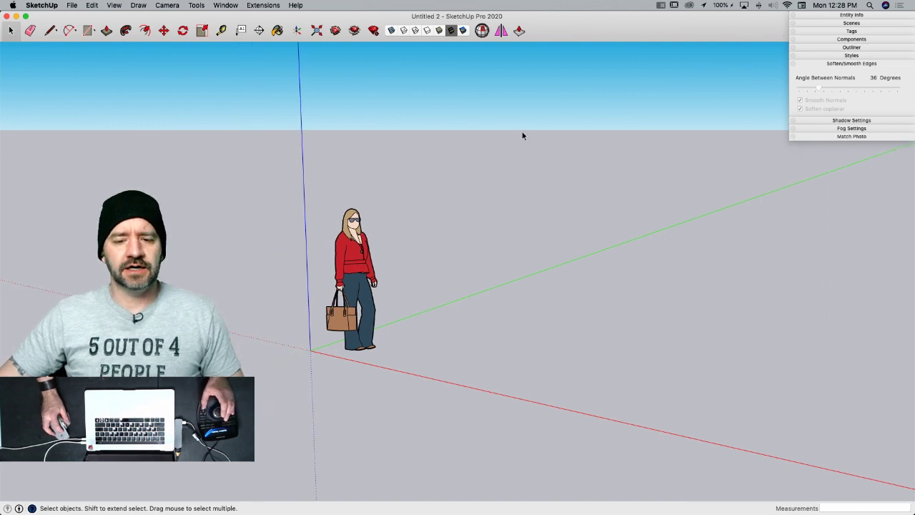
- Check the measurement unit settings in the new model's Model Info and close it
left_click(225, 5)
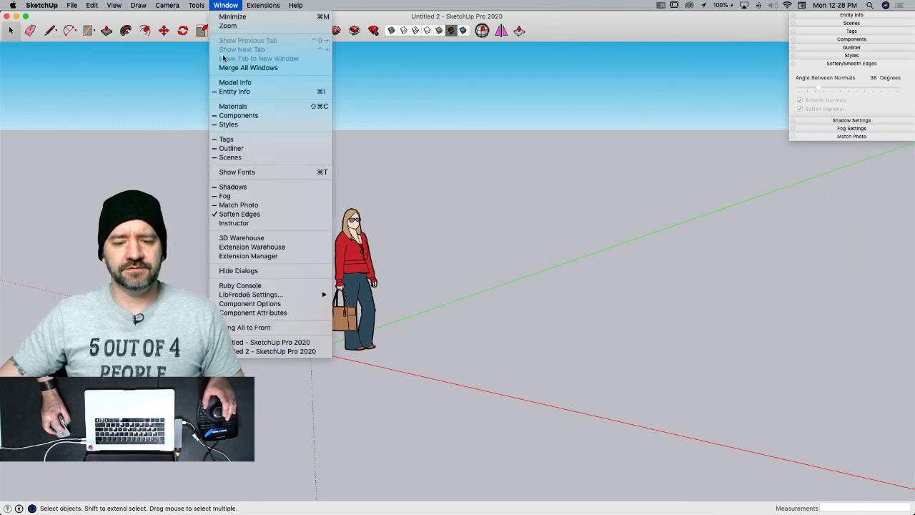
left_click(227, 82)
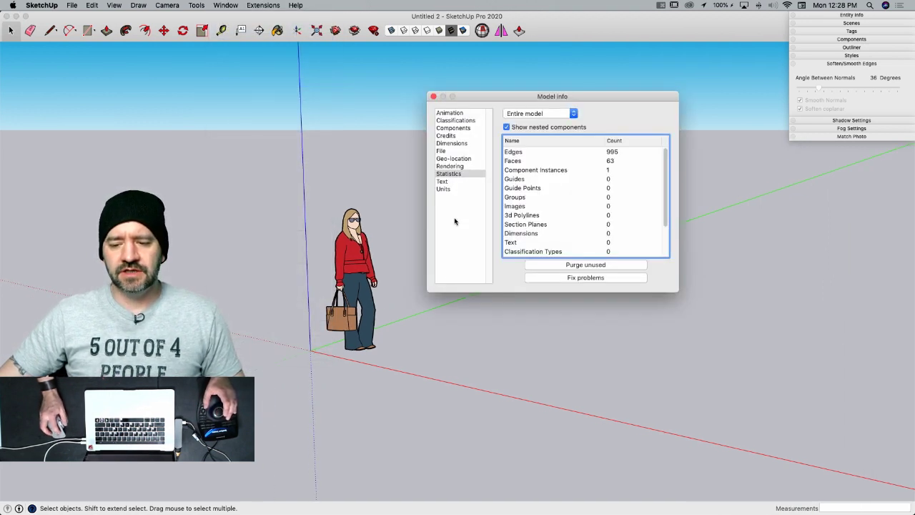
left_click(447, 191)
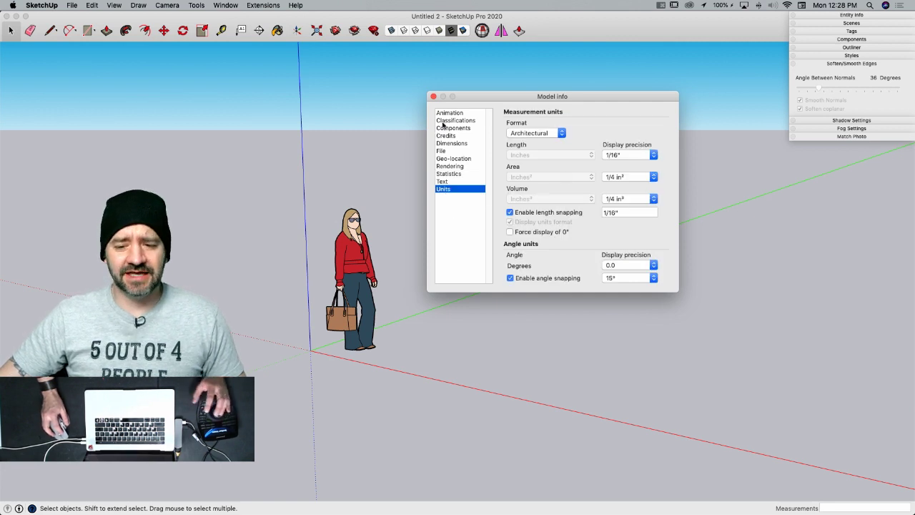
left_click(433, 97)
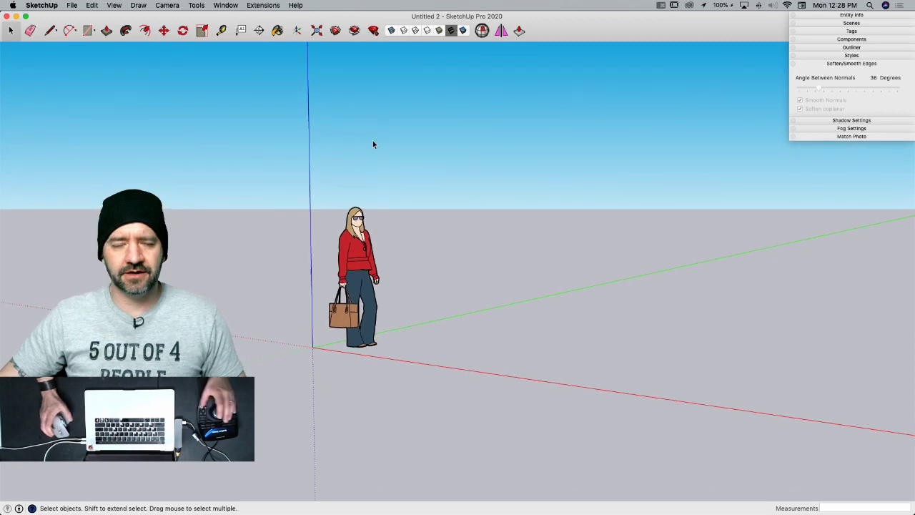
- Insert the 3d man dancing component from the People 3D collection near the origin and erase the default woman figure
middle_click_drag(373, 145, 412, 299)
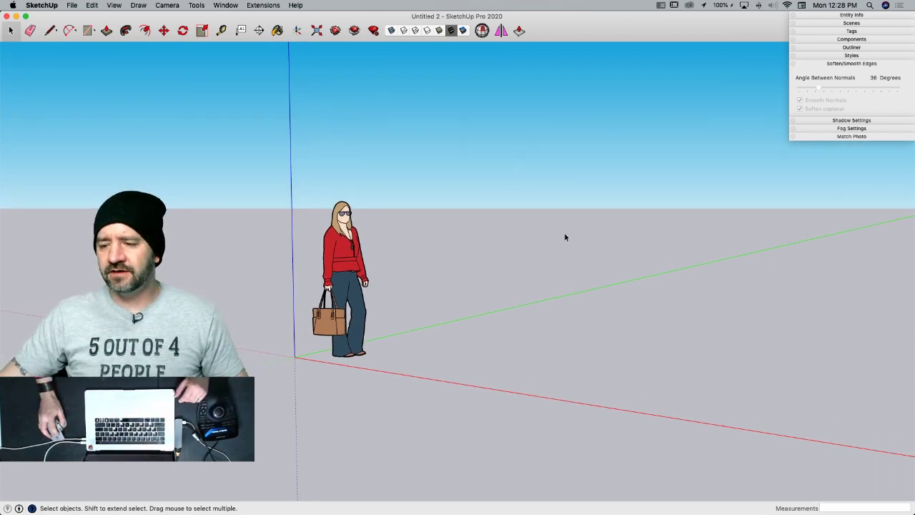
left_click(866, 40)
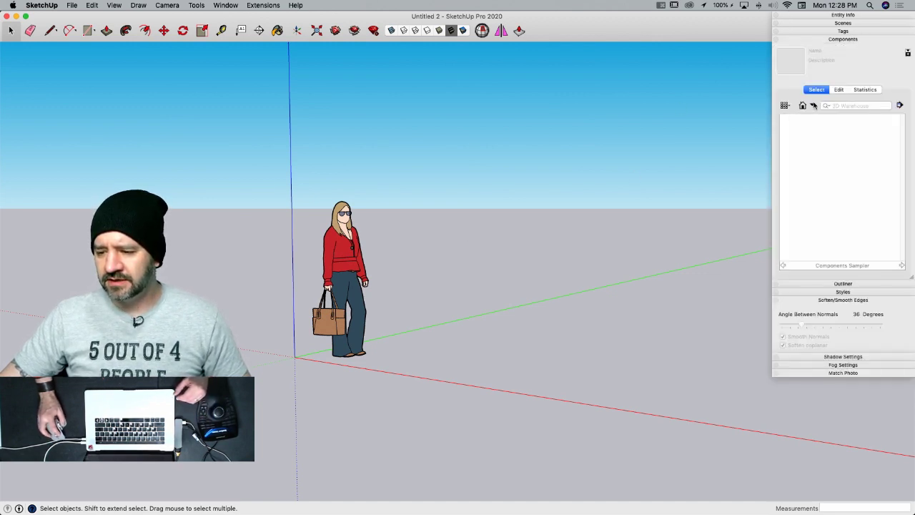
left_click(813, 105)
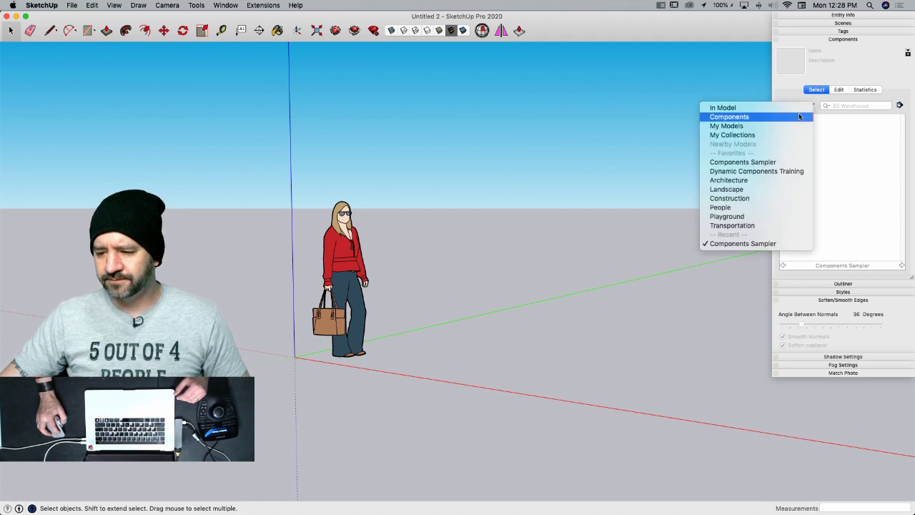
left_click(787, 207)
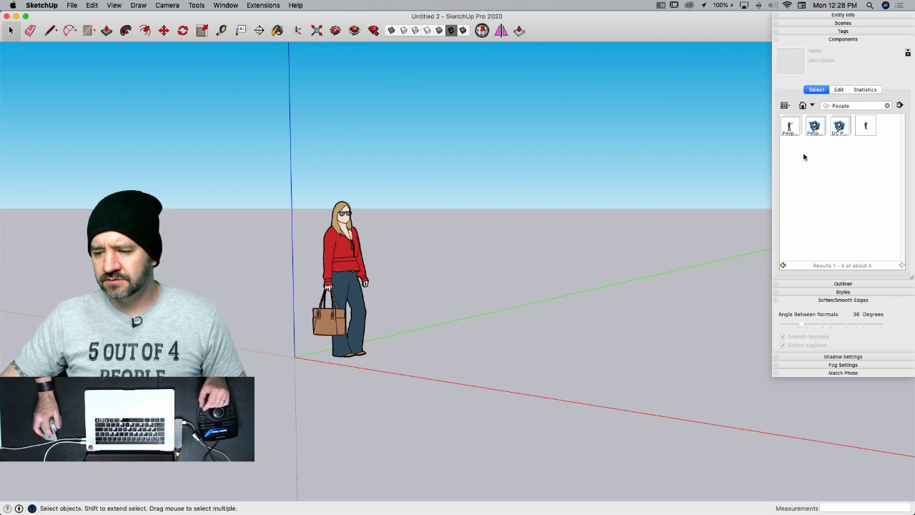
left_click(789, 126)
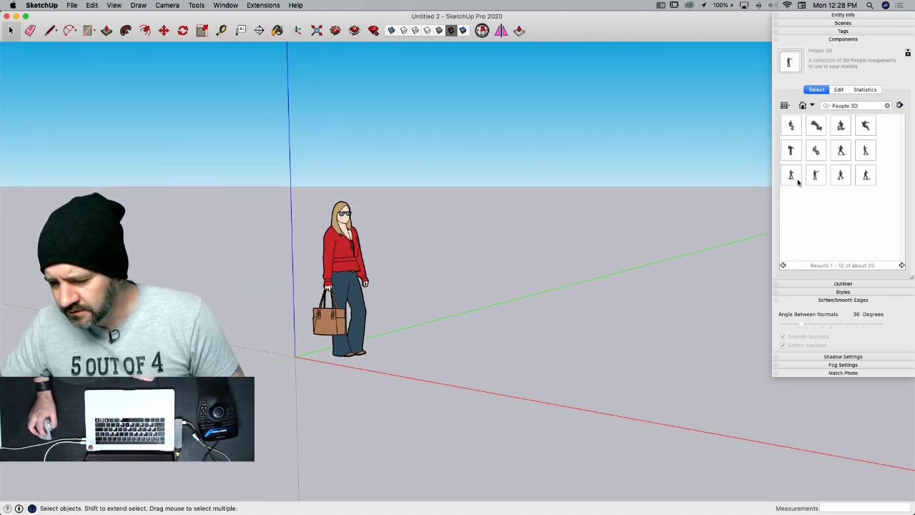
left_click(867, 175)
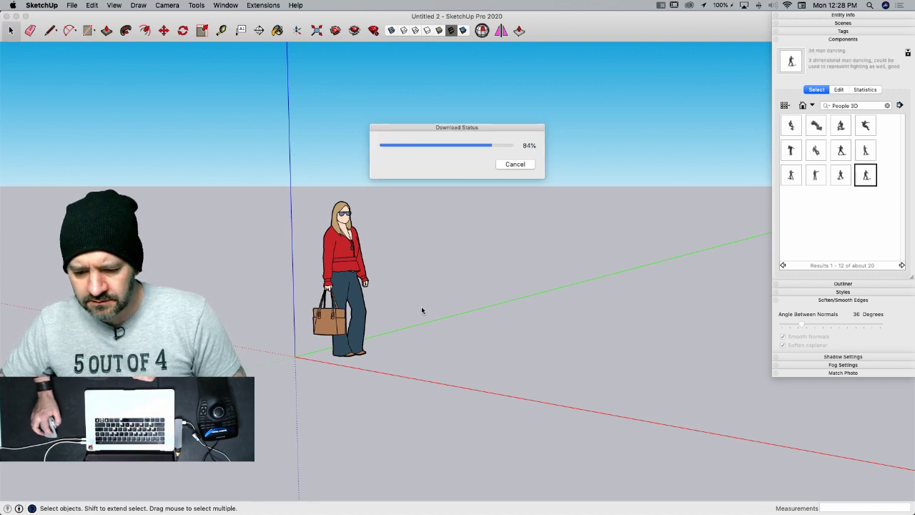
left_click(406, 364)
key("e")
left_click(328, 259)
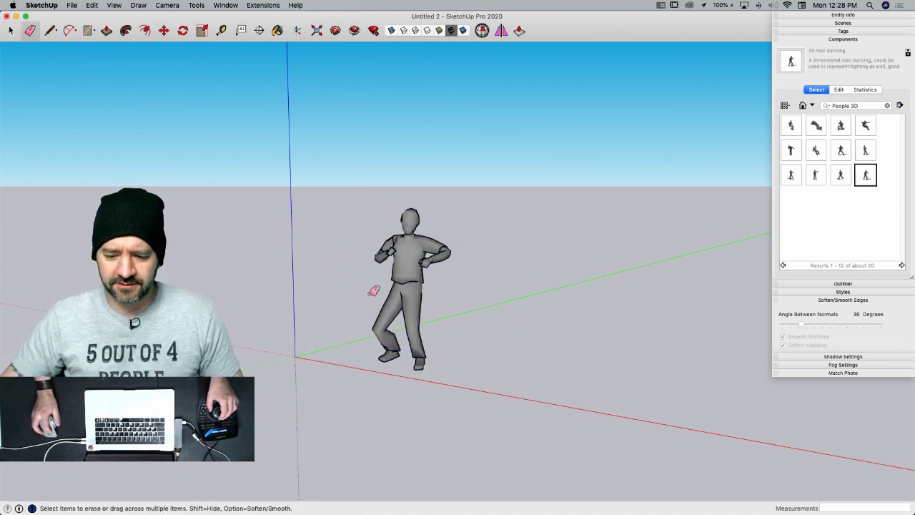
- Move the dancing man about 2' 8" along the red axis toward the origin, deselect him and frame him from the front
key("space")
left_click(401, 300)
middle_click_drag(411, 308, 457, 418)
key("m")
left_click(467, 433)
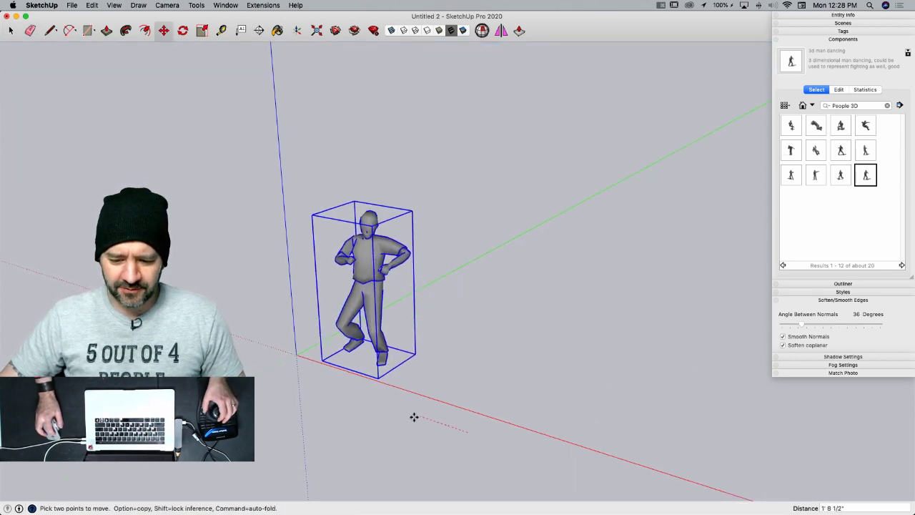
left_click(393, 412)
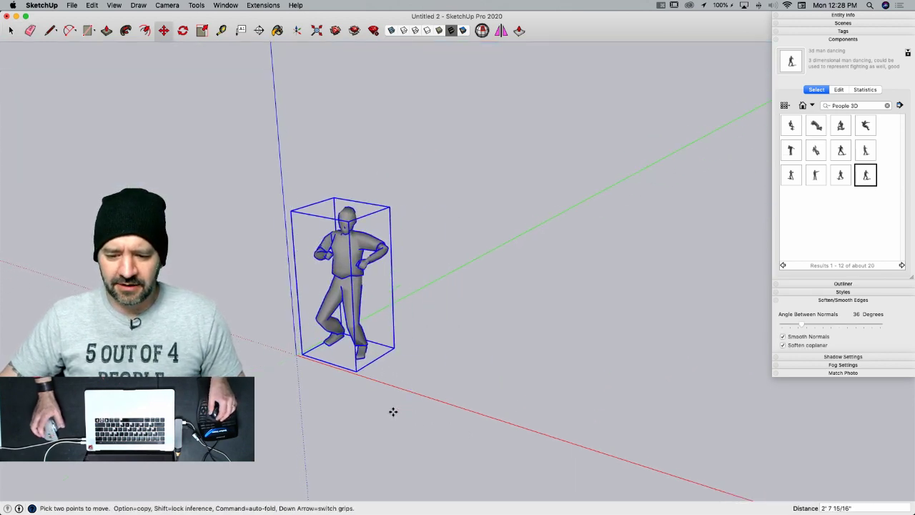
key("space")
middle_click_drag(394, 412, 500, 392)
left_click(502, 394)
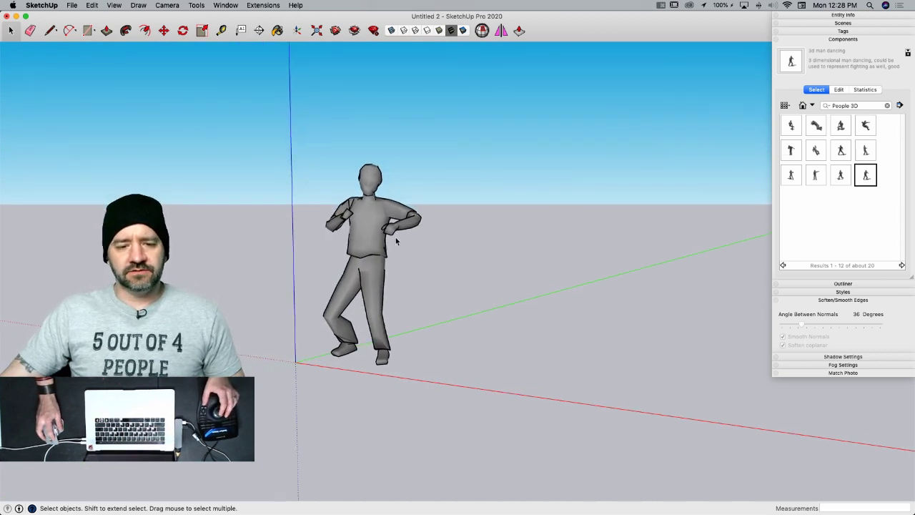
- Save the model as a template named Creepy Guy Template without setting it as the default template
left_click(73, 6)
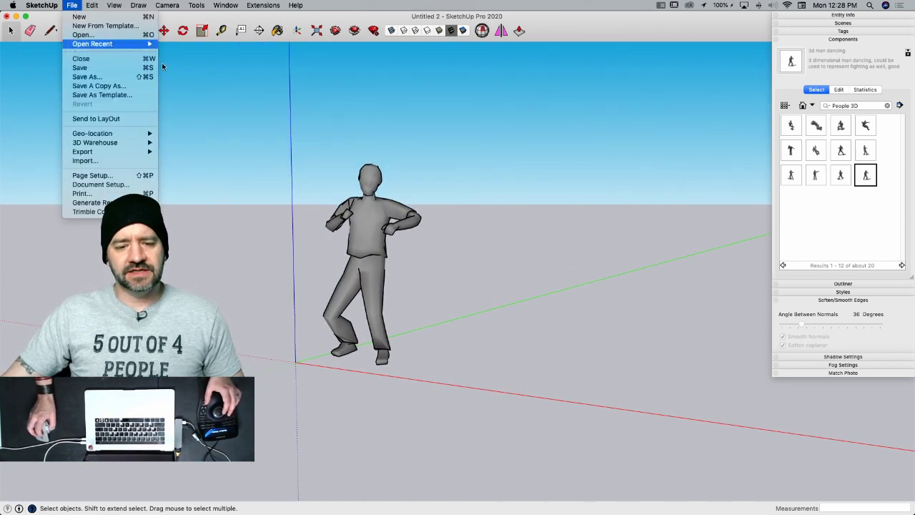
left_click(97, 95)
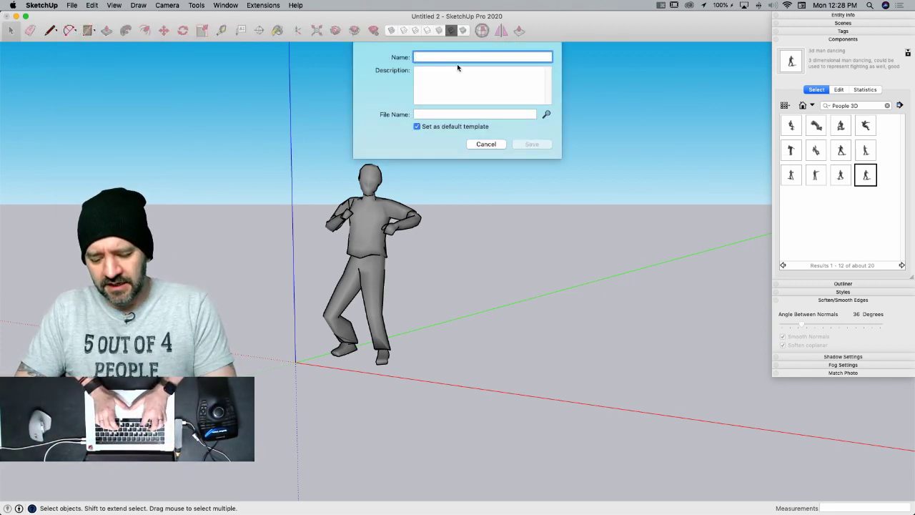
type("Cree")
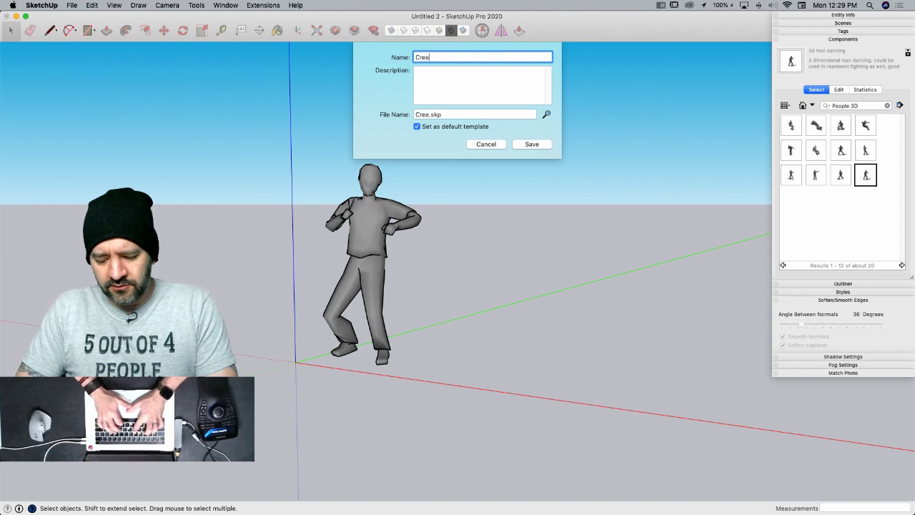
type("py Guy T")
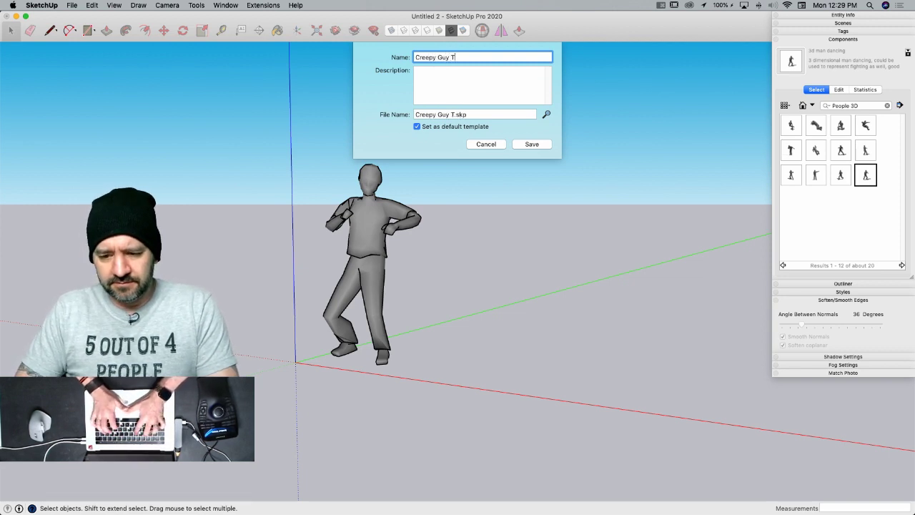
type("emplate")
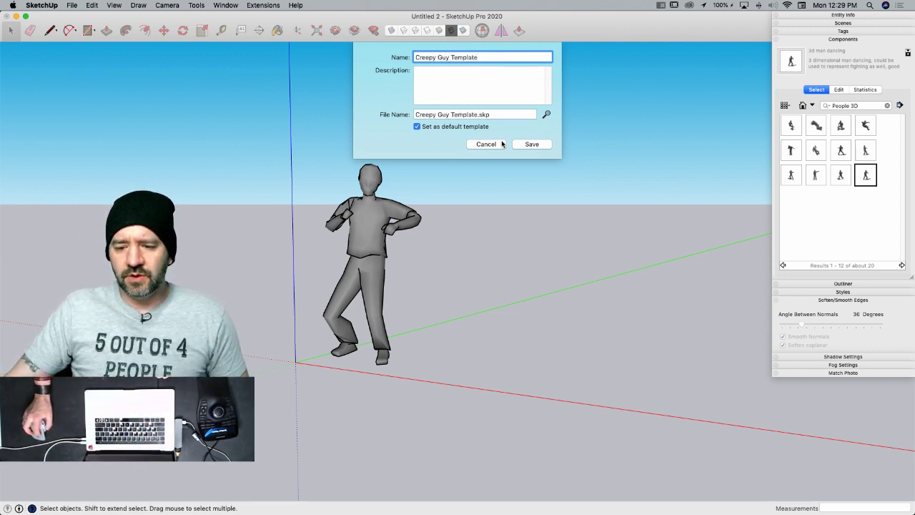
left_click(417, 127)
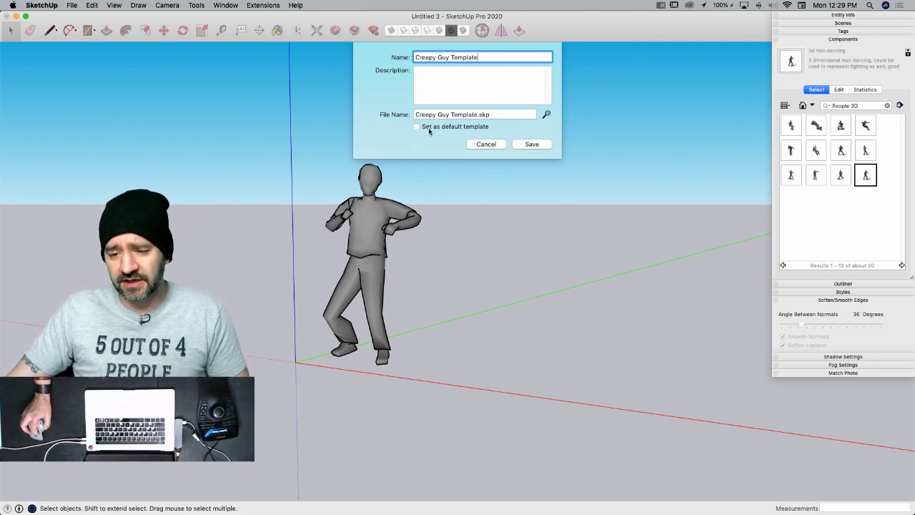
left_click(532, 143)
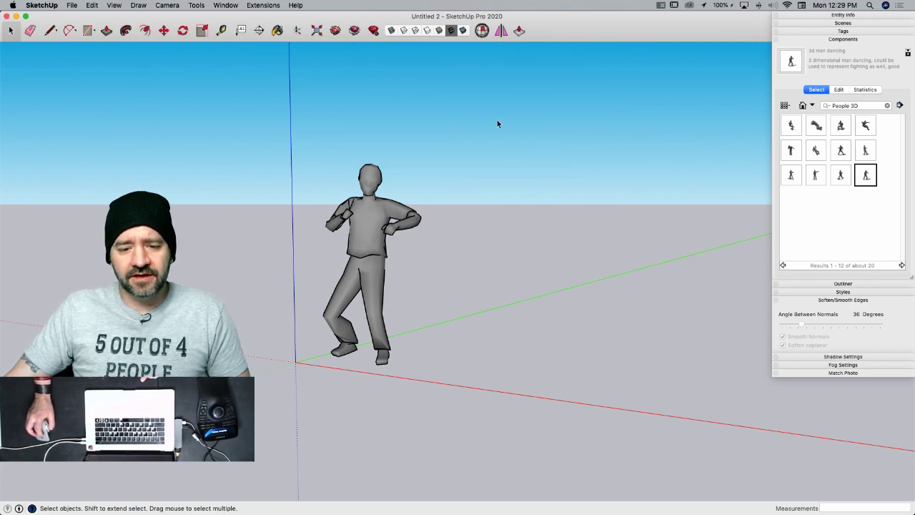
- Open a new model from the saved Creepy Guy Template to check it, and close that model
key("super+n")
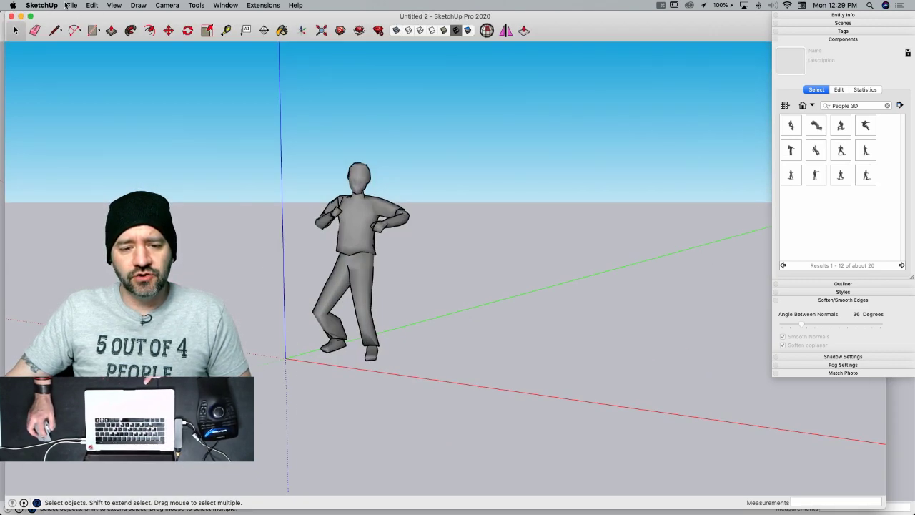
left_click(72, 5)
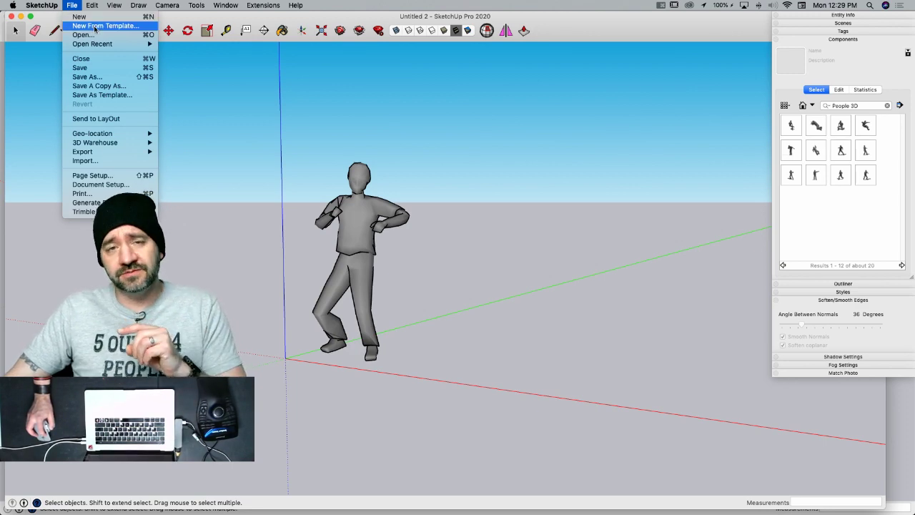
left_click(95, 27)
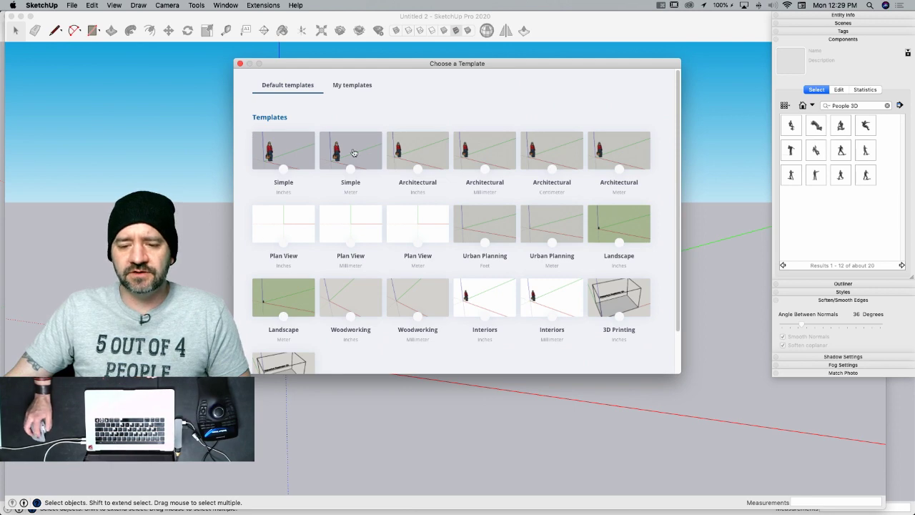
left_click(352, 86)
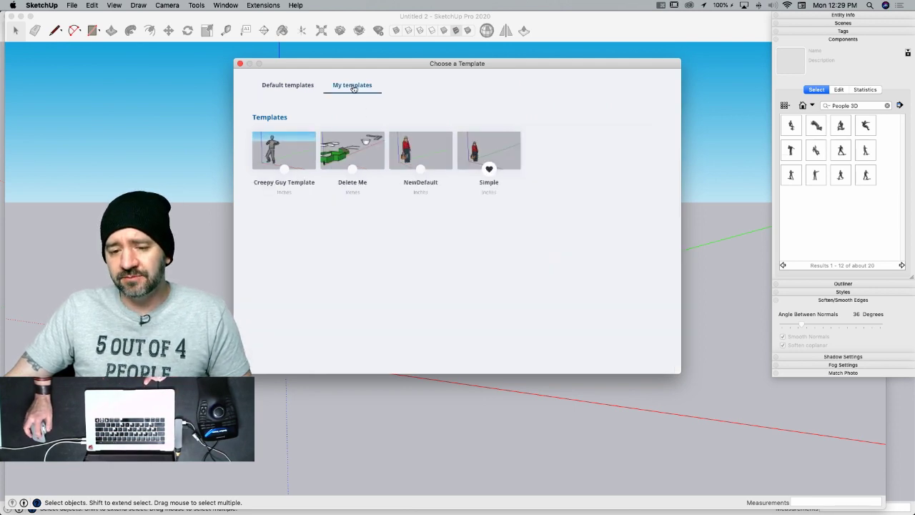
left_click(278, 148)
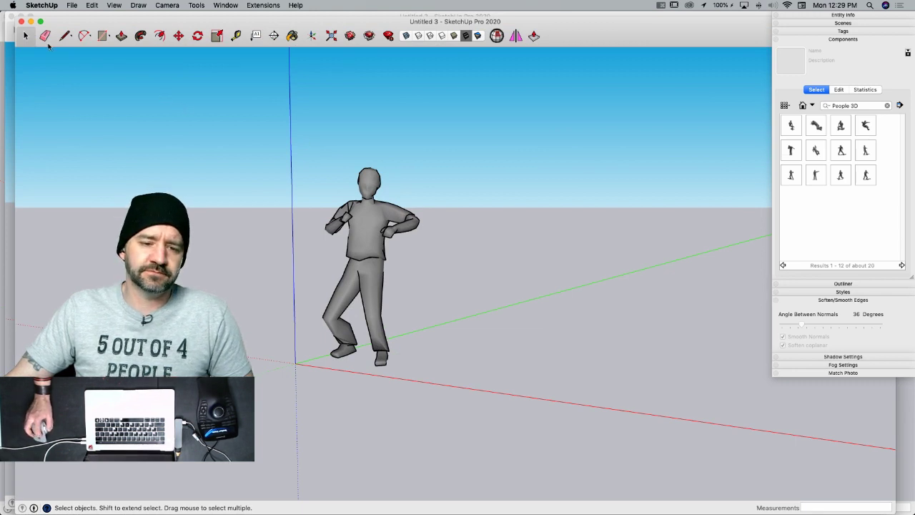
left_click(21, 23)
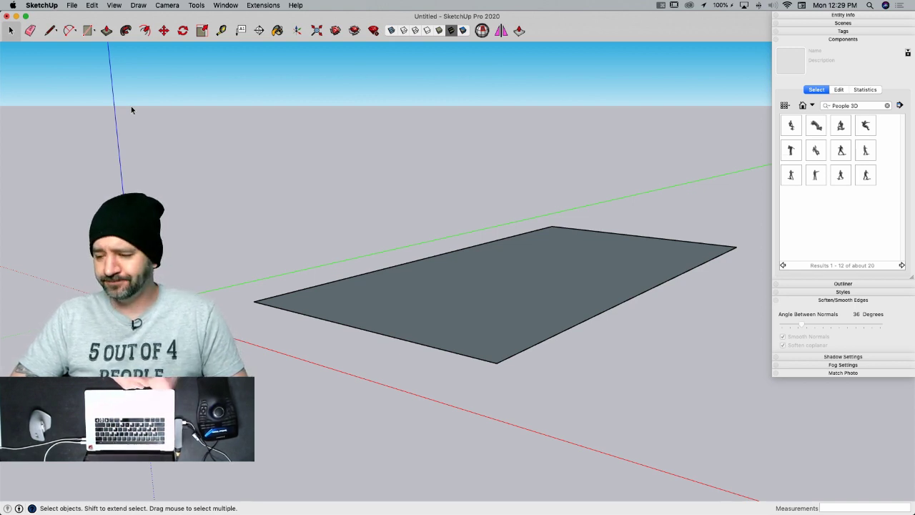
- Select the rounded box and the woman figure together and move them closer to the flat rectangle near the origin
scroll(131, 106, "down", 8)
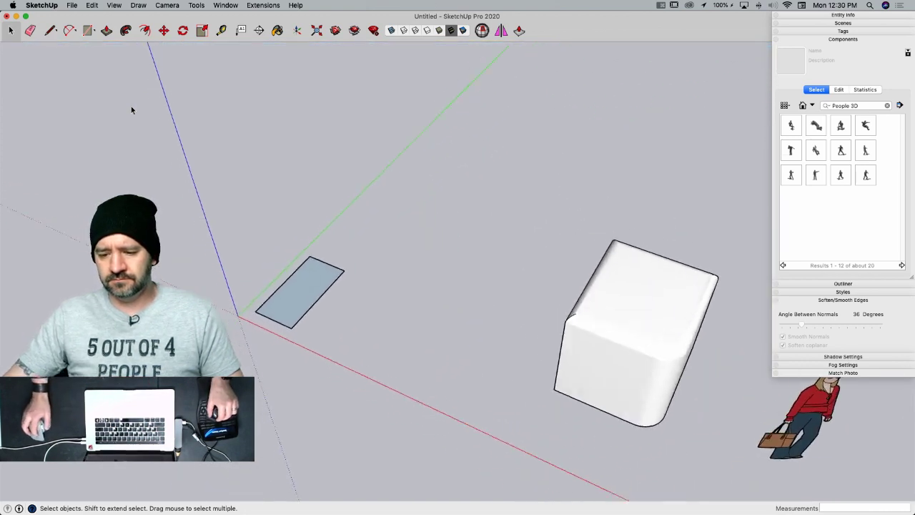
left_click_drag(394, 221, 596, 365)
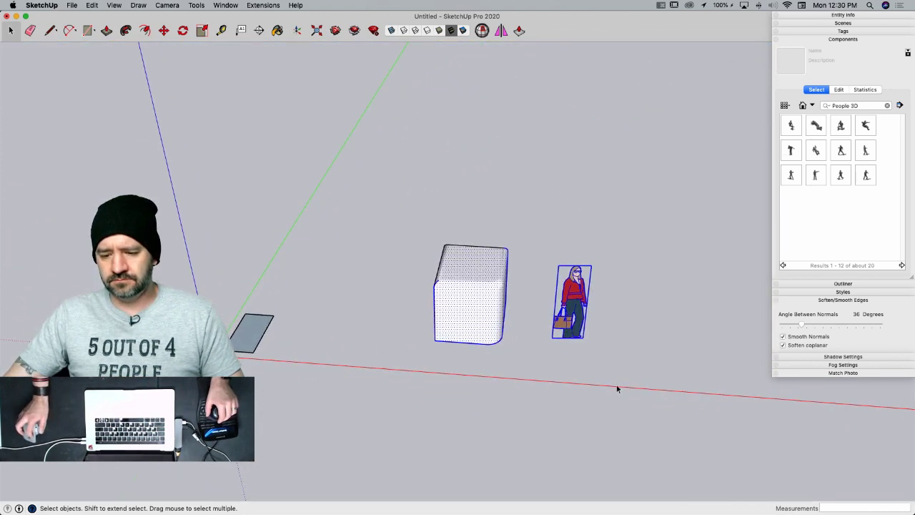
key("m")
left_click(616, 388)
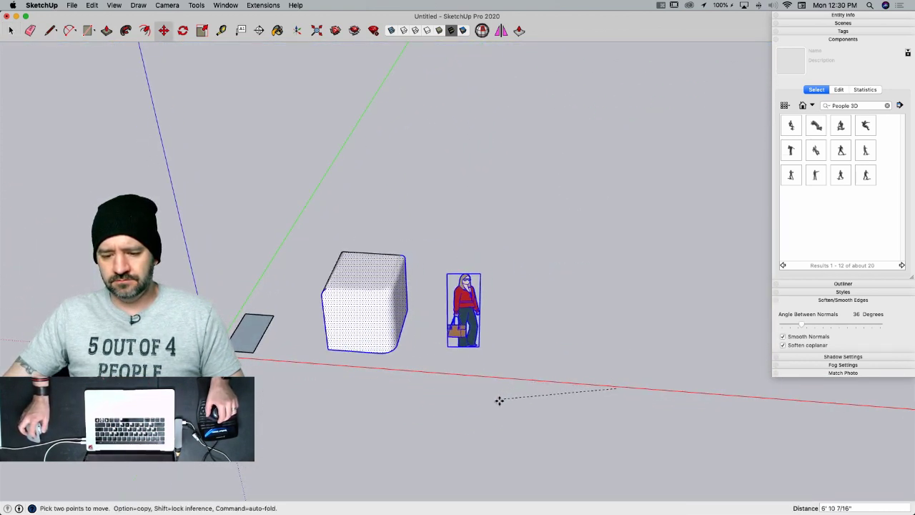
left_click(455, 402)
- Move the rectangle, rounded box and woman figure together about 5' 5" along the red axis, away from the origin
key("space")
left_click(401, 413)
left_click_drag(170, 184, 697, 453)
key("m")
left_click(356, 472)
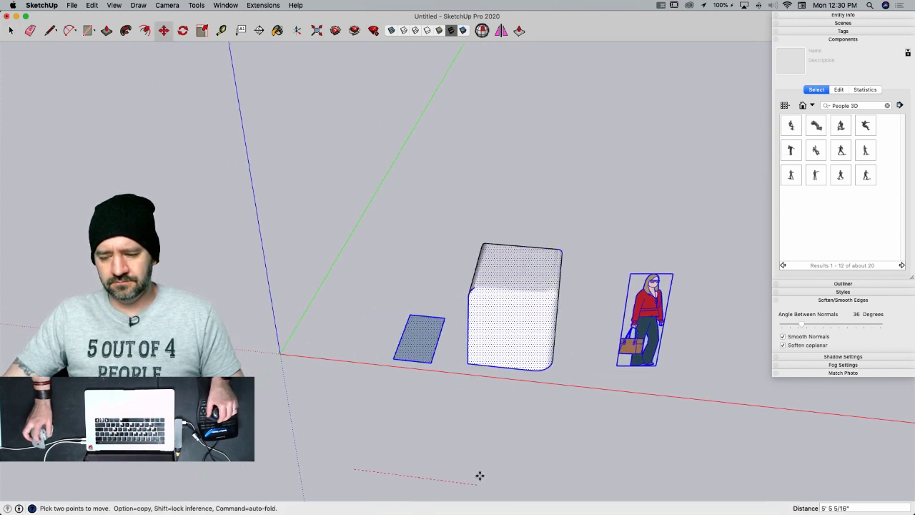
left_click(480, 475)
key("space")
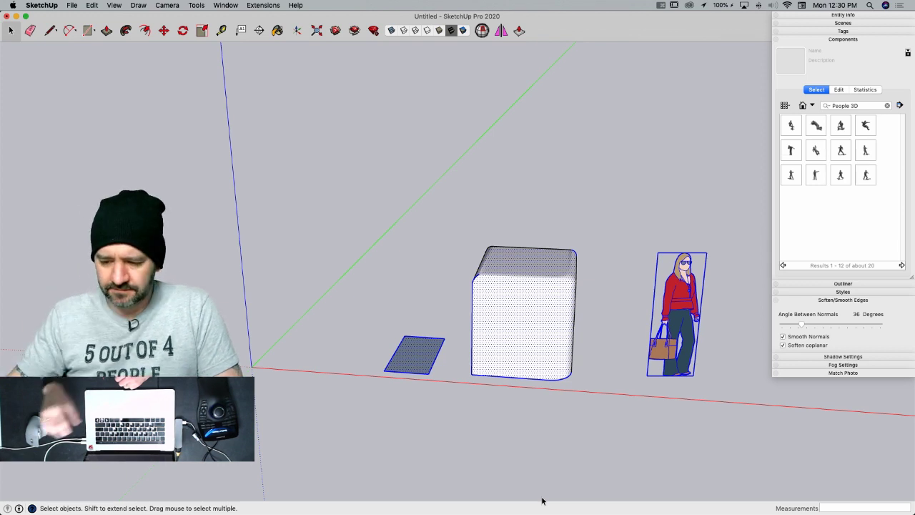
- Move the woman figure about 1' 5" toward the rounded box and list the components in the model
left_click(644, 408)
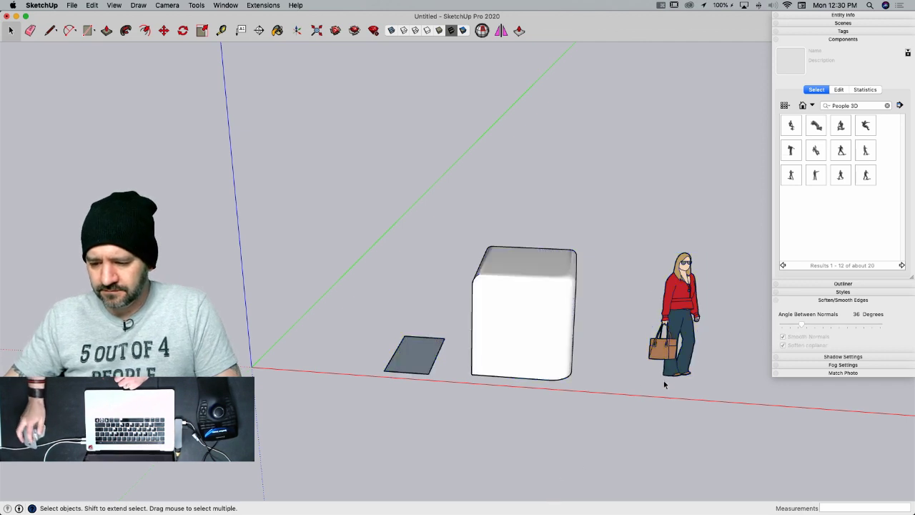
left_click(667, 373)
key("m")
left_click(790, 448)
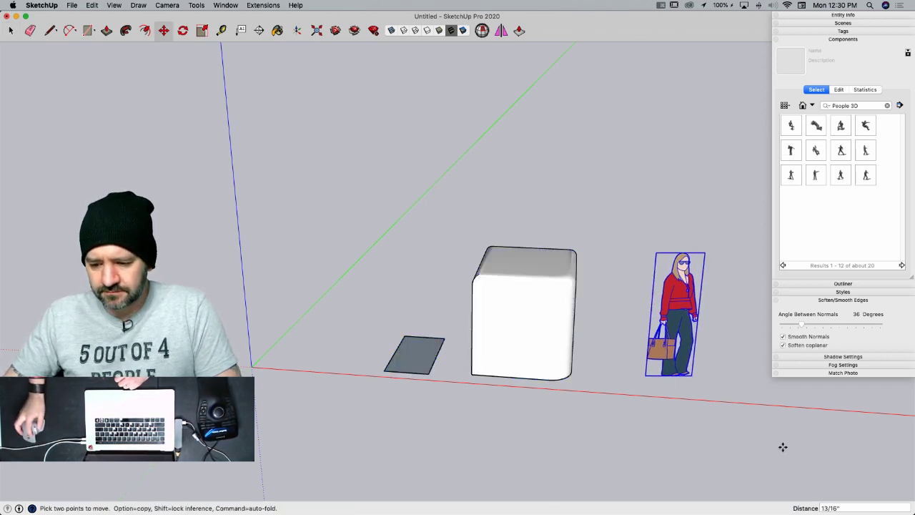
left_click(742, 446)
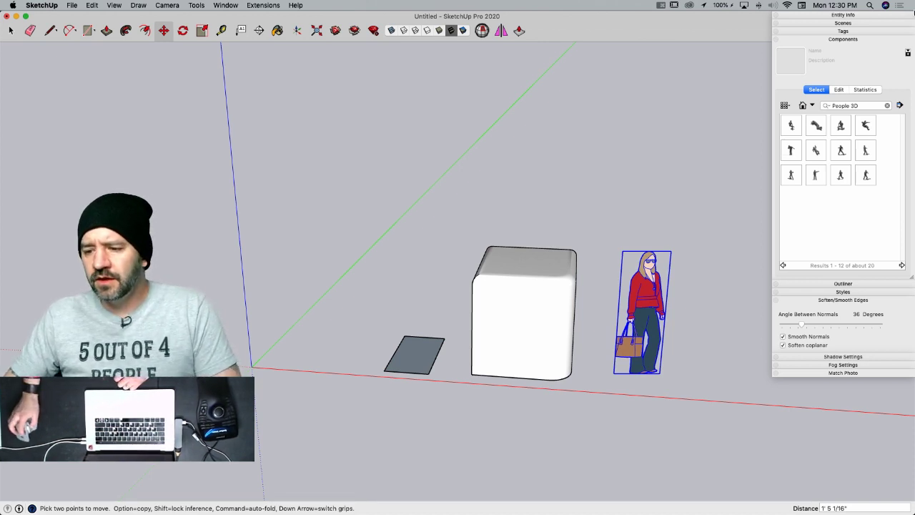
left_click(802, 106)
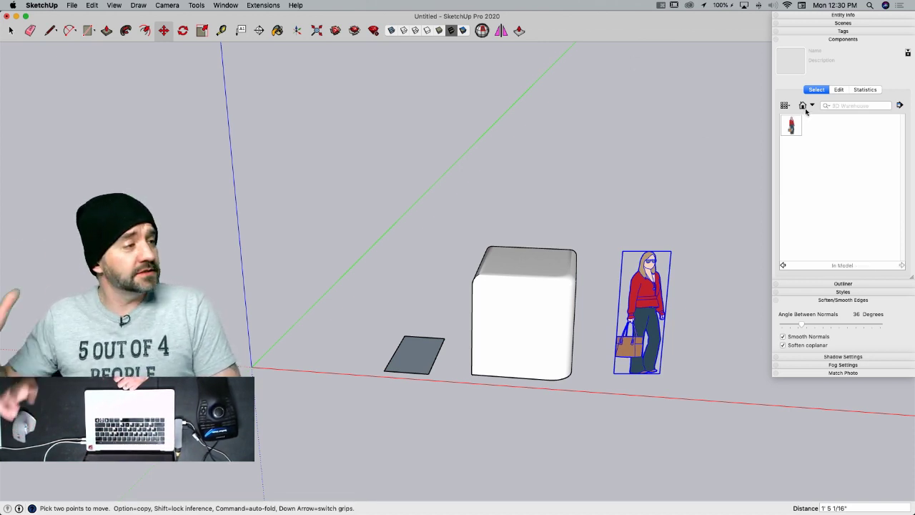
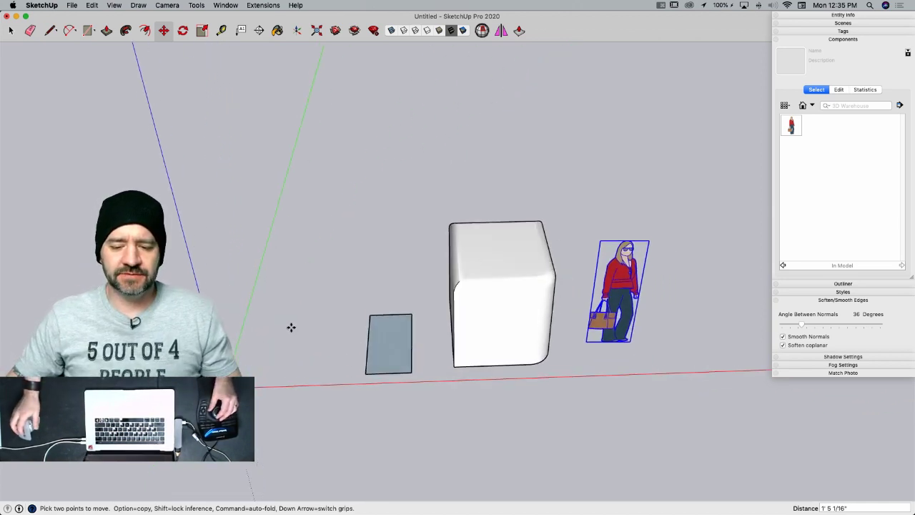
- Draw a narrow rectangle about 2 5/16" by 4' 1" on the ground between the green axis and the existing rectangle
key("r")
left_click(357, 260)
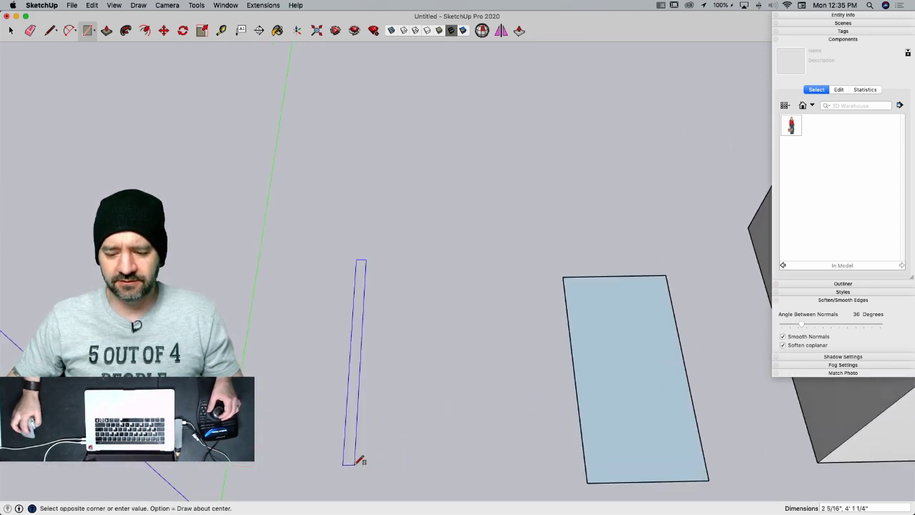
left_click(361, 460)
key("space")
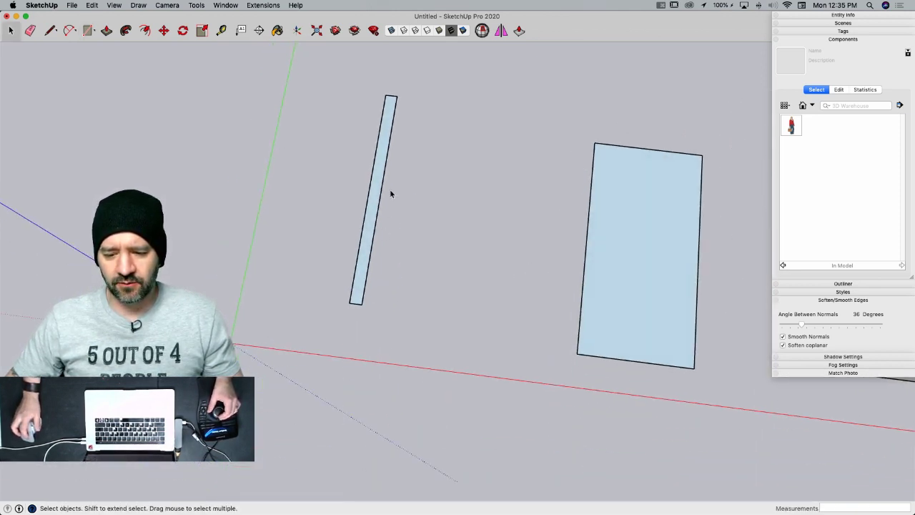
- Move the far corner of the narrow rectangle outward by about 2 3/4" so the strip tapers
key("m")
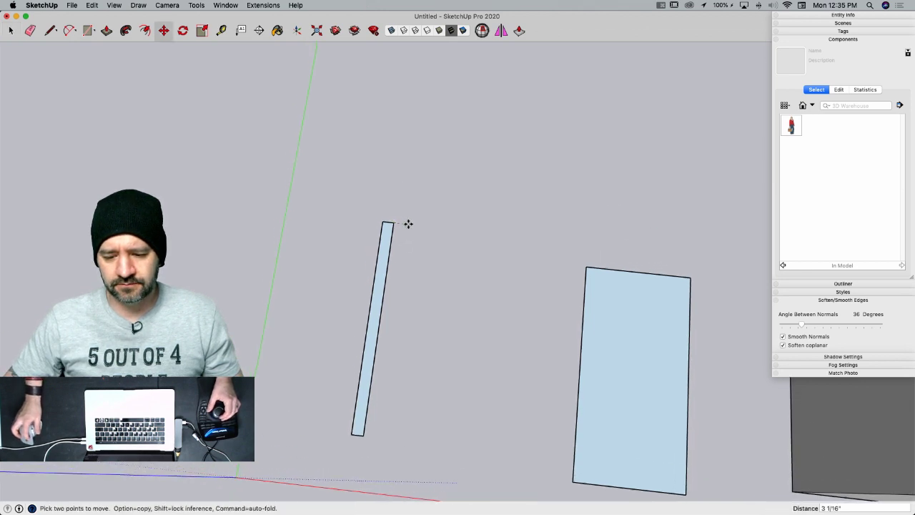
key("space")
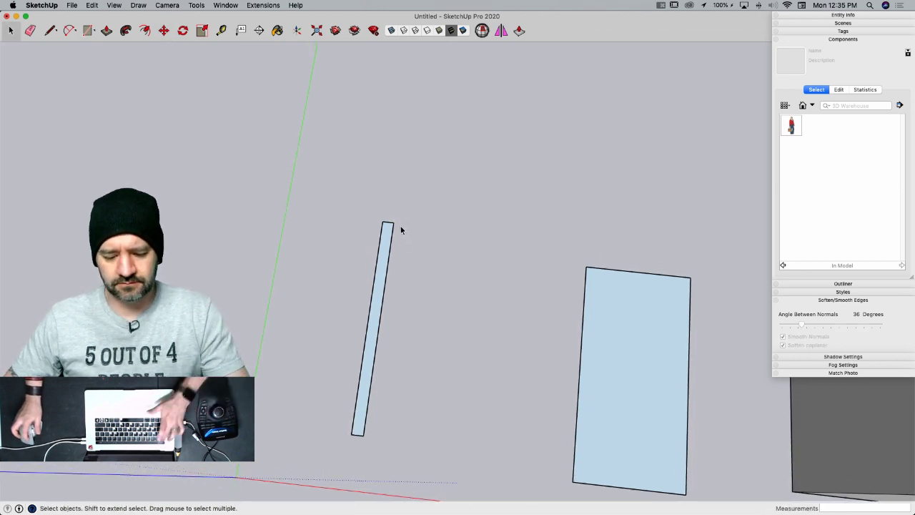
key("m")
left_click(394, 223)
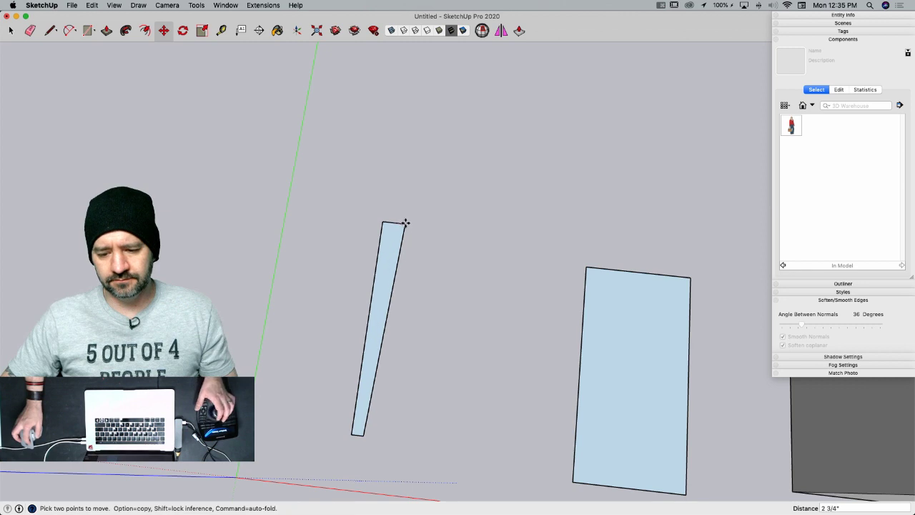
left_click(405, 222)
key("space")
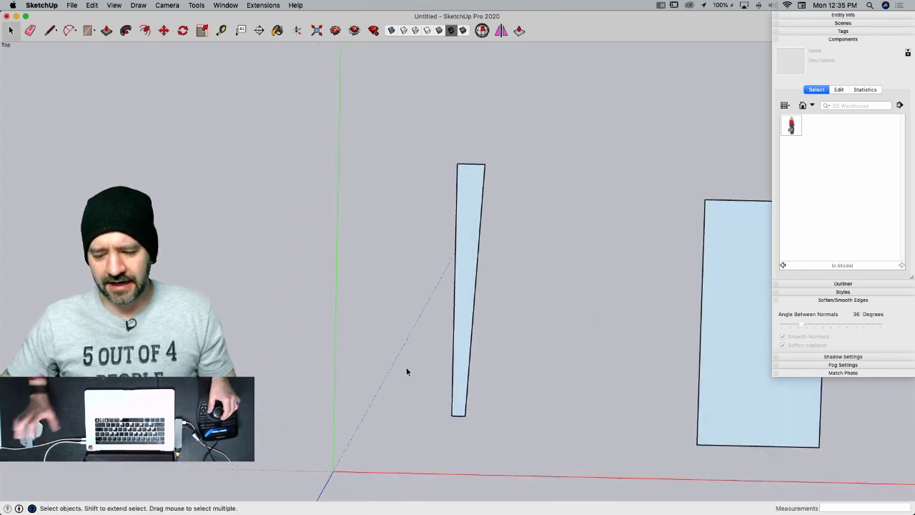
key("l")
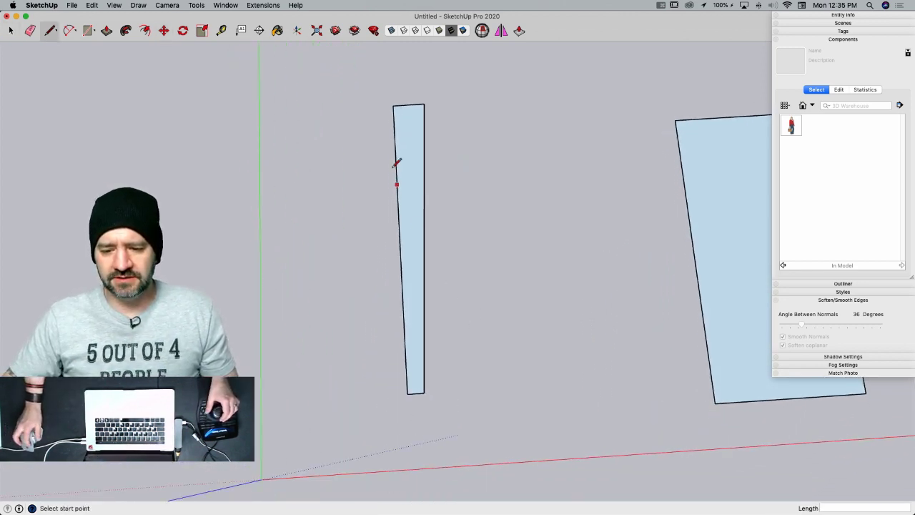
left_click(393, 106)
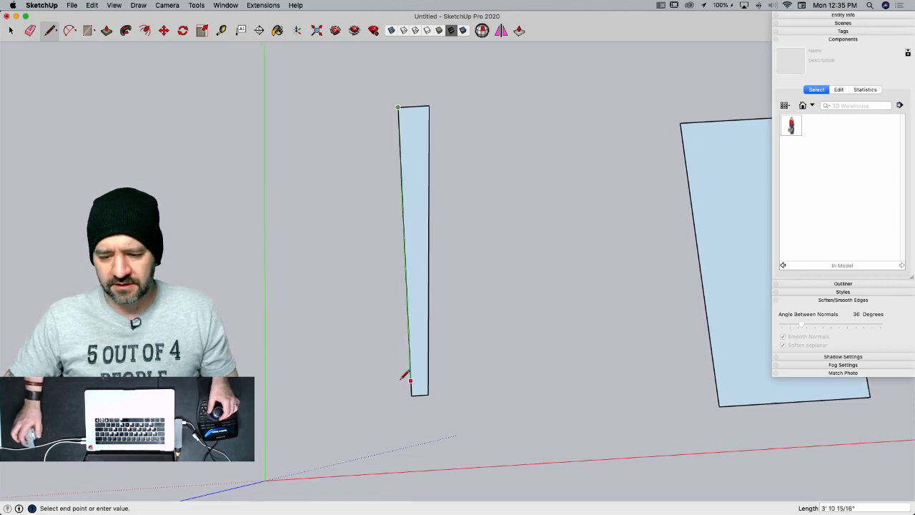
key("space")
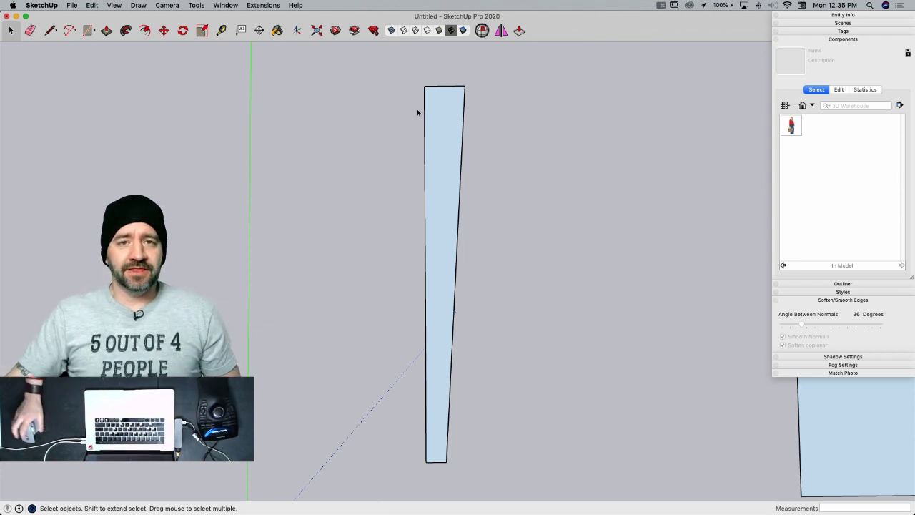
- Select the tapered strip with its edges and make it a group
left_click(438, 351)
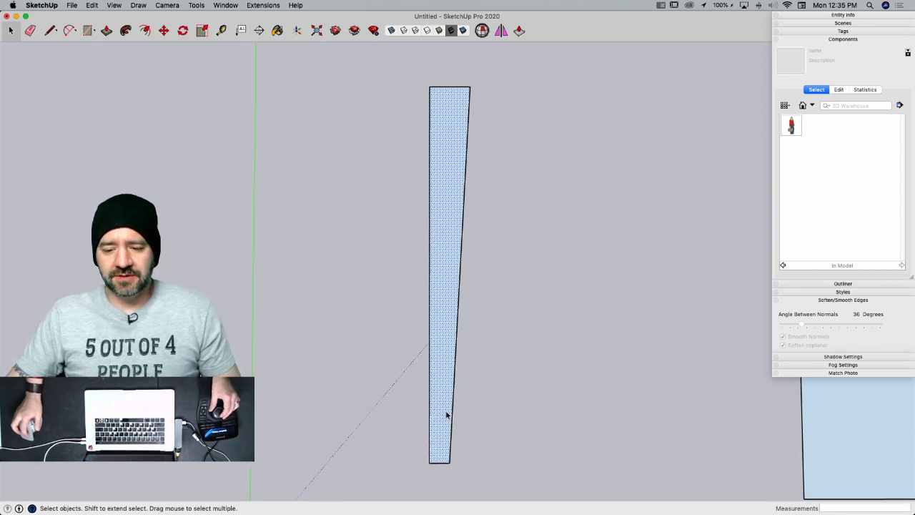
scroll(445, 411, "up", 5)
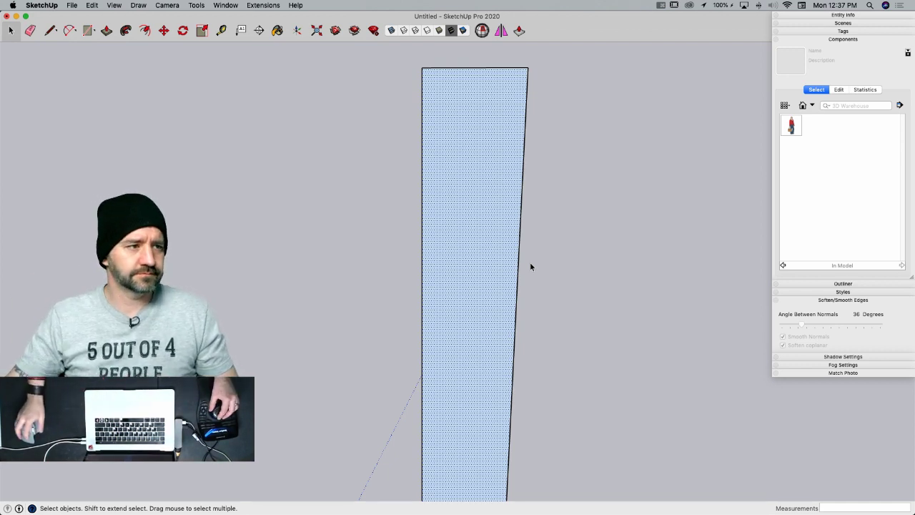
middle_click_drag(531, 263, 567, 417)
left_click_drag(567, 417, 574, 418)
right_click(431, 318)
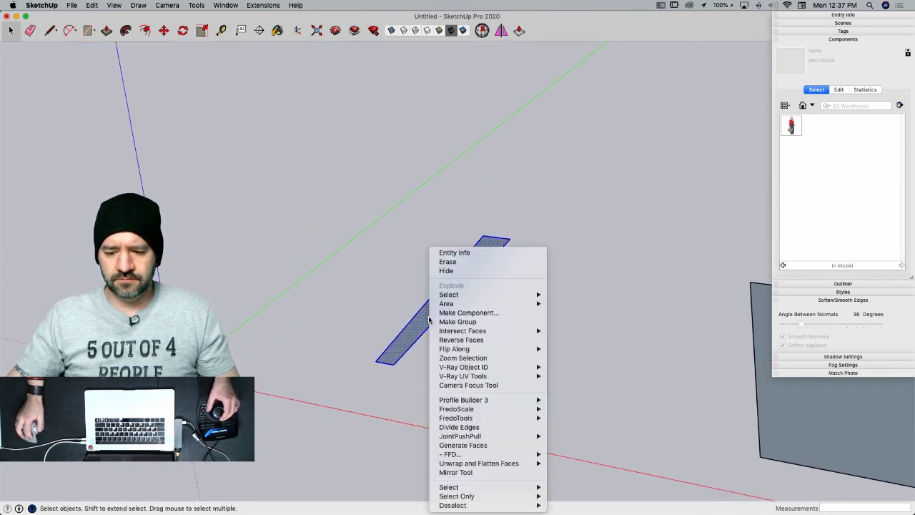
left_click(466, 323)
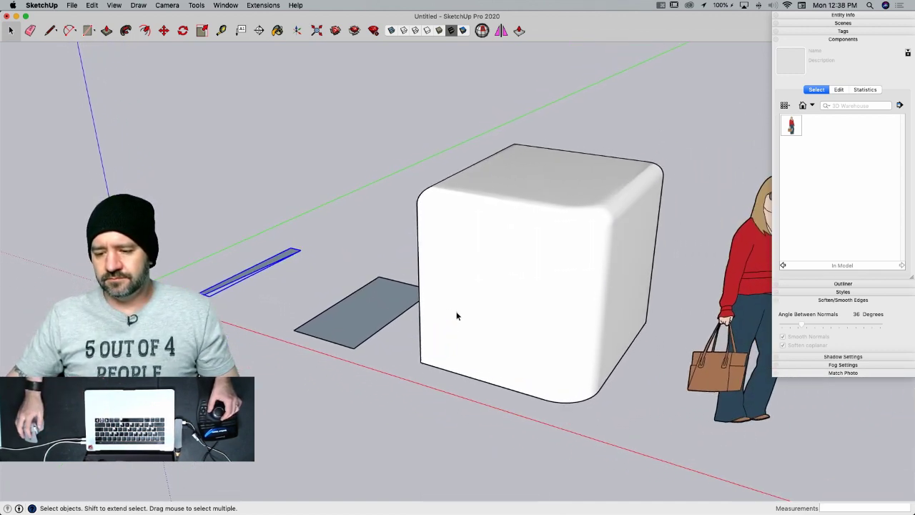
- Make the whole rounded box a component with the default settings and place a second instance beside the origin on the negative red axis
left_click(459, 316)
triple_click(458, 316)
right_click(459, 316)
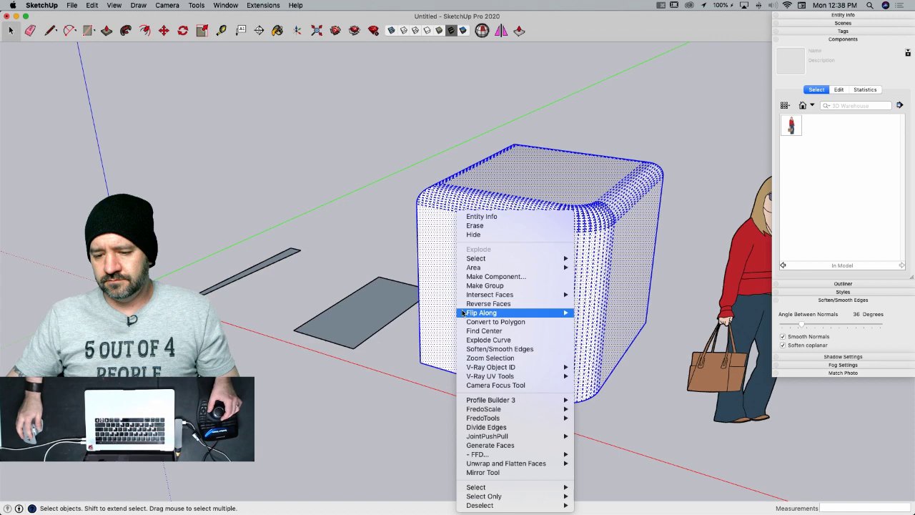
left_click(505, 277)
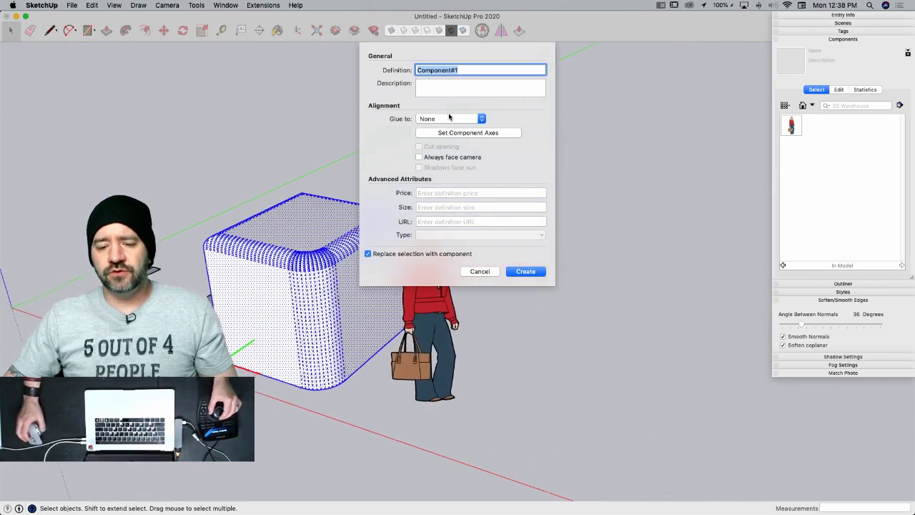
middle_click_drag(431, 38, 447, 108)
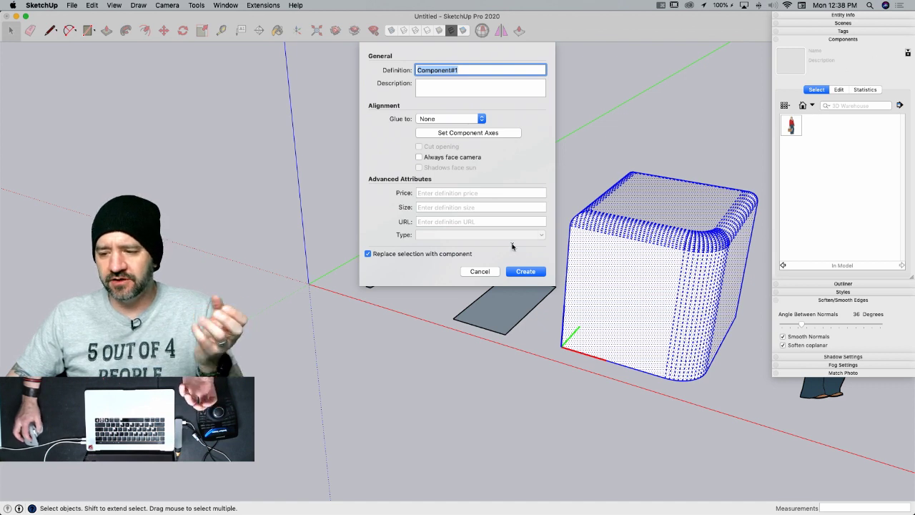
left_click(525, 272)
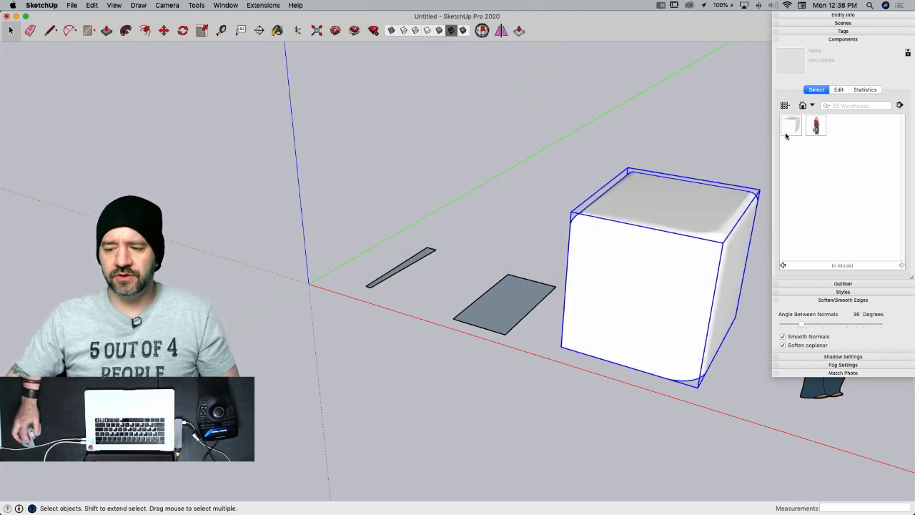
left_click(791, 125)
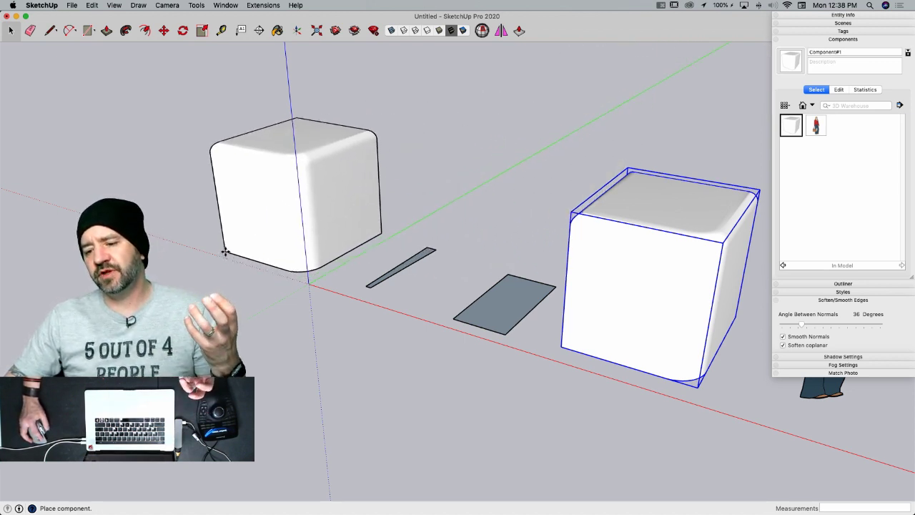
left_click(225, 252)
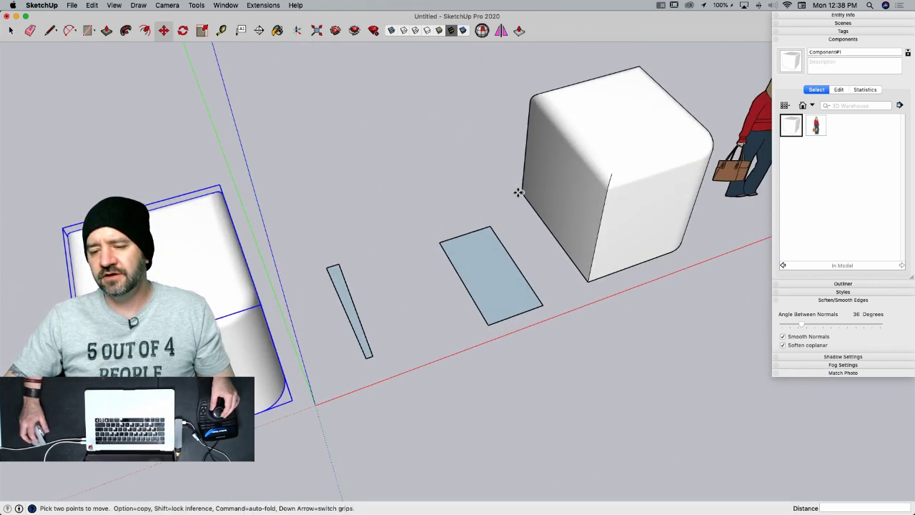
- Explode the second rounded box component beside the origin on the negative red axis
key("space")
mouse_move(521, 193)
middle_mouse_down()
mouse_move(587, 184)
mouse_move(530, 210)
middle_mouse_up()
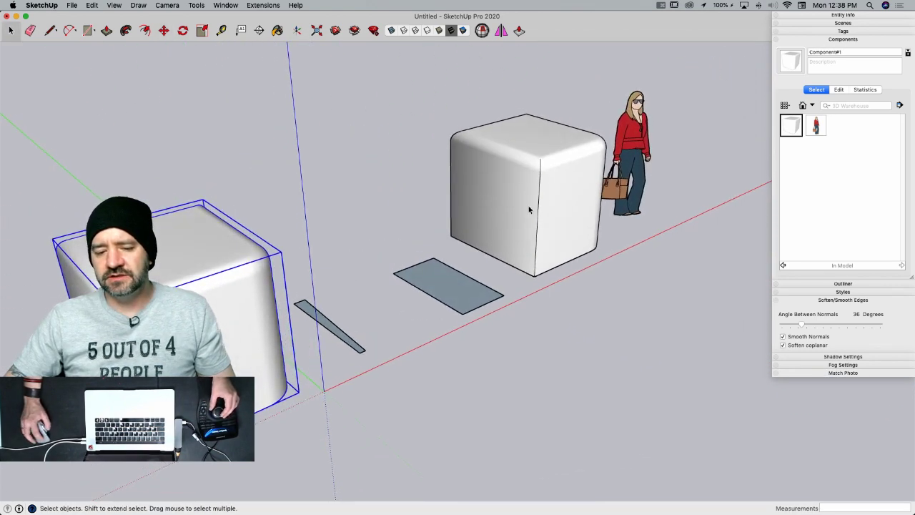
right_click(136, 215)
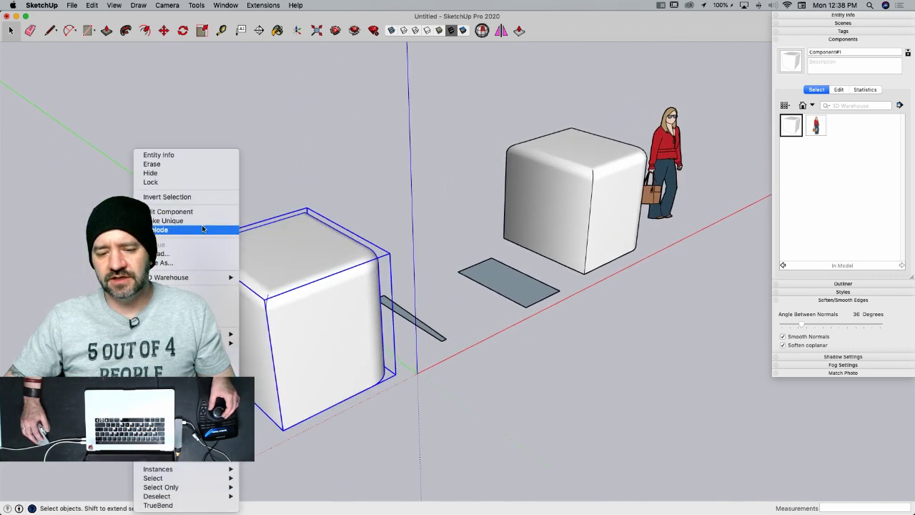
left_click(186, 230)
- Make the exploded box a new component with its axes origin at the bottom corner farther along the green axis, replacing the selection
right_click(295, 236)
left_click(333, 276)
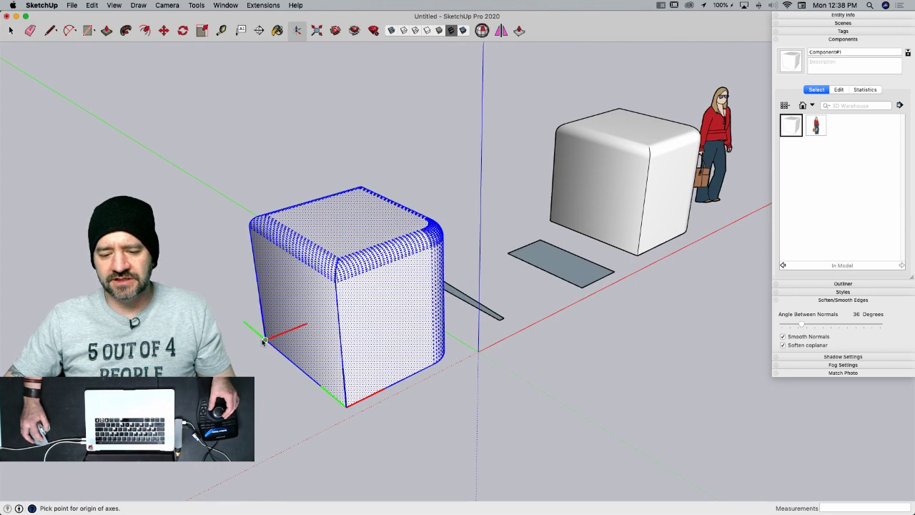
left_click(265, 339)
left_click(265, 339)
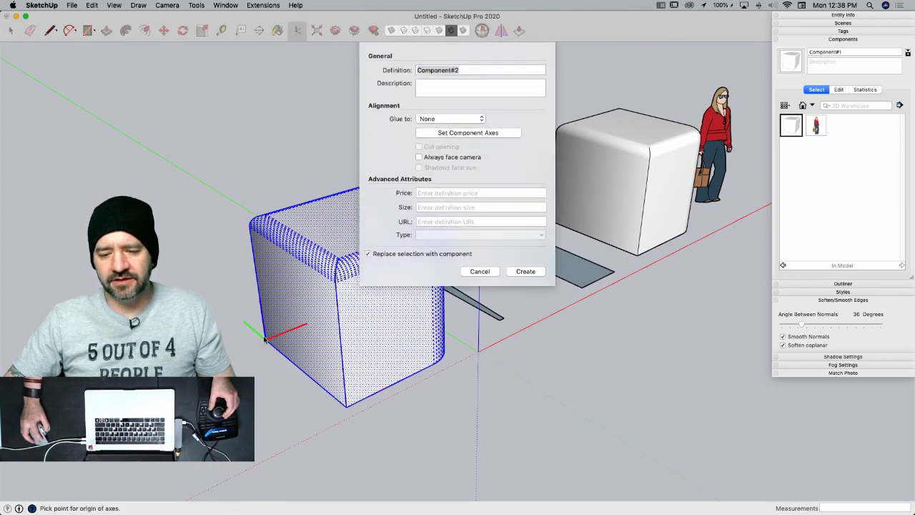
left_click(368, 255)
left_click(526, 272)
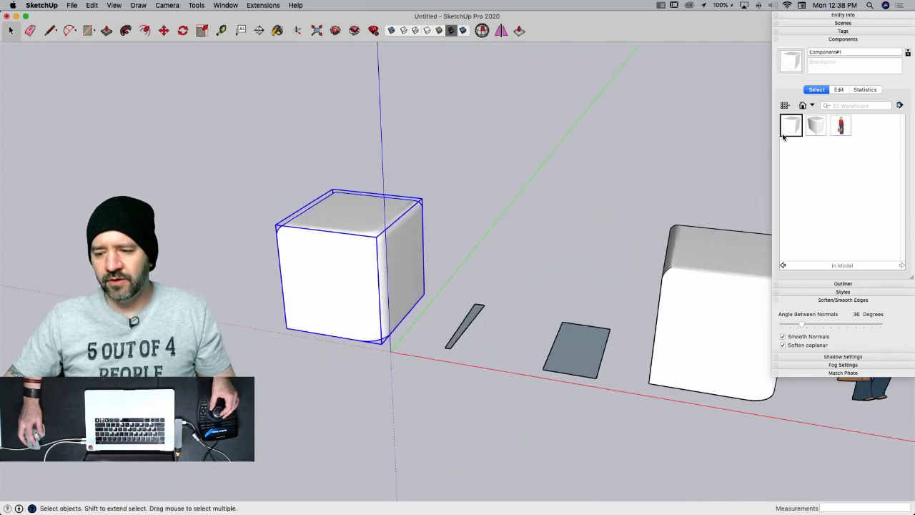
- Preview the original box component without placing it, then place an instance of the new box component behind the tapered strip along the green axis
left_click(791, 126)
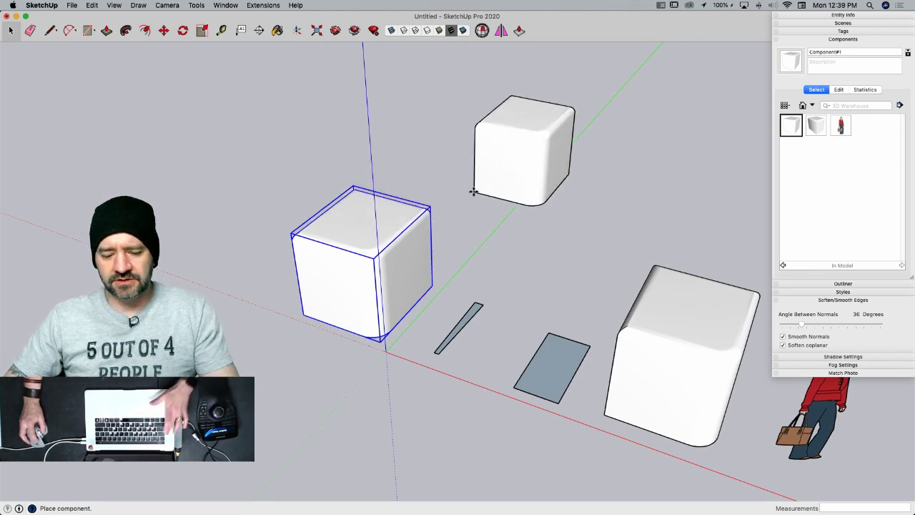
key("Escape")
left_click(817, 125)
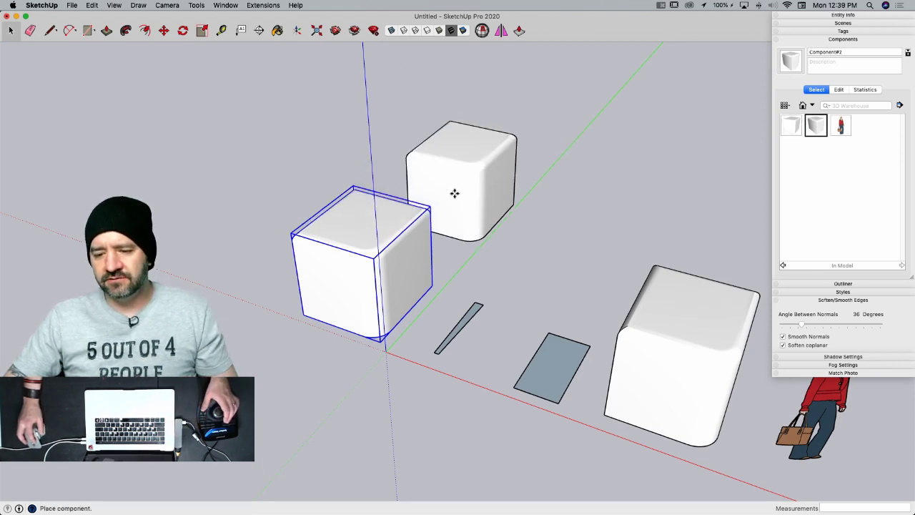
left_click(497, 234)
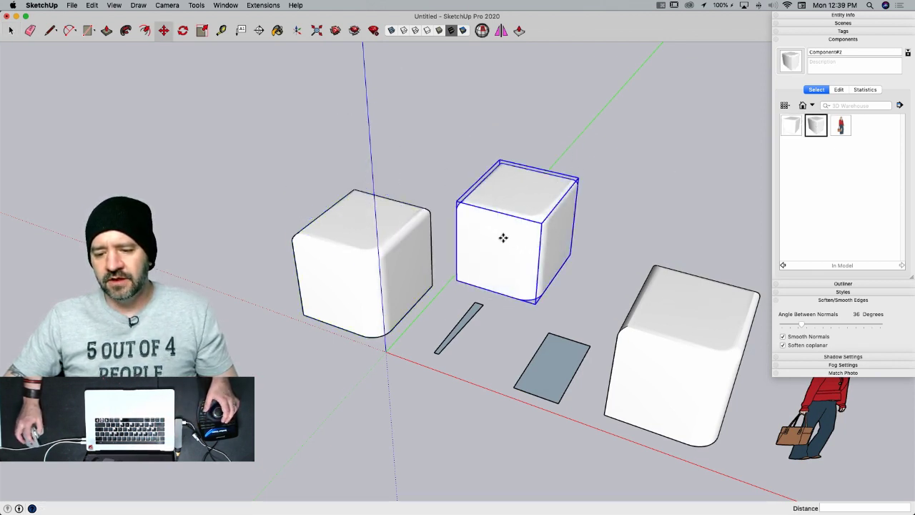
middle_click_drag(520, 253, 539, 316)
- Move the rounded box next to the standing figure by its hidden rear bottom corner onto the adjacent bottom corner of the newly placed box
left_click(538, 313)
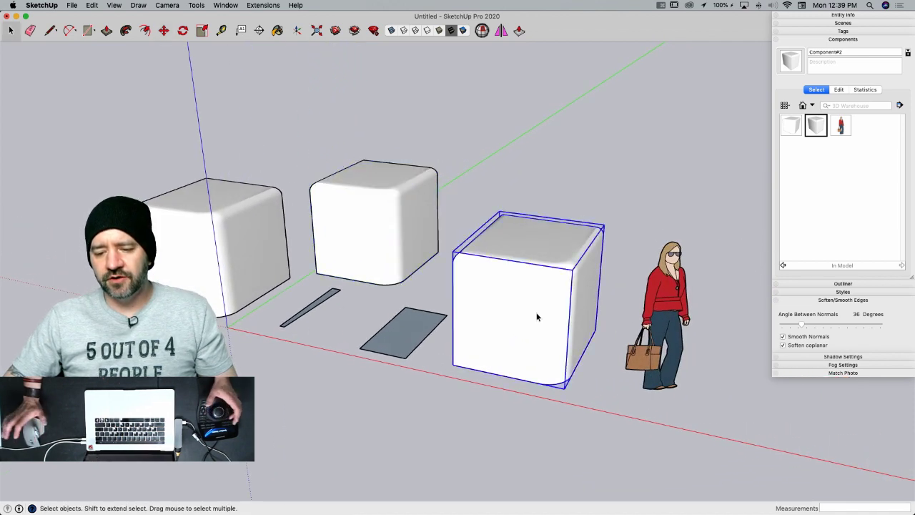
key("m")
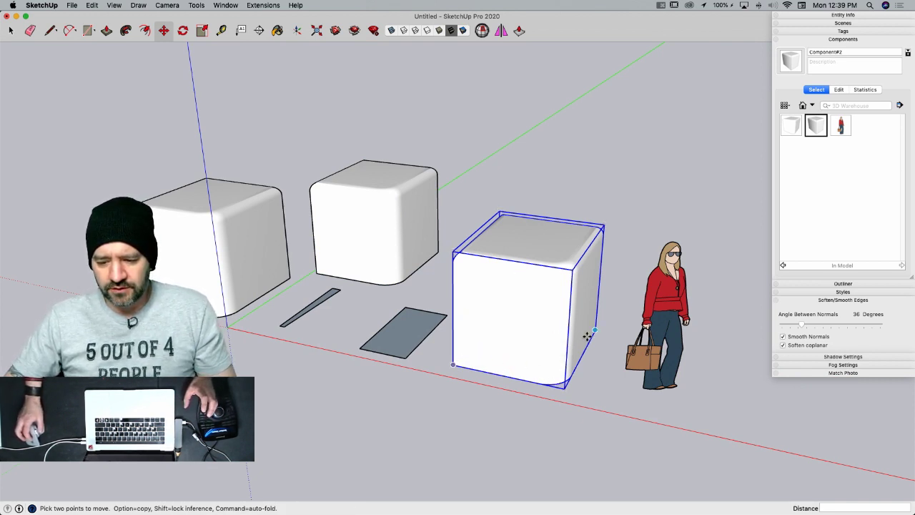
key("Down")
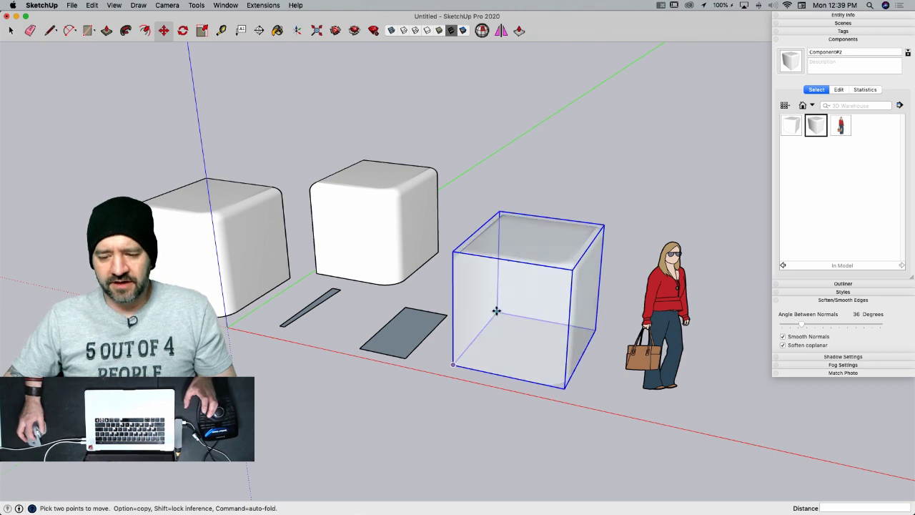
left_click(495, 312)
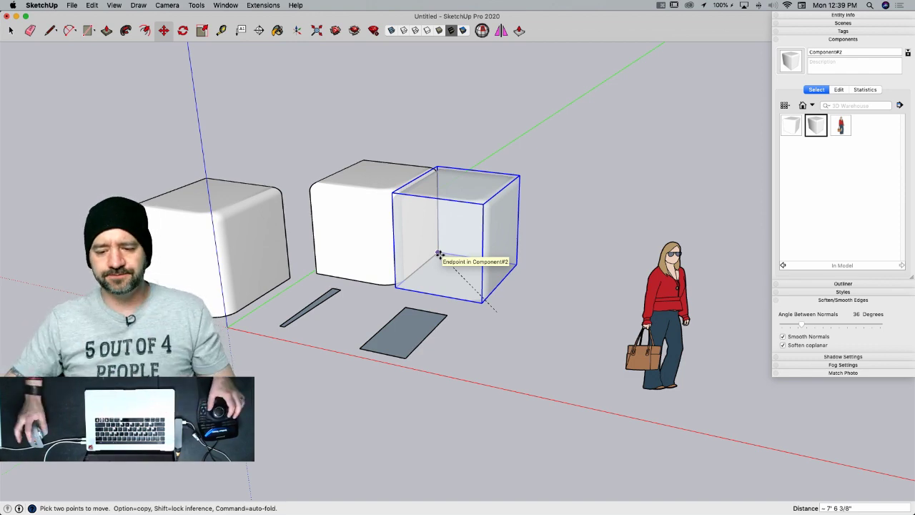
left_click(440, 255)
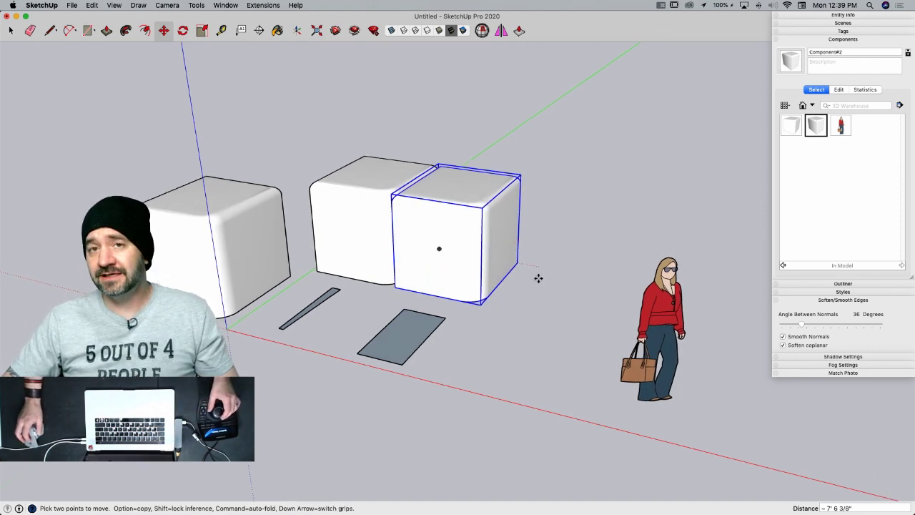
- Move the selected box by its hidden rear bottom corner about 8' 6 15/16" away from its neighbour, to the red axis beside the flat rectangle
middle_click_drag(518, 269, 499, 258)
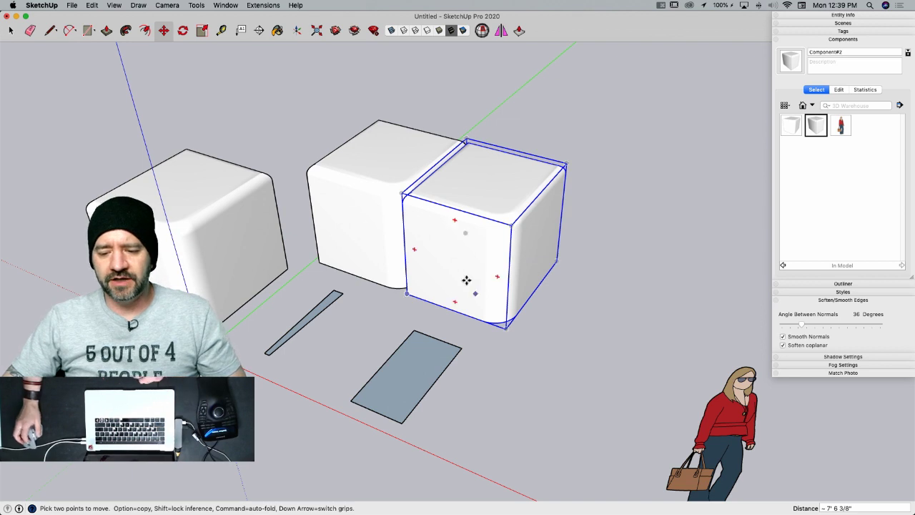
left_click(467, 232)
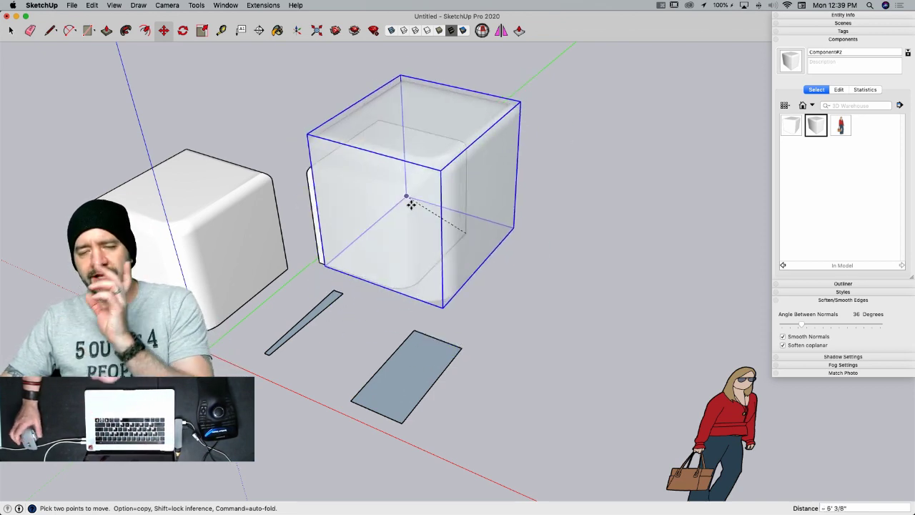
left_click(536, 367)
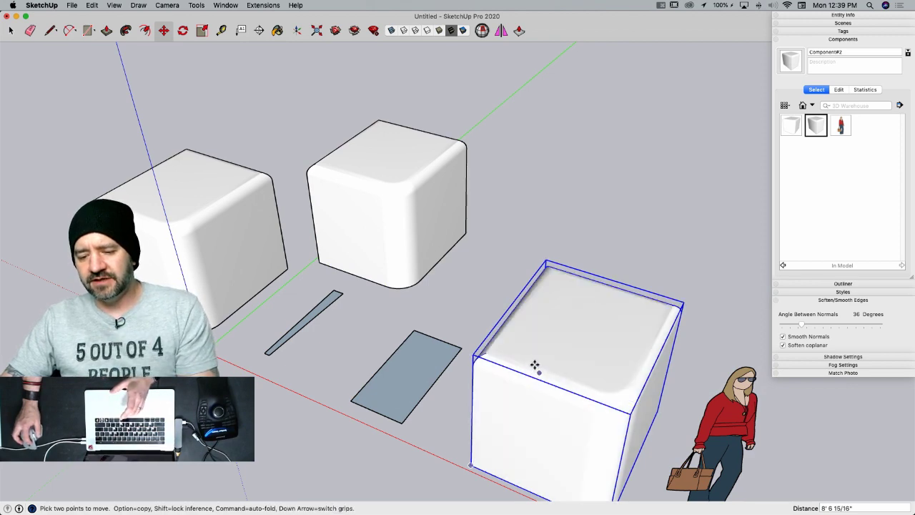
- Move the selected box about 6' 13/16" along the red axis by its hidden rear bottom corner, in line with the neighbouring box's side
scroll(536, 363, "up", 3)
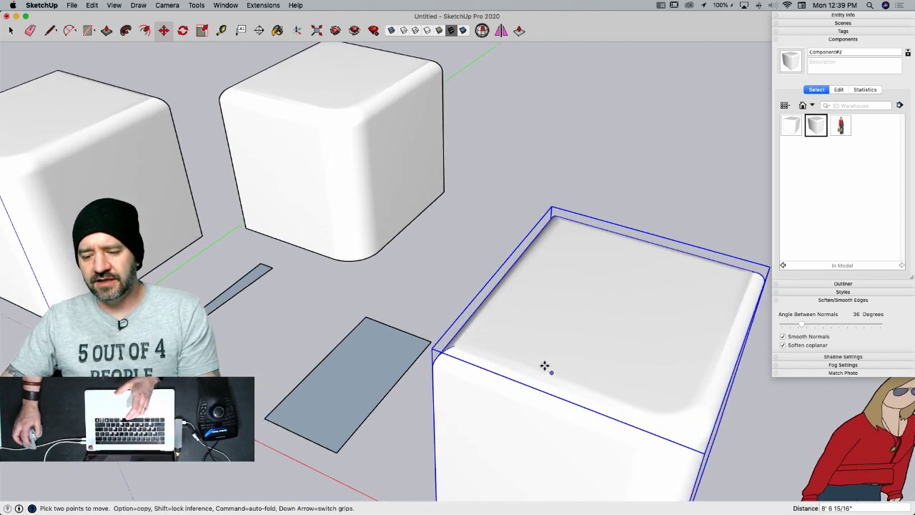
left_click(535, 367)
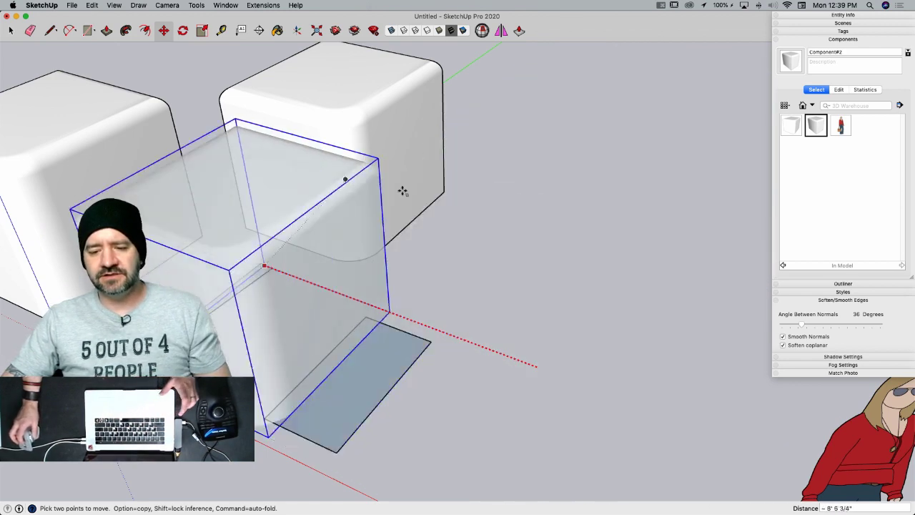
left_click(444, 111)
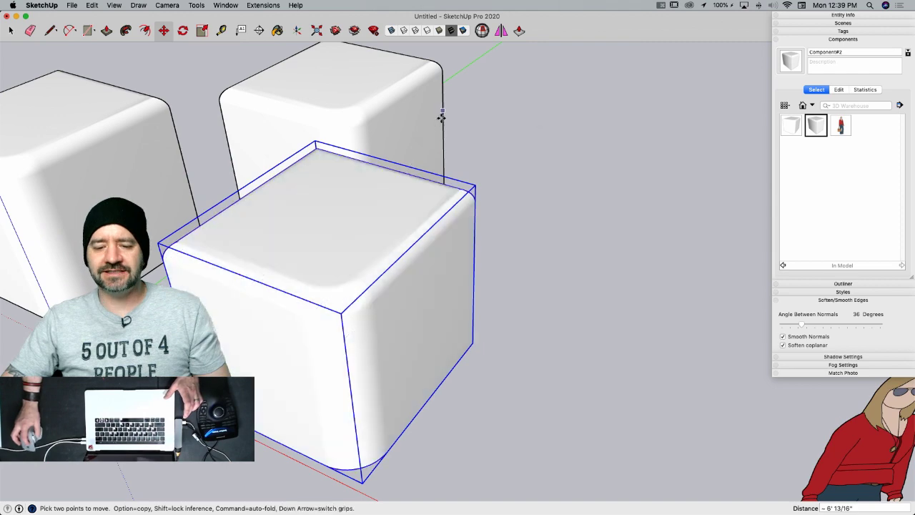
left_click(334, 292)
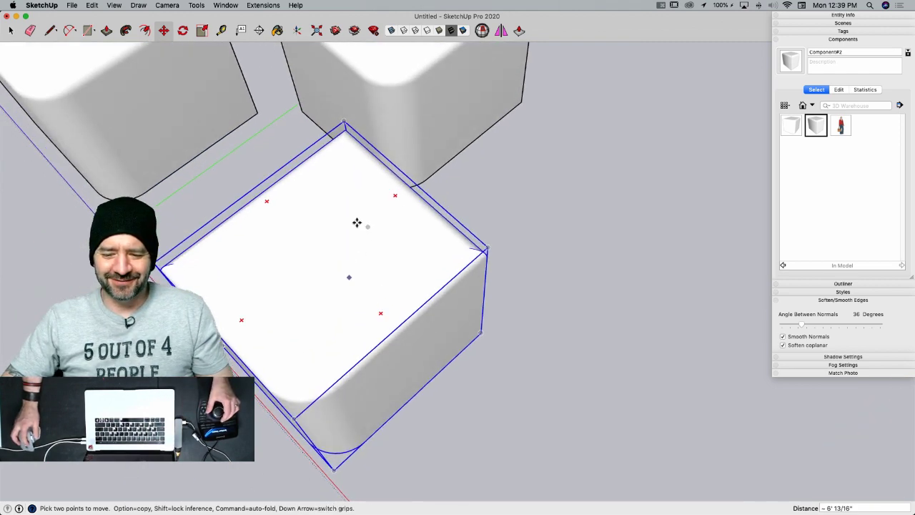
- Move the selected box about 6' 13/16" locked to the green axis until its corner lines up with the neighbouring box's rear corner
left_click(369, 228)
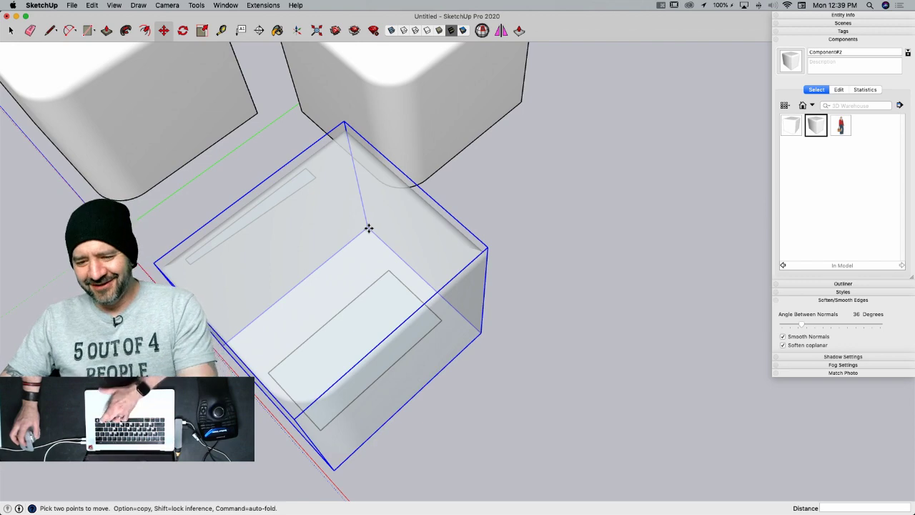
key("Left")
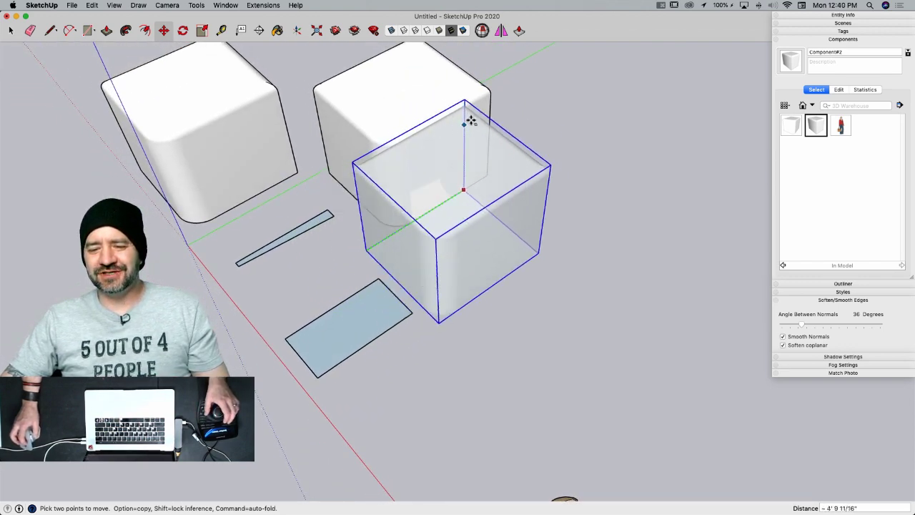
left_click(493, 115)
- Move the selected box 3" along the red axis, away from the neighbouring box
middle_click_drag(623, 241, 615, 242)
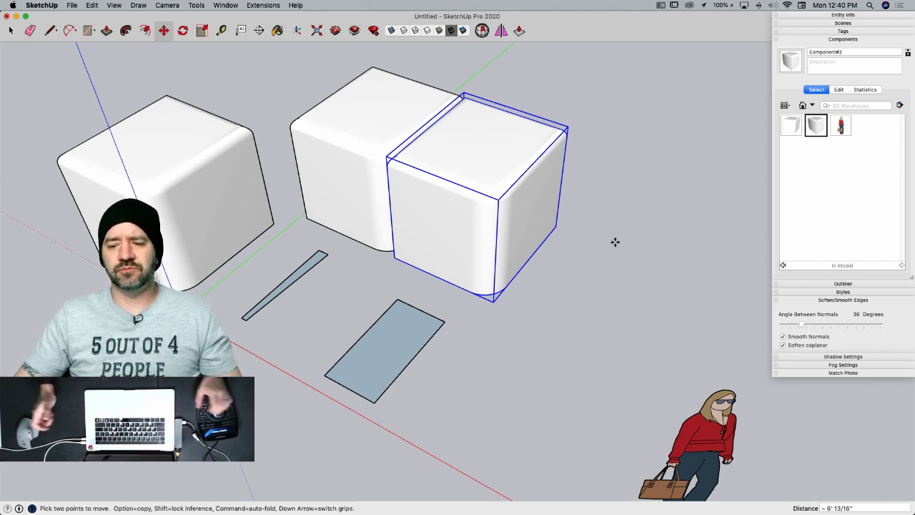
middle_click_drag(615, 241, 666, 222)
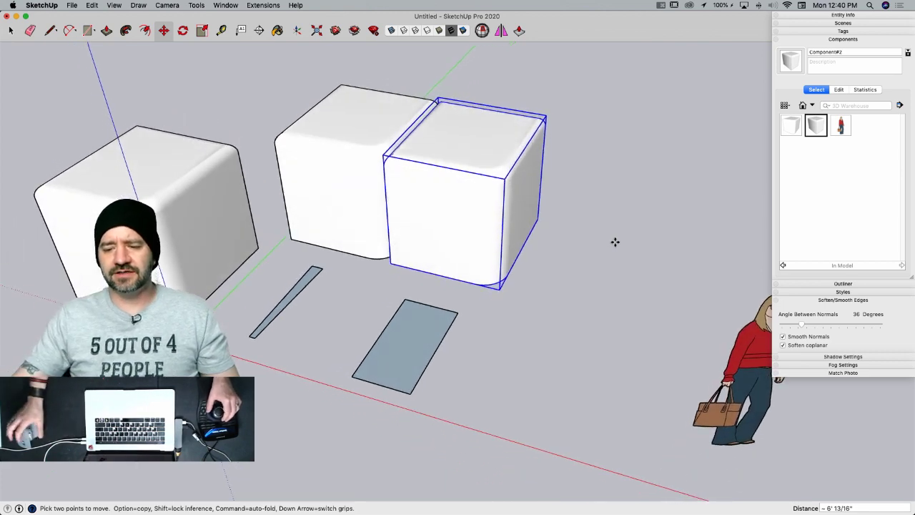
left_click(539, 219)
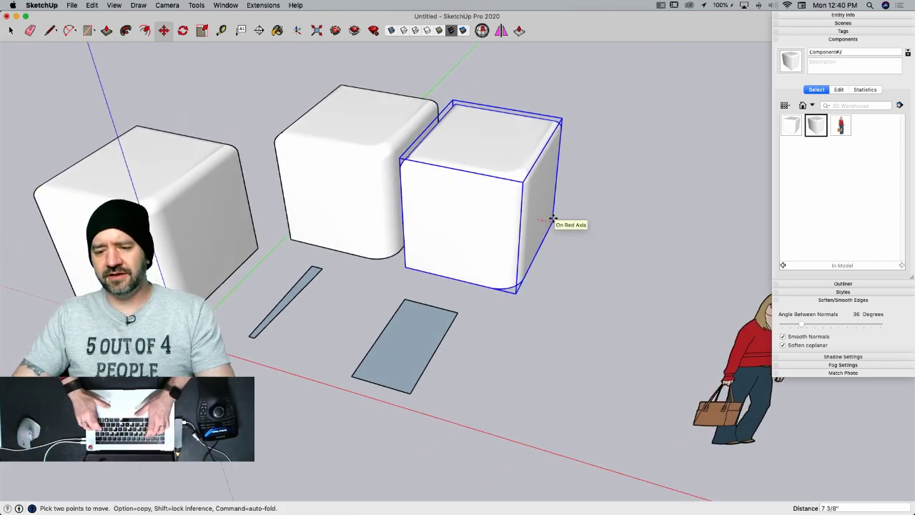
type("3")
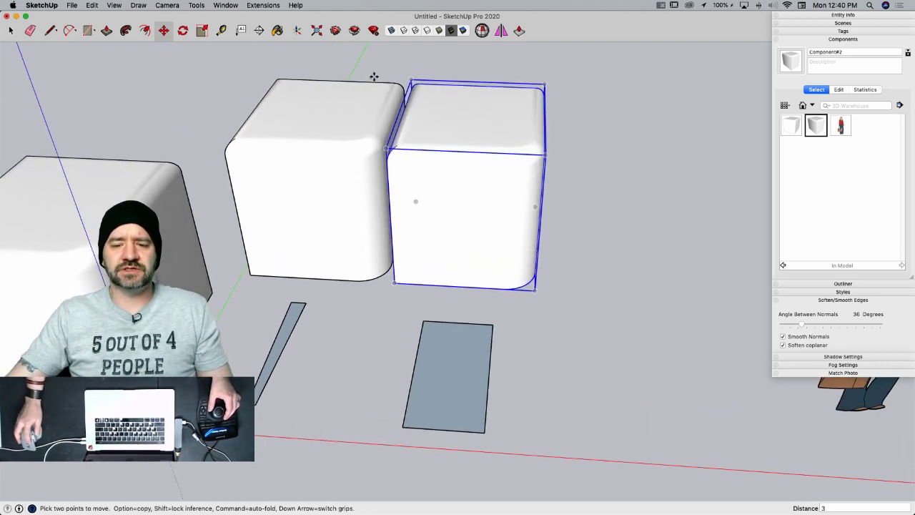
- Move the selected box about 7 1/4" into its neighbour, then back about 4 1/4" so their rear bottom corners meet
key("space")
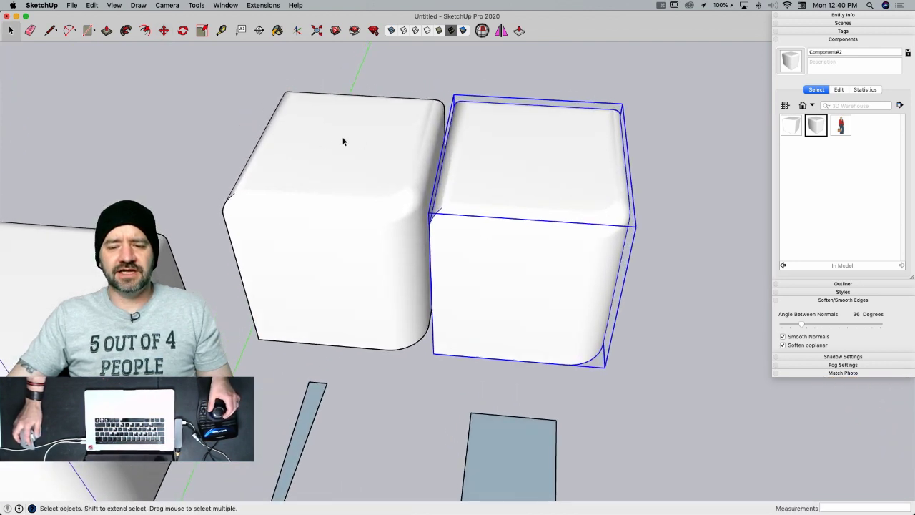
key("m")
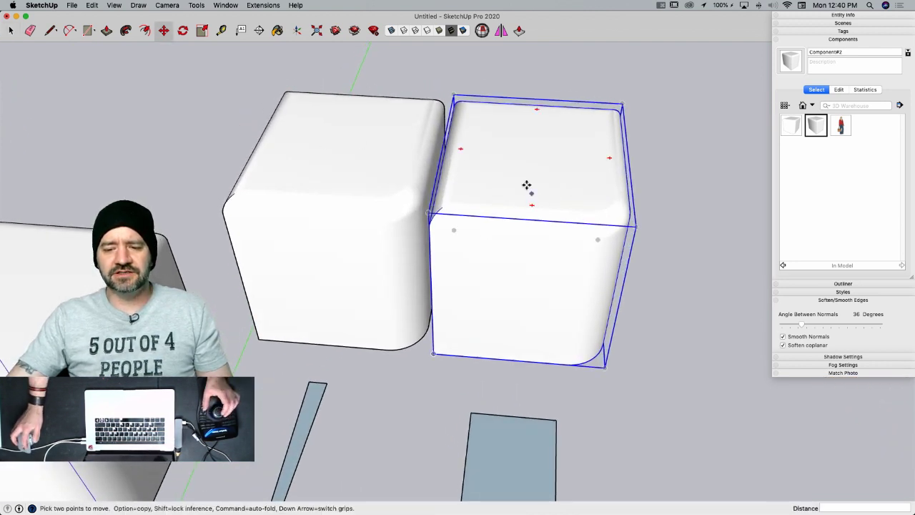
left_click(527, 186)
left_click(498, 185)
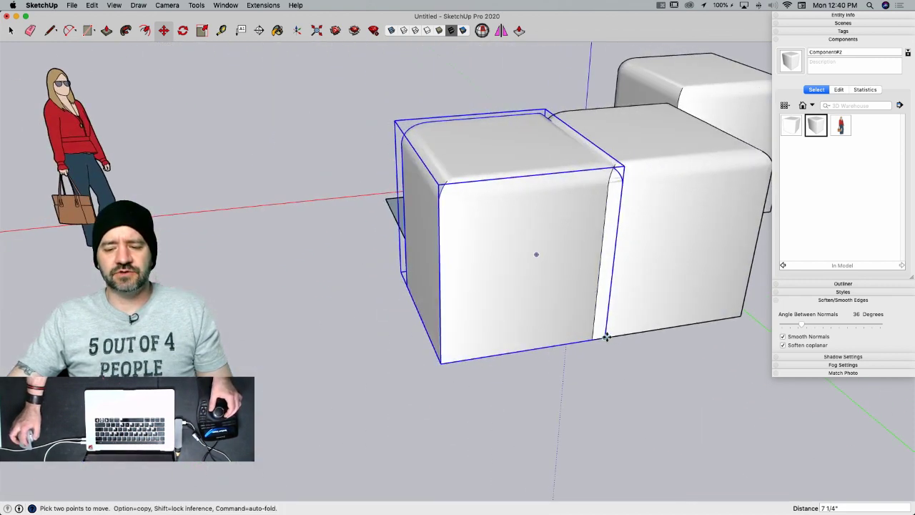
left_click(605, 337)
left_click(591, 339)
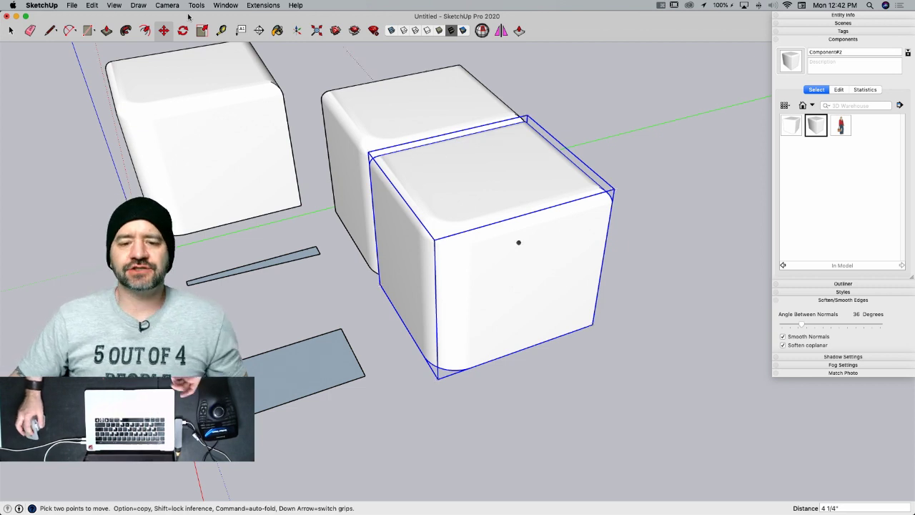
left_click(168, 5)
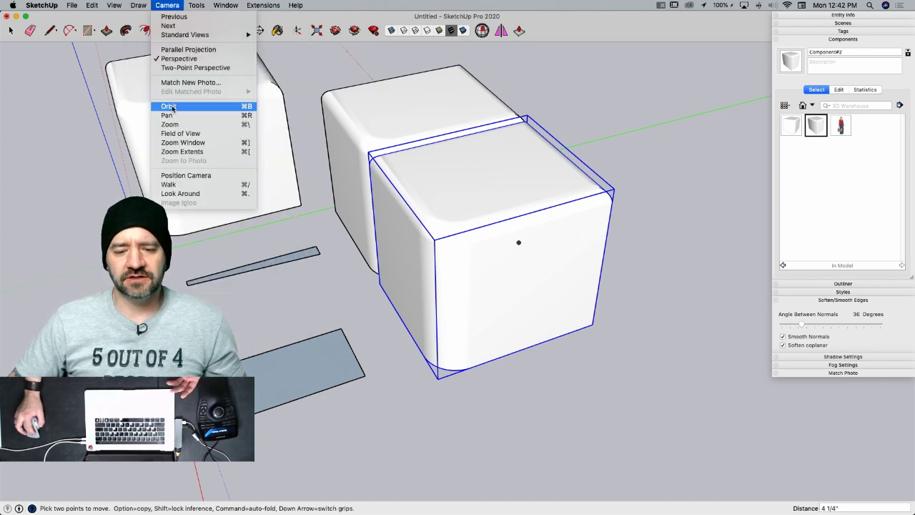
left_click(534, 442)
middle_click_drag(421, 444, 432, 401)
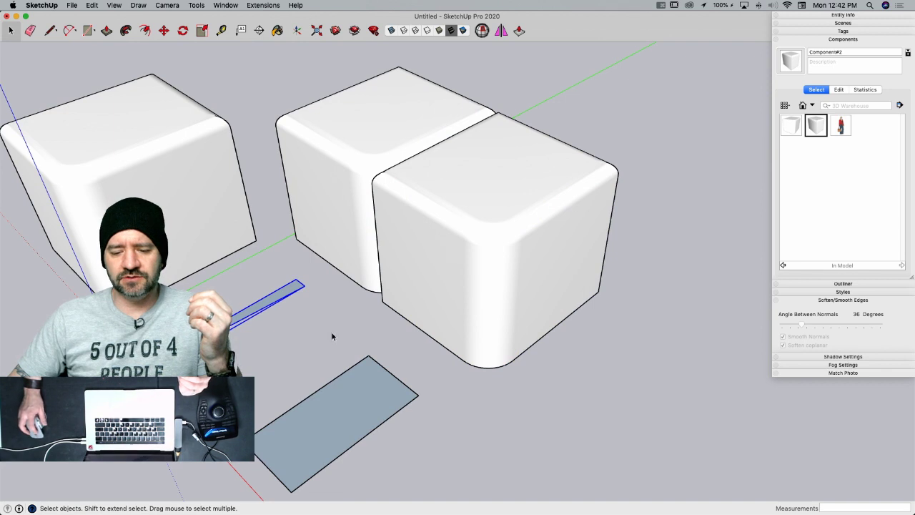
- Activate Push/Pull and use Orbit to view the boxes and flat shapes from another angle while that tool stays in use
key("p")
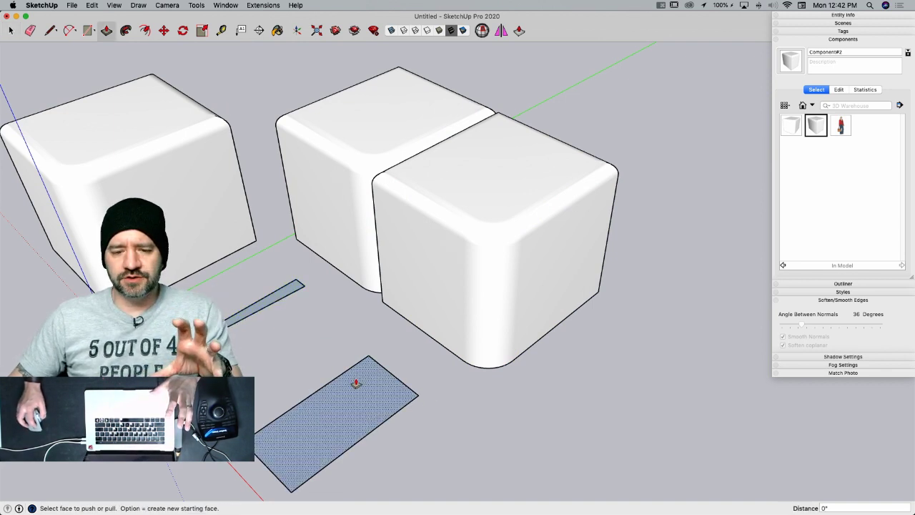
left_click(150, 5)
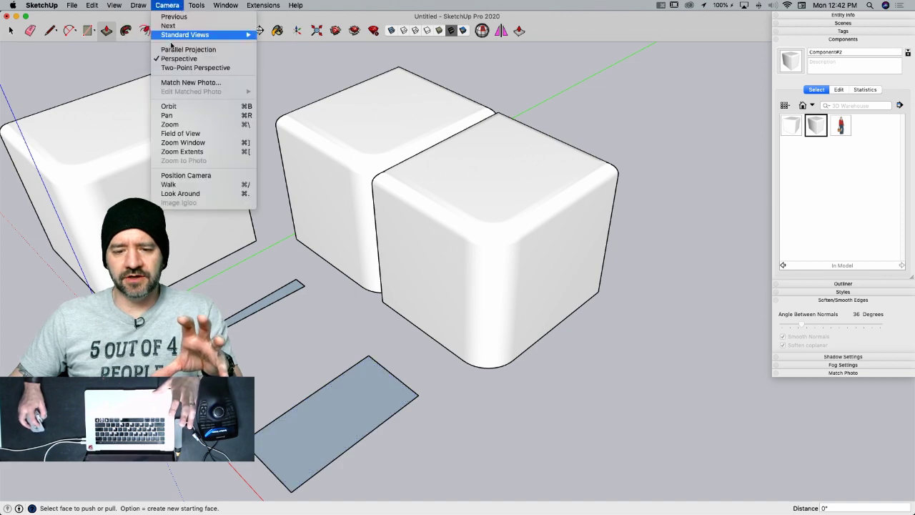
left_click(177, 108)
left_click_drag(435, 439, 300, 359)
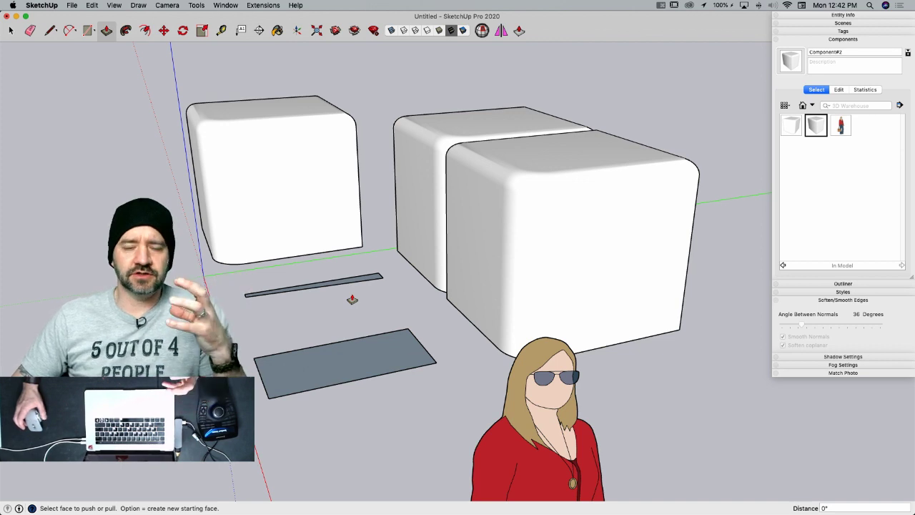
- Leave Push/Pull and orbit around the three rounded boxes and the flat shapes to examine them from the front, above and behind
key("space")
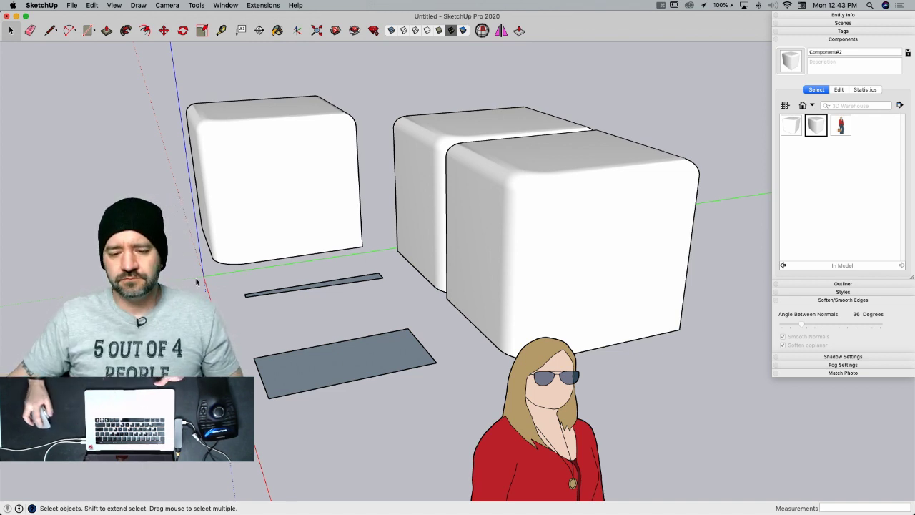
middle_click_drag(510, 302, 623, 337)
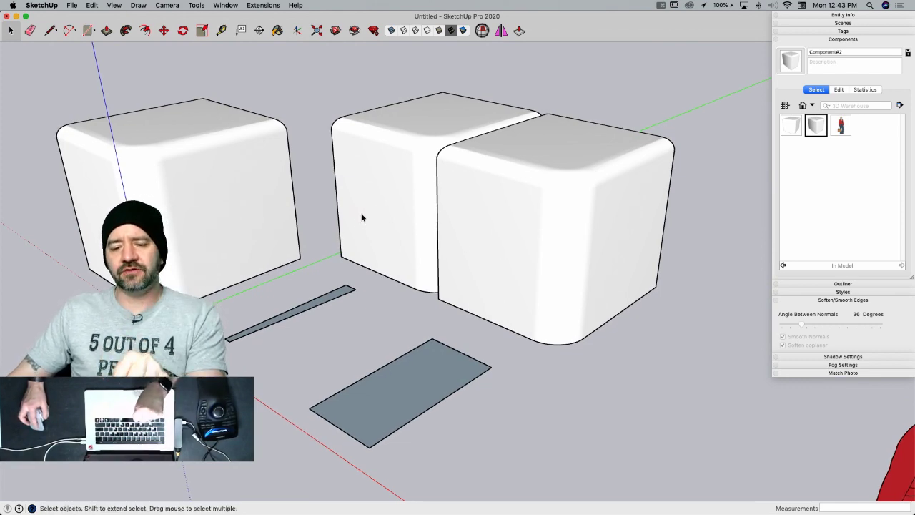
middle_click_drag(362, 218, 450, 219)
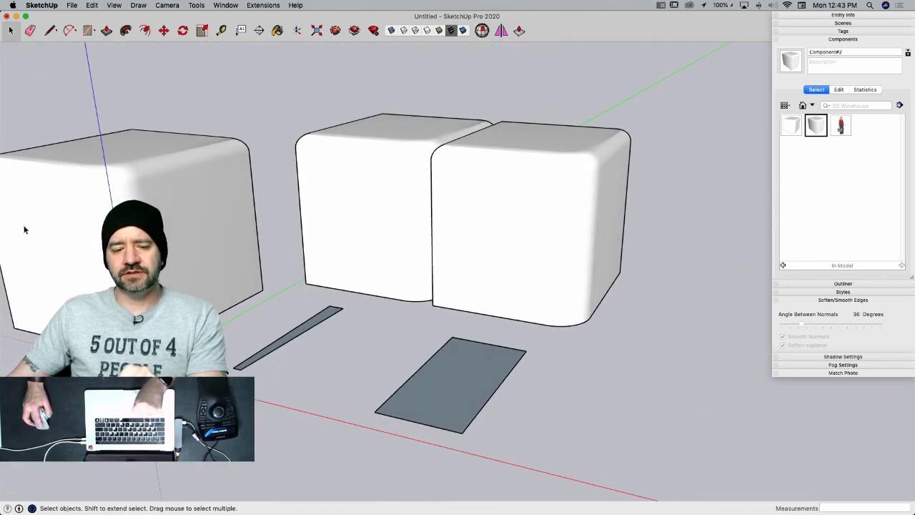
middle_click_drag(24, 229, 132, 238)
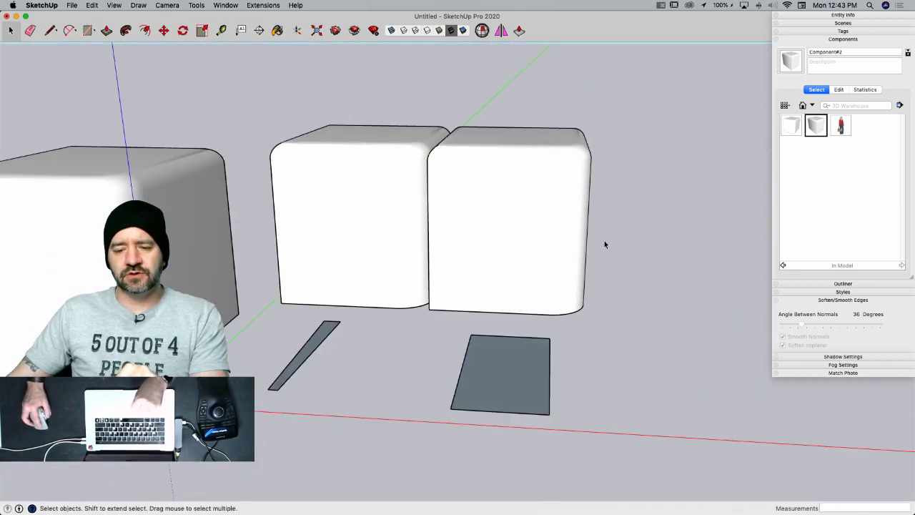
middle_click_drag(605, 244, 694, 260)
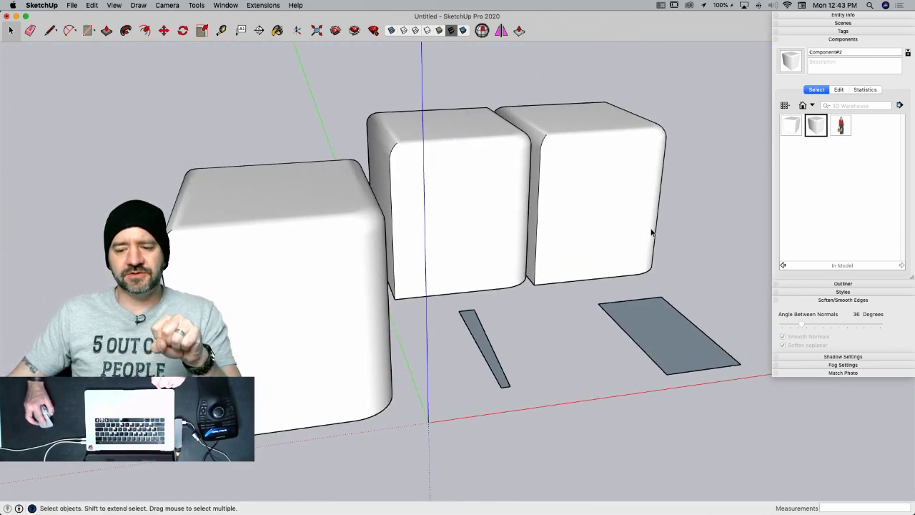
middle_click_drag(651, 232, 470, 324)
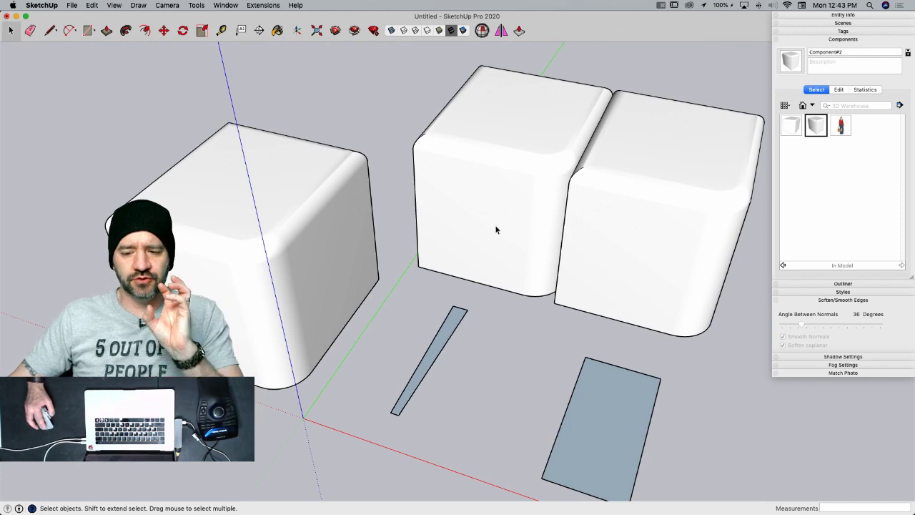
scroll(477, 181, "up", 3)
scroll(475, 181, "down", 2)
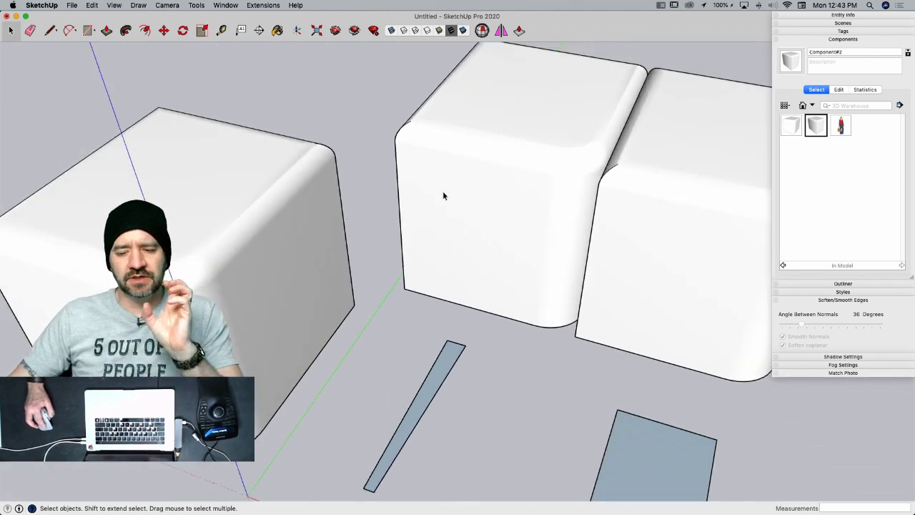
middle_click_drag(444, 195, 643, 163)
middle_click_drag(435, 139, 458, 82)
middle_click_drag(363, 215, 453, 219)
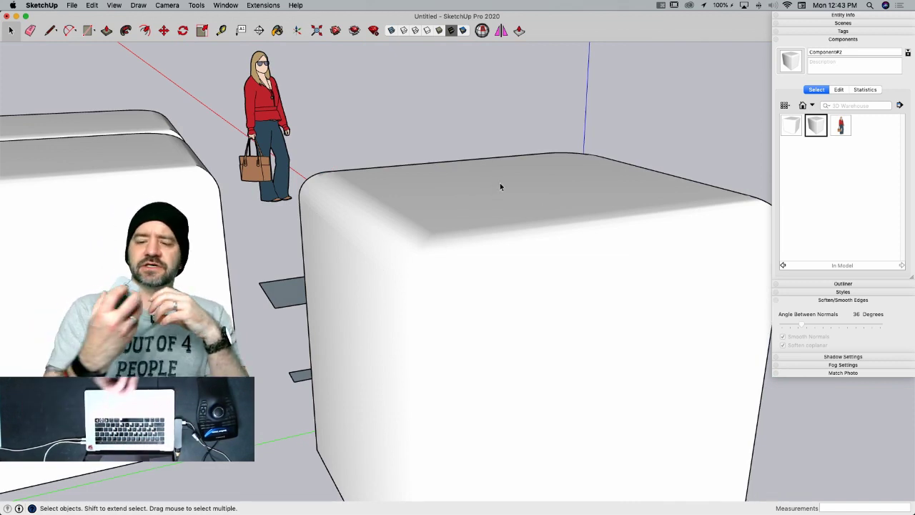
- Zoom in closely on the bottom corner of a paired box near the green axis, then return to a view of the whole model
scroll(500, 183, "down", 4)
scroll(500, 183, "up", 2)
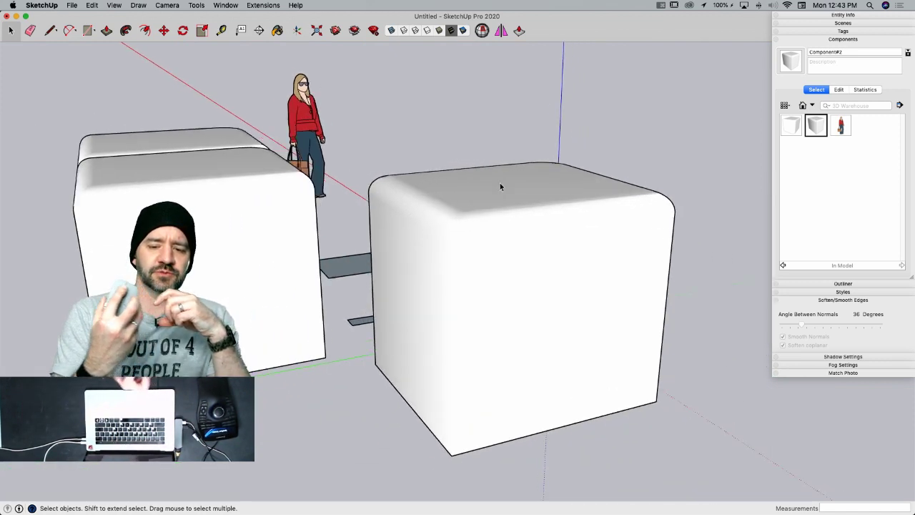
scroll(500, 183, "down", 3)
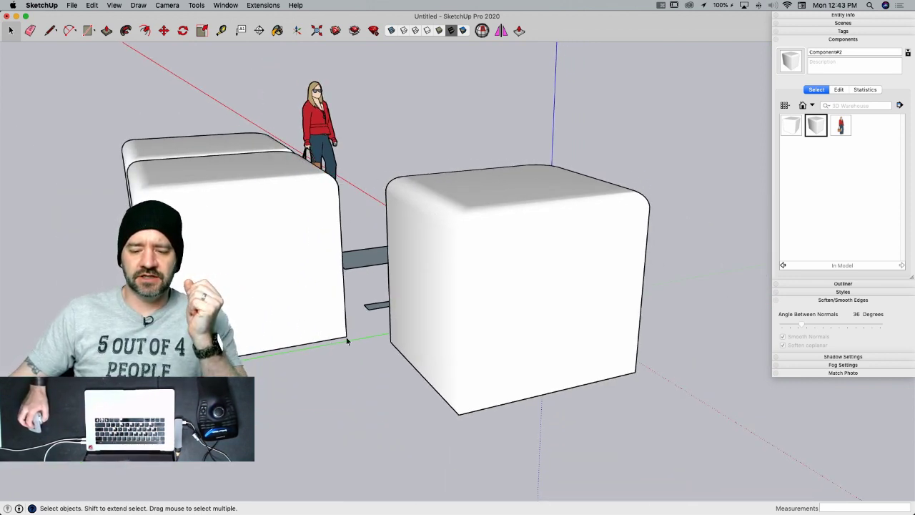
scroll(347, 340, "up", 10)
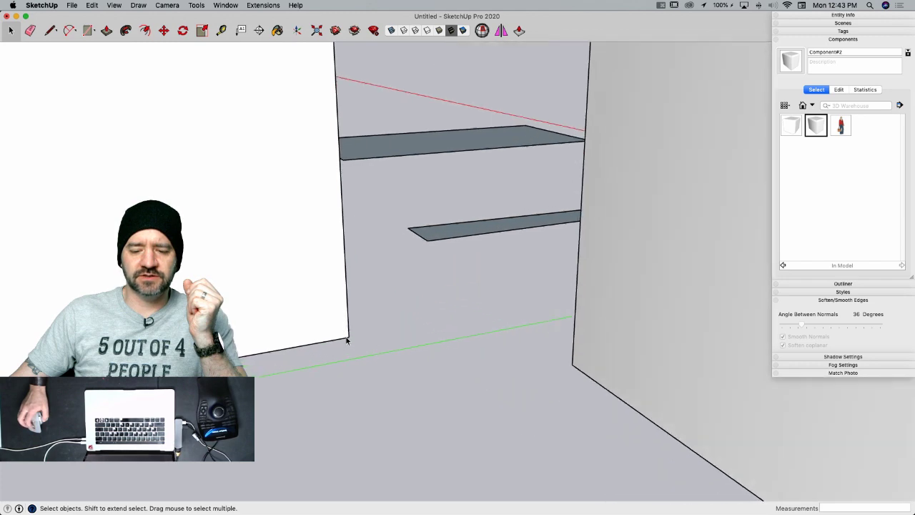
middle_click_drag(347, 341, 389, 328)
scroll(335, 330, "down", 8)
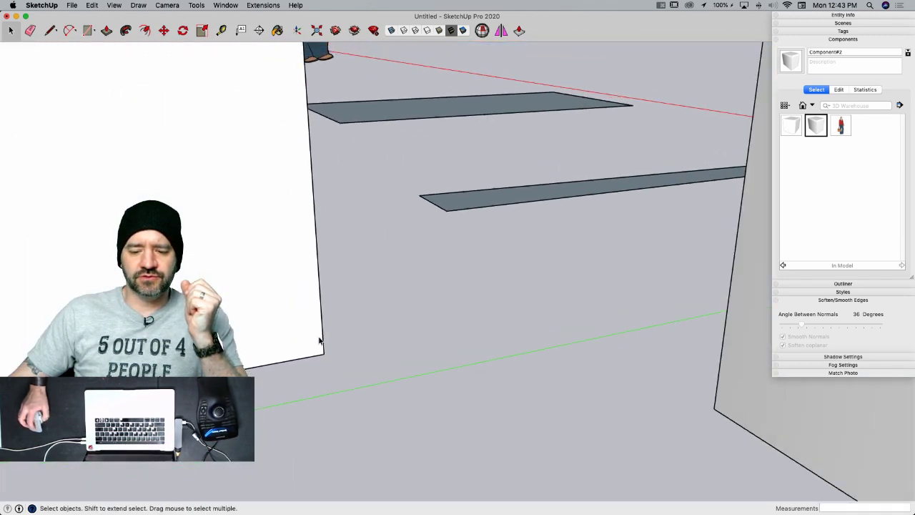
scroll(319, 349, "down", 10)
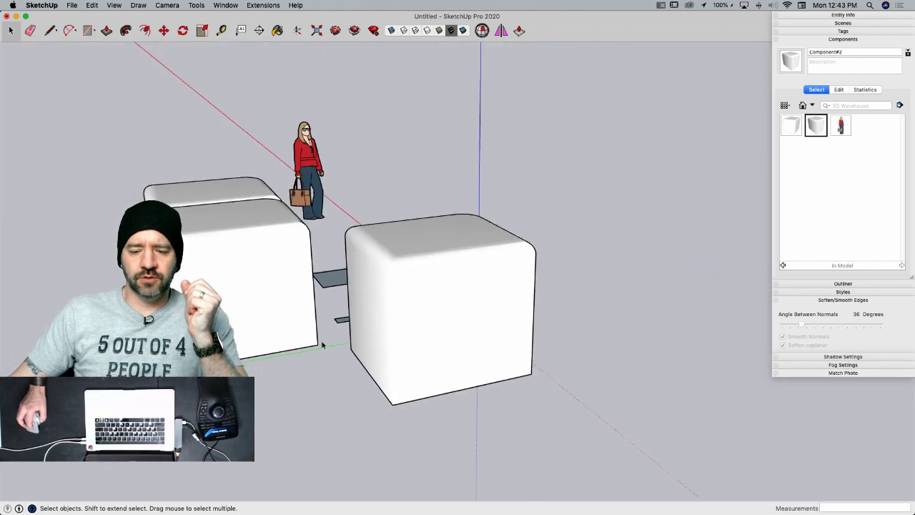
middle_click_drag(321, 343, 409, 246)
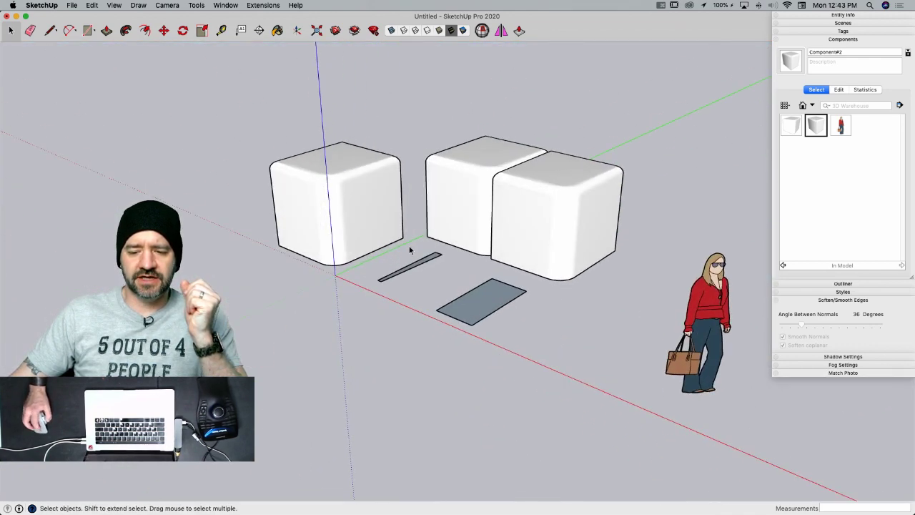
- Examine the middle box's bottom corner on the green axis by zooming in and orbiting around it, then view all objects again
scroll(409, 246, "up", 10)
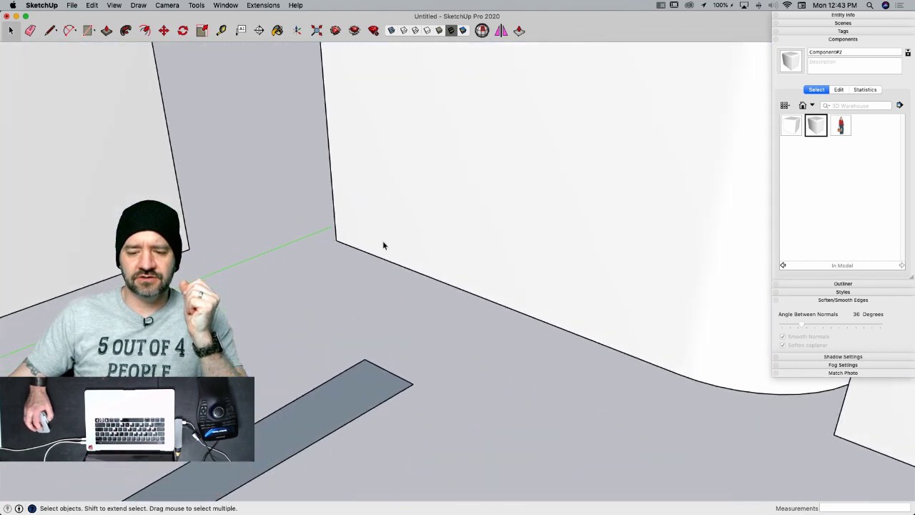
scroll(382, 244, "up", 3)
middle_click_drag(336, 244, 617, 229)
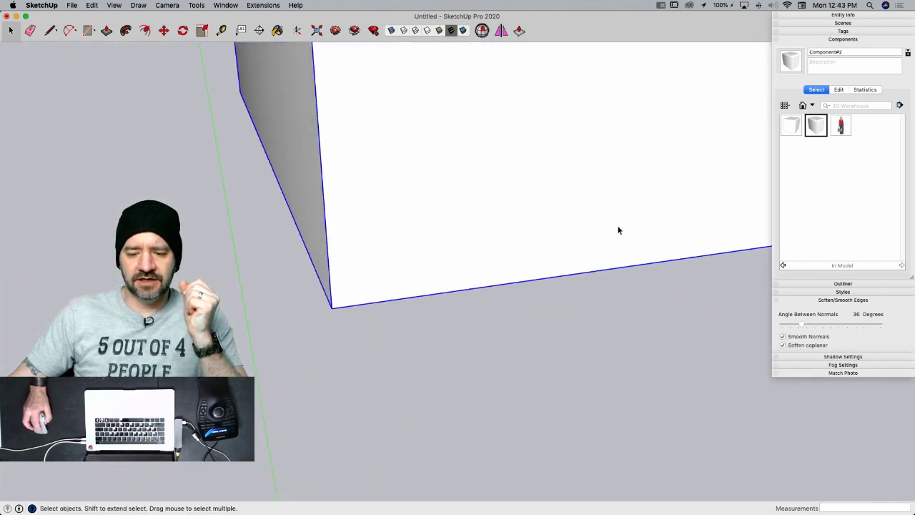
middle_click_drag(715, 215, 557, 252)
middle_click_drag(405, 270, 443, 268)
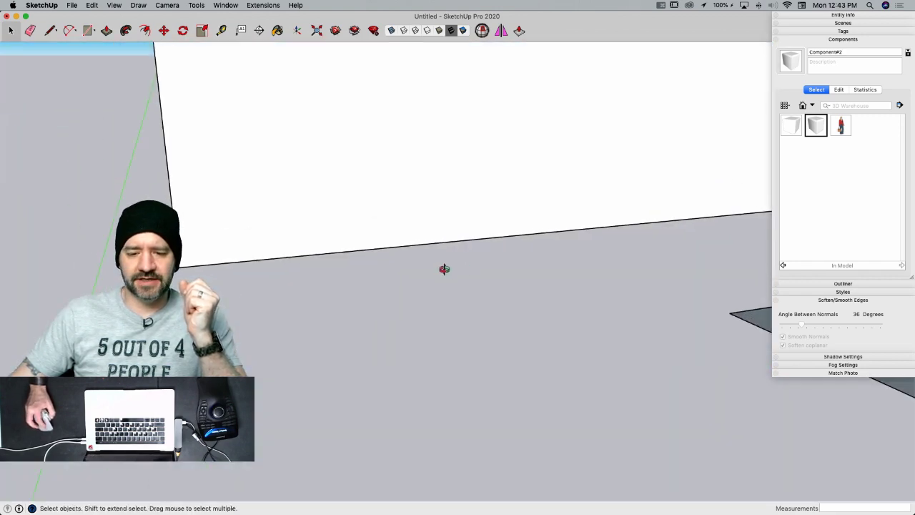
scroll(182, 264, "down", 6)
middle_click_drag(289, 247, 238, 221)
scroll(312, 207, "up", 5)
middle_click_drag(312, 207, 680, 192)
middle_click_drag(454, 212, 408, 204)
scroll(408, 208, "down", 3)
scroll(408, 210, "down", 2)
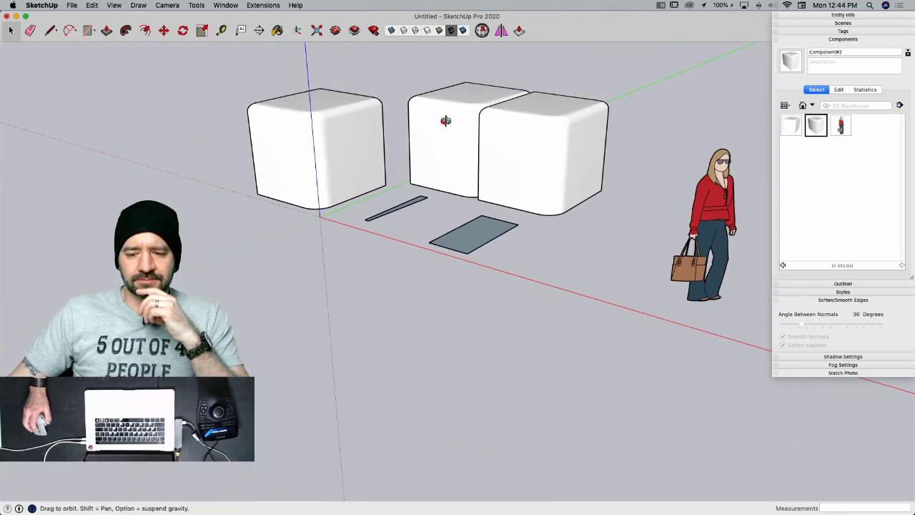
- Inspect the middle box's bottom corner again from its other side, then bring the boxes and flat shapes back into view
scroll(429, 138, "up", 5)
scroll(393, 245, "up", 3)
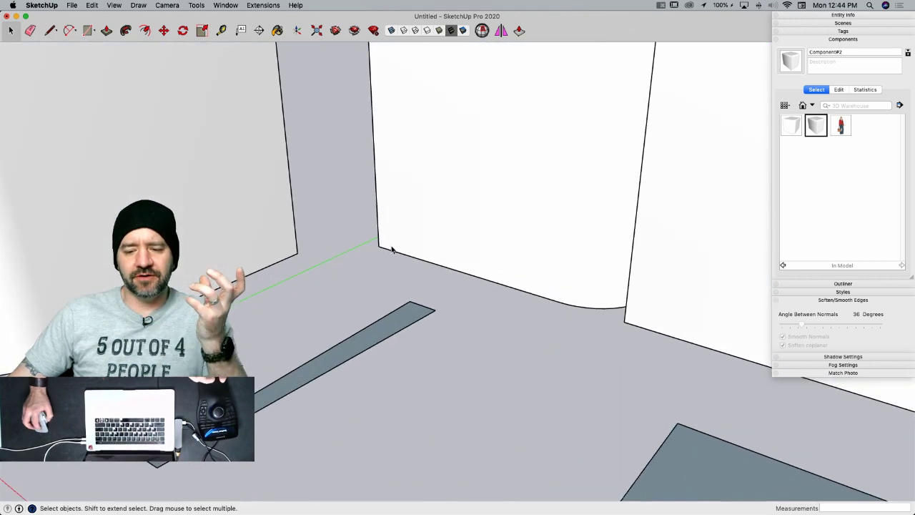
scroll(380, 249, "up", 5)
mouse_move(376, 248)
middle_mouse_down()
mouse_move(566, 214)
mouse_move(323, 255)
mouse_move(353, 255)
mouse_move(276, 251)
middle_mouse_up()
mouse_move(430, 240)
middle_mouse_down()
mouse_move(342, 252)
mouse_move(601, 254)
mouse_move(444, 251)
mouse_move(360, 267)
middle_mouse_up()
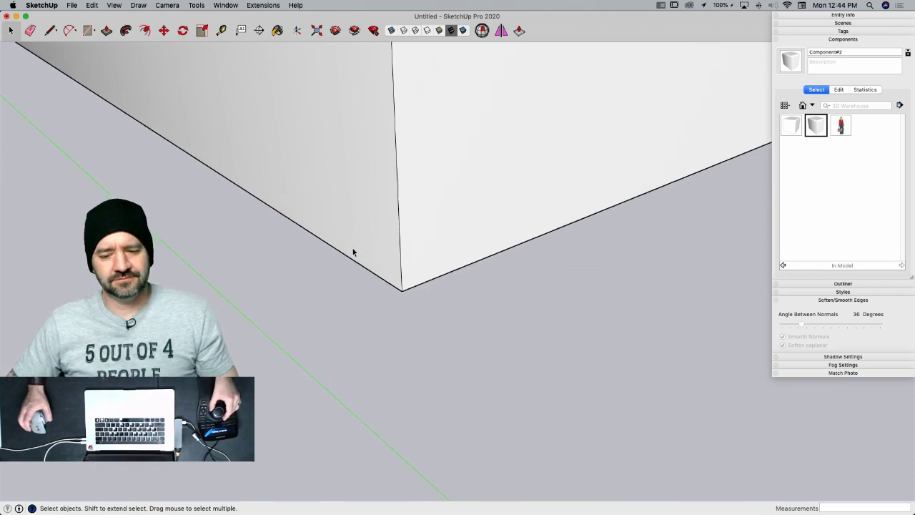
scroll(353, 251, "down", 10)
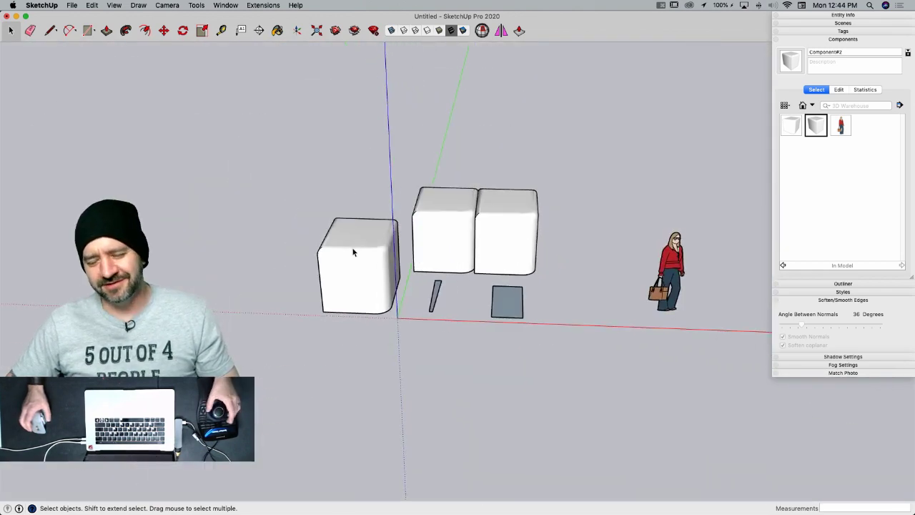
scroll(353, 252, "up", 6)
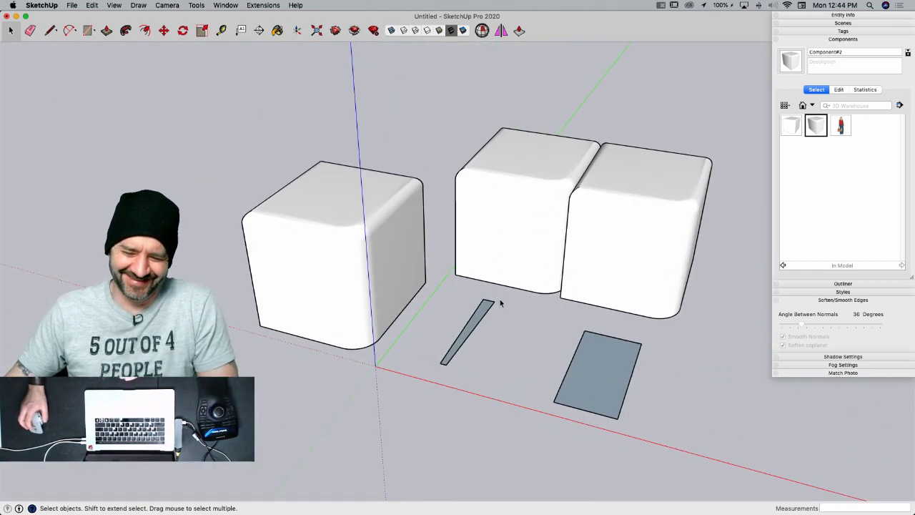
- Delete the two adjoining boxes, both flat shapes and the scale figure, keeping only the single rounded box
scroll(469, 280, "down", 3)
middle_click_drag(472, 211, 463, 150)
left_click_drag(465, 399, 464, 397)
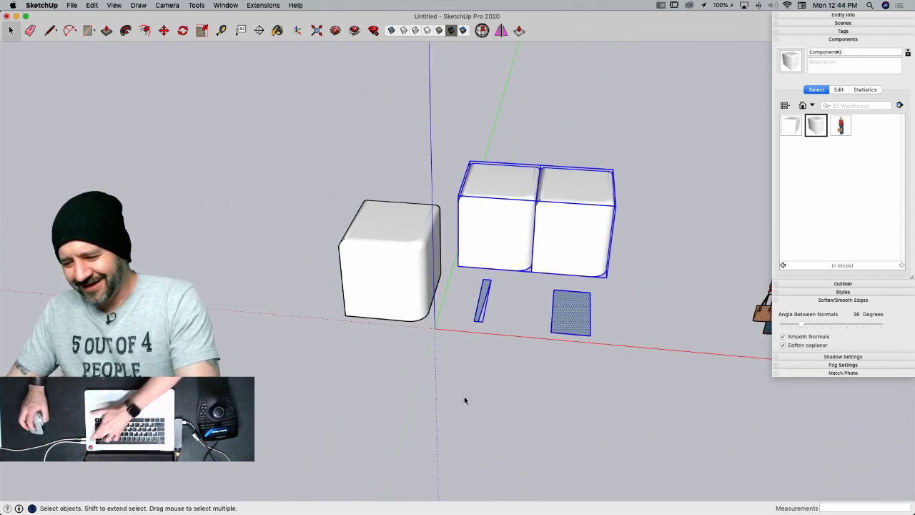
key("Delete")
- Move the remaining rounded box about 2' 1/8" so that it sits over the origin
key("e")
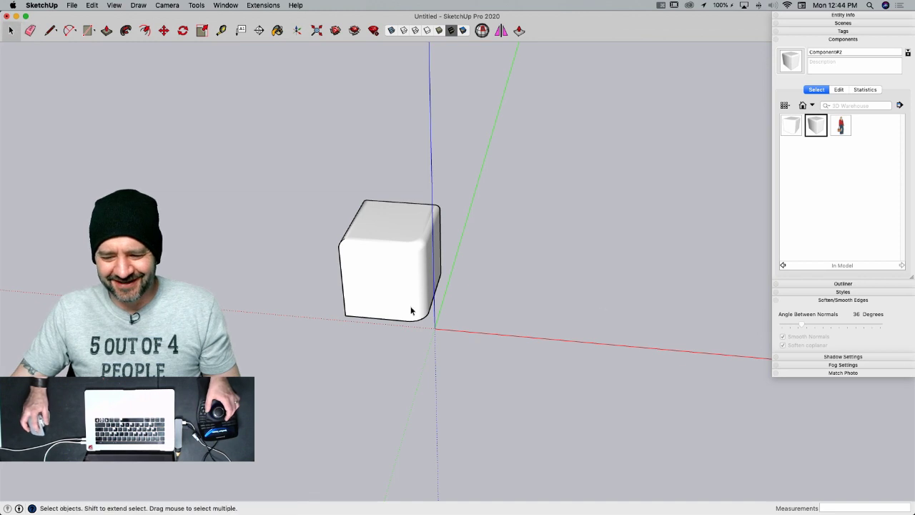
key("m")
left_click(370, 321)
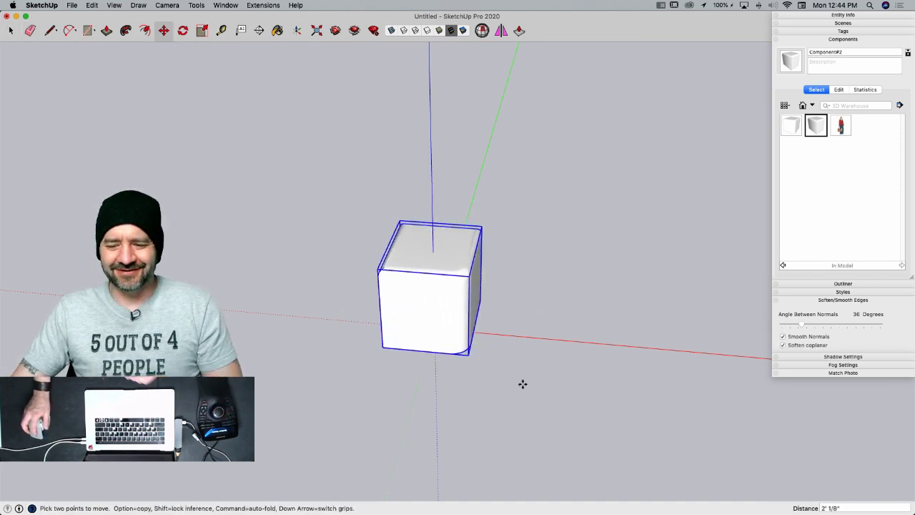
- Zoom in and out with the cursor over the box and over empty space, ending with a zoom through the box's front face
scroll(431, 341, "up", 5)
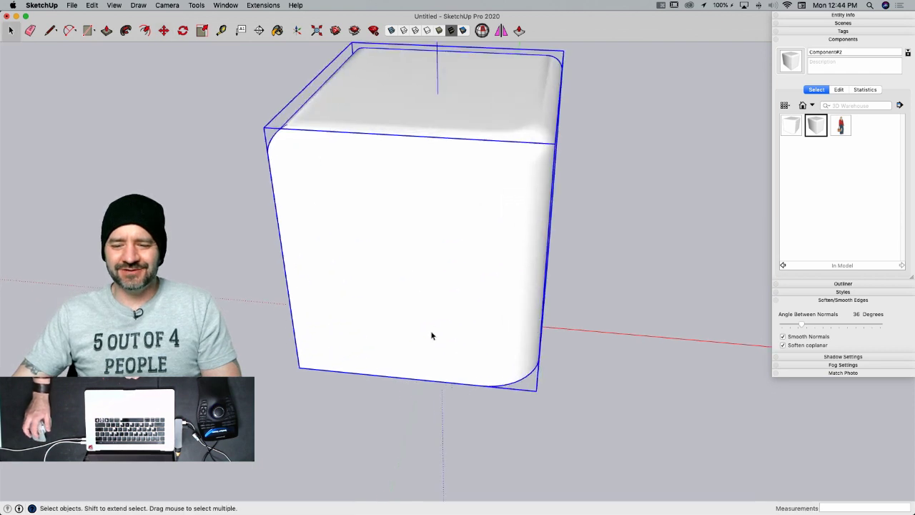
scroll(433, 224, "down", 3)
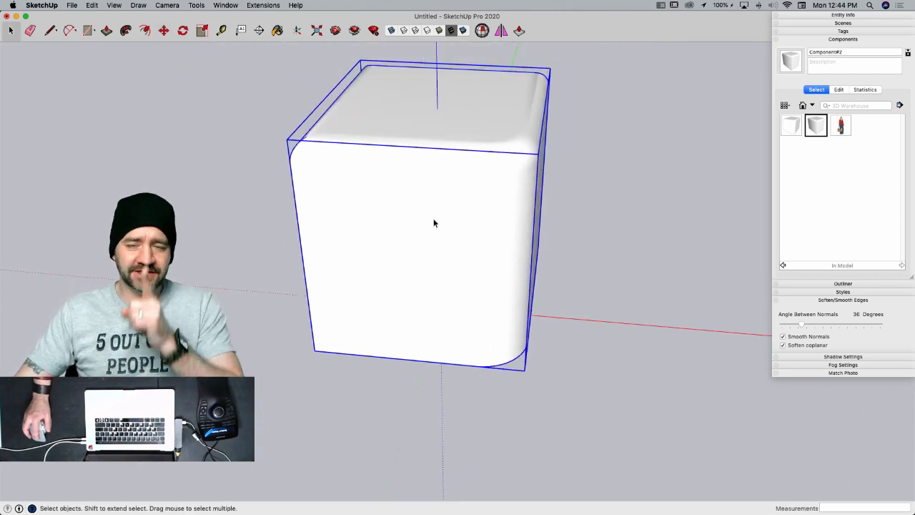
scroll(433, 222, "down", 4)
scroll(410, 143, "up", 5)
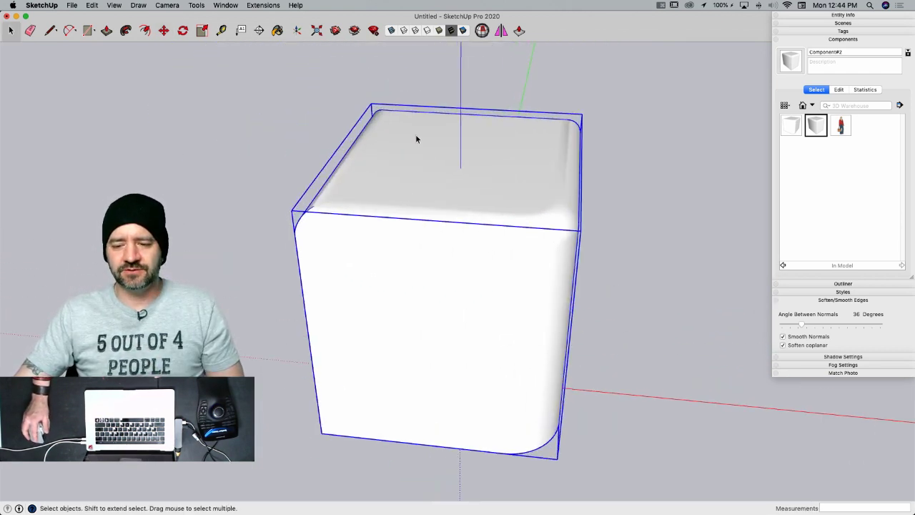
scroll(681, 110, "down", 8)
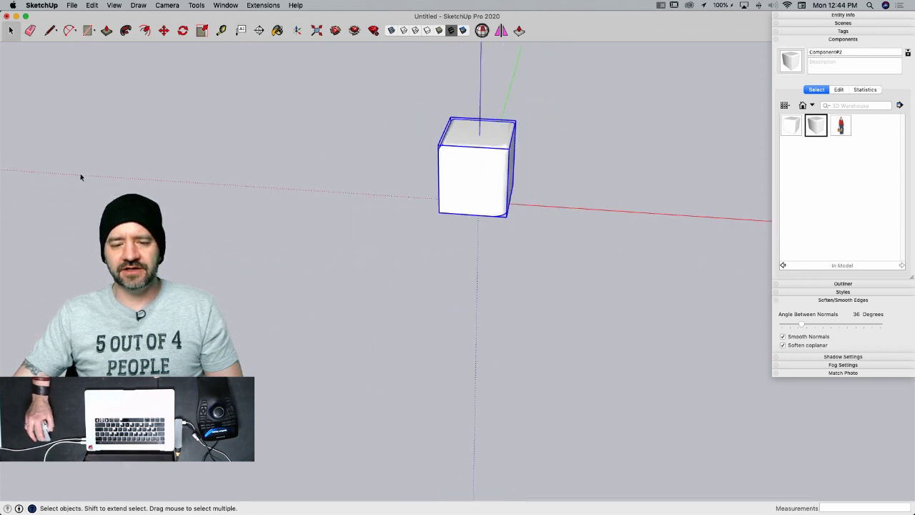
scroll(445, 254, "down", 6)
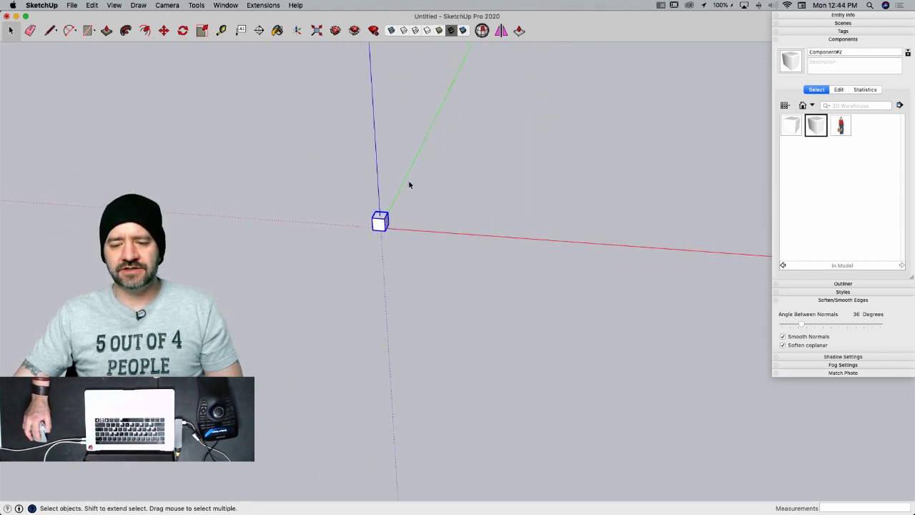
scroll(401, 196, "up", 3)
scroll(352, 332, "up", 7)
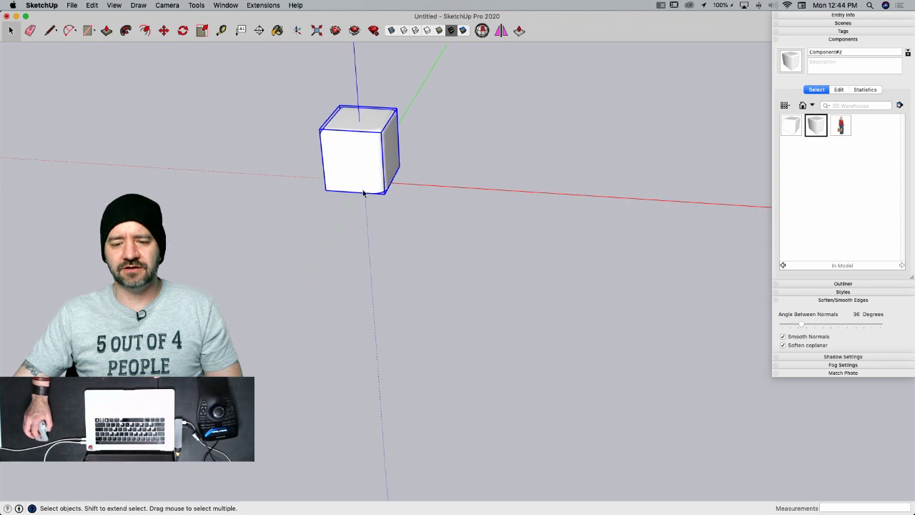
scroll(338, 323, "up", 2)
scroll(338, 322, "down", 6)
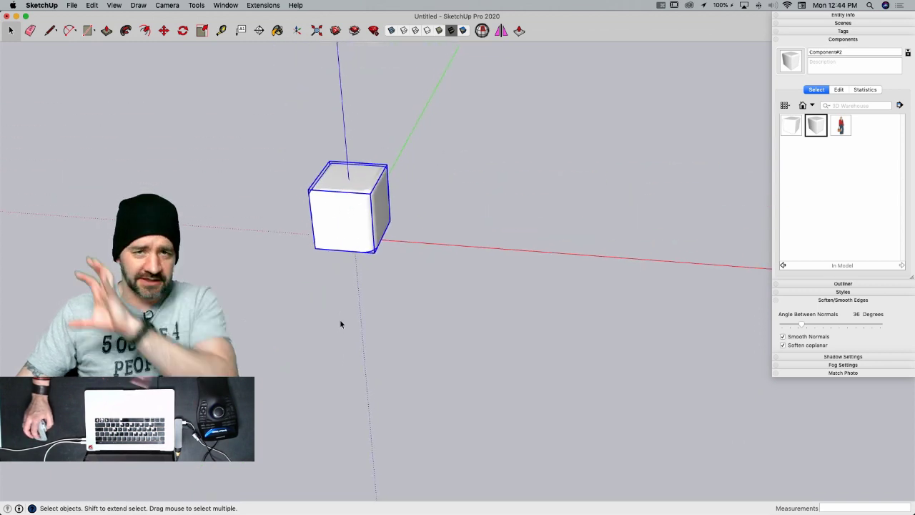
scroll(339, 209, "up", 3)
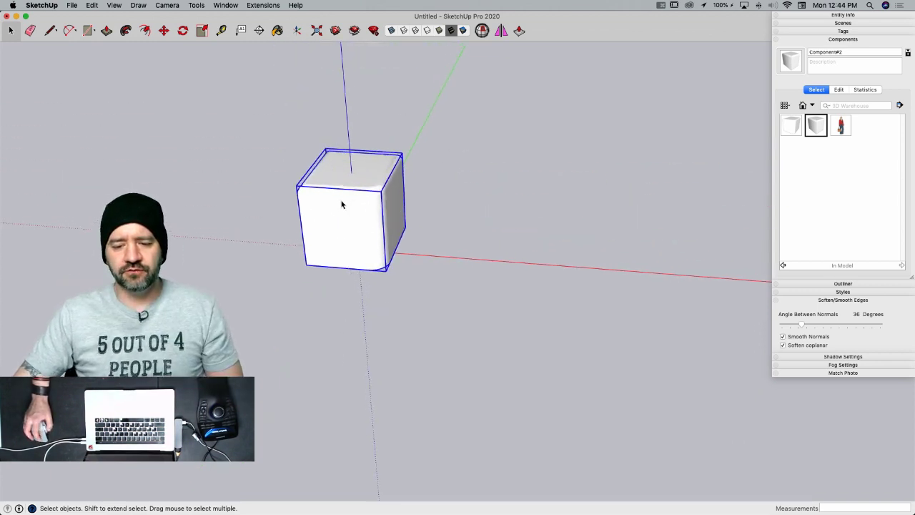
scroll(341, 205, "up", 10)
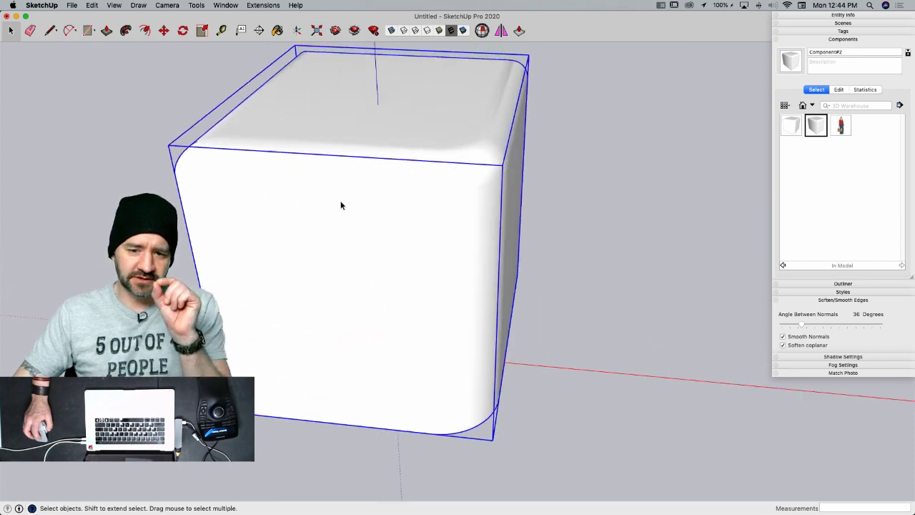
scroll(341, 205, "up", 3)
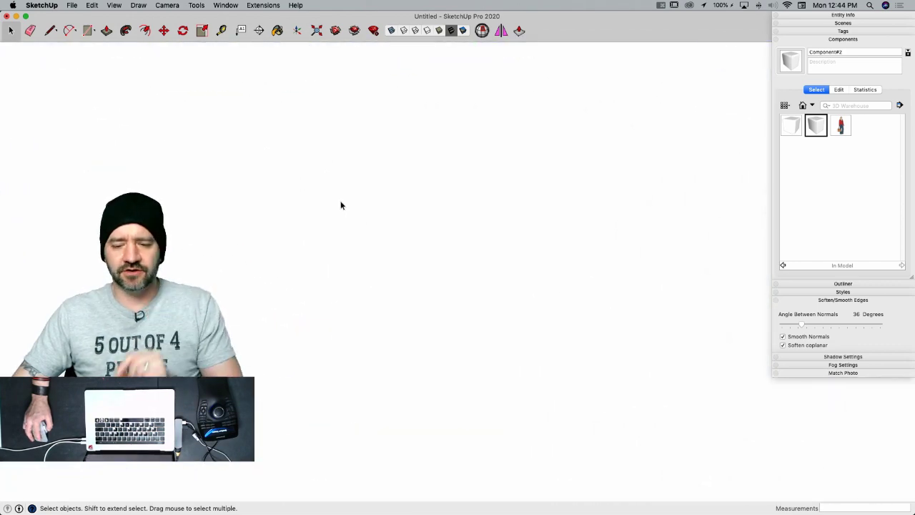
- Copy the rounded box along the green axis, placing the copy beside the original
scroll(341, 207, "down", 10)
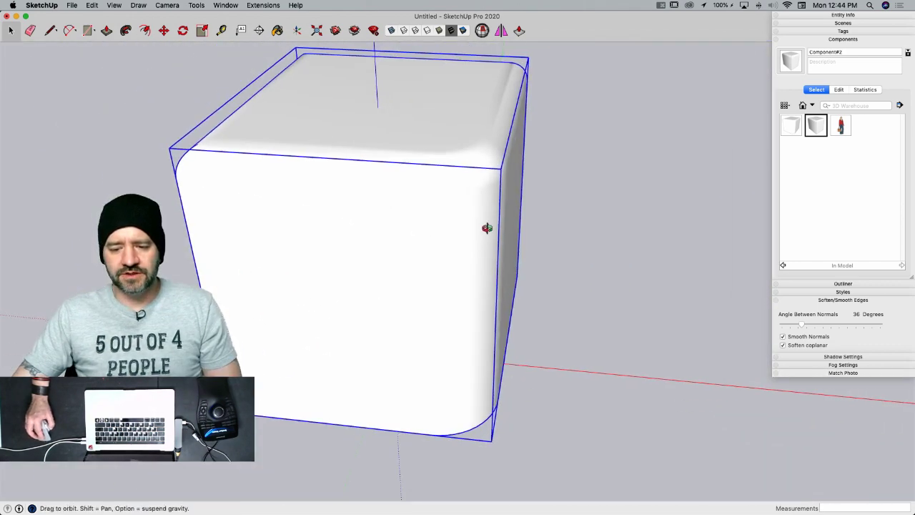
middle_click_drag(484, 227, 348, 239)
middle_click_drag(749, 325, 527, 307)
scroll(479, 344, "down", 5)
key("m")
middle_click_drag(417, 390, 381, 351)
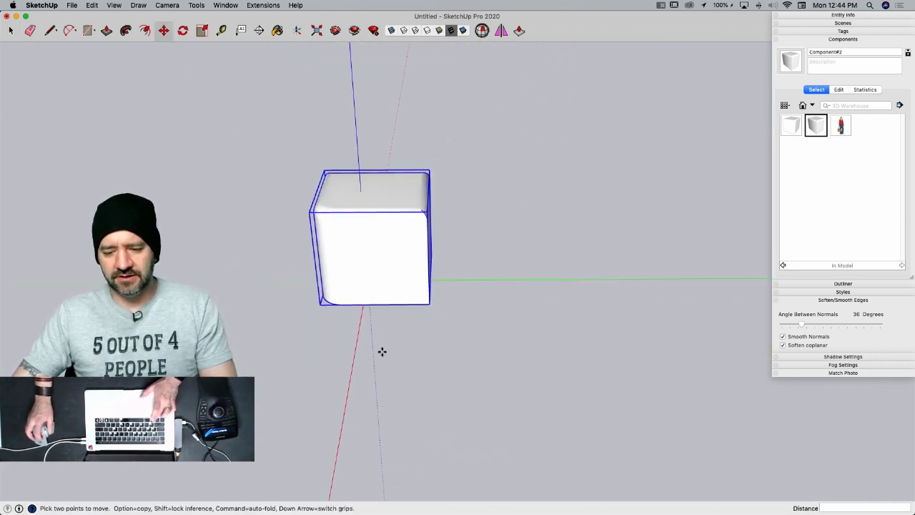
key("alt")
left_click(386, 349)
left_click(549, 345)
- Make two further copies of the rounded box along the green axis, completing a row of four boxes
left_click(459, 380)
key("alt")
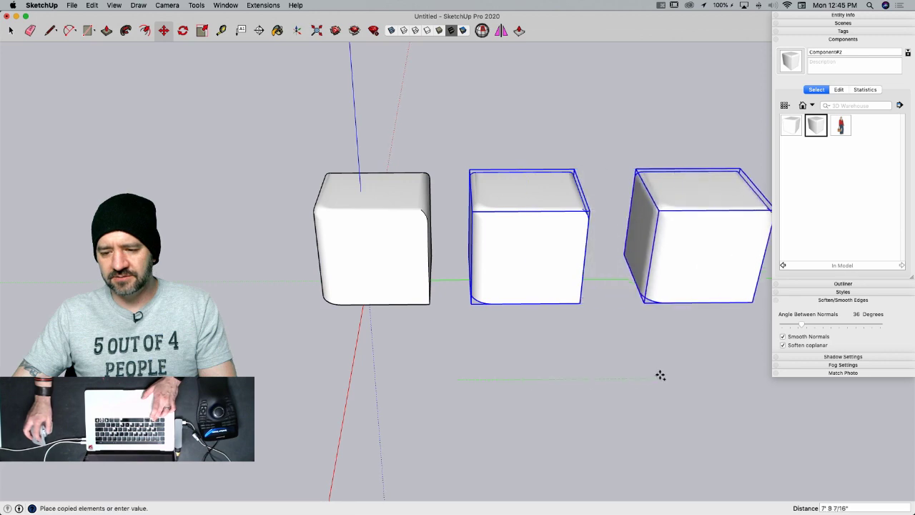
left_click(487, 381)
key("alt")
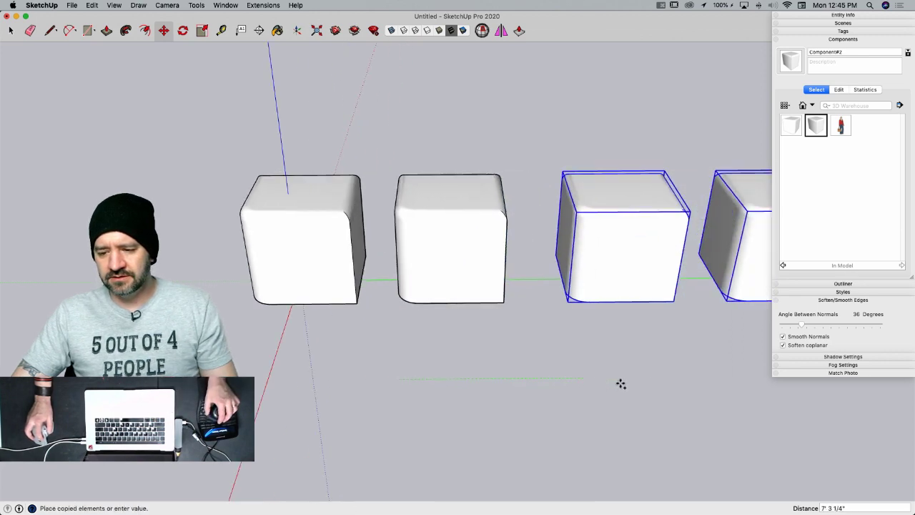
left_click(492, 377)
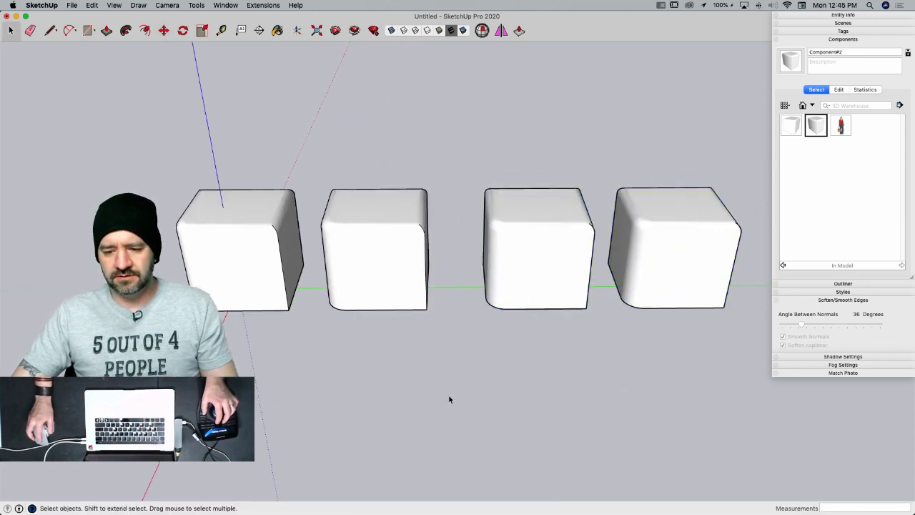
- Orbit and zoom around the row with the cursor over the boxes and over empty space to compare the pivot points
middle_click_drag(449, 399, 514, 303)
scroll(571, 278, "up", 6)
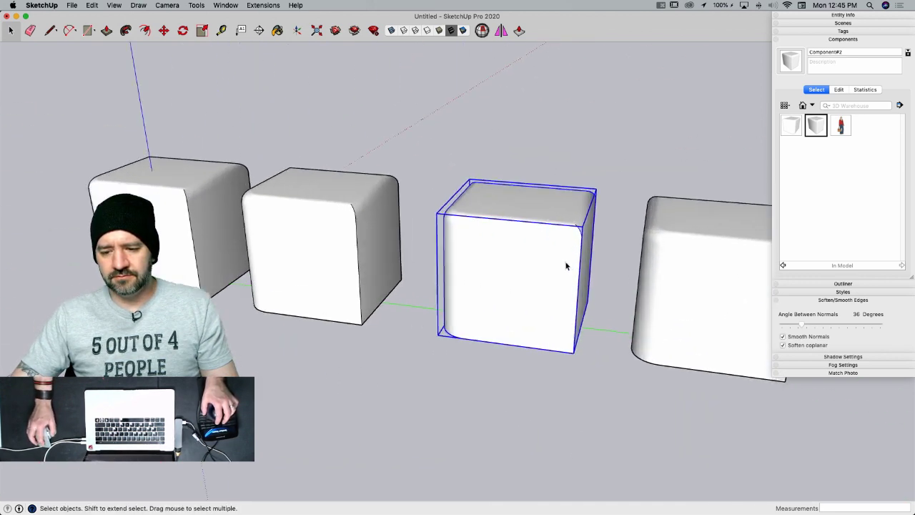
middle_click_drag(563, 274, 481, 304)
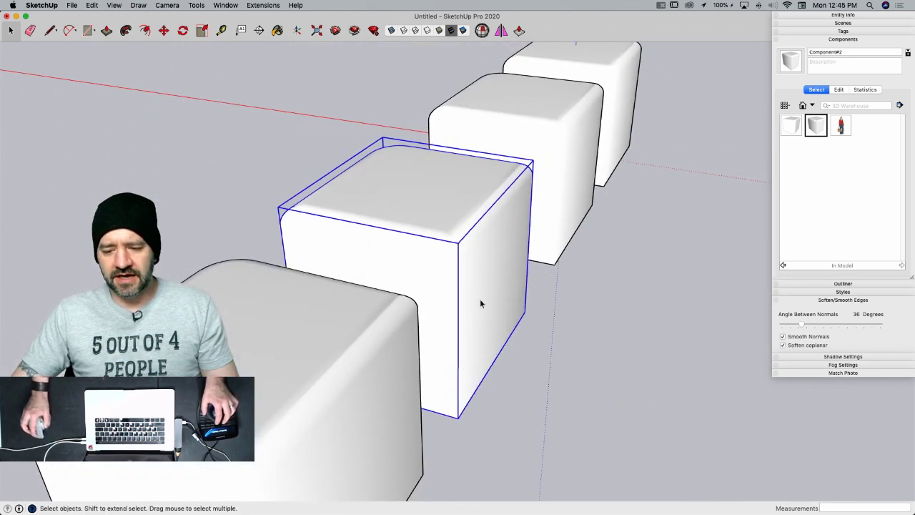
middle_click_drag(523, 284, 379, 207)
scroll(379, 207, "up", 5)
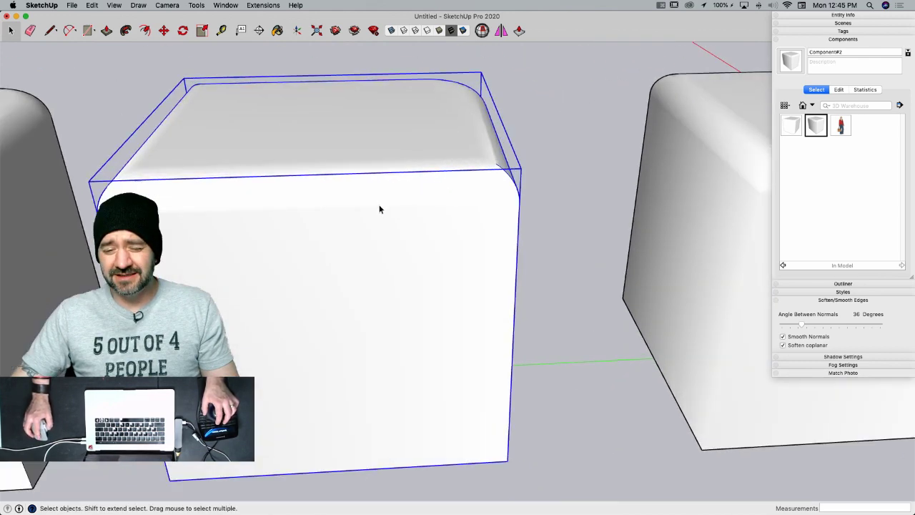
middle_click_drag(510, 224, 398, 178)
scroll(475, 196, "down", 10)
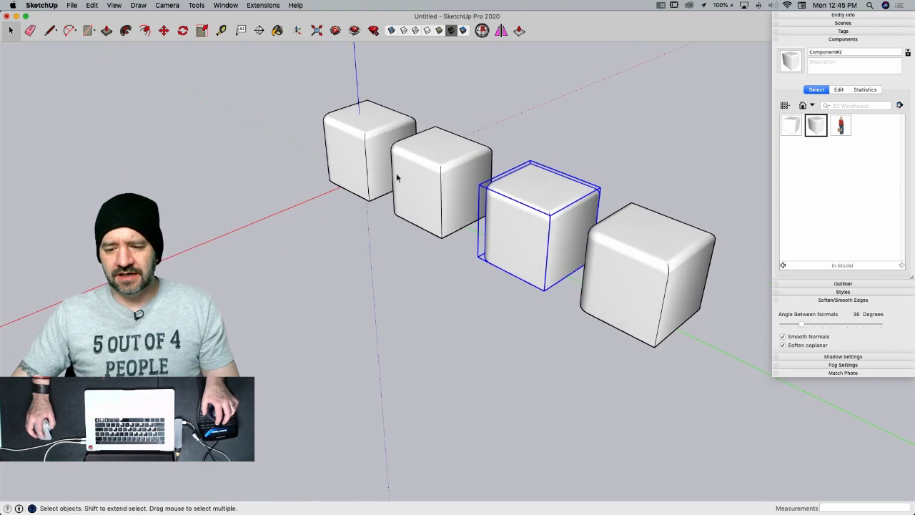
middle_click_drag(241, 264, 601, 240)
middle_click_drag(388, 212, 600, 337)
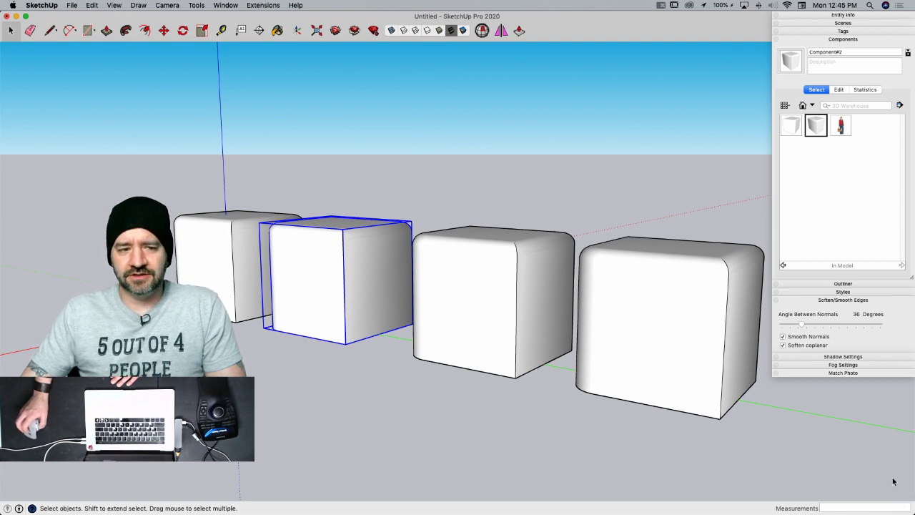
- Zoom past the boxes with the cursor over empty space, then orbit back and zoom in and out on the whole row
scroll(913, 494, "up", 1)
scroll(913, 494, "up", 10)
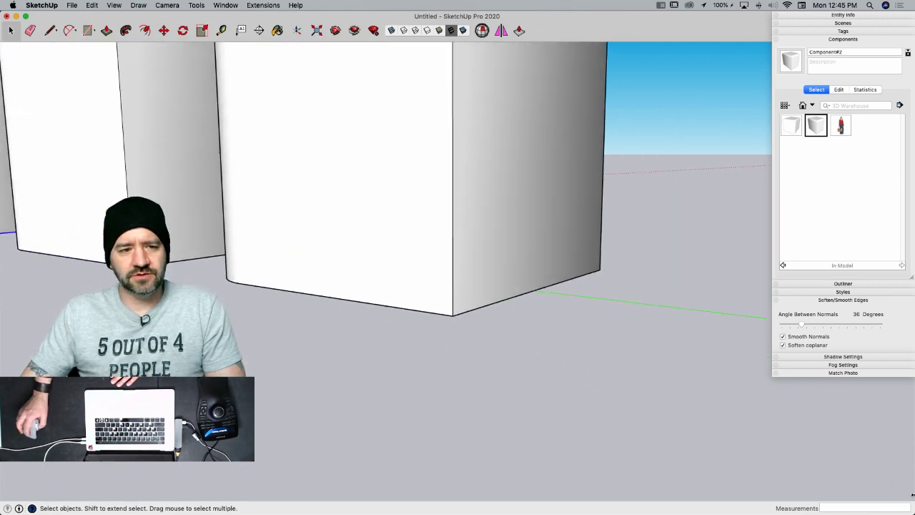
scroll(913, 493, "up", 3)
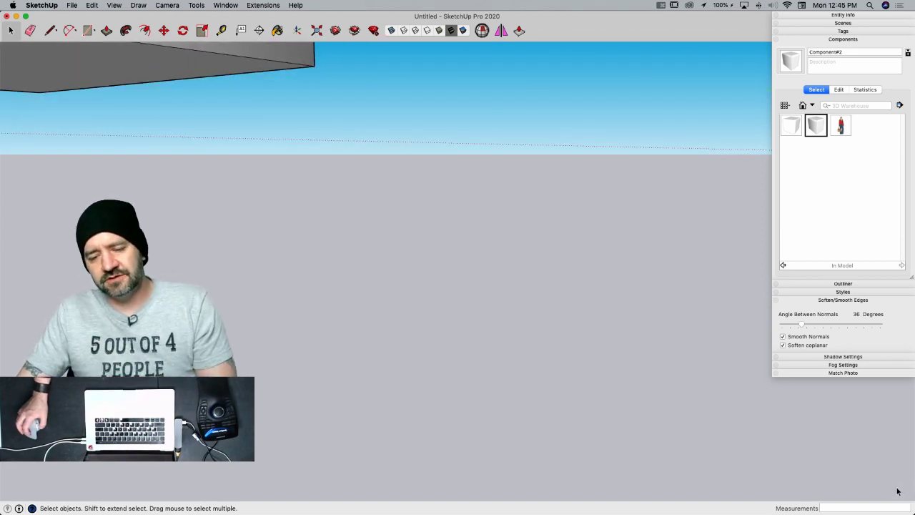
scroll(894, 486, "down", 6)
middle_click_drag(632, 394, 419, 465)
middle_click_drag(452, 198, 387, 314)
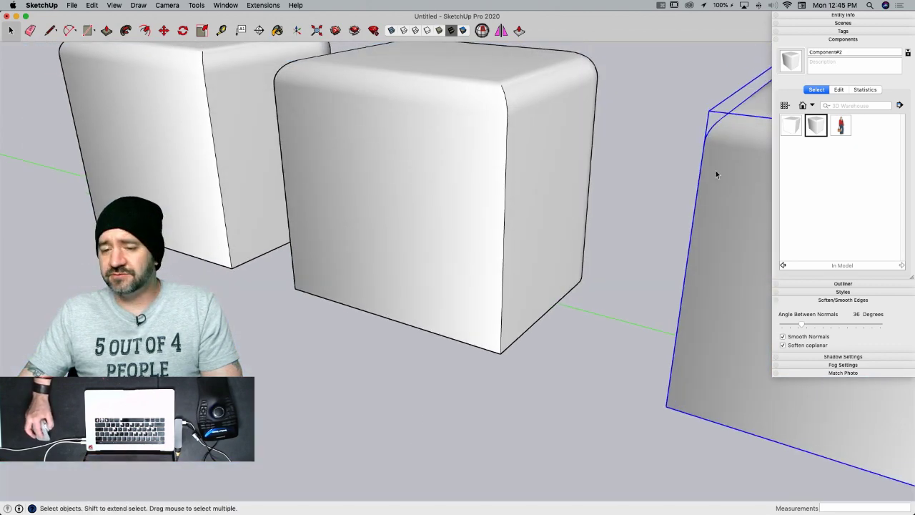
middle_click_drag(716, 175, 211, 192)
scroll(652, 180, "down", 5)
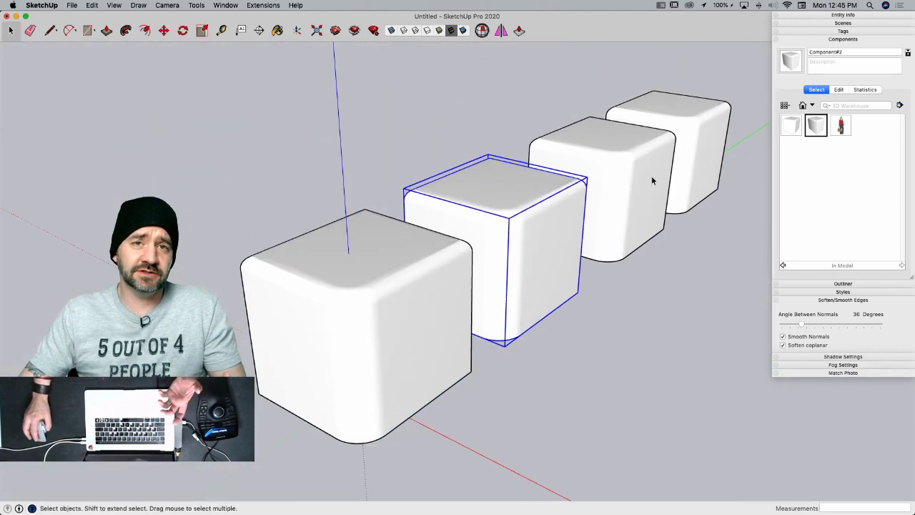
scroll(650, 179, "down", 5)
middle_click_drag(623, 157, 549, 164)
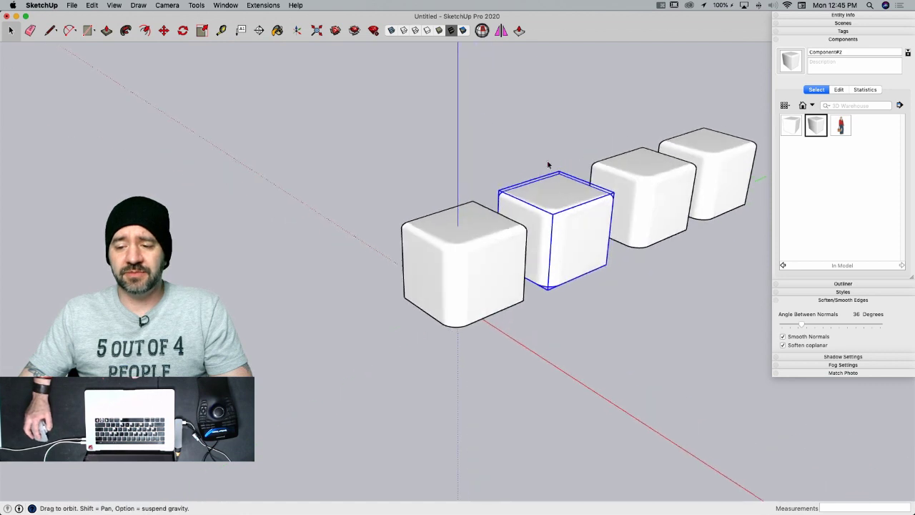
scroll(600, 204, "down", 5)
scroll(620, 223, "up", 5)
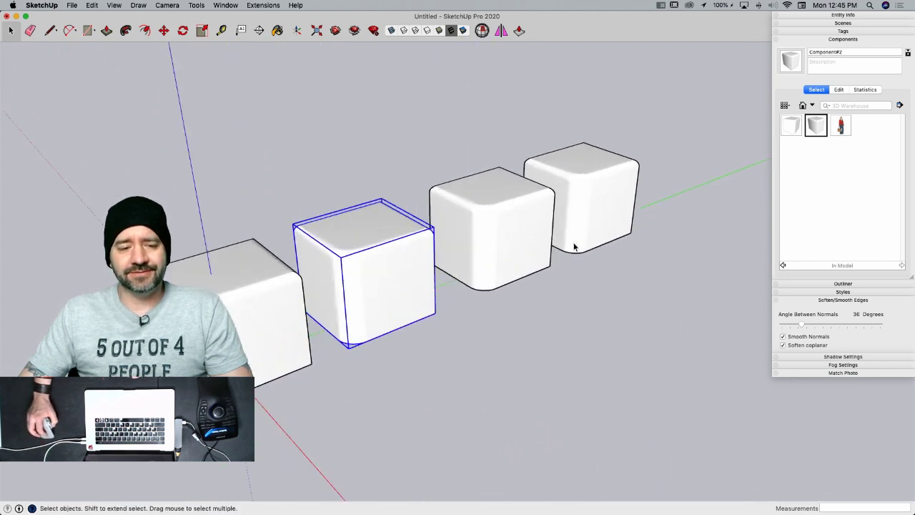
scroll(404, 214, "down", 2)
scroll(27, 351, "up", 3)
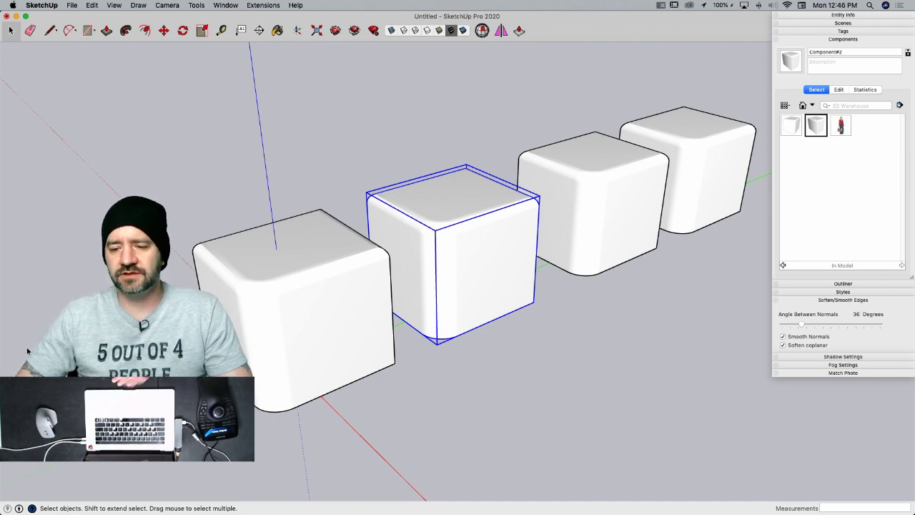
- Examine how orbiting and zooming behave with the cursor over empty space beyond either end of the row
middle_click_drag(253, 365, 557, 314)
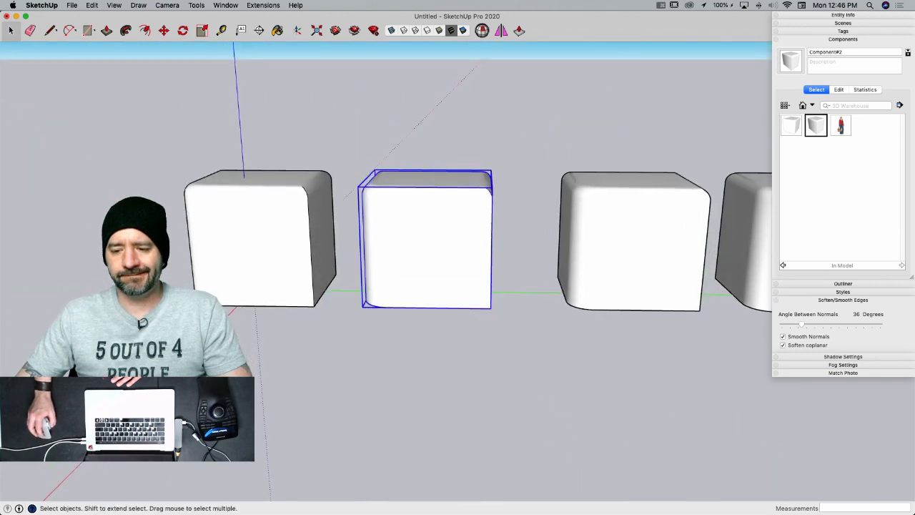
scroll(120, 334, "down", 3)
scroll(688, 358, "up", 4)
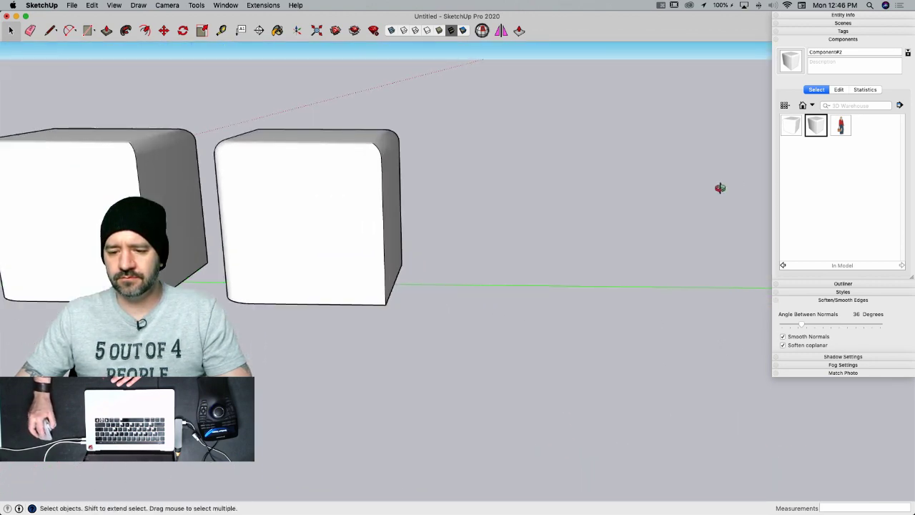
middle_click_drag(719, 188, 694, 205)
scroll(707, 220, "down", 5)
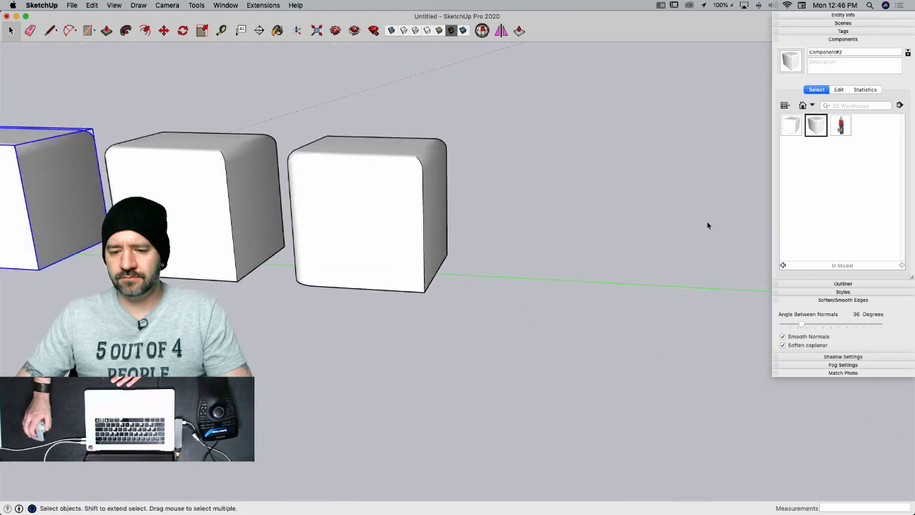
scroll(143, 208, "up", 6)
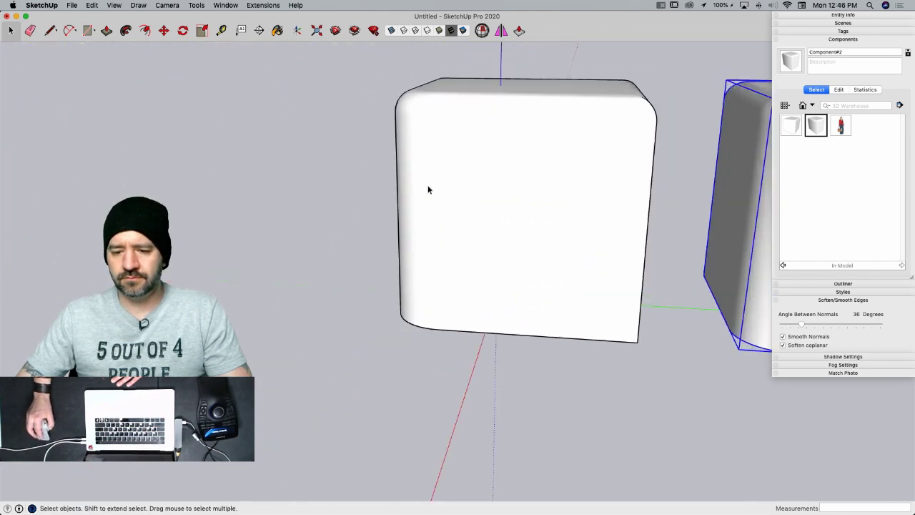
middle_click_drag(427, 188, 613, 260)
middle_click_drag(204, 182, 644, 296)
scroll(296, 127, "down", 5)
scroll(295, 104, "up", 5)
scroll(251, 103, "up", 3)
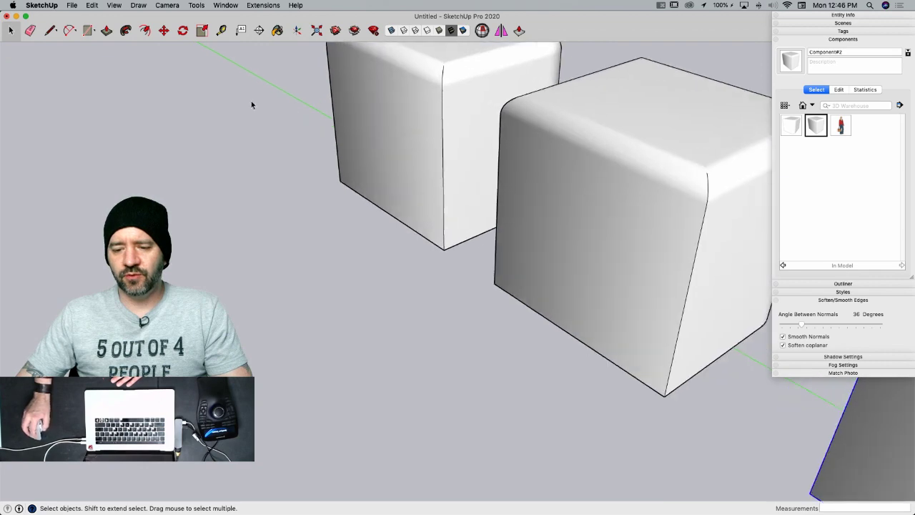
middle_click_drag(251, 102, 442, 294)
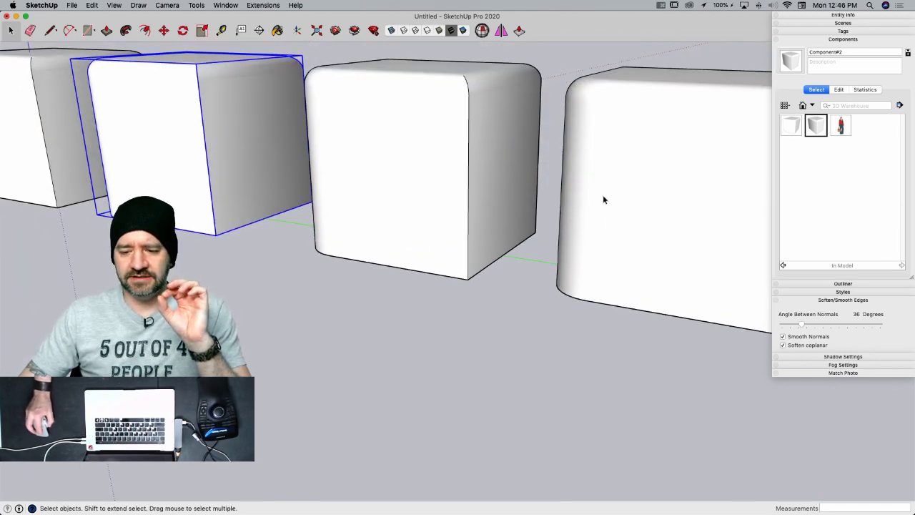
- Orbit and zoom around the box at the origin, viewing the row from its near end and from the side
middle_click_drag(603, 199, 143, 422)
scroll(215, 422, "down", 5)
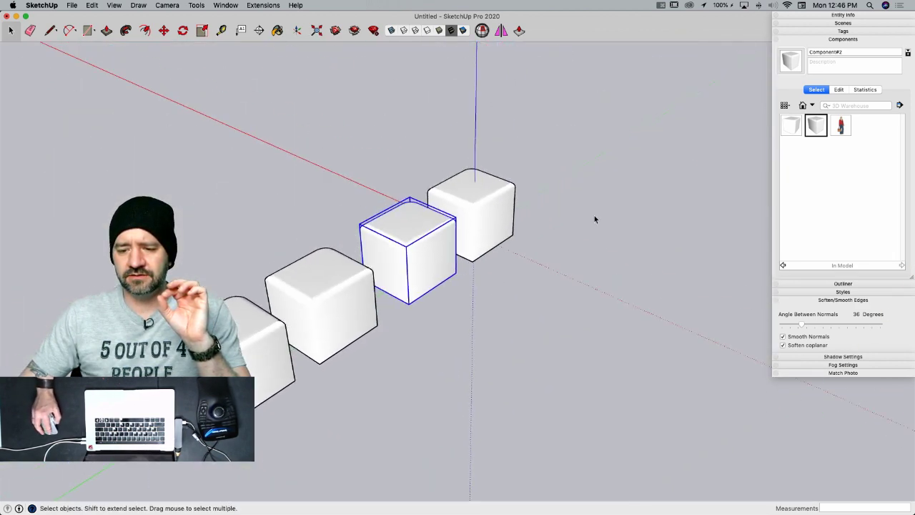
scroll(453, 186, "up", 6)
middle_click_drag(689, 296, 649, 284)
scroll(463, 266, "down", 2)
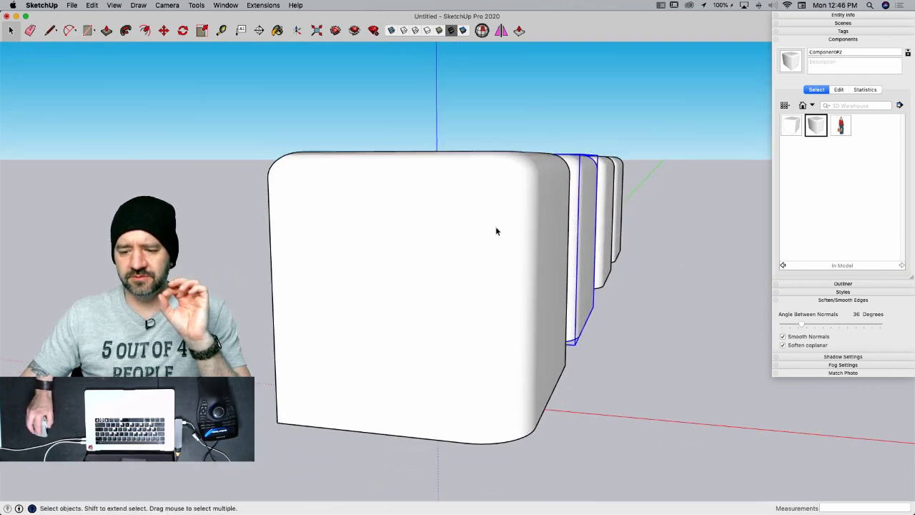
middle_click_drag(496, 231, 457, 226)
scroll(747, 217, "down", 3)
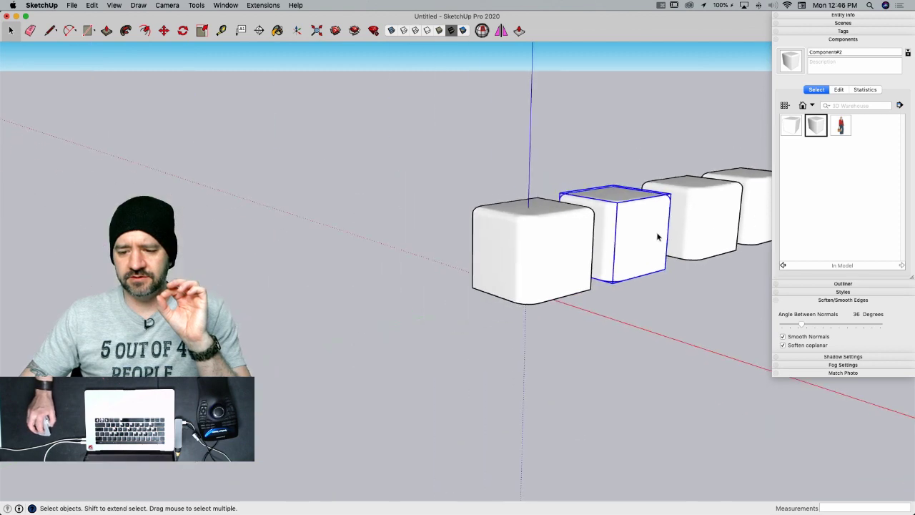
scroll(517, 241, "up", 3)
middle_click_drag(518, 241, 490, 273)
scroll(448, 213, "down", 5)
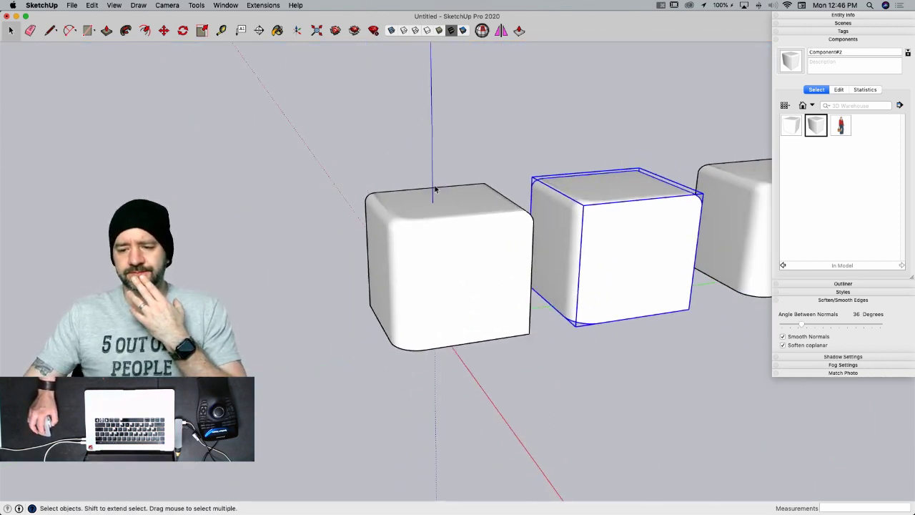
middle_click_drag(401, 281, 638, 267)
scroll(576, 290, "up", 2)
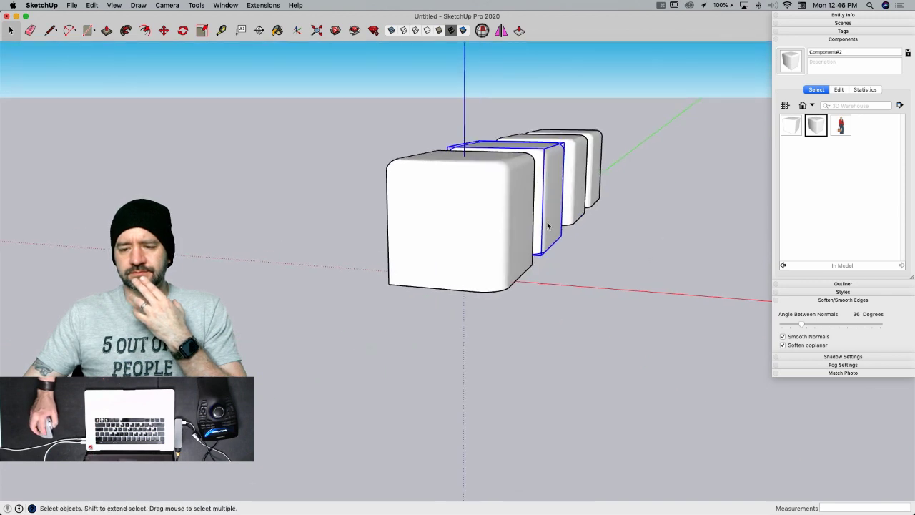
scroll(416, 83, "up", 4)
scroll(414, 86, "down", 3)
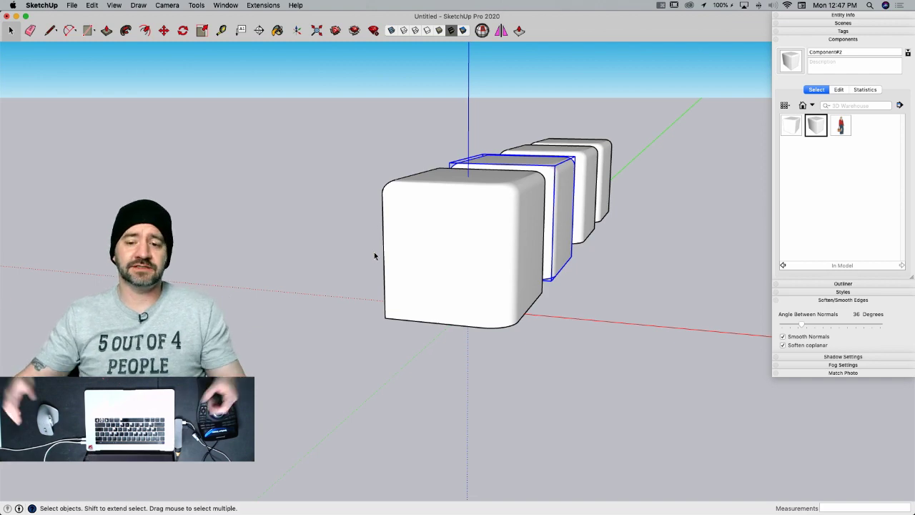
- Select all four boxes and move them together about 31' 10 9/16" away from the origin
scroll(374, 255, "down", 4)
left_click_drag(535, 146, 304, 316)
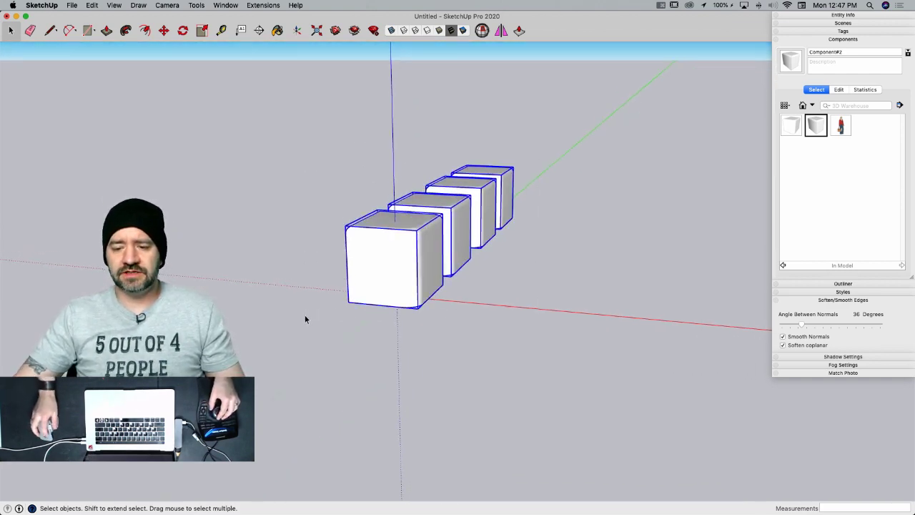
key("m")
left_click(292, 280)
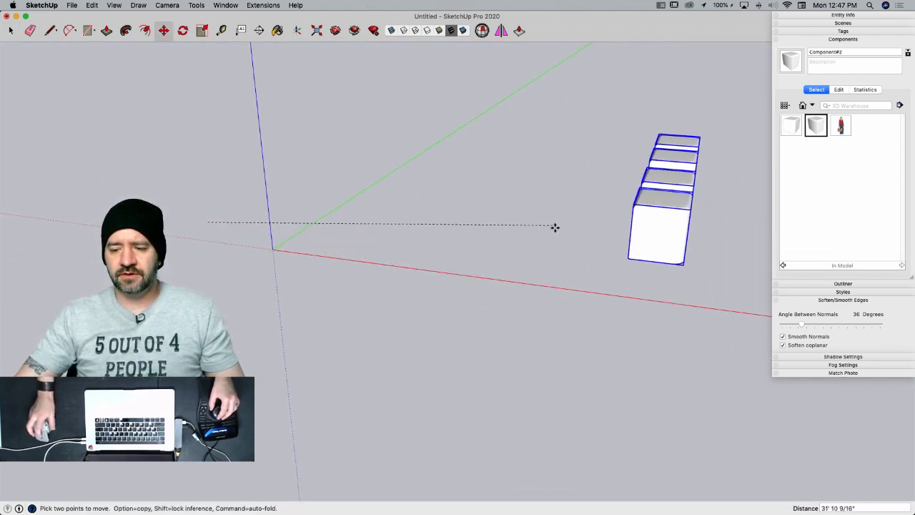
left_click(551, 250)
- Open the first box in the row for editing and orbit around it to examine the component's own axes
key("space")
left_click(516, 252)
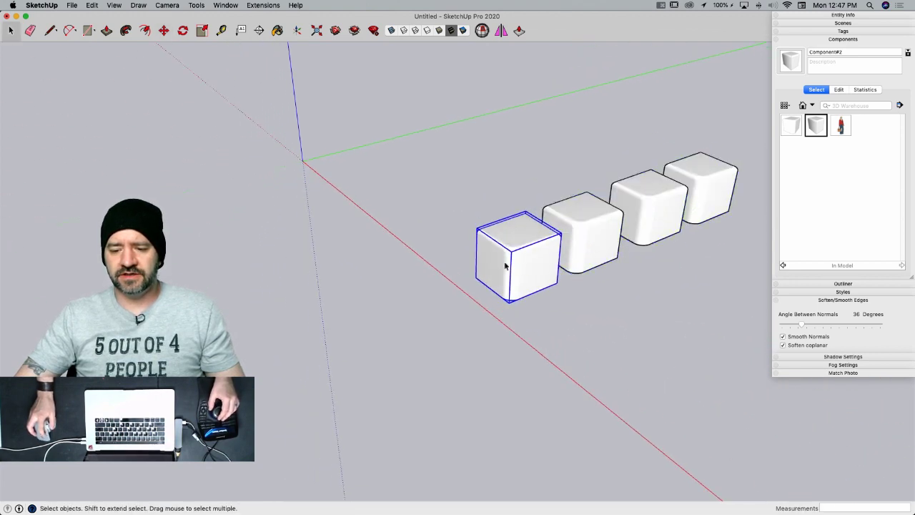
double_click(501, 269)
middle_click_drag(501, 270, 609, 254)
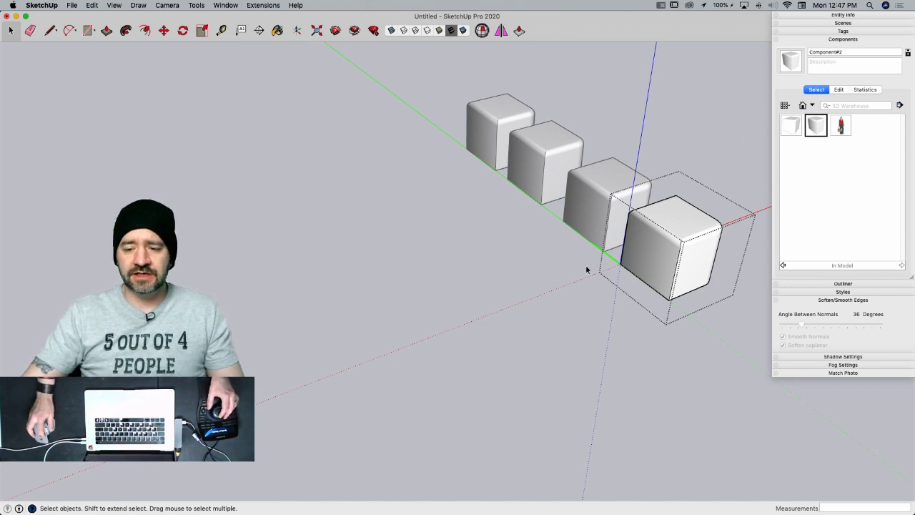
- Leave the first box's editing context and explode the neighbouring second box component into loose geometry
left_click(587, 211)
left_click(588, 208)
right_click(587, 208)
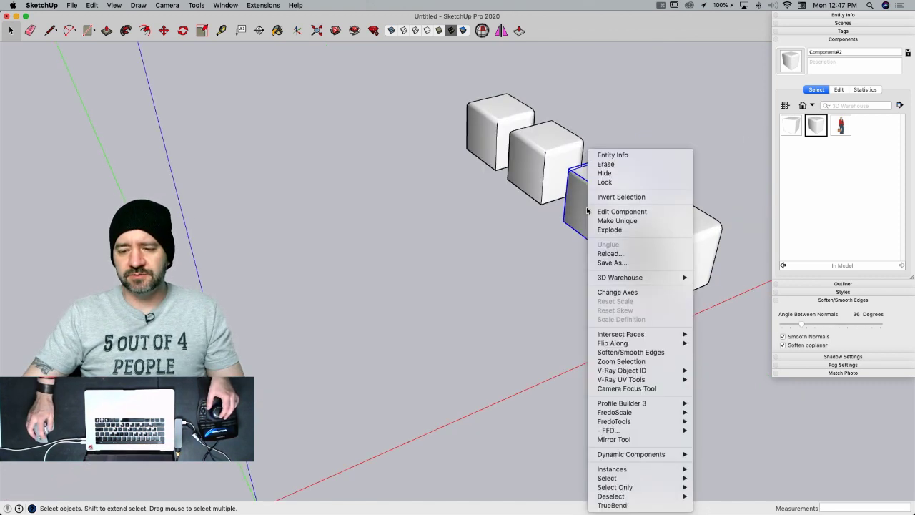
left_click(617, 230)
middle_click_drag(616, 230, 598, 209)
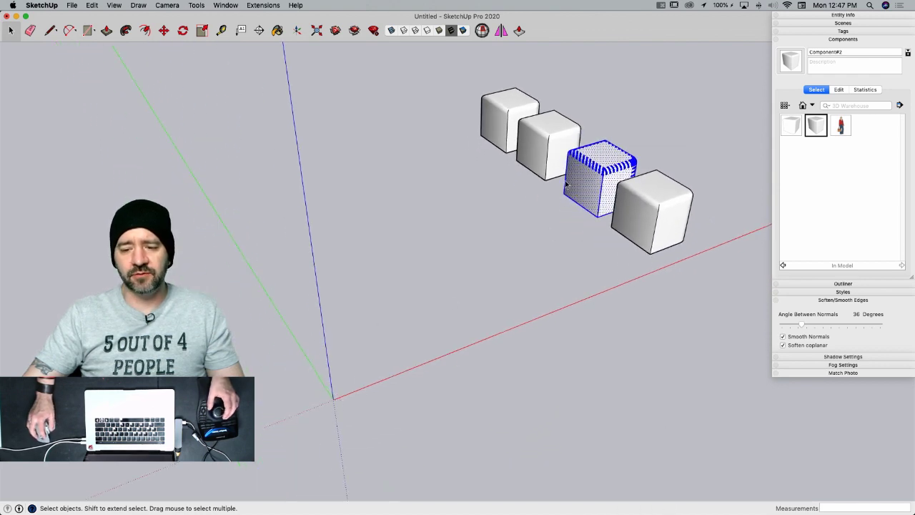
- Make the exploded third box in the row a component, setting its component axes at the model origin
right_click(586, 187)
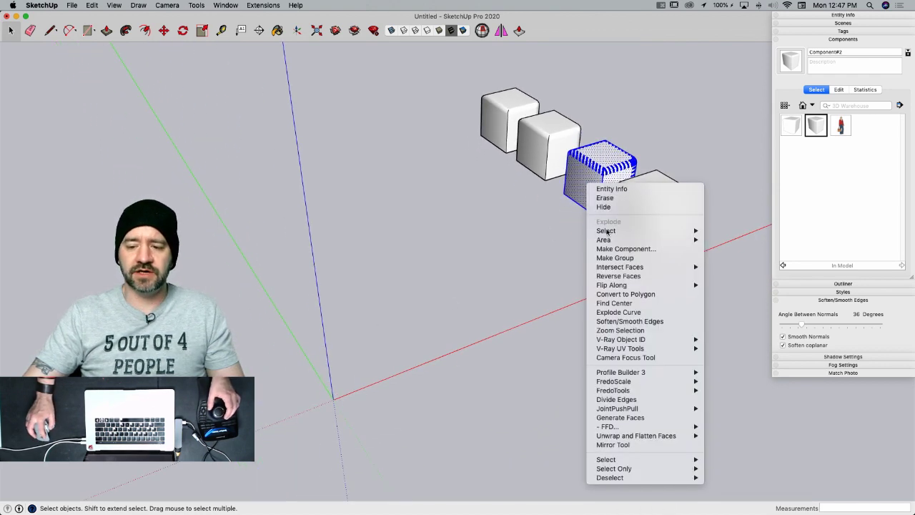
left_click(613, 249)
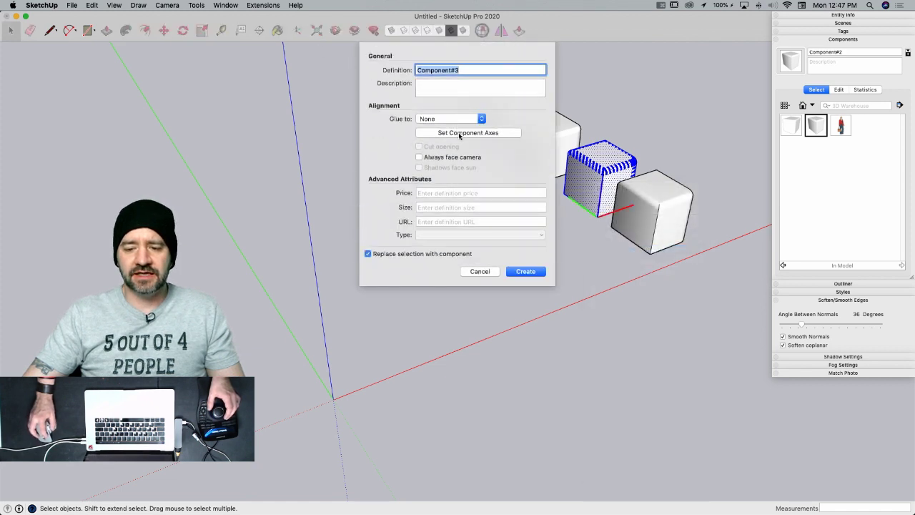
left_click(454, 133)
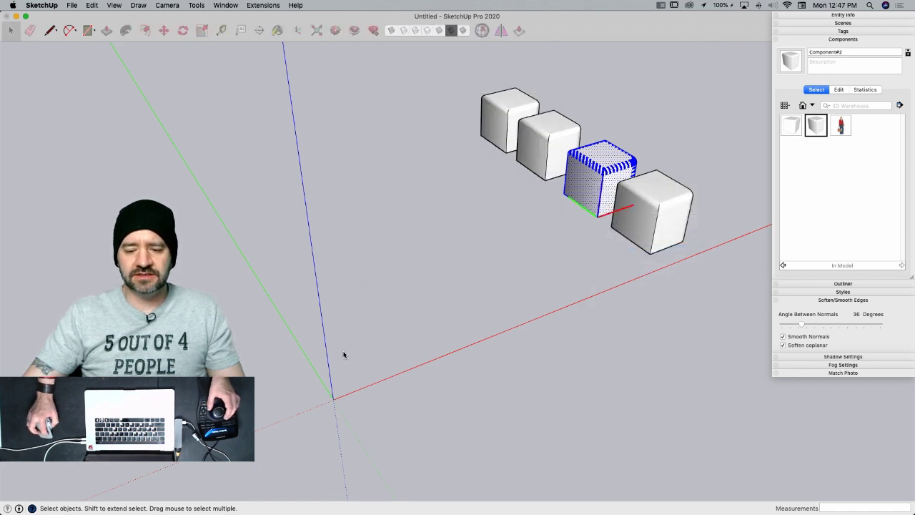
left_click(334, 405)
left_click(525, 272)
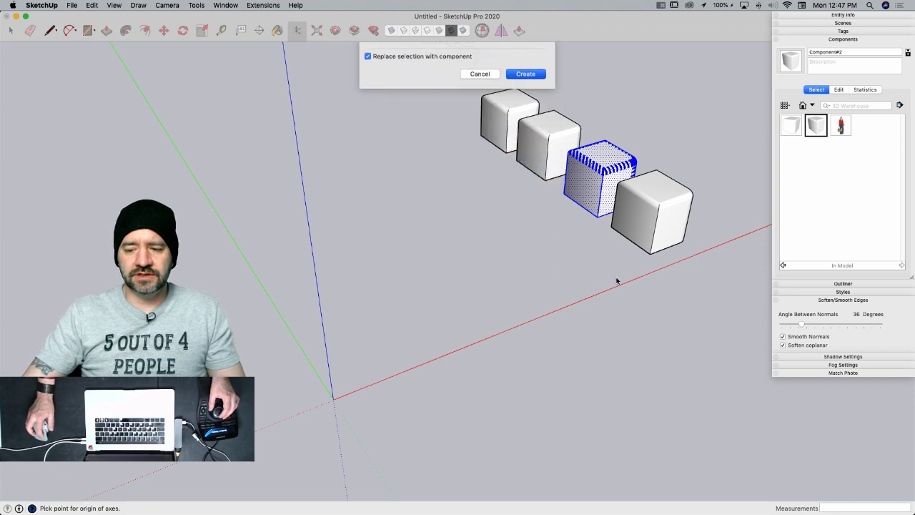
middle_click_drag(617, 280, 564, 172)
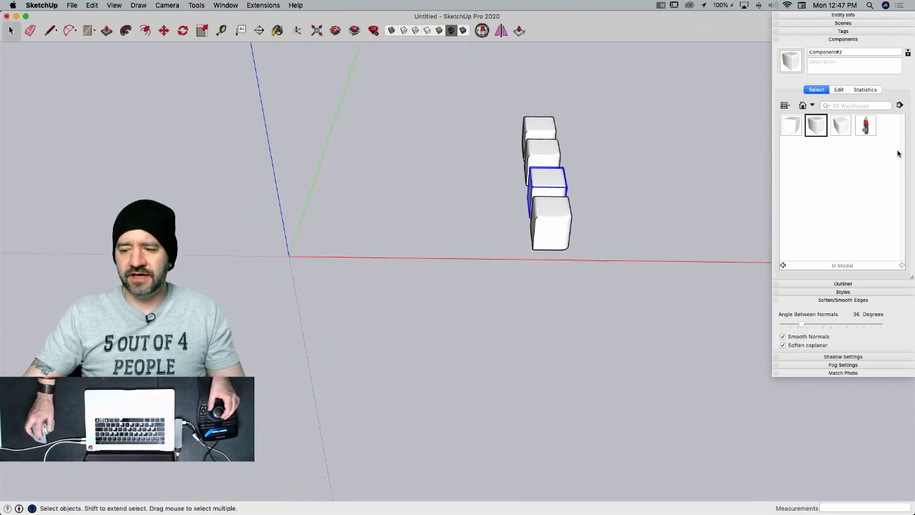
- Preview placing Component#2, cancel it, and open the newly made component for editing to examine its axes and bounding box
left_click(818, 134)
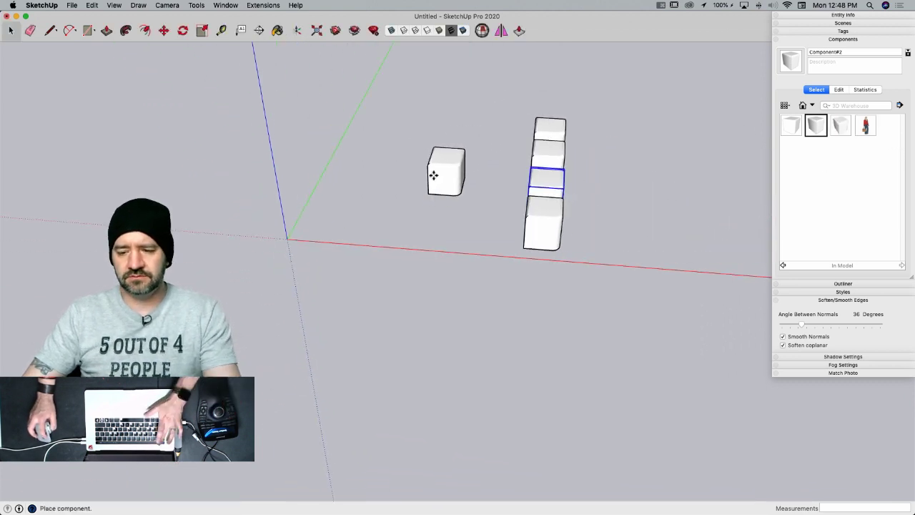
key("Escape")
middle_click_drag(498, 158, 339, 347)
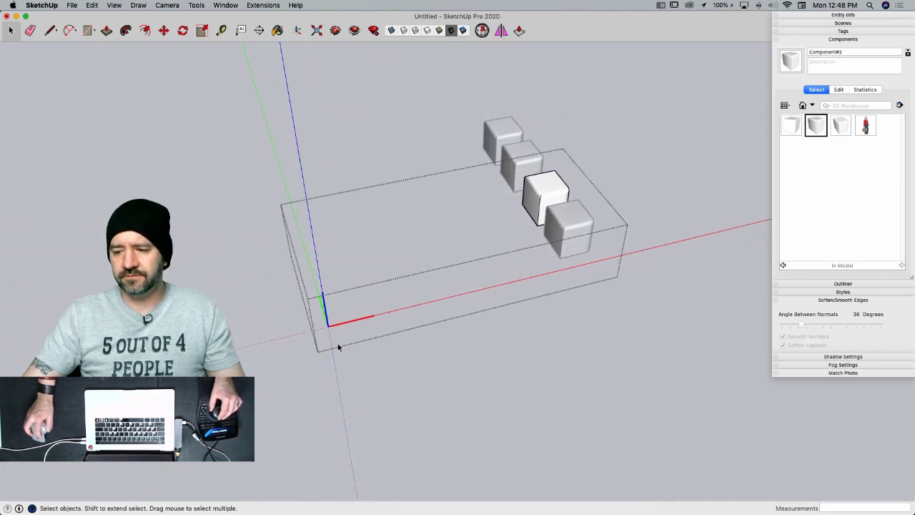
- Leave the component's editing context and place an instance of Component#1 away from the row of boxes
left_click(767, 158)
left_click(791, 126)
left_click(668, 165)
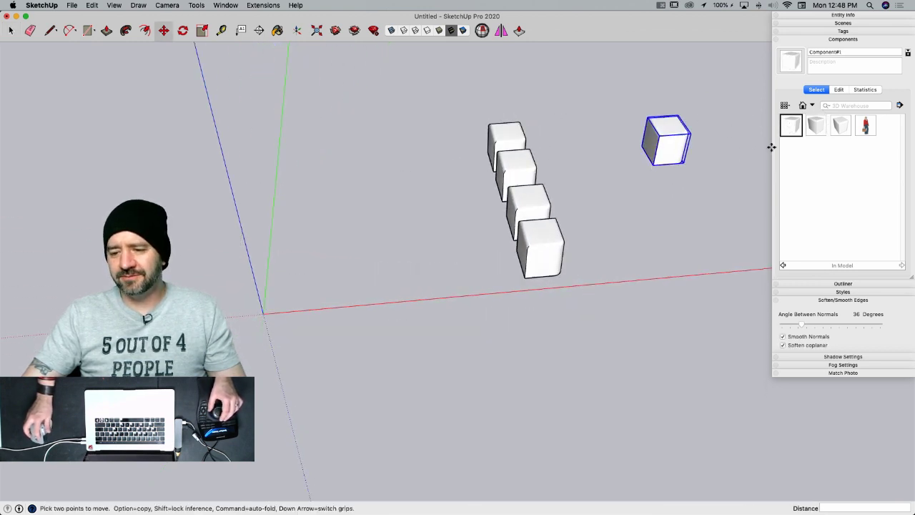
- Preview placing Component#3 near the origin to examine its offset from the insertion point, without placing an instance
left_click(838, 129)
left_click(424, 165)
middle_click_drag(221, 203, 299, 116)
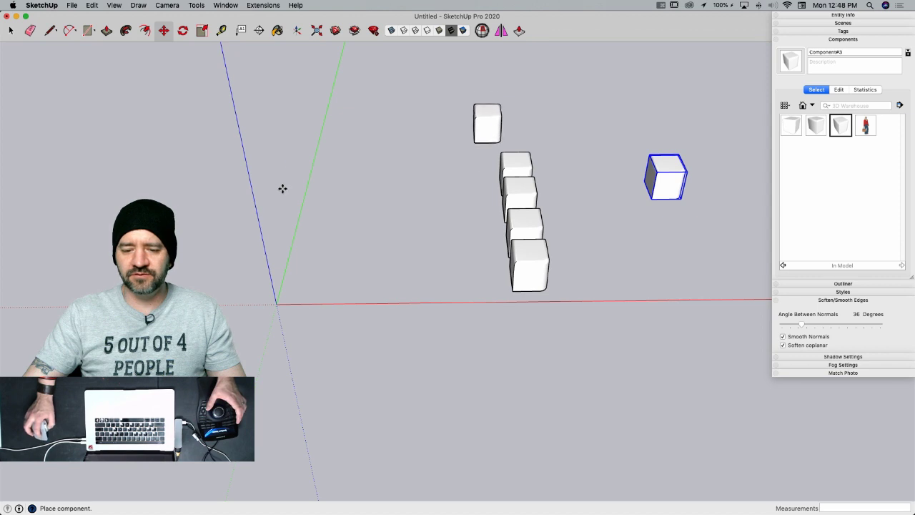
middle_click_drag(278, 303, 322, 322)
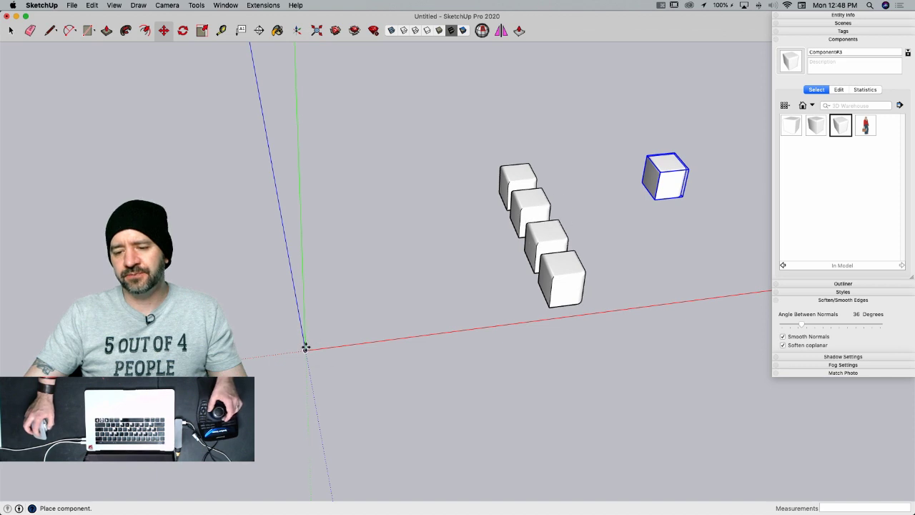
key("space")
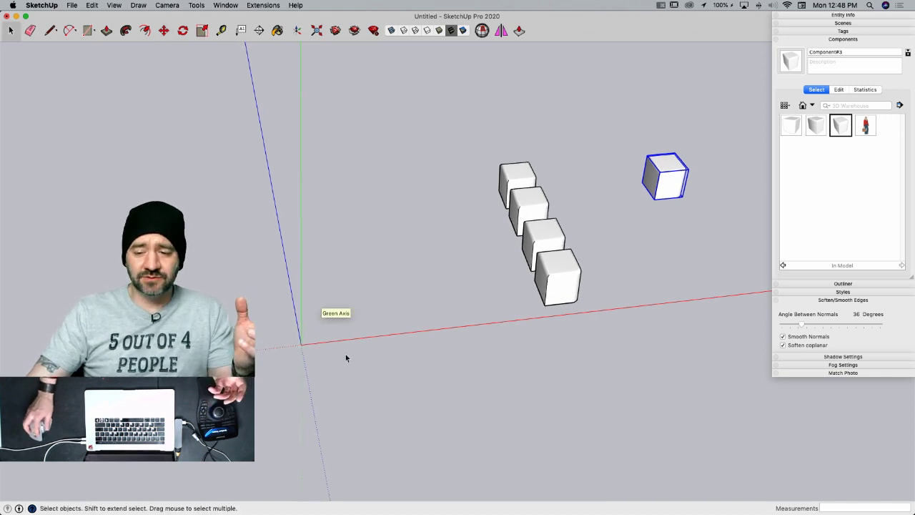
- Erase the Component#3 box from the row and insert a replacement instance with its insertion point at the model origin
left_click(533, 244)
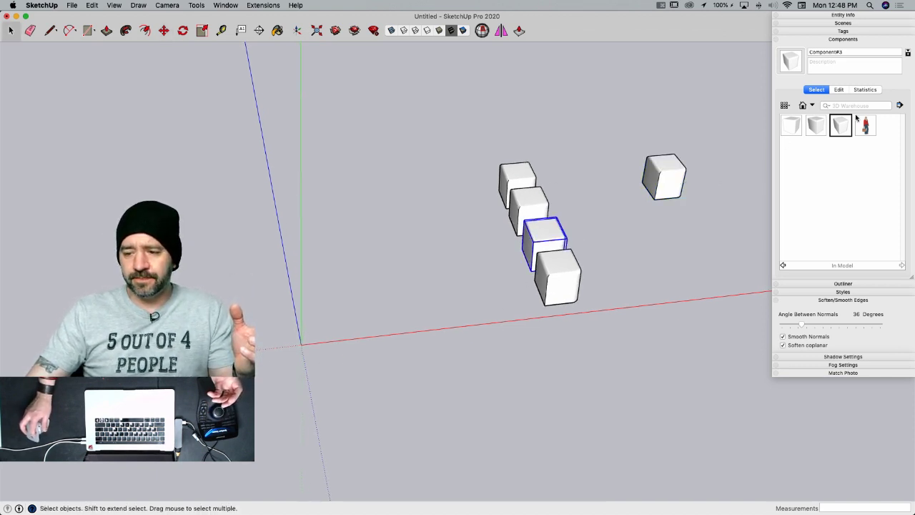
left_click(791, 125)
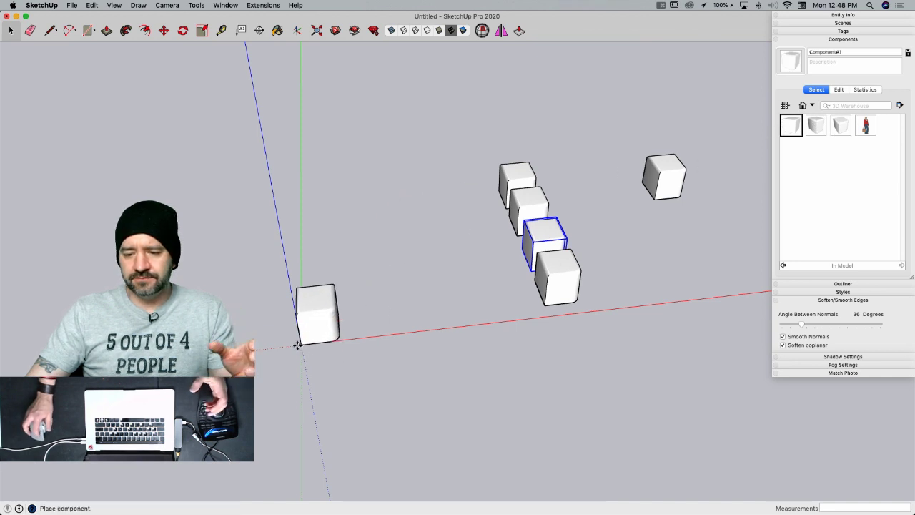
key("e")
left_click(538, 240)
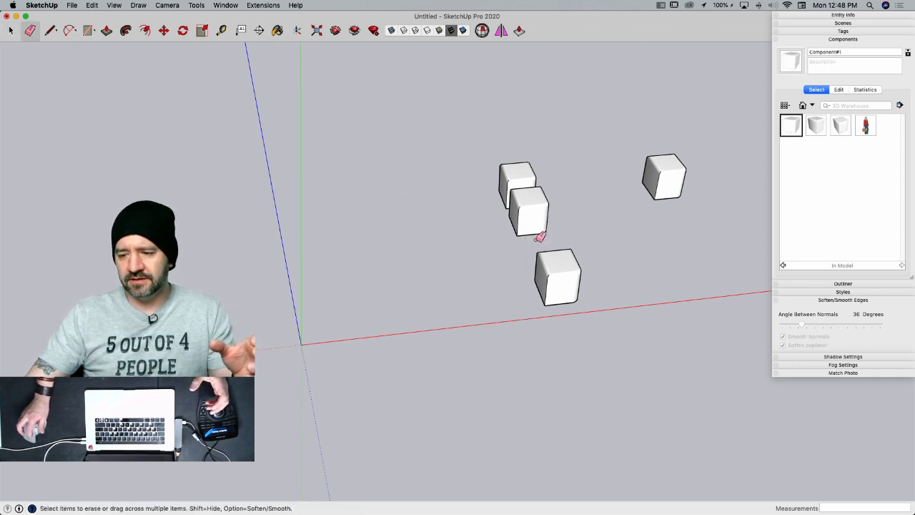
left_click(843, 130)
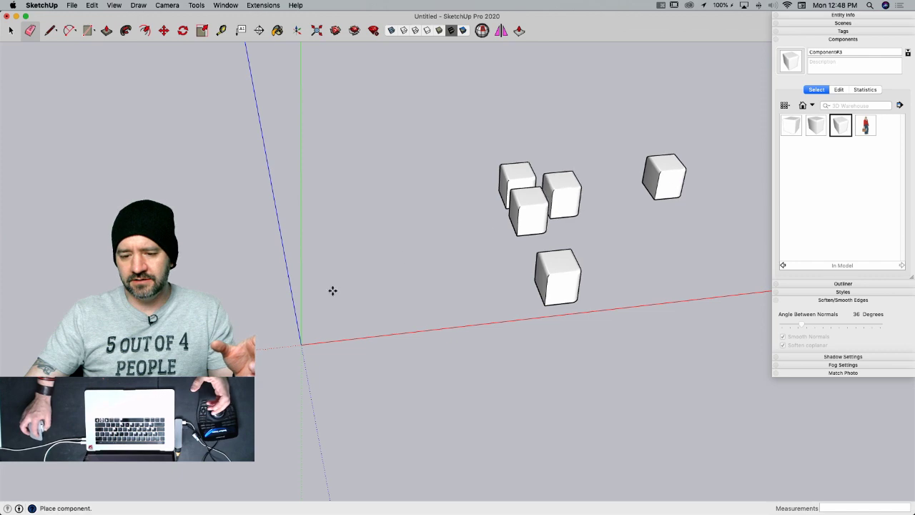
left_click(298, 345)
key("space")
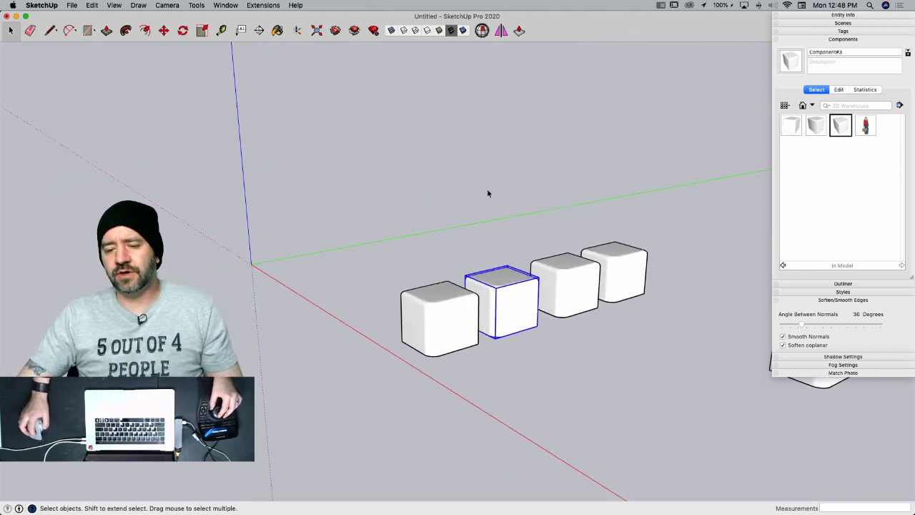
- Select the four boxes in the row and copy them
left_click_drag(323, 162, 587, 412)
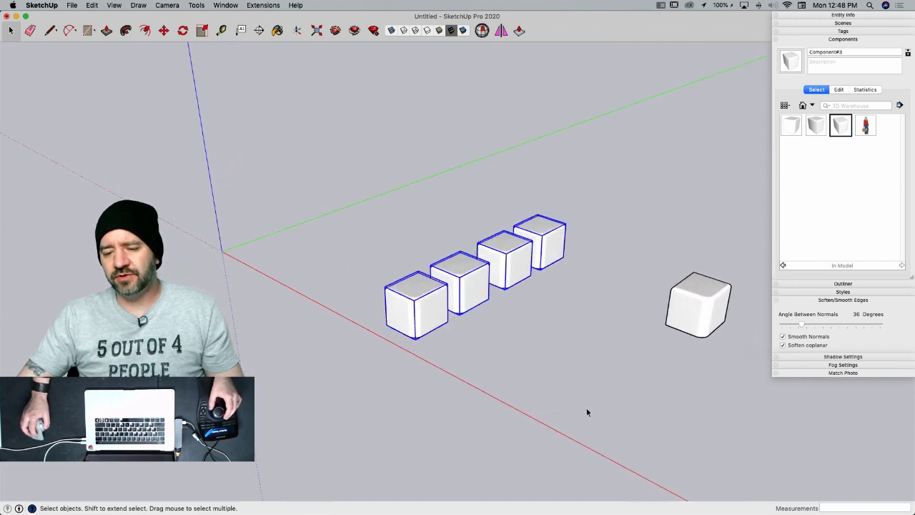
right_click(434, 307)
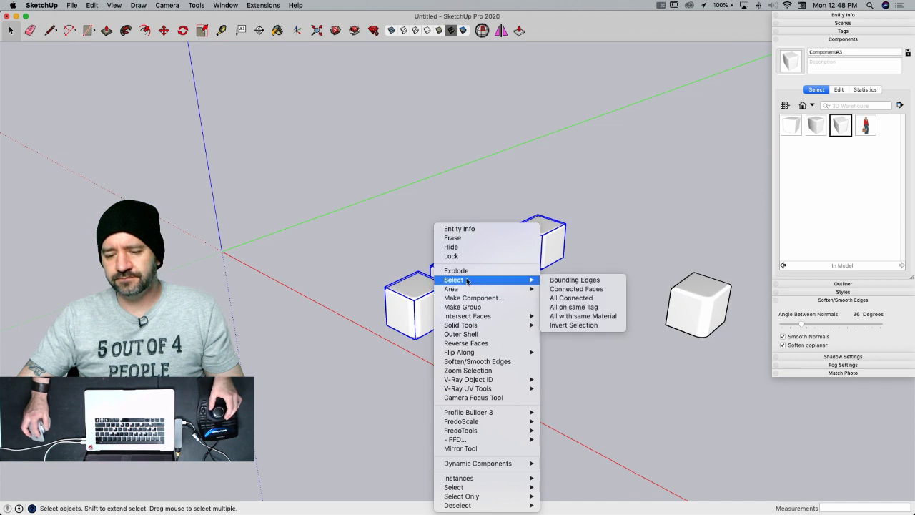
left_click(349, 243)
left_click(91, 6)
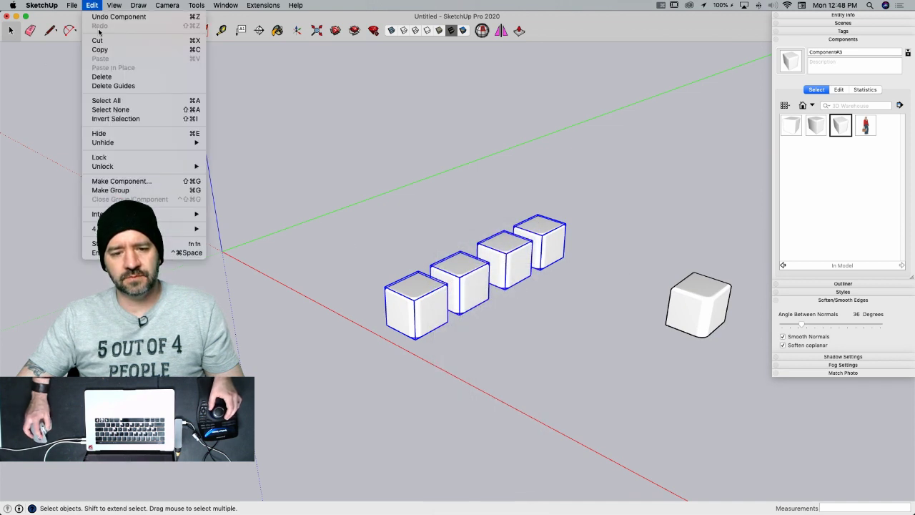
left_click(95, 50)
- Create a new model from the template and paste the four boxes in place
left_click(73, 6)
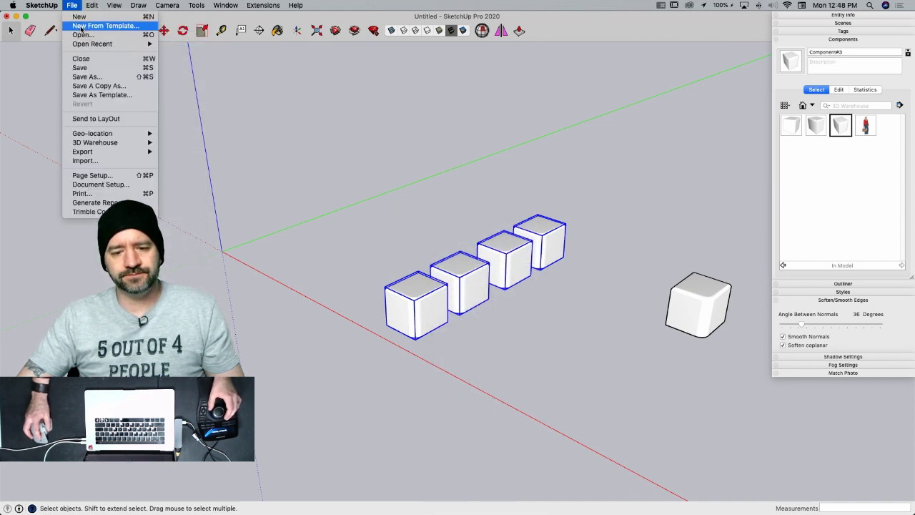
left_click(100, 26)
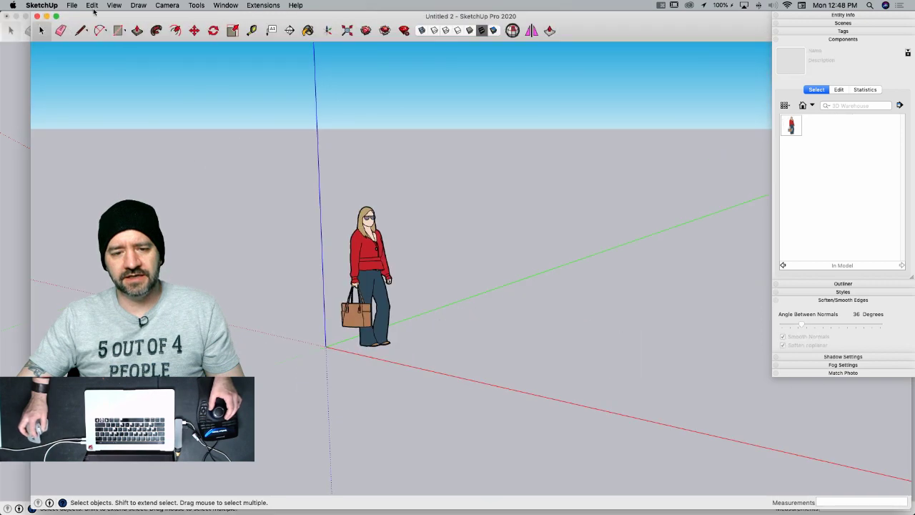
left_click(93, 6)
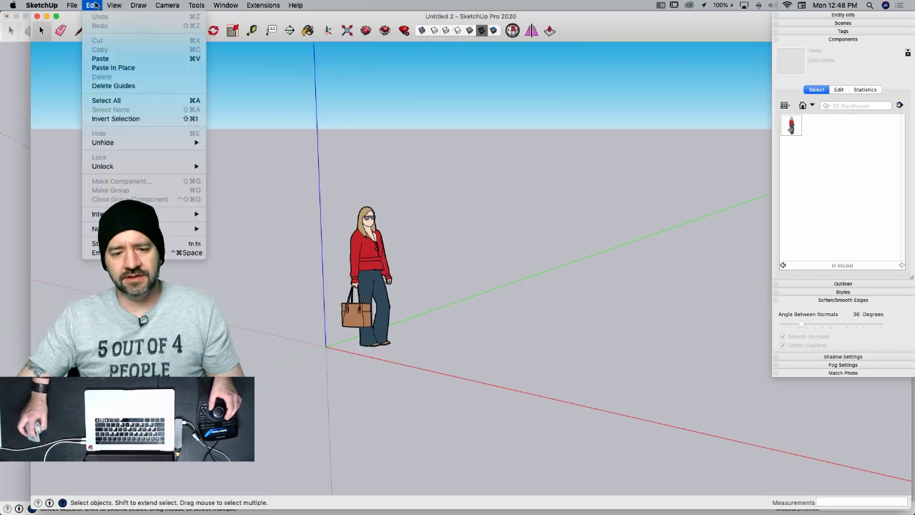
left_click(113, 67)
scroll(166, 207, "down", 3)
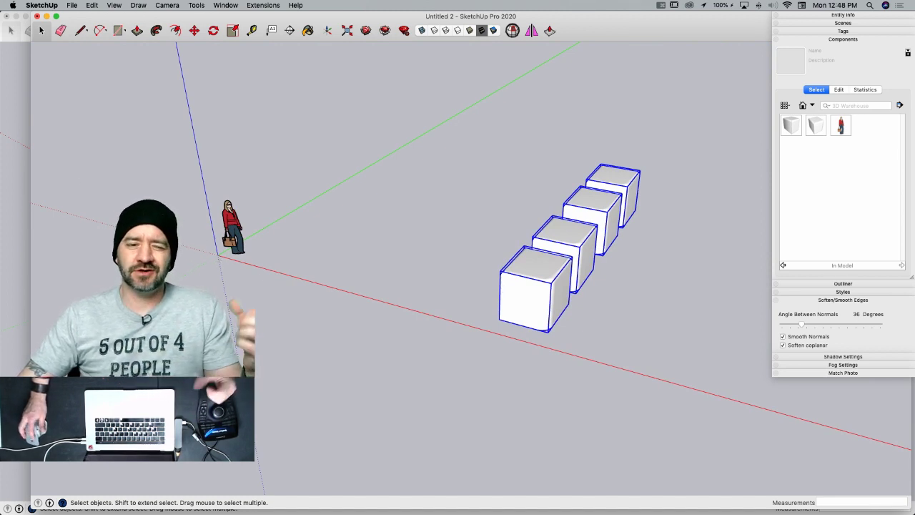
- Resize the new model's window to fill the screen and close the model without saving
left_click_drag(68, 19, 38, 19)
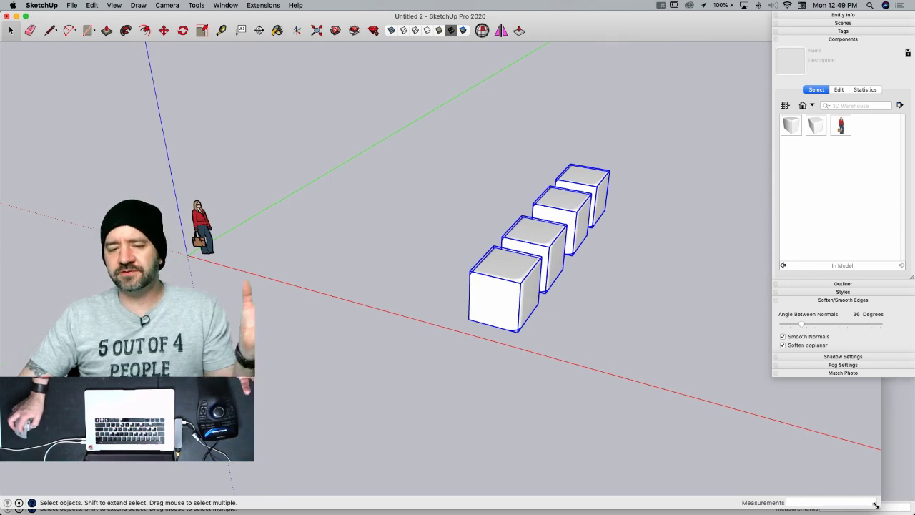
left_click_drag(879, 508, 914, 514)
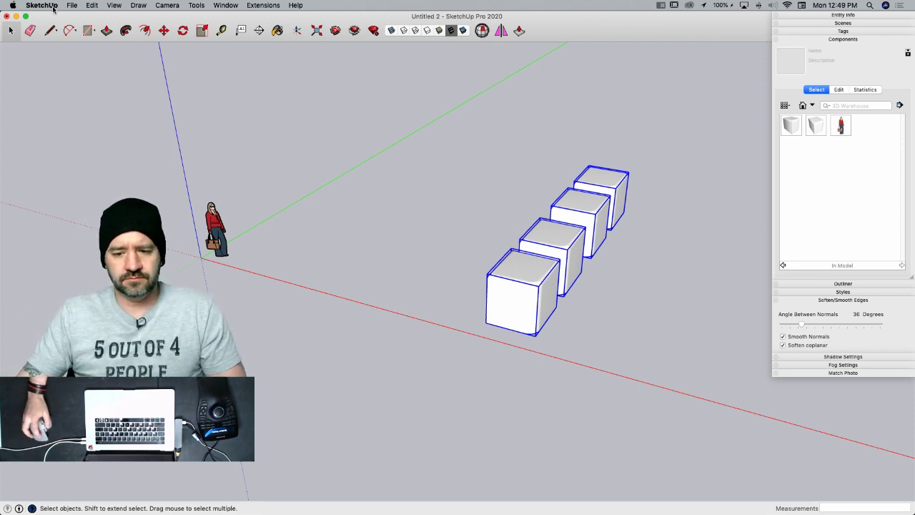
left_click(8, 16)
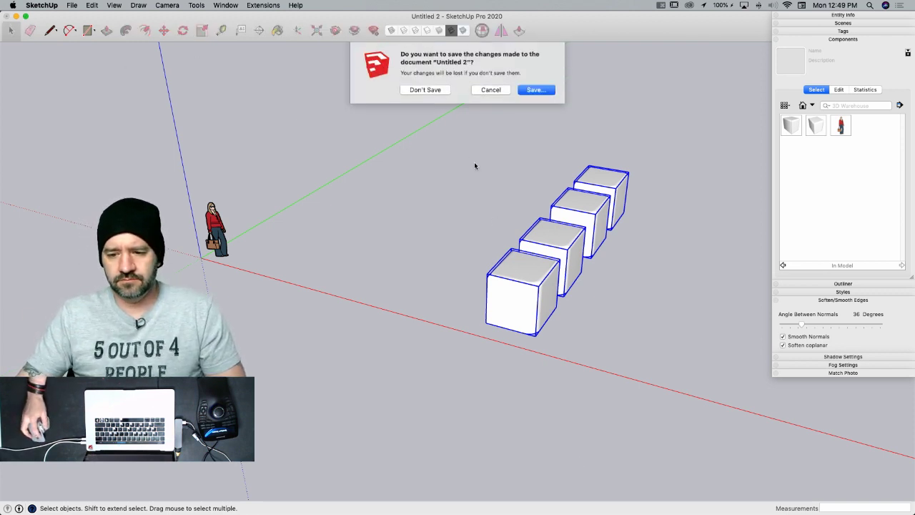
left_click(432, 91)
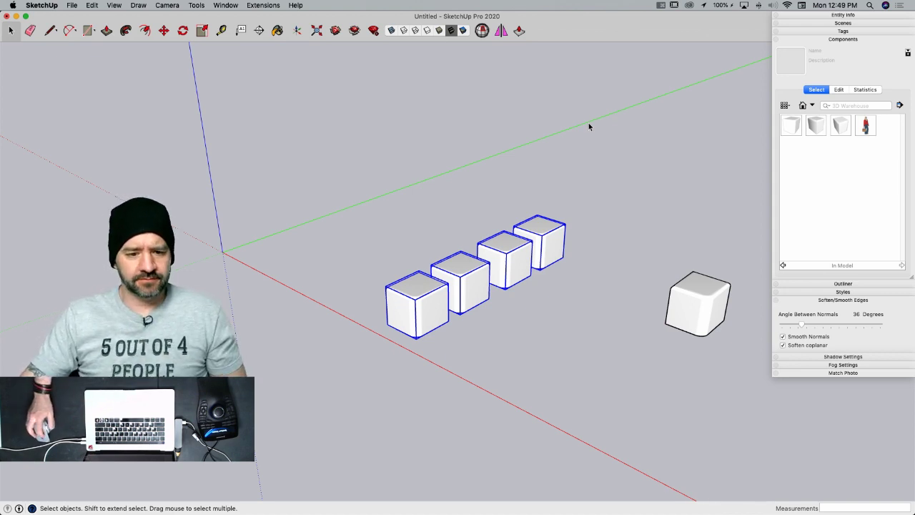
- Switch to the Chrome window with the SketchUp Community page and open app.sketchup.com in the empty tab
mouse_move(3, 119)
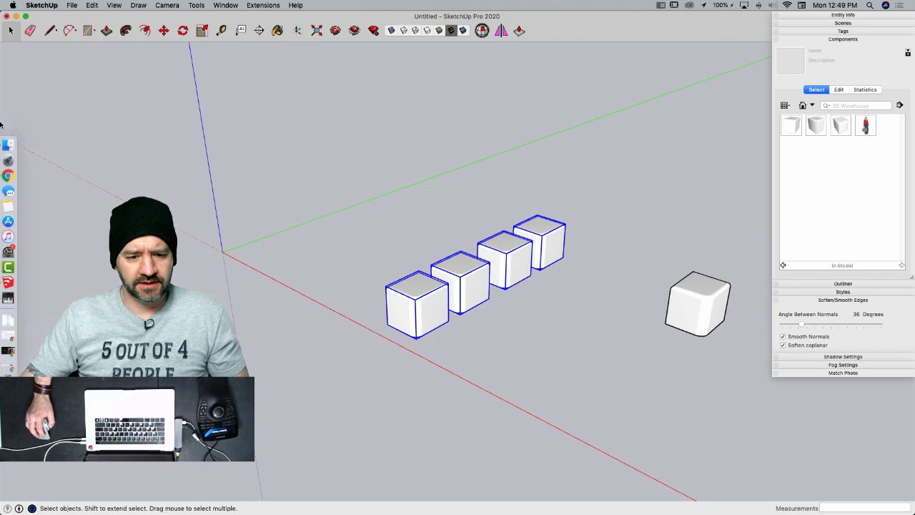
right_click(26, 175)
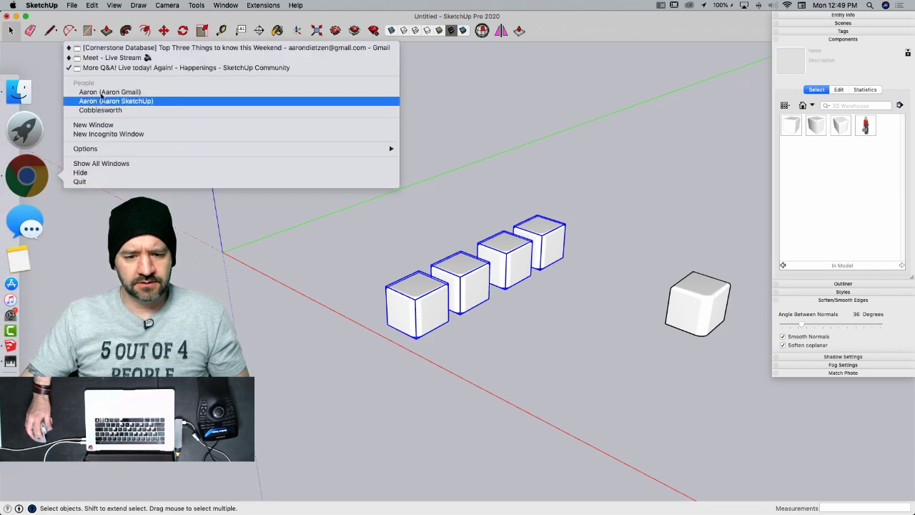
left_click(136, 67)
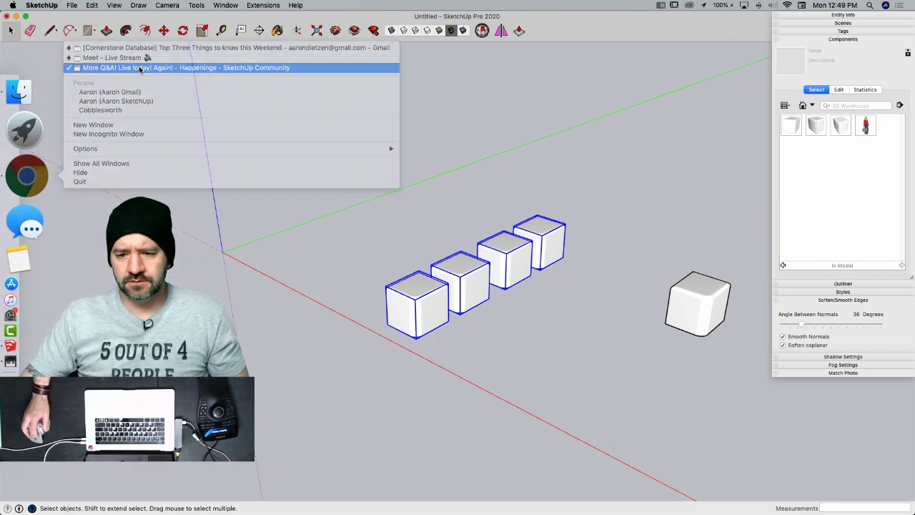
left_click(530, 24)
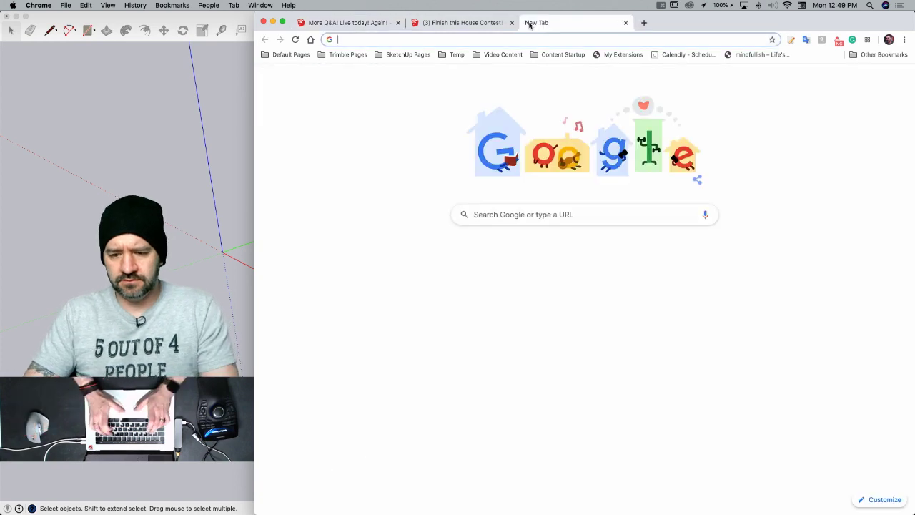
type("app")
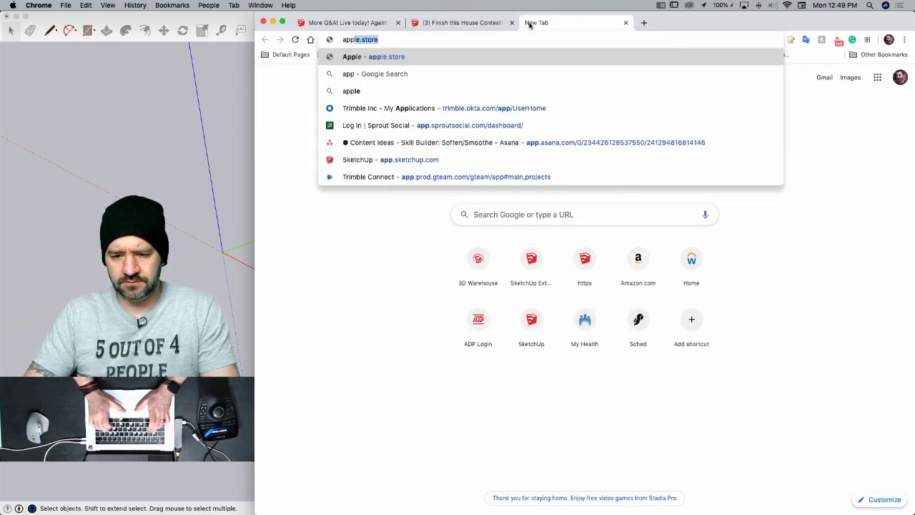
type(".")
key("Return")
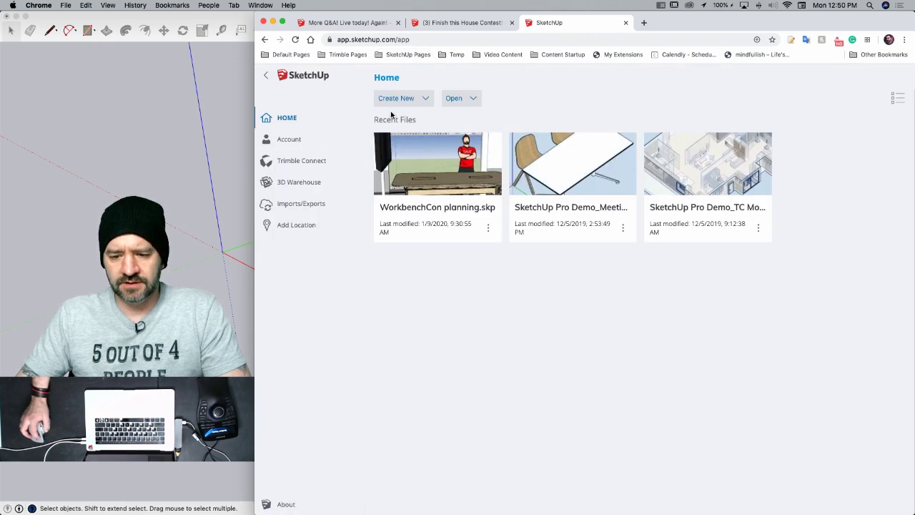
- Open the recent WorkbenchCon planning model, select the workbench table and orbit to view the scene from above
left_click(418, 164)
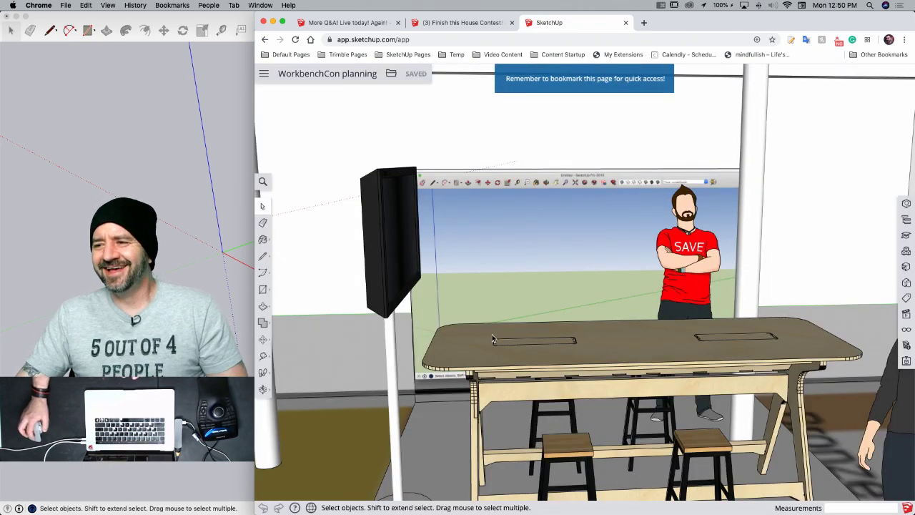
left_click(460, 361)
middle_click_drag(459, 361, 479, 408)
scroll(503, 252, "down", 2)
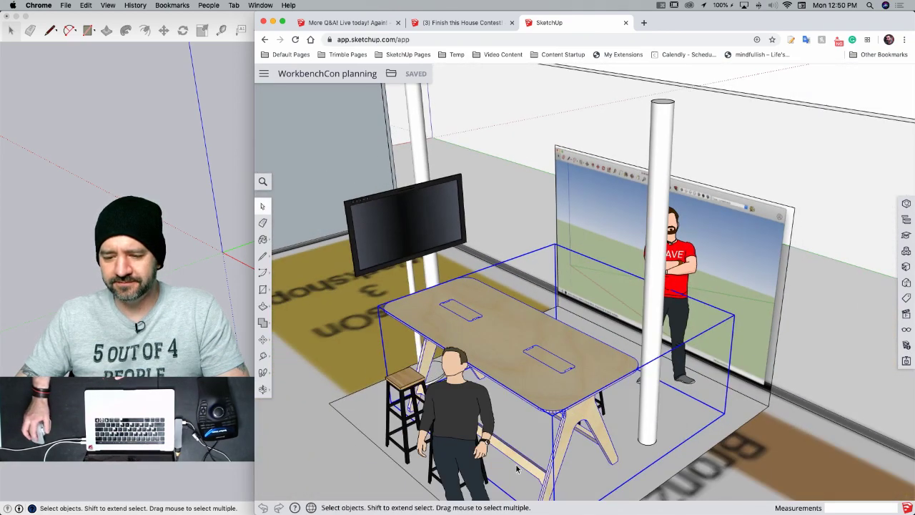
- Return to the web SketchUp home page and reopen the WorkbenchCon planning model from the recent files
scroll(499, 335, "up", 5)
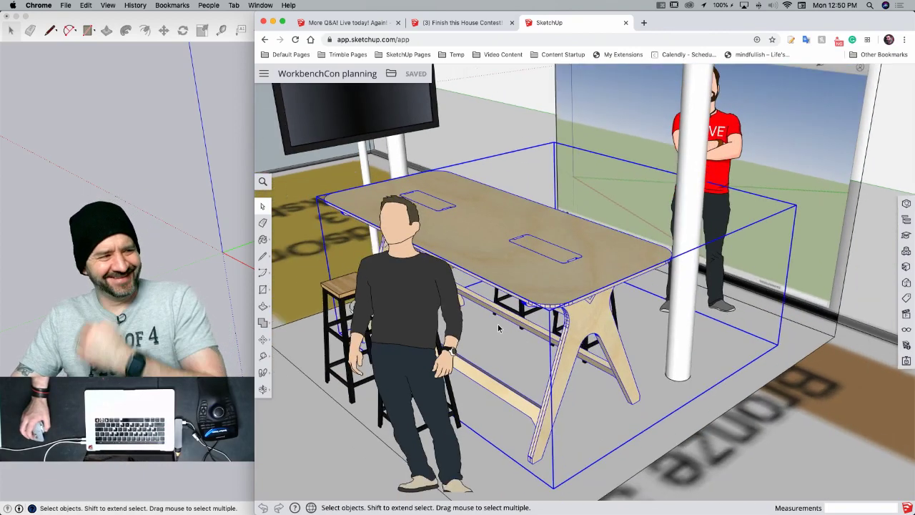
scroll(499, 328, "down", 1)
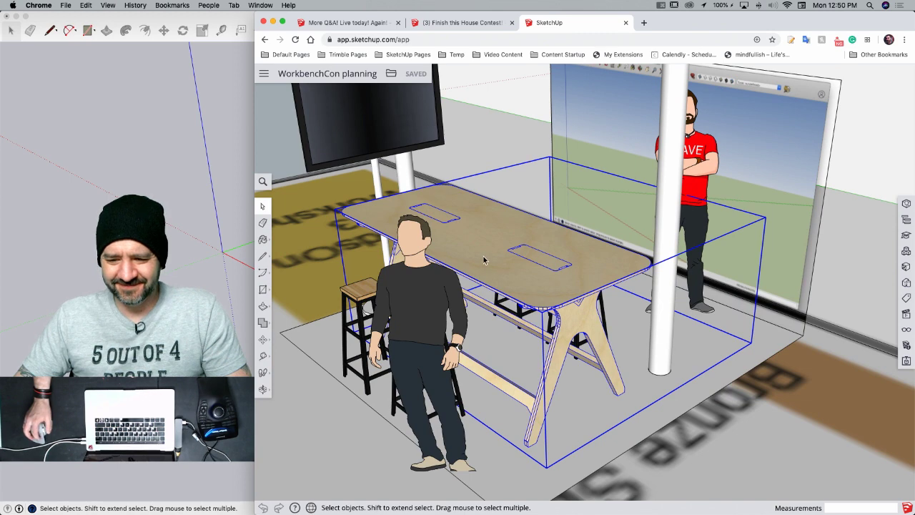
left_click(263, 75)
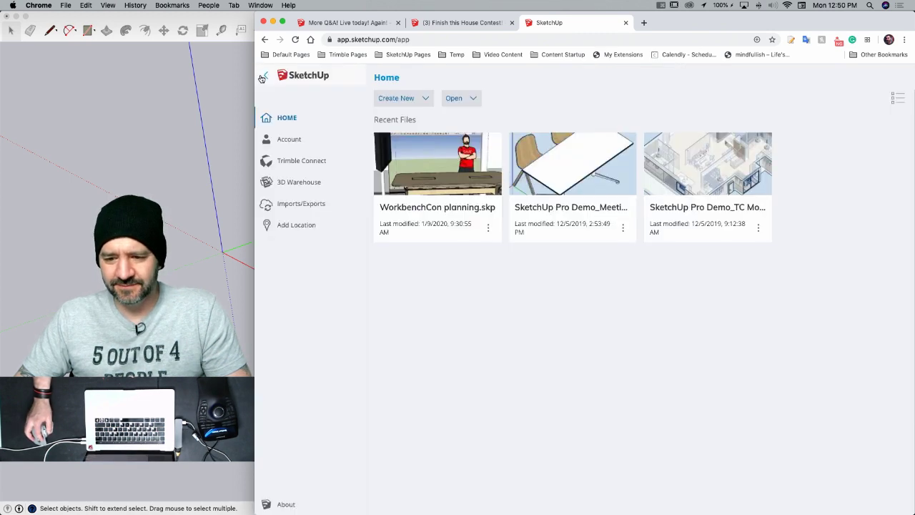
left_click(426, 162)
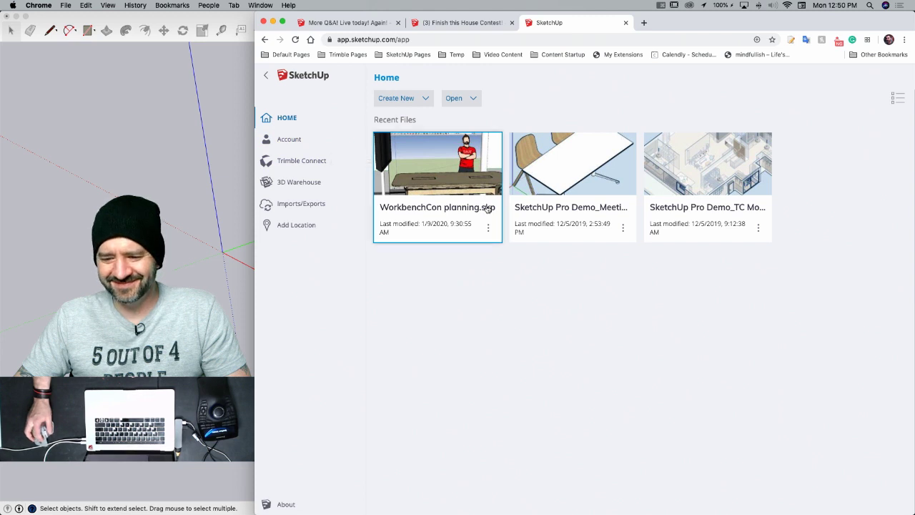
left_click(462, 170)
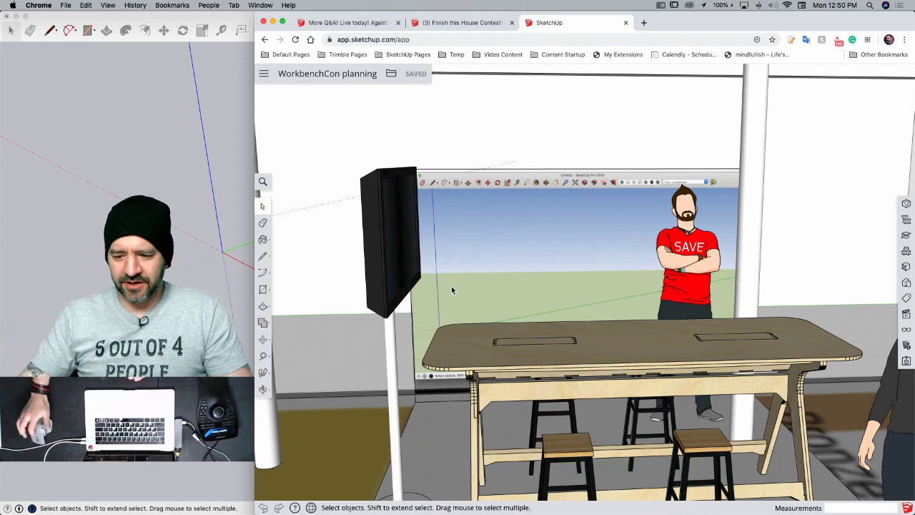
- Orbit the reopened scene to an elevated view and select the stool beneath the wall-mounted screen
middle_click_drag(600, 334, 476, 373)
scroll(424, 418, "down", 8)
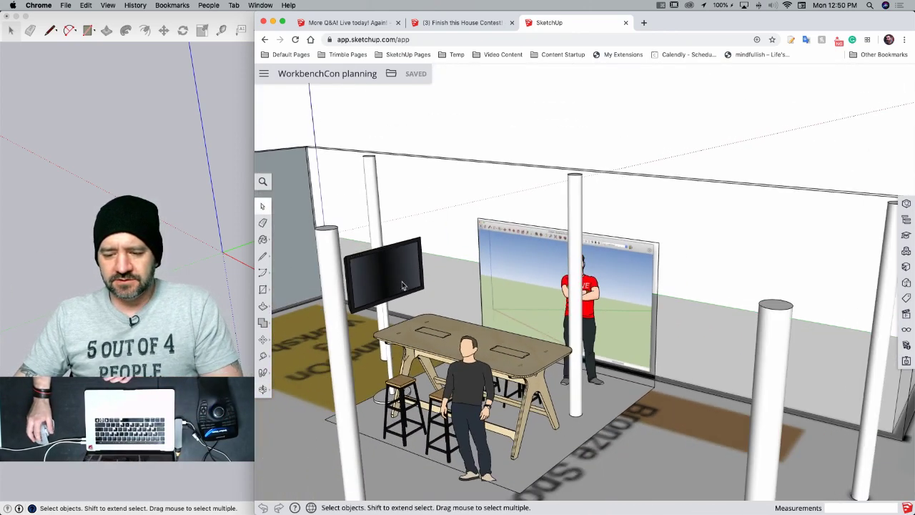
scroll(420, 457, "up", 5)
left_click(398, 415)
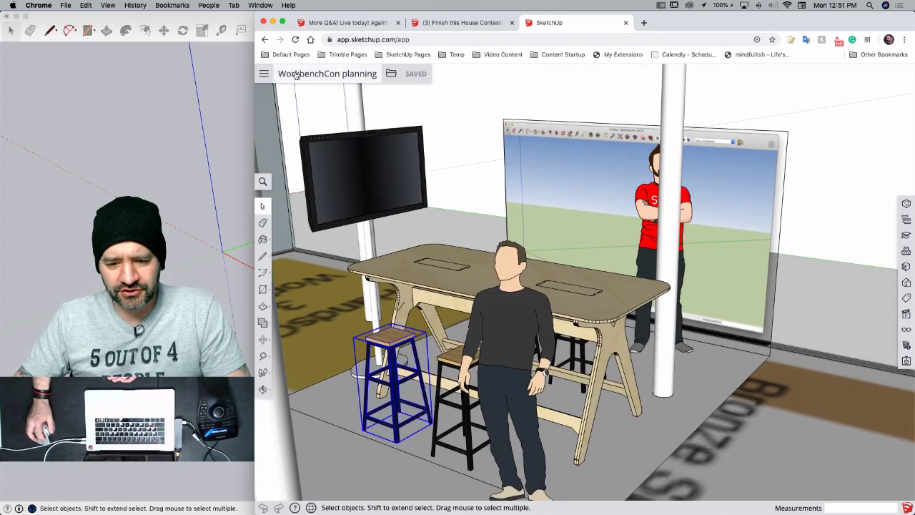
- Visit the home page, return to the model and examine its file operations and available export formats
left_click(264, 74)
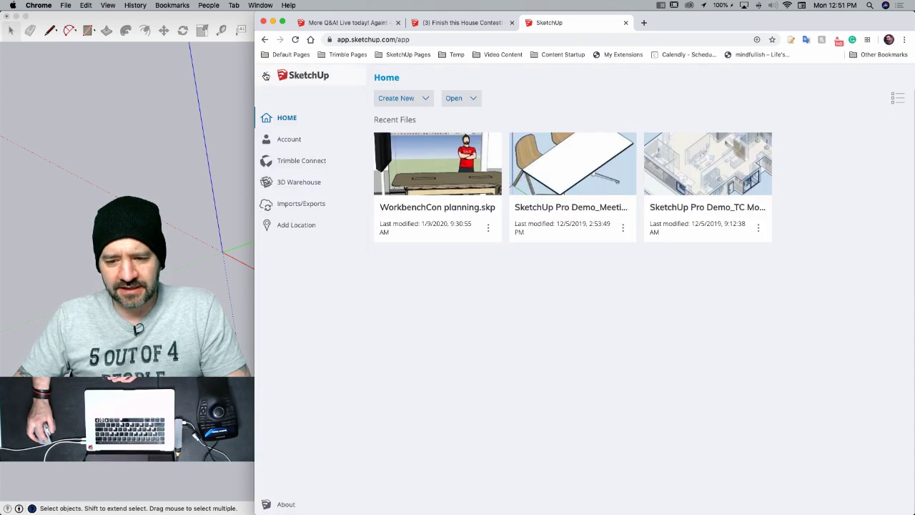
left_click(265, 75)
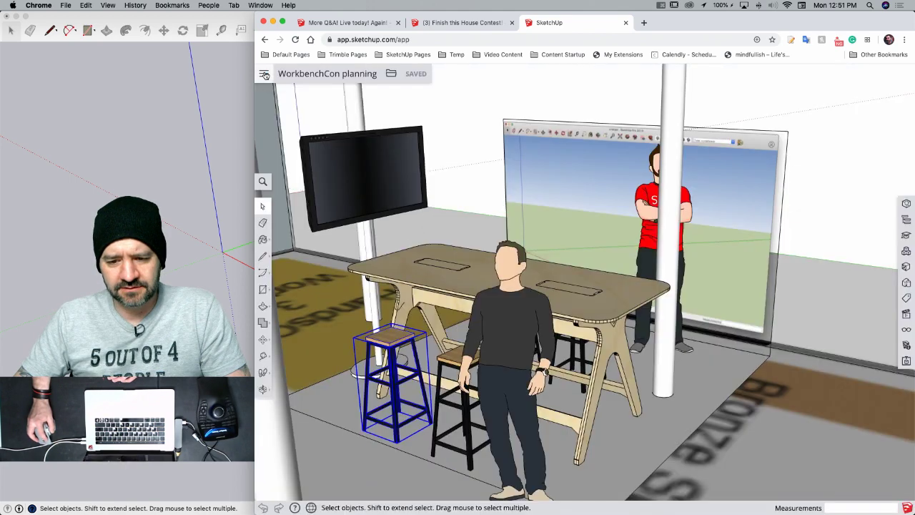
left_click(387, 75)
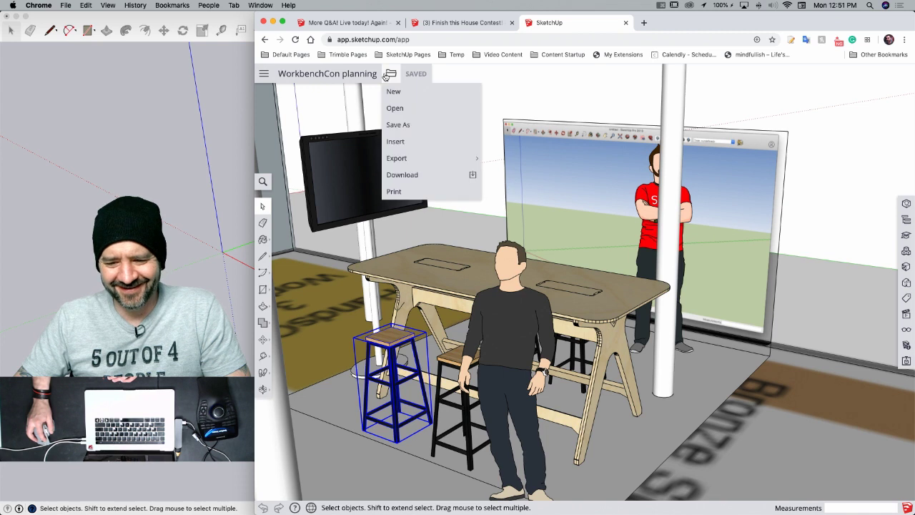
mouse_move(399, 160)
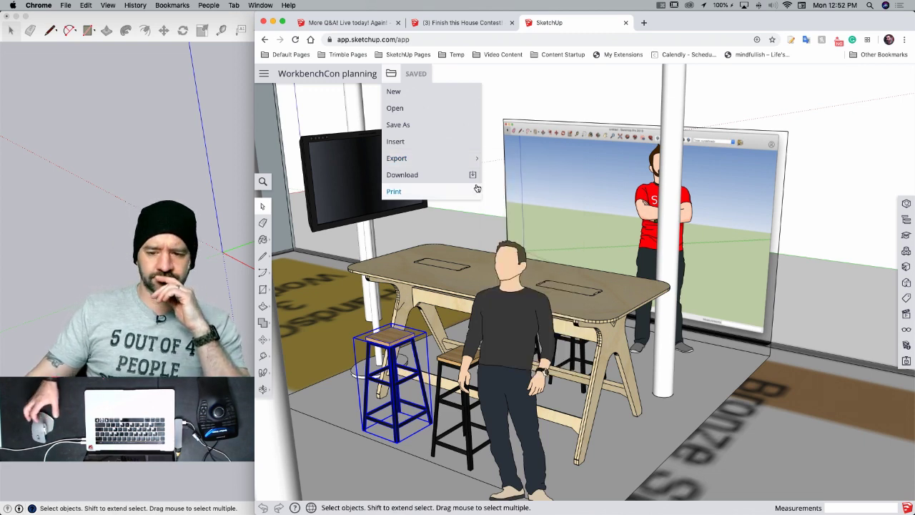
mouse_move(455, 165)
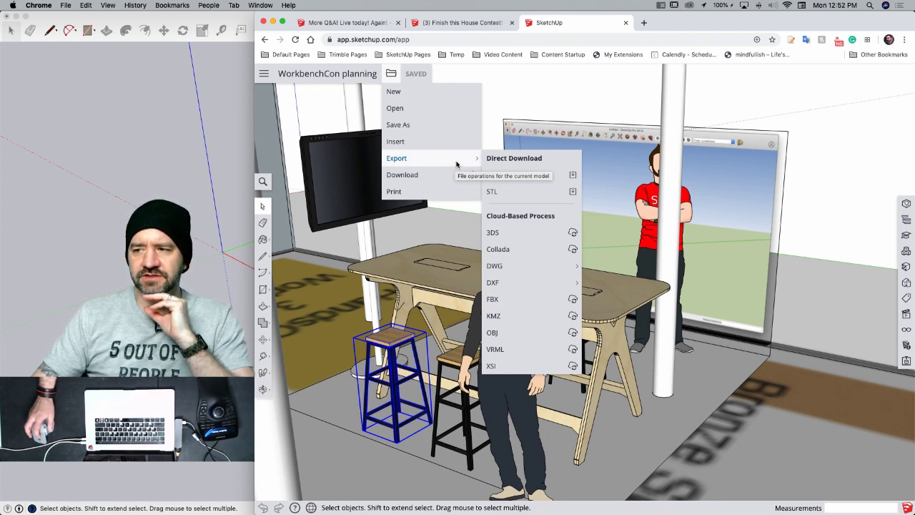
left_click(412, 75)
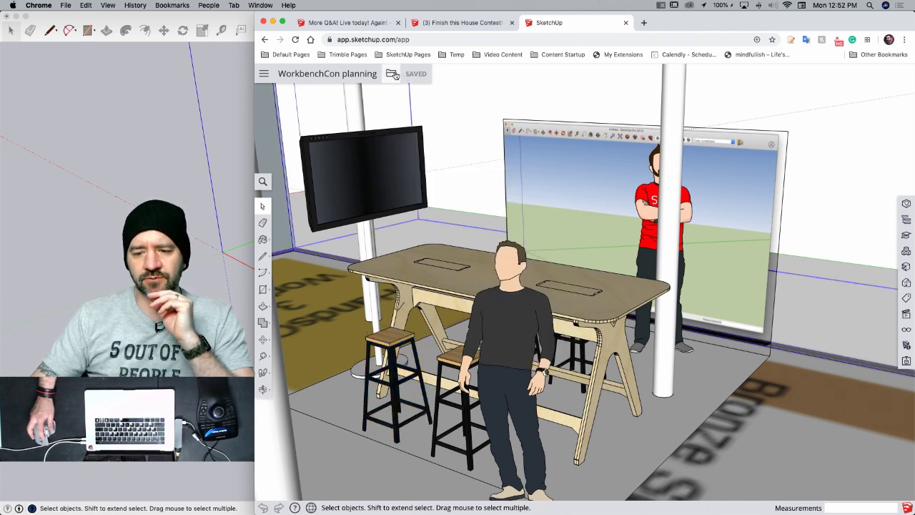
left_click(393, 74)
mouse_move(400, 158)
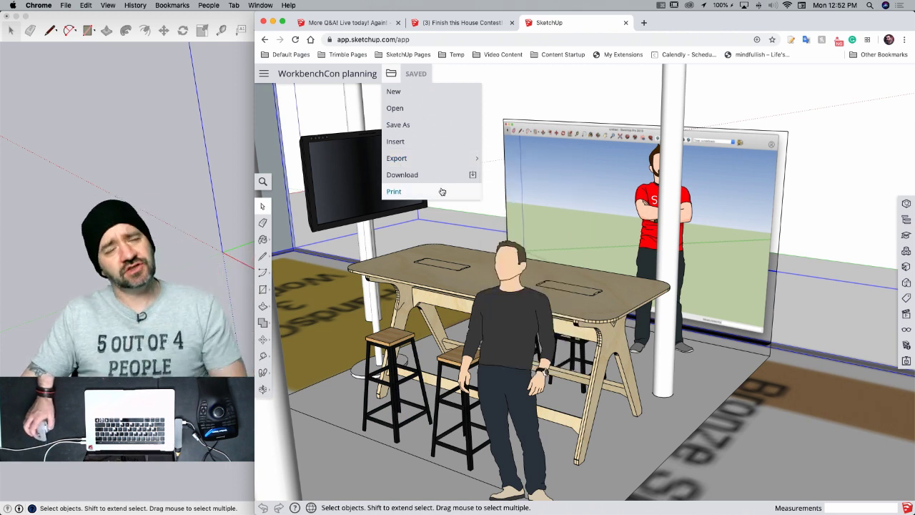
- Switch to the SketchUp Pro window, collapse the component settings and turn off Profiles in the Simple Style's edge settings
left_click(216, 19)
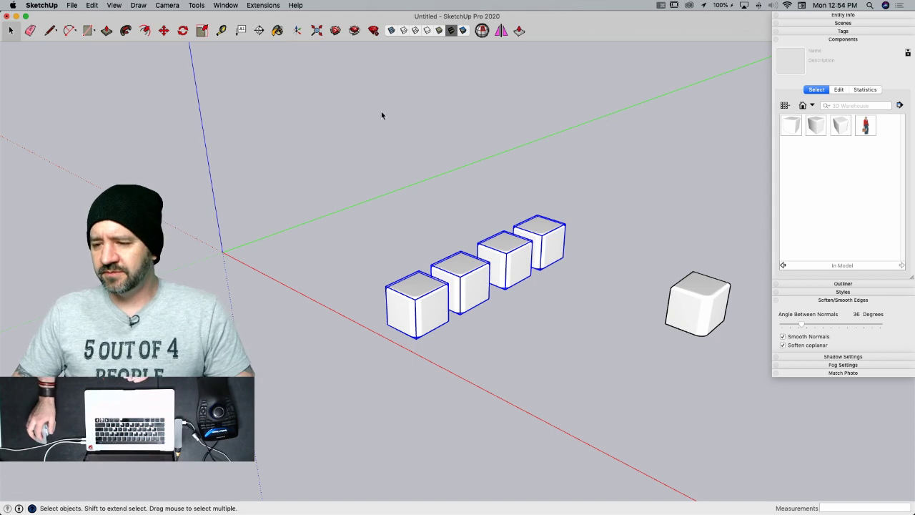
left_click(843, 39)
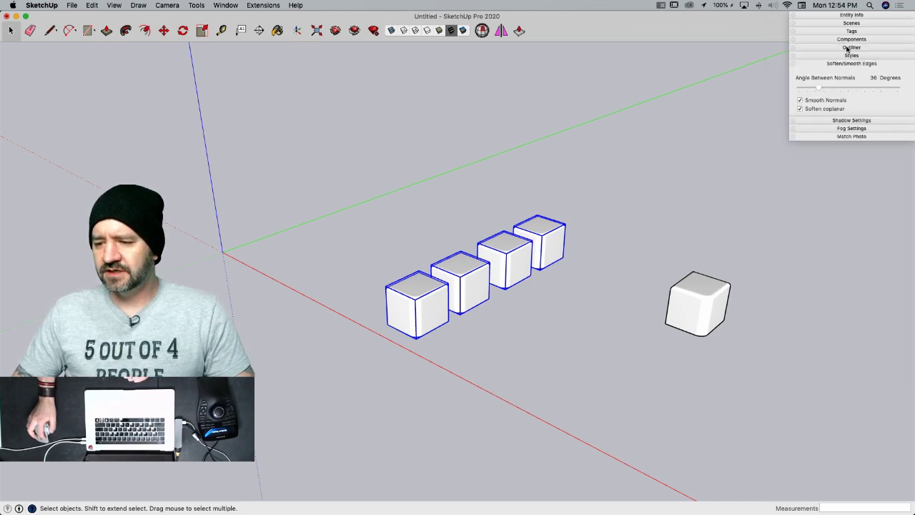
left_click(849, 57)
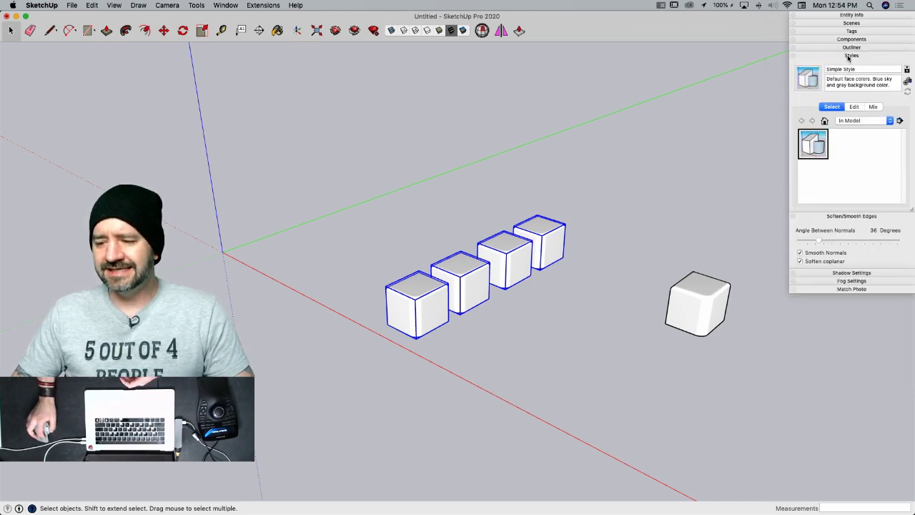
left_click(854, 106)
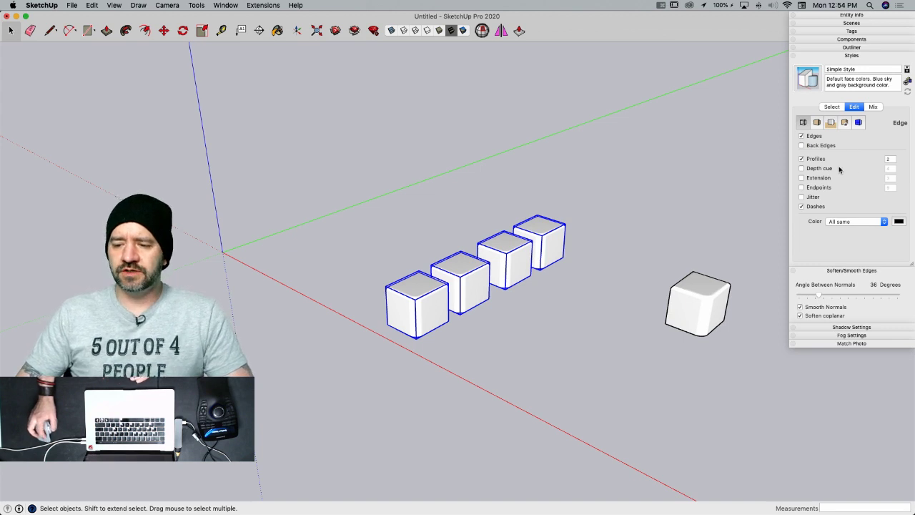
left_click(802, 159)
scroll(707, 309, "up", 3)
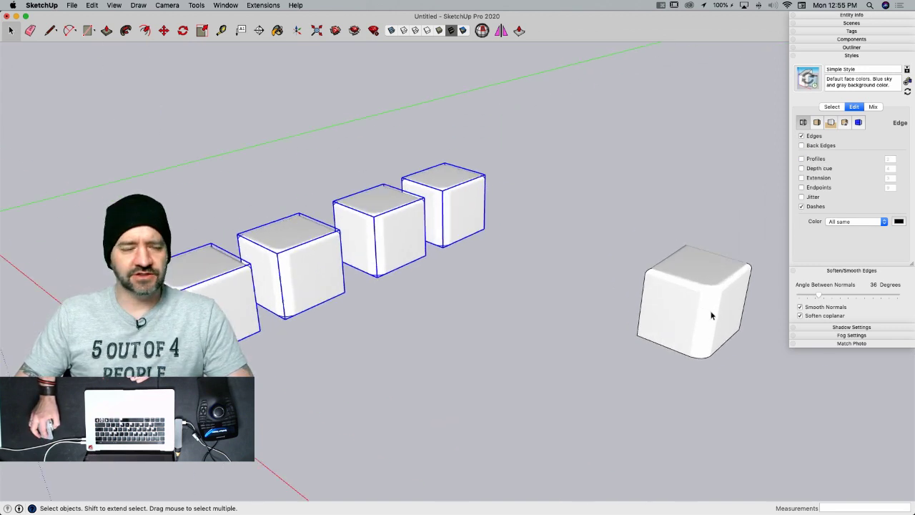
- Set the edge color mode of the current style to By material
middle_click_drag(711, 313, 646, 297)
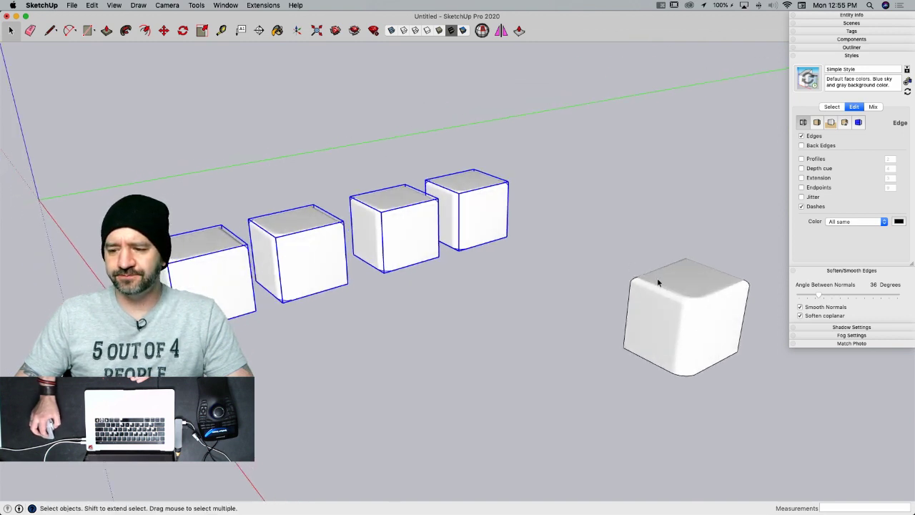
middle_click_drag(619, 241, 683, 196)
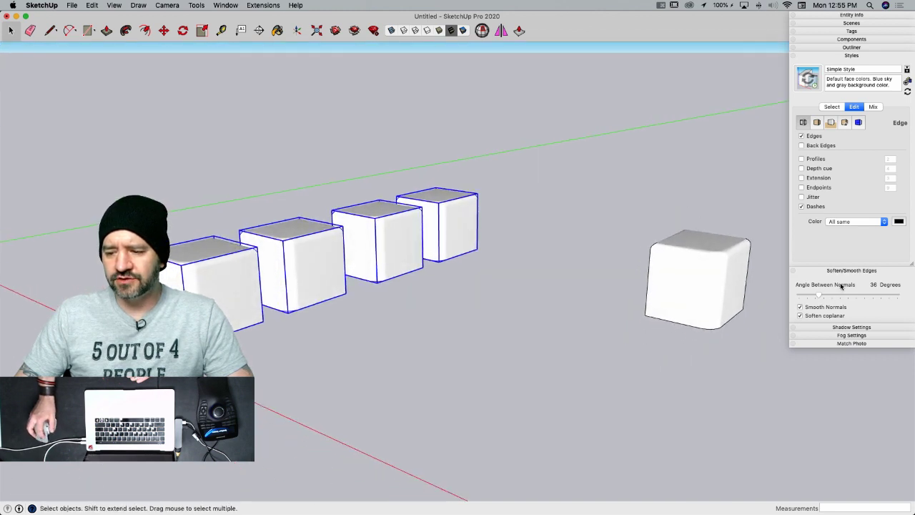
left_click(871, 223)
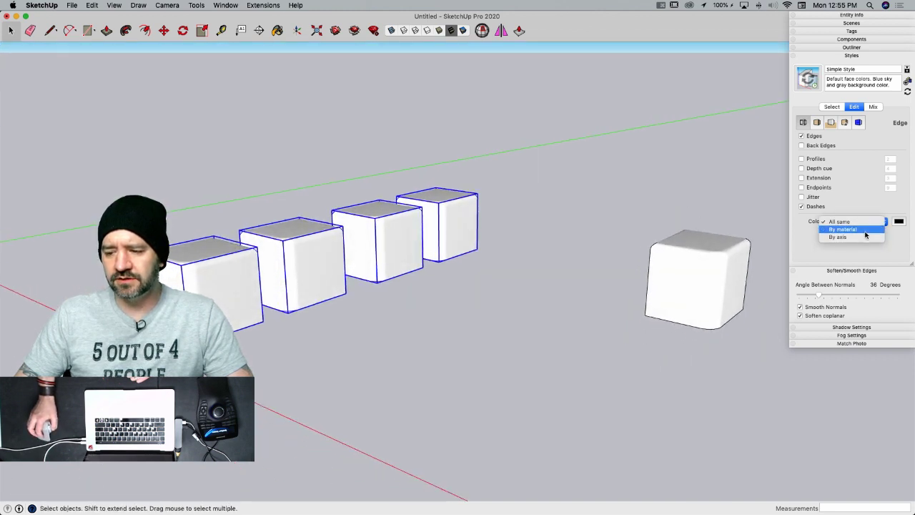
left_click(867, 229)
- Open the separate rounded cube for editing, select all its geometry, and restrict the selection to edges only
scroll(765, 320, "up", 3)
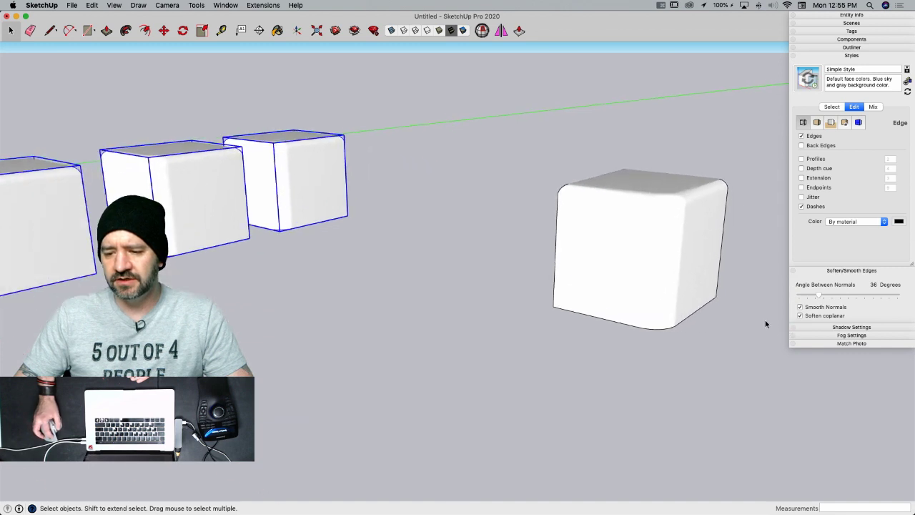
left_click_drag(537, 131, 768, 404)
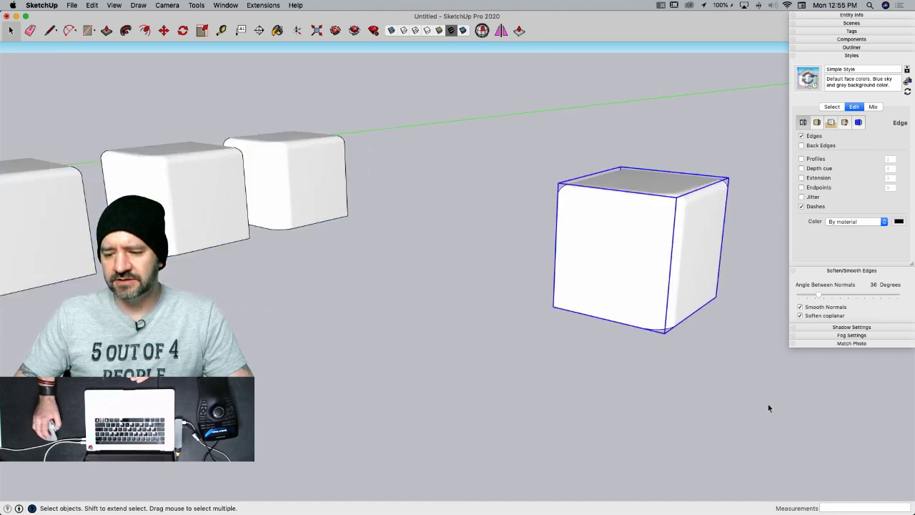
double_click(637, 324)
left_click_drag(512, 147, 740, 387)
right_click(639, 322)
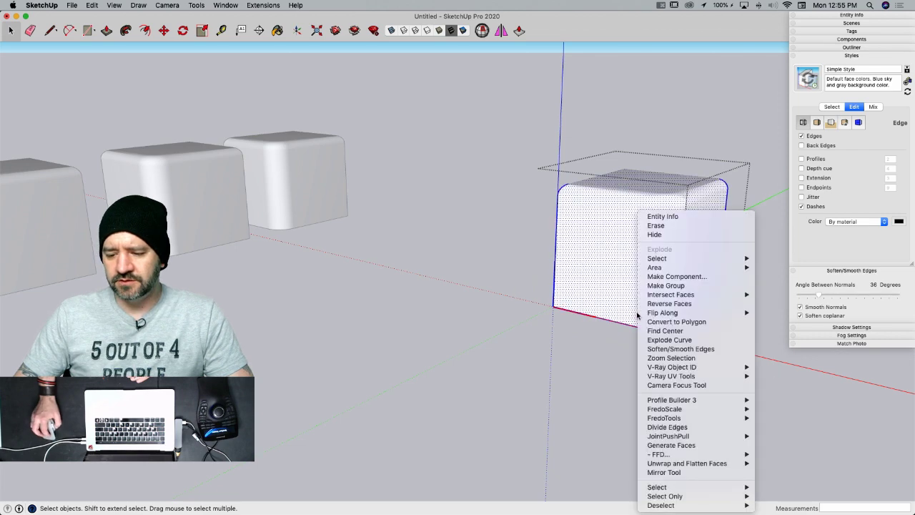
mouse_move(698, 490)
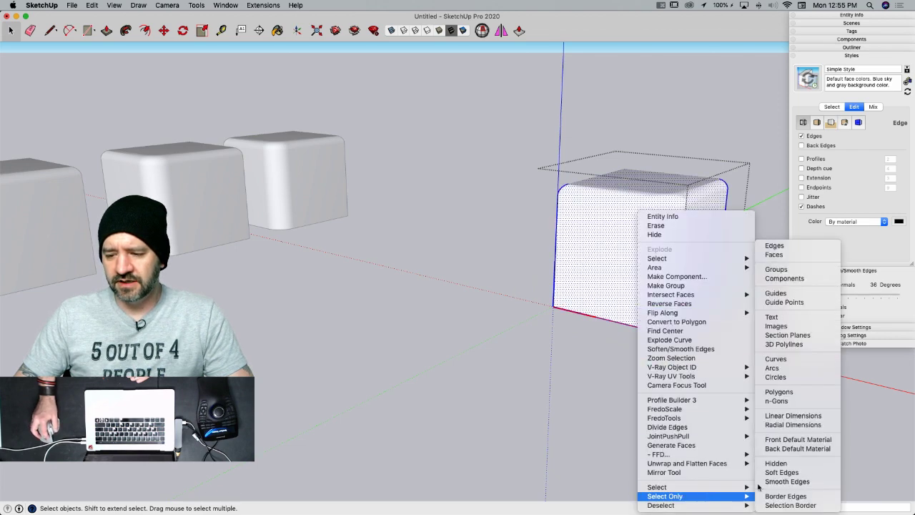
- Paint the cube's selected edges pure red, then leave the component and close the color picker
key("b")
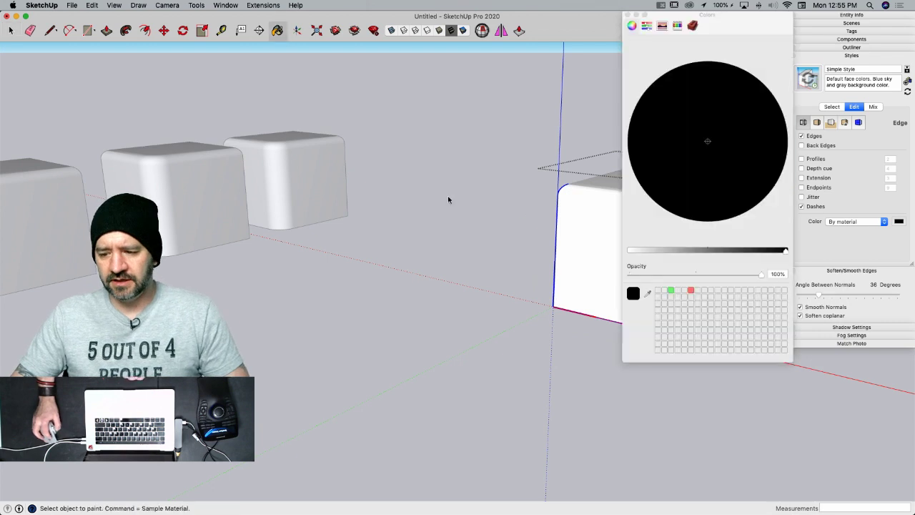
left_click_drag(785, 254, 536, 241)
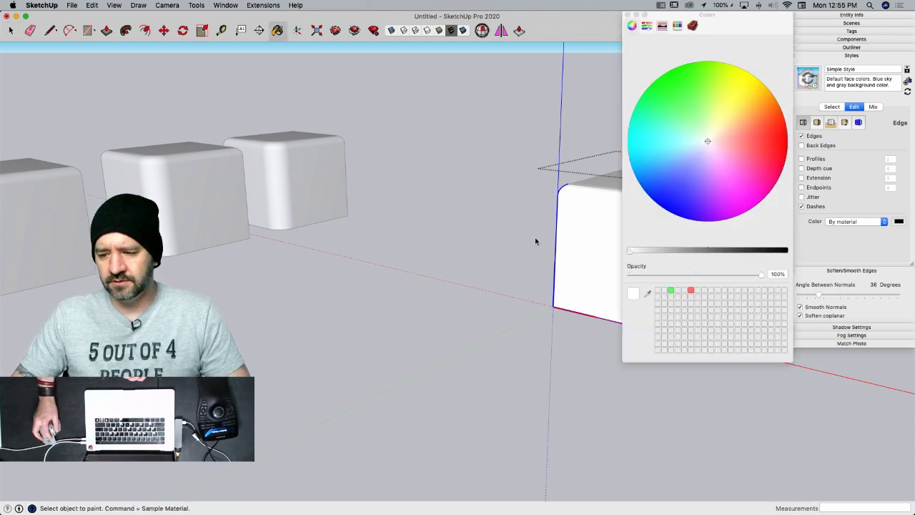
left_click(756, 130)
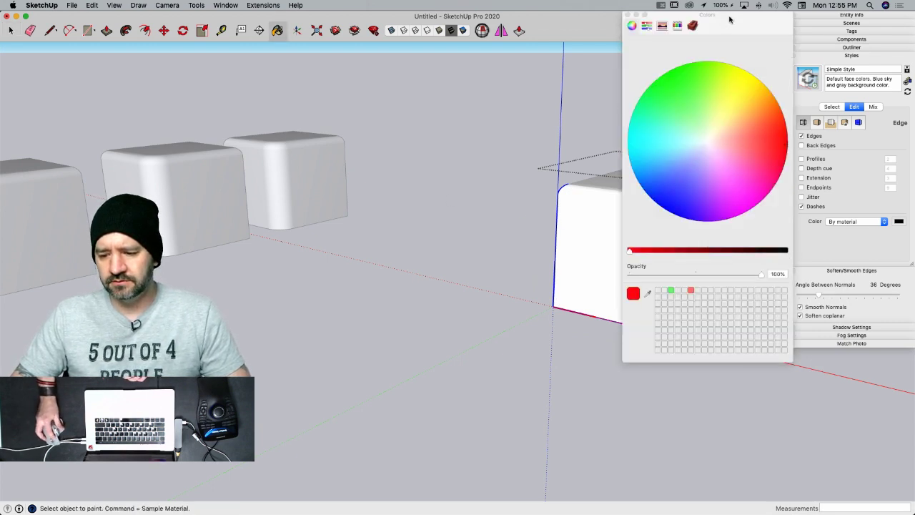
left_click_drag(729, 16, 186, 218)
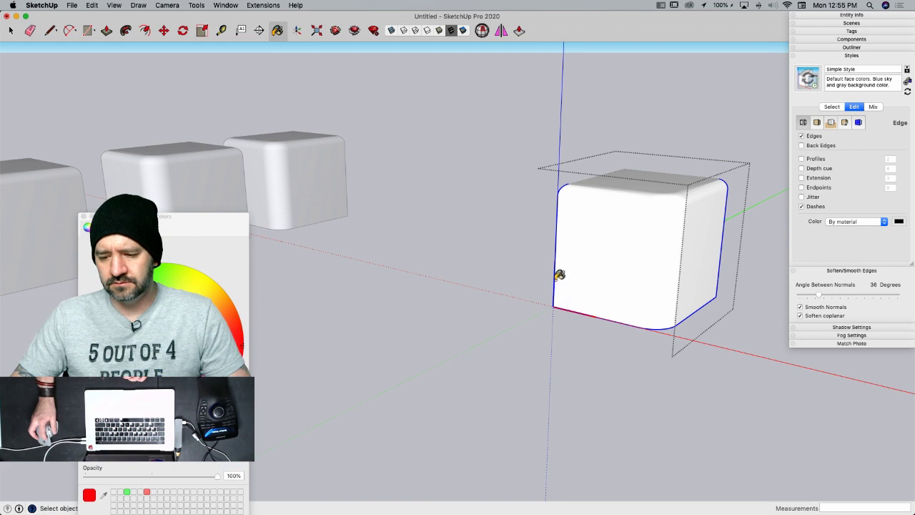
key("space")
left_click(523, 309)
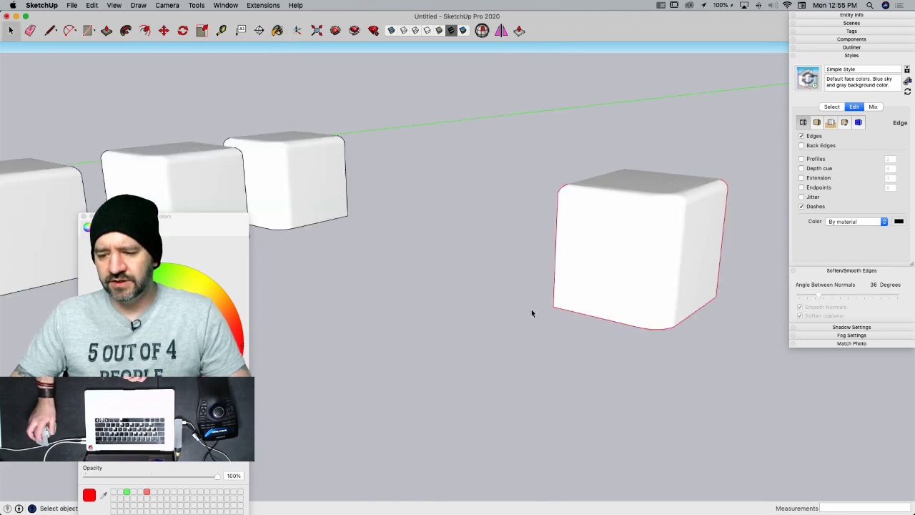
scroll(707, 255, "up", 3)
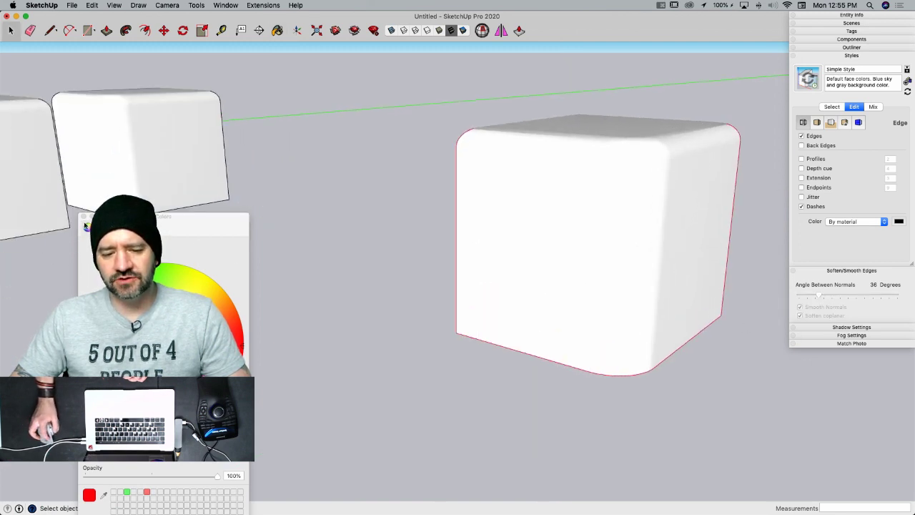
left_click(83, 216)
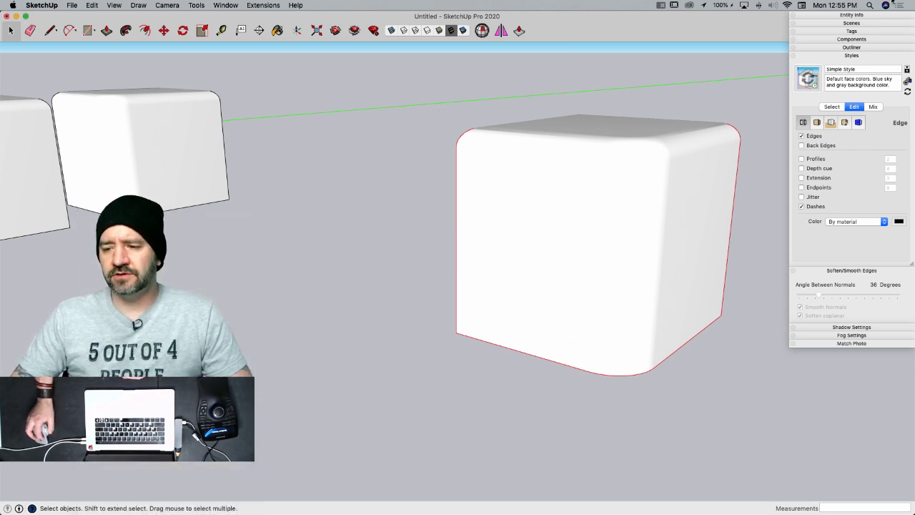
- Examine the dash styles available for the Untagged tag, leaving it on Default
left_click(863, 30)
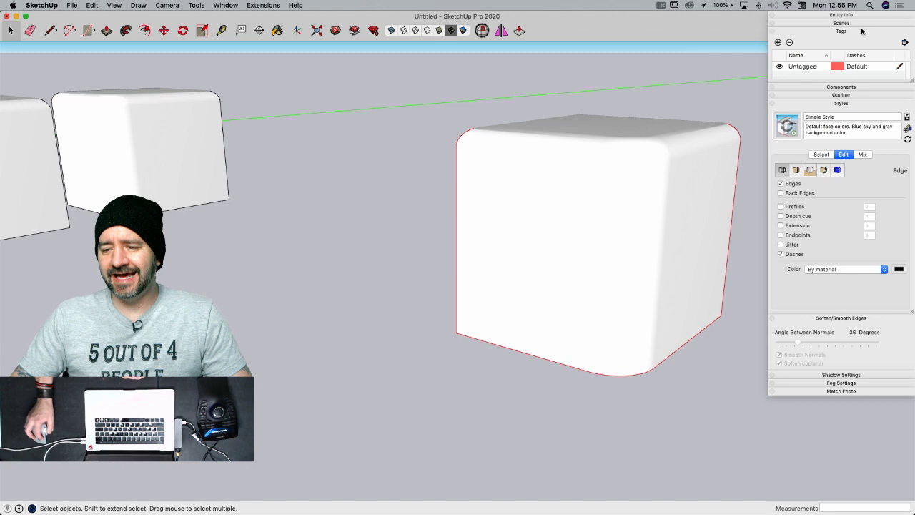
left_click(858, 66)
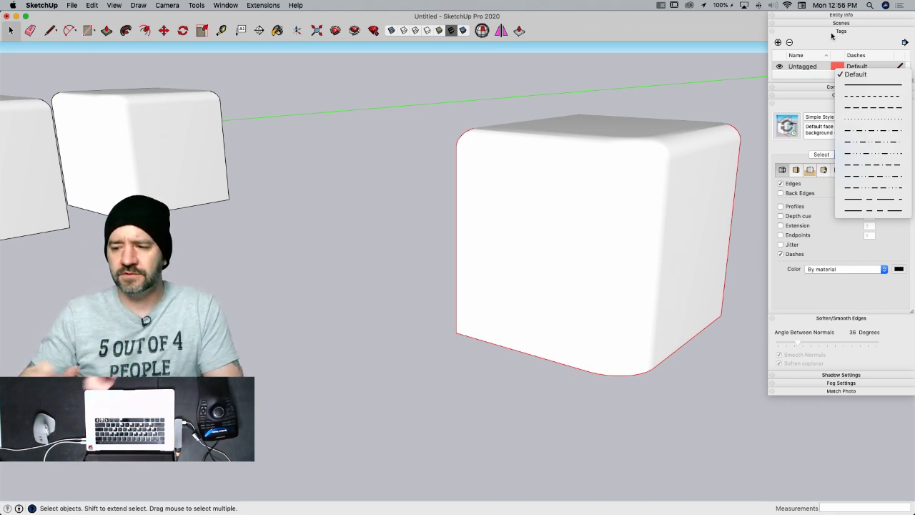
left_click(644, 102)
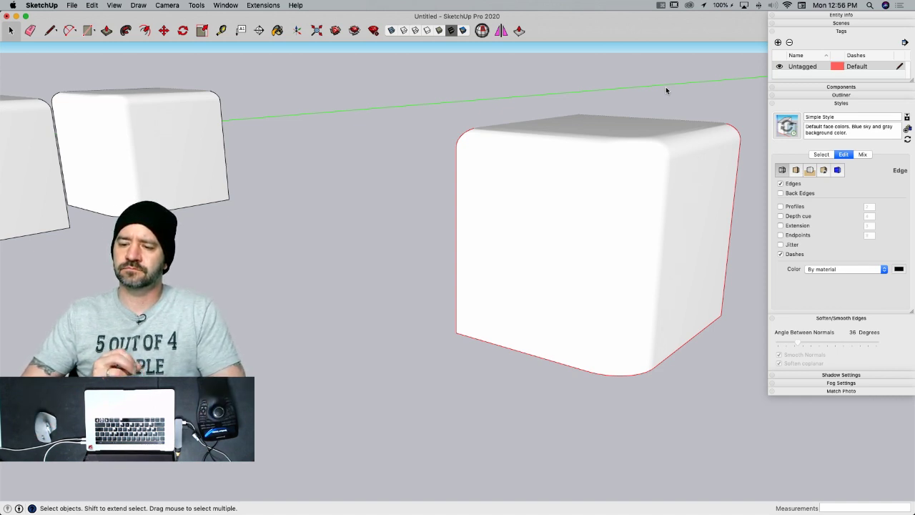
- Move the separate red-edged cube up about 3' along the blue axis
mouse_move(666, 86)
middle_mouse_down()
mouse_move(616, 205)
mouse_move(517, 298)
middle_mouse_up()
left_click(518, 299)
key("m")
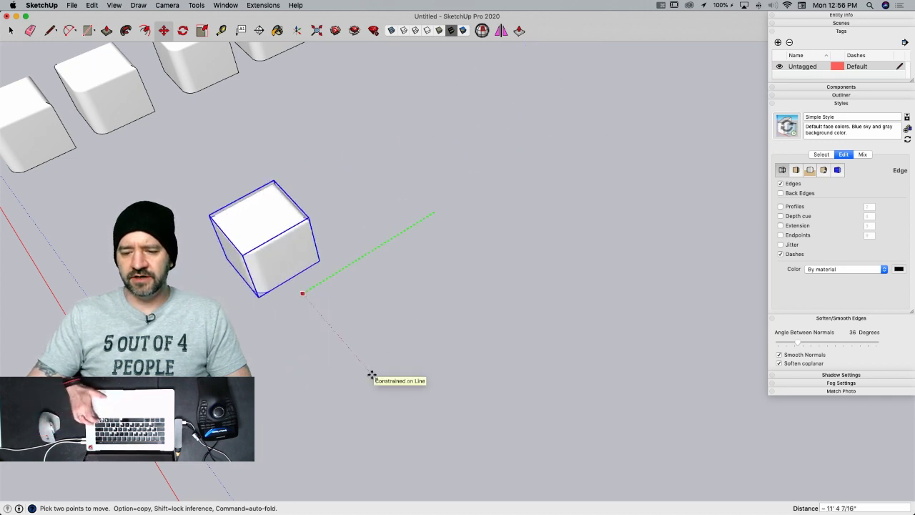
key("Right")
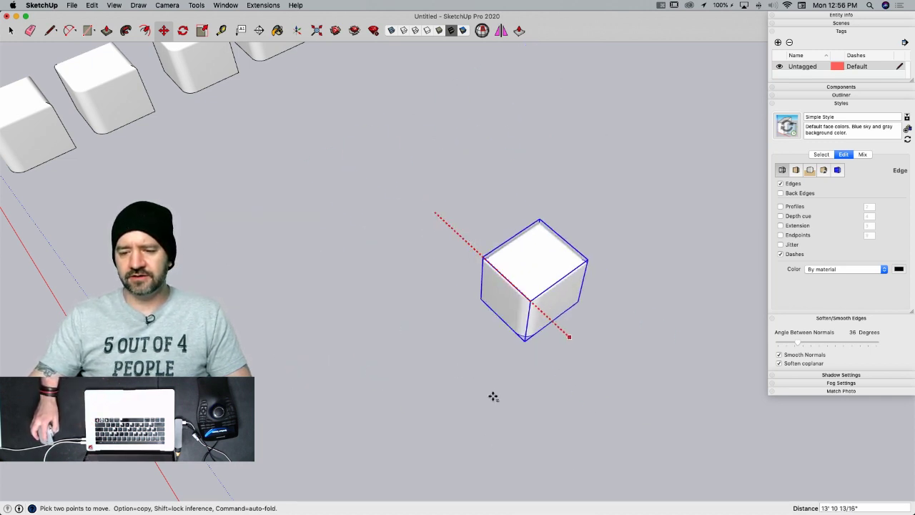
middle_click_drag(479, 379, 535, 214)
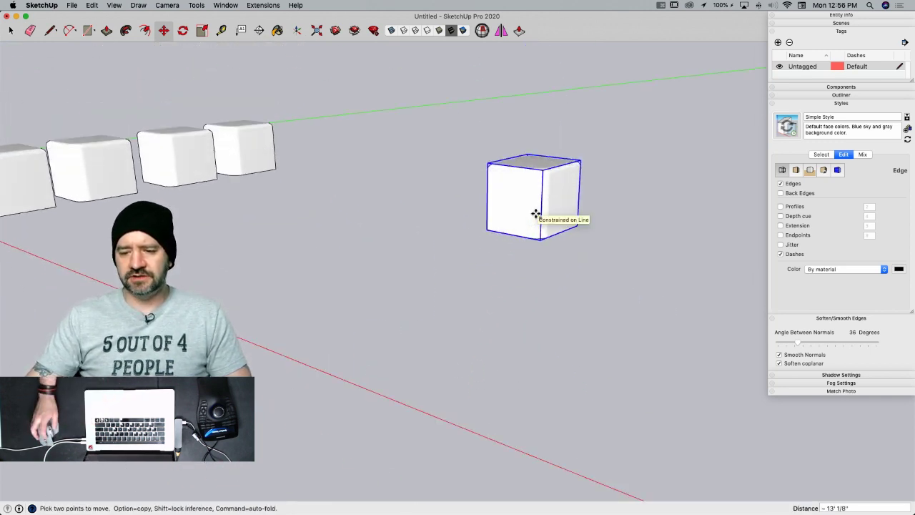
key("Up")
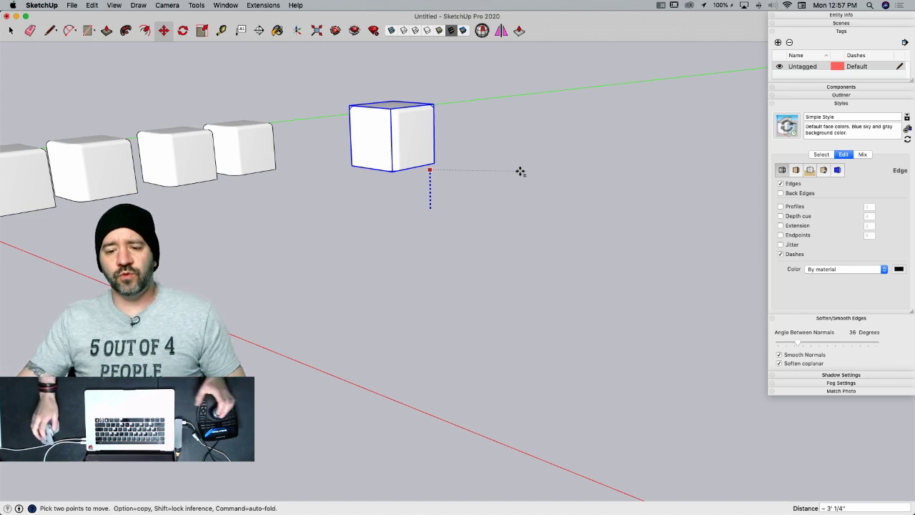
left_click(521, 171)
key("space")
middle_click_drag(438, 213, 398, 243)
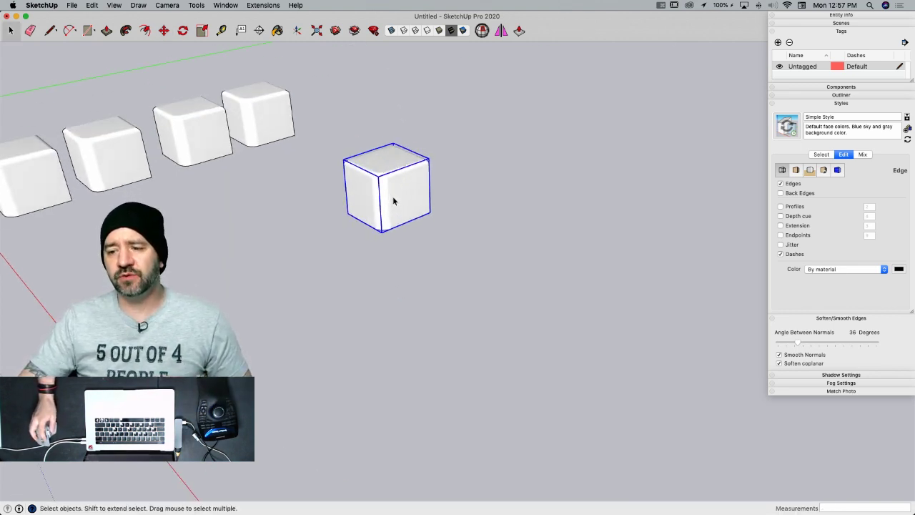
- Examine the selected cube's entity info, its advanced attributes and the model's classification settings
left_click(869, 15)
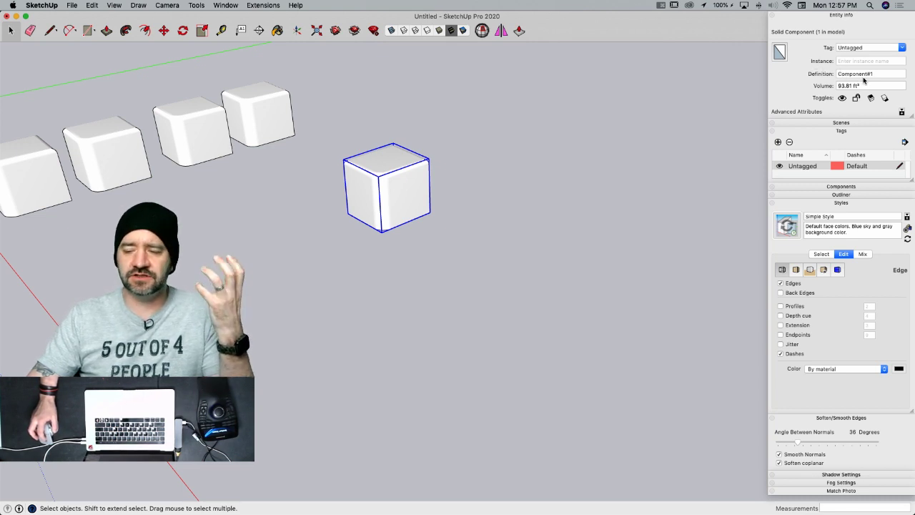
left_click(903, 112)
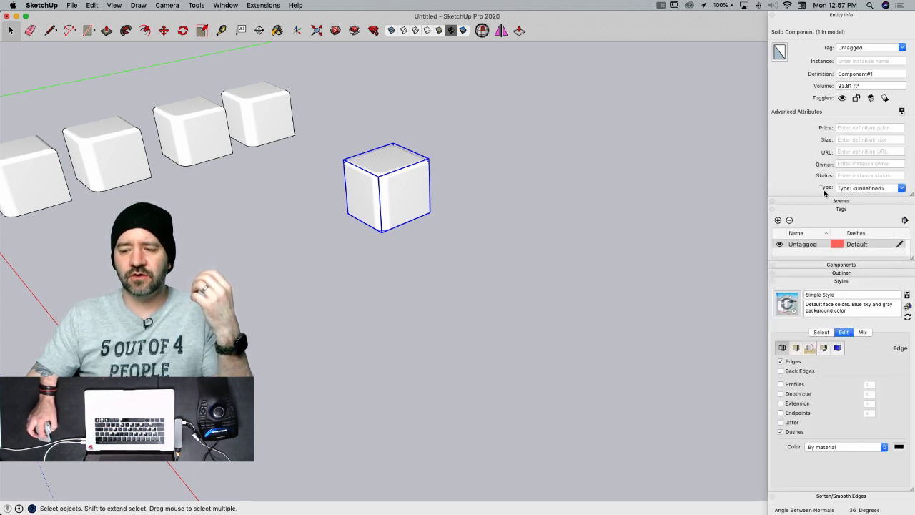
left_click(874, 188)
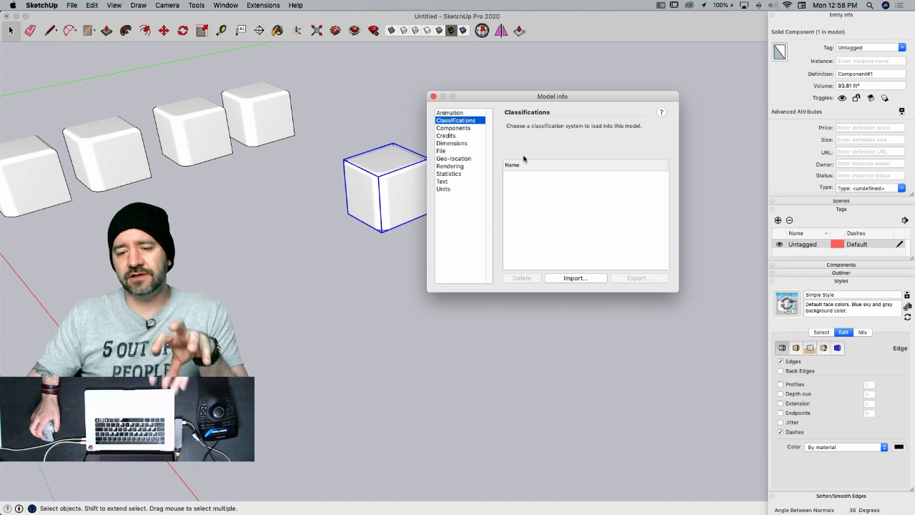
left_click(433, 97)
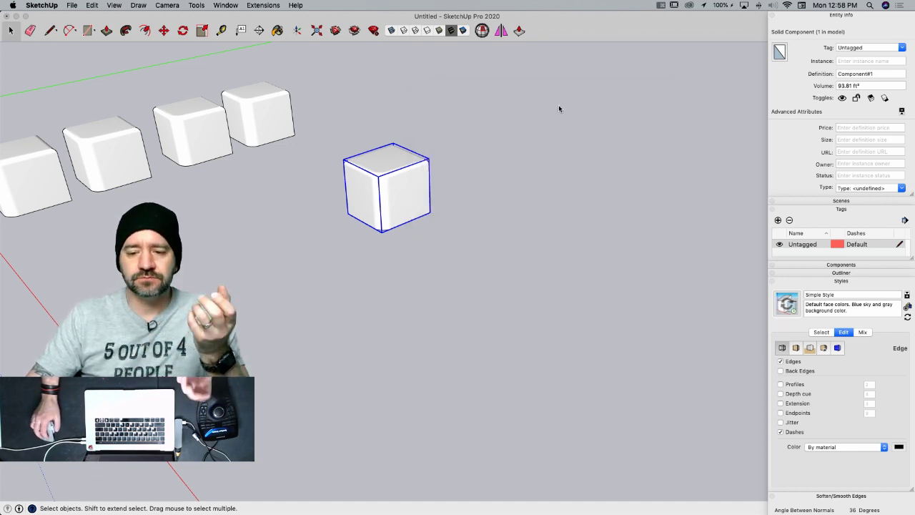
- Add a custom dynamic component attribute named Phase to the selected cube
right_click(369, 166)
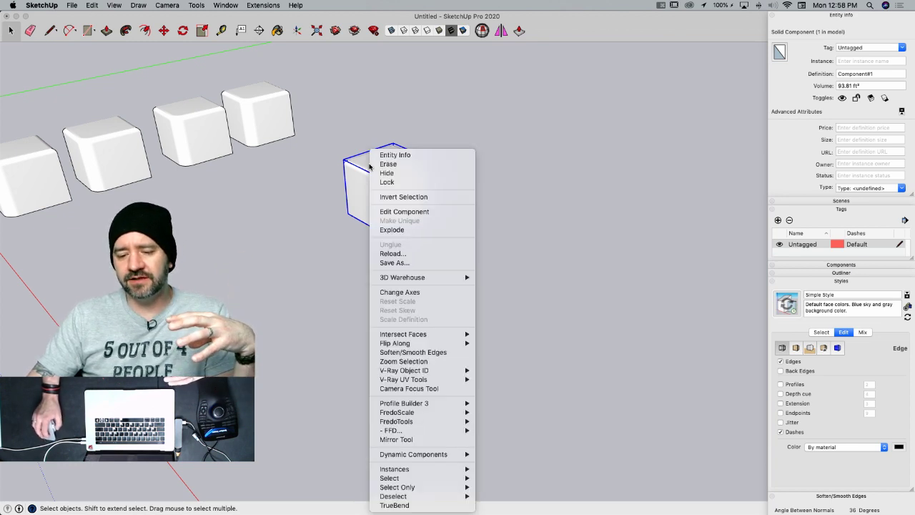
mouse_move(437, 458)
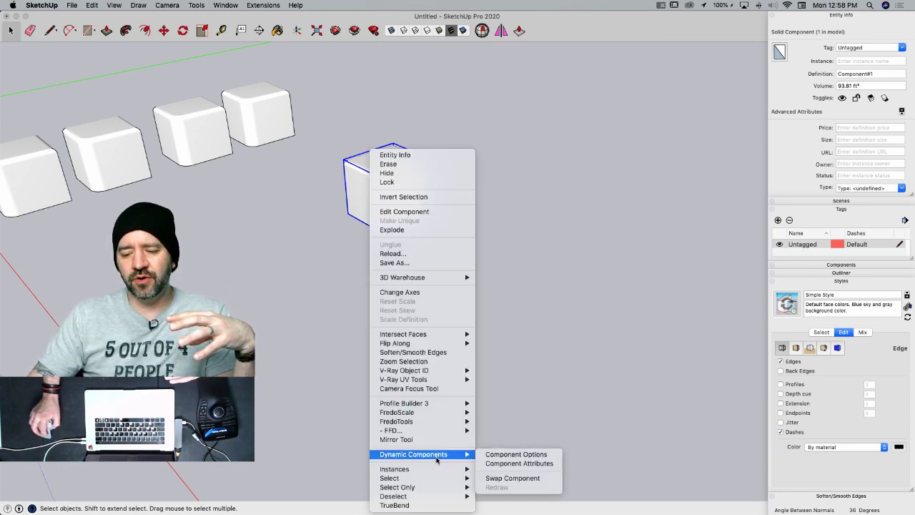
left_click(520, 465)
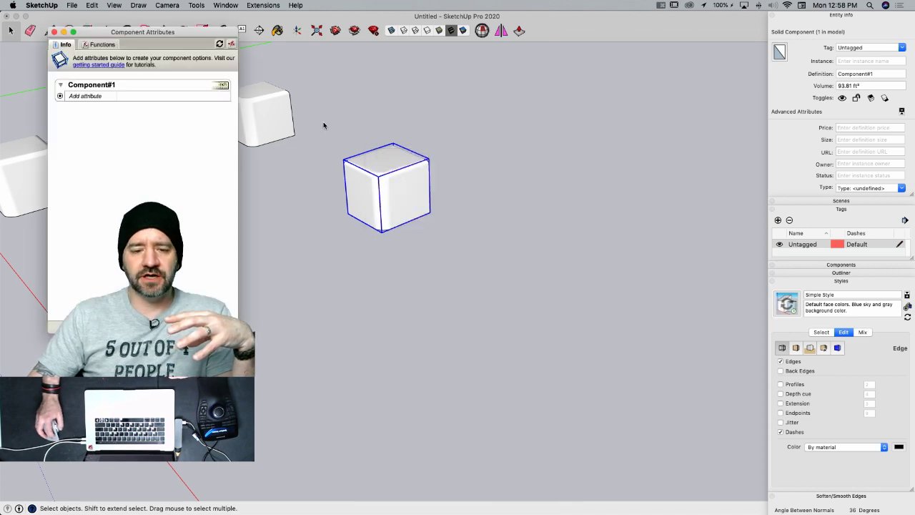
left_click(60, 96)
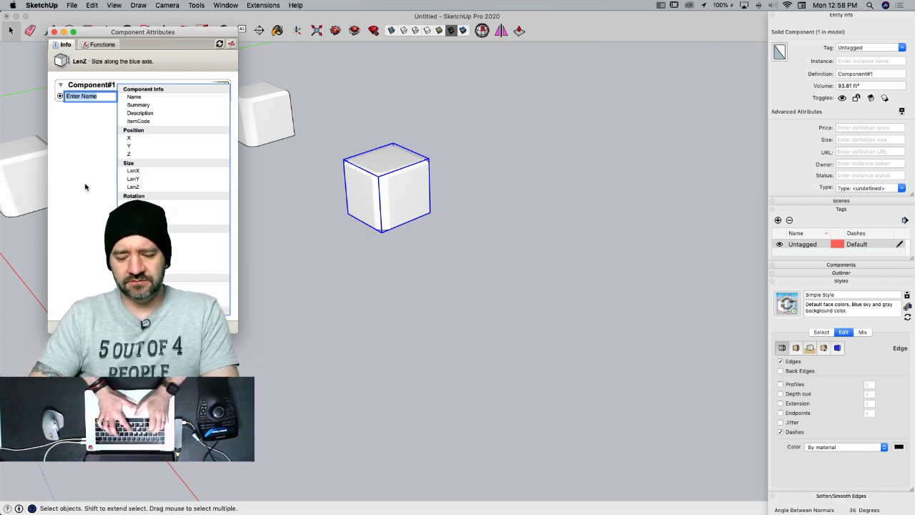
type("Pha")
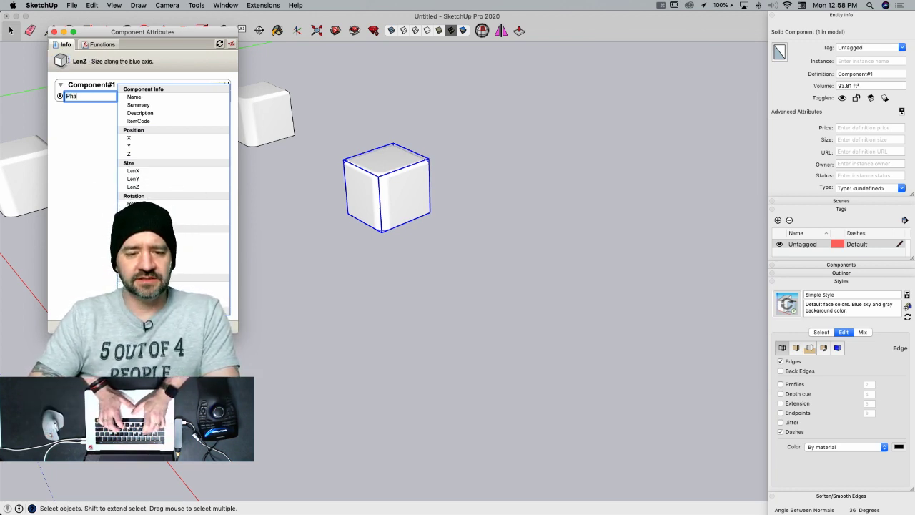
type("se")
key("Return")
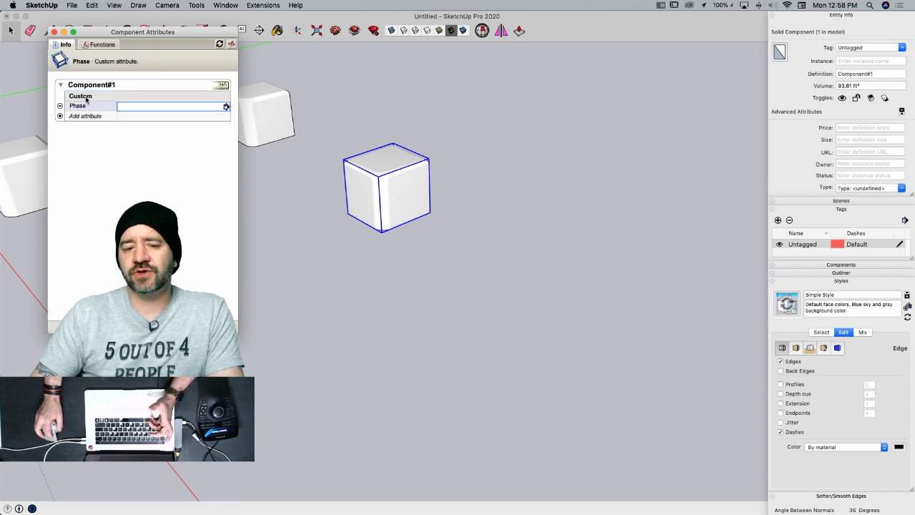
- Set the cube's Phase attribute to Two and move the Component Attributes window beside the cube
left_click(142, 107)
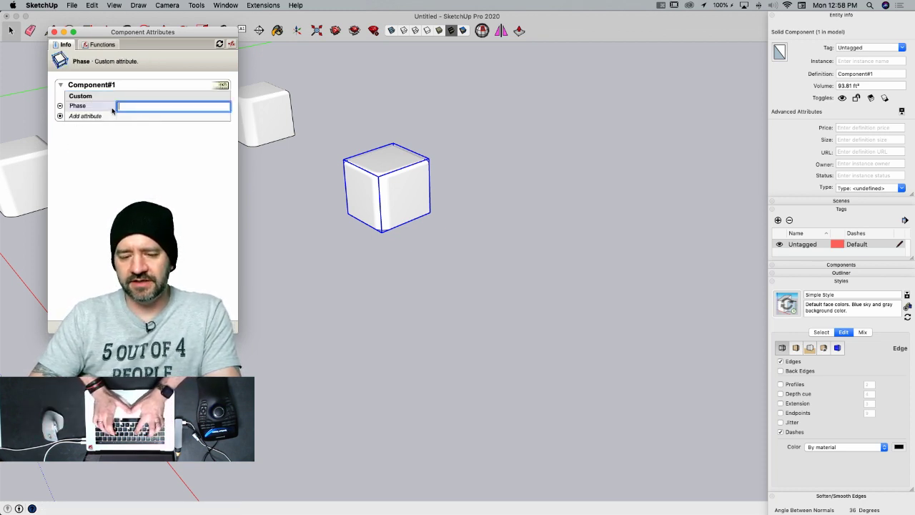
type("Two")
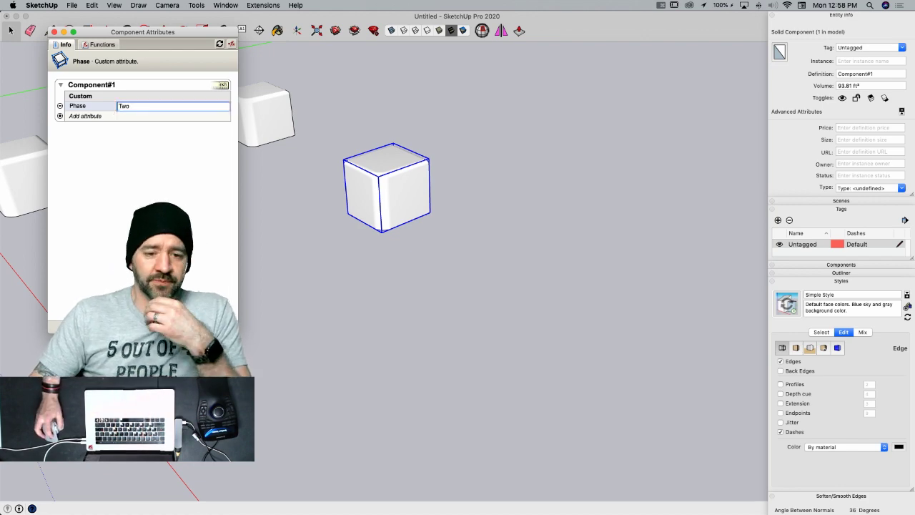
key("Return")
left_click_drag(138, 32, 541, 89)
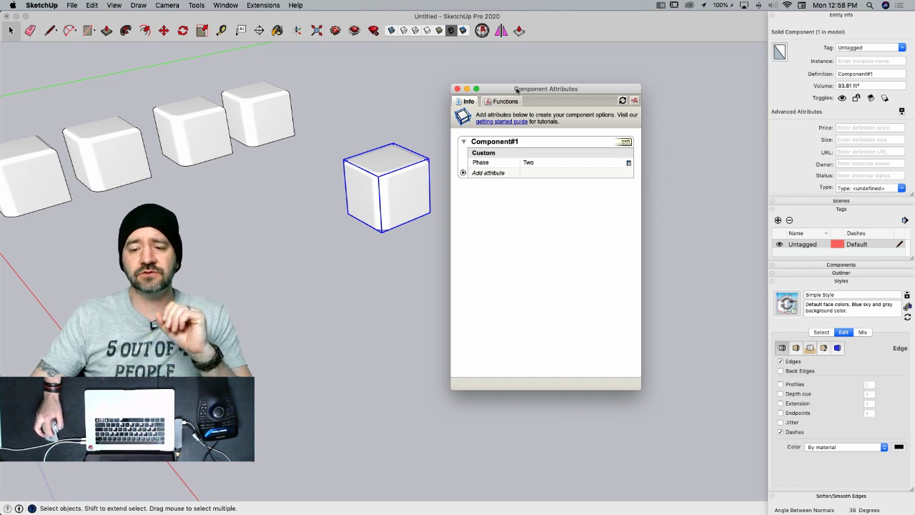
- Close the Component Attributes window, collapse the Styles settings and rearrange the panels so the tag list shows more rows
left_click(457, 89)
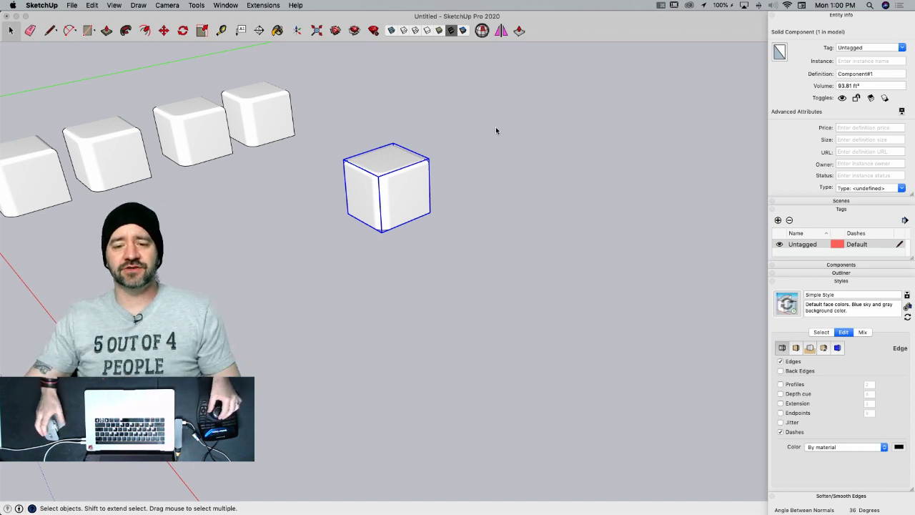
middle_click_drag(495, 131, 325, 164)
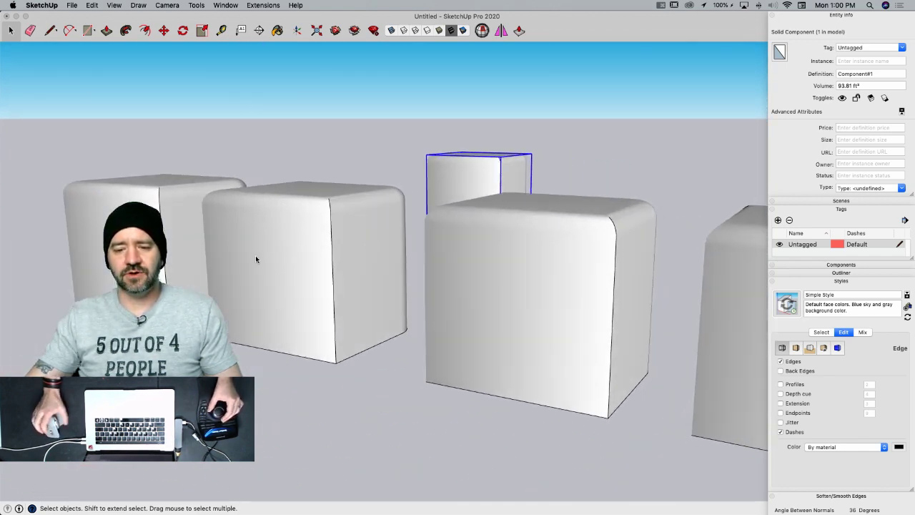
left_click(895, 281)
left_click_drag(914, 300, 914, 331)
left_click_drag(809, 18, 802, 49)
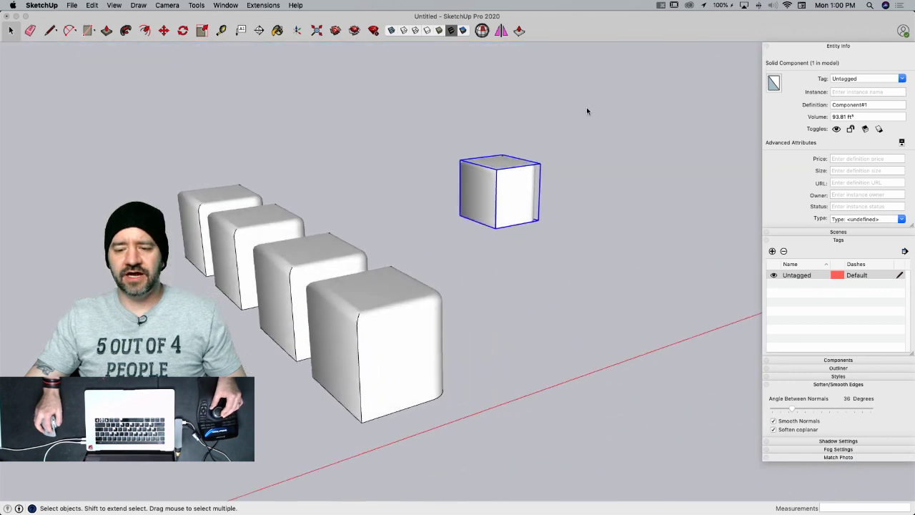
- Assign the tag One to the separate red-edged cube and the end cube of the row nearest to it
left_click_drag(548, 112, 303, 198)
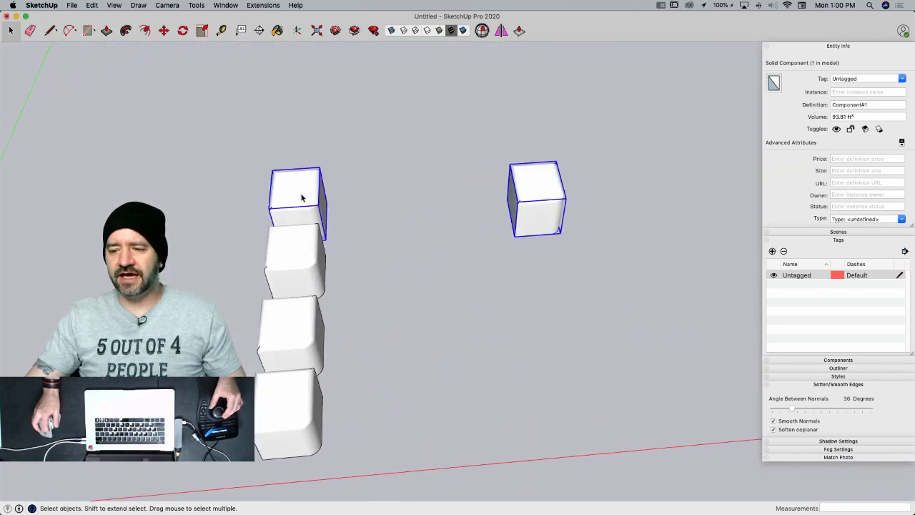
double_click(848, 79)
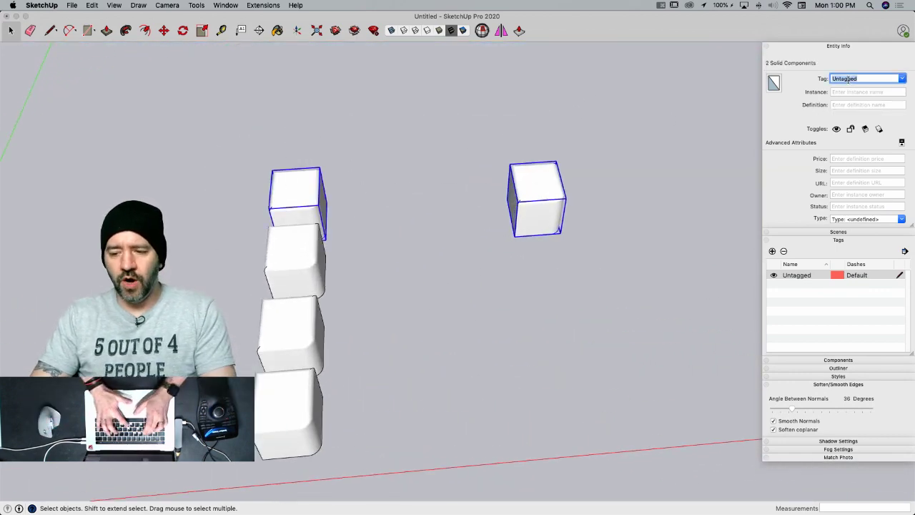
type("One")
key("Return")
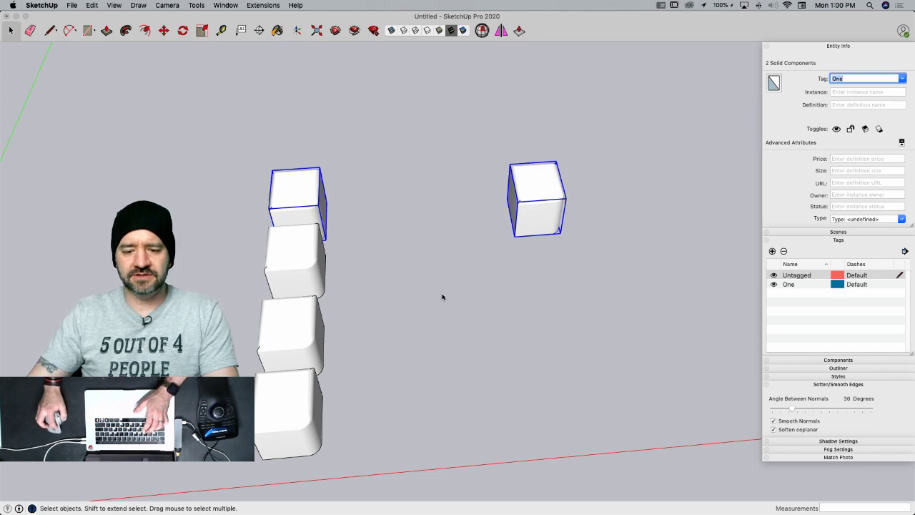
- Assign the tag Two to the remaining three cubes in the row
left_click_drag(367, 284, 256, 433)
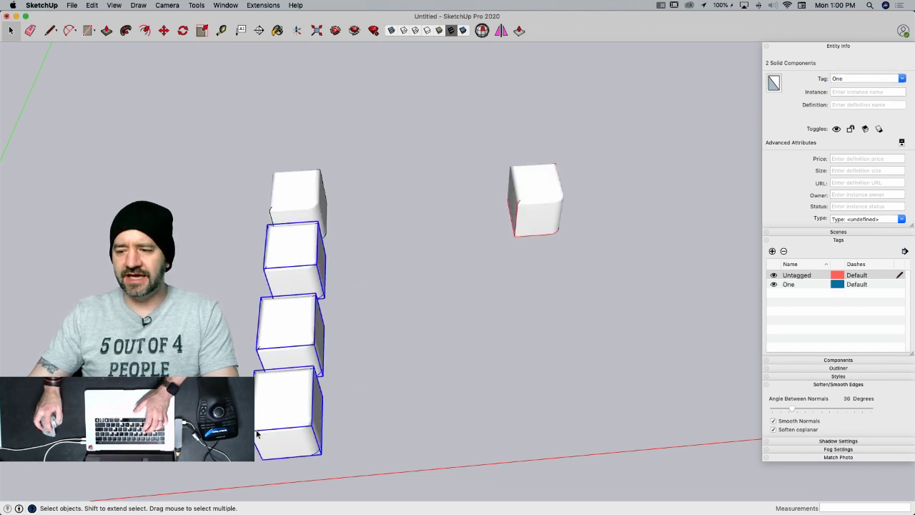
double_click(868, 78)
type("Two")
key("Return")
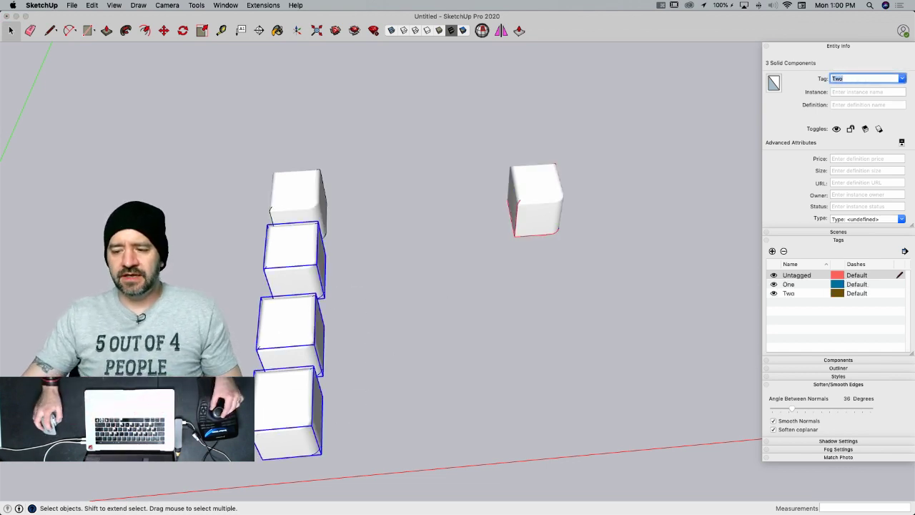
- Hide and show tags One and Two in turn to check which cubes each tag controls, leaving both visible
left_click(774, 285)
left_click(774, 285)
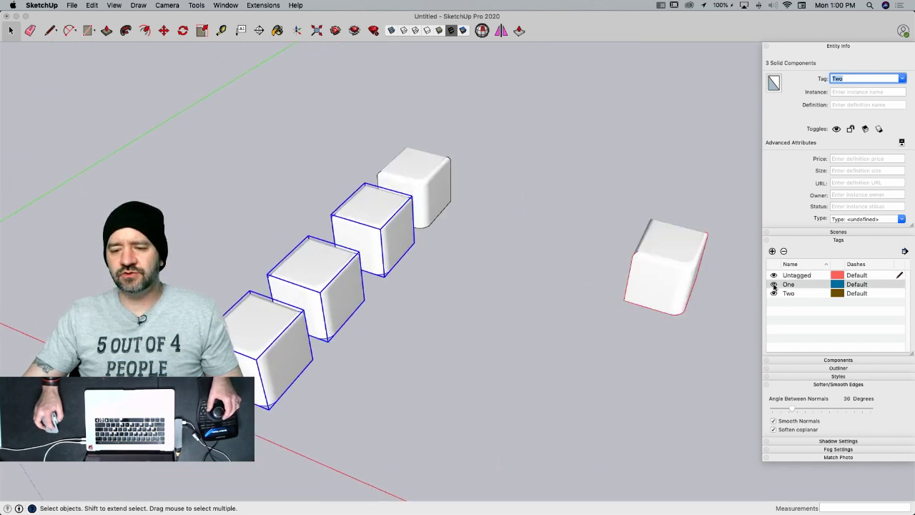
left_click(774, 293)
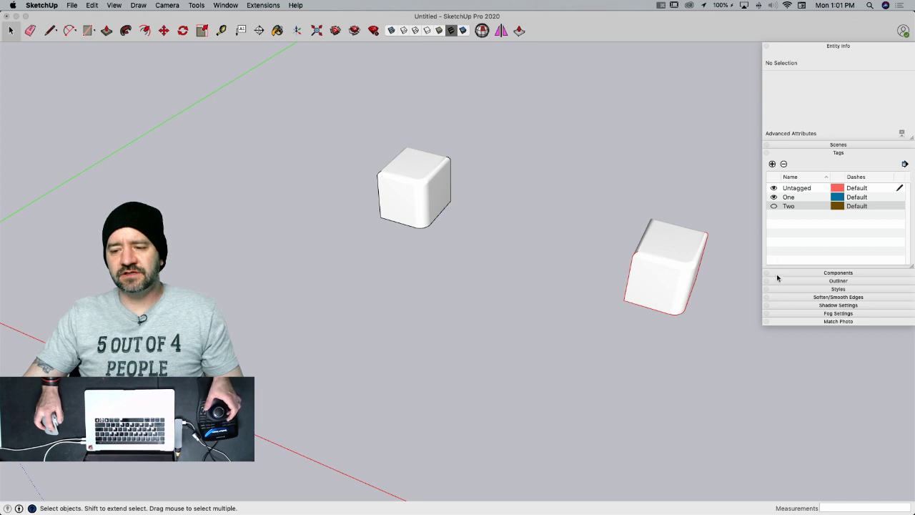
left_click(773, 206)
left_click(774, 196)
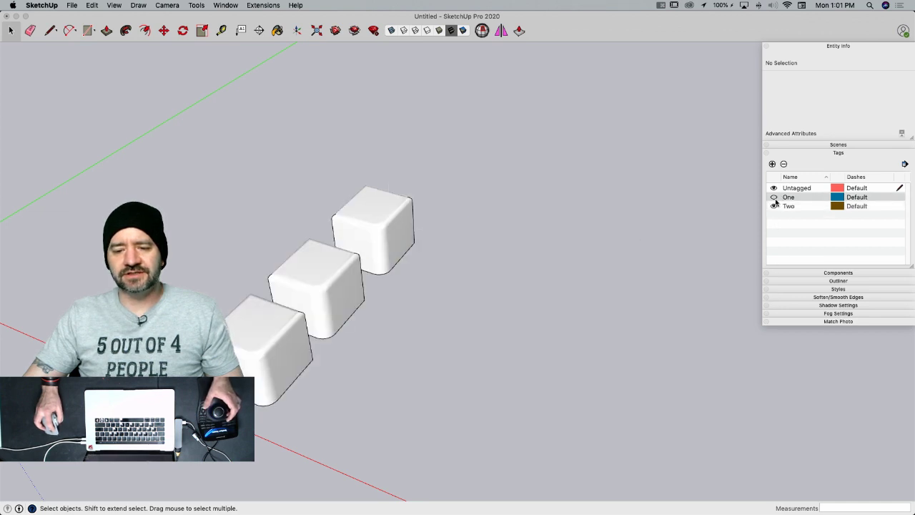
left_click(774, 197)
left_click(774, 206)
left_click(774, 206)
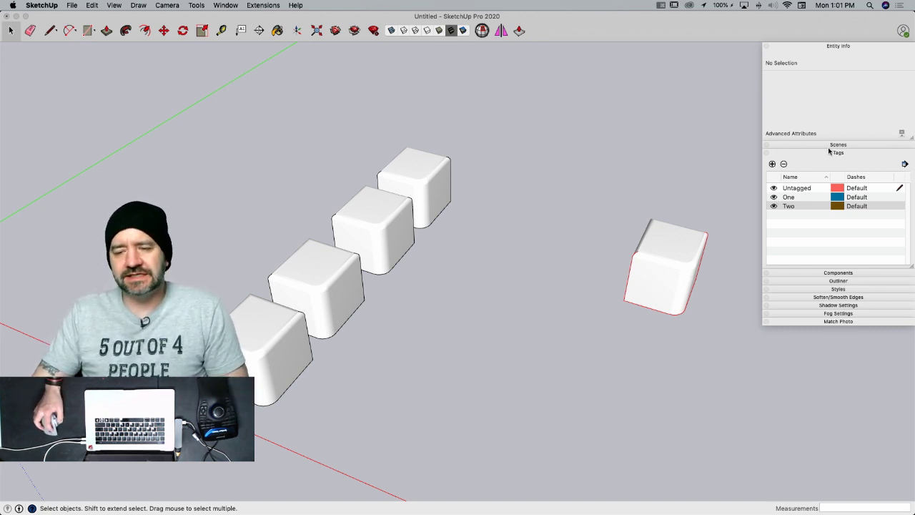
left_click(774, 197)
left_click(774, 197)
left_click(774, 206)
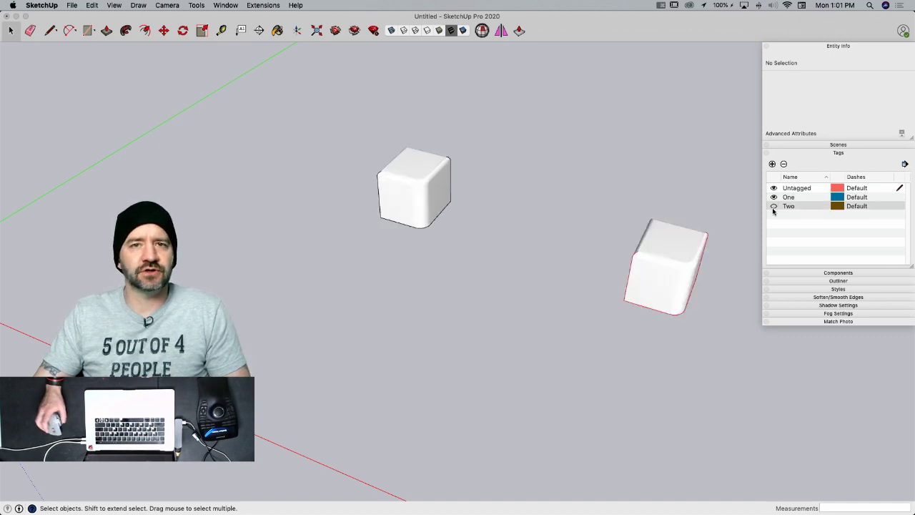
left_click(774, 205)
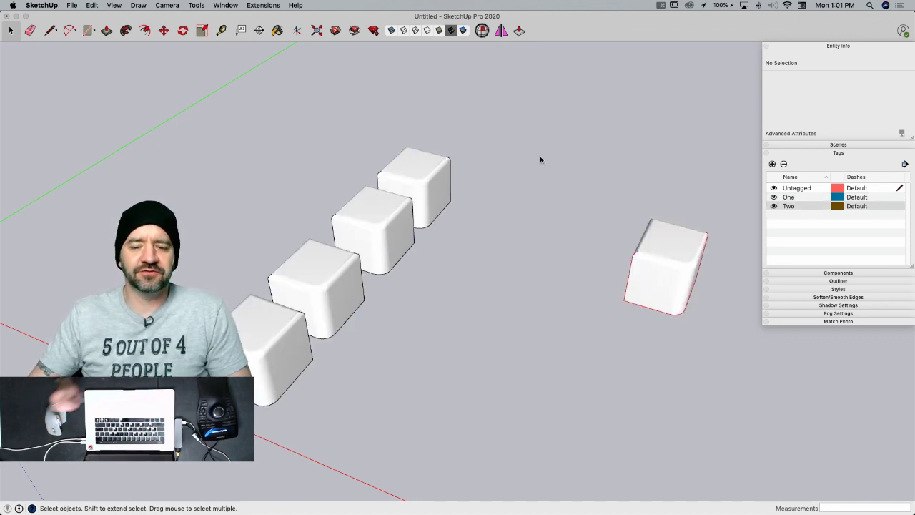
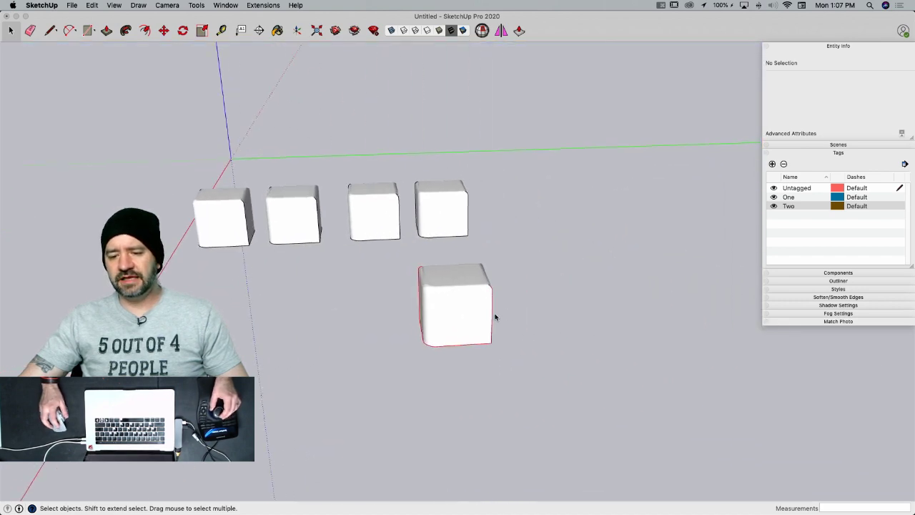
- Draw a rectangle of about 259 ft² on the ground beside the red-edged cube and select its face
mouse_move(480, 347)
middle_mouse_down()
mouse_move(322, 348)
mouse_move(281, 276)
middle_mouse_up()
key("r")
left_click(273, 254)
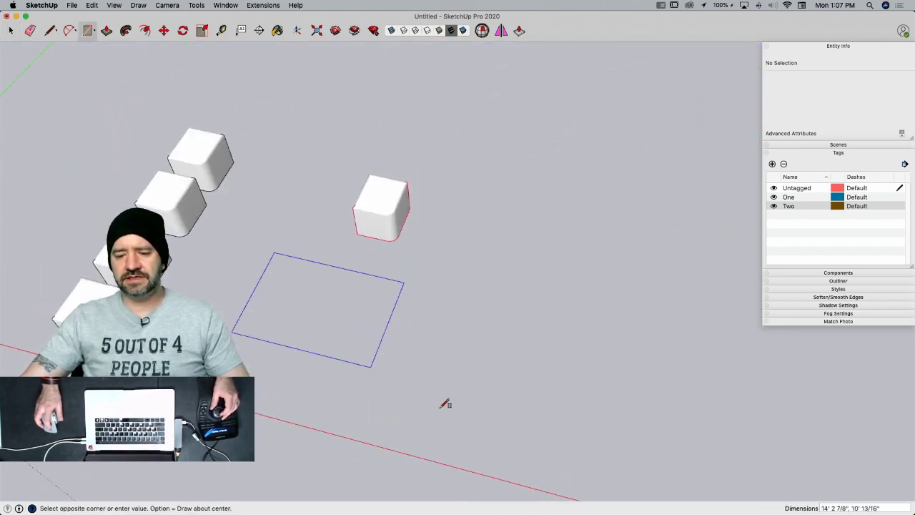
left_click(443, 402)
key("space")
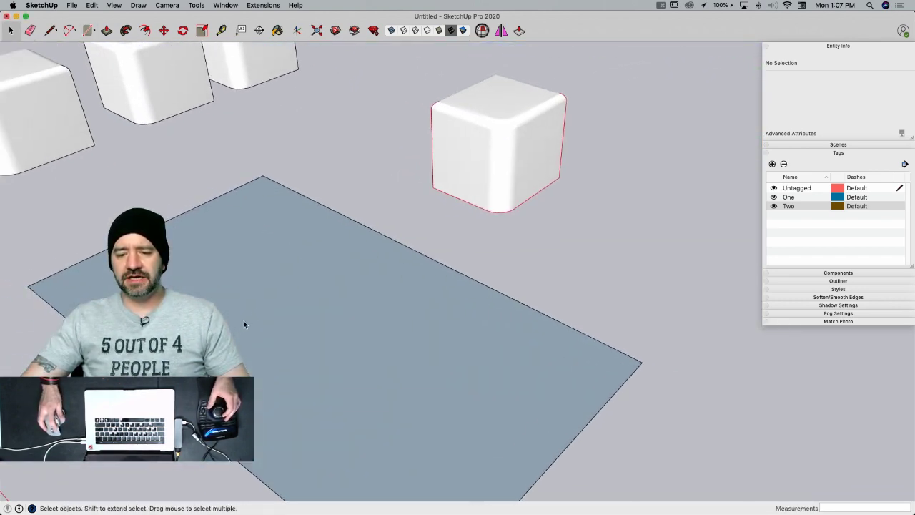
middle_click_drag(268, 248, 293, 239)
left_click(293, 239)
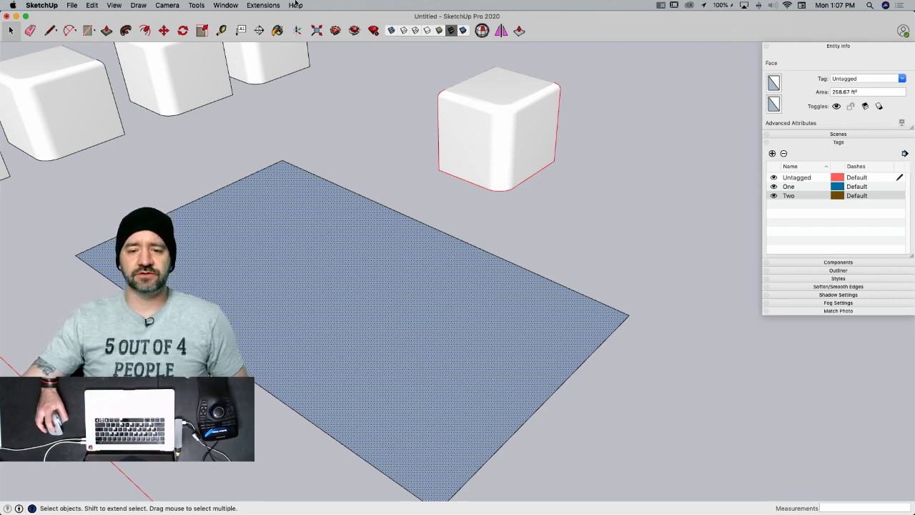
- Try the Fractional format for the model's measurement units and set the format to Decimal
left_click(253, 4)
mouse_move(225, 5)
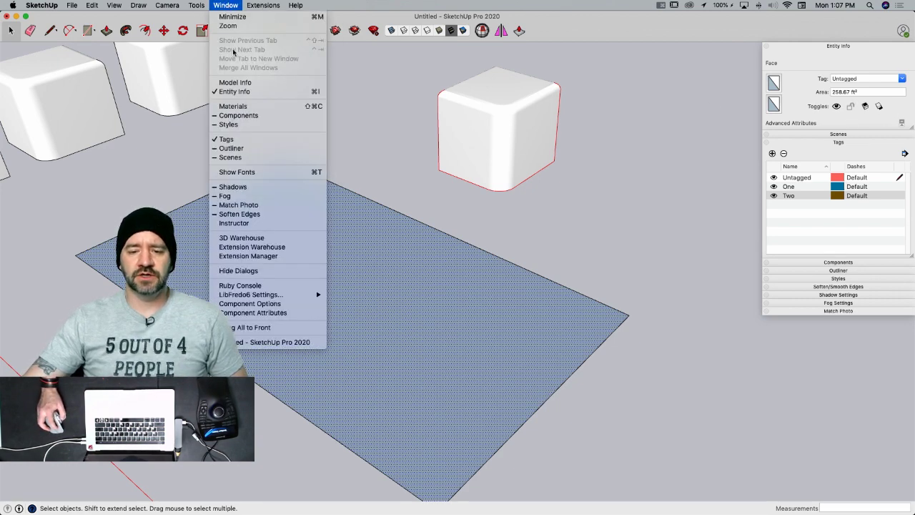
left_click(235, 82)
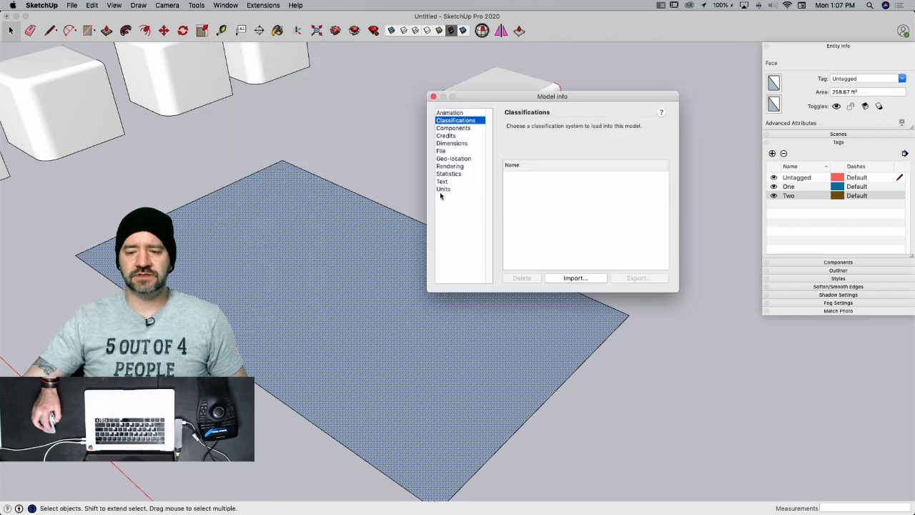
left_click(444, 188)
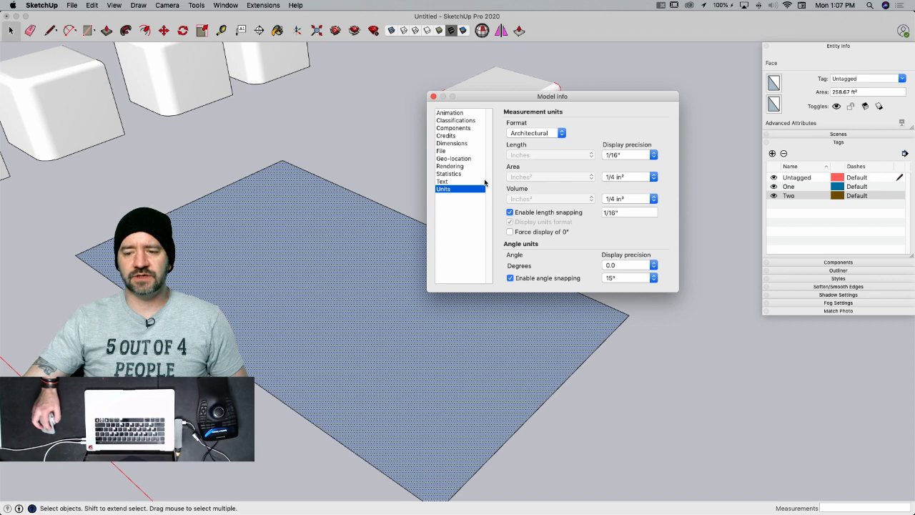
left_click(537, 134)
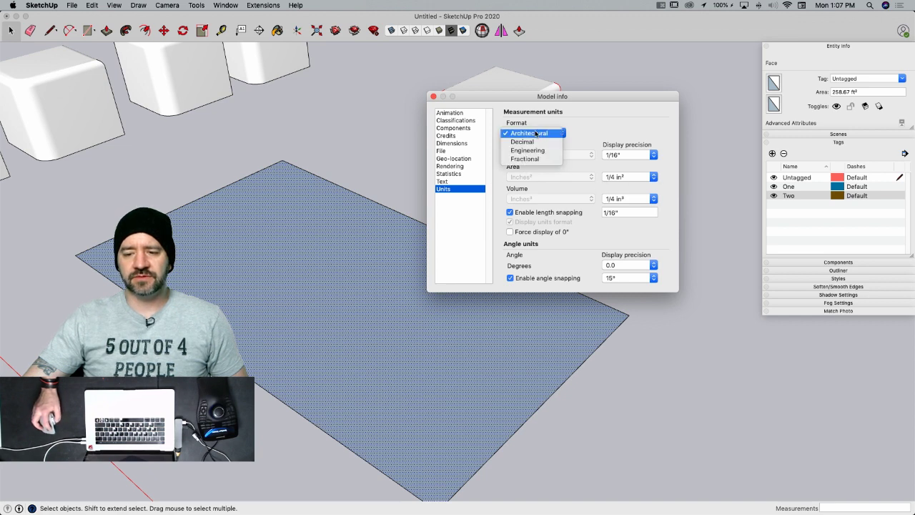
left_click(530, 158)
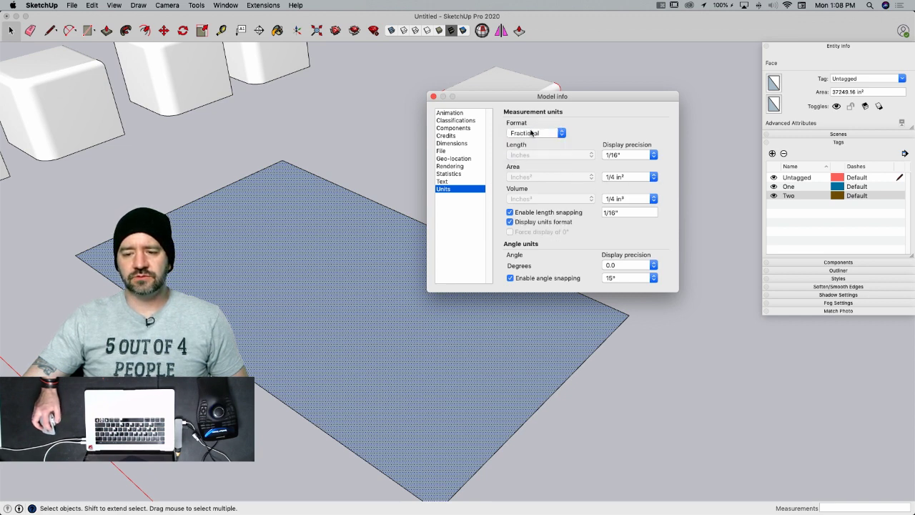
left_click(532, 134)
left_click(524, 116)
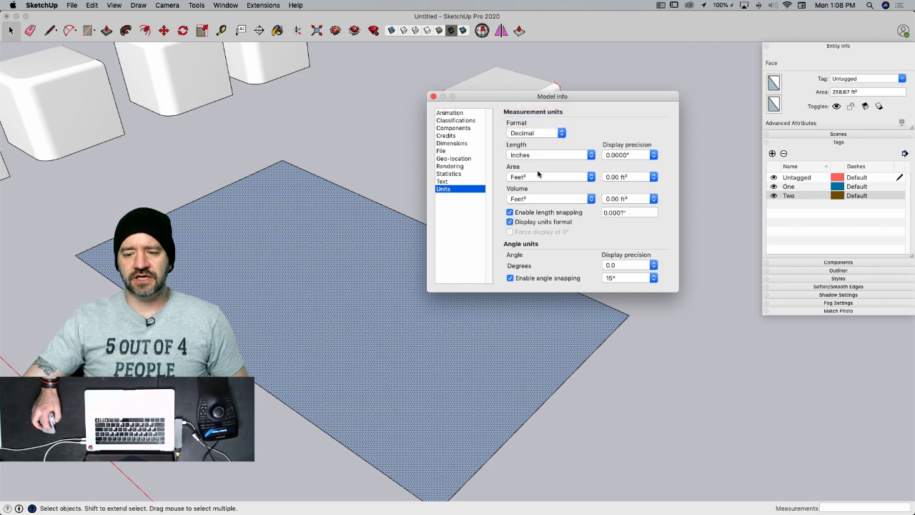
- Set the model's area unit to Meters² and close the model info
left_click(541, 177)
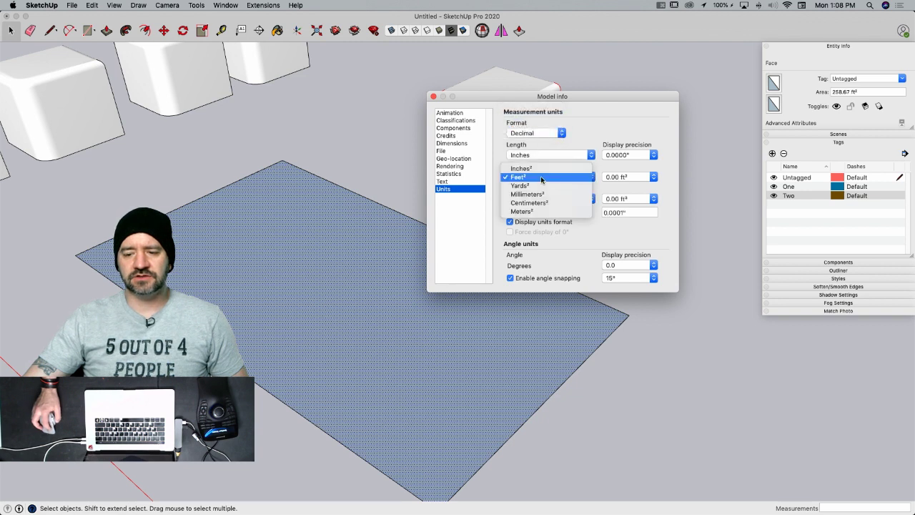
left_click(550, 213)
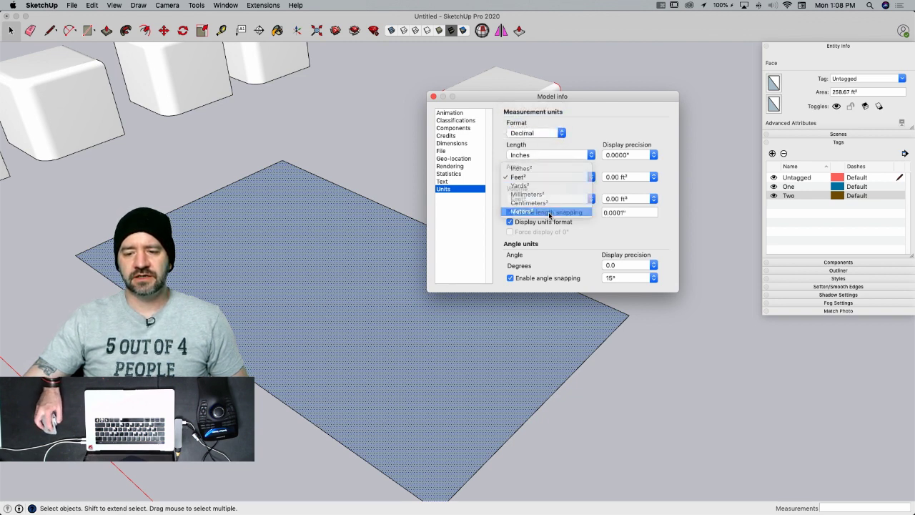
left_click(433, 96)
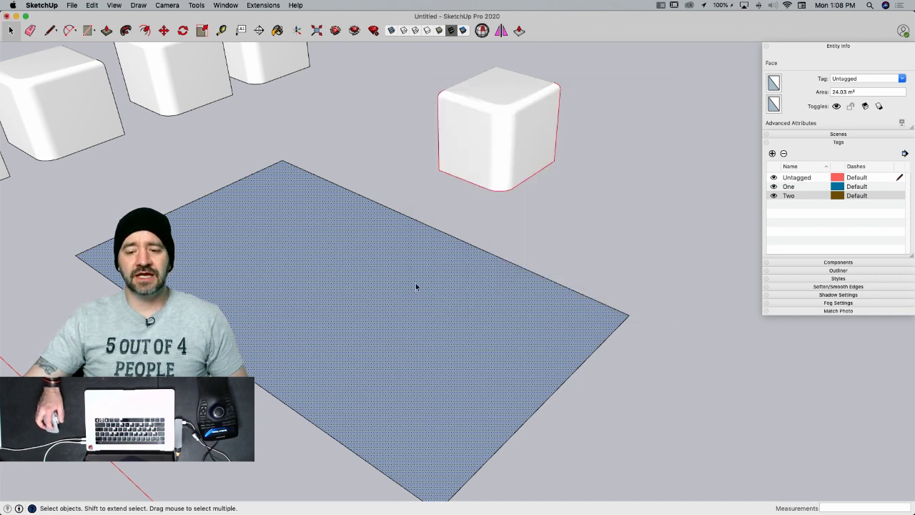
- Draw two smaller rectangles on the ground beside the large one, about 11.3 m² in total
mouse_move(409, 304)
middle_mouse_down()
mouse_move(526, 321)
mouse_move(544, 308)
middle_mouse_up()
key("r")
left_click(522, 255)
left_click(695, 373)
left_click(515, 126)
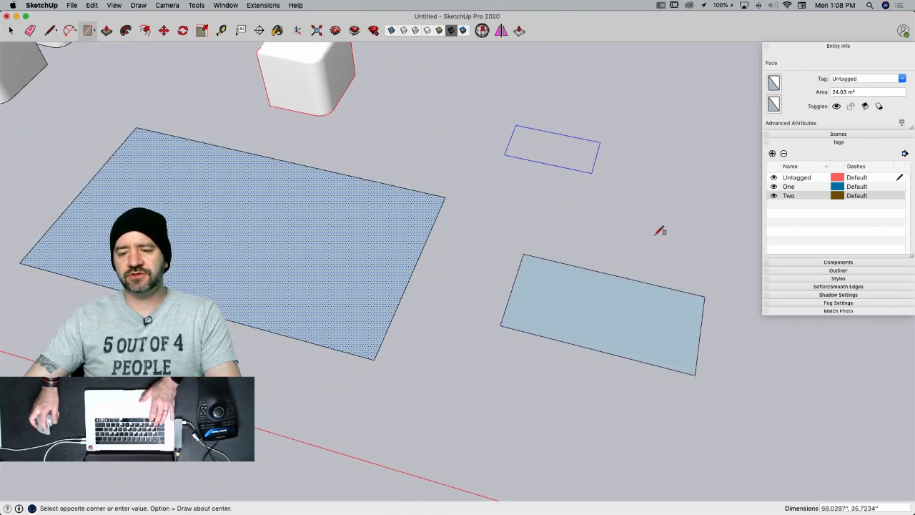
left_click(657, 232)
key("space")
- Examine the combined area of the three rectangle faces, comparing a faces-only selection with one that includes edges
left_click(585, 178)
left_click(598, 327, "shift")
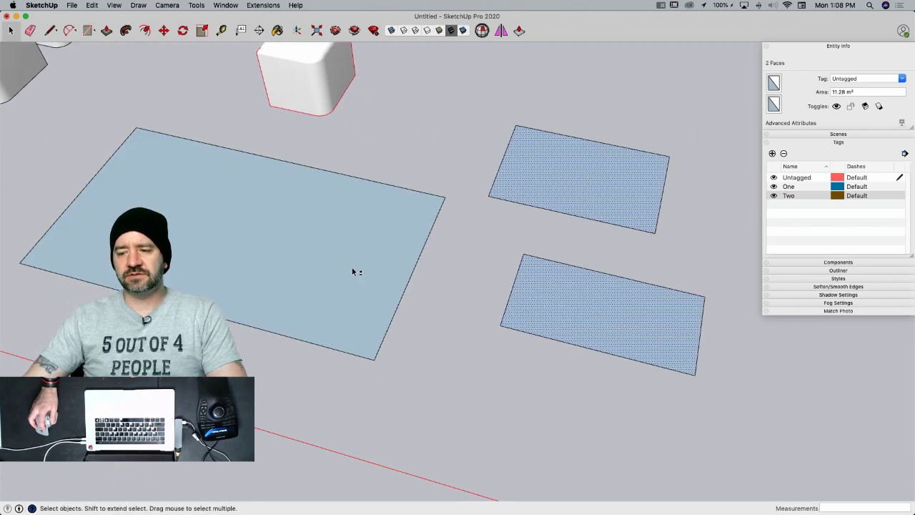
left_click(353, 271, "shift")
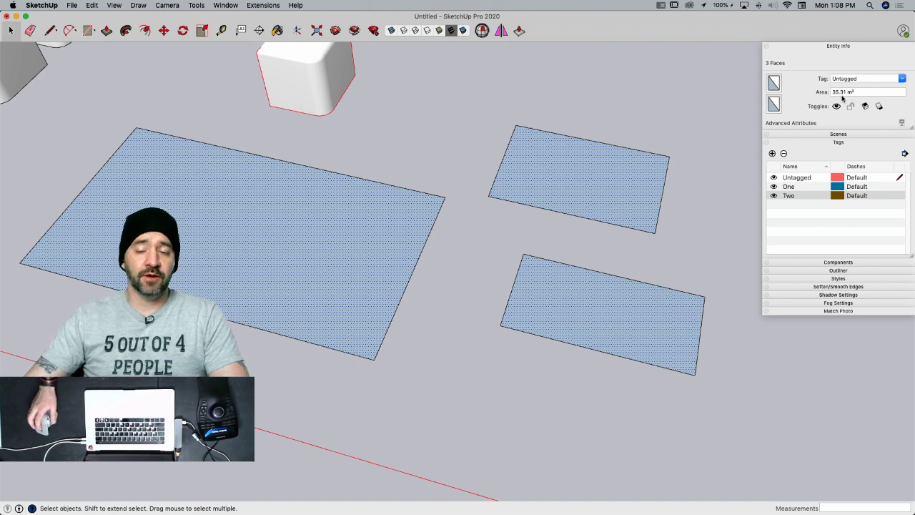
left_click_drag(637, 93, 404, 334)
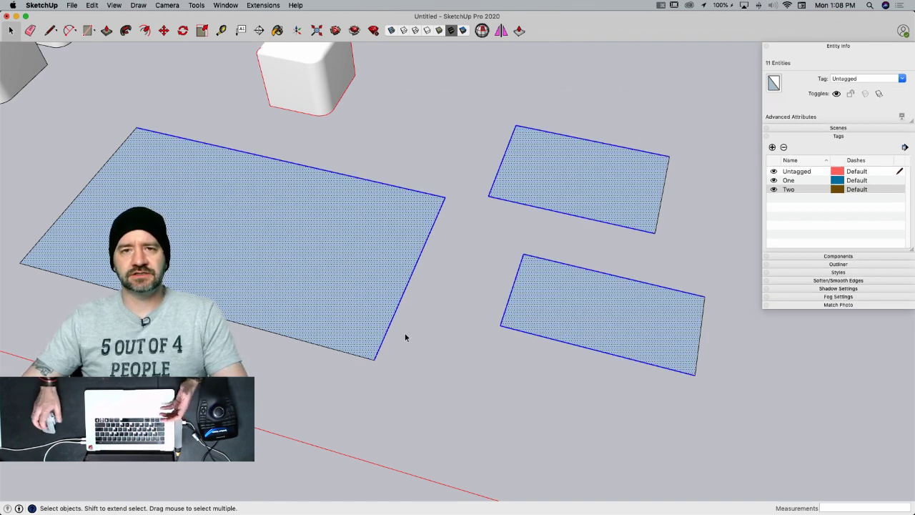
left_click(291, 241)
left_click(590, 182, "shift")
left_click(603, 304, "shift")
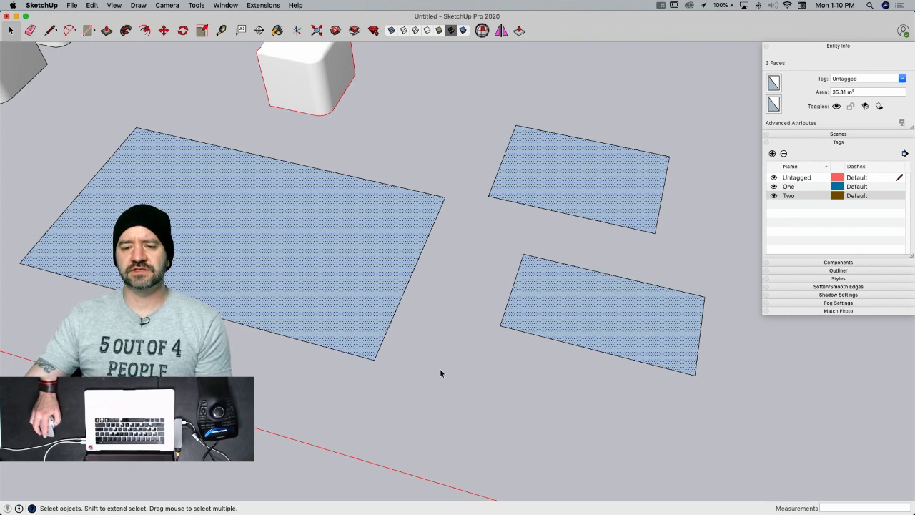
- Turn on Endpoints in the edge settings of the current style
middle_click_drag(440, 370, 383, 257)
middle_click_drag(343, 143, 401, 254)
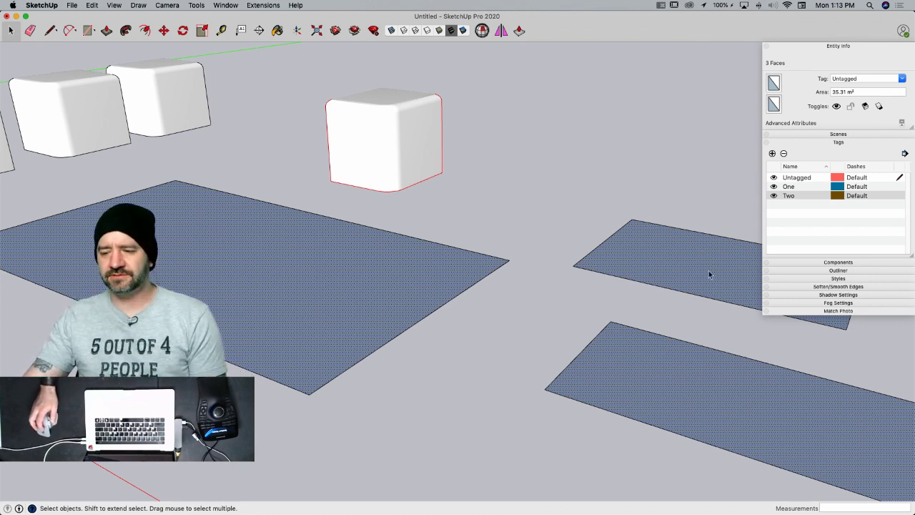
left_click(835, 285)
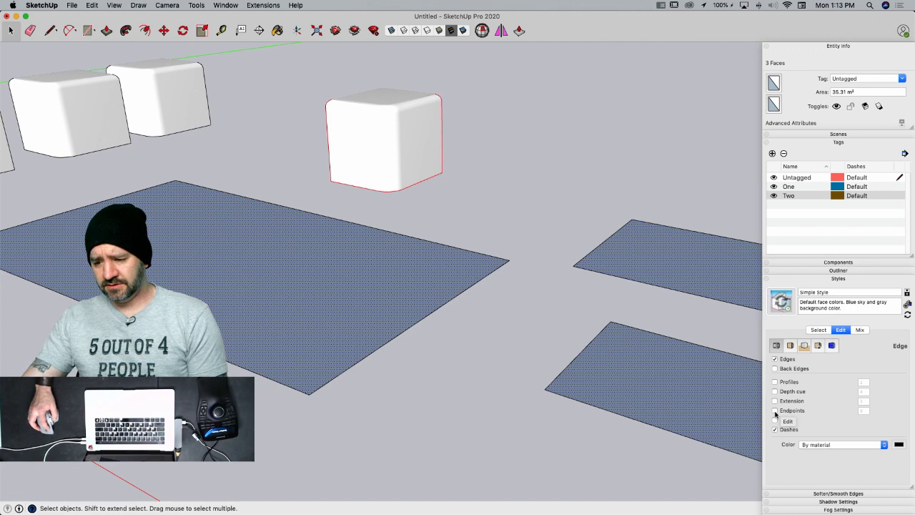
left_click(775, 411)
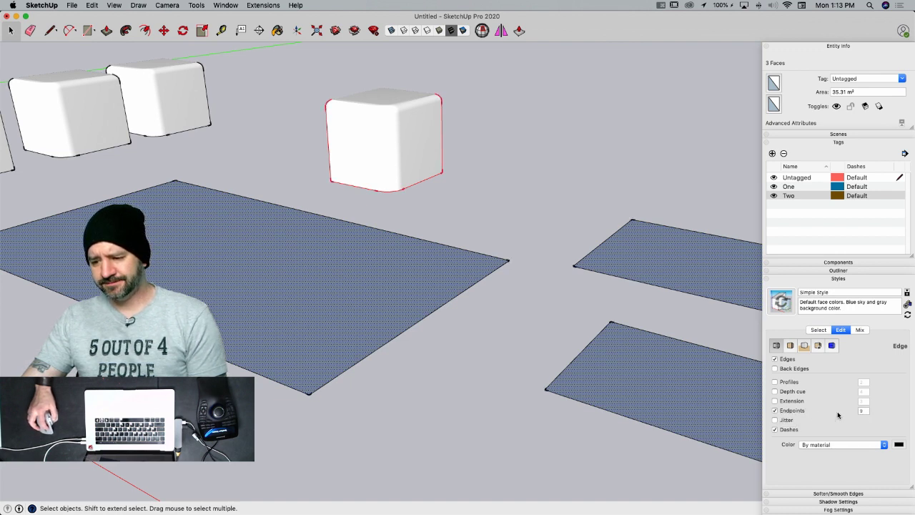
- Turn off Endpoints in the current style's edge settings and collapse the style settings
left_click(776, 411)
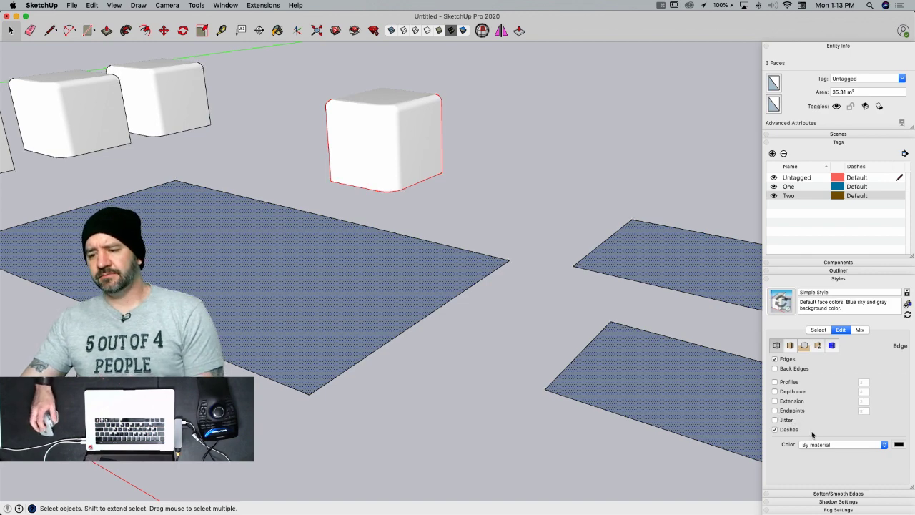
left_click(837, 278)
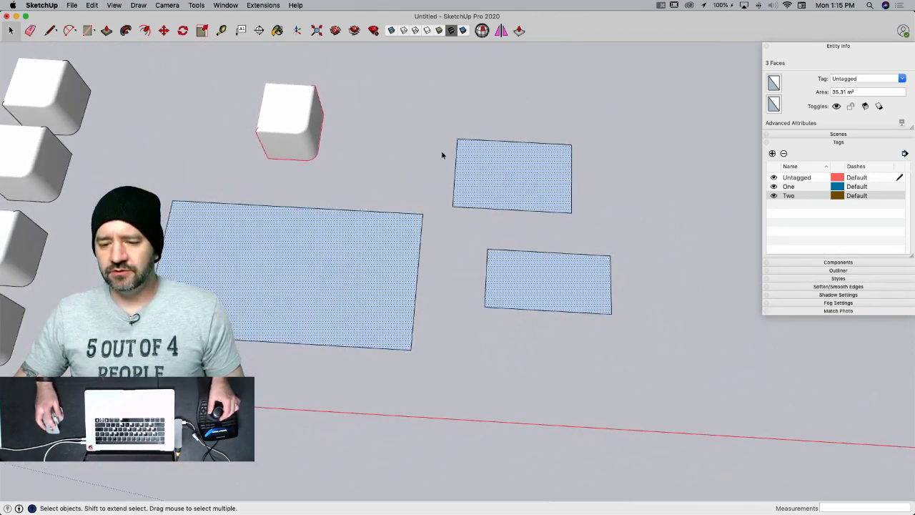
- Reduce the selection of the three ground rectangles to their edges only, paint those edges bright green and close the color picker
left_click_drag(391, 89, 390, 116)
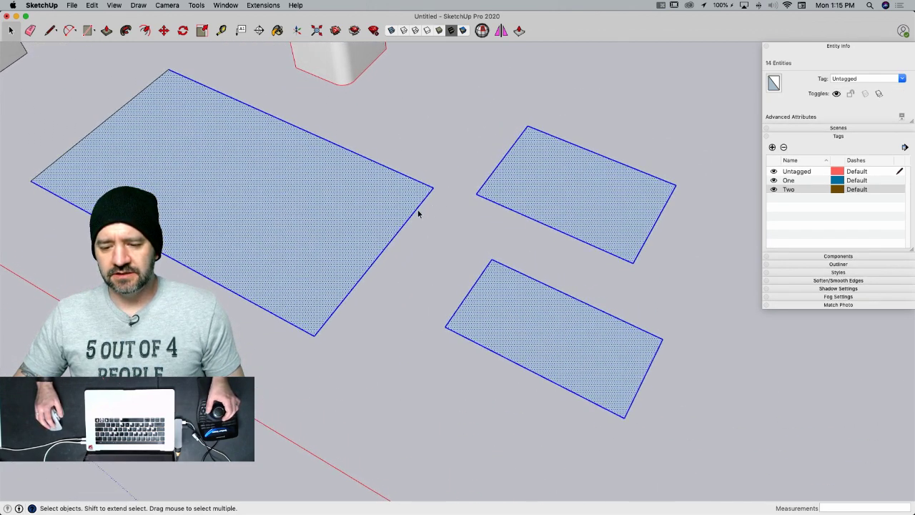
right_click(415, 214)
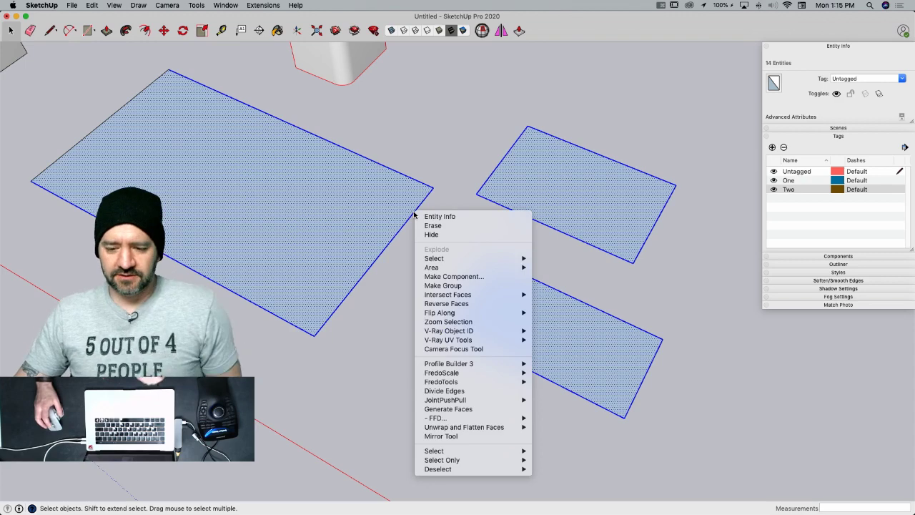
mouse_move(504, 459)
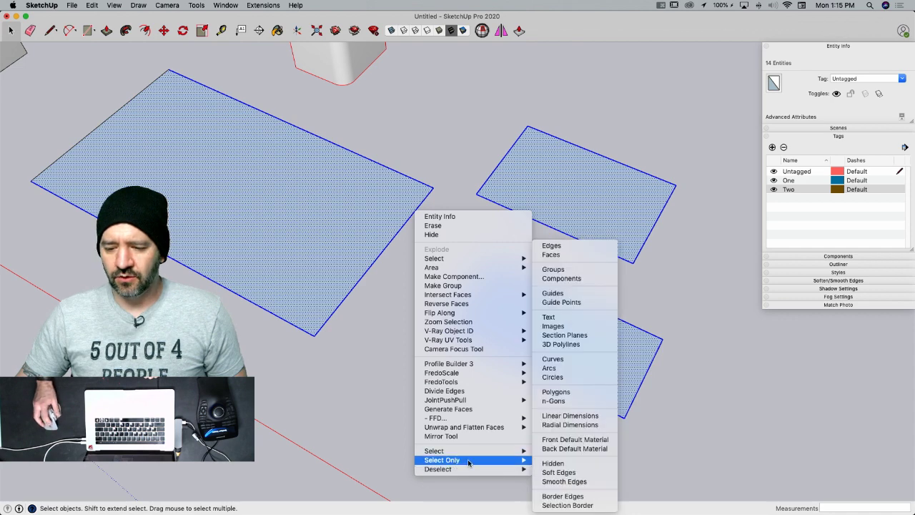
left_click(555, 247)
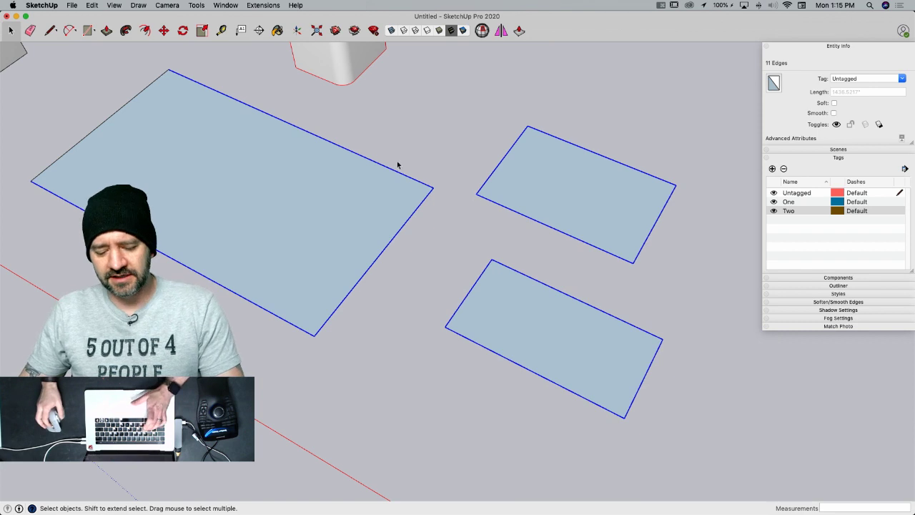
key("c")
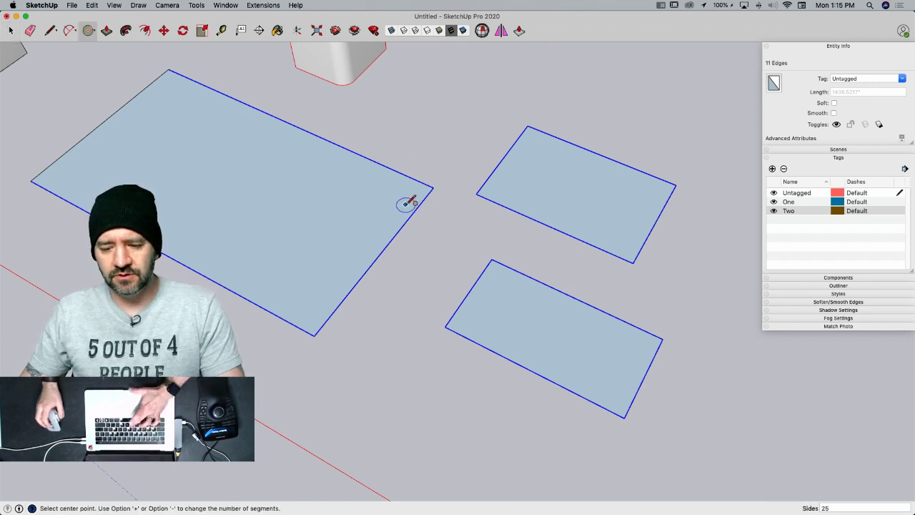
key("b")
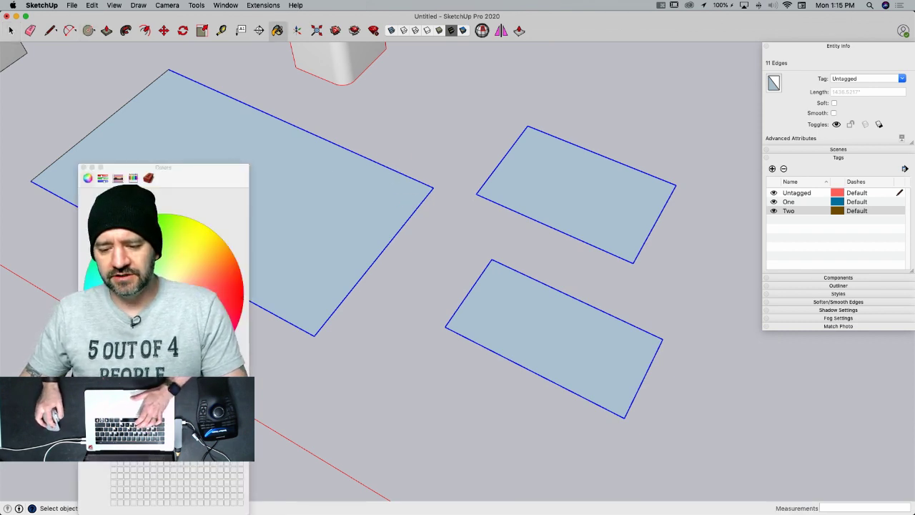
left_click(456, 326)
key("space")
left_click(402, 338)
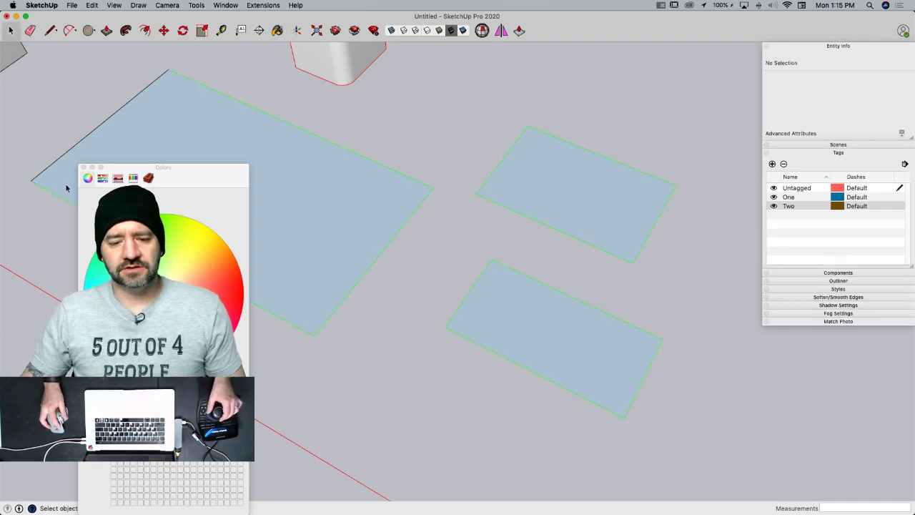
left_click(84, 167)
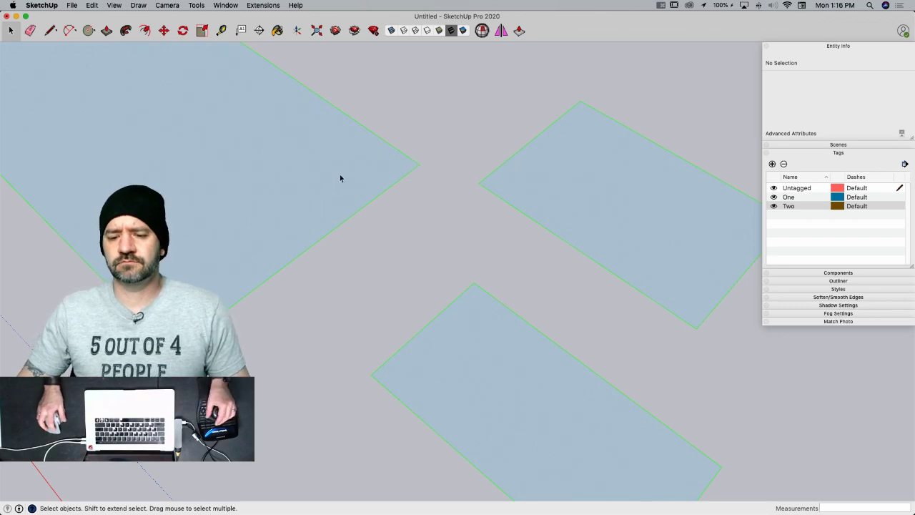
- Push/Pull the large ground rectangle upward into a tall box
middle_click_drag(340, 176, 337, 286)
key("p")
left_click(301, 286)
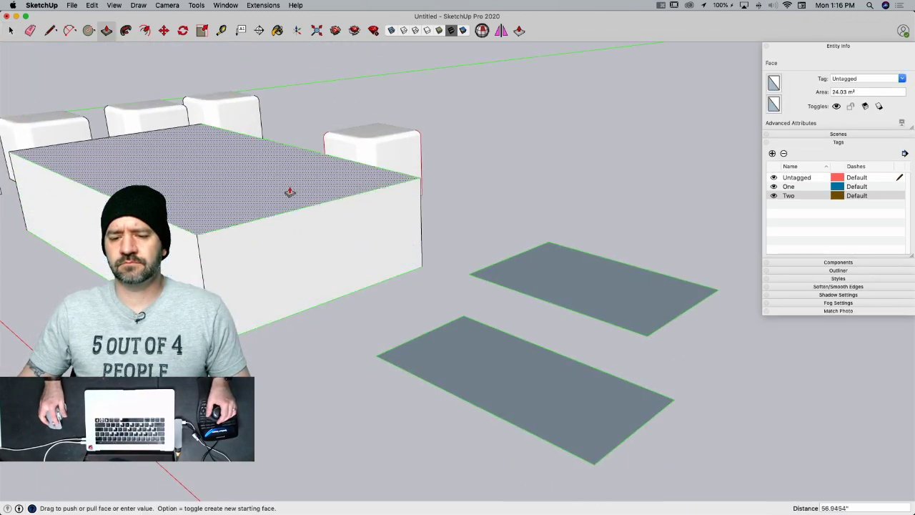
left_click(288, 171)
key("space")
- Push/Pull the smaller rectangle nearest the lone cube up about 44 inches and select the whole resulting box
middle_click_drag(487, 221, 451, 243)
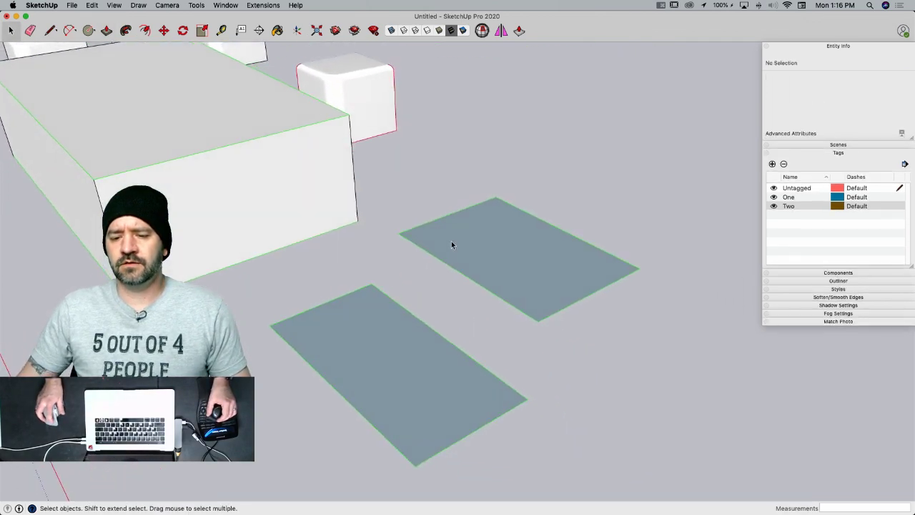
left_click(453, 238)
key("p")
left_click_drag(453, 238, 453, 175)
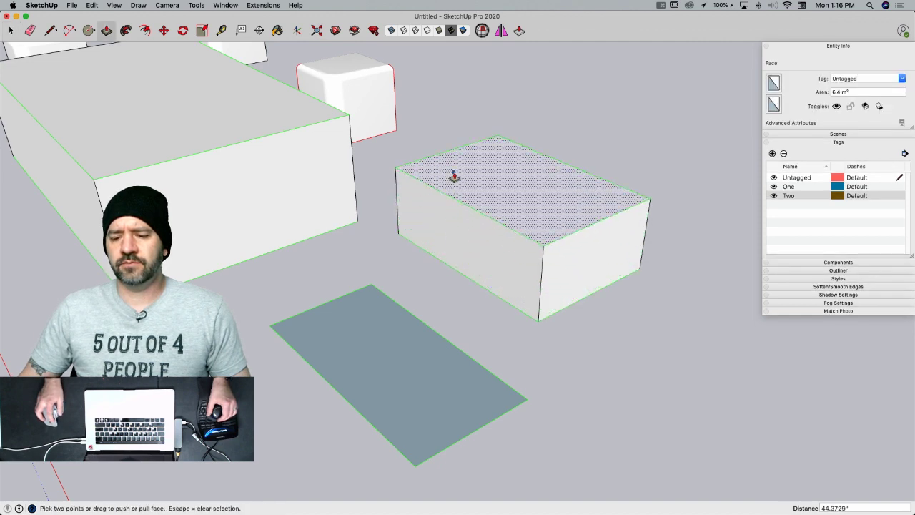
key("space")
middle_click_drag(453, 176, 462, 174)
triple_click(462, 173)
- Try to move the selected ungrouped box about 67 inches toward the large box, and undo the move
key("m")
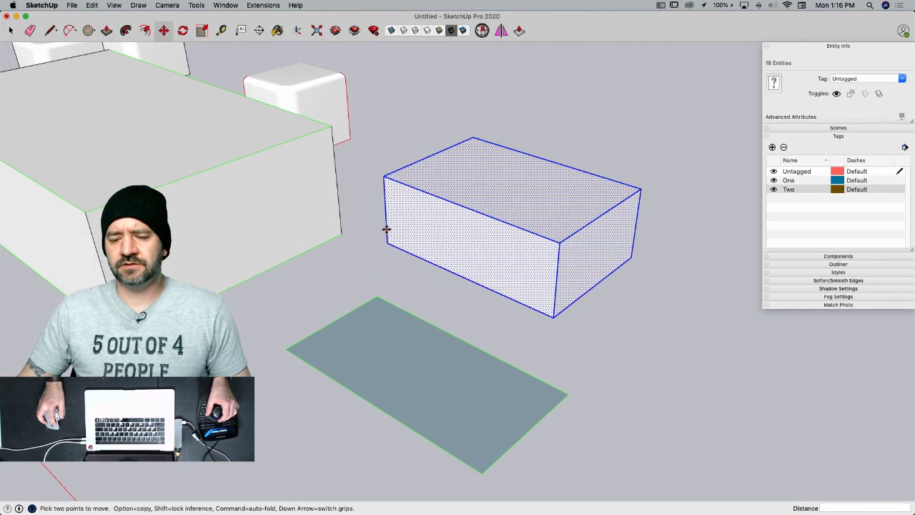
left_click_drag(389, 242, 422, 265)
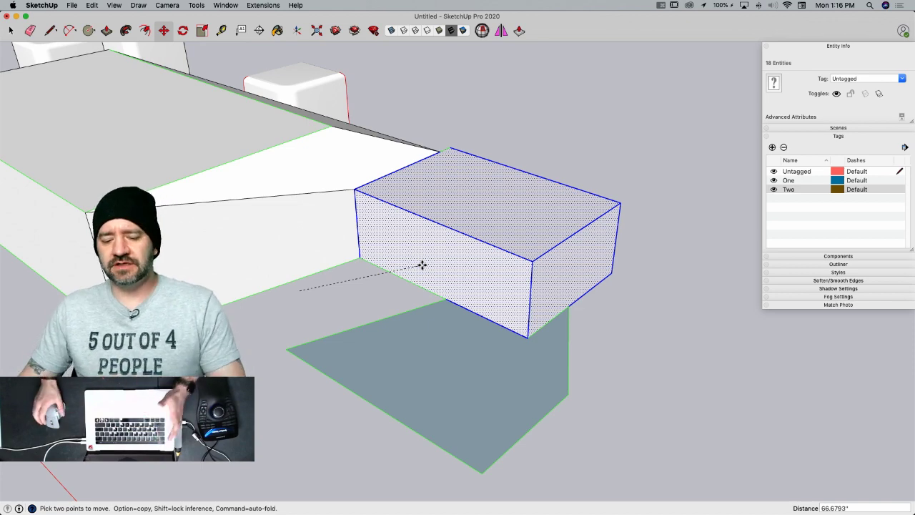
key("Escape")
key("super+z")
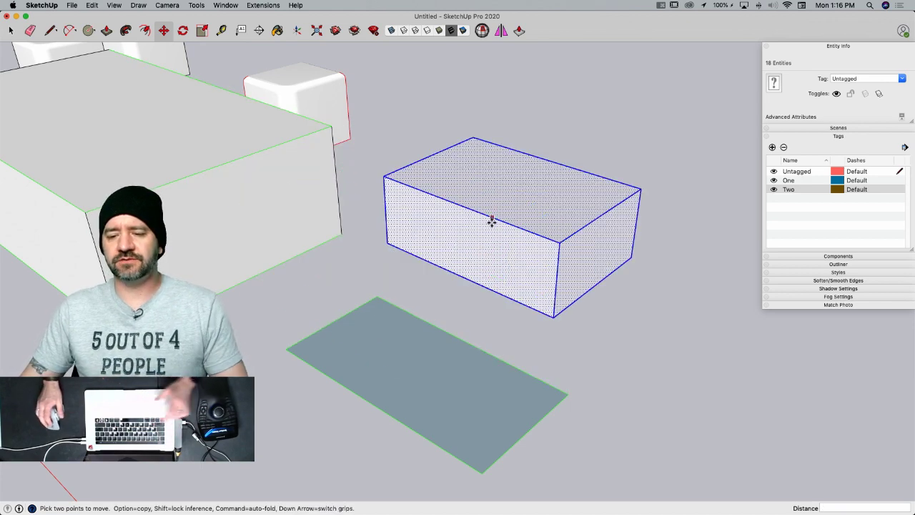
- Make the selected smaller box a group
key("space")
right_click(528, 234)
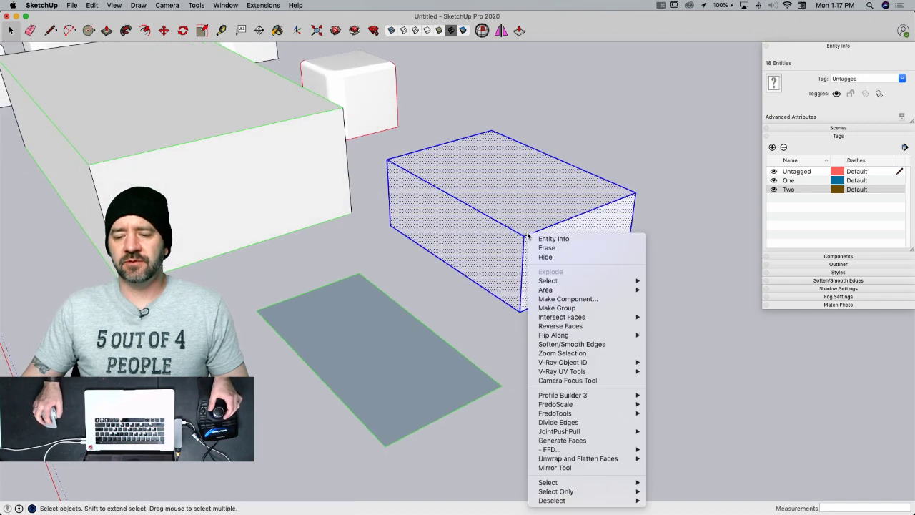
left_click(561, 308)
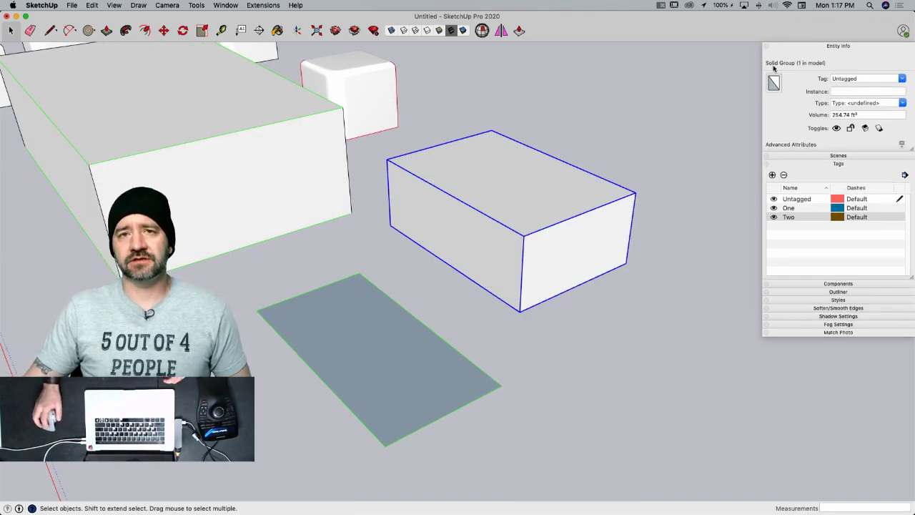
- Move the grouped box several times, against the large box and away again, ending in the open space beyond the flat rectangle
key("m")
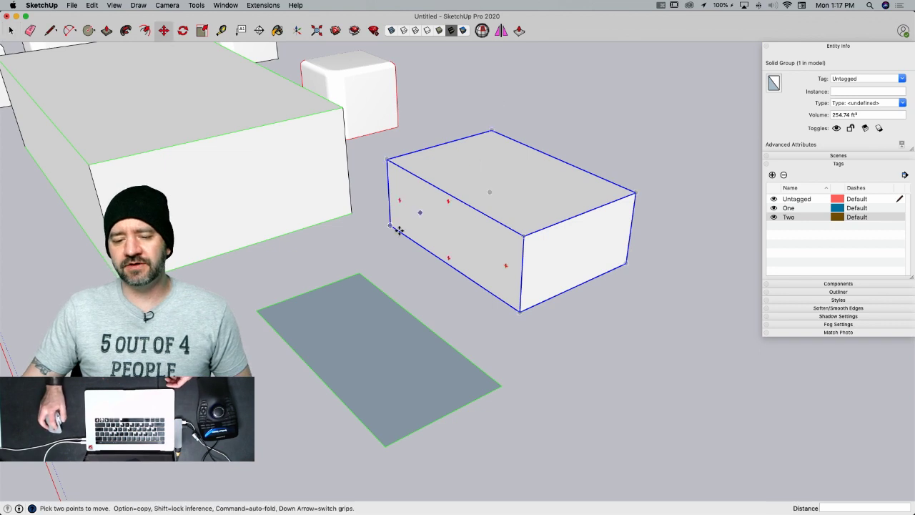
left_click(390, 226)
left_click(198, 258)
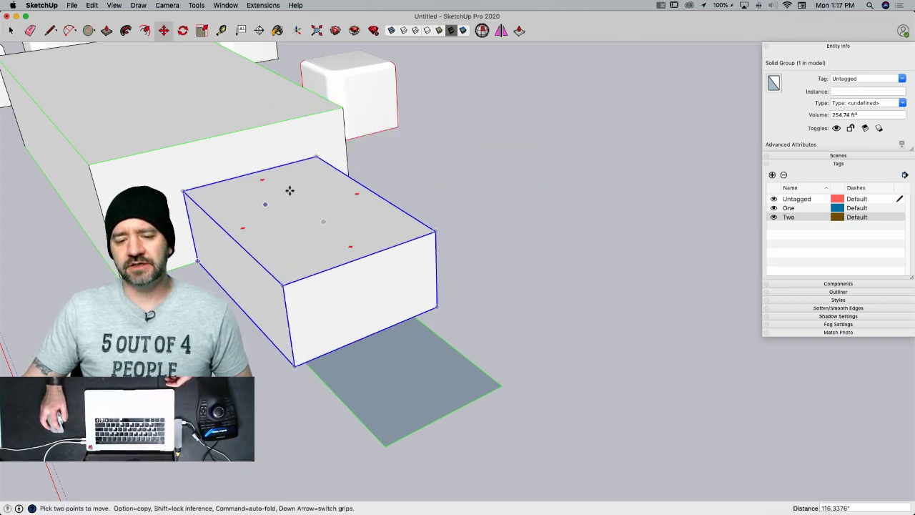
left_click(240, 205)
left_click(591, 169)
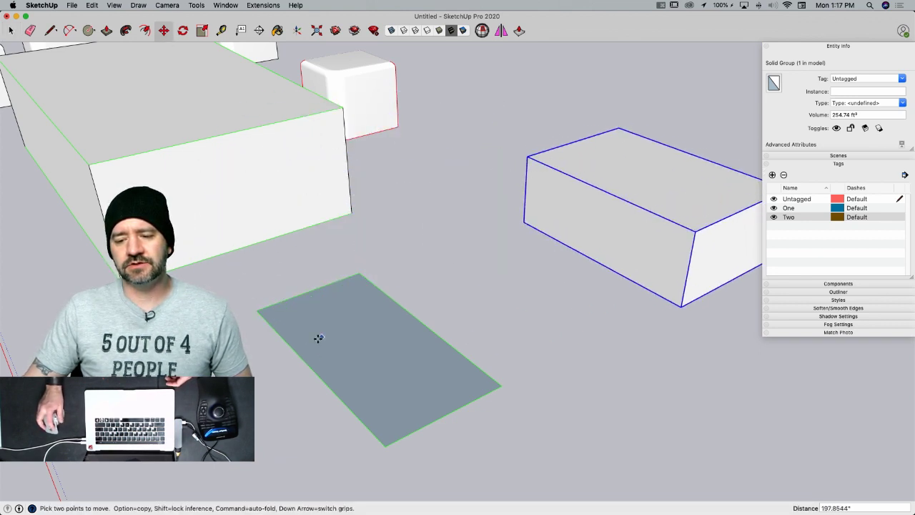
left_click(568, 222)
left_click(437, 256)
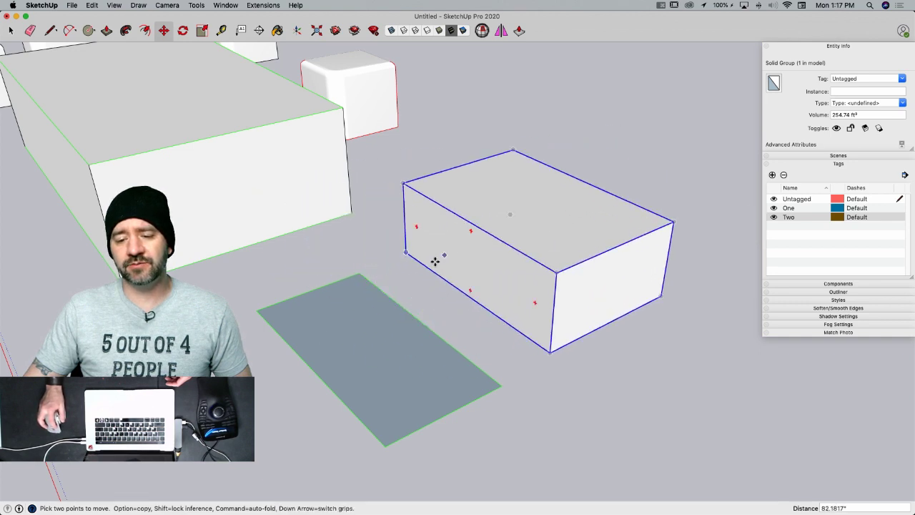
left_click(406, 251)
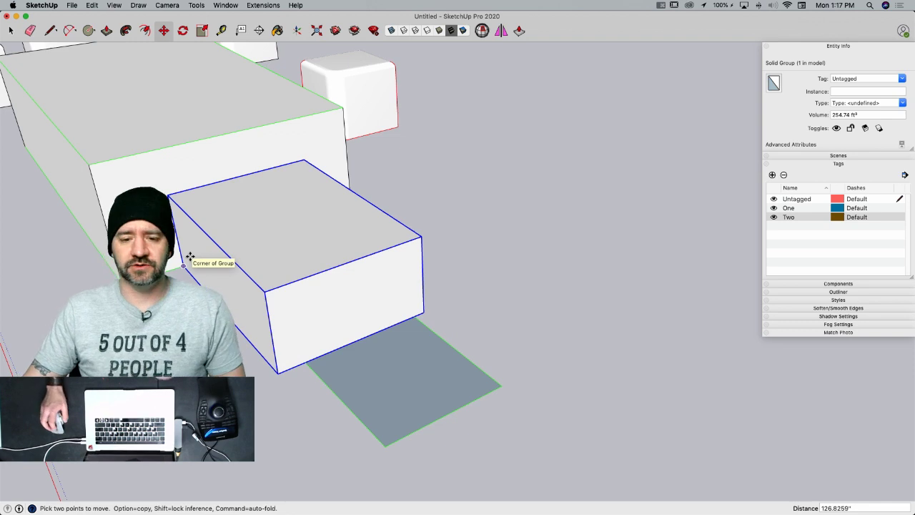
left_click(190, 257)
left_click(298, 219)
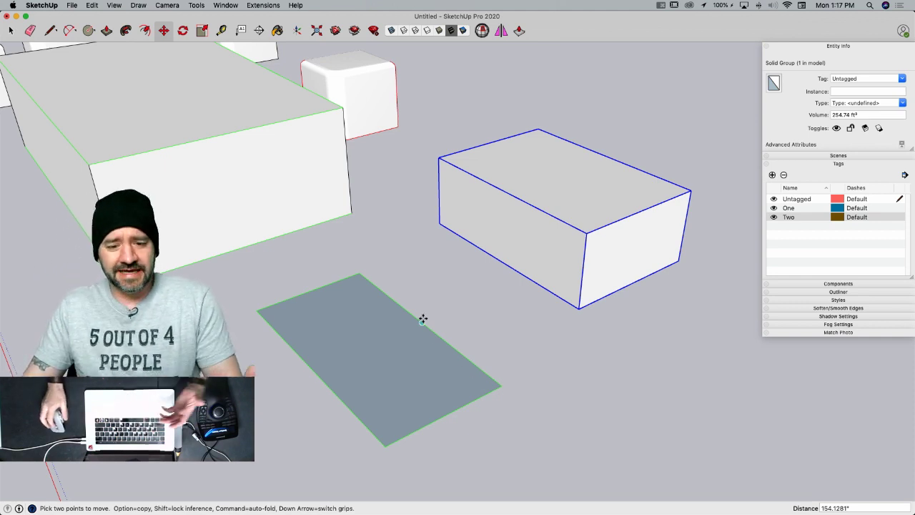
- Paint the large box's front face bright green, with the color picker moved aside, and undo the paint
key("b")
left_click_drag(198, 173, 705, 60)
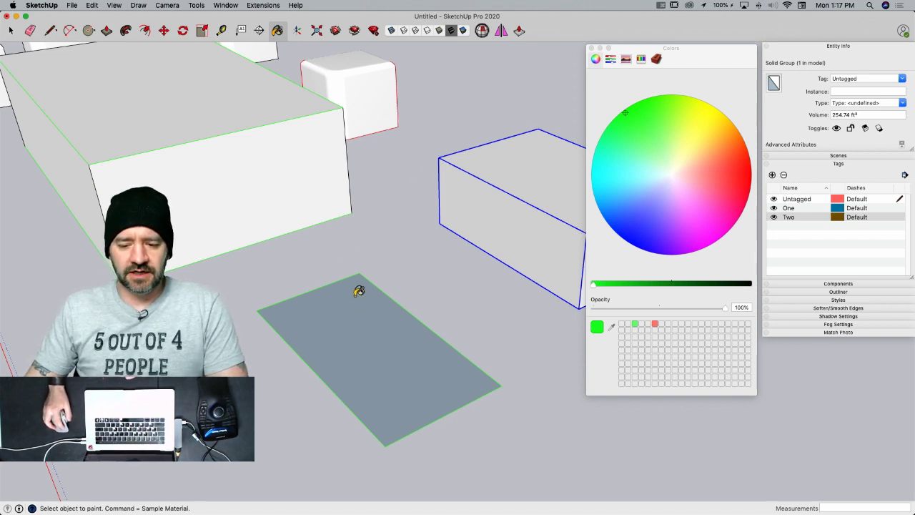
left_click(255, 199)
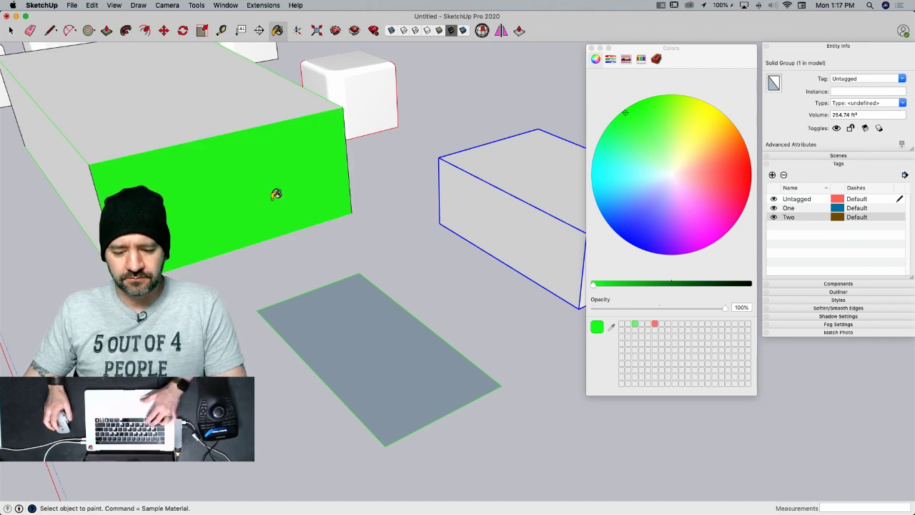
key("super+z")
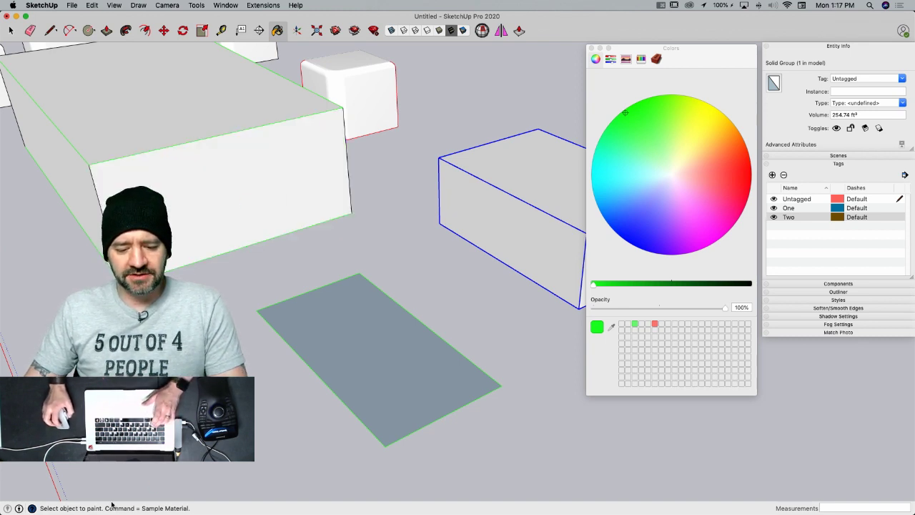
- Try to sample the material of the large box's green top edge and of the nearby white cube
key("super")
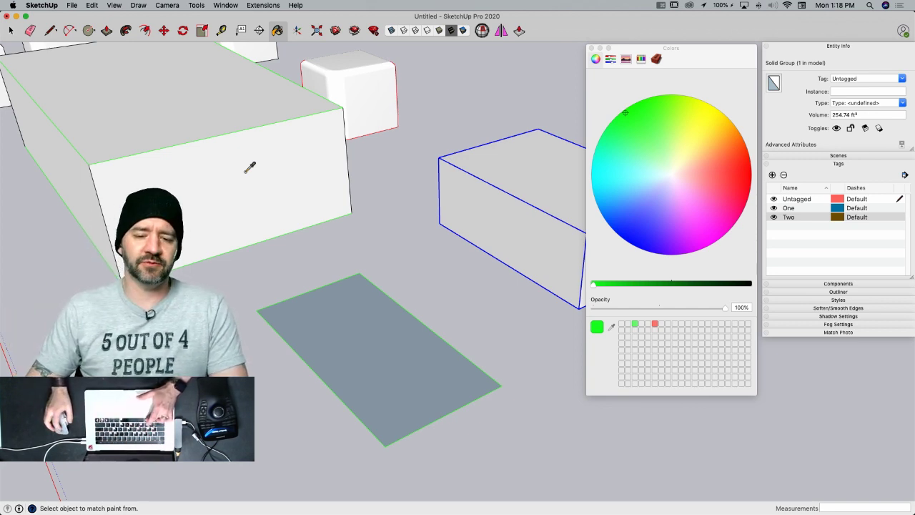
left_click(201, 138)
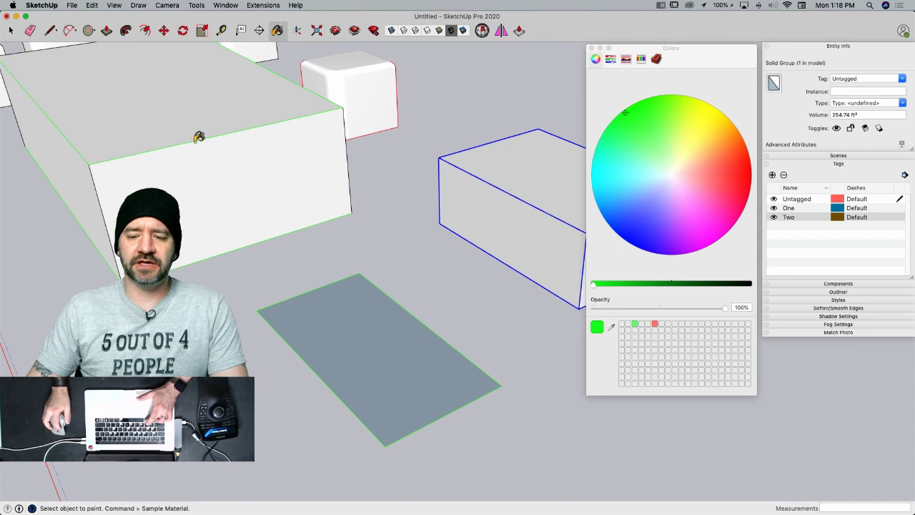
key("super")
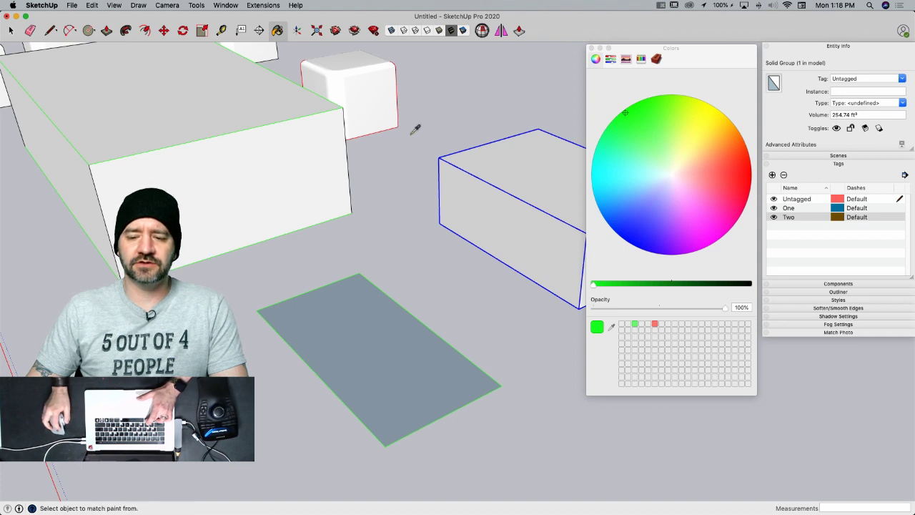
left_click(346, 69, "super")
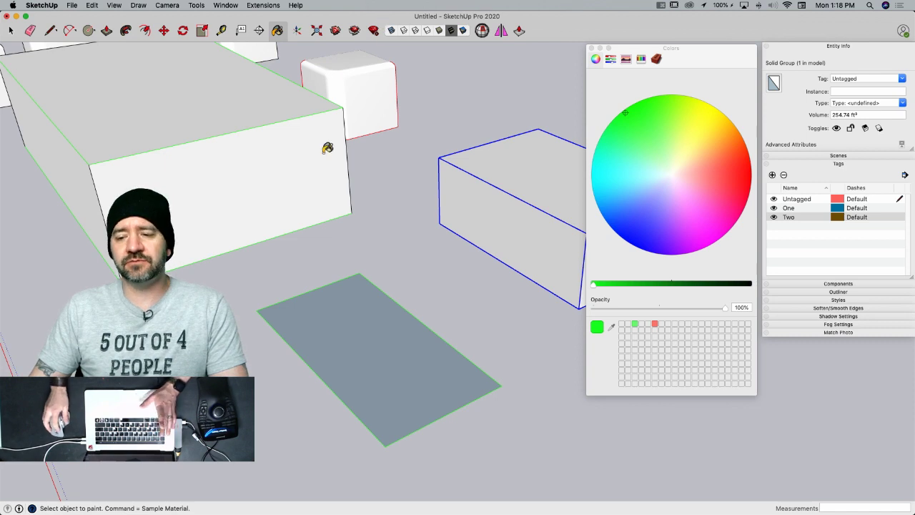
- Sample the large box's front-face material, then pick the displayed colors of its front and top faces with the color picker's eyedropper
left_click_drag(690, 65, 539, 53)
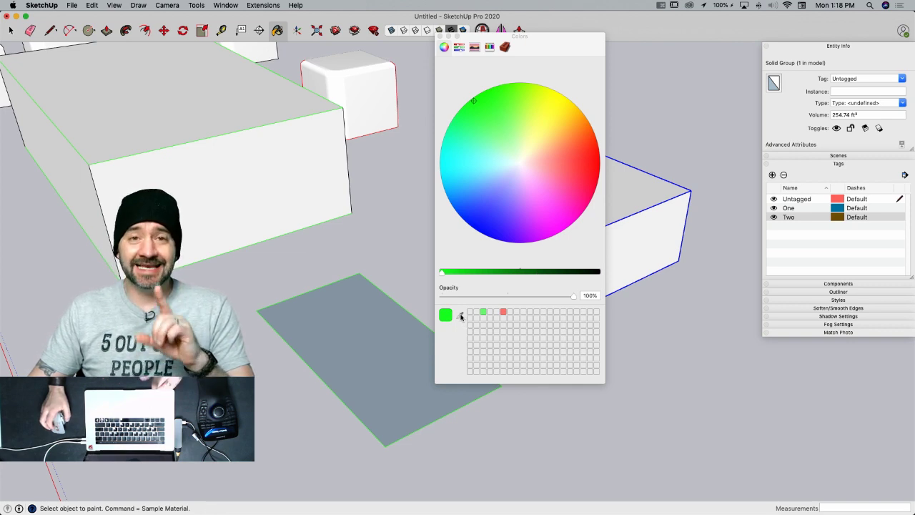
key("super")
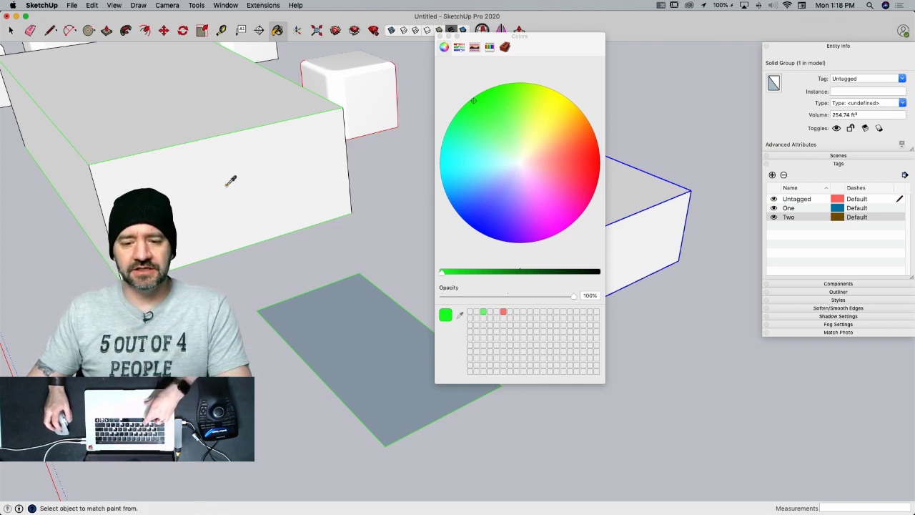
left_click(219, 148)
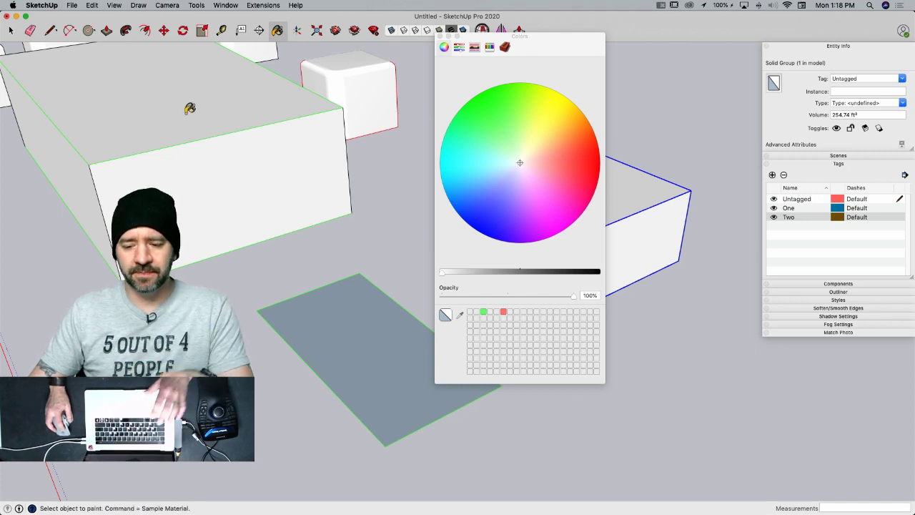
left_click(461, 316)
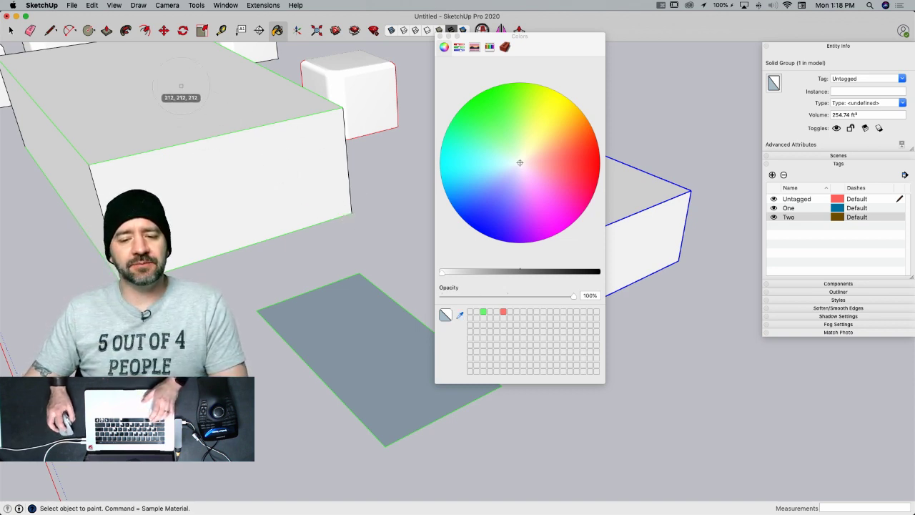
left_click(202, 179)
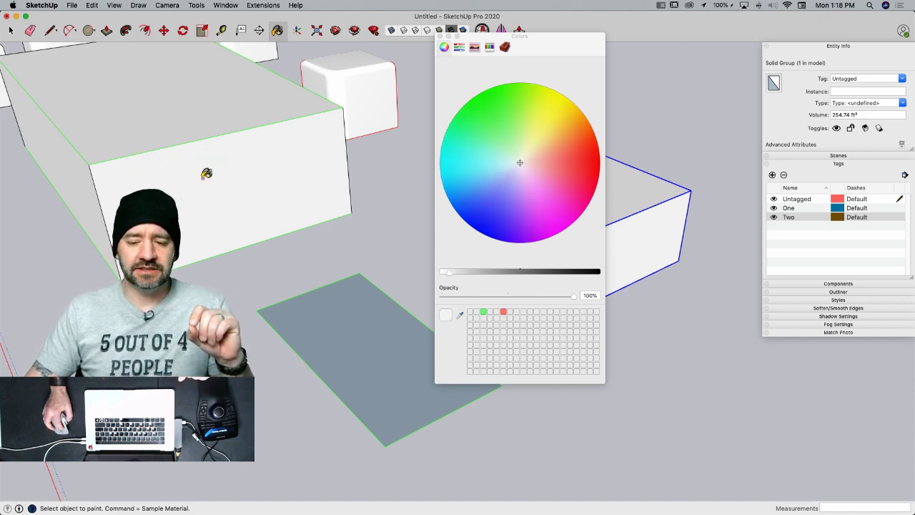
left_click(460, 315)
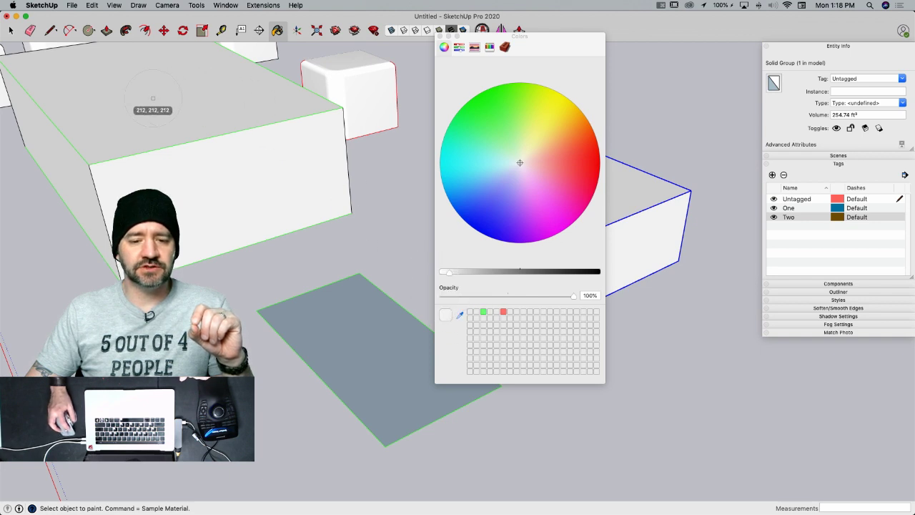
left_click(153, 99)
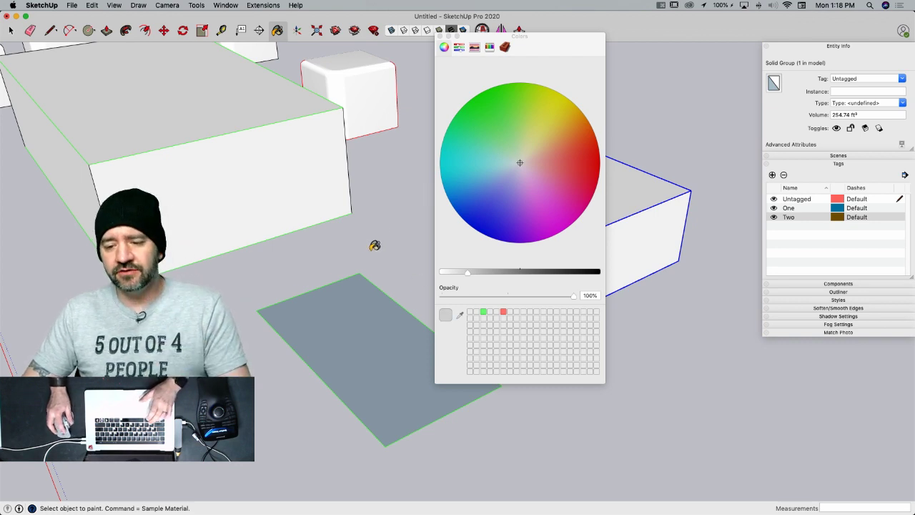
- Choose a dark blue, close the color picker, and paint all connected matching faces of the large box at once
left_click(482, 226)
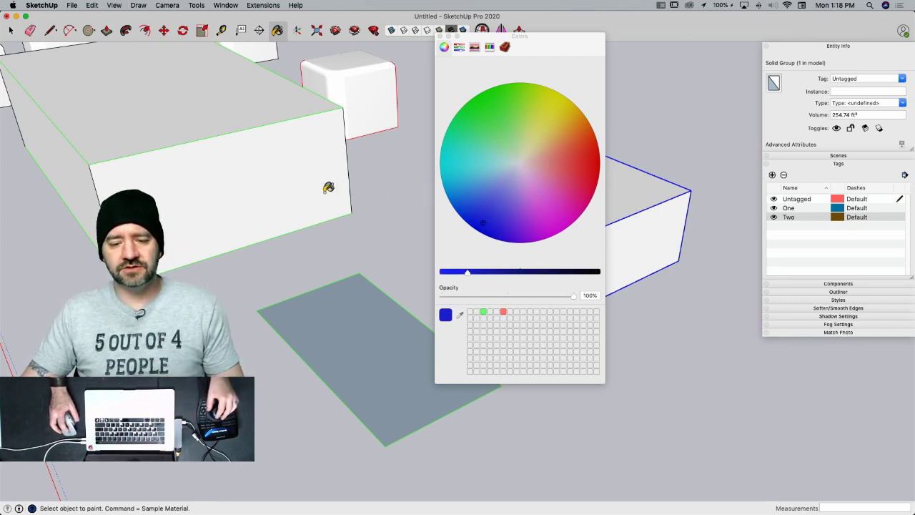
scroll(276, 174, "down", 3)
middle_click_drag(334, 144, 461, 33)
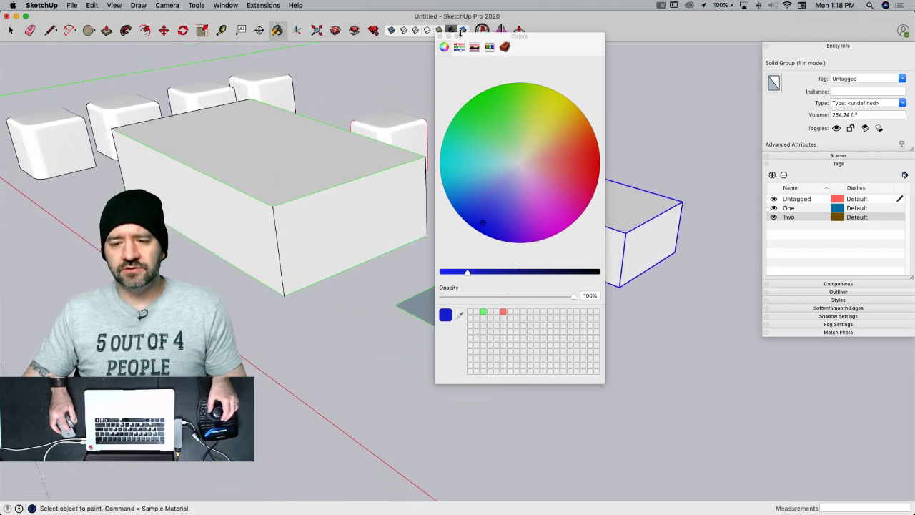
left_click(440, 36)
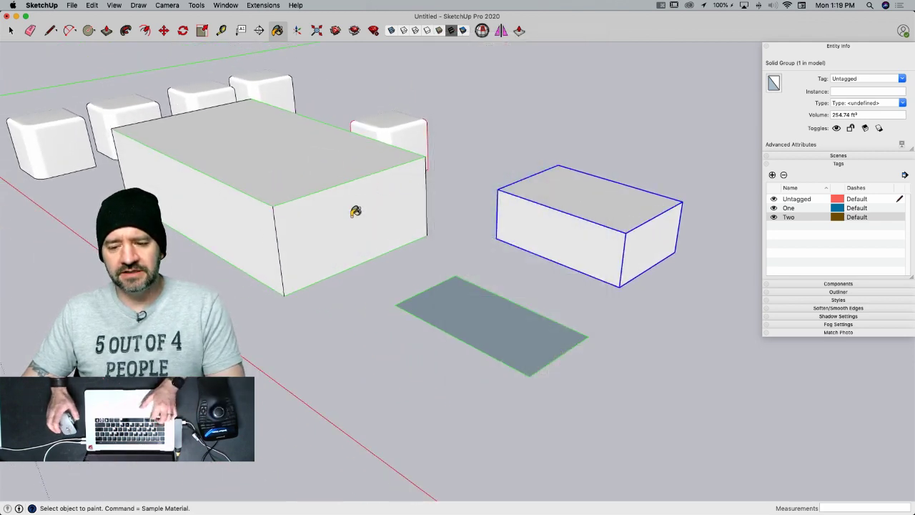
key("alt")
key("shift")
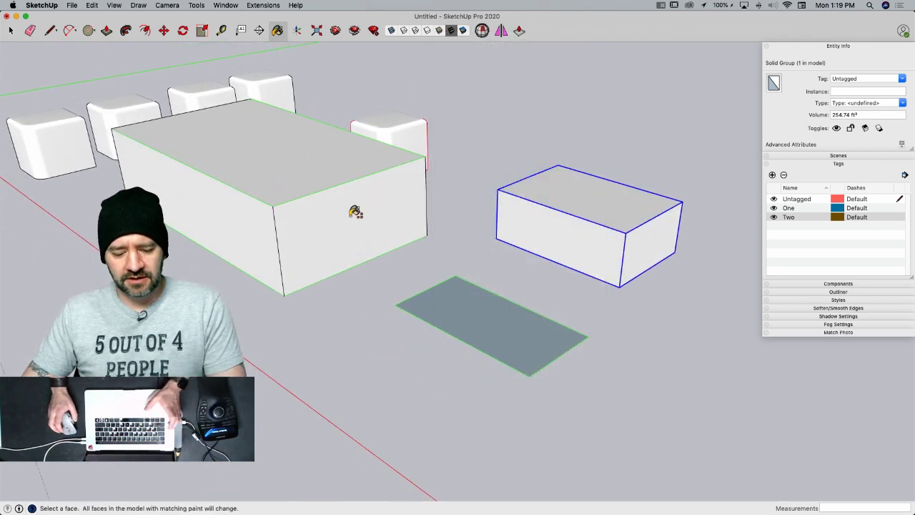
key("alt")
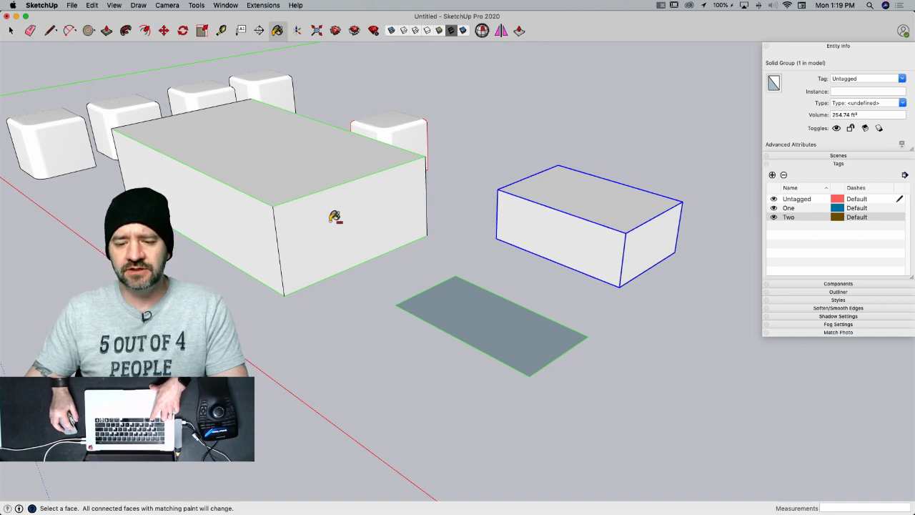
left_click(334, 216)
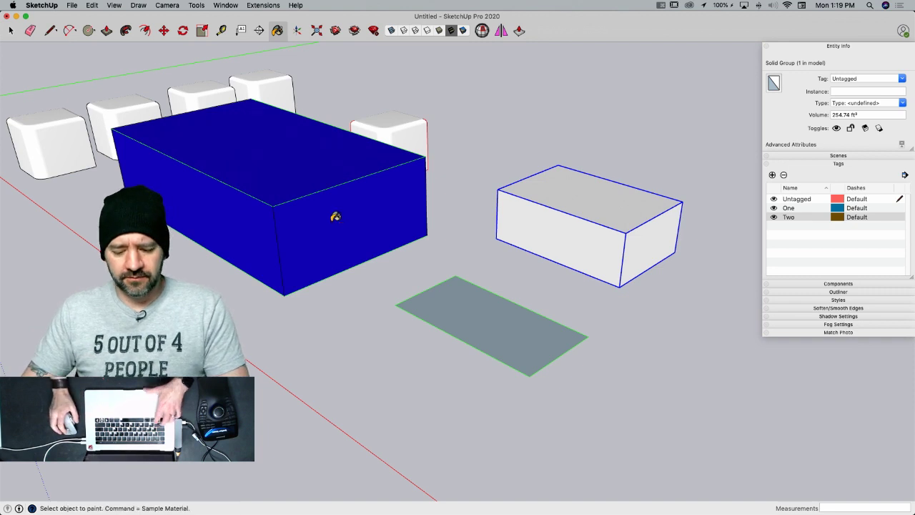
- Undo the dark blue paint and the earlier green edge paint, and choose a bright blue paint color
key("super+z")
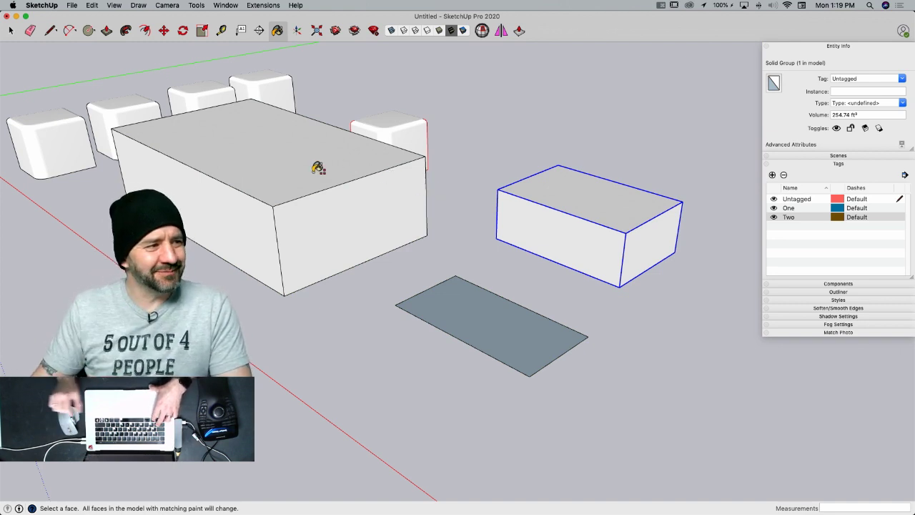
key("alt")
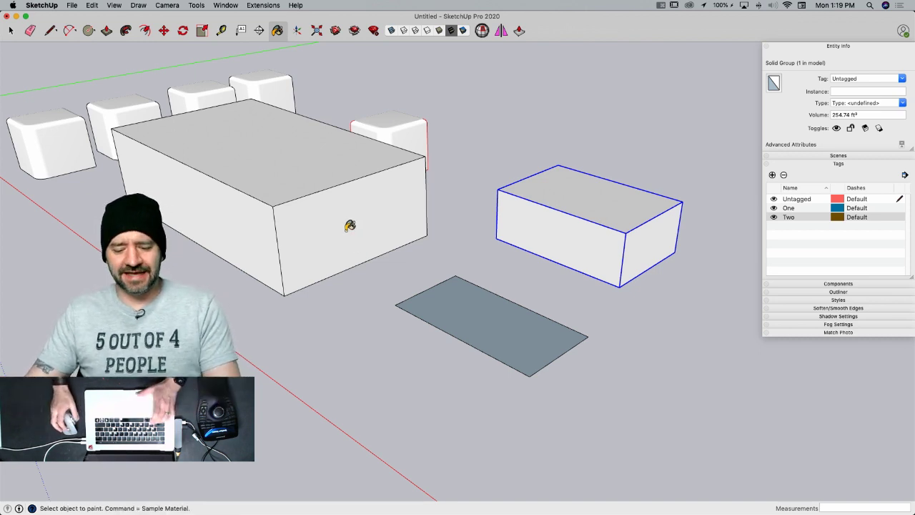
key("alt")
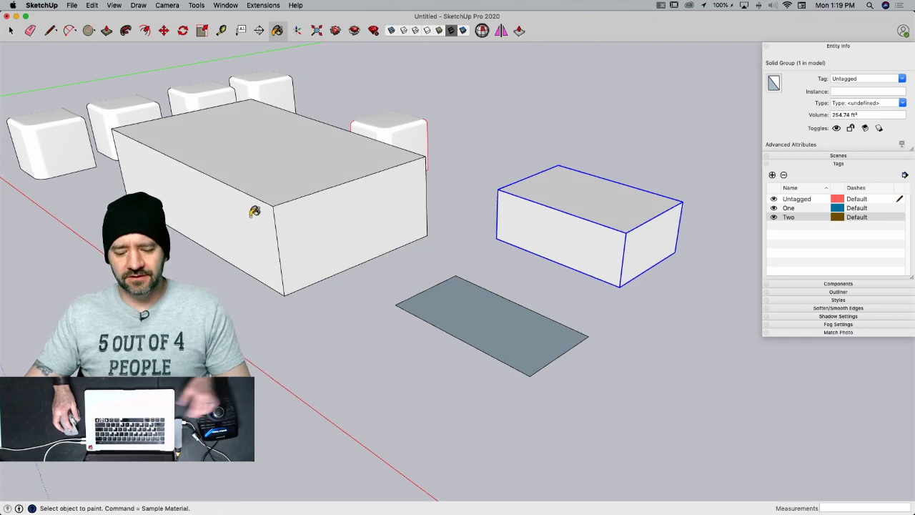
key("b")
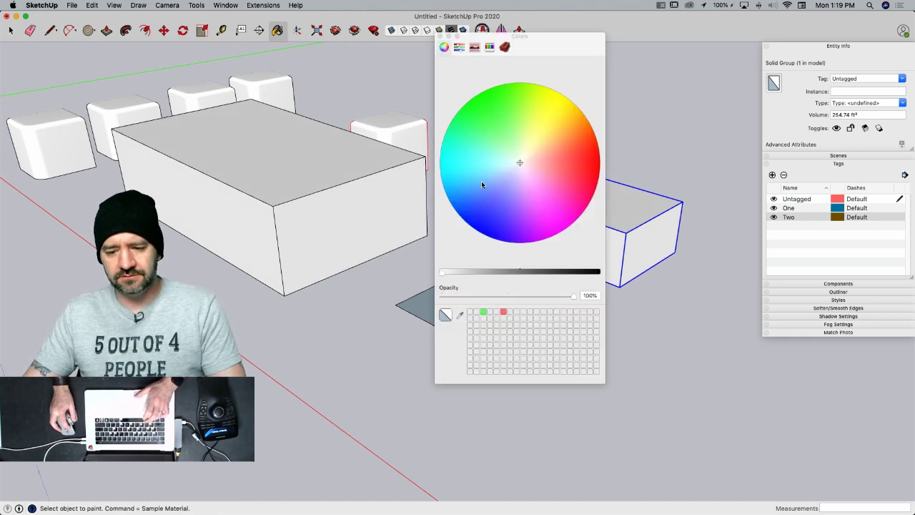
left_click(480, 219)
- Paint the large box's faces bright blue one at a time, close the color picker, and undo all of these paints
left_click(313, 208)
left_click(262, 213)
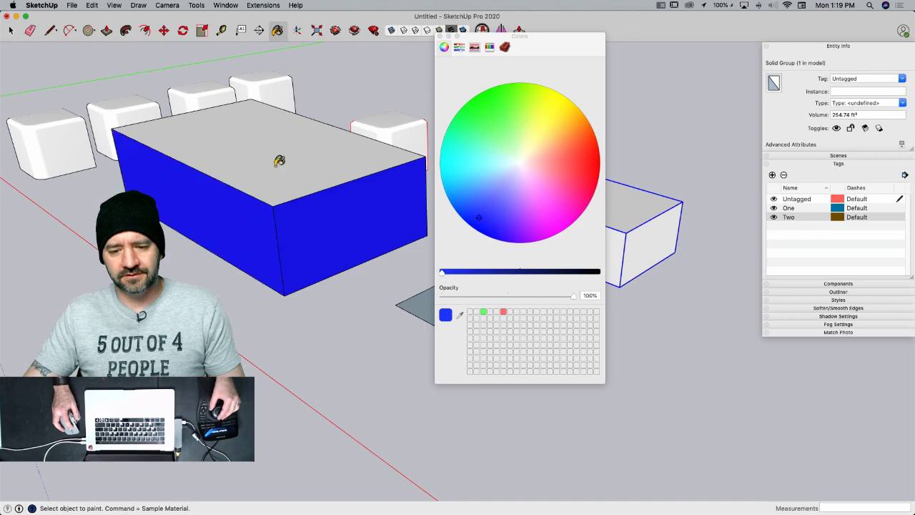
left_click(274, 164)
middle_click_drag(275, 164, 319, 235)
left_click(312, 219)
left_click(339, 221)
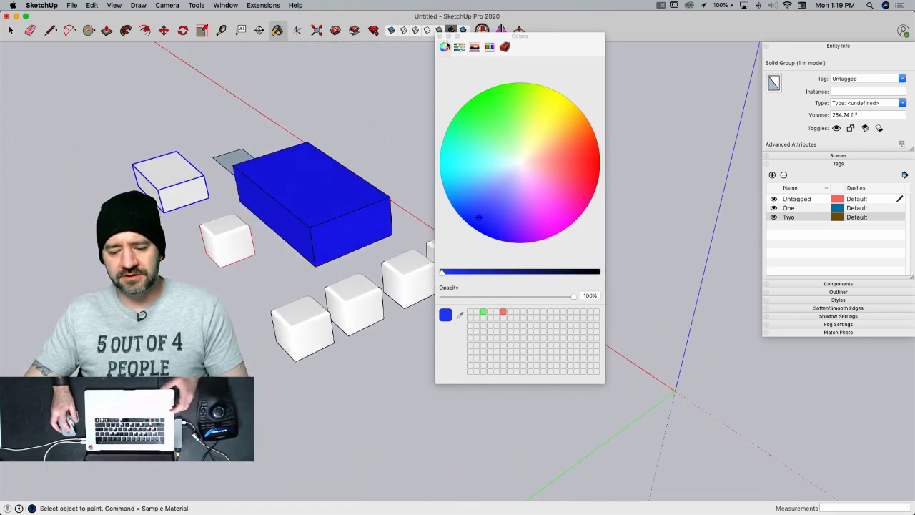
left_click(440, 36)
key("super+z")
key("super+z")
key("super+z")
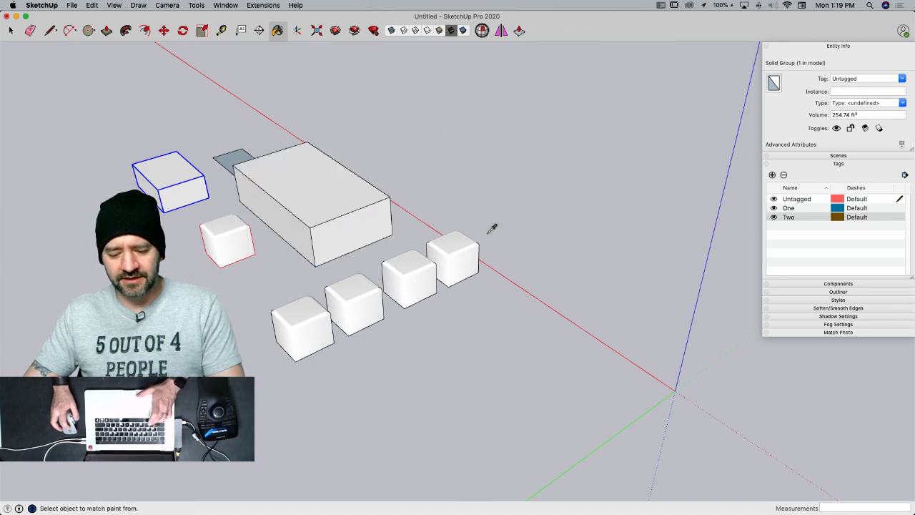
- Paint all connected faces of the large box bright blue at once, and one of the rounded cubes in the row
left_click(313, 184, "alt")
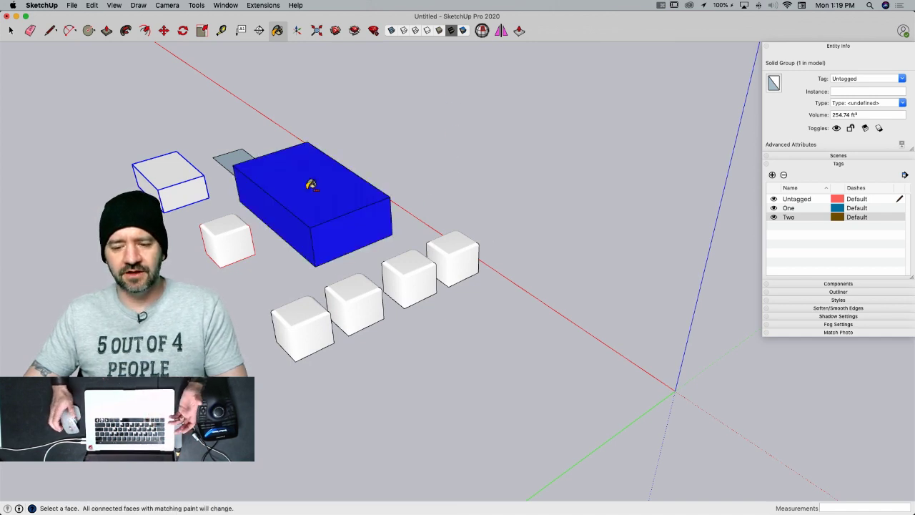
left_click(366, 293, "alt")
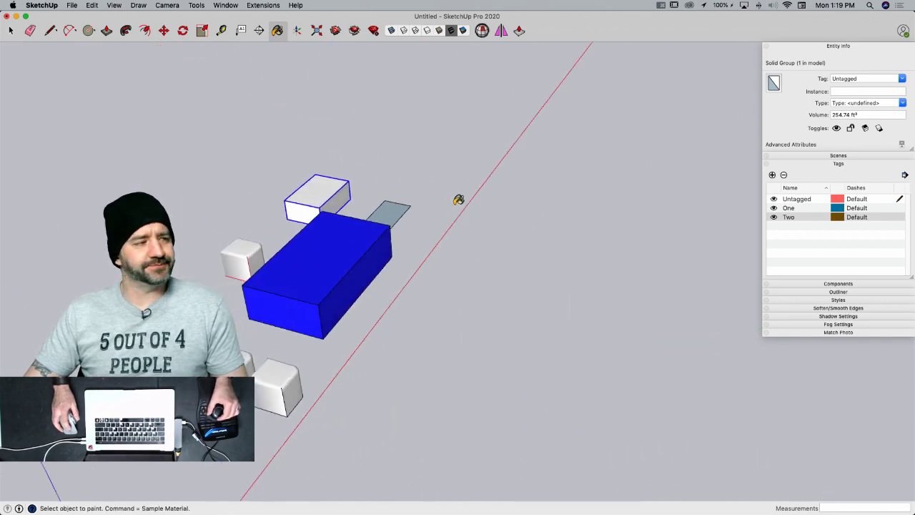
key("space")
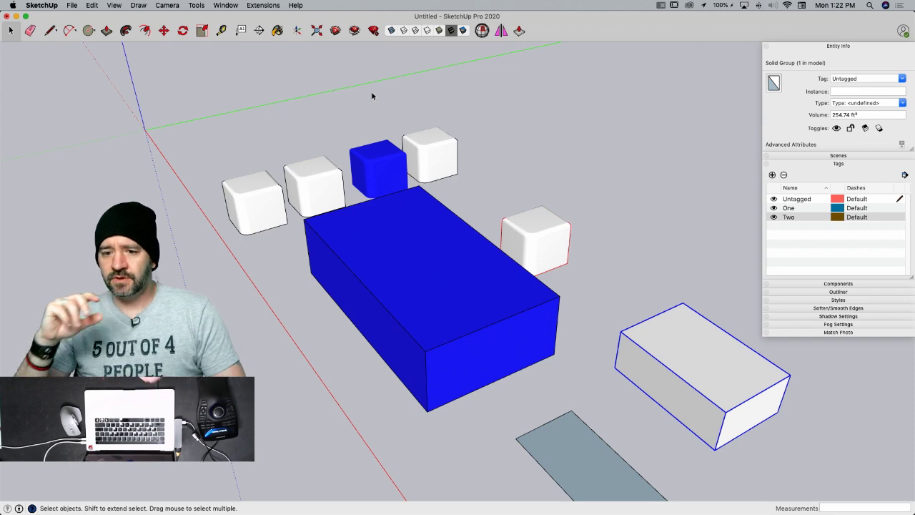
- Draw an arc with a bulge of about 53" on the ground near the origin and close it with a straight line
middle_click_drag(372, 96, 356, 321)
key("a")
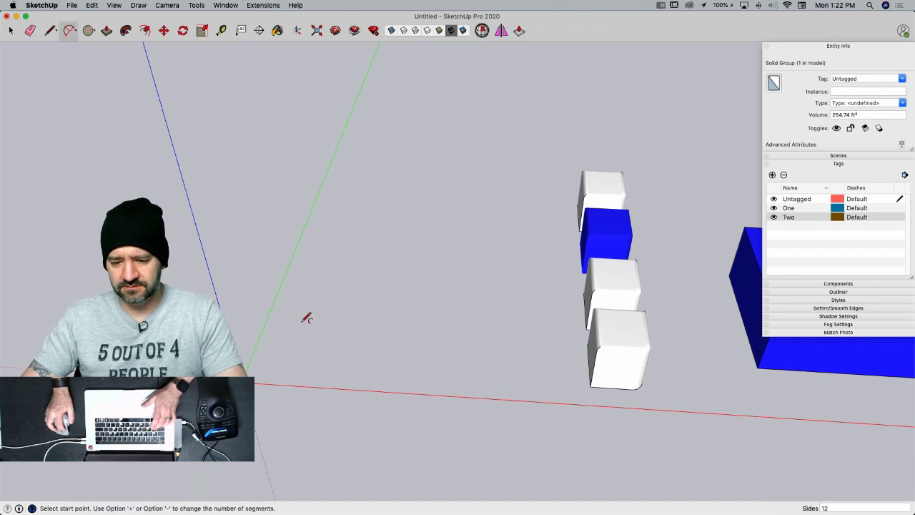
left_click(386, 326)
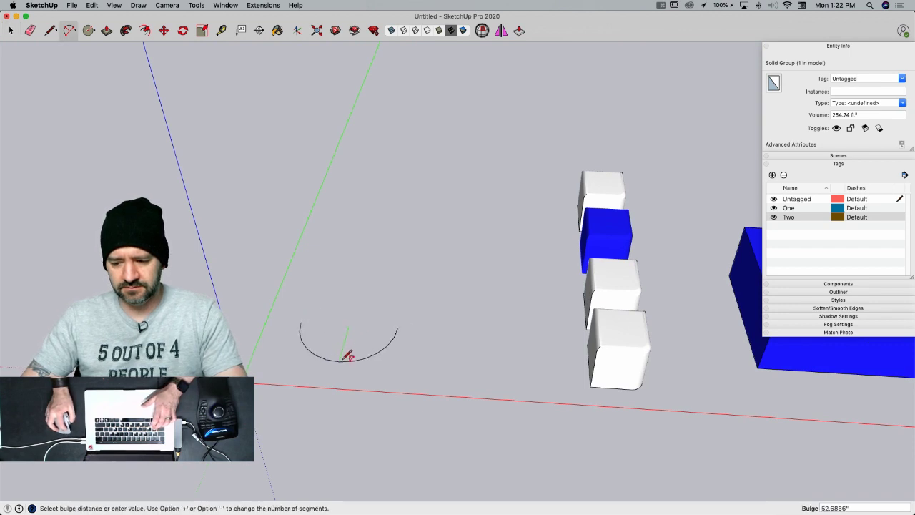
key("l")
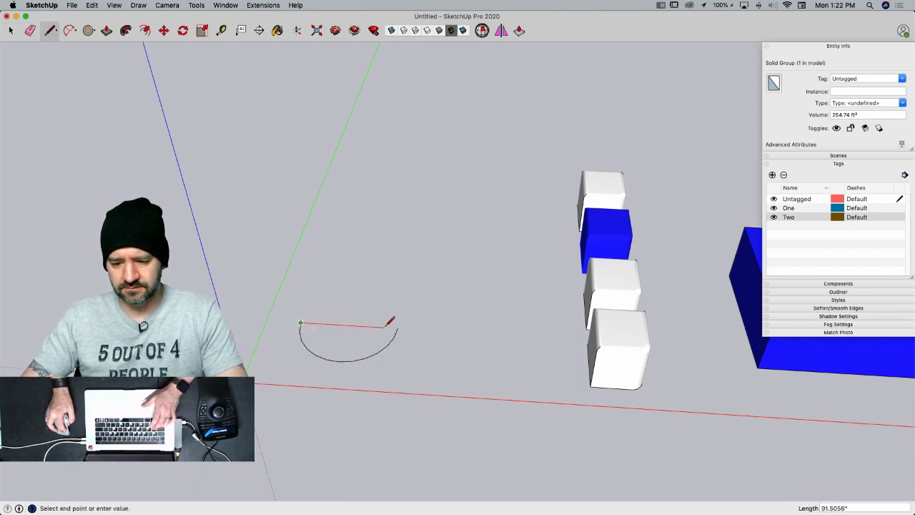
left_click(398, 328)
- Pull the half-round face up about 73" into a solid with a curved side
key("p")
left_click(341, 354)
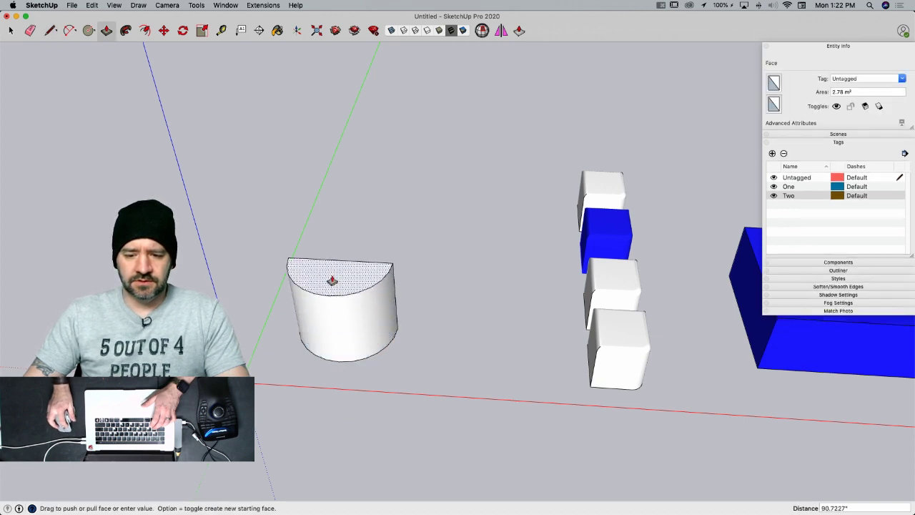
left_click(331, 299)
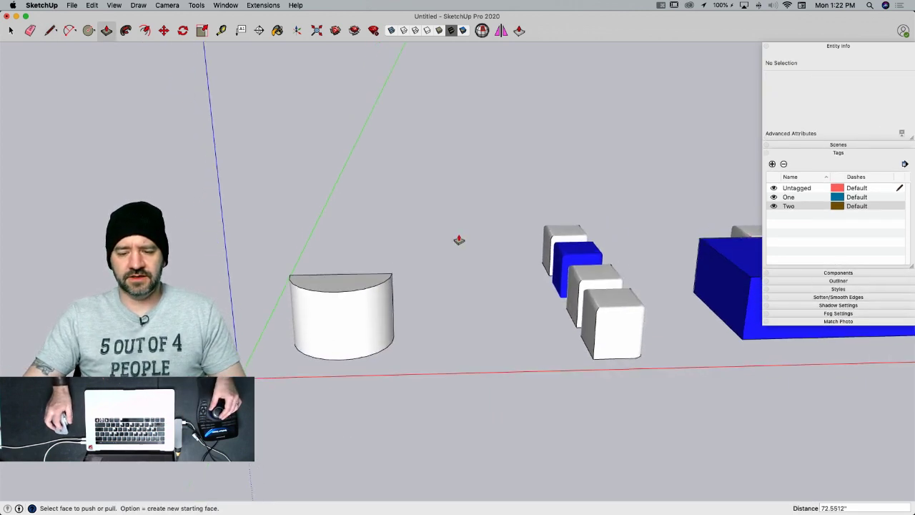
key("space")
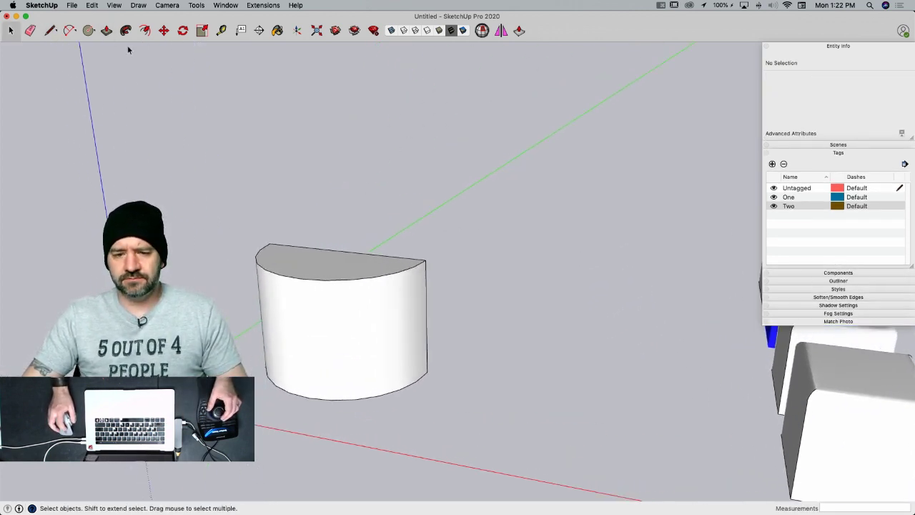
- Minimize the model window and switch to the WorkbenchCon planning model in Chrome, dismissing its open file menu
left_click(16, 16)
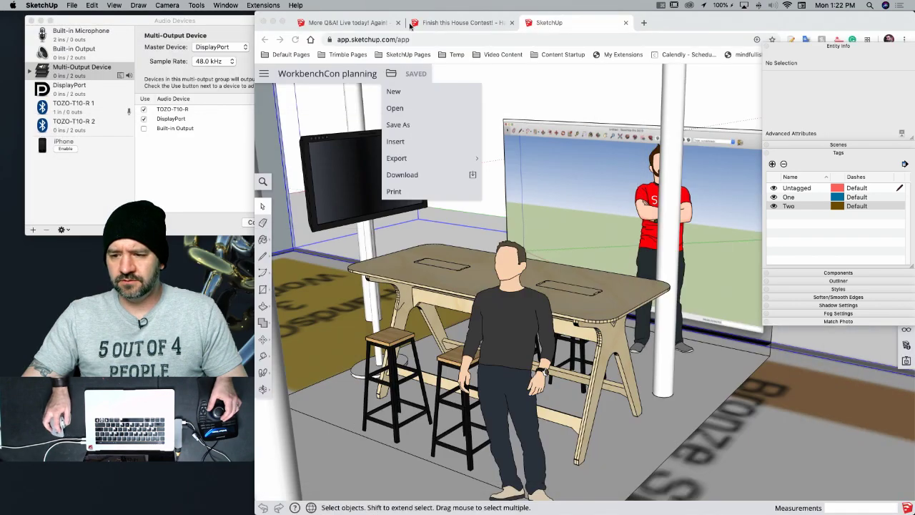
left_click(713, 94)
left_click(514, 135)
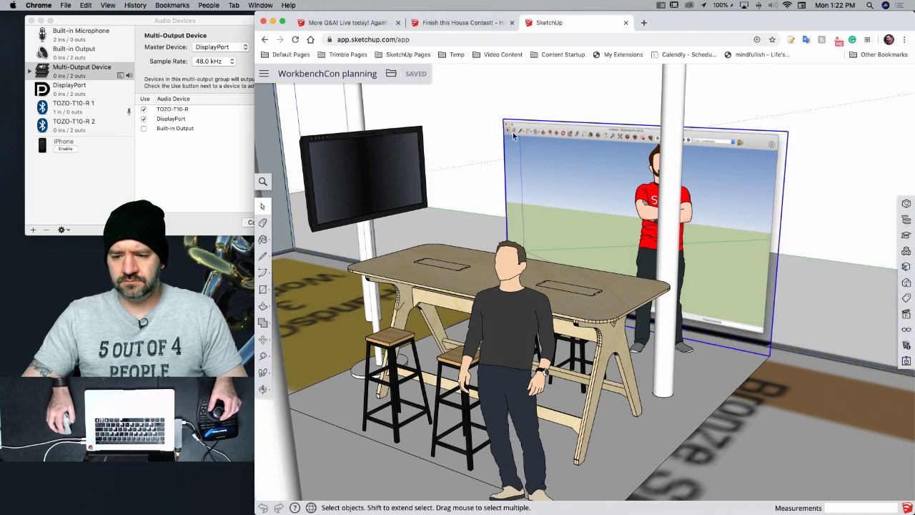
- Capture a screenshot of the web model's viewport, framed on the table, the two figures and the large screen between the columns
scroll(414, 123, "down", 4)
middle_click_drag(545, 238, 417, 130)
scroll(401, 124, "up", 3)
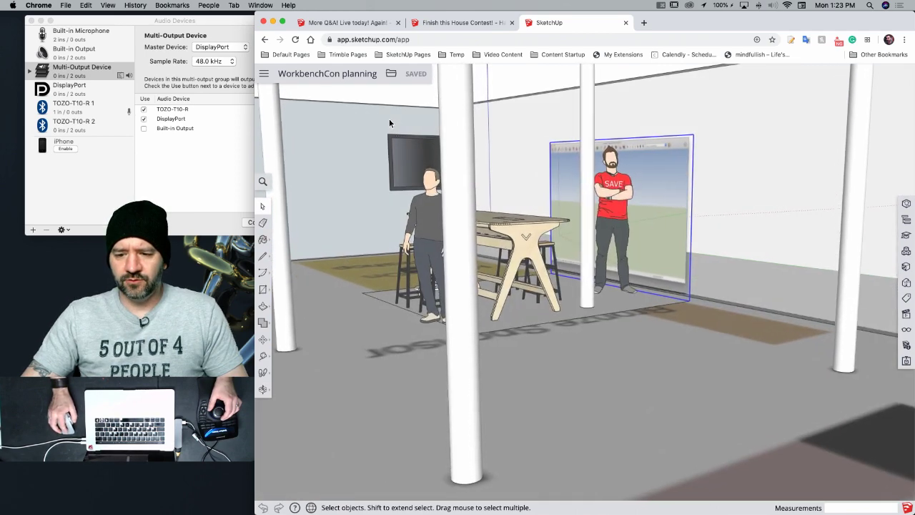
middle_click_drag(389, 119, 392, 160)
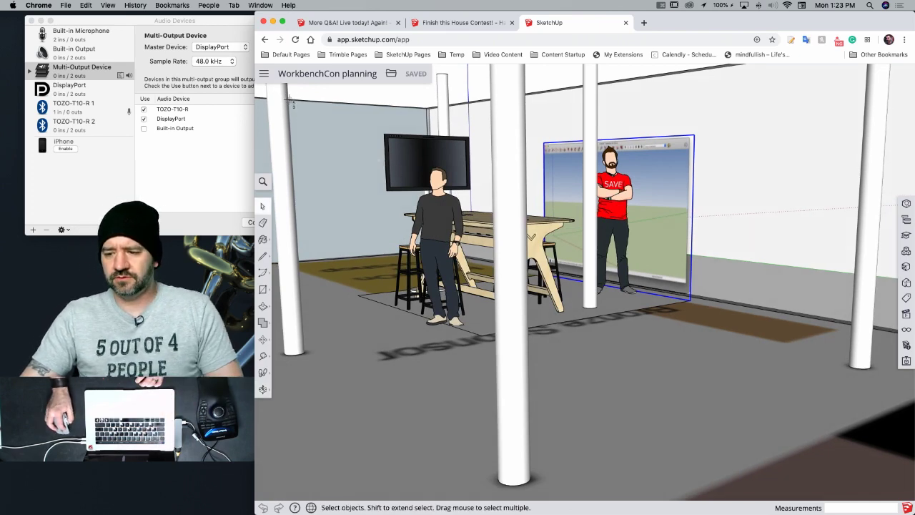
left_click_drag(275, 87, 887, 374)
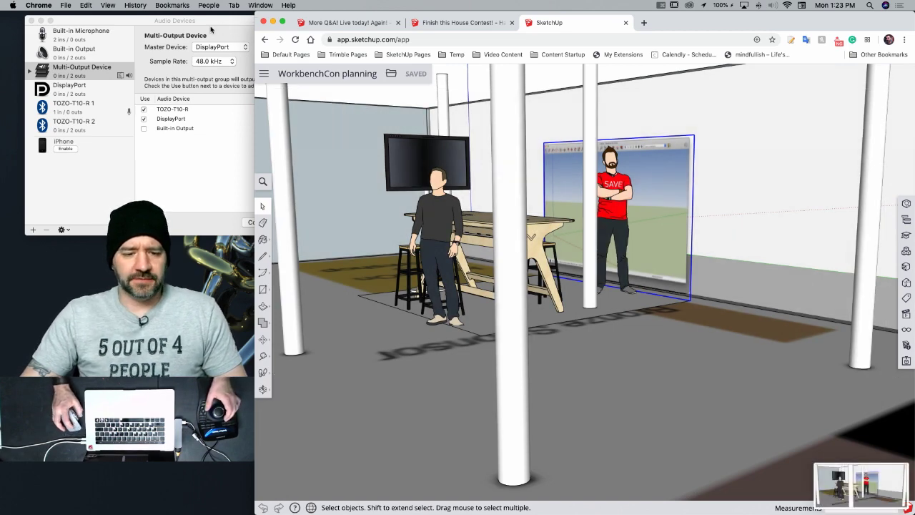
- Switch back to the untitled SketchUp Pro model and frame the half-round solid near the origin
mouse_move(1, 204)
left_click(21, 279)
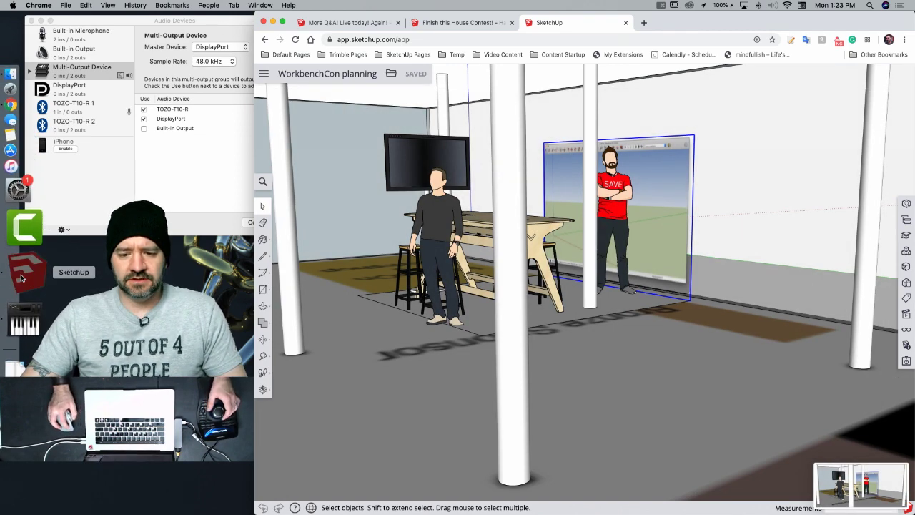
left_click(21, 277)
scroll(411, 303, "up", 5)
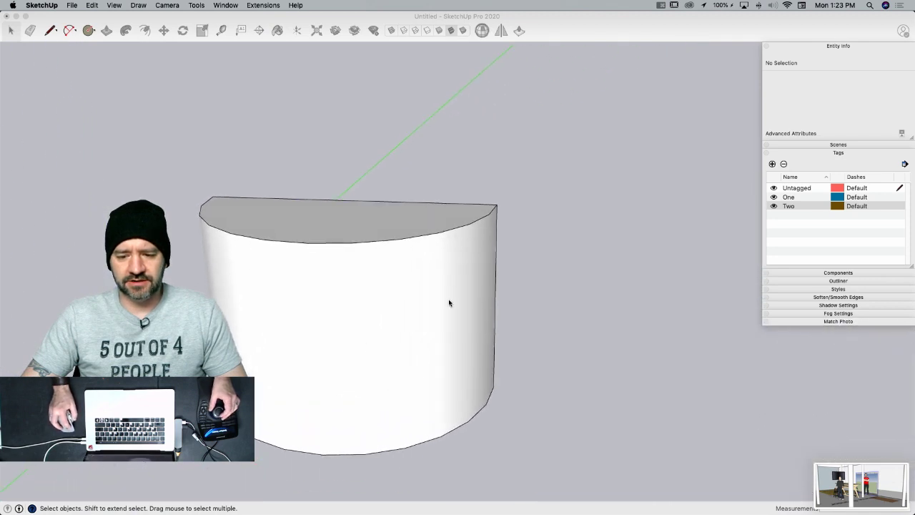
middle_click_drag(449, 303, 501, 224)
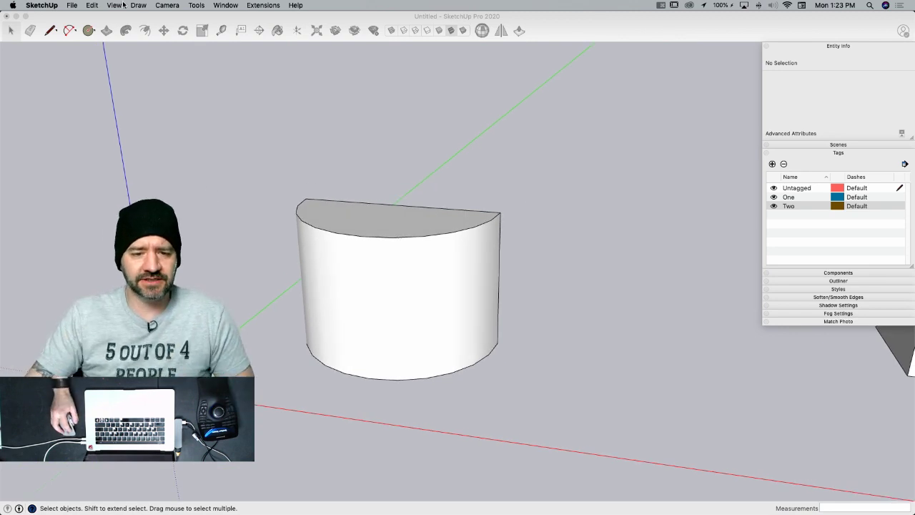
left_click(59, 16)
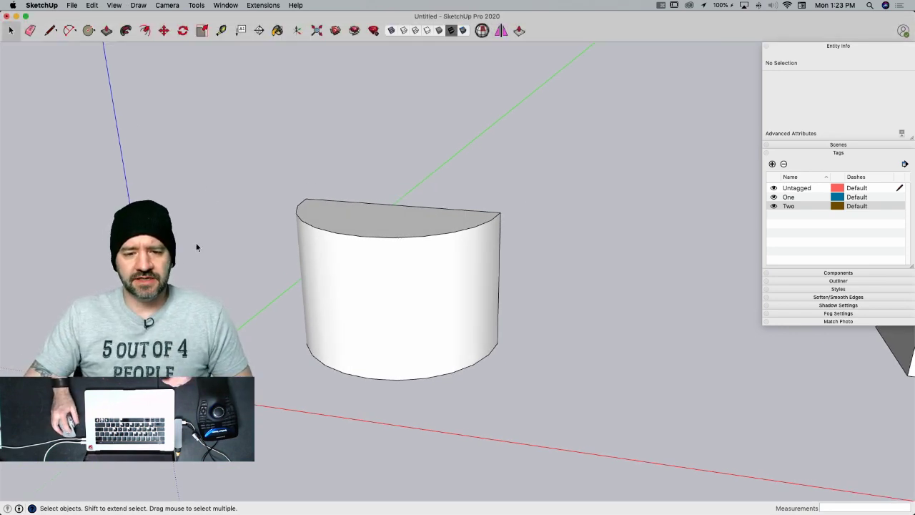
- Draw a rectangle about 162" by 91" on the ground on the opposite side of the green axis from the half-round solid
left_click(88, 30)
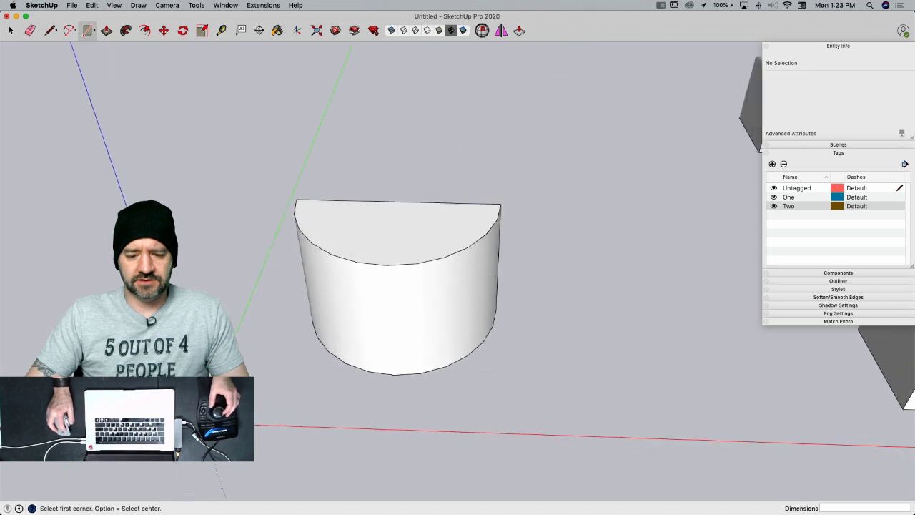
left_click(81, 261)
left_click(309, 316)
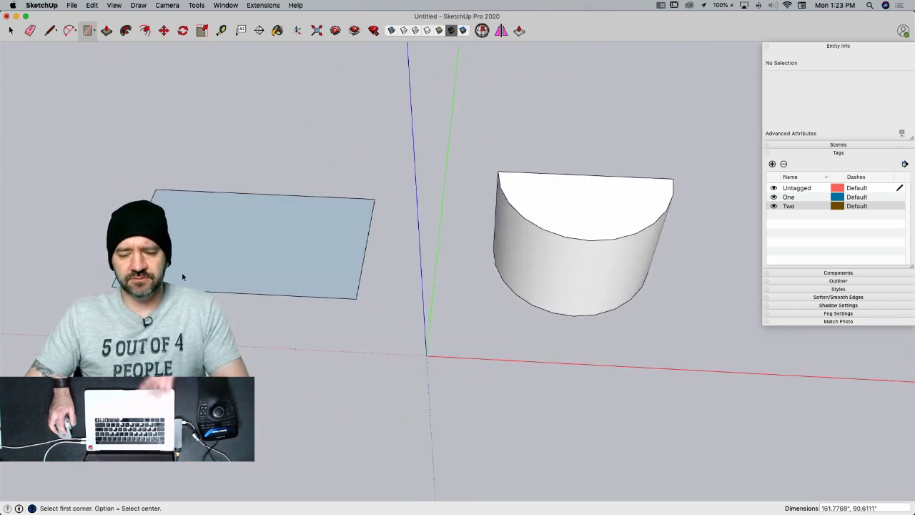
key("space")
- Import "Screen Shot 2020-04-20 at 1.23.09 PM.png" from the Desktop as a texture
left_click(72, 5)
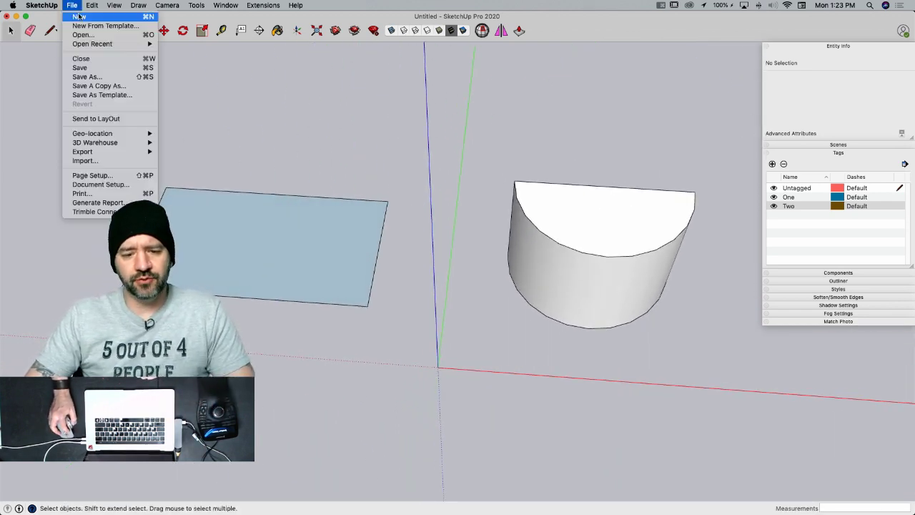
left_click(136, 160)
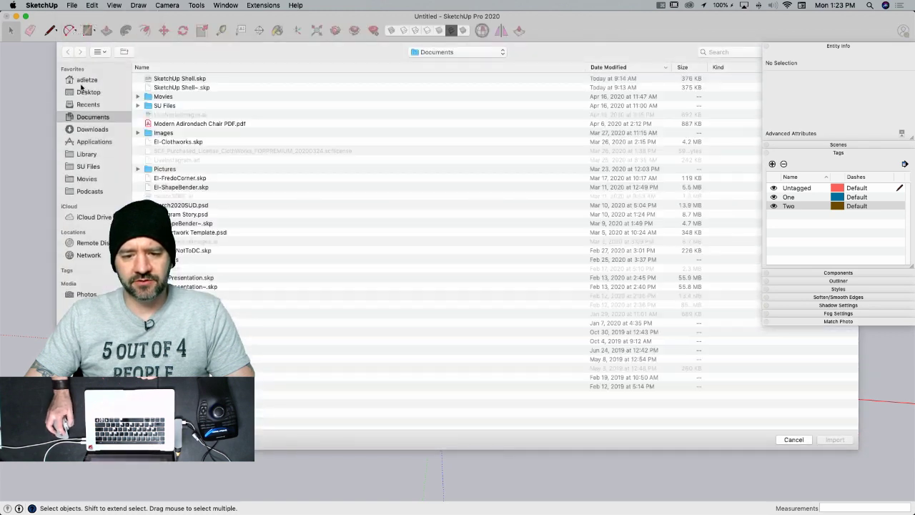
left_click(89, 91)
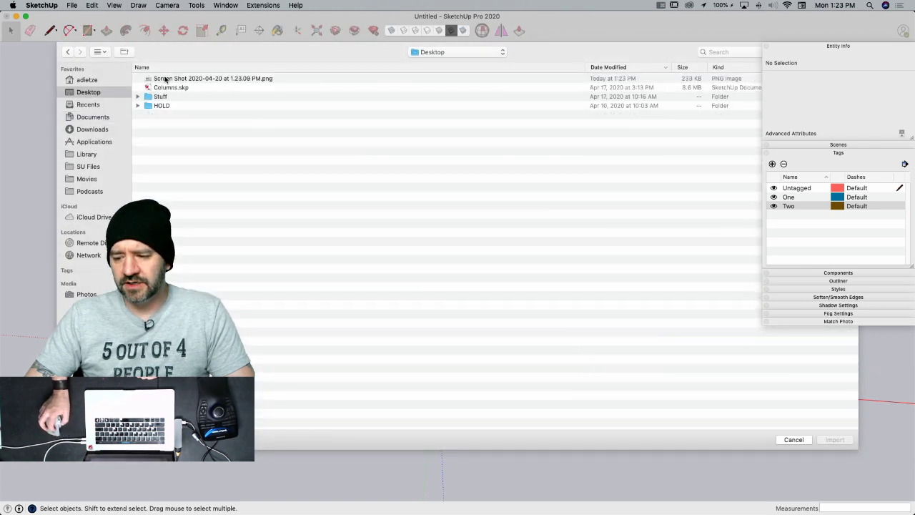
left_click(165, 79)
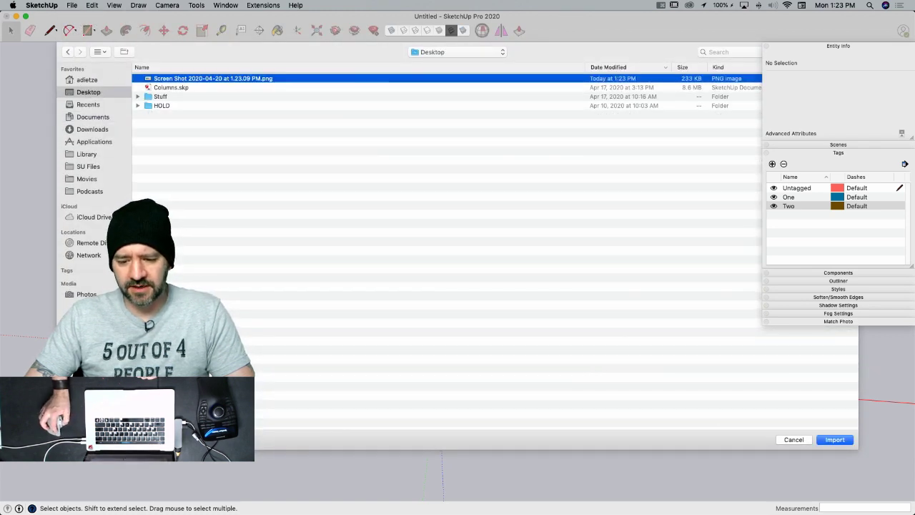
left_click(431, 427)
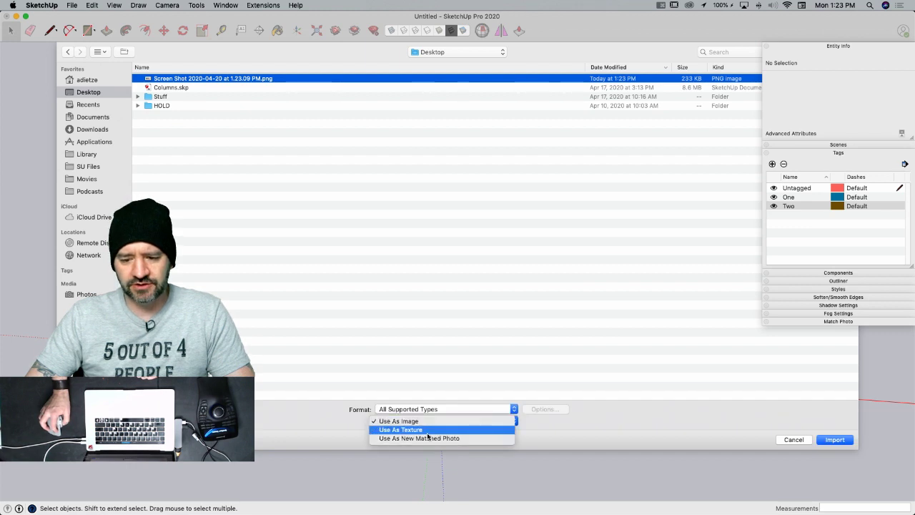
left_click(427, 432)
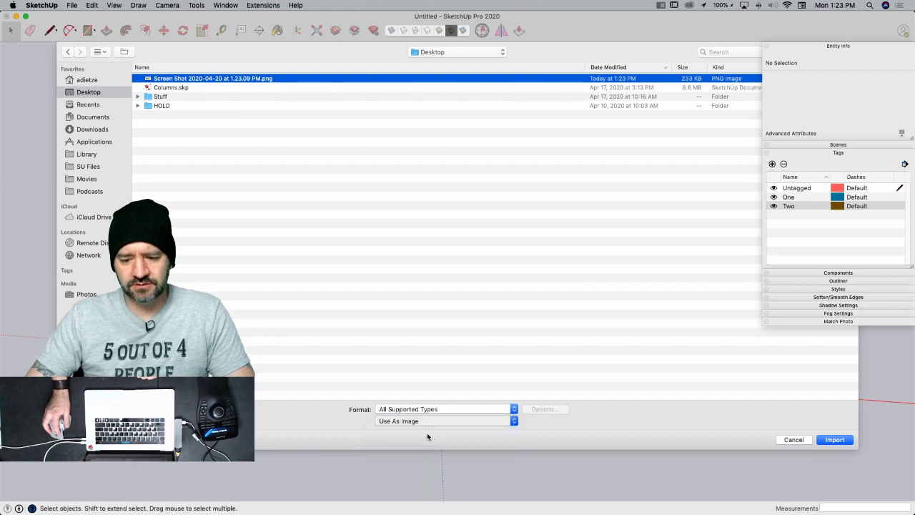
left_click(835, 440)
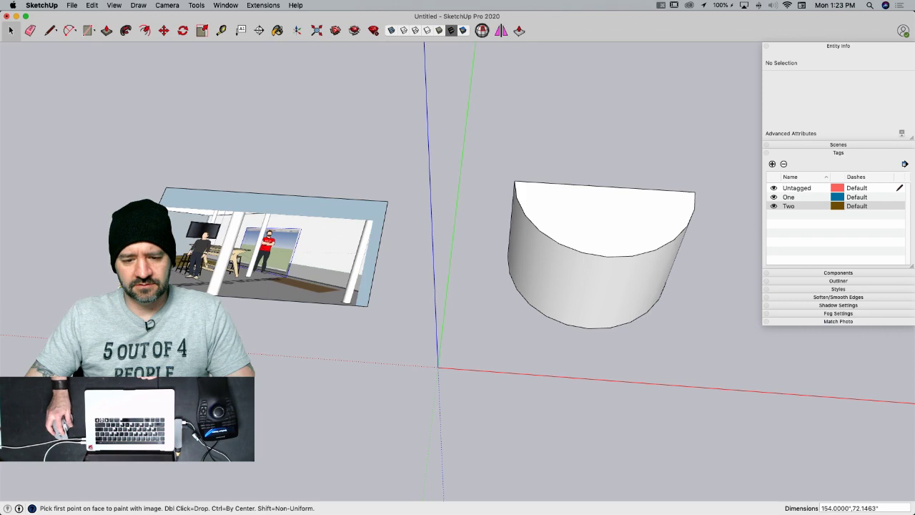
- Place the imported image on the rectangle from its front corner, scaled to reach the rear edge, and clear the selection
left_click(116, 289)
left_click(167, 188)
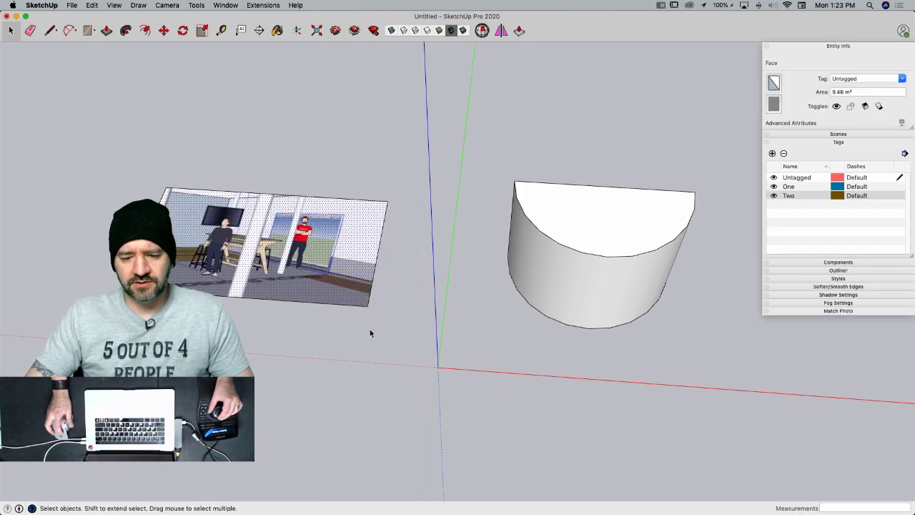
scroll(305, 340, "up", 4)
left_click(305, 339)
scroll(247, 195, "down", 2)
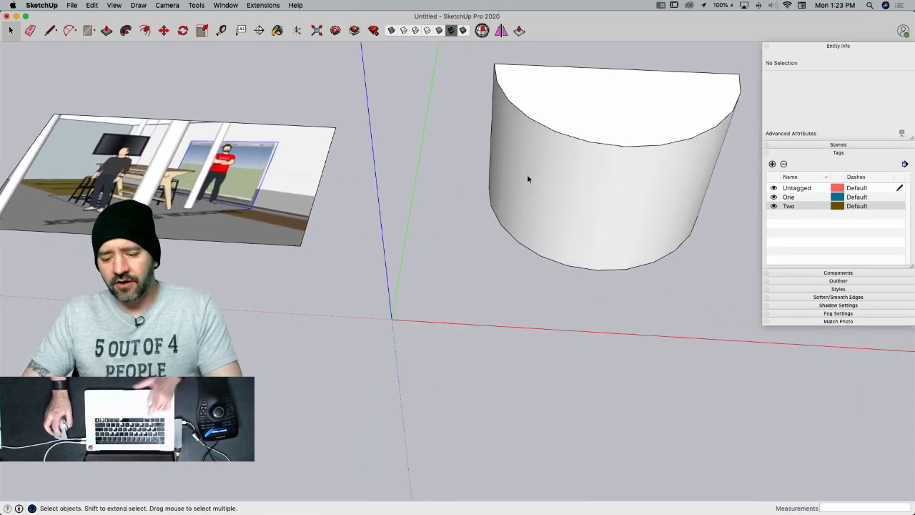
- Sample the image texture from the rectangle with Paint Bucket and paint the half-round solid's curved side with it
key("b")
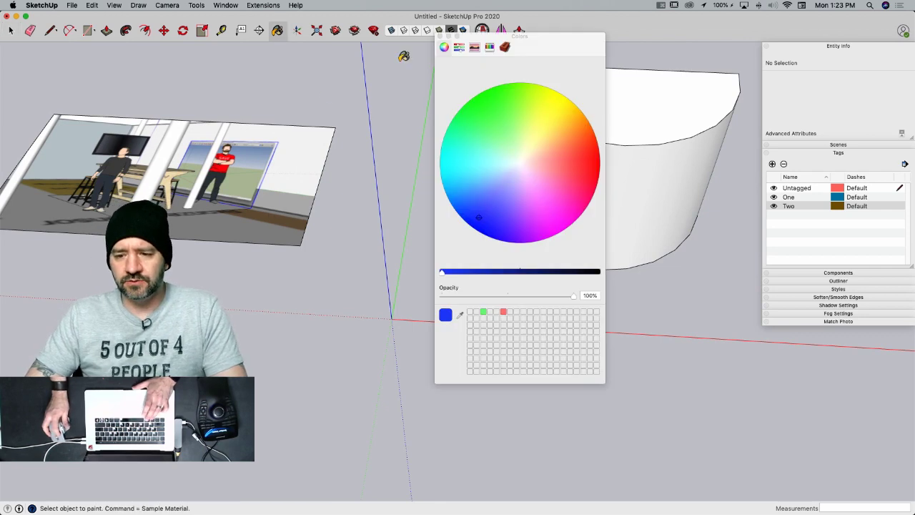
left_click_drag(505, 47, 812, 348)
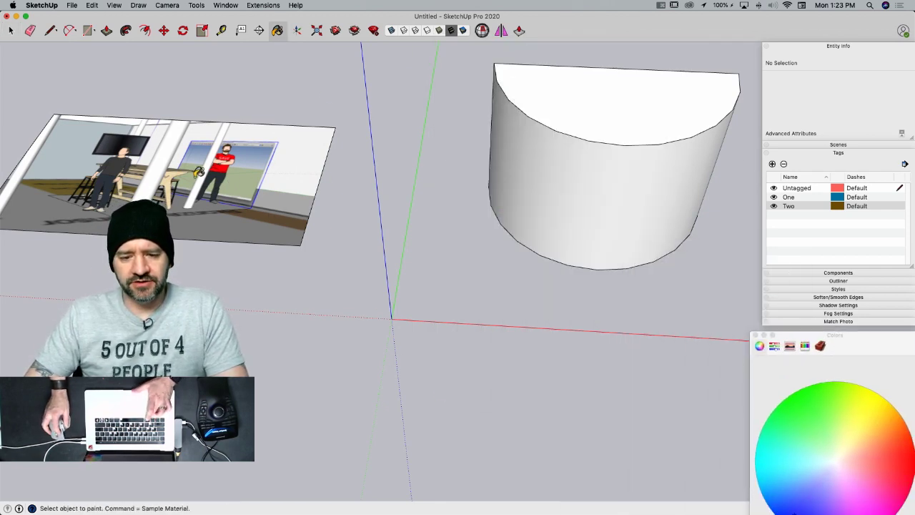
left_click(204, 153, "super")
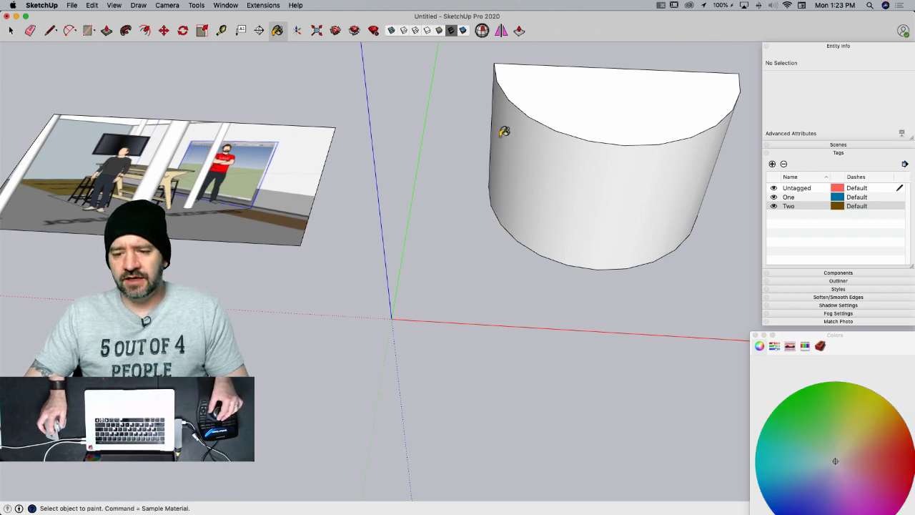
left_click(537, 207)
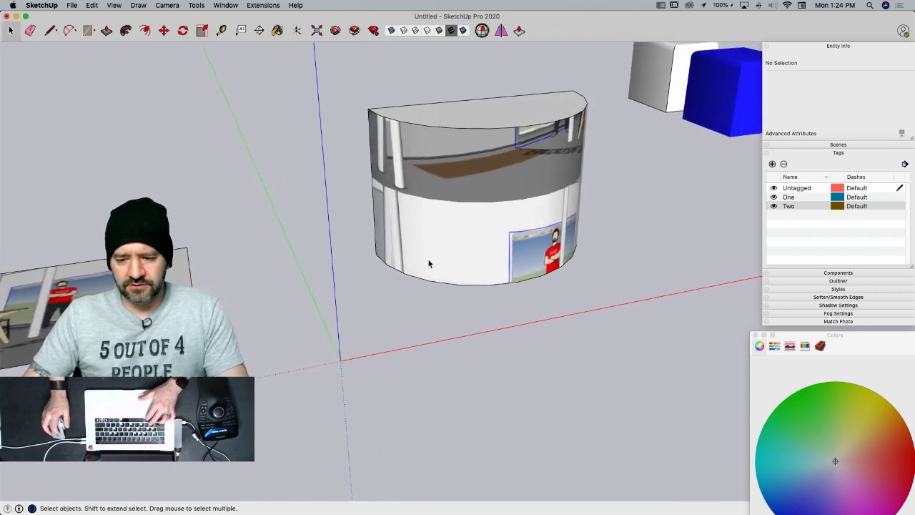
- Select the whole half-round solid and place a copy of it between the original and the rounded boxes
triple_click(449, 249)
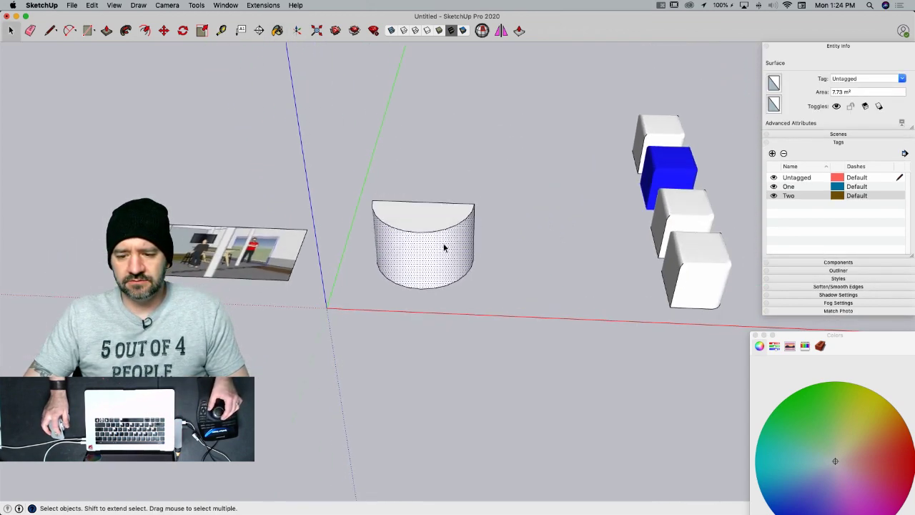
key("m")
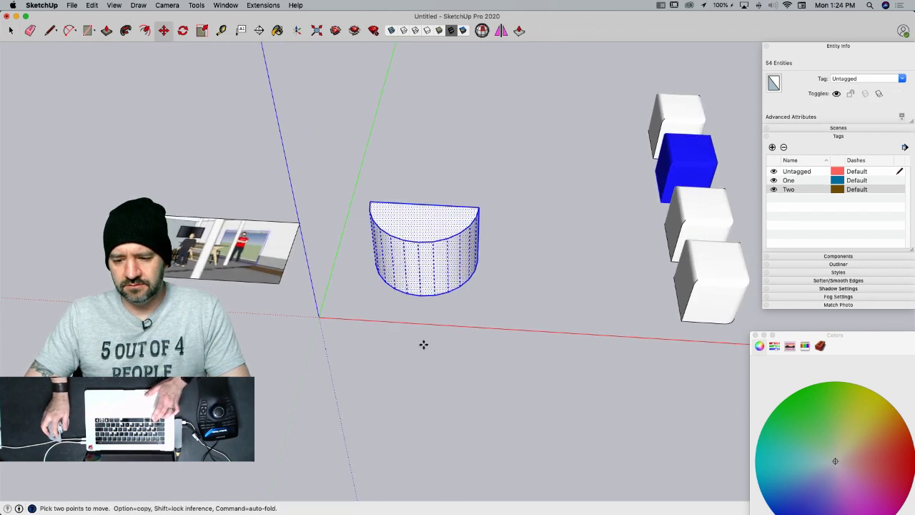
left_click(423, 347)
key("alt")
left_click(577, 350)
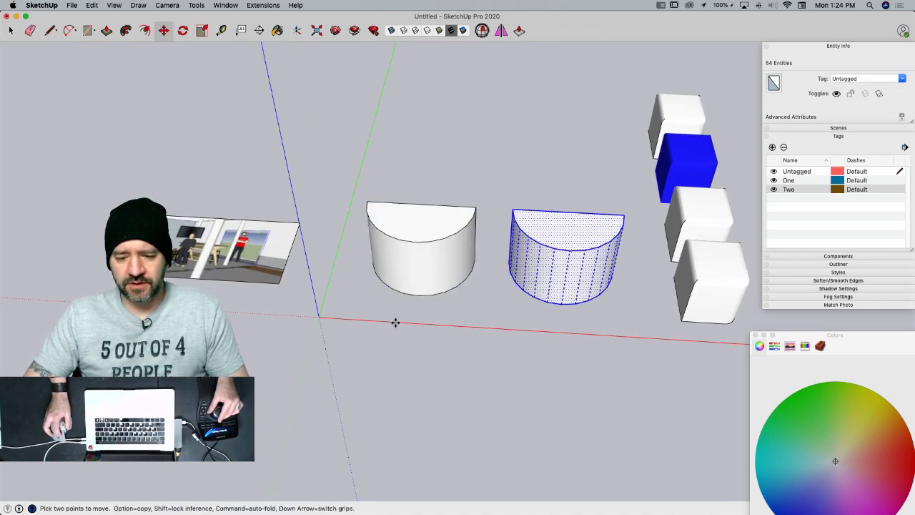
key("space")
- Paint all connected matching faces of the original solid's curved side with the sampled image texture
scroll(405, 308, "up", 5)
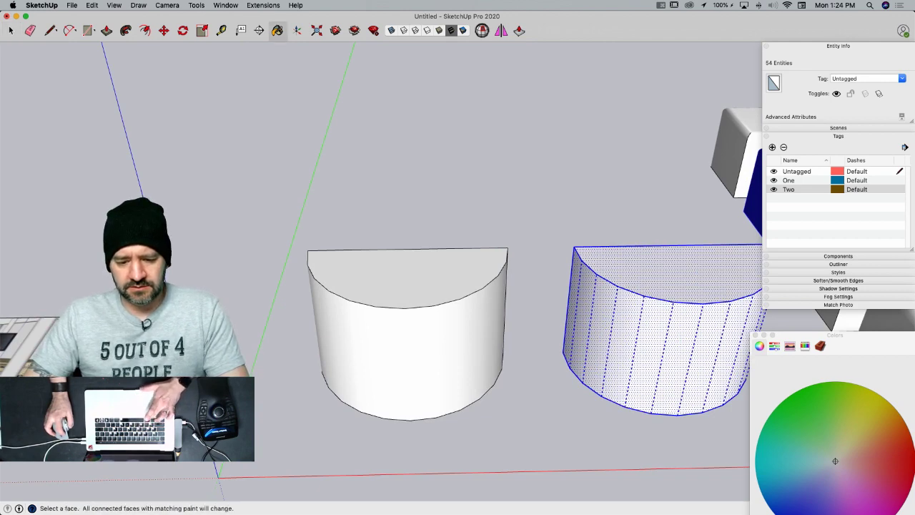
left_click(457, 332)
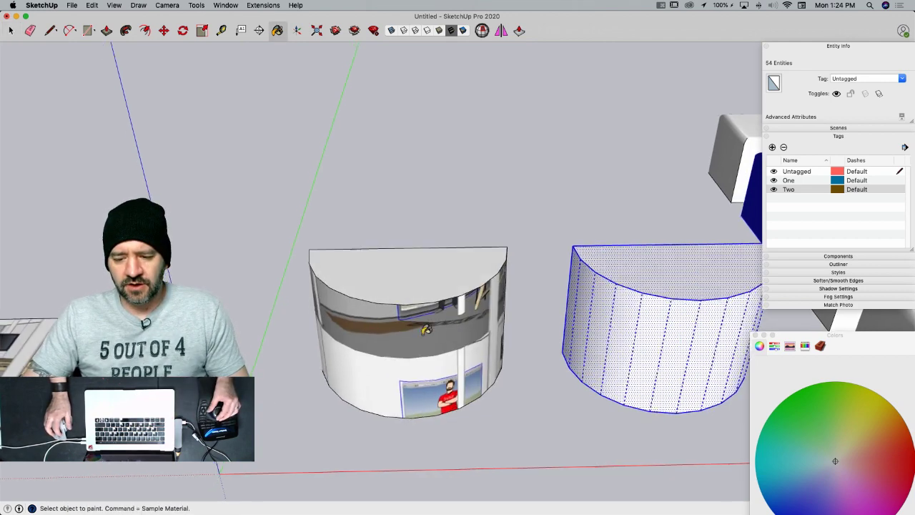
key("space")
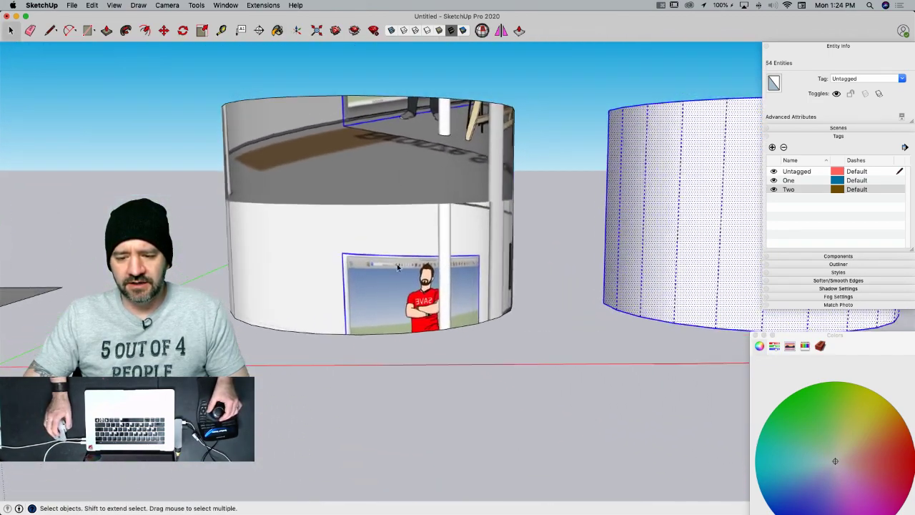
- Show the hidden geometry and select only the first narrow facet at the outer end of the textured curved side
right_click(353, 256)
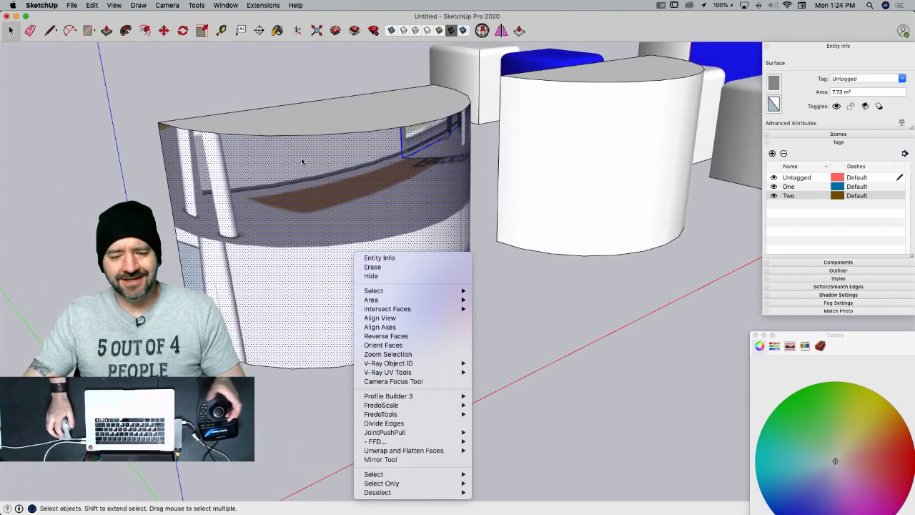
key("alt+h")
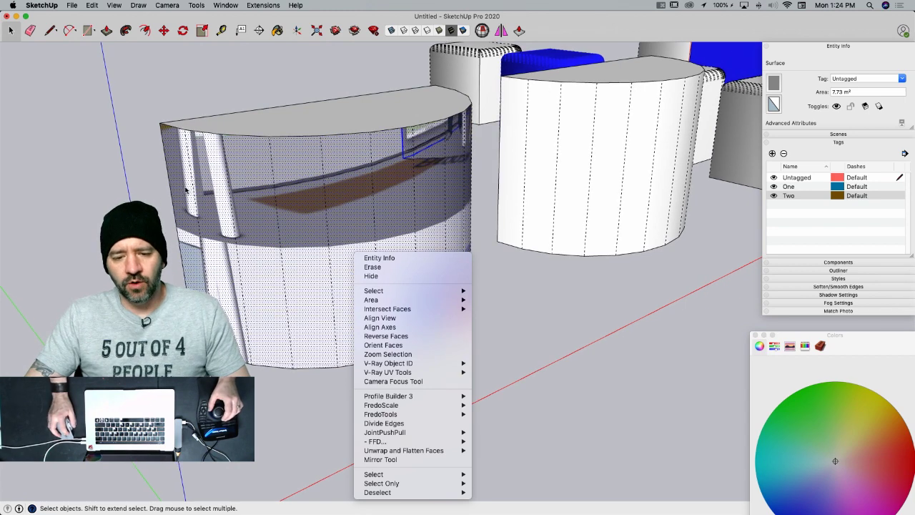
left_click(185, 189)
left_click(177, 167)
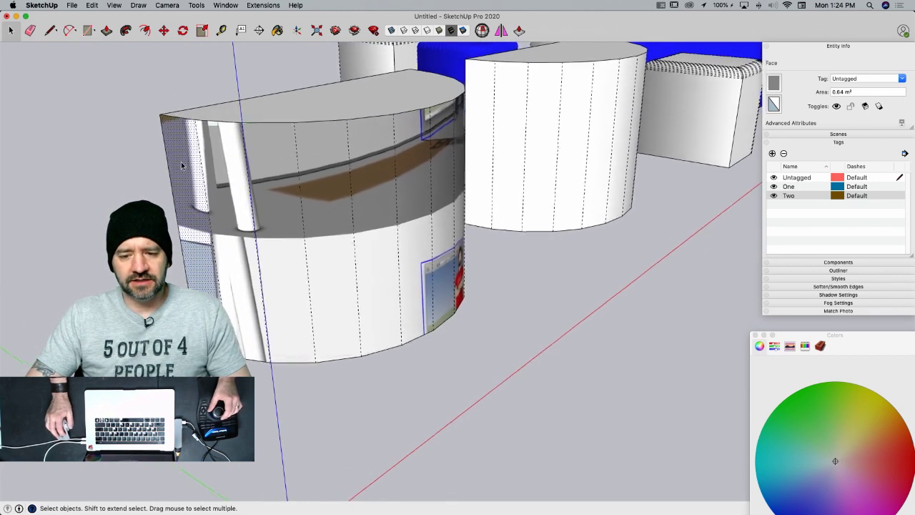
- Start positioning the texture on the selected first facet and move the image so its lower edge meets the facet's base
middle_click_drag(221, 164, 364, 190)
right_click(392, 188)
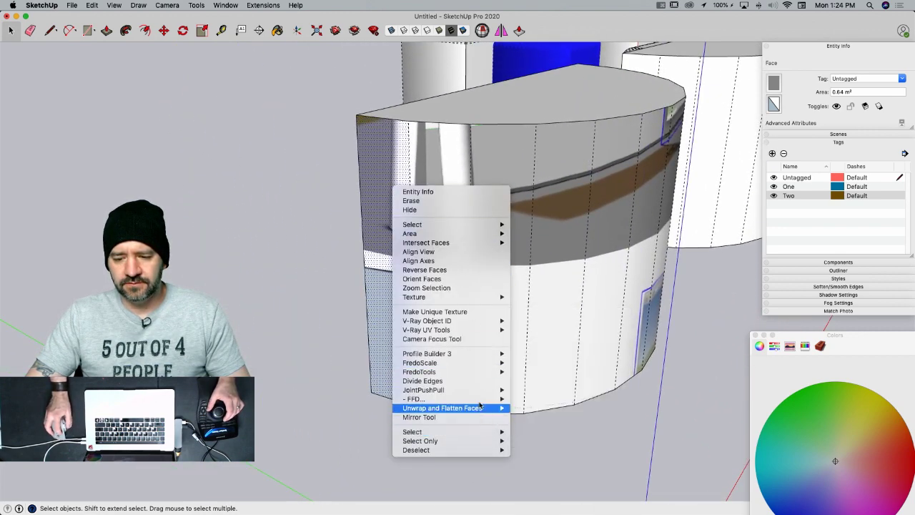
mouse_move(508, 296)
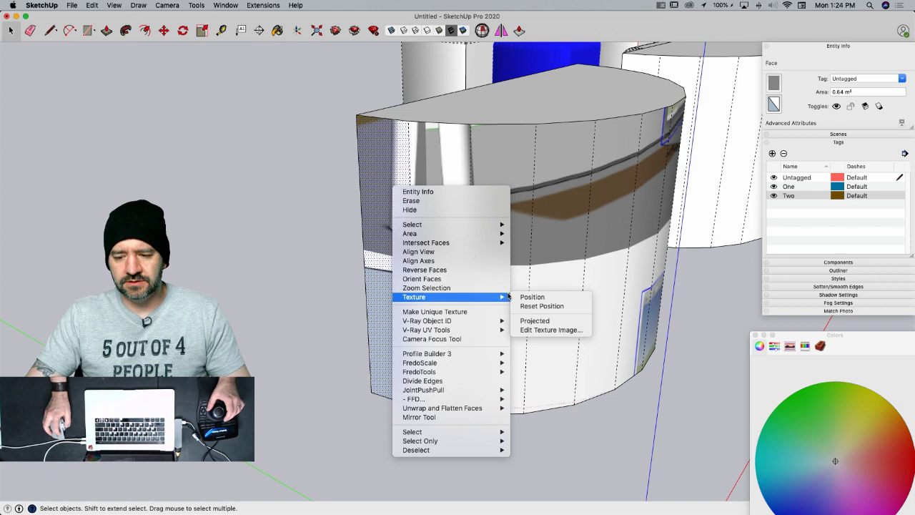
left_click(543, 297)
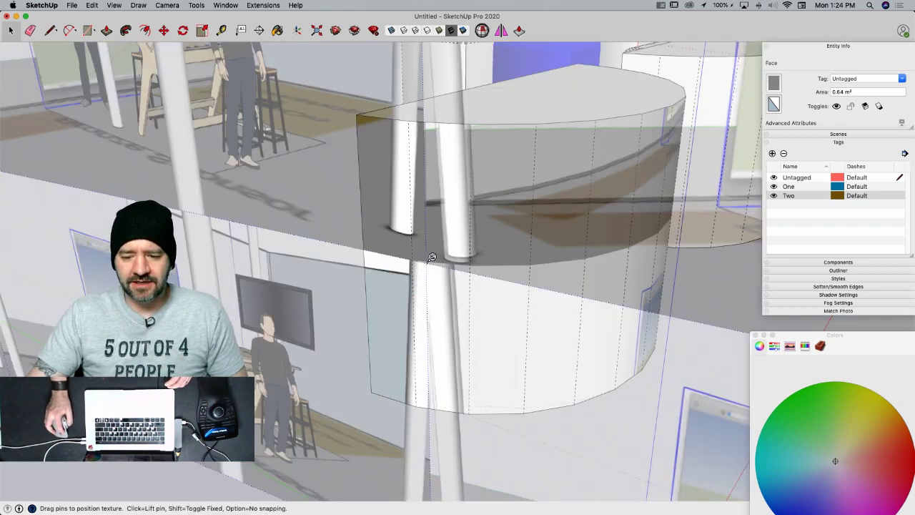
left_click_drag(433, 258, 427, 408)
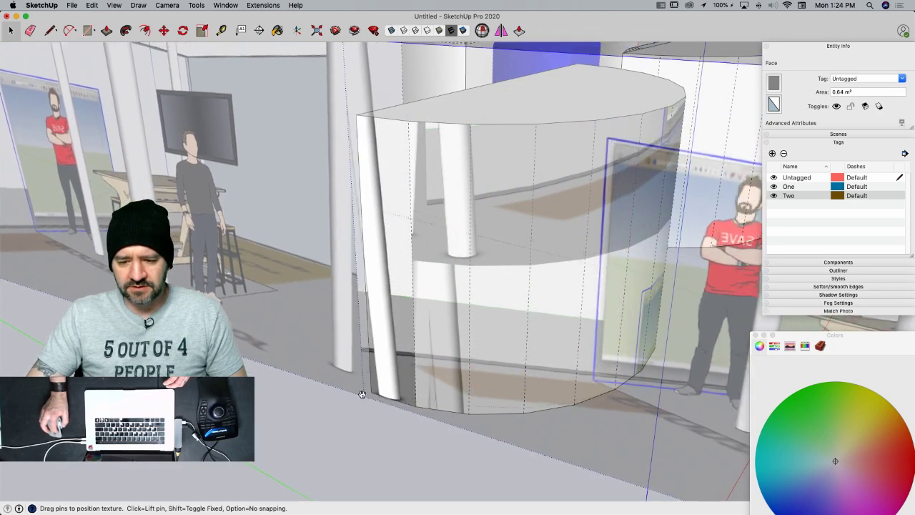
left_click_drag(361, 395, 364, 394)
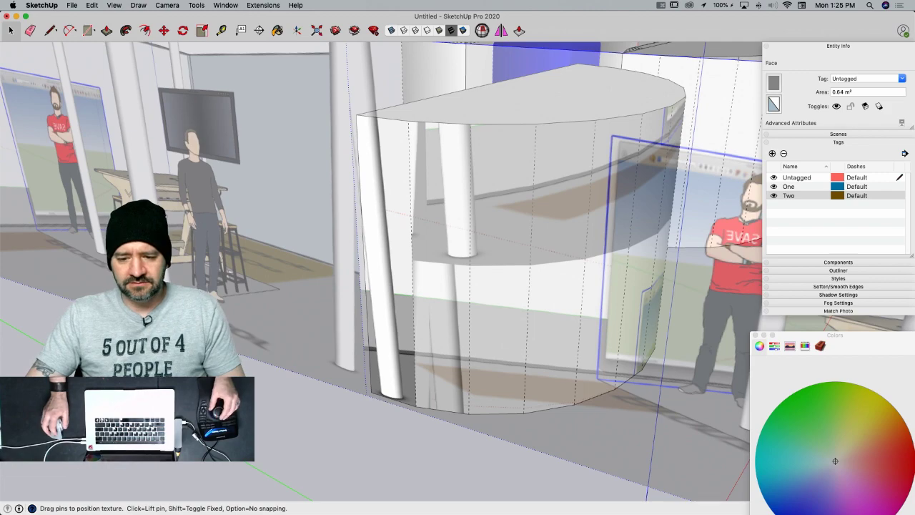
- Switch to fixed pins, rescale the image so its height fits the first facet from base to top, and accept the placement
scroll(194, 226, "down", 10)
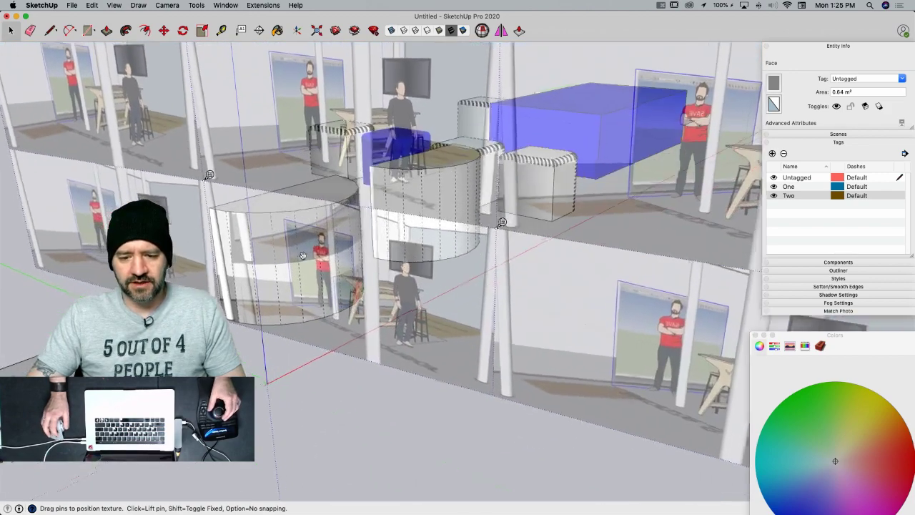
scroll(303, 256, "up", 3)
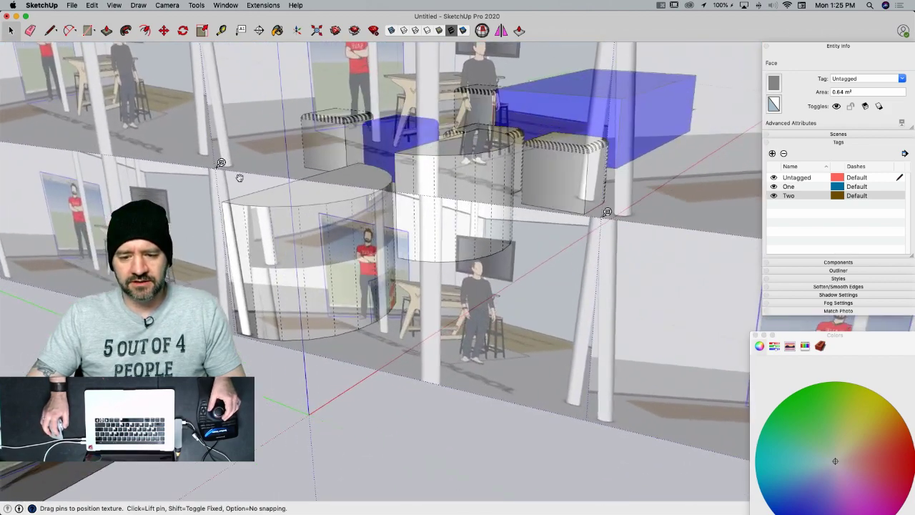
right_click(240, 181)
left_click(266, 225)
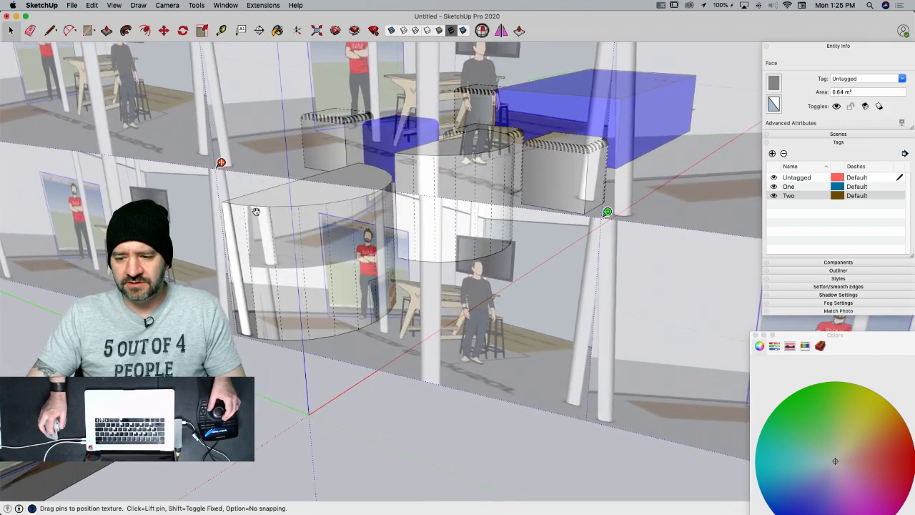
left_click_drag(607, 213, 495, 197)
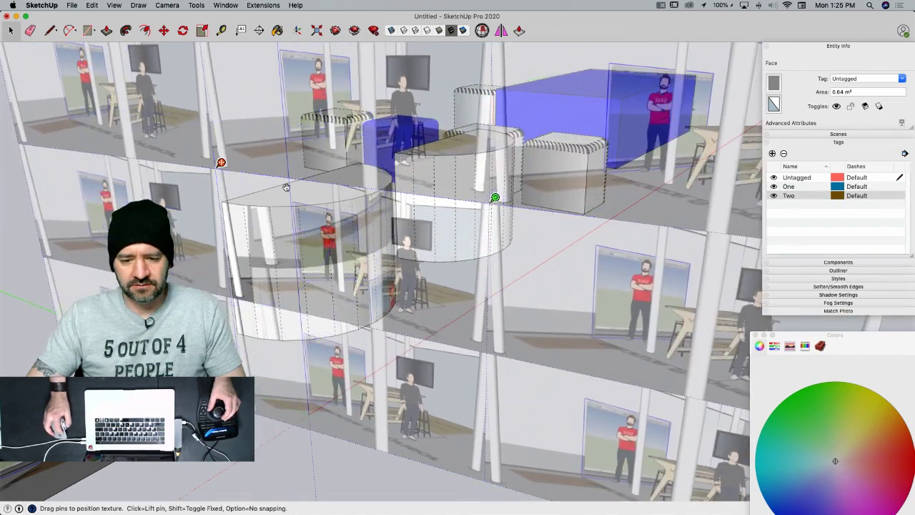
left_click_drag(215, 177, 215, 199)
left_click_drag(496, 236, 517, 238)
scroll(234, 202, "up", 5)
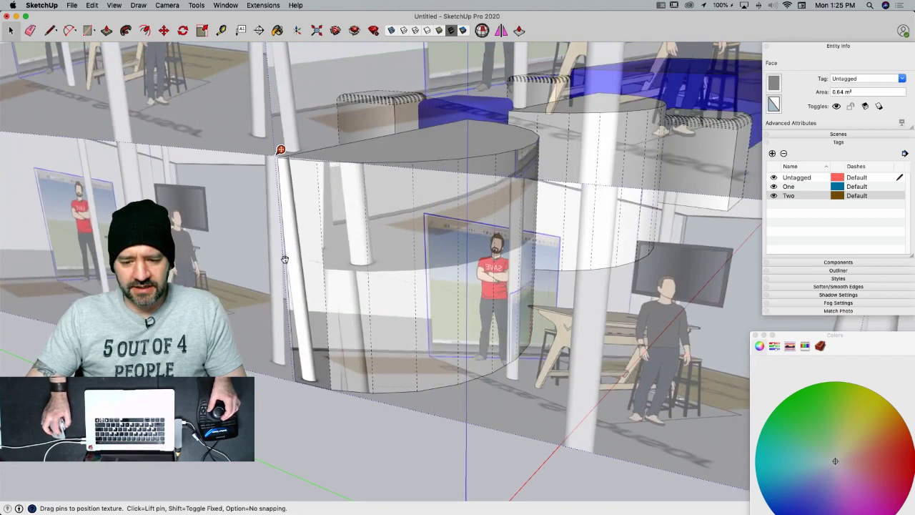
left_click(272, 445)
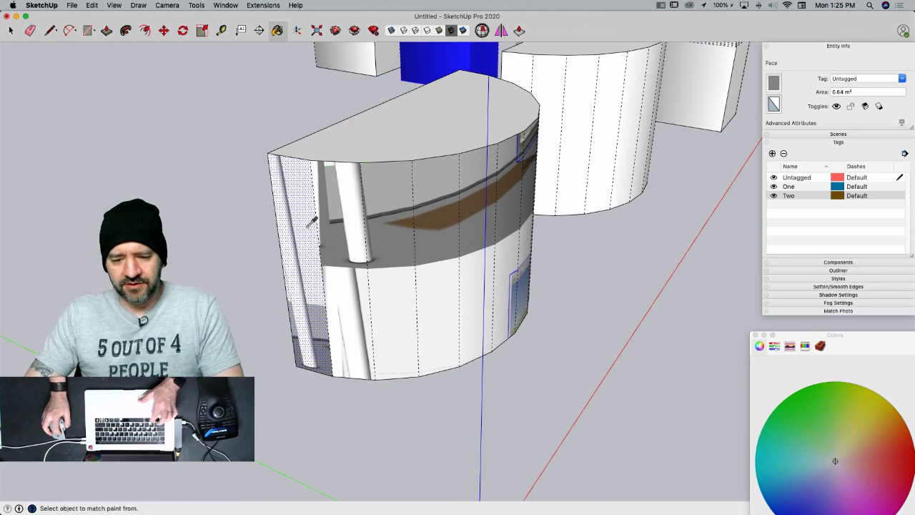
- Sample the first facet's positioned texture and paint the neighbouring facets one after another around the curved side
left_click(348, 208)
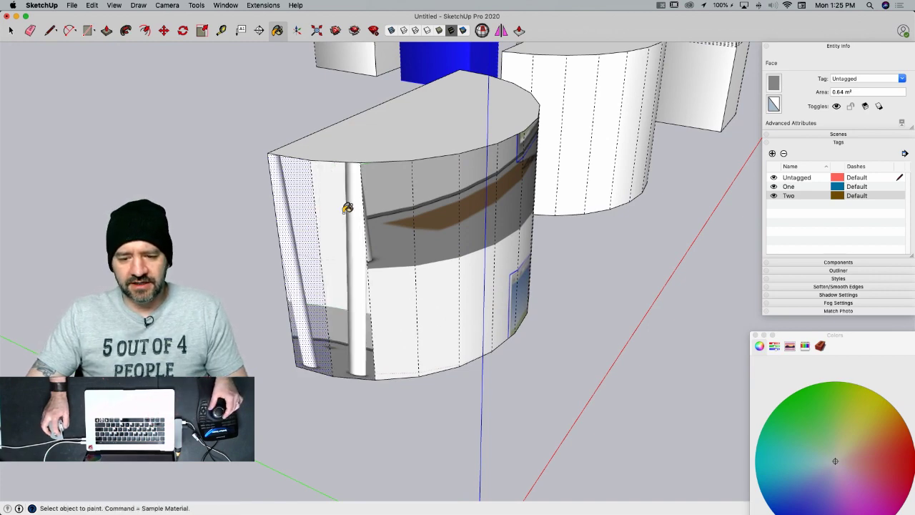
left_click(386, 214)
left_click(421, 217)
left_click(434, 221)
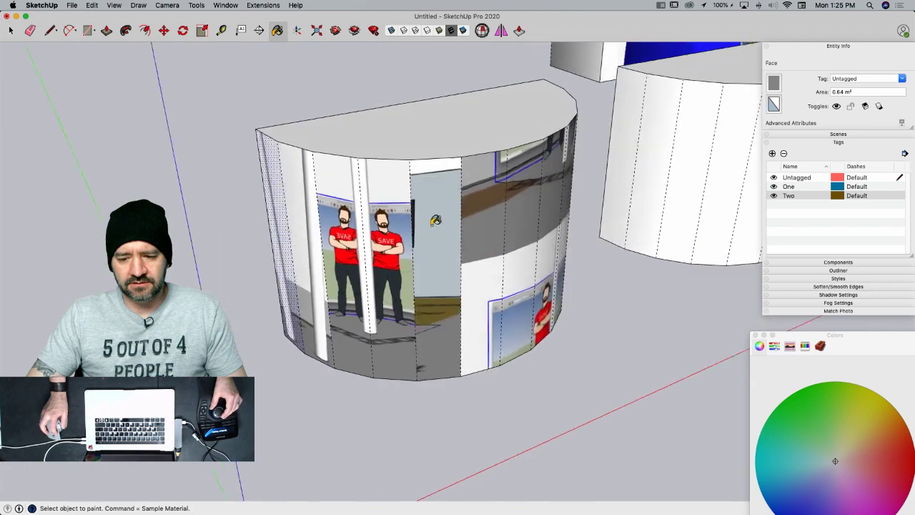
mouse_move(435, 220)
middle_mouse_down()
mouse_move(469, 223)
mouse_move(426, 228)
middle_mouse_up()
left_click(410, 230)
left_click(455, 234)
left_click(479, 227)
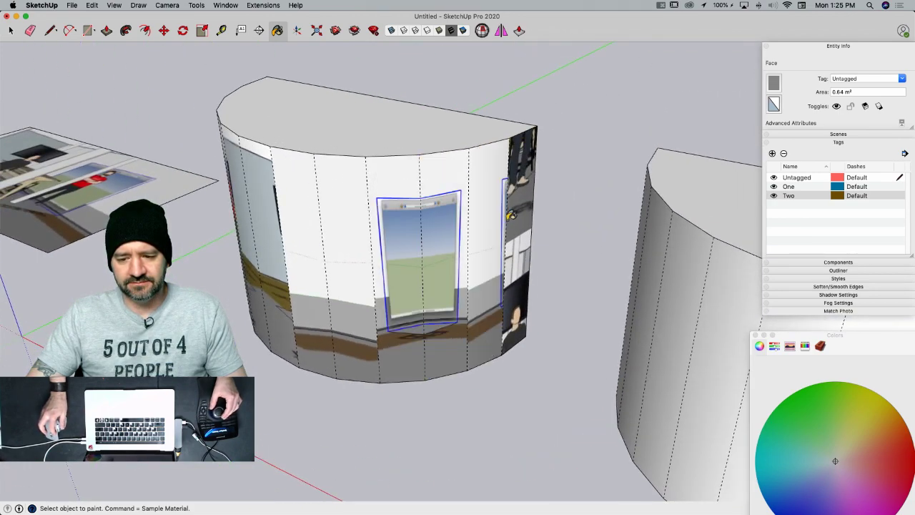
middle_click_drag(511, 214, 532, 220)
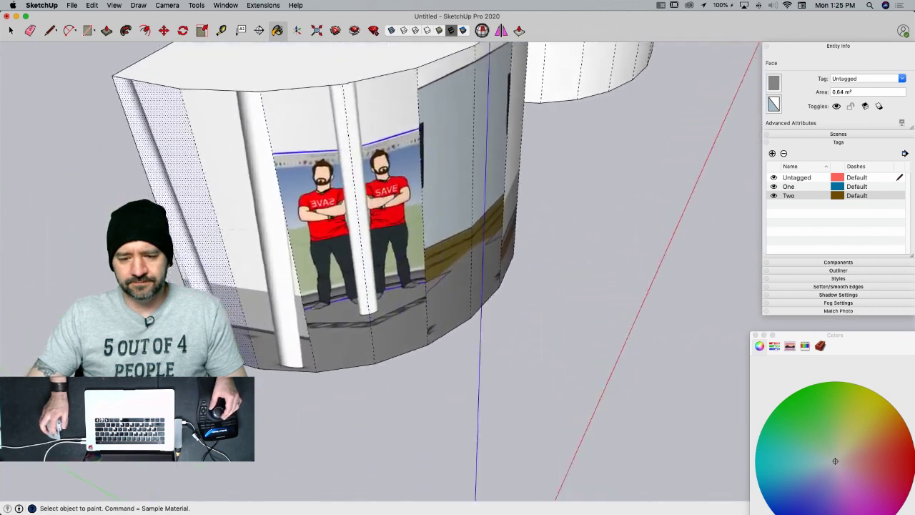
key("space")
left_click(232, 288)
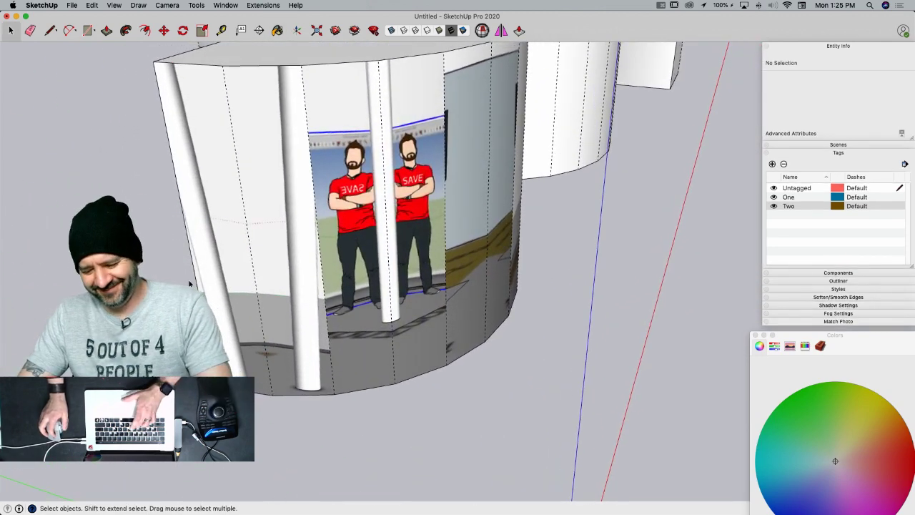
key("b")
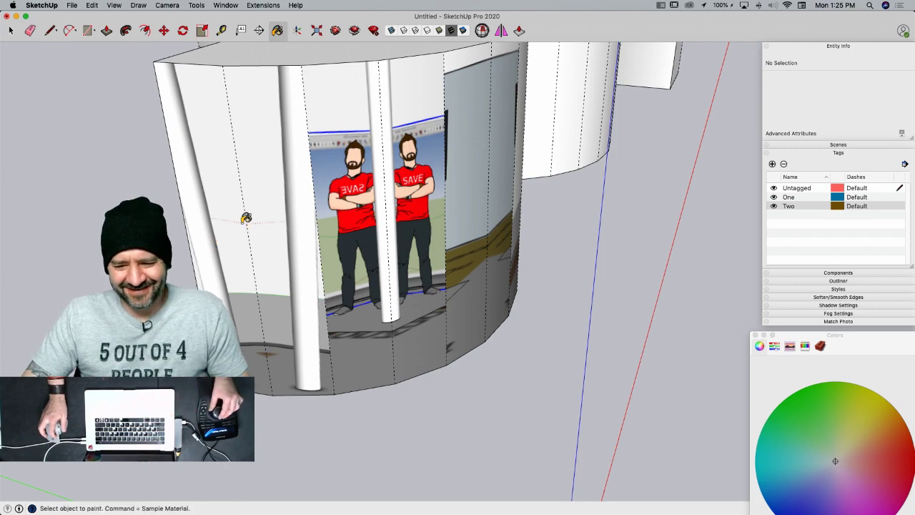
key("space")
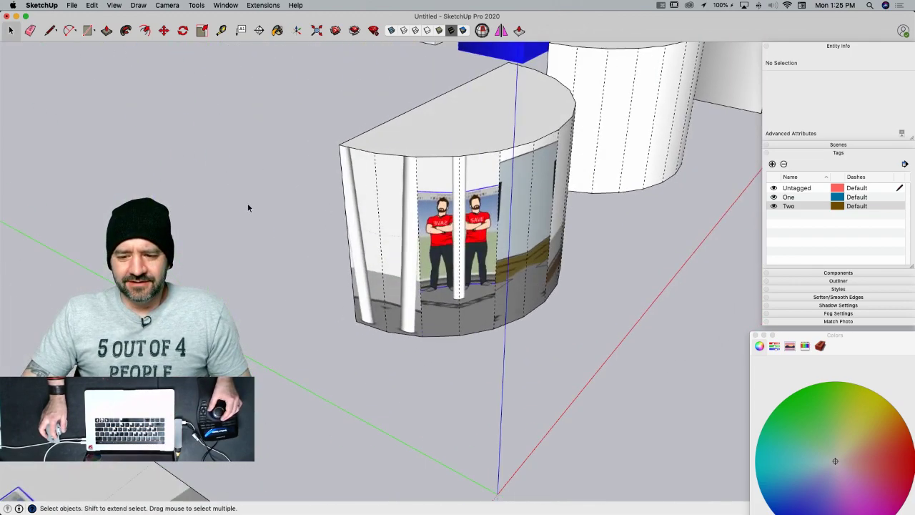
left_click(406, 246)
triple_click(406, 246)
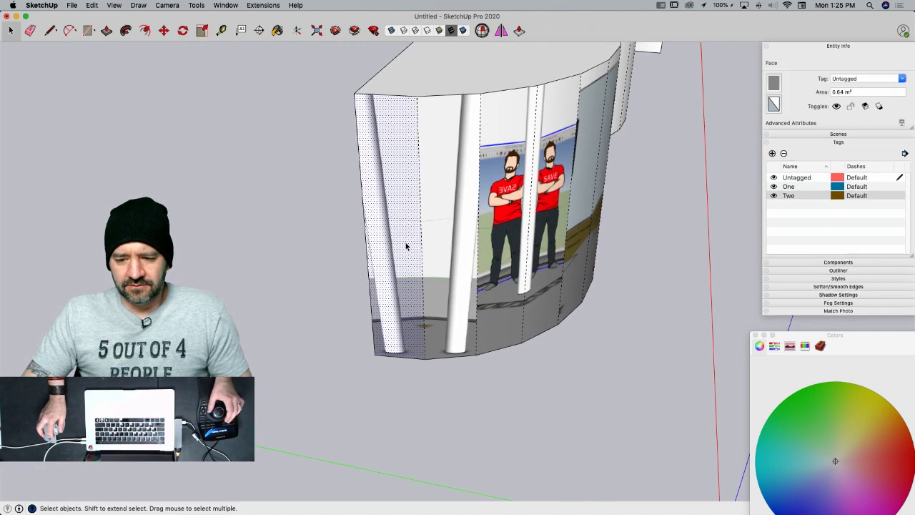
right_click(379, 263)
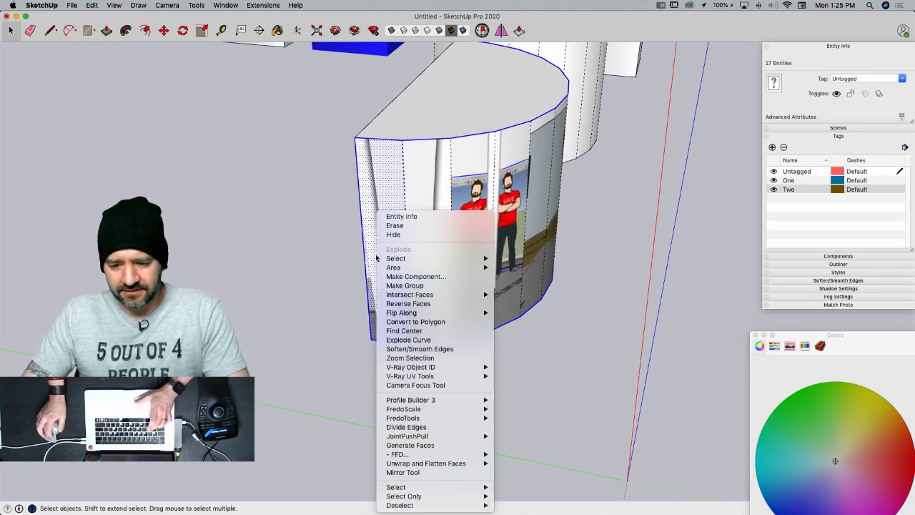
left_click(210, 278)
- Select only the first facet, inspect its texture position with the pins, and exit without adjusting it
left_click(403, 178)
right_click(388, 176)
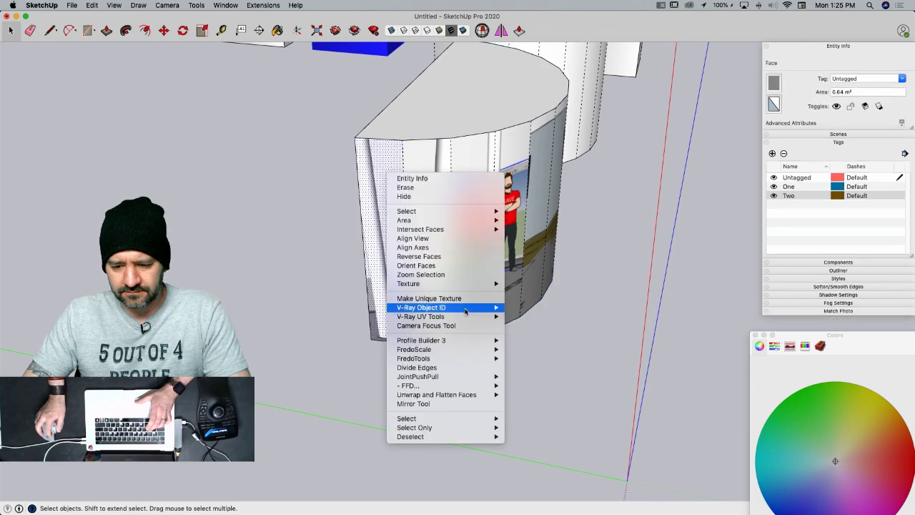
mouse_move(461, 284)
left_click(527, 284)
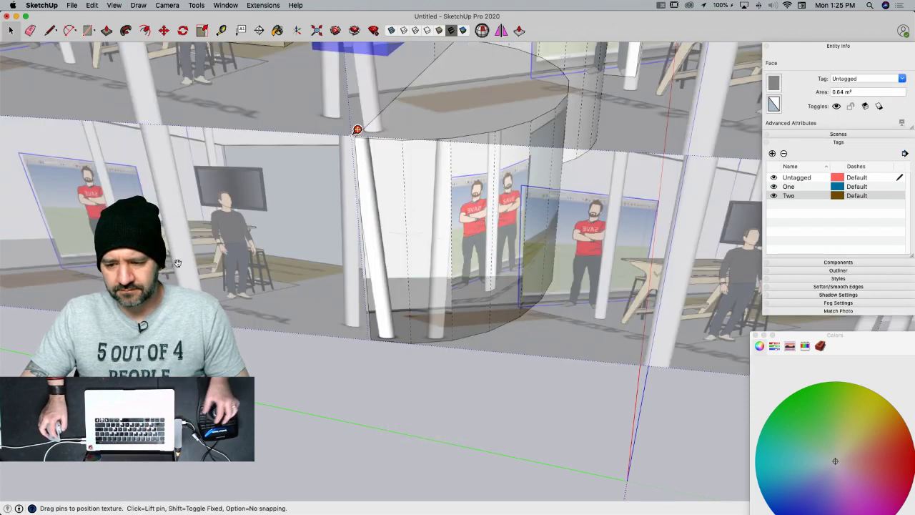
mouse_move(178, 263)
middle_mouse_down()
mouse_move(207, 246)
mouse_move(147, 275)
mouse_move(161, 261)
middle_mouse_up()
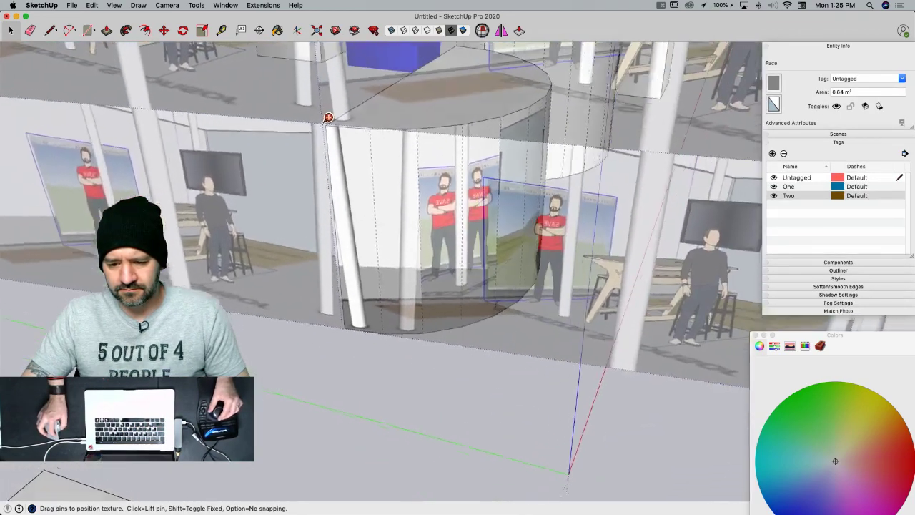
key("Return")
scroll(319, 262, "up", 2)
left_click(276, 384)
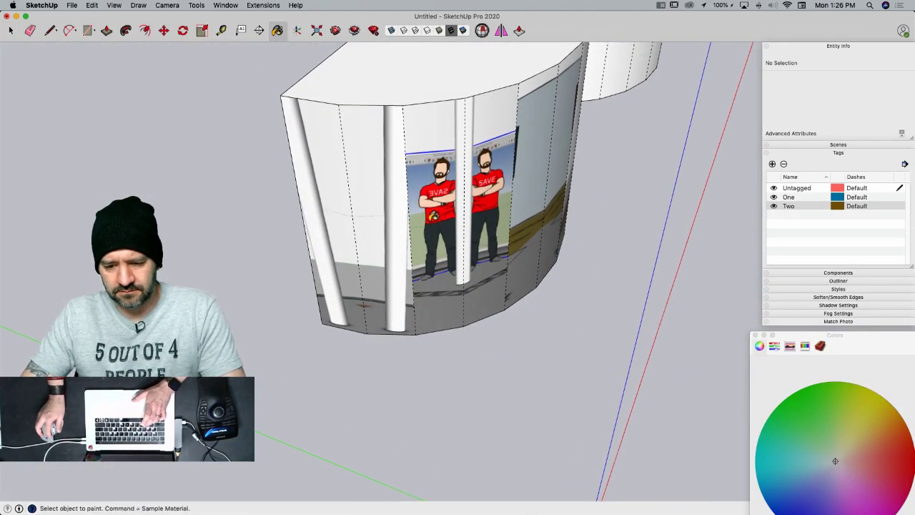
- Try painting the flat image rectangle with the texture sampled from the solid's facets
key("space")
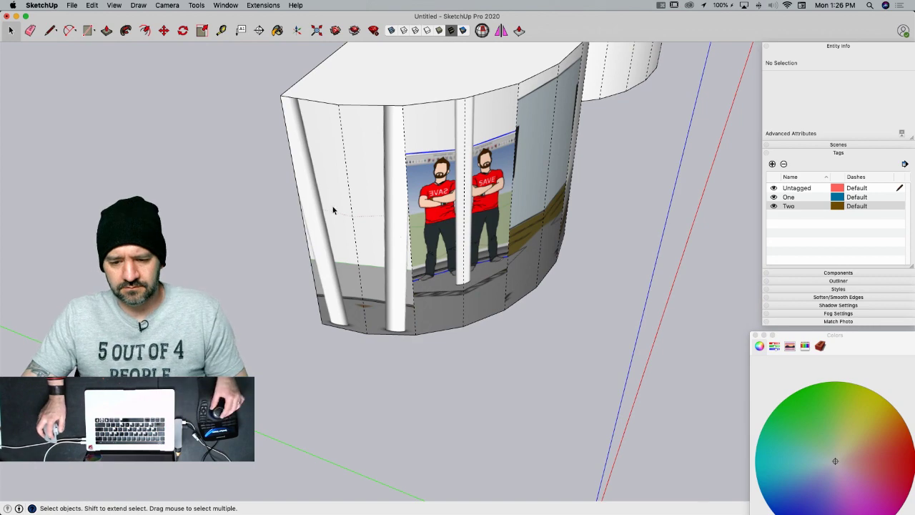
middle_click_drag(333, 209, 411, 238)
key("b")
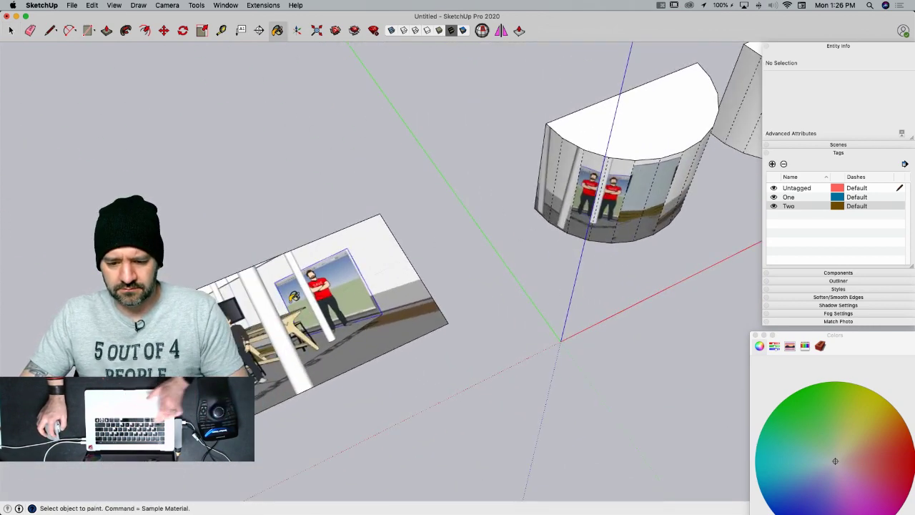
left_click(292, 299)
key("space")
mouse_move(284, 299)
middle_mouse_down()
mouse_move(298, 274)
mouse_move(251, 249)
middle_mouse_up()
key("b")
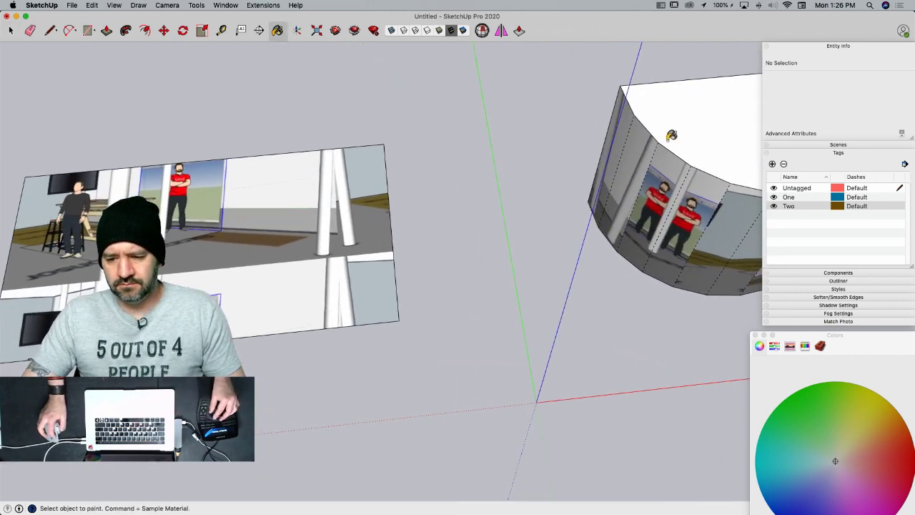
- Try painting the solid's entire curved surface with the rectangle's texture while the hidden geometry is off
mouse_move(672, 135)
middle_mouse_down()
mouse_move(499, 143)
mouse_move(521, 168)
mouse_move(645, 185)
mouse_move(426, 183)
mouse_move(284, 328)
middle_mouse_up()
key("space")
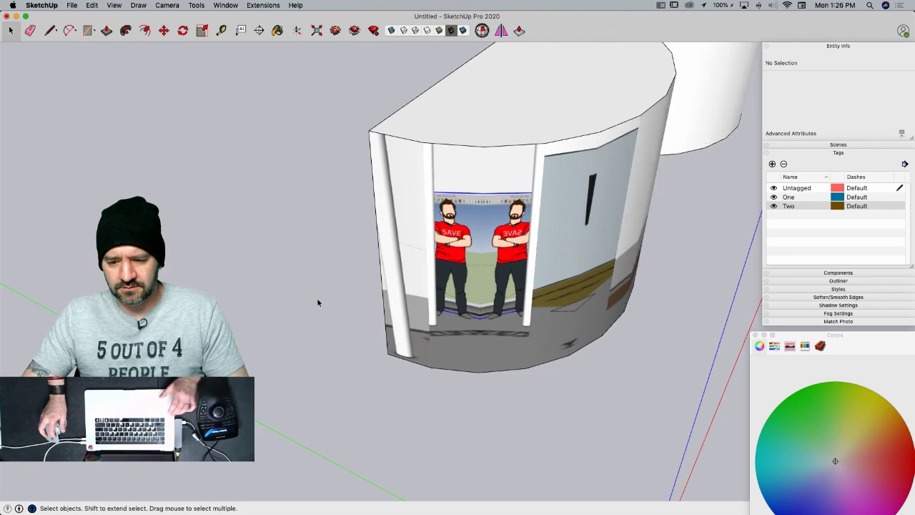
left_click(391, 244)
key("b")
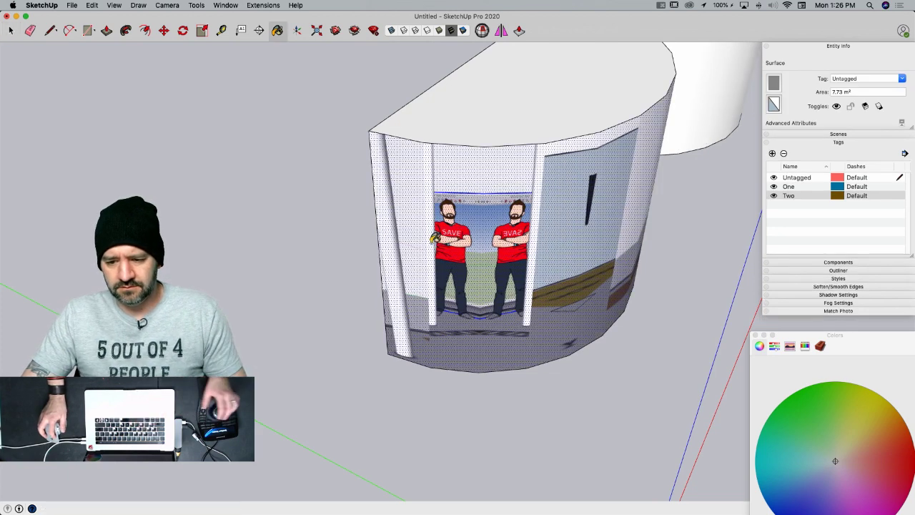
left_click(434, 239)
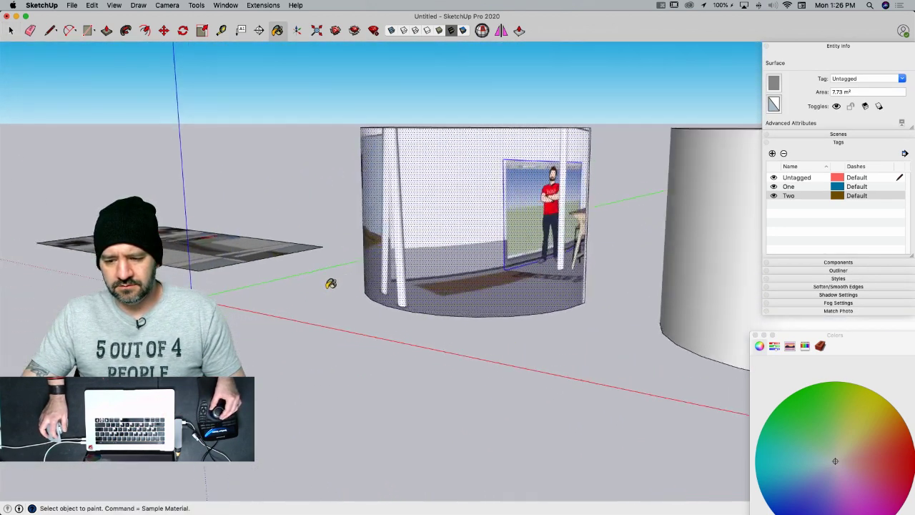
key("space")
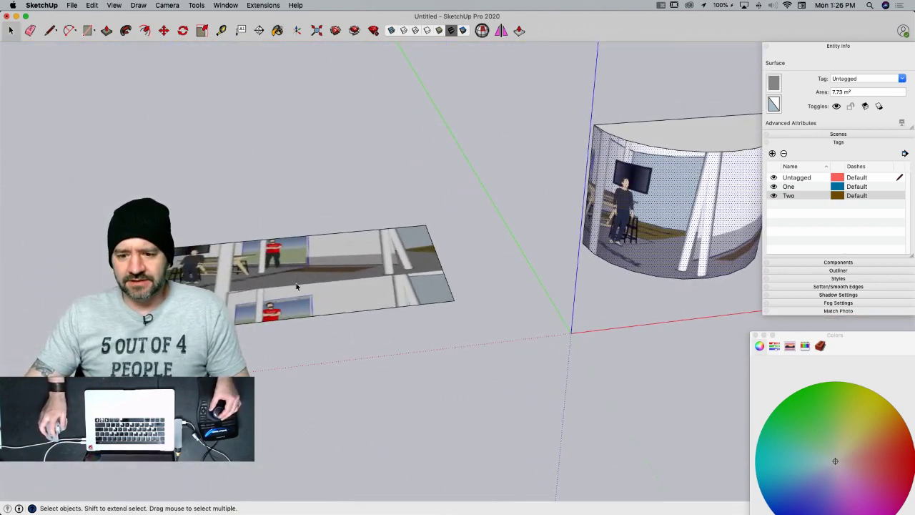
- Undo the repainting of the curved side and of the flat image rectangle, and clear the selection
left_click(298, 287)
key("q")
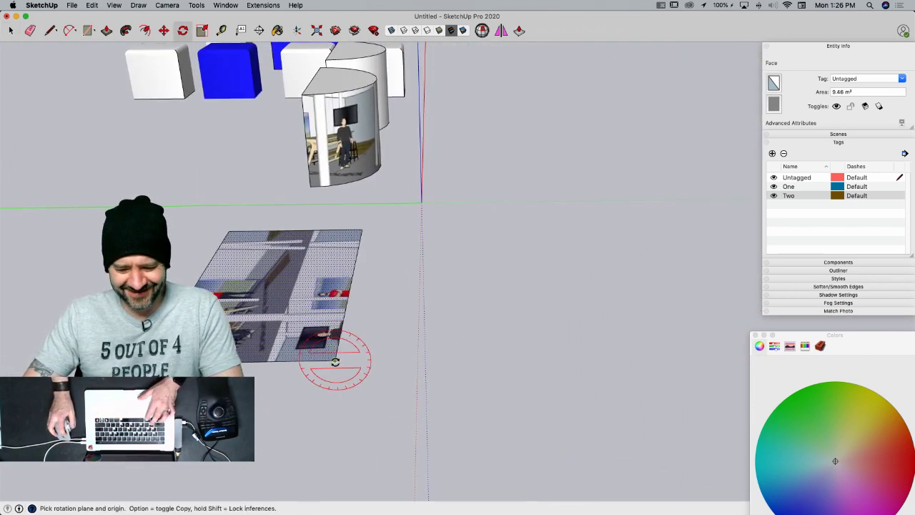
key("super+z")
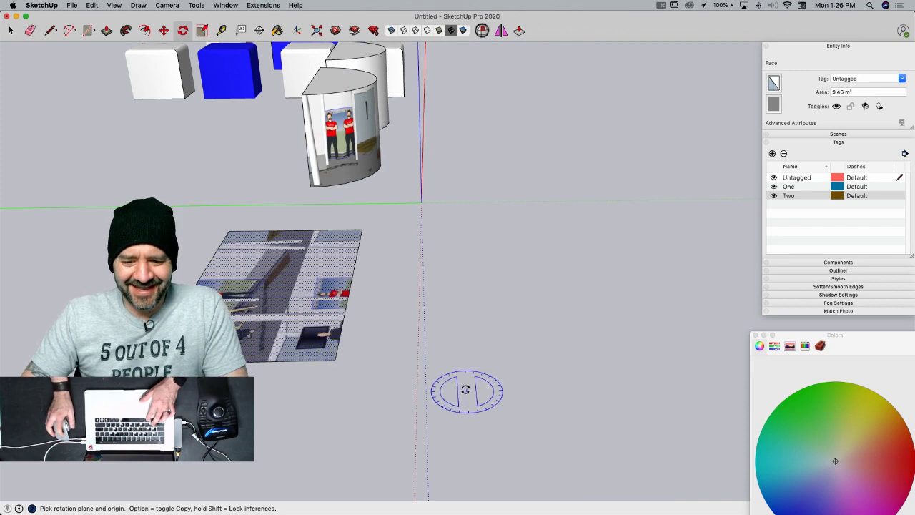
key("space")
key("super+t")
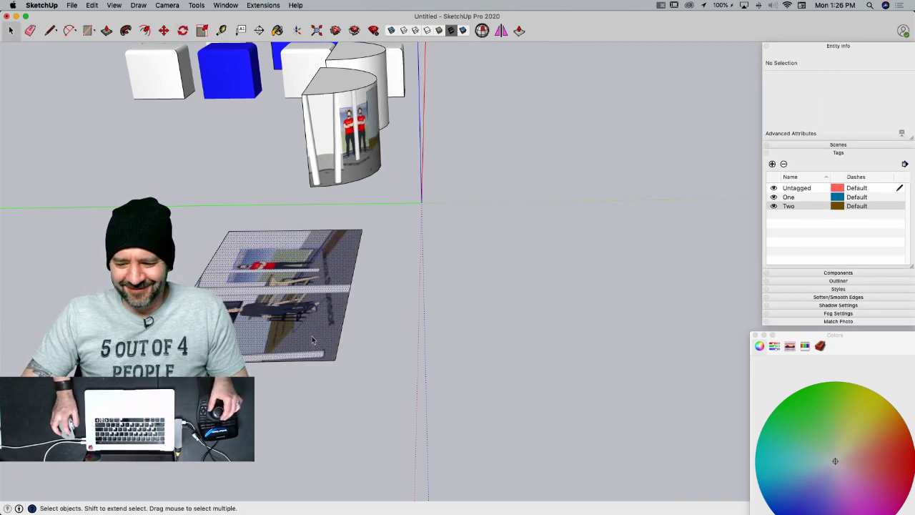
- Rotate the face of the flat image rectangle about its corner so that it stands upright
left_click(312, 336)
key("q")
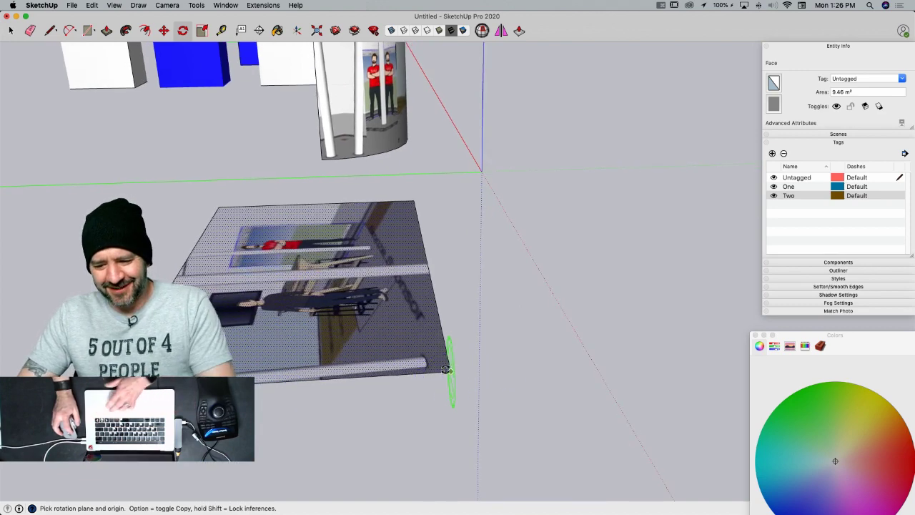
left_click(377, 366)
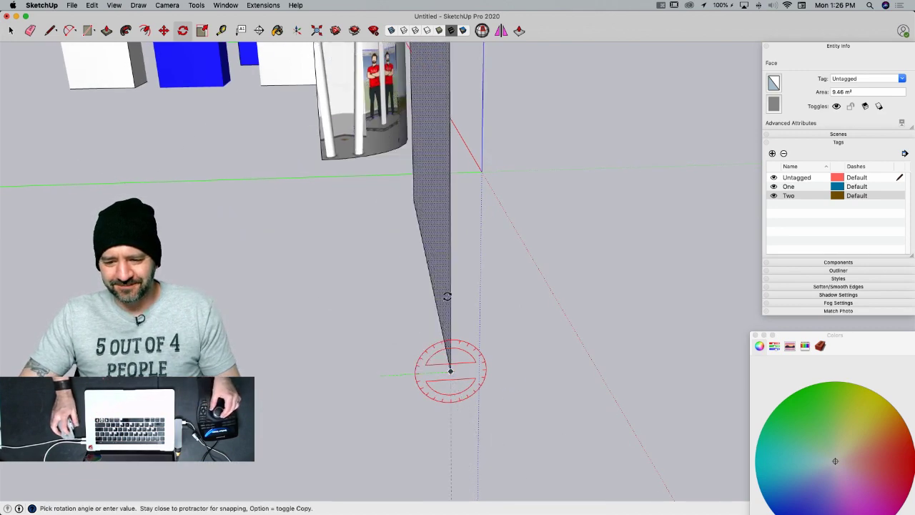
left_click(445, 301)
middle_click_drag(446, 300, 320, 331)
- Move the upright image rectangle by its lower corner to a place behind the plain half-round solid's flat side
key("m")
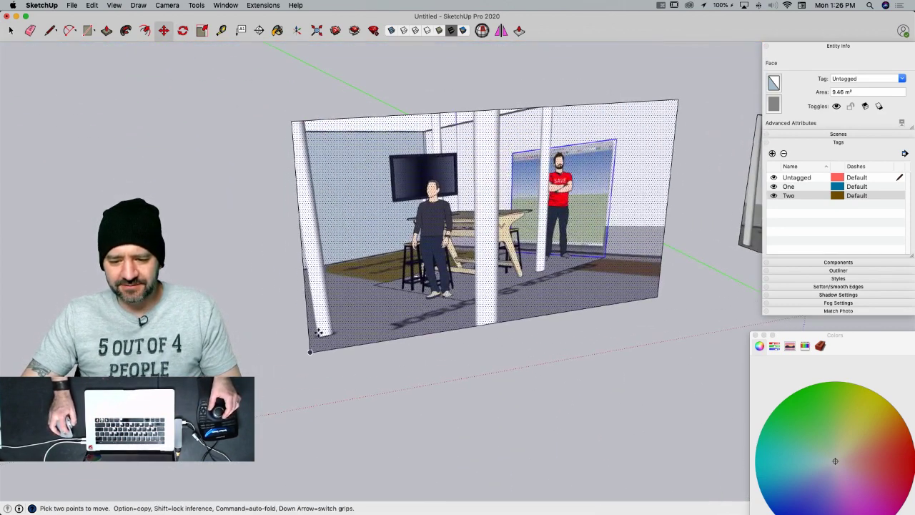
left_click(309, 352)
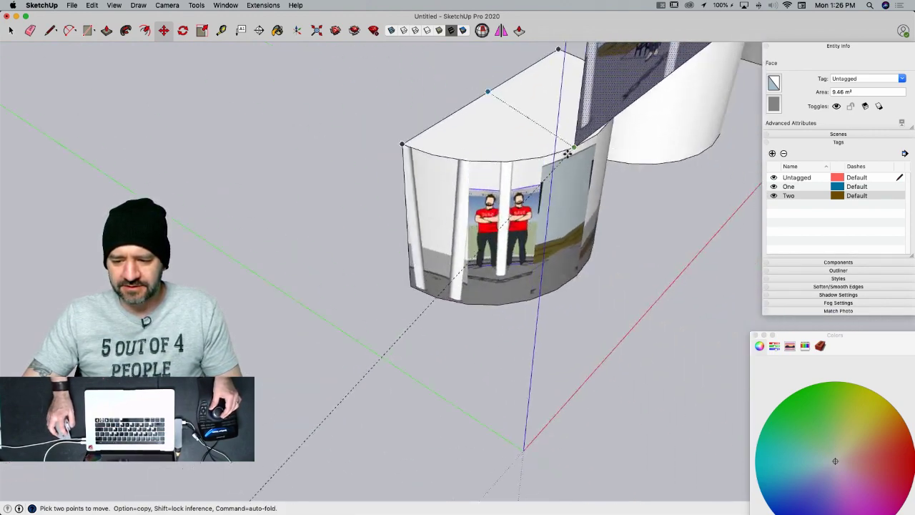
middle_click_drag(511, 163, 572, 268)
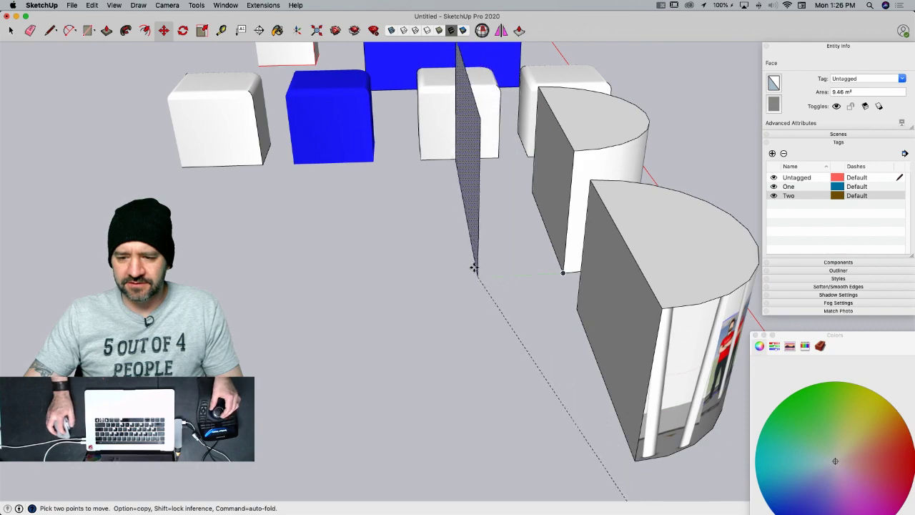
left_click(462, 267)
middle_click_drag(462, 267, 539, 173)
- Scale the image rectangle down uniformly from its upper corner to an area of about 6.05 m²
key("s")
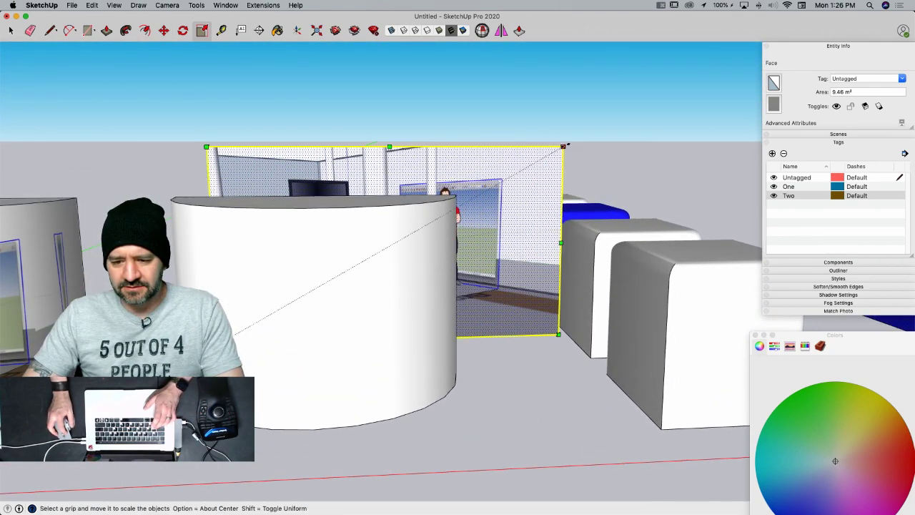
left_click(563, 147)
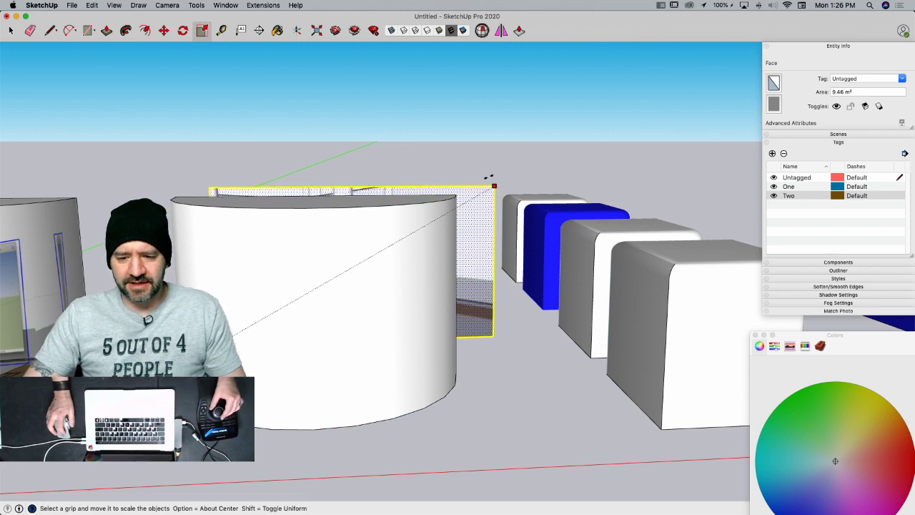
key("space")
key("m")
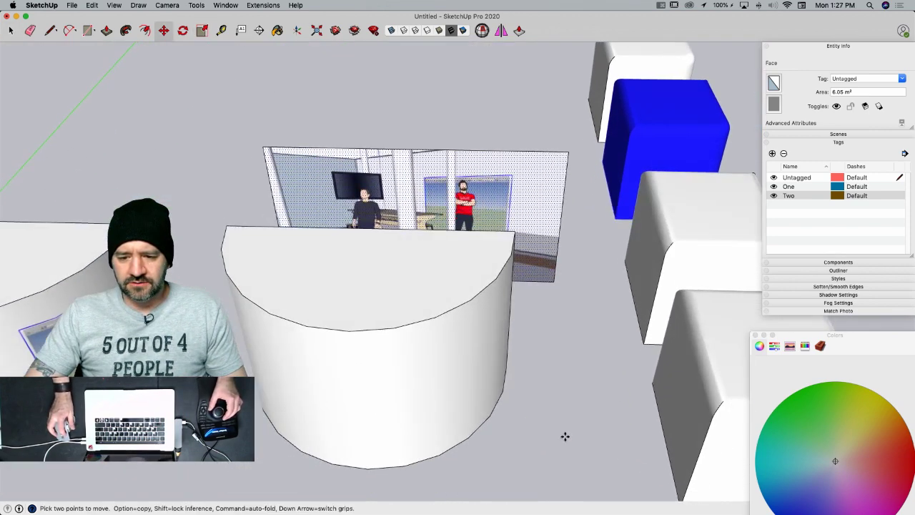
key("space")
- Set the image rectangle's texture to Projected, sample it, and paint the plain half-round solid's curved side with it
middle_click_drag(525, 445, 486, 348)
right_click(436, 229)
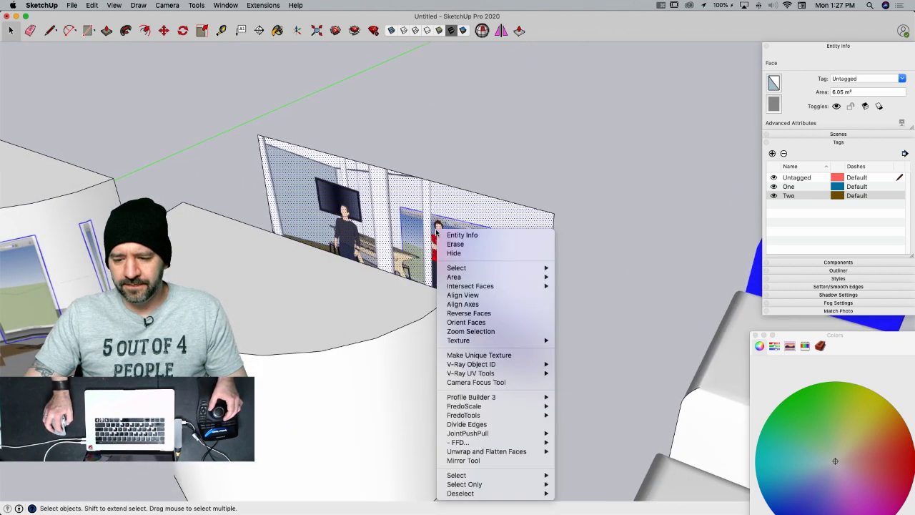
mouse_move(488, 345)
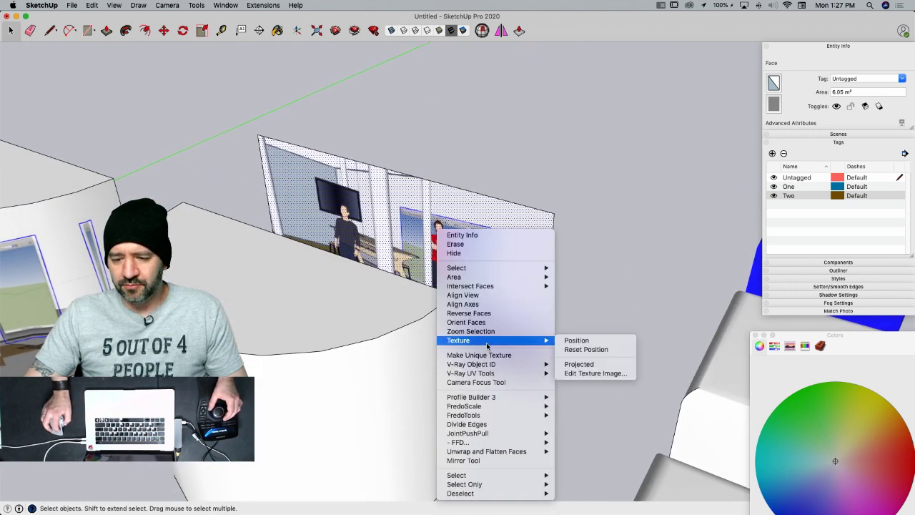
left_click(593, 369)
middle_click_drag(601, 267, 434, 220)
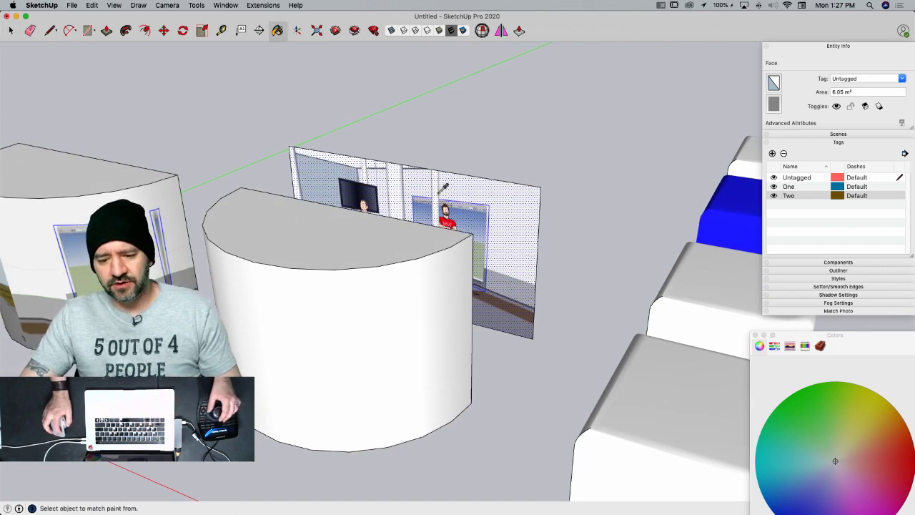
left_click(324, 331)
mouse_move(330, 296)
middle_mouse_down()
mouse_move(409, 336)
mouse_move(320, 280)
middle_mouse_up()
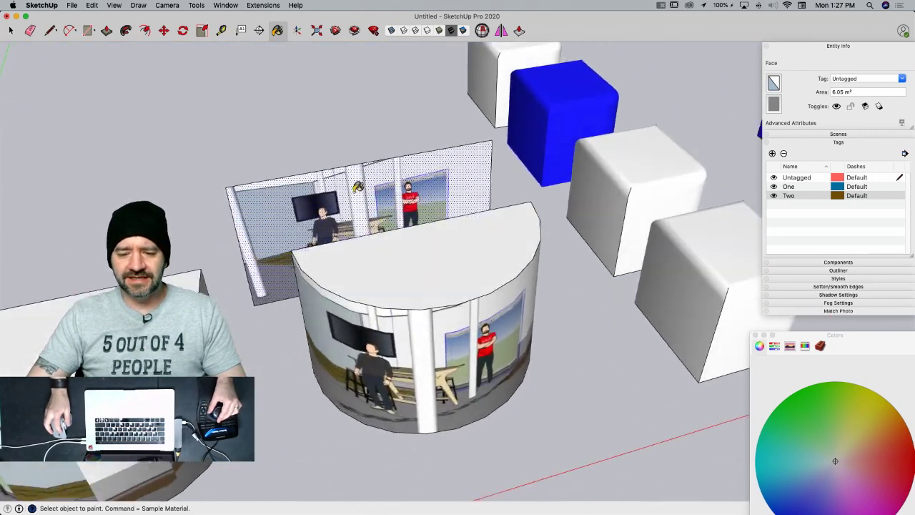
- Repaint the curved side of the other half-round solid with the sampled projected texture
key("space")
middle_click_drag(284, 286, 316, 280)
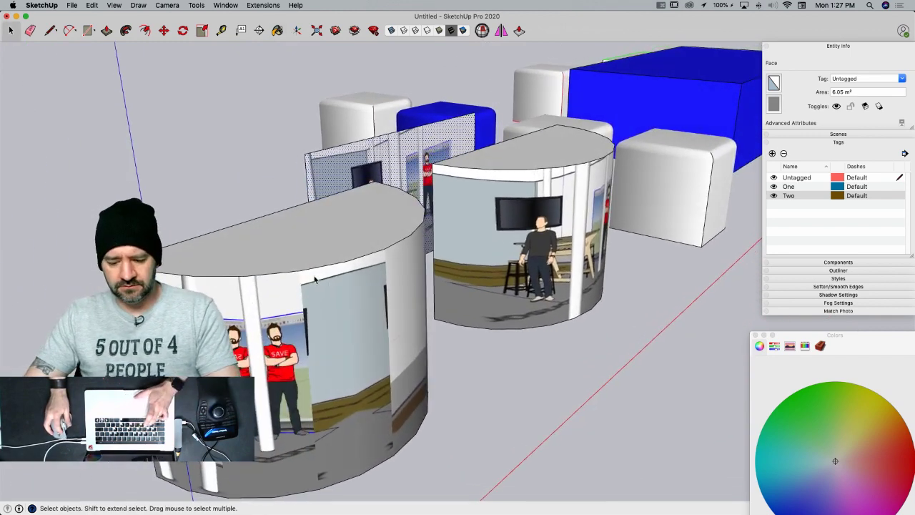
left_click(344, 344)
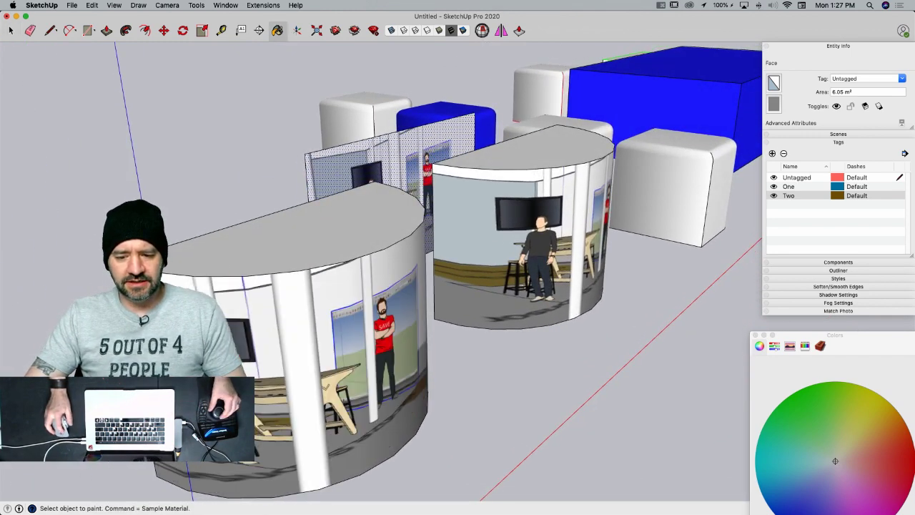
mouse_move(384, 326)
middle_mouse_down()
mouse_move(312, 265)
mouse_move(83, 242)
mouse_move(266, 307)
mouse_move(412, 301)
mouse_move(321, 305)
middle_mouse_up()
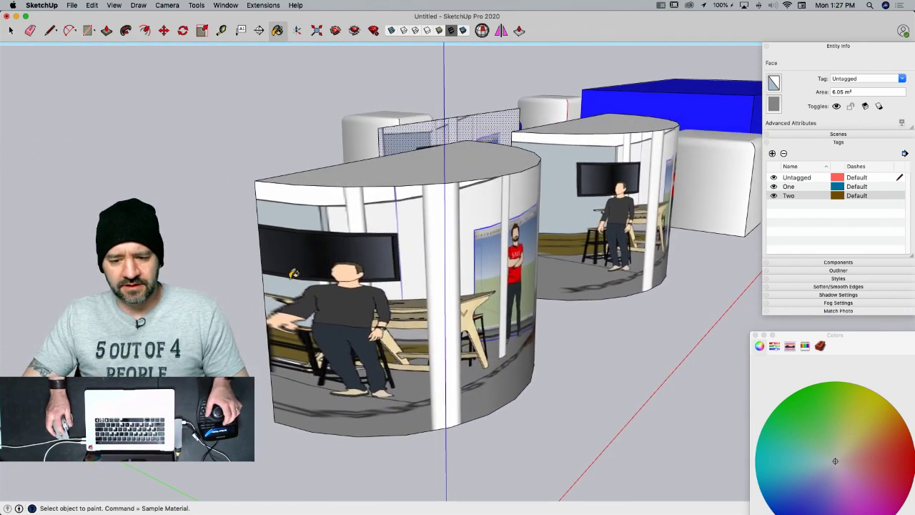
- Display the hidden geometry and select a vertical end edge of the repainted half-round solid
key("h")
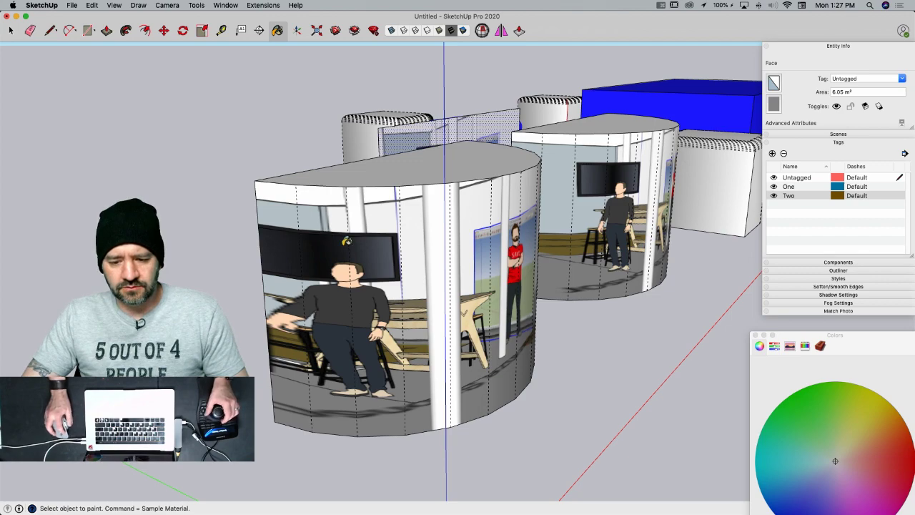
key("space")
middle_click_drag(347, 241, 341, 279)
left_click(207, 300)
left_click(225, 318)
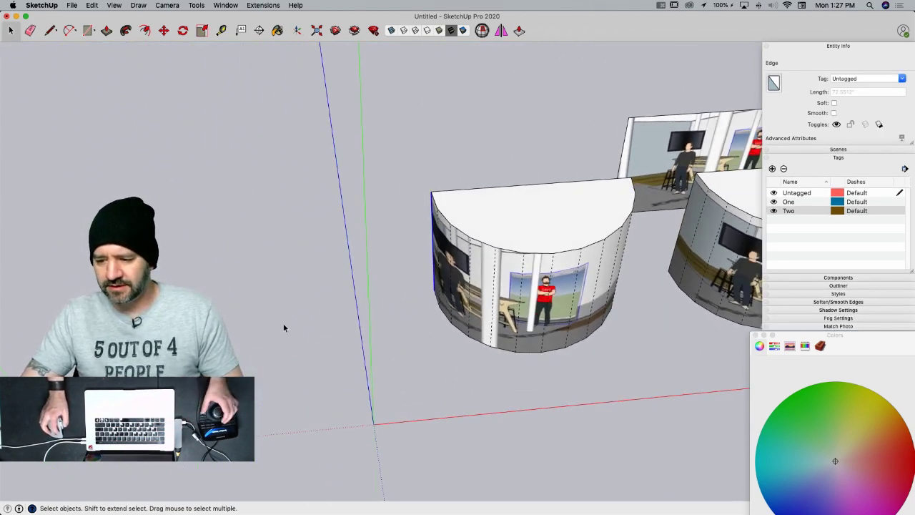
- List the materials used in the model, draw a new rectangle on the ground, and paint it with the image texture
left_click(754, 336)
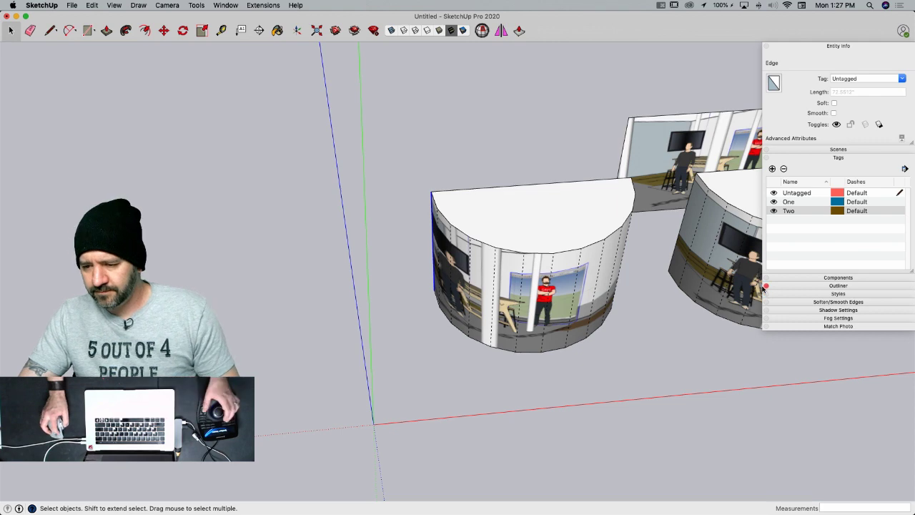
key("b")
left_click(815, 179)
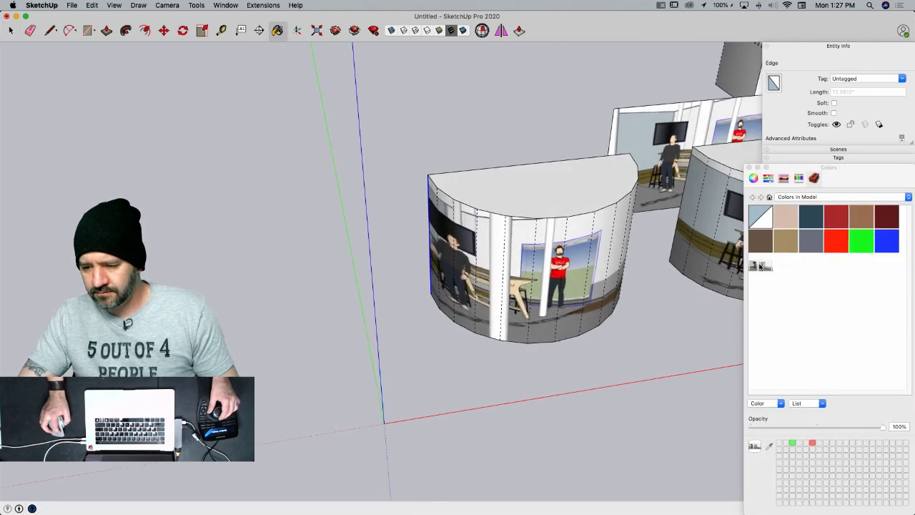
key("space")
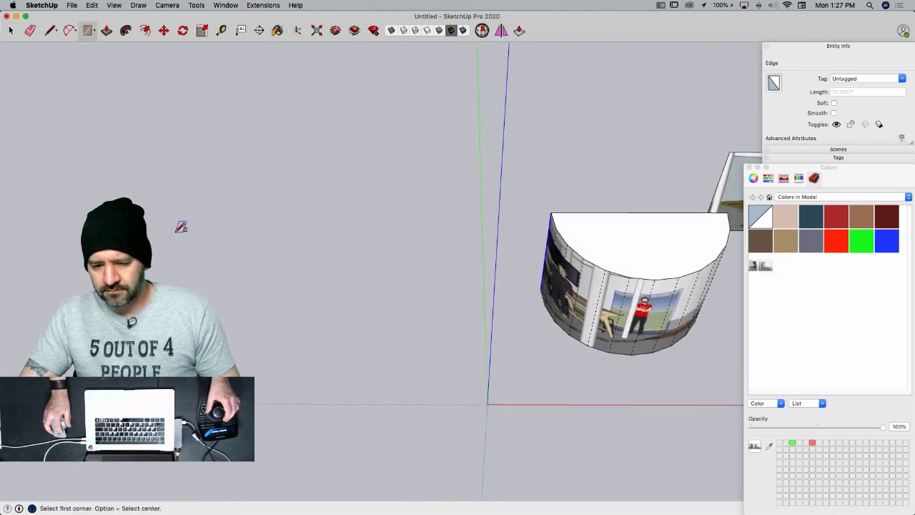
left_click(418, 364)
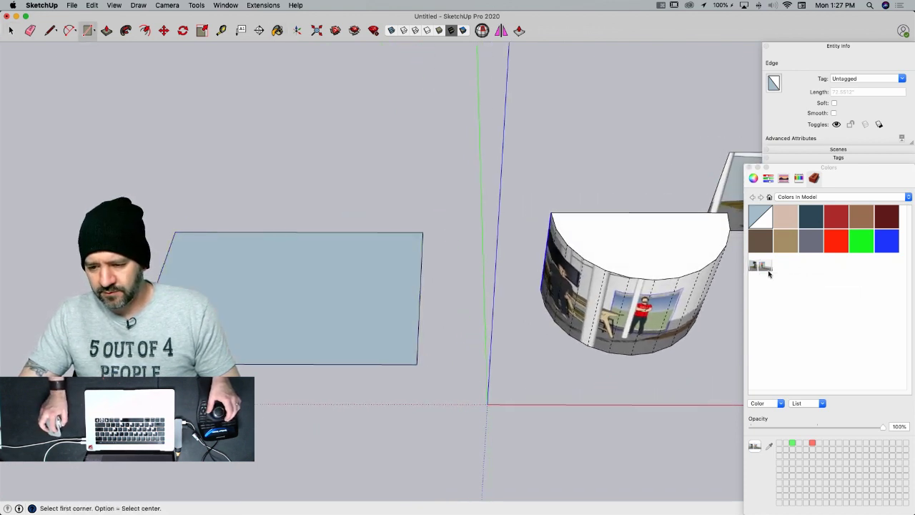
left_click(329, 279)
- Check the texture options of the newly painted ground rectangle and leave them unchanged
key("space")
right_click(319, 246)
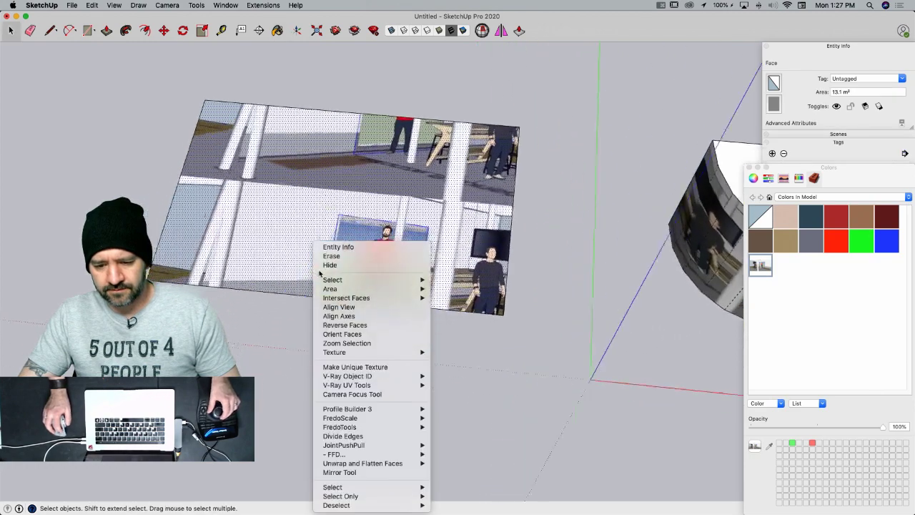
mouse_move(335, 352)
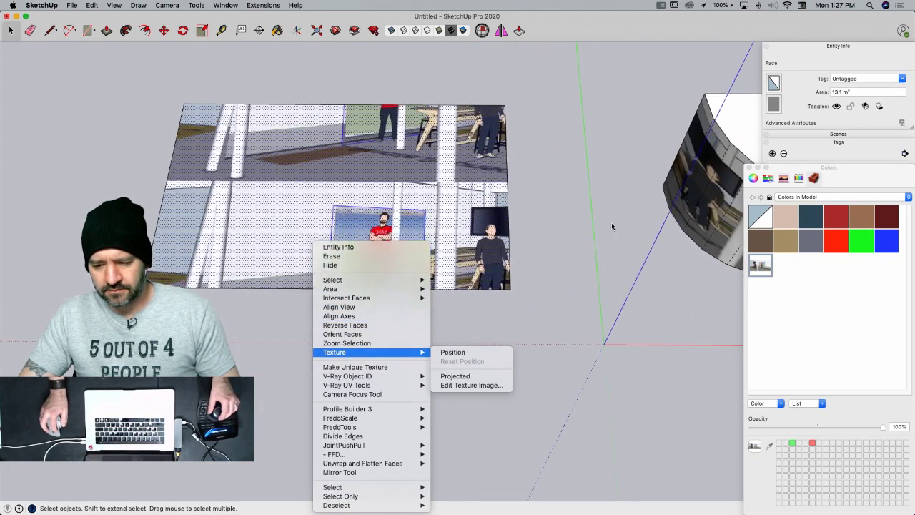
left_click(613, 227)
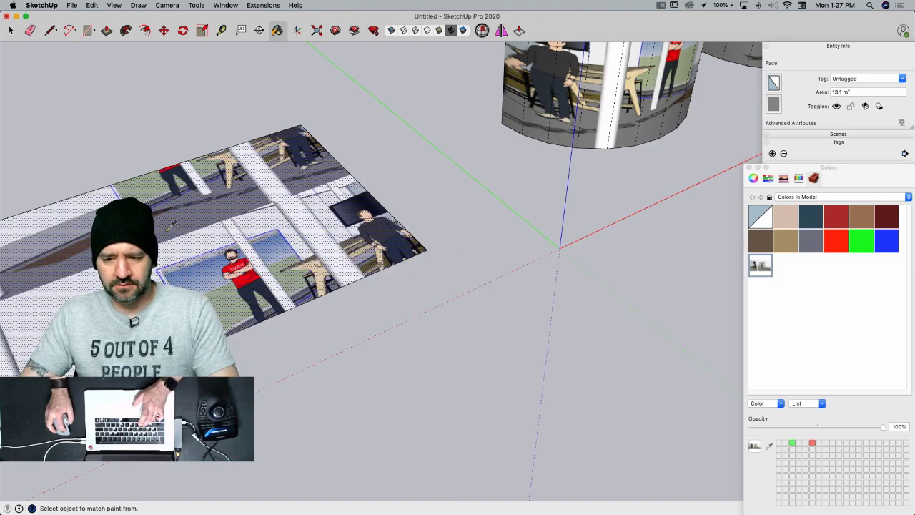
- Paint the facets of the front half-round solid one by one with the texture sampled from the new ground rectangle
left_click(512, 82)
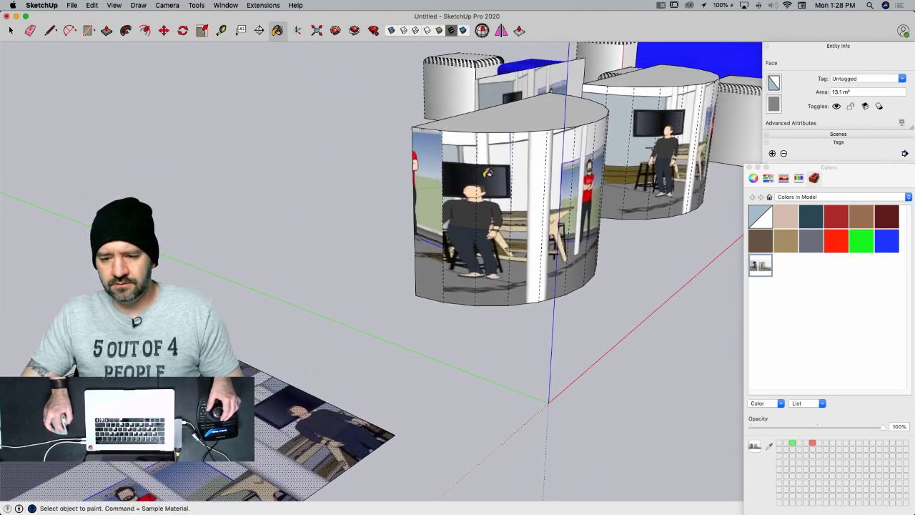
left_click(458, 183)
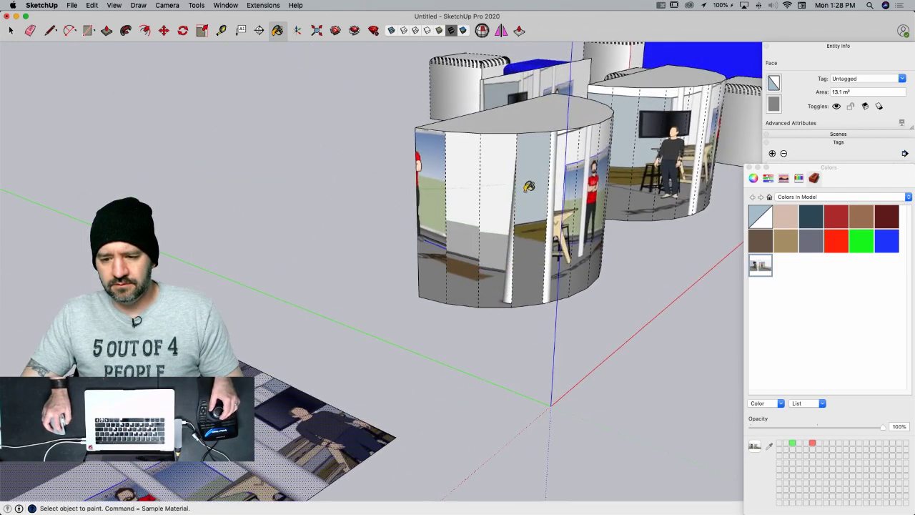
middle_click_drag(488, 178, 569, 188)
left_click(566, 193)
left_click(571, 208)
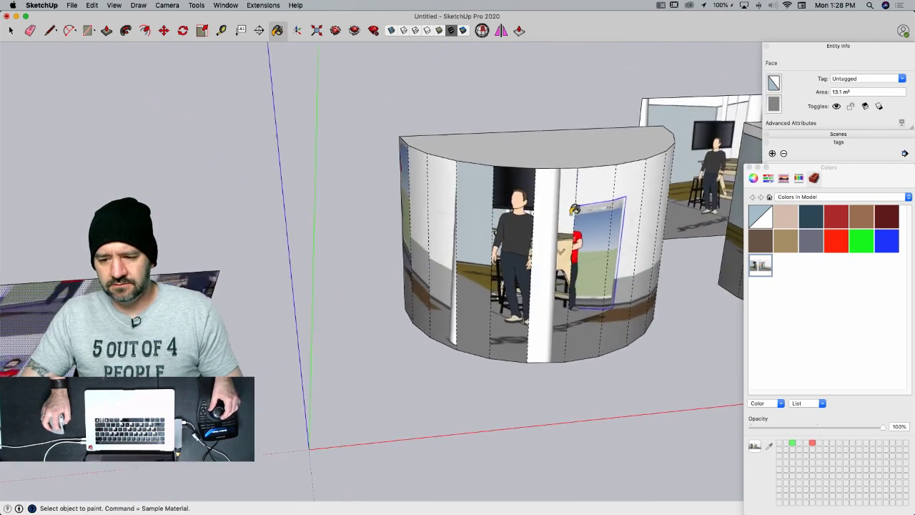
left_click(578, 209)
left_click(571, 213)
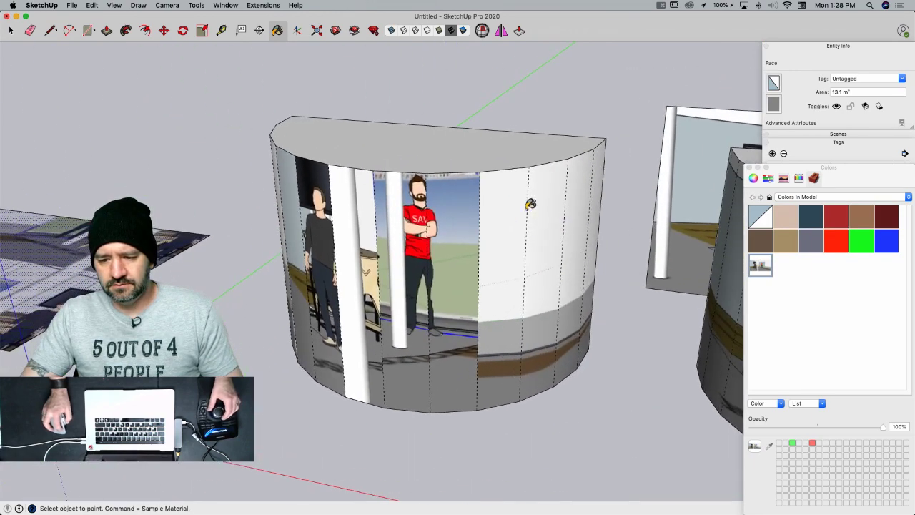
left_click(520, 208)
left_click(546, 208)
left_click(572, 205)
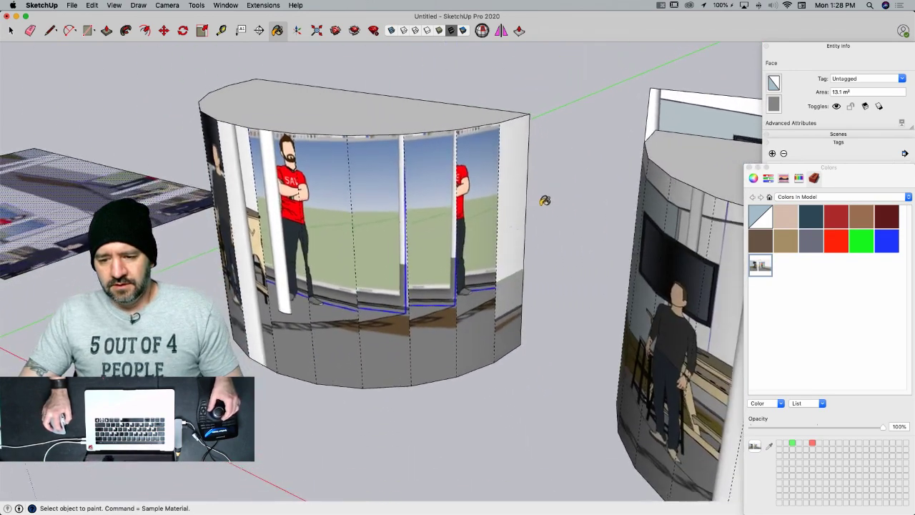
left_click(517, 185)
middle_click_drag(552, 151, 386, 206)
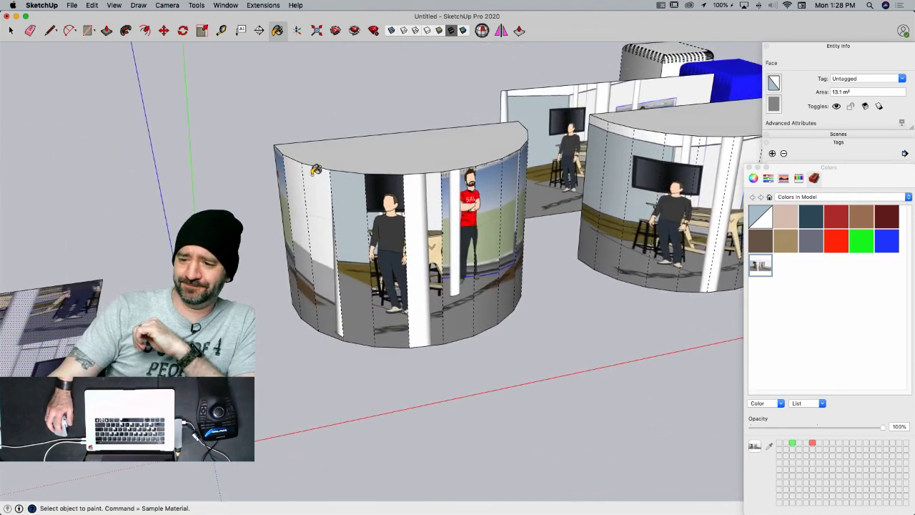
- Select the ground rectangle together with its edges and rotate it upright about its corner
key("space")
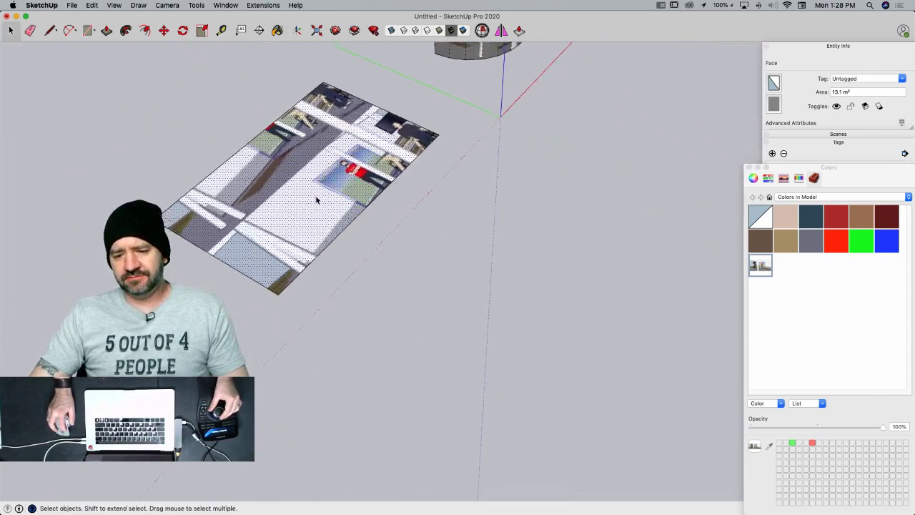
double_click(355, 218)
middle_click_drag(356, 218, 358, 241)
key("q")
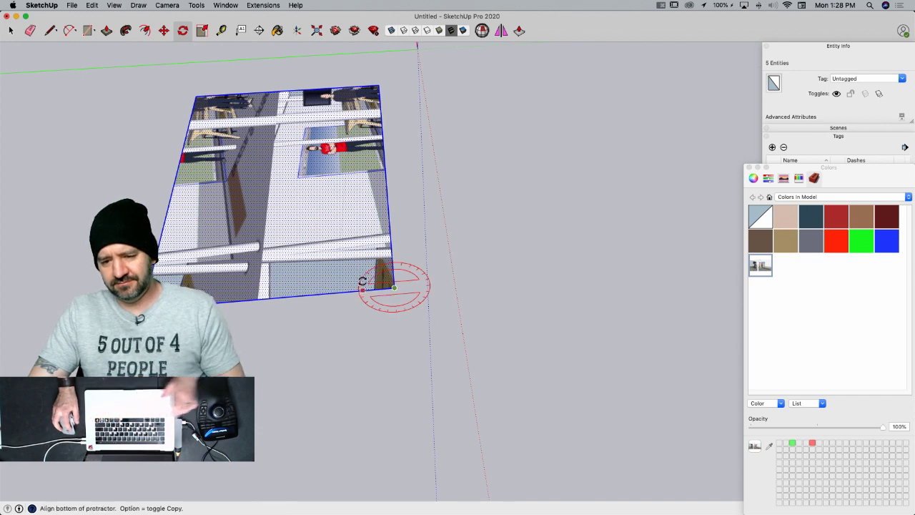
left_click(362, 283)
left_click(391, 230)
key("space")
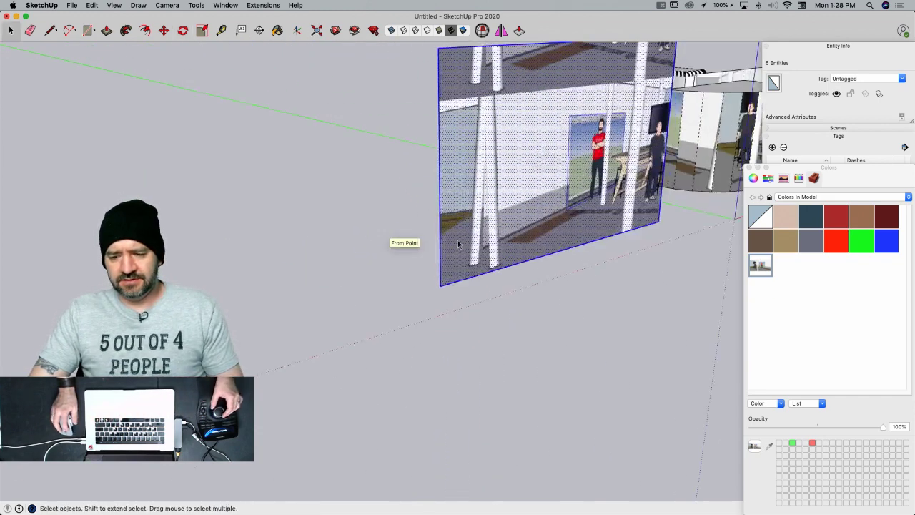
- Start positioning the image texture on the upright rectangle's face, shift the image slightly, and turn off fixed pins
right_click(439, 248)
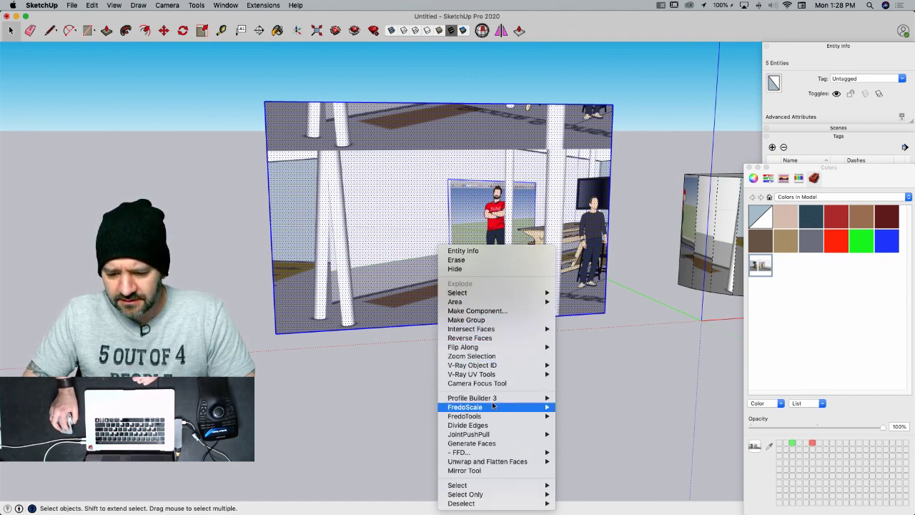
left_click(356, 256)
left_click(356, 256)
right_click(356, 255)
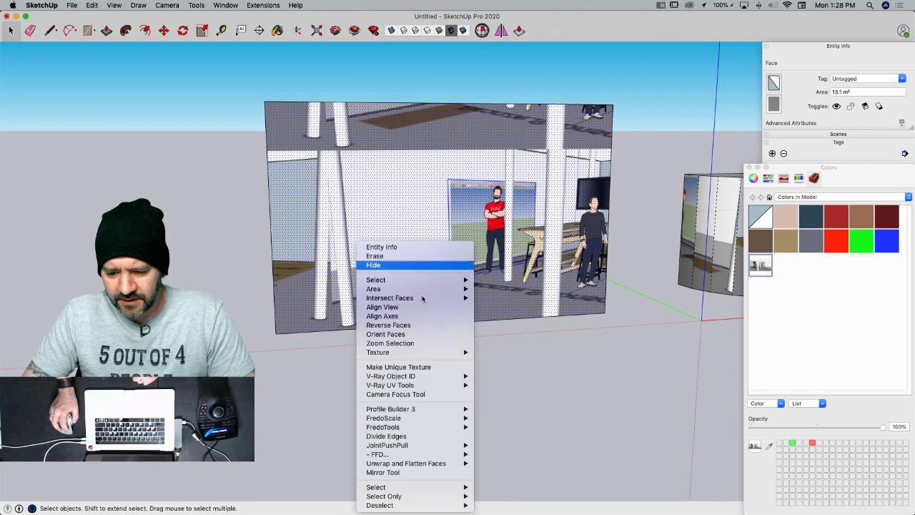
mouse_move(439, 352)
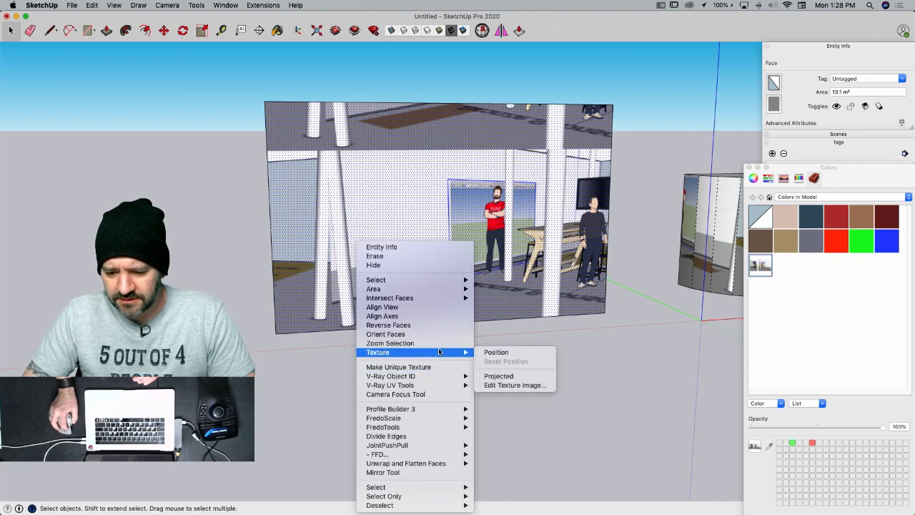
left_click(512, 352)
left_click_drag(379, 243, 353, 231)
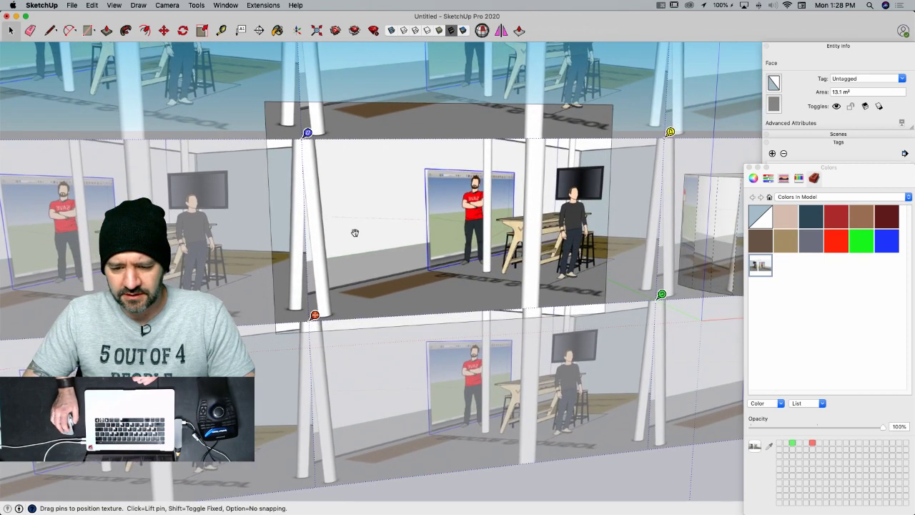
right_click(355, 232)
left_click(391, 279)
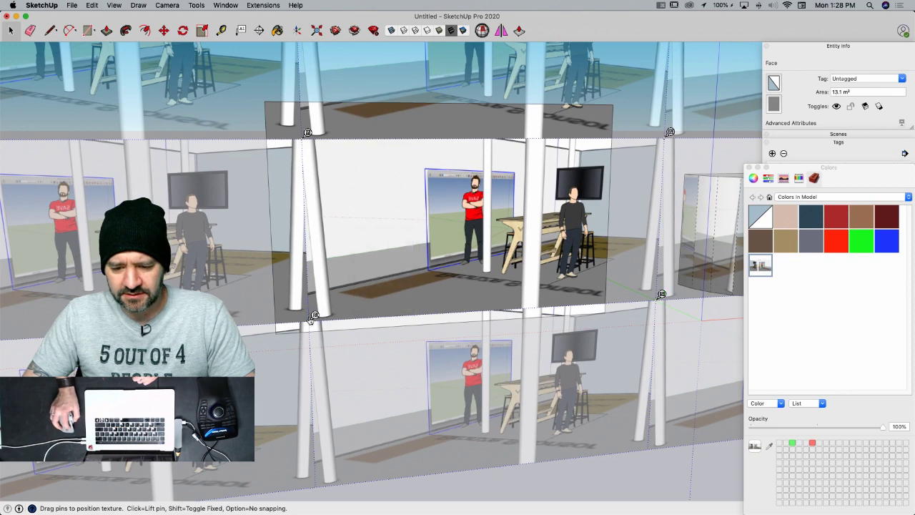
- Stretch the texture with the free pins to the rectangle's two left corners and past its right edge, and accept the placement
left_click_drag(314, 315, 283, 327)
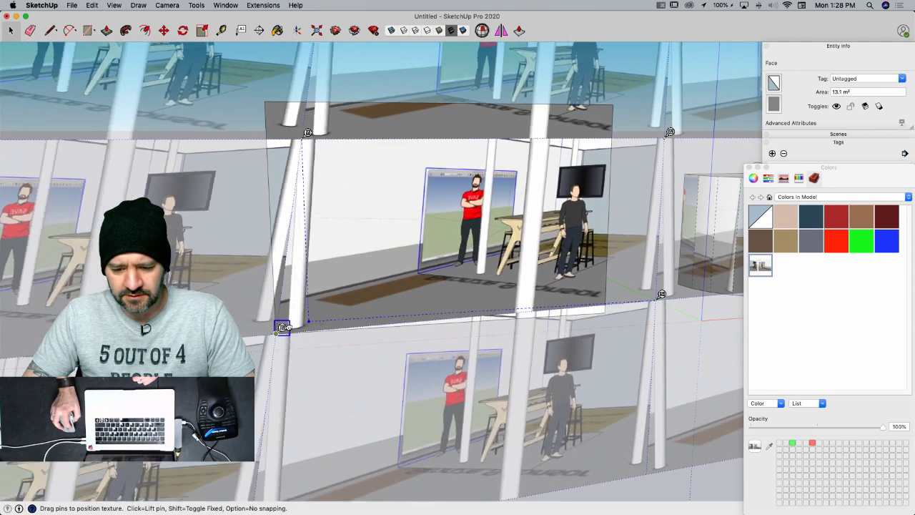
left_click_drag(307, 132, 271, 96)
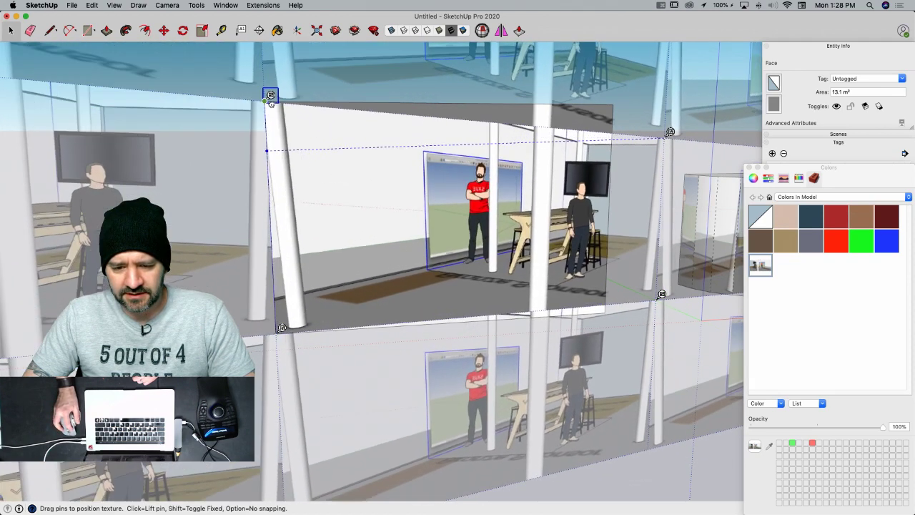
left_click_drag(670, 133, 619, 101)
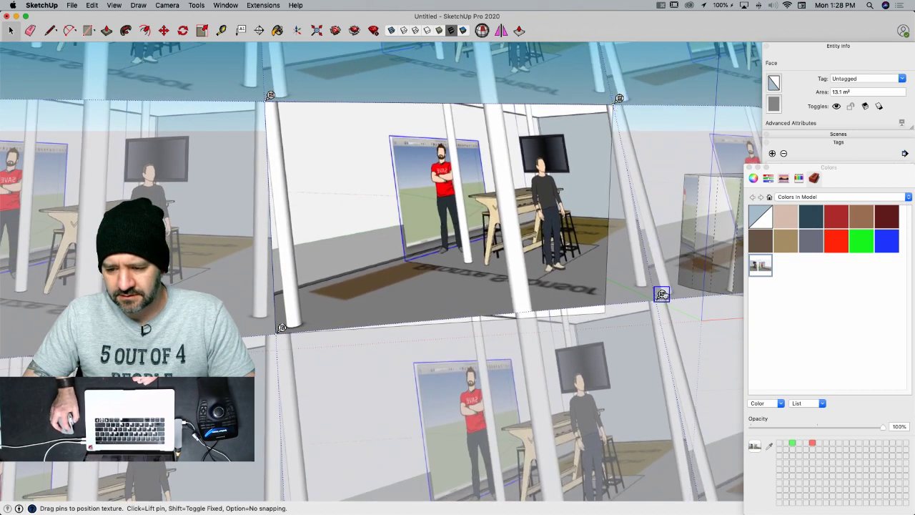
left_click_drag(663, 295, 613, 307)
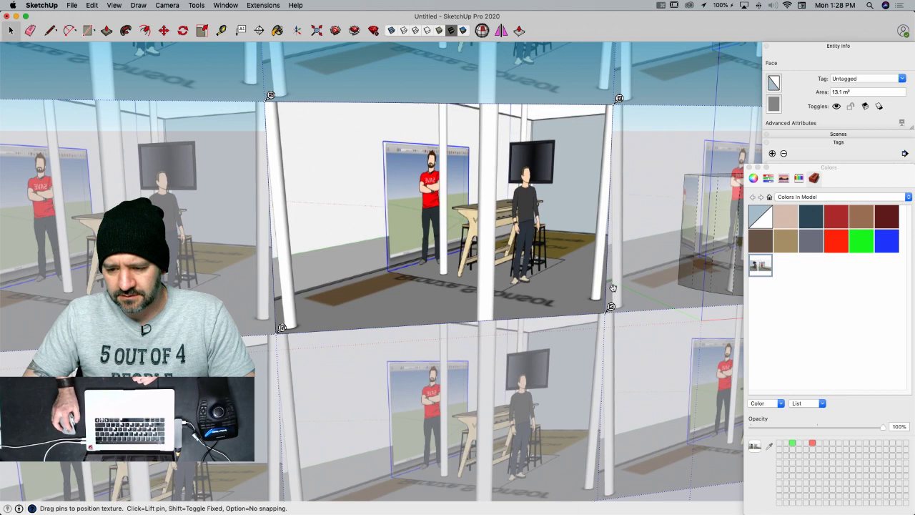
left_click_drag(612, 307, 662, 304)
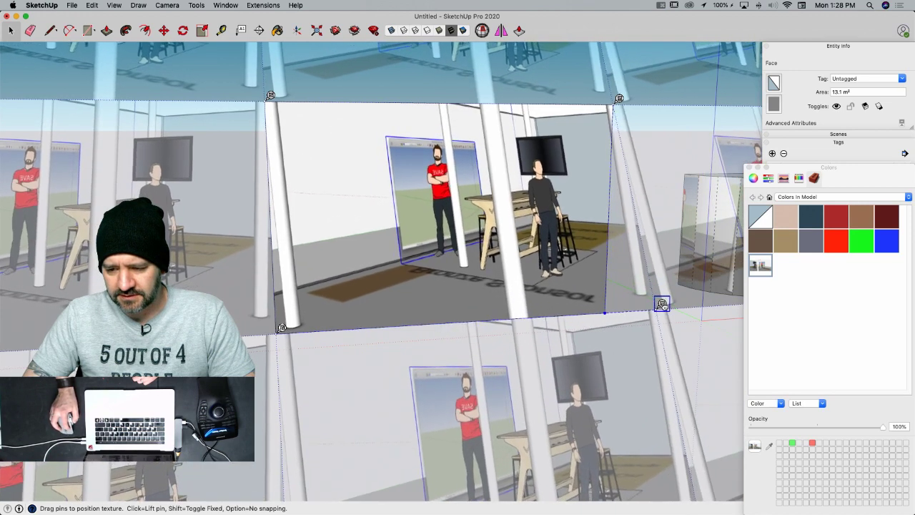
left_click_drag(619, 99, 668, 101)
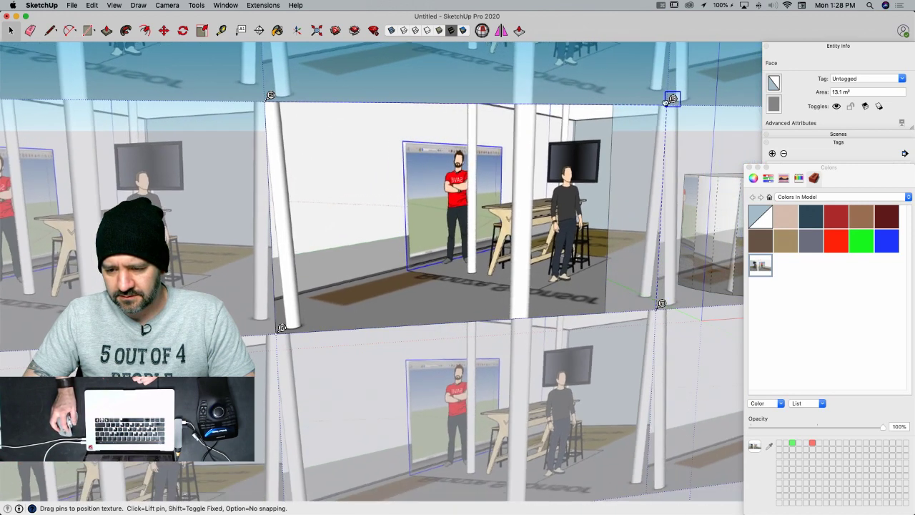
left_click(640, 174)
left_click(527, 320)
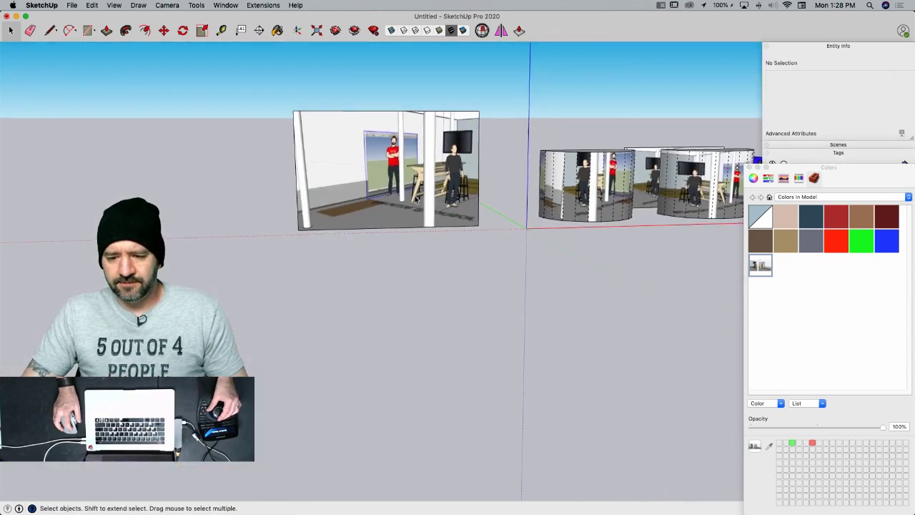
- Repaint the end facets of the front half-round solid with the image texture
middle_click_drag(542, 252, 427, 228)
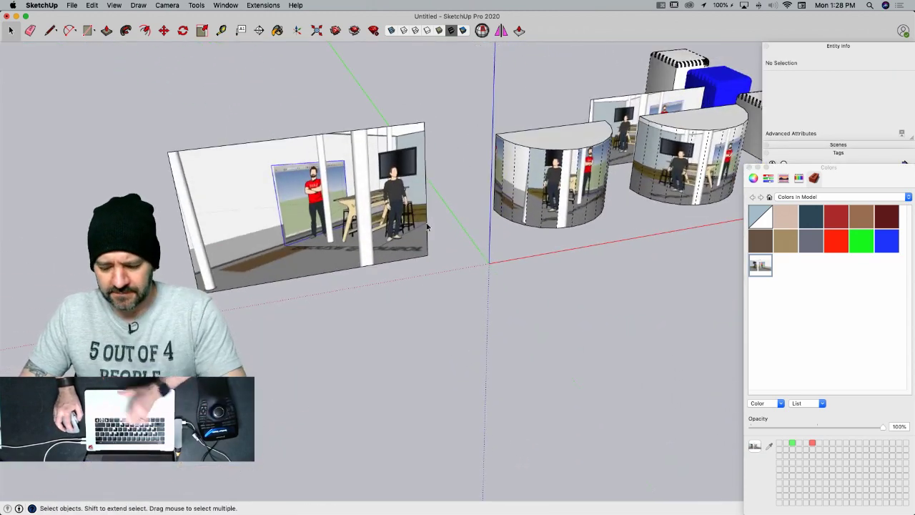
key("b")
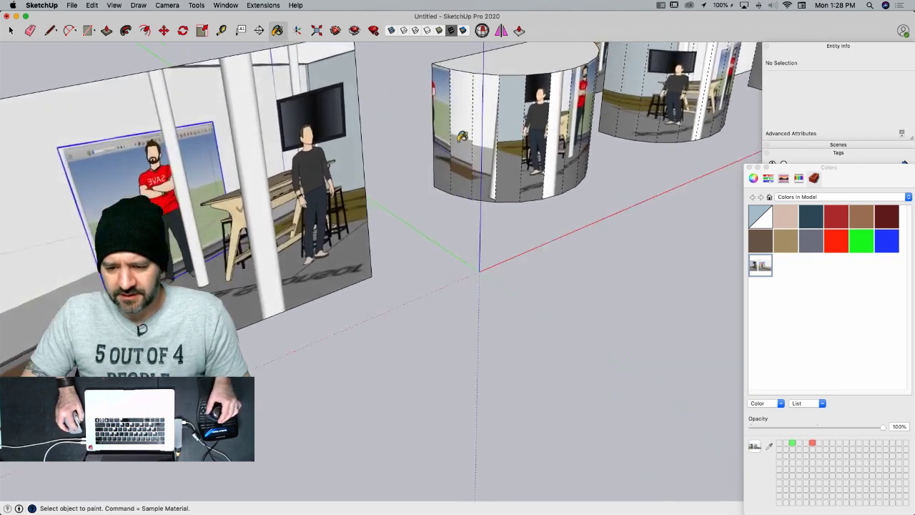
left_click(434, 143)
left_click(450, 143)
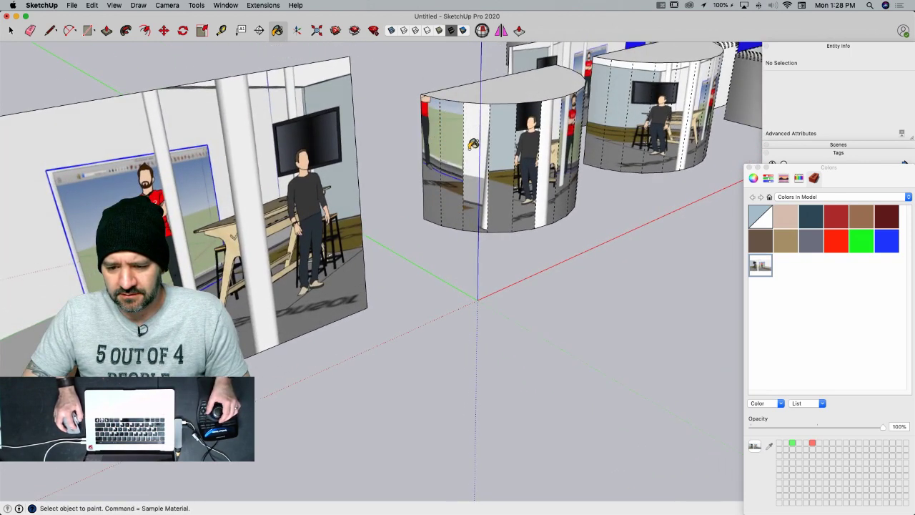
scroll(499, 145, "up", 10)
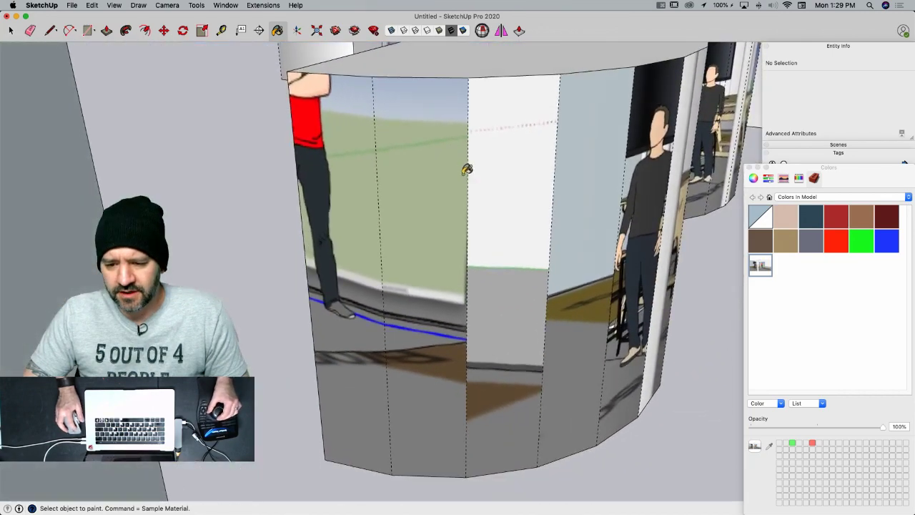
- Erase the top face of the front half-round solid, leaving only its curved wall
key("e")
left_click_drag(439, 100, 431, 125)
mouse_move(441, 151)
middle_mouse_down()
mouse_move(498, 218)
mouse_move(503, 194)
mouse_move(417, 167)
mouse_move(410, 191)
middle_mouse_up()
- Paint the facets around the open curved wall one by one, carrying the image texture from facet to facet
key("b")
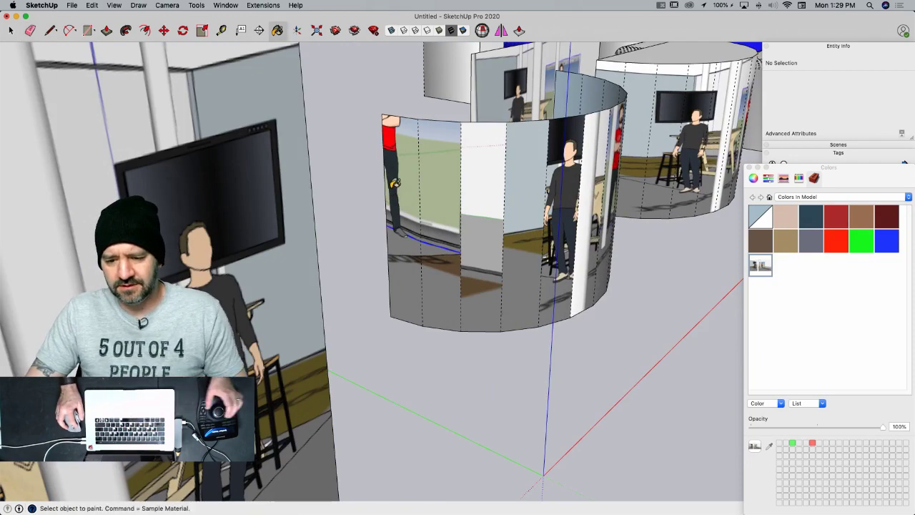
left_click(438, 186)
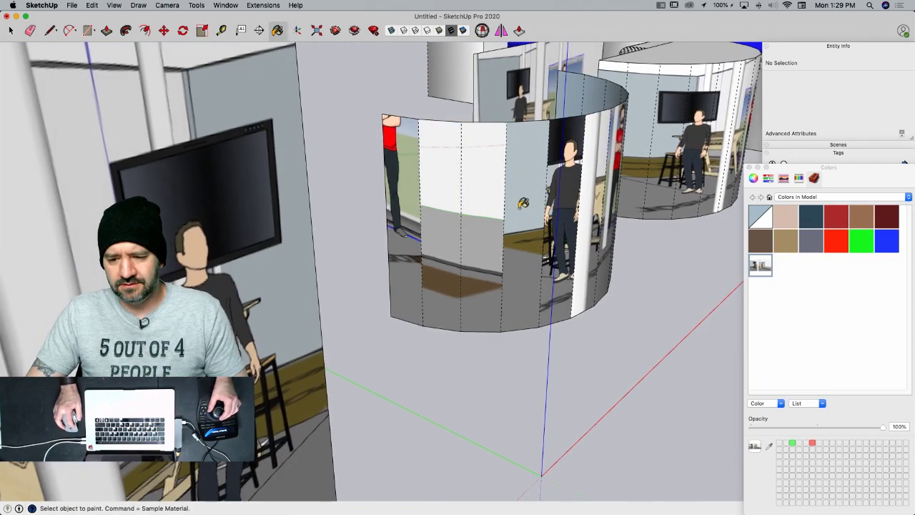
left_click(522, 204)
left_click(561, 214)
left_click(563, 217)
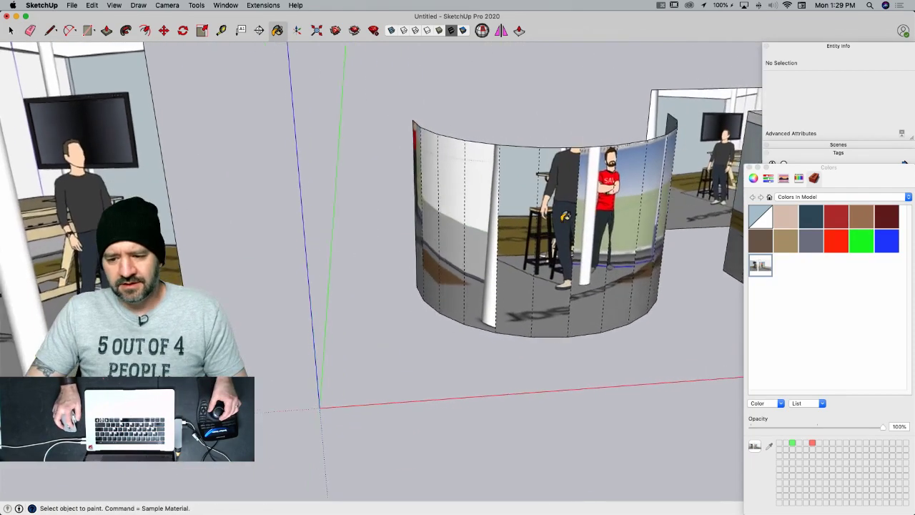
left_click(559, 215)
left_click(558, 215)
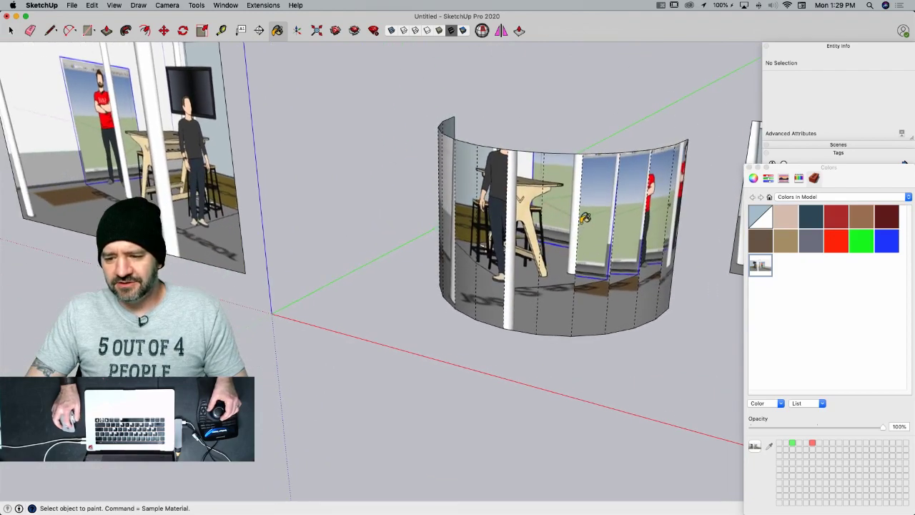
left_click(601, 220)
left_click(630, 218)
left_click(658, 217)
middle_click_drag(676, 216, 483, 254)
key("space")
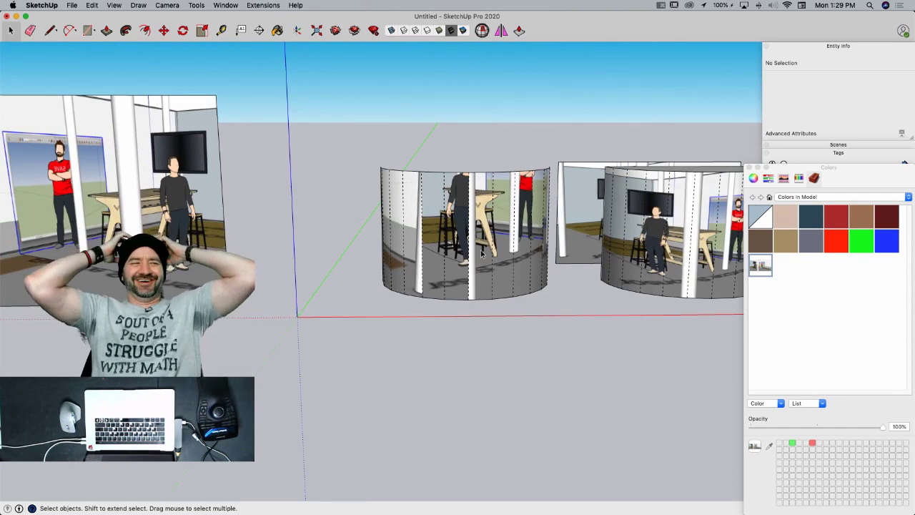
- Show the True Bend tool palette
middle_click_drag(497, 320, 423, 268)
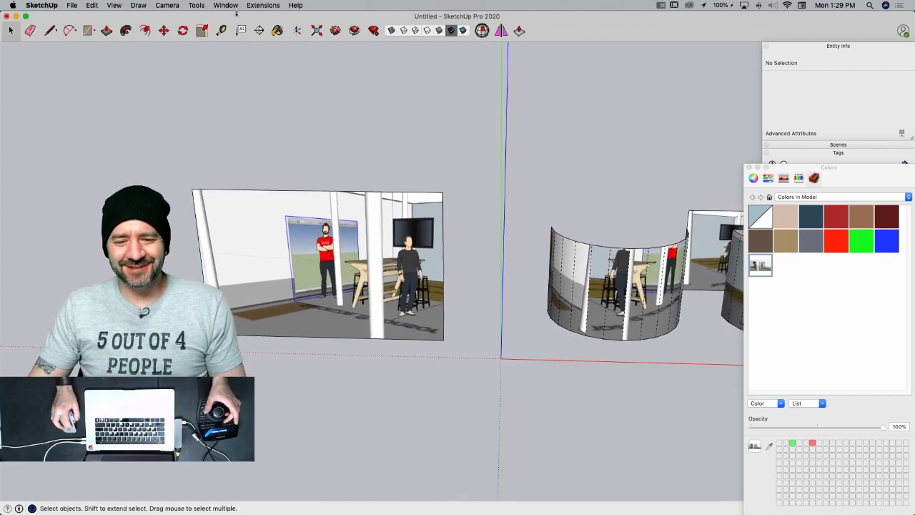
left_click(116, 5)
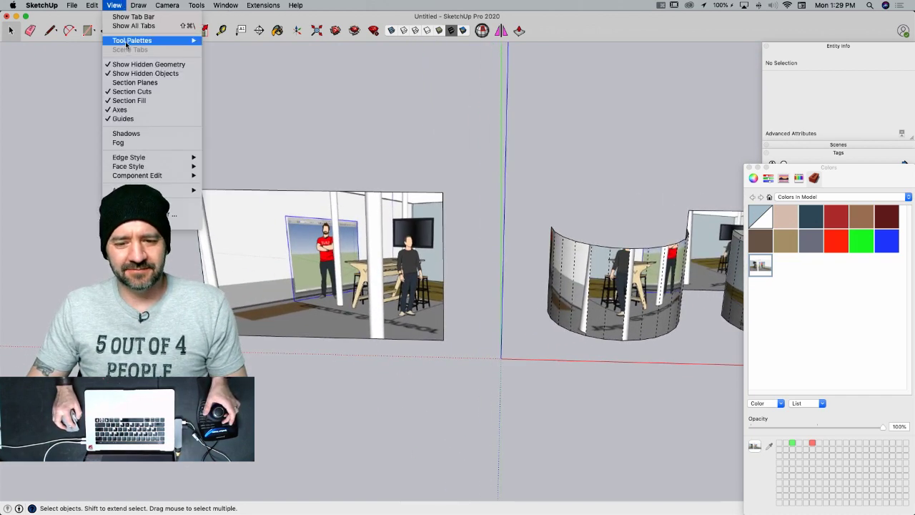
mouse_move(125, 41)
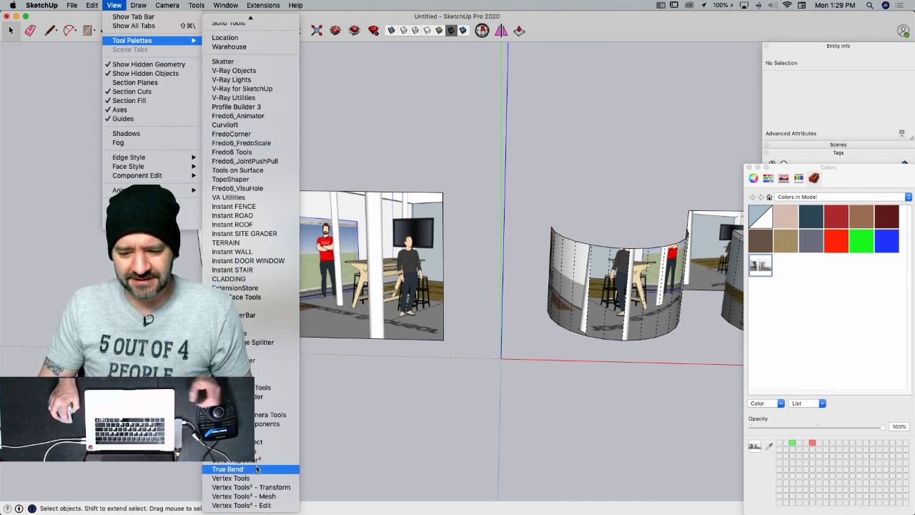
left_click(257, 469)
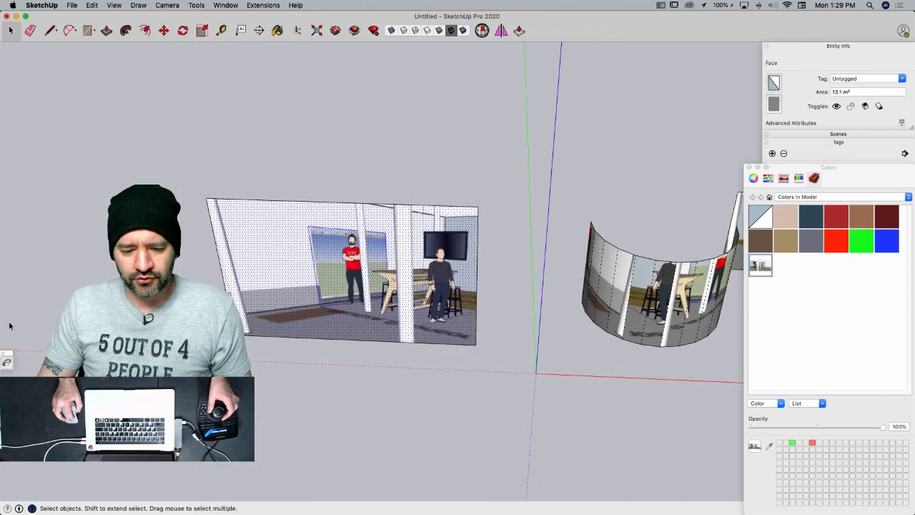
- Try True Bend on the ungrouped rectangle face, and group the face together with its edges
left_click(5, 365)
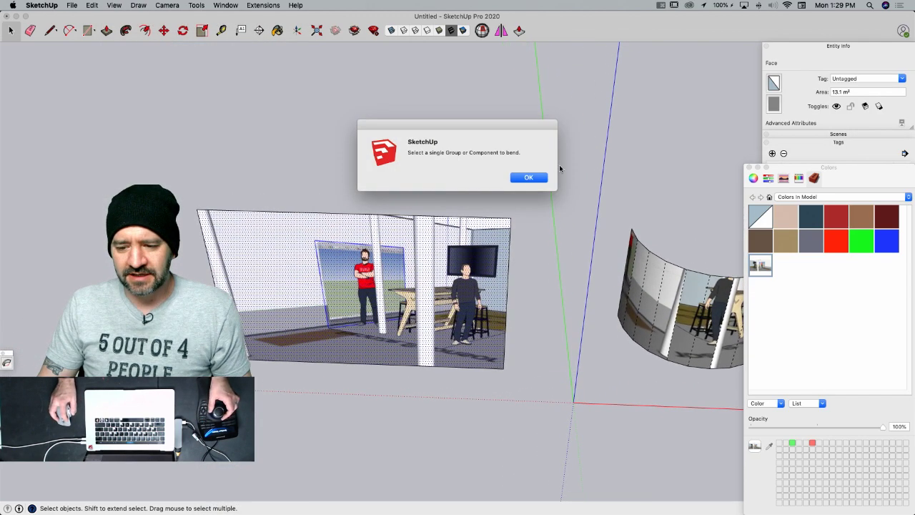
left_click(528, 178)
left_click_drag(204, 175, 533, 409)
right_click(404, 308)
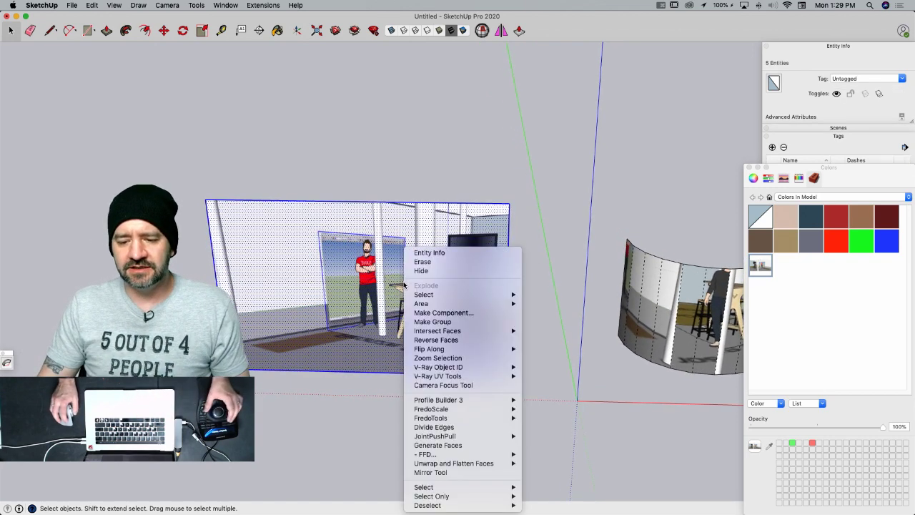
left_click(457, 323)
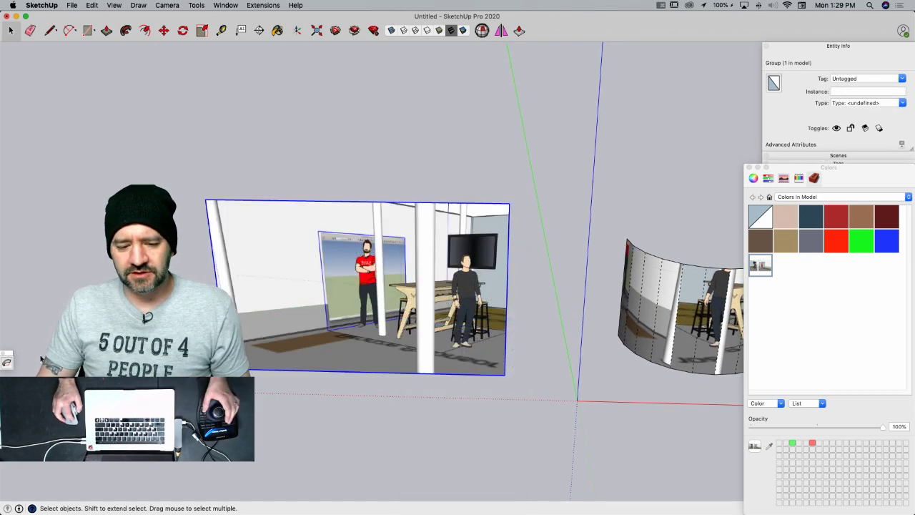
- Bend the grouped textured rectangle by 180° into a half-round with True Bend
left_click(7, 363)
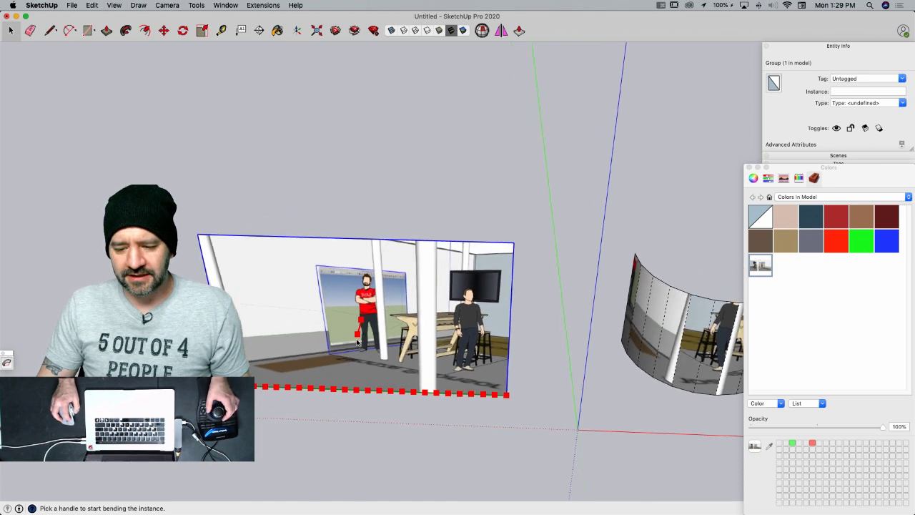
left_click_drag(357, 337, 369, 312)
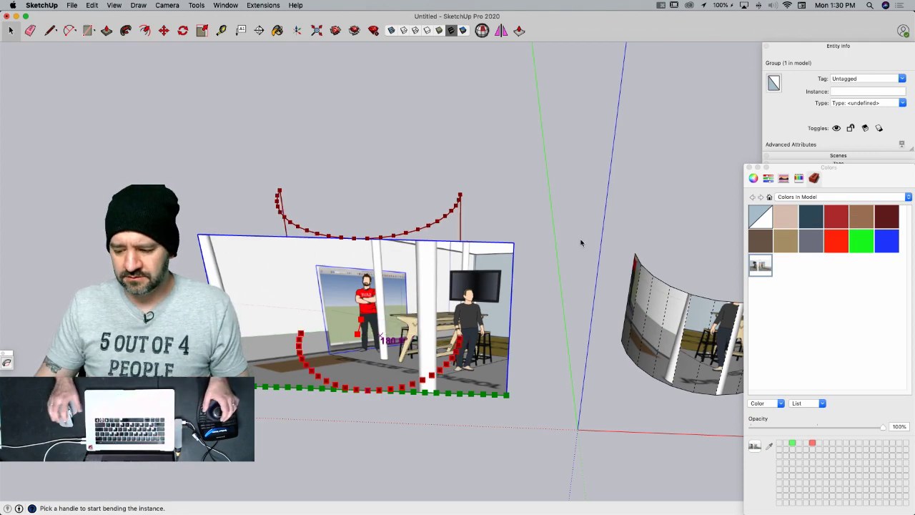
key("Return")
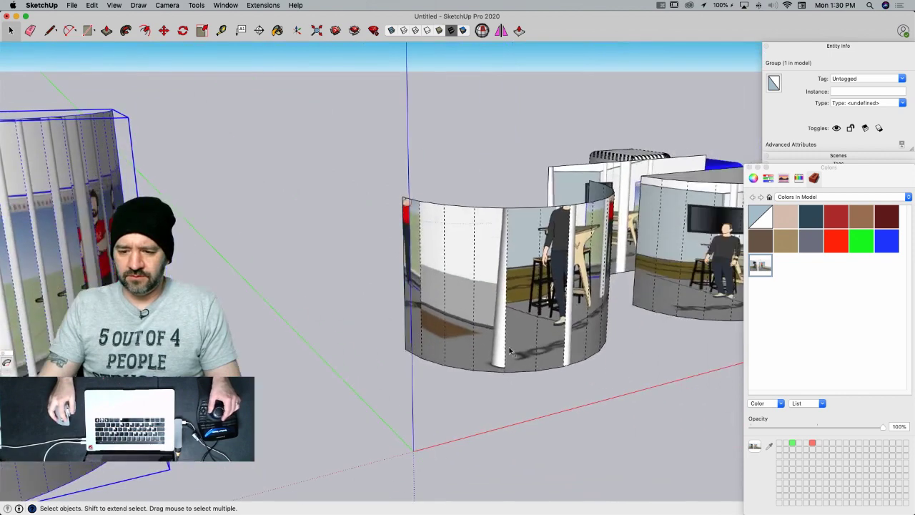
- Repaint the open curved wall's facets one after another from its end facet, sampling the image texture from each neighbouring facet
double_click(507, 348)
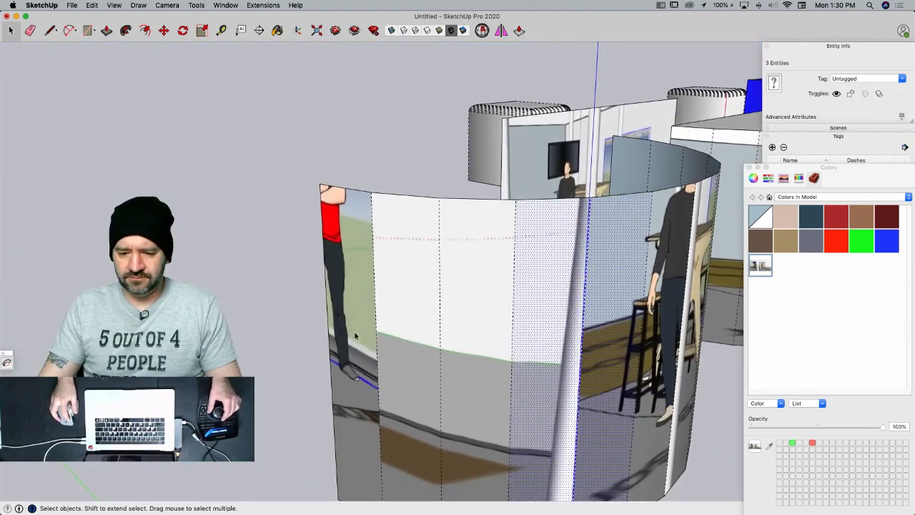
left_click(354, 336)
key("b")
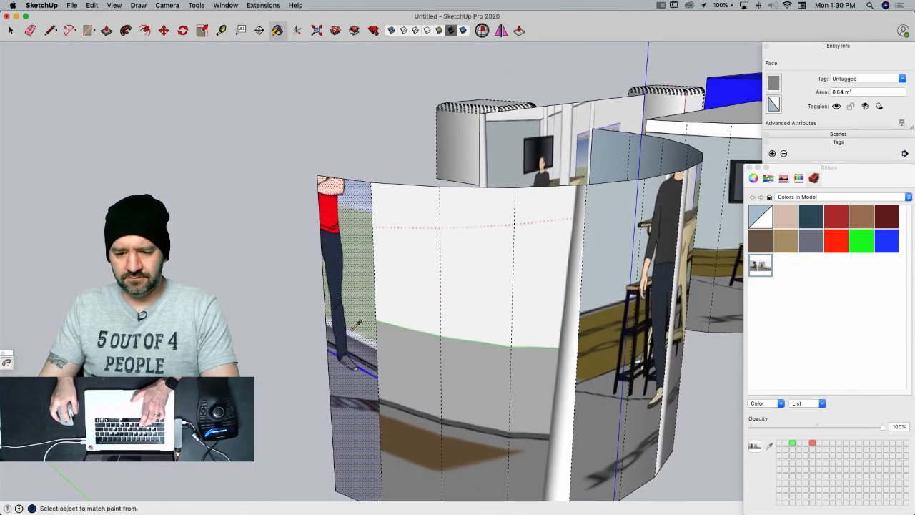
left_click(414, 327)
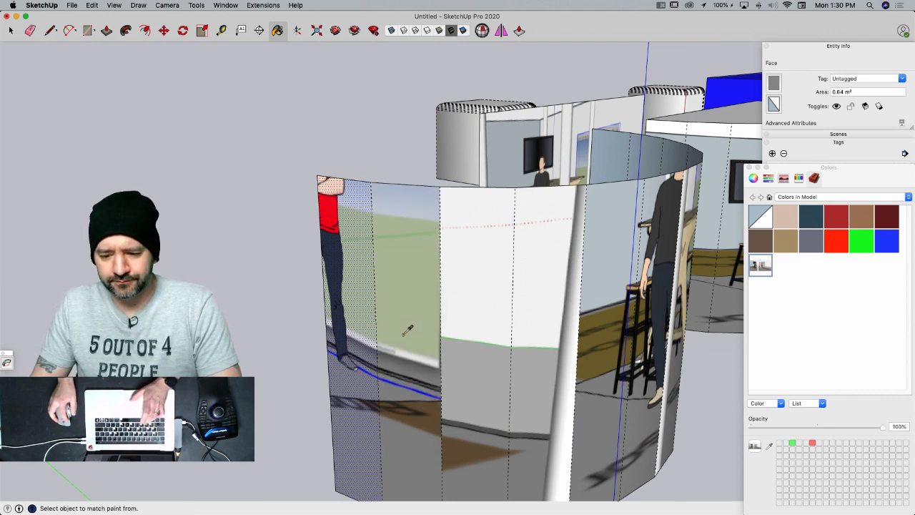
key("super")
left_click(540, 309)
key("super")
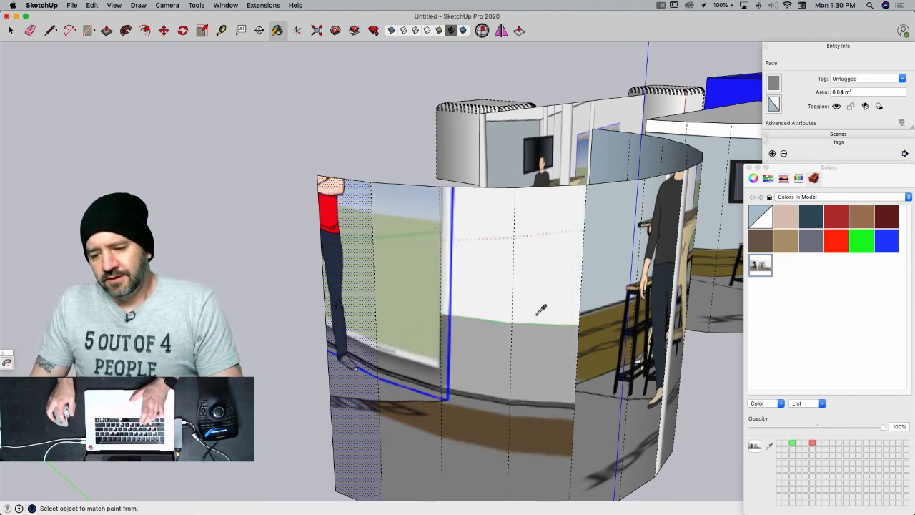
left_click(600, 299)
middle_click_drag(601, 299, 472, 315)
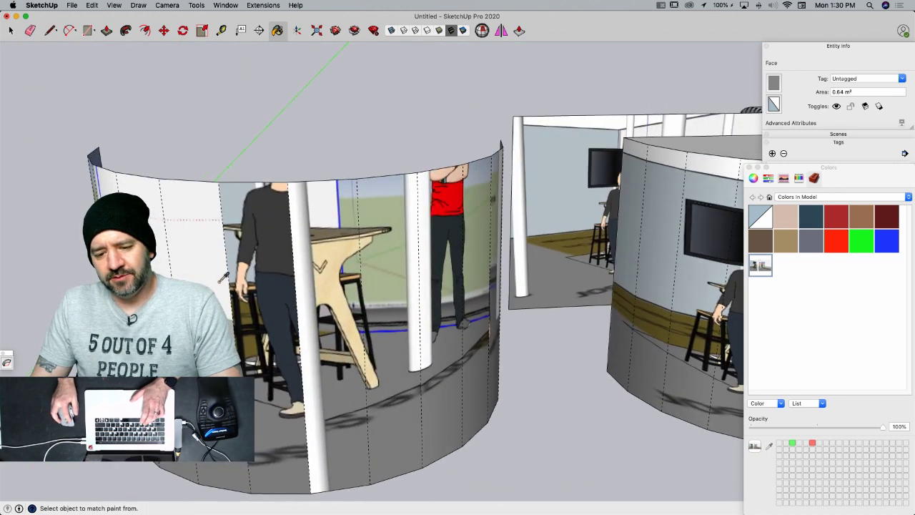
left_click(265, 276)
key("super")
left_click(328, 272)
key("super")
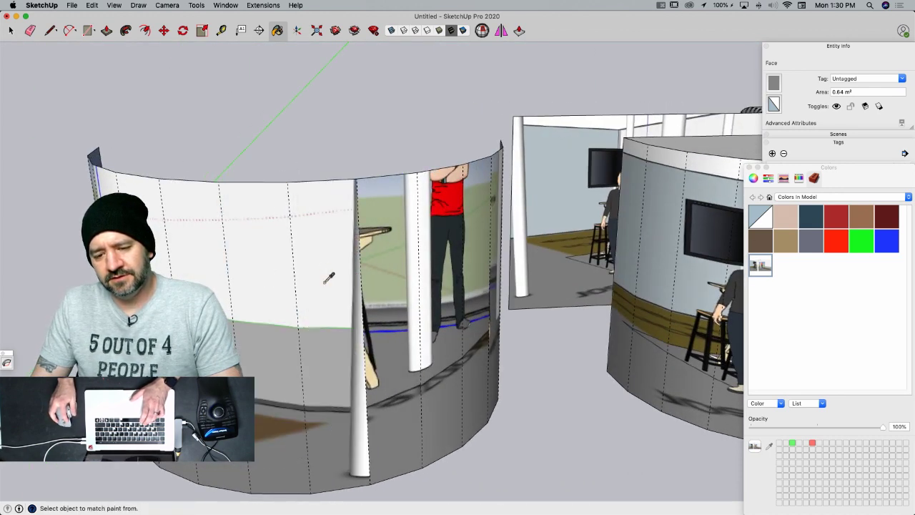
left_click(397, 266)
key("super")
left_click(449, 264)
middle_click_drag(450, 265, 397, 290)
key("super")
left_click(428, 283)
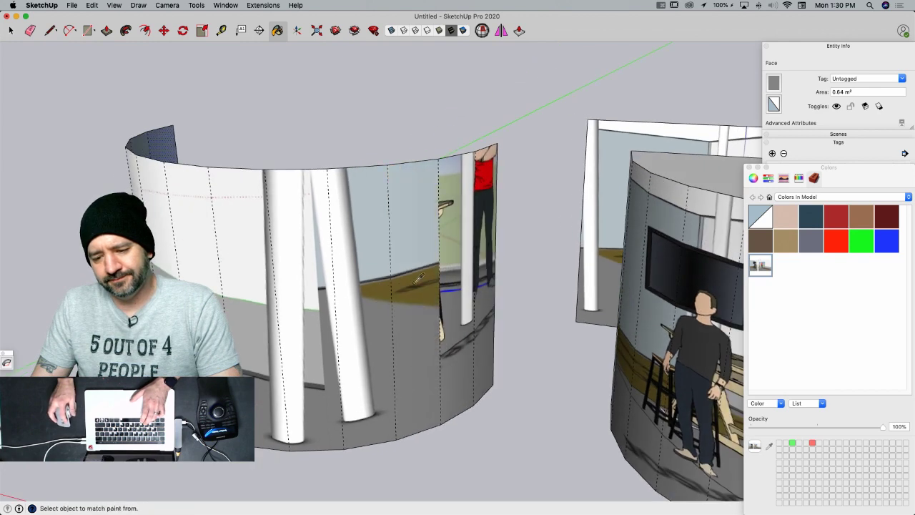
left_click(456, 270)
key("super")
left_click(490, 256)
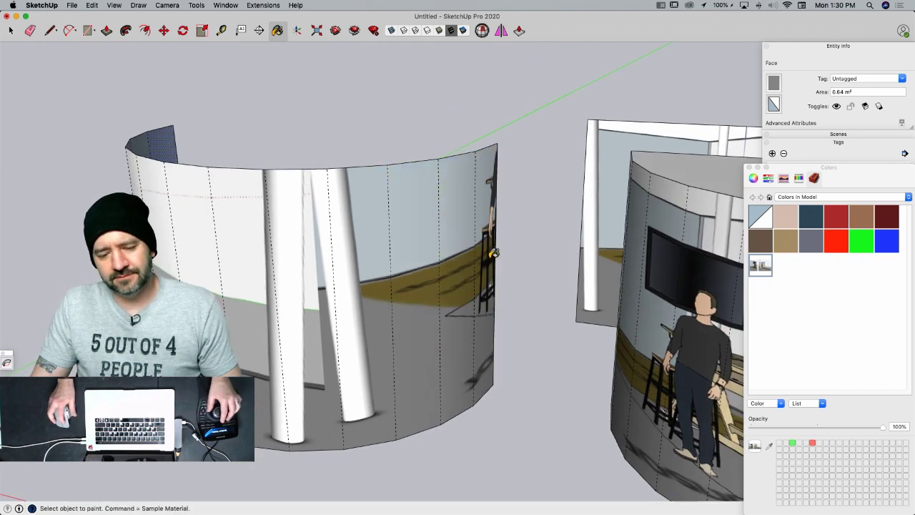
- Delete the grouped half-round made with True Bend
key("space")
scroll(361, 242, "down", 5)
scroll(311, 219, "up", 2)
left_click(311, 219)
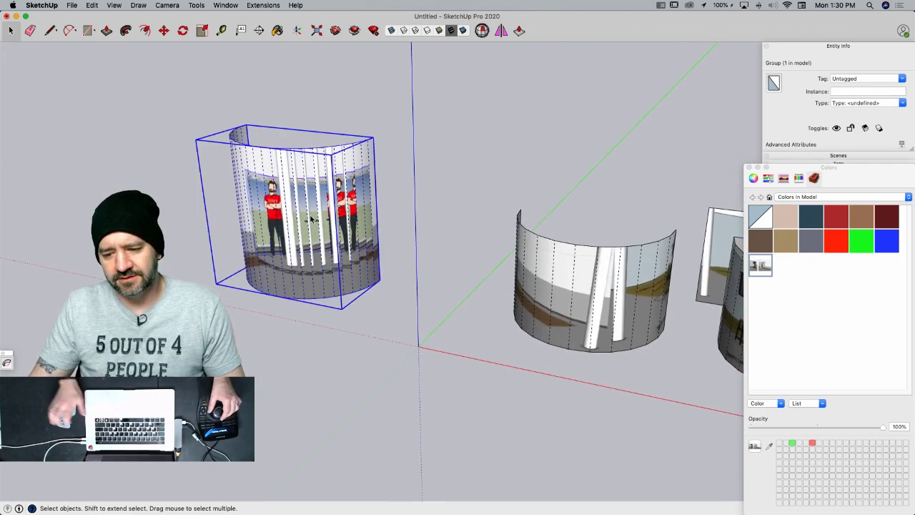
key("Delete")
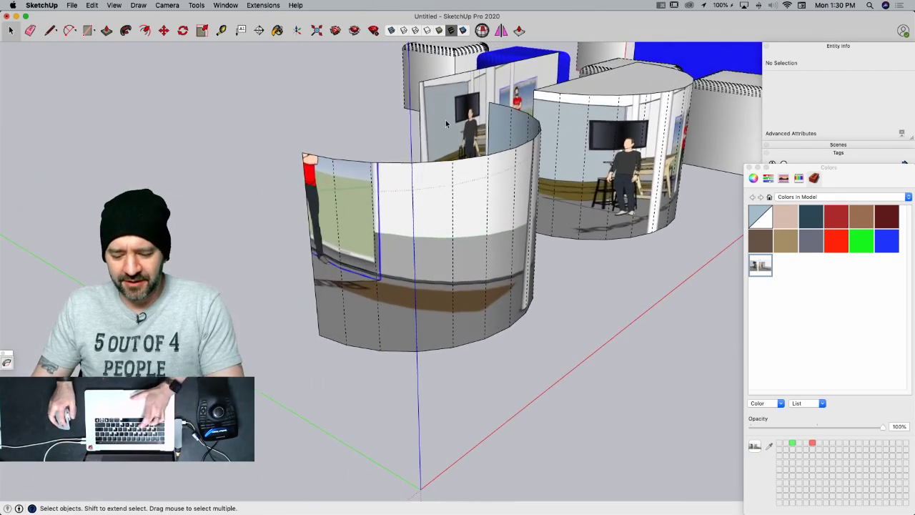
- Turn off the Projected option for the flat rectangle's image texture and paint the open curved wall's end facet with it
key("b")
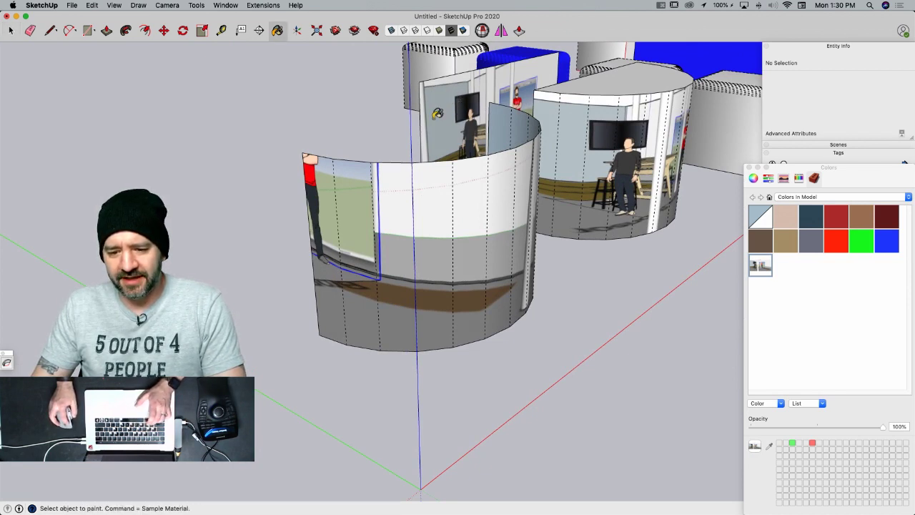
left_click(323, 209)
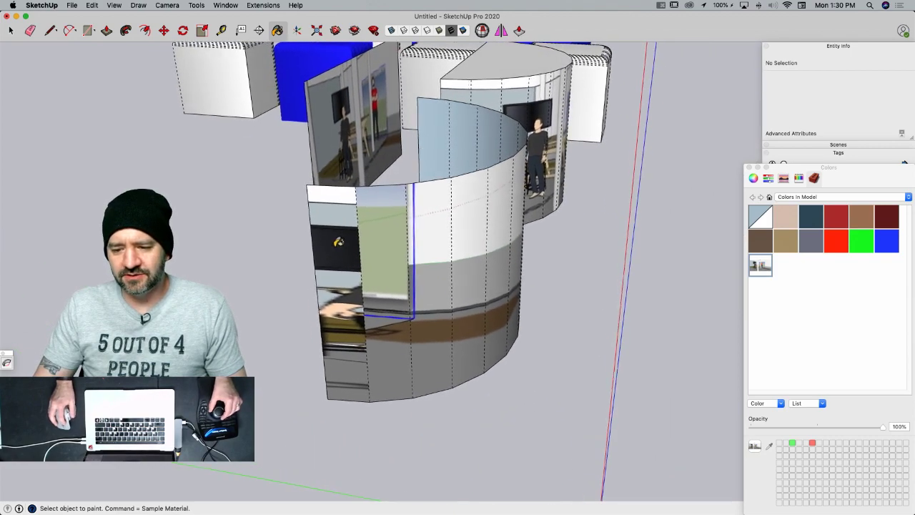
right_click(535, 192)
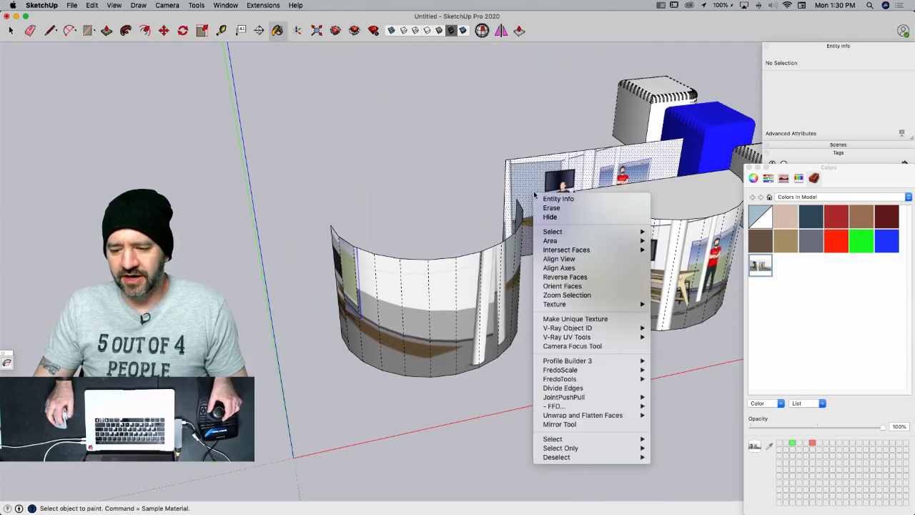
mouse_move(579, 306)
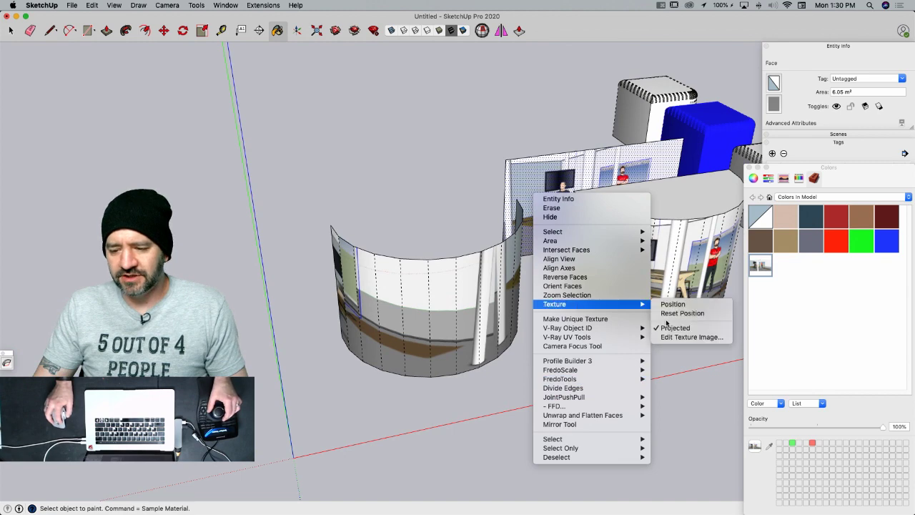
left_click(673, 328)
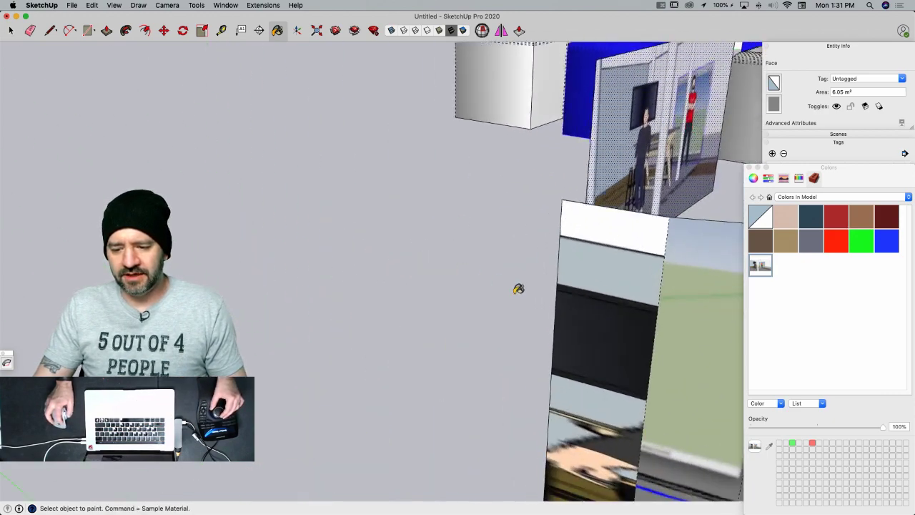
left_click(542, 308)
scroll(542, 308, "down", 3)
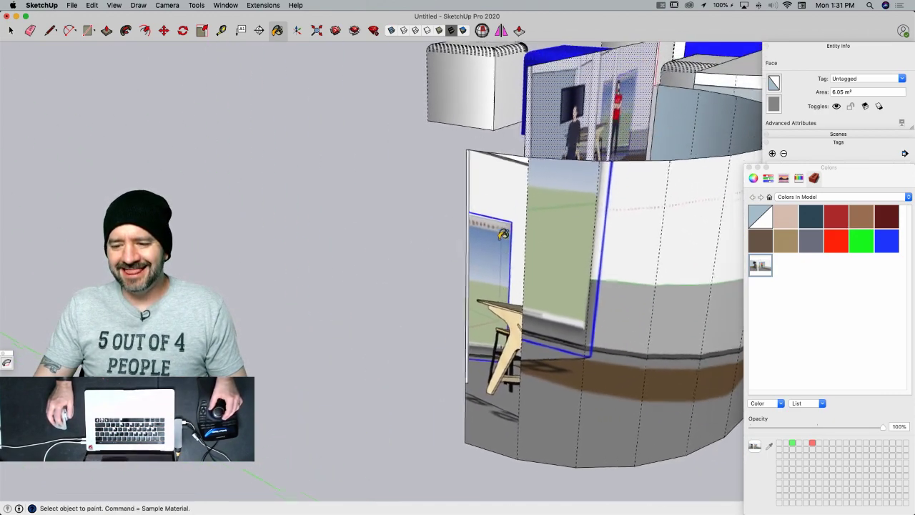
- Reposition the texture on the end facet so the image's edge meets the wall's outer edge, and paint the adjacent facet
right_click(496, 286)
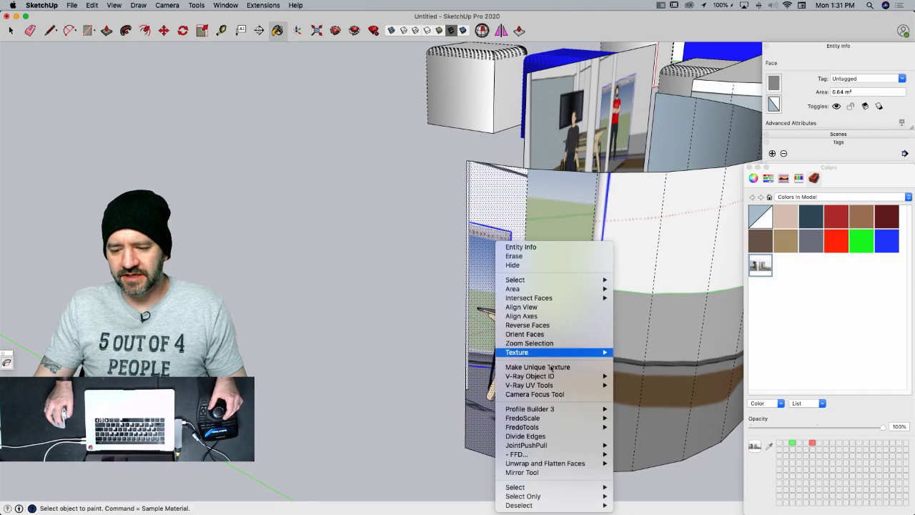
mouse_move(572, 352)
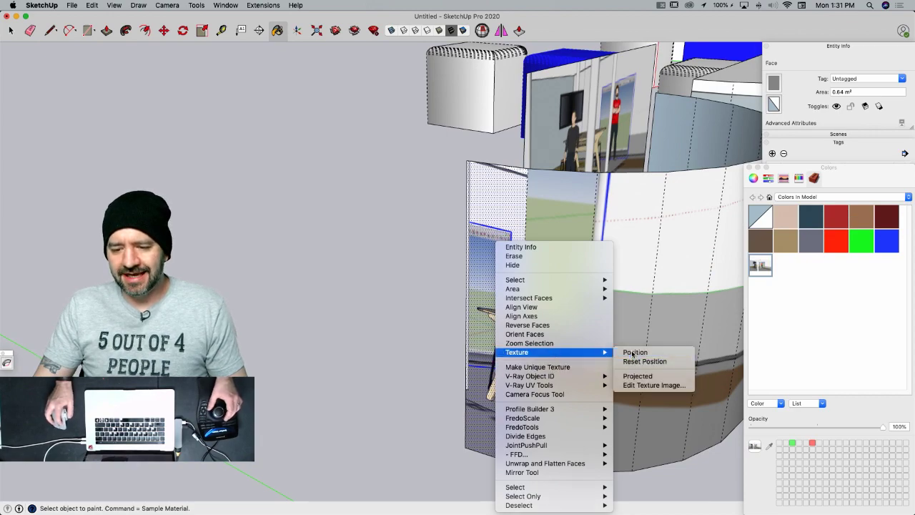
left_click(634, 353)
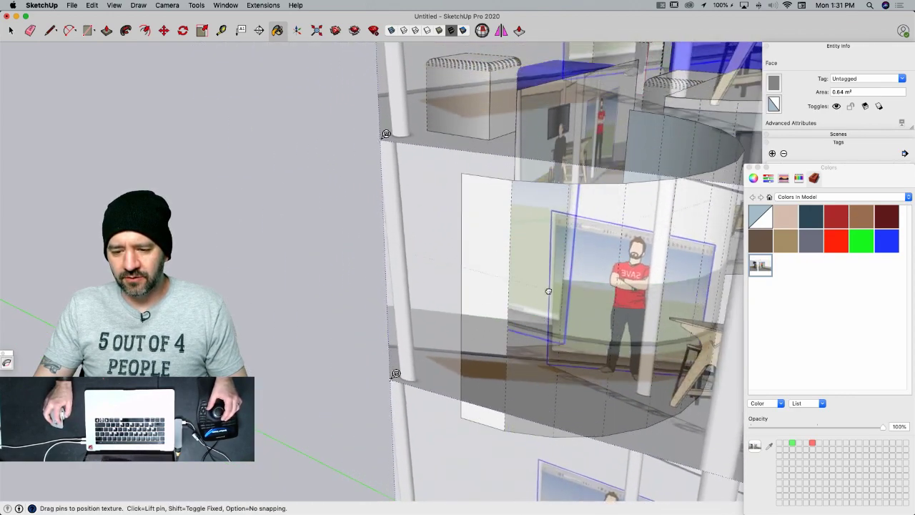
left_click_drag(549, 292, 628, 322)
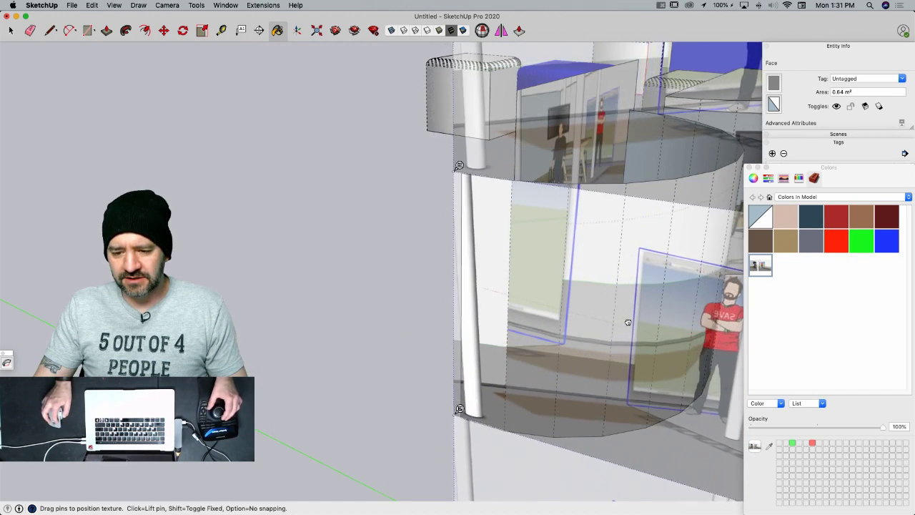
left_click(297, 329)
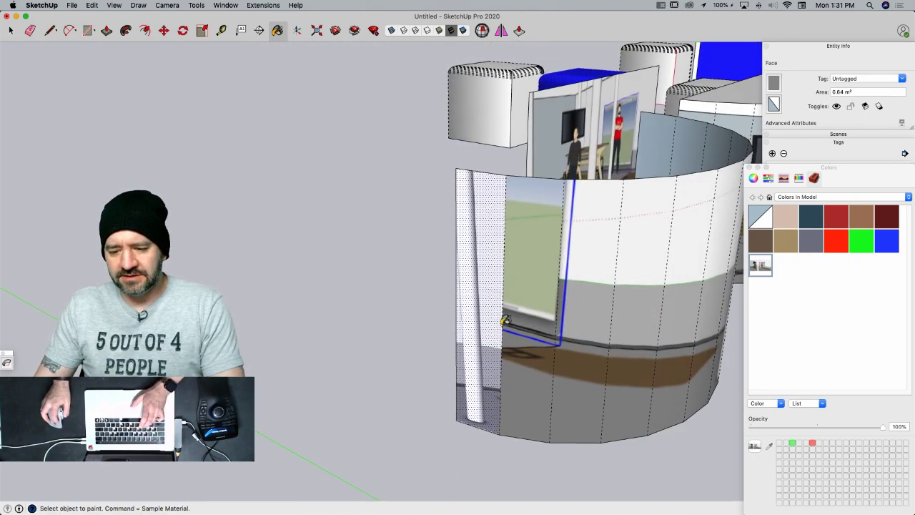
left_click(535, 302)
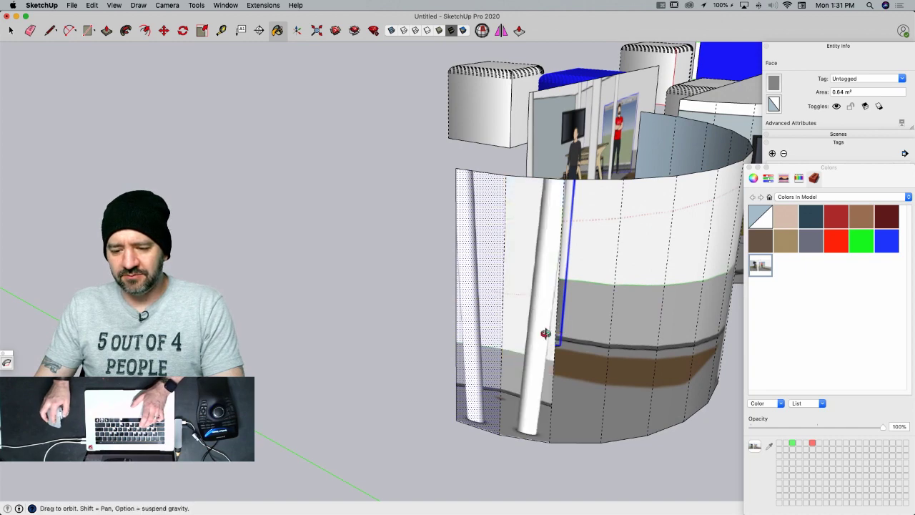
middle_click_drag(545, 333, 518, 331)
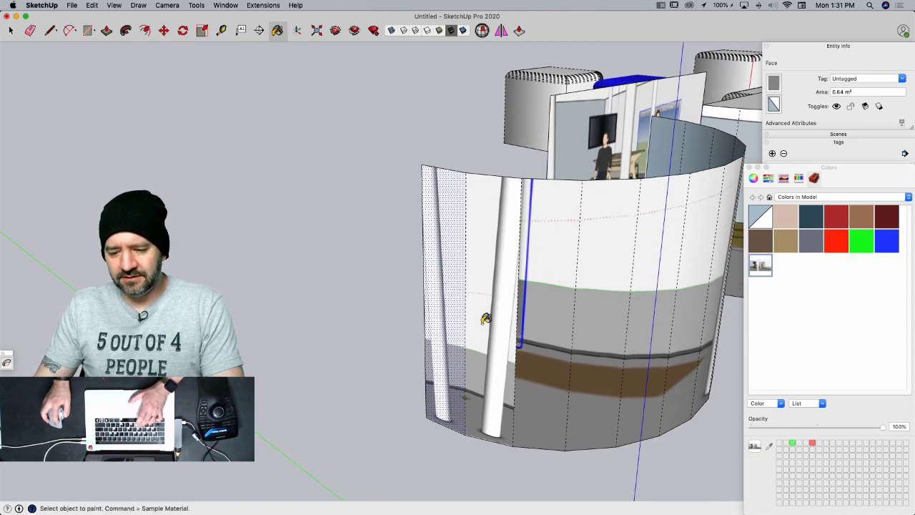
key("v")
left_click(197, 196)
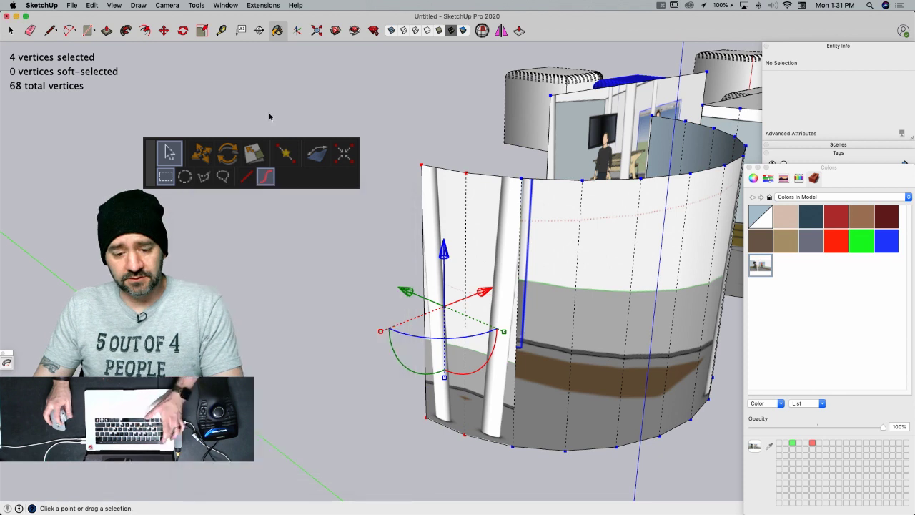
left_click(260, 275)
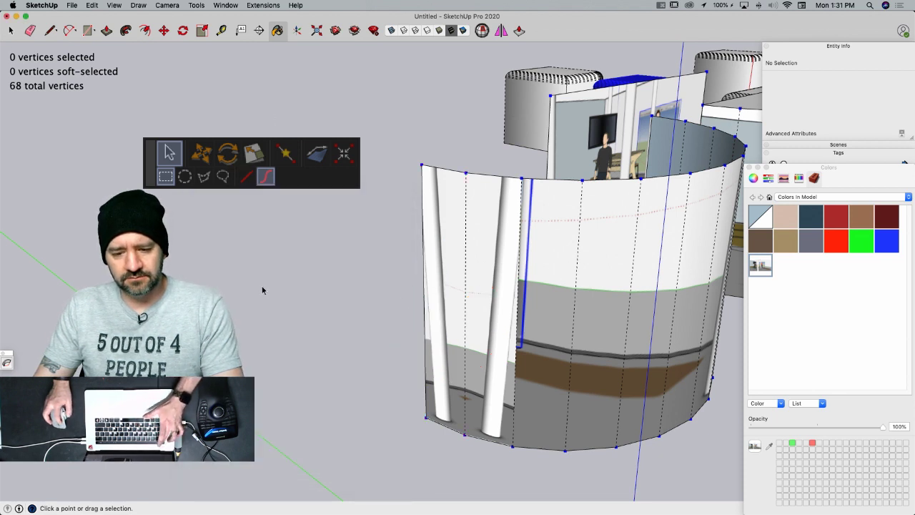
key("space")
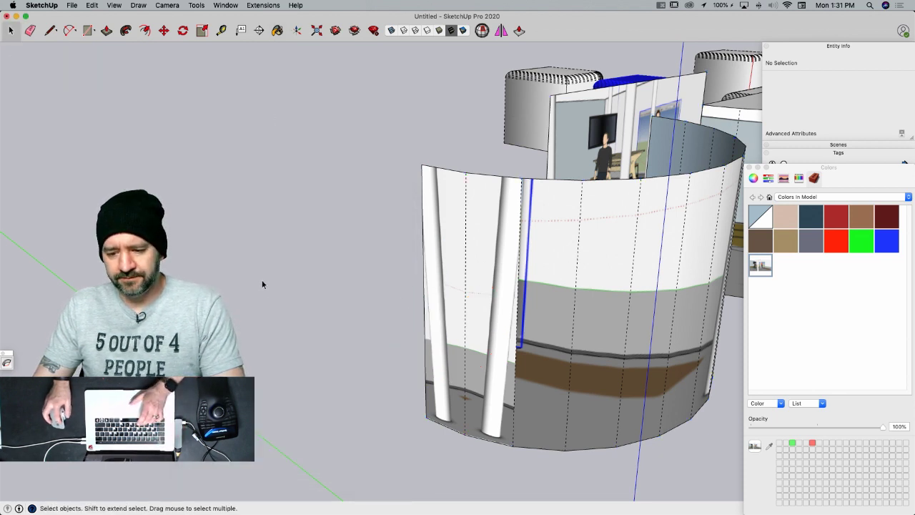
- Carry the image texture around the remaining facets of the open curved wall, sampling each painted facet before painting its neighbour
left_click(454, 292)
key("b")
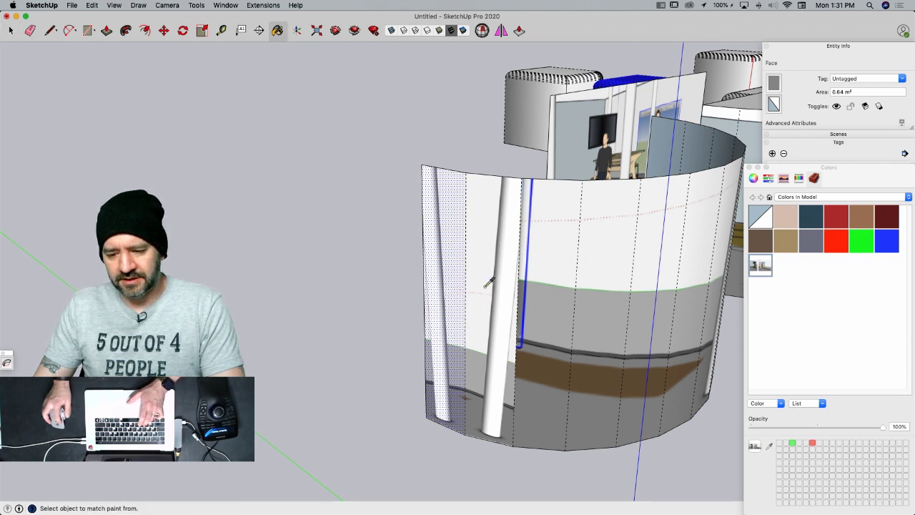
left_click(532, 285)
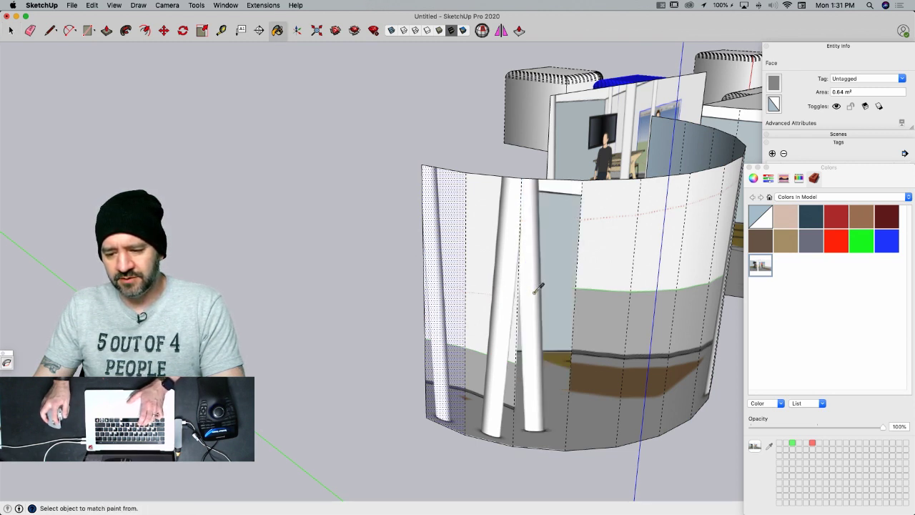
left_click(615, 298)
mouse_move(638, 335)
middle_mouse_down()
mouse_move(472, 309)
mouse_move(575, 376)
mouse_move(472, 308)
middle_mouse_up()
left_click(516, 316)
key("super")
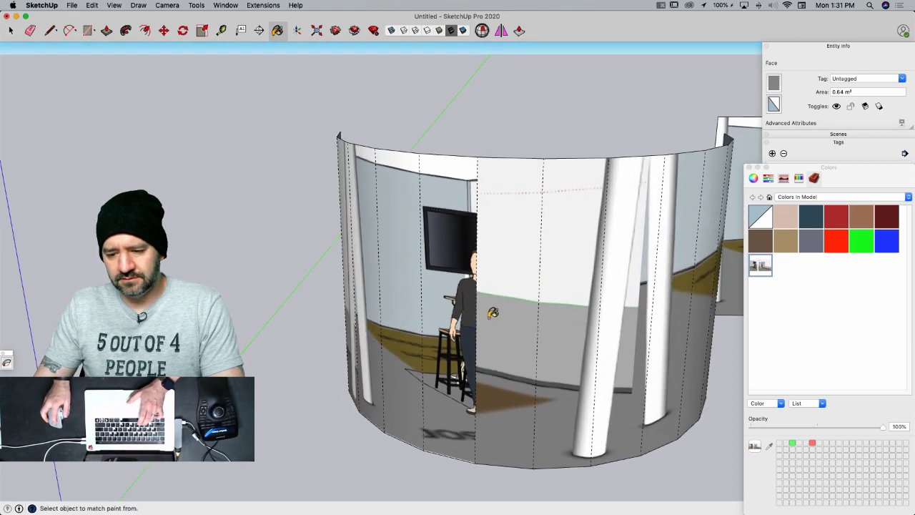
left_click(493, 312)
left_click(570, 319)
middle_click_drag(570, 319, 561, 334)
key("super")
left_click(624, 339)
mouse_move(624, 339)
middle_mouse_down()
mouse_move(594, 347)
mouse_move(609, 327)
mouse_move(585, 303)
middle_mouse_up()
key("super")
left_click(633, 351)
key("super")
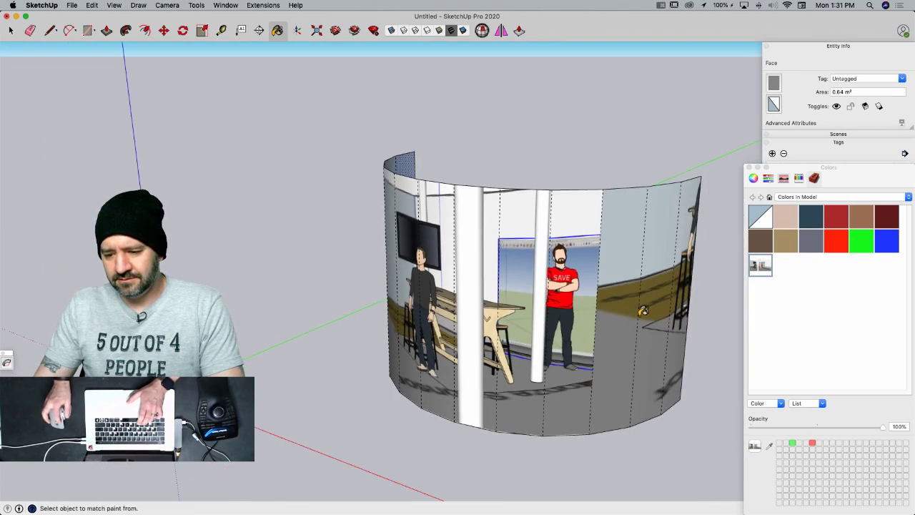
left_click(626, 309)
left_click(634, 315, "super")
left_click(650, 314)
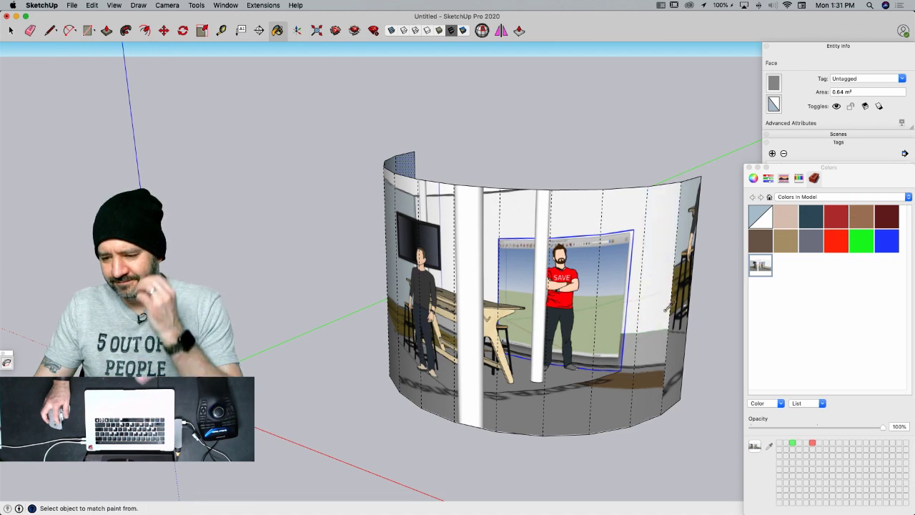
left_click(681, 293)
- Compare the open curved wall's wrapped image with the image on the neighbouring closed half-cylinder
middle_click_drag(672, 380, 670, 391)
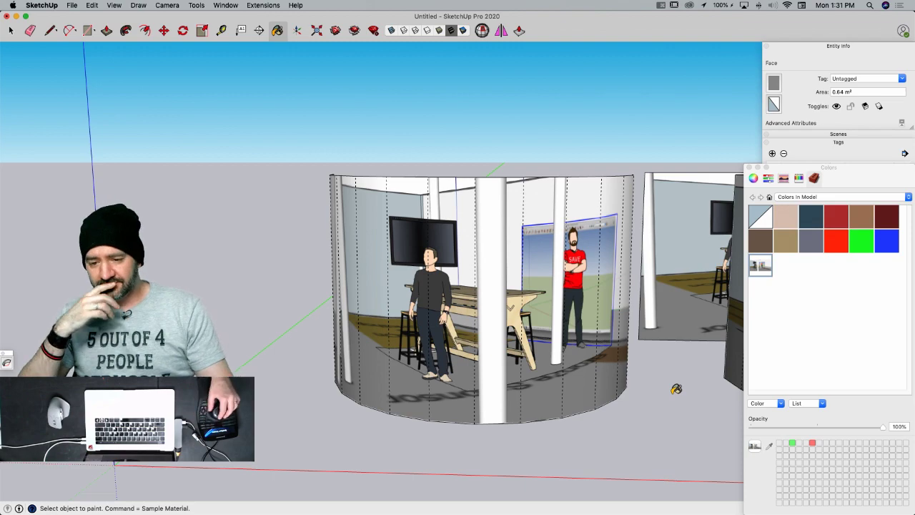
scroll(676, 389, "down", 3)
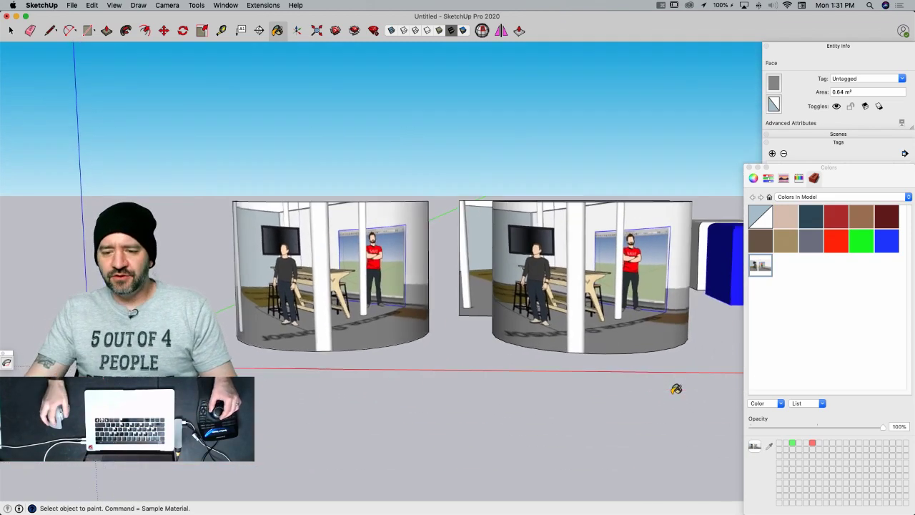
scroll(677, 389, "up", 2)
scroll(479, 282, "up", 2)
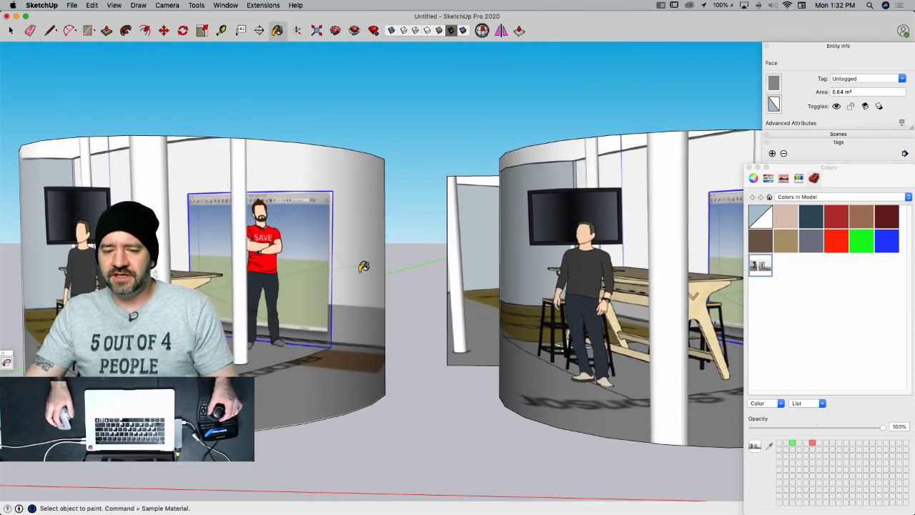
middle_click_drag(364, 267, 535, 219)
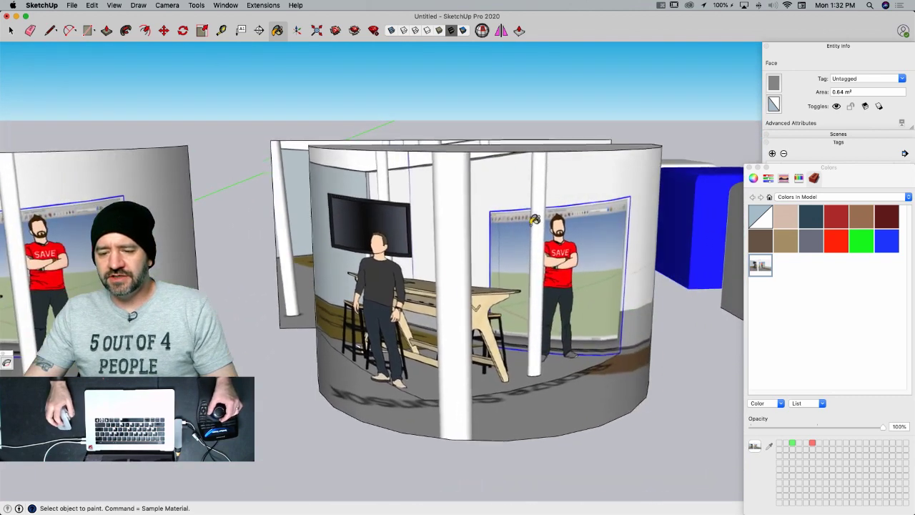
- Examine the wrapped image on the closed half-cylinder from several angles, including around its edges and across its facets
scroll(535, 219, "up", 3)
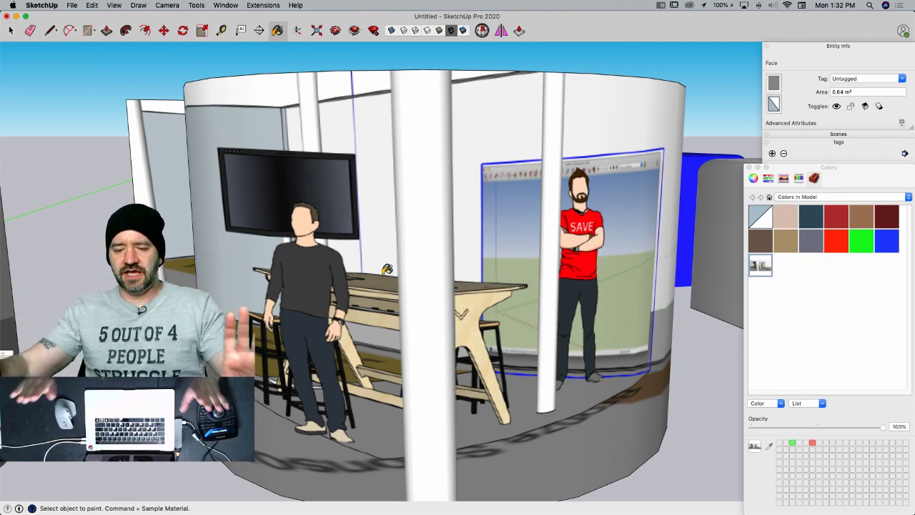
mouse_move(387, 269)
middle_mouse_down()
mouse_move(380, 251)
mouse_move(311, 329)
mouse_move(323, 279)
mouse_move(315, 247)
mouse_move(291, 462)
mouse_move(257, 392)
mouse_move(323, 382)
mouse_move(278, 319)
mouse_move(386, 365)
middle_mouse_up()
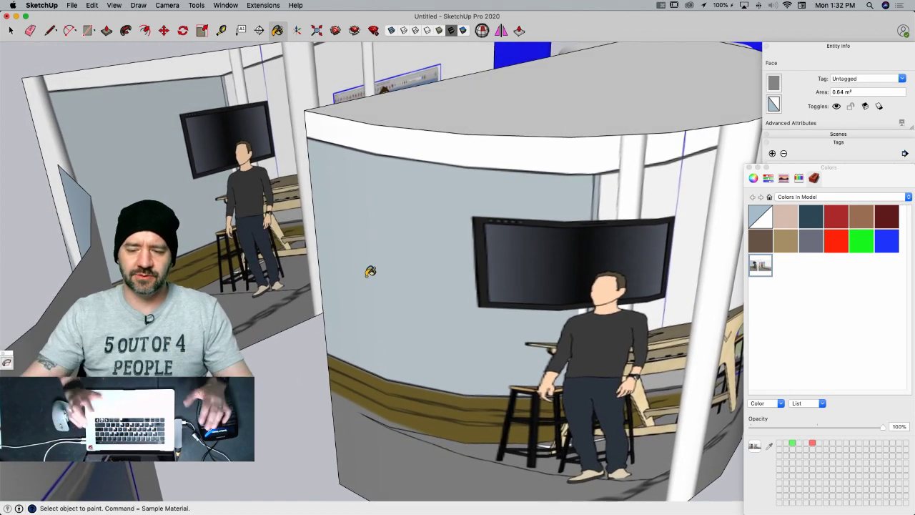
middle_click_drag(370, 272, 560, 196)
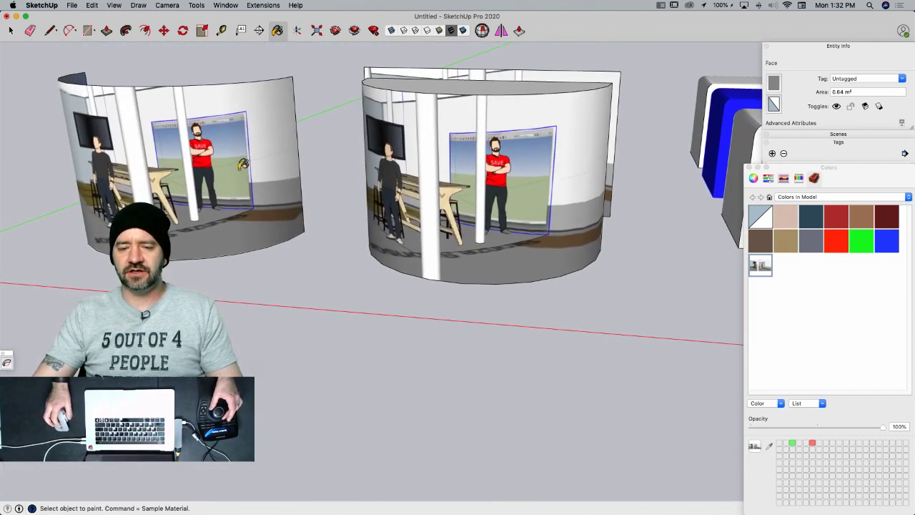
middle_click_drag(214, 193, 194, 217)
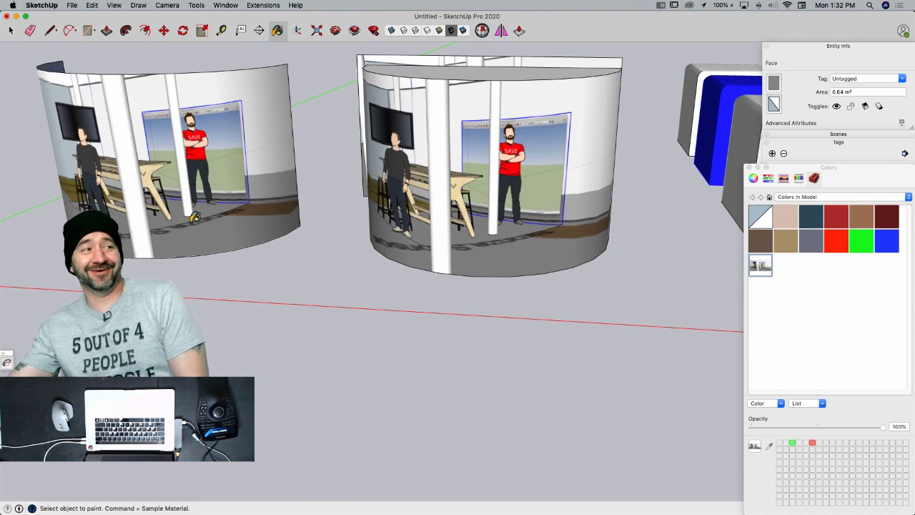
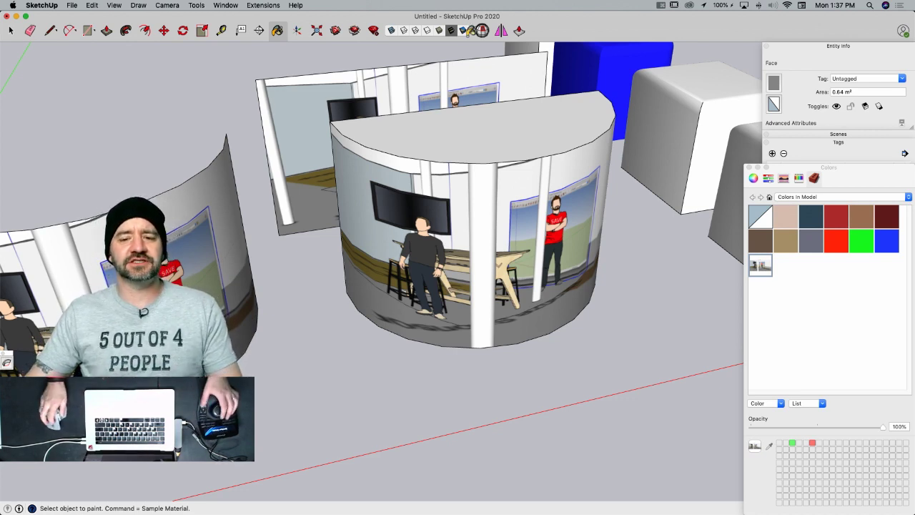
middle_click_drag(711, 109, 712, 109)
scroll(715, 105, "up", 4)
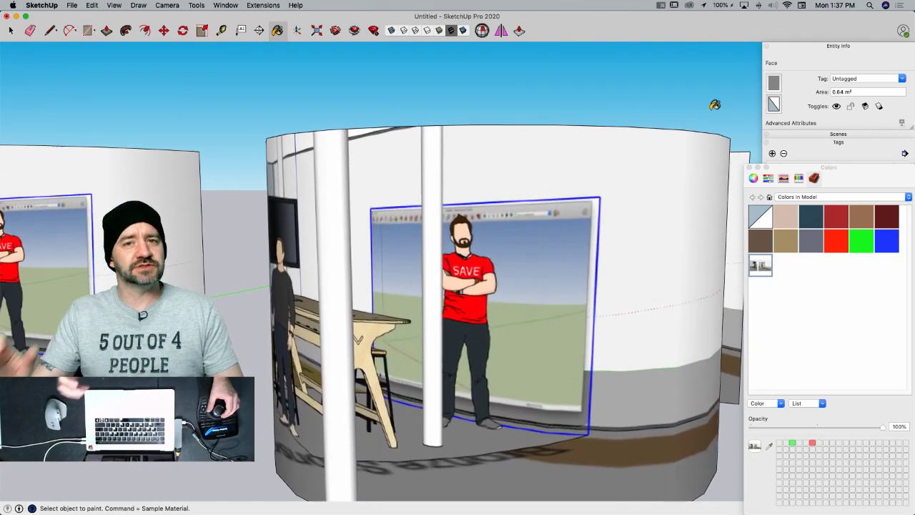
scroll(715, 105, "down", 4)
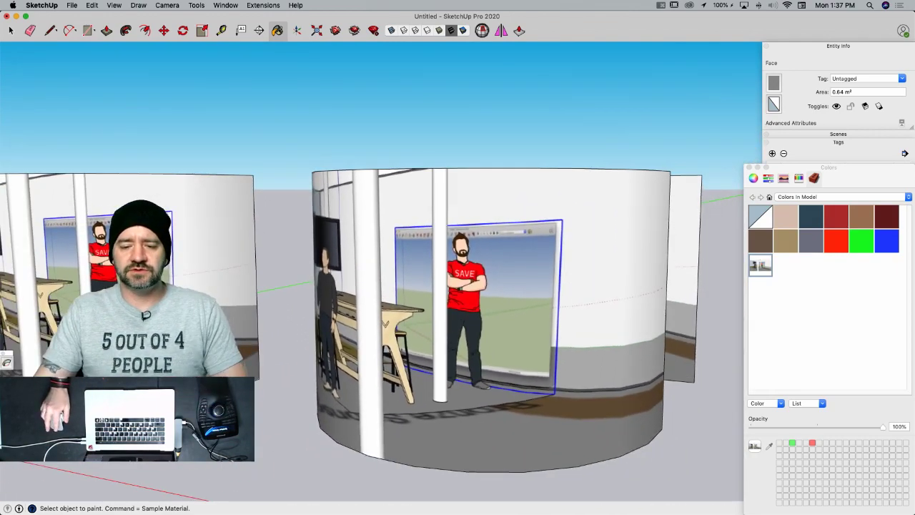
scroll(254, 245, "down", 4)
middle_click_drag(532, 282, 389, 263)
middle_click_drag(478, 269, 451, 241)
scroll(292, 318, "down", 5)
scroll(549, 261, "up", 3)
scroll(454, 248, "down", 5)
scroll(294, 296, "up", 1)
scroll(441, 265, "down", 1)
scroll(408, 301, "up", 3)
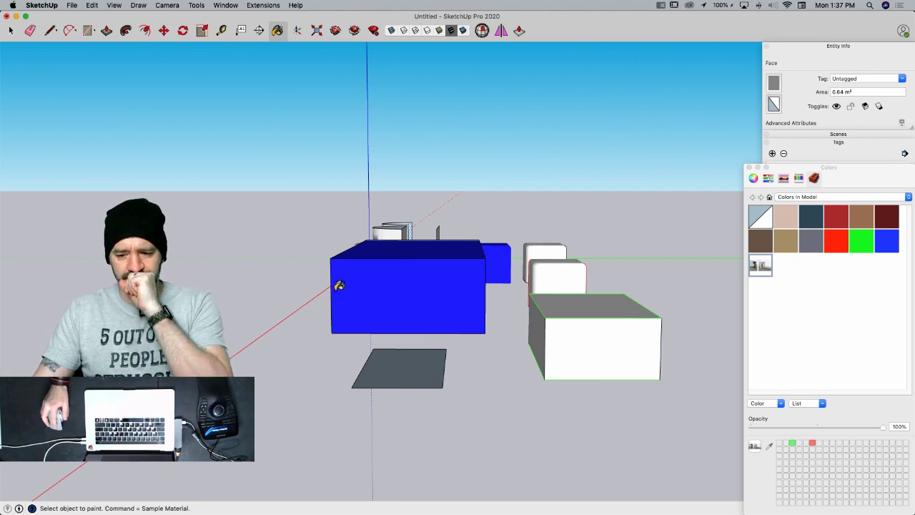
mouse_move(477, 310)
middle_mouse_down()
mouse_move(434, 317)
mouse_move(397, 307)
mouse_move(403, 290)
mouse_move(392, 292)
mouse_move(404, 293)
middle_mouse_up()
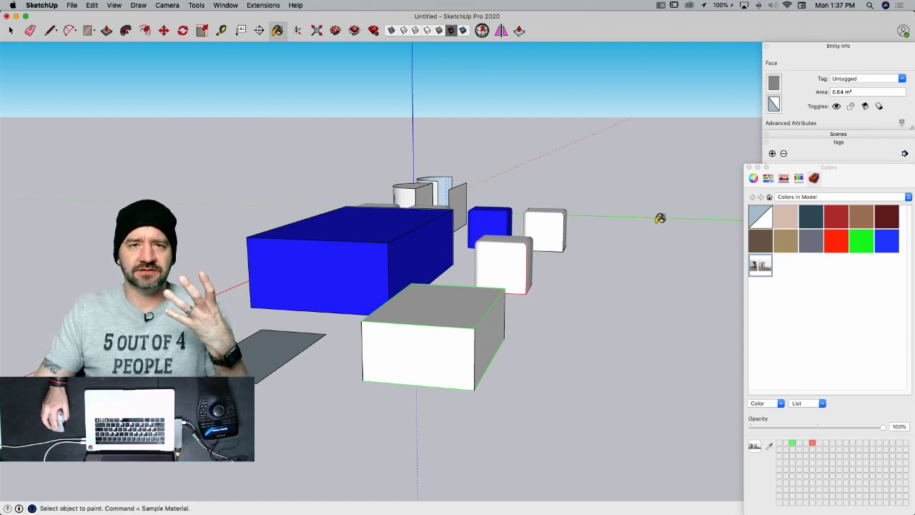
mouse_move(660, 215)
middle_mouse_down()
mouse_move(422, 229)
mouse_move(279, 208)
middle_mouse_up()
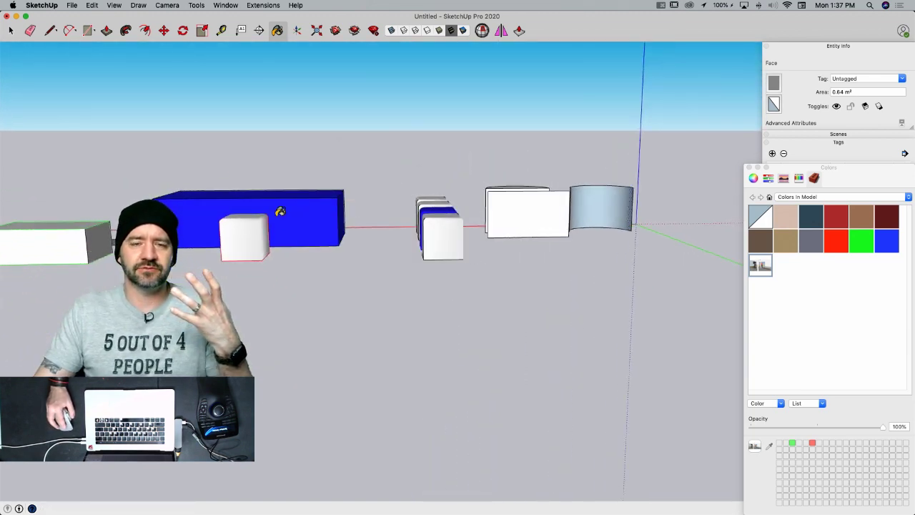
middle_click_drag(223, 196, 537, 233)
scroll(530, 229, "up", 4)
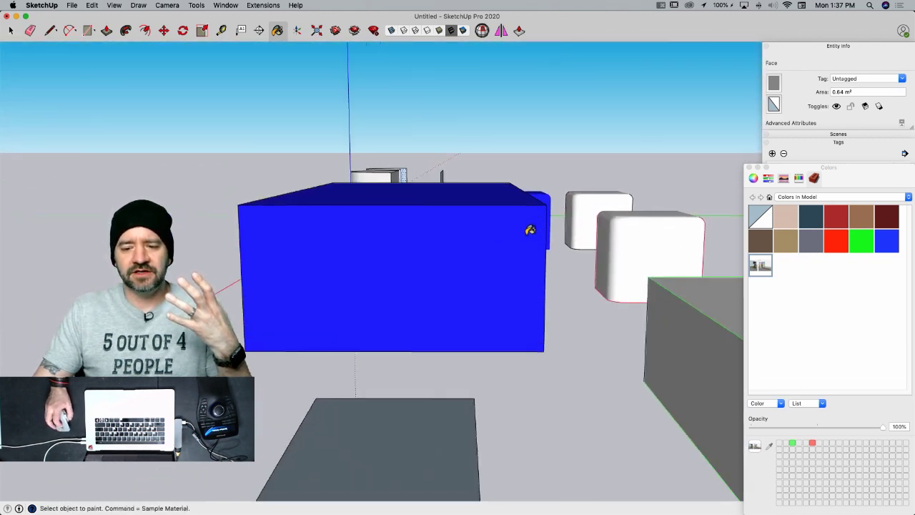
scroll(530, 229, "down", 3)
scroll(415, 188, "up", 5)
scroll(415, 188, "down", 5)
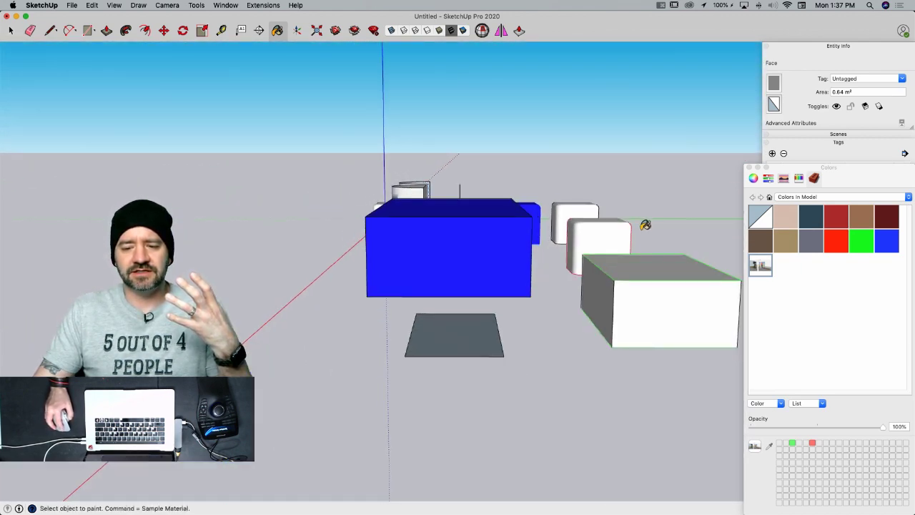
mouse_move(646, 225)
middle_mouse_down()
mouse_move(543, 225)
mouse_move(525, 216)
middle_mouse_up()
scroll(524, 216, "up", 5)
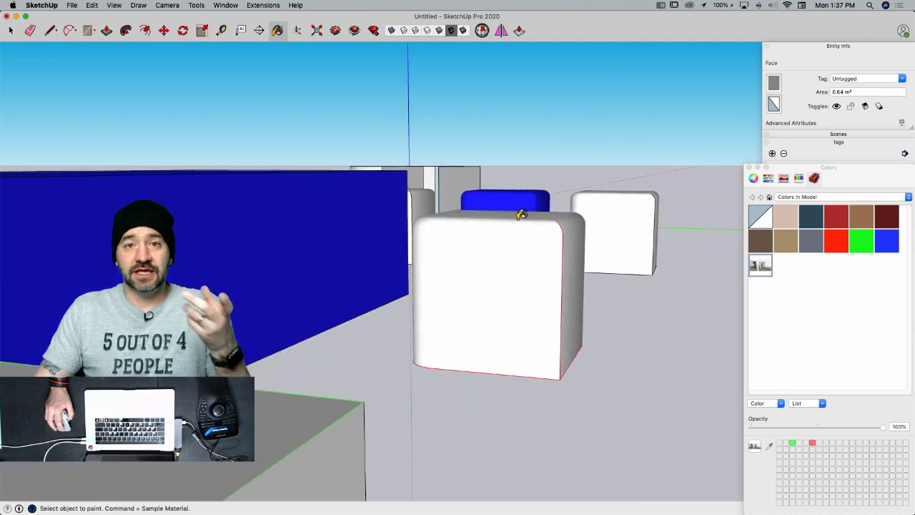
scroll(511, 271, "down", 5)
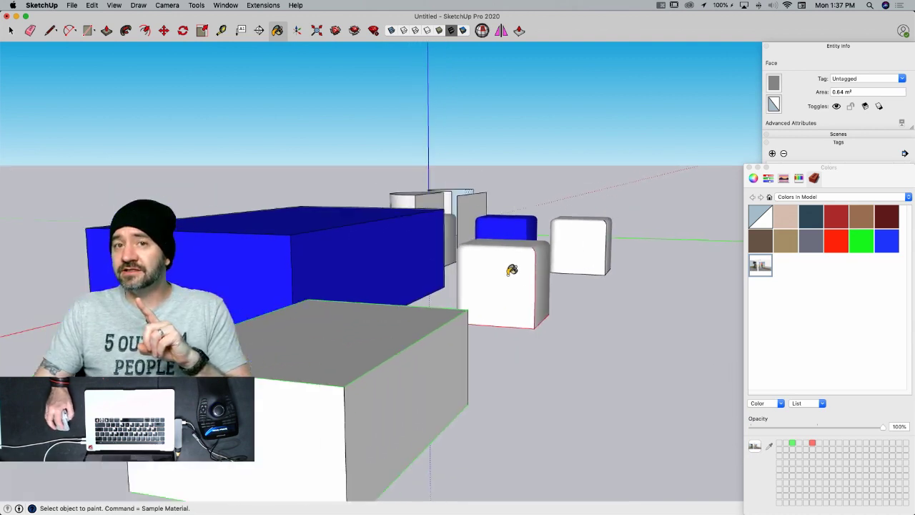
middle_click_drag(511, 271, 609, 288)
scroll(406, 257, "up", 5)
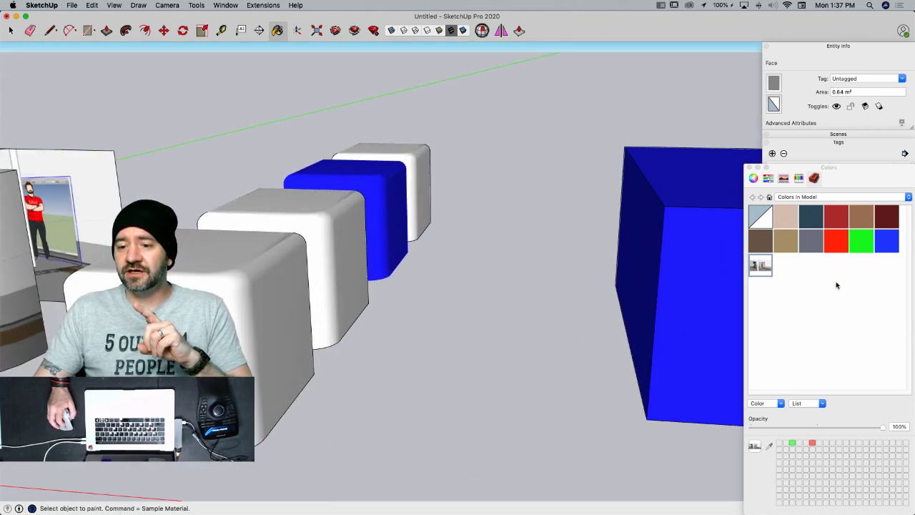
scroll(528, 241, "down", 5)
scroll(450, 214, "up", 3)
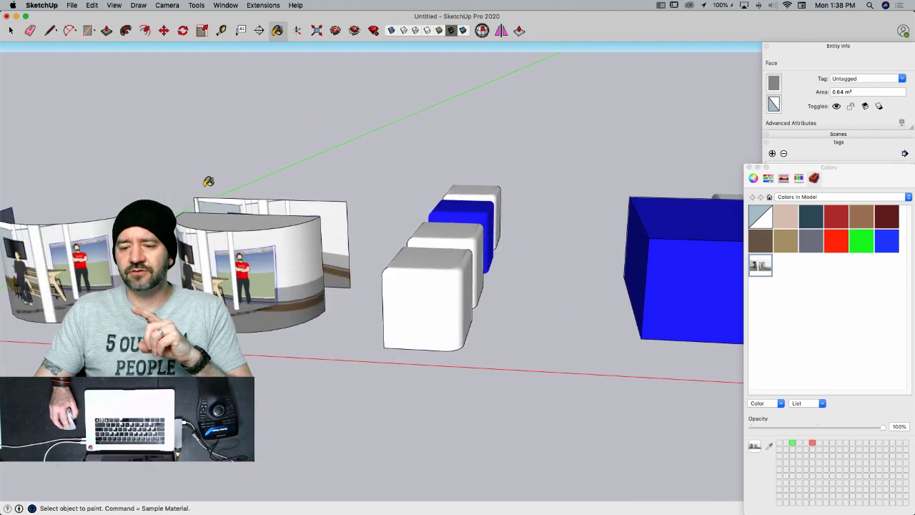
middle_click_drag(208, 179, 336, 254)
middle_click_drag(209, 258, 434, 200)
scroll(425, 280, "up", 5)
middle_click_drag(425, 279, 333, 253)
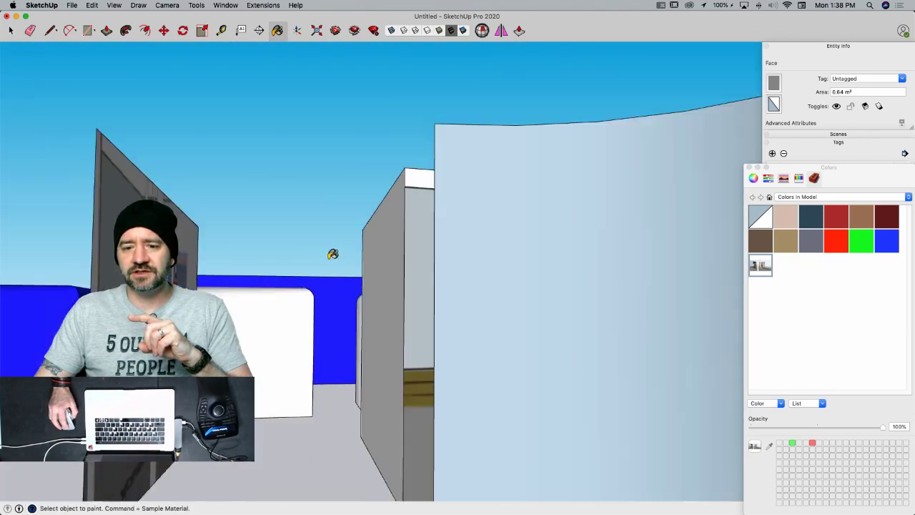
scroll(333, 253, "down", 6)
middle_click_drag(397, 262, 215, 271)
scroll(210, 271, "up", 6)
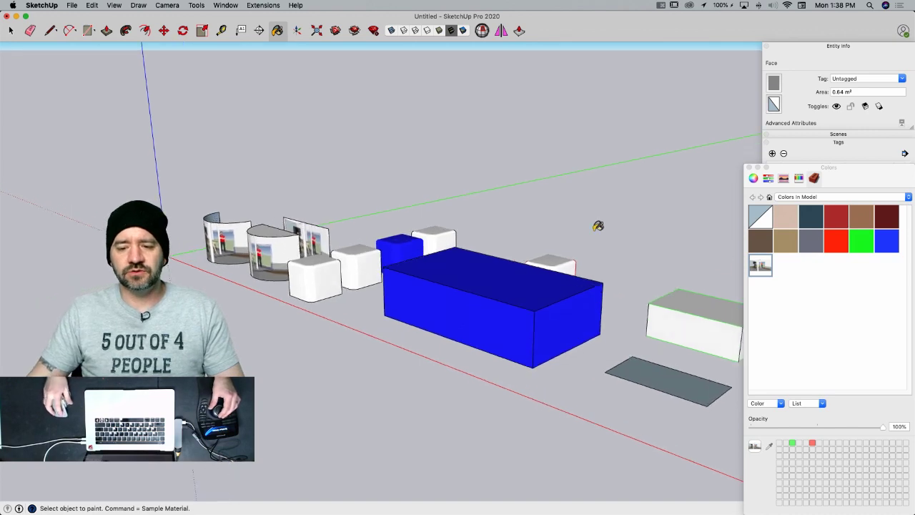
- Select all connected geometry of the large blue box and repaint it with the default material
key("space")
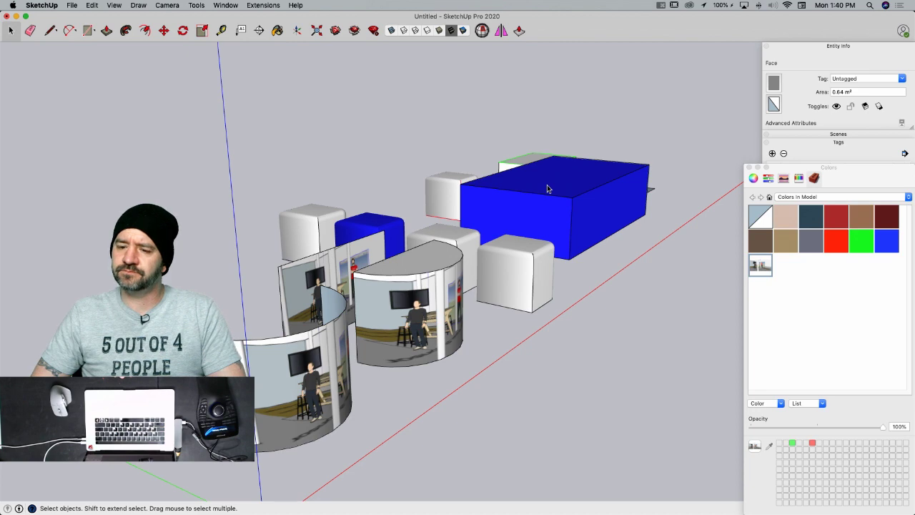
middle_click_drag(548, 189, 458, 266)
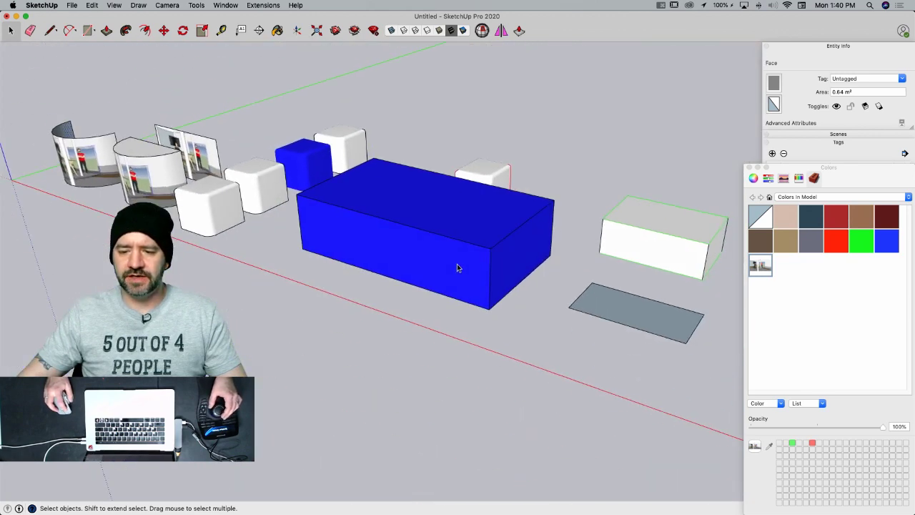
triple_click(457, 265)
key("b")
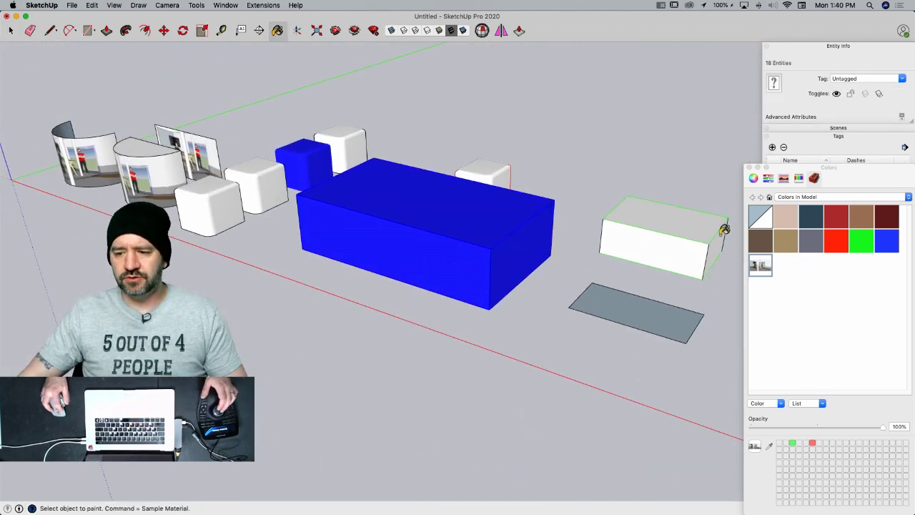
left_click(761, 217)
left_click(501, 230)
key("space")
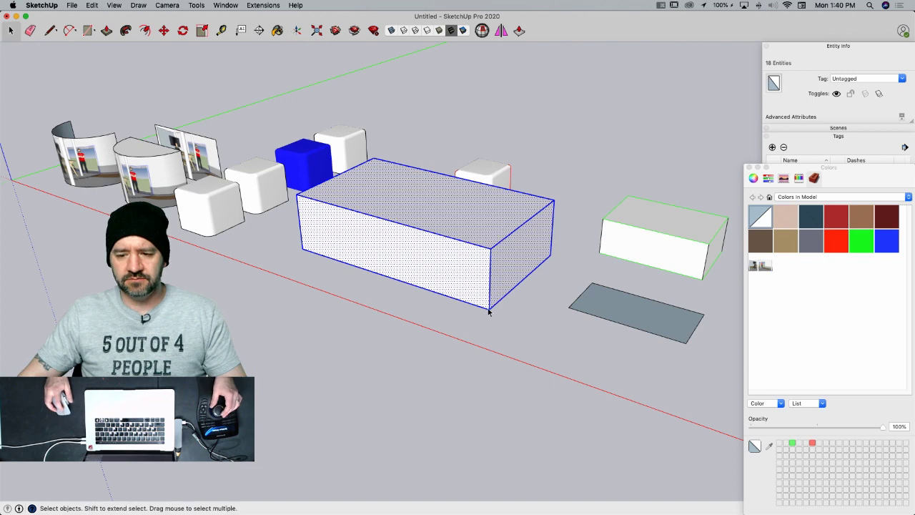
- Draw a circle of about 0.8 m² on the large box's long front face, near the vertical corner edge
left_click(489, 275)
scroll(474, 268, "up", 5)
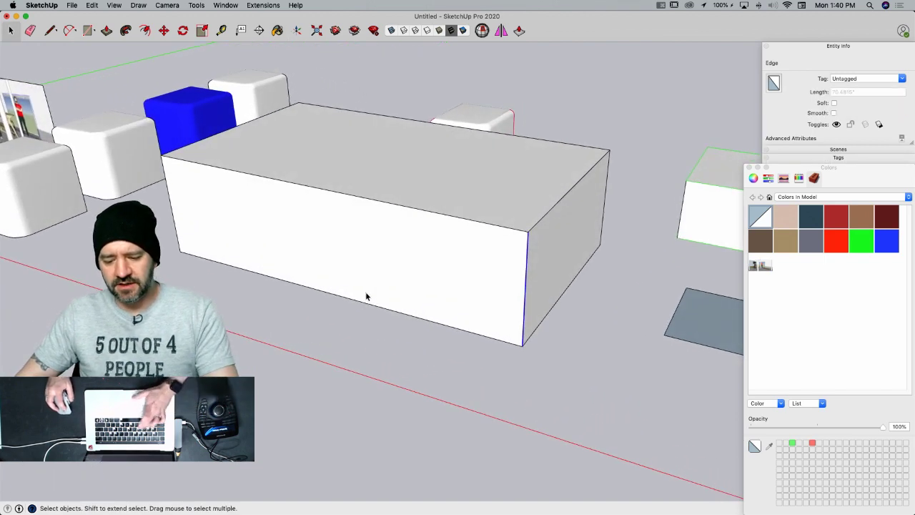
key("c")
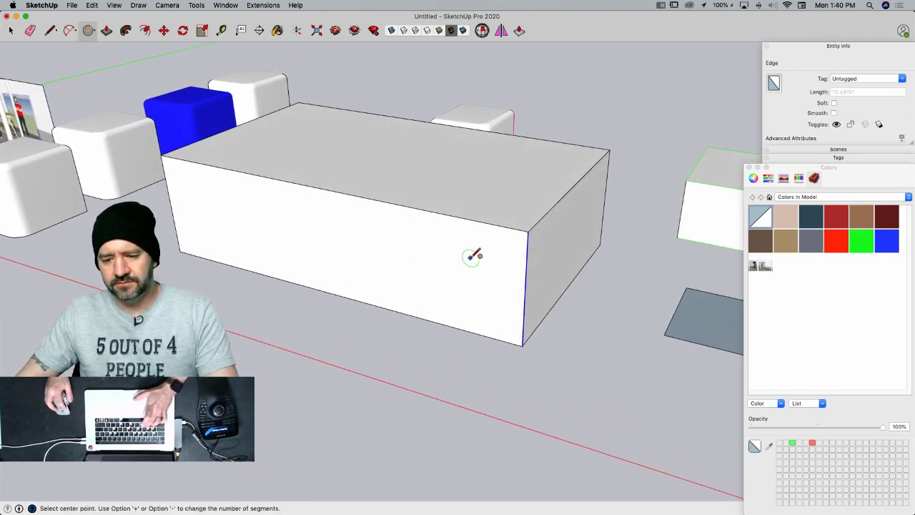
left_click(458, 264)
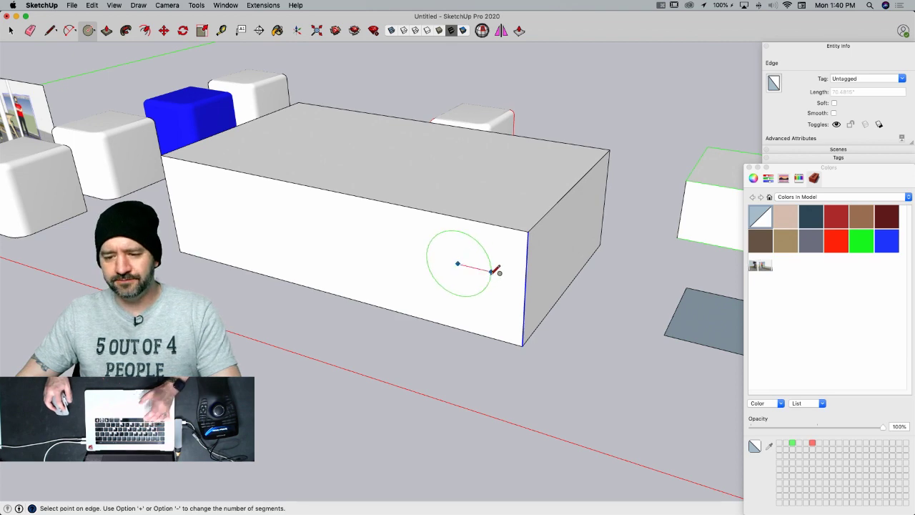
left_click(492, 276)
key("space")
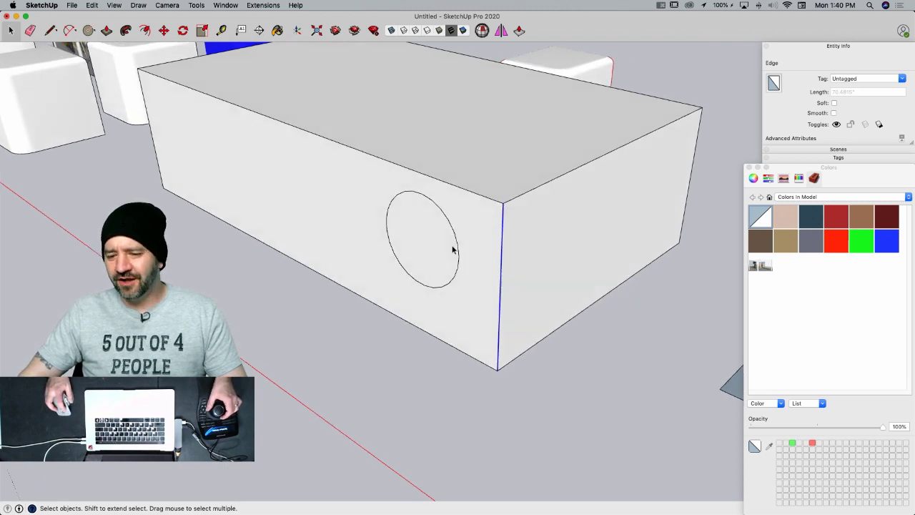
- Select the circle's face and begin rotating it about the box's upper front corner in the horizontal plane
left_click(415, 239)
middle_click_drag(416, 239, 439, 225)
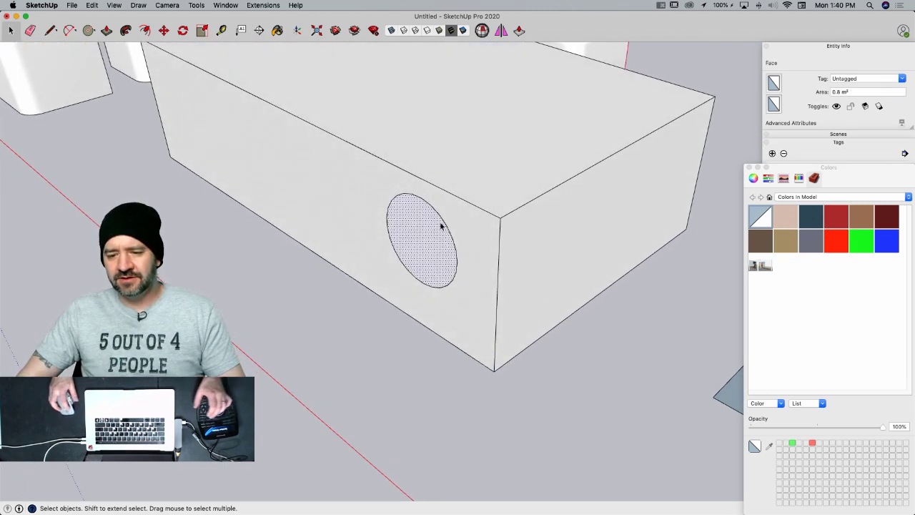
key("q")
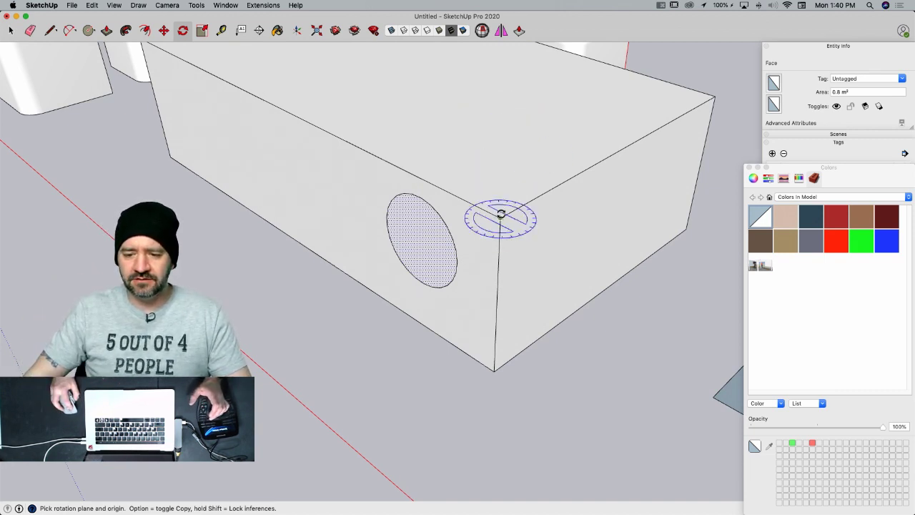
left_click(500, 216)
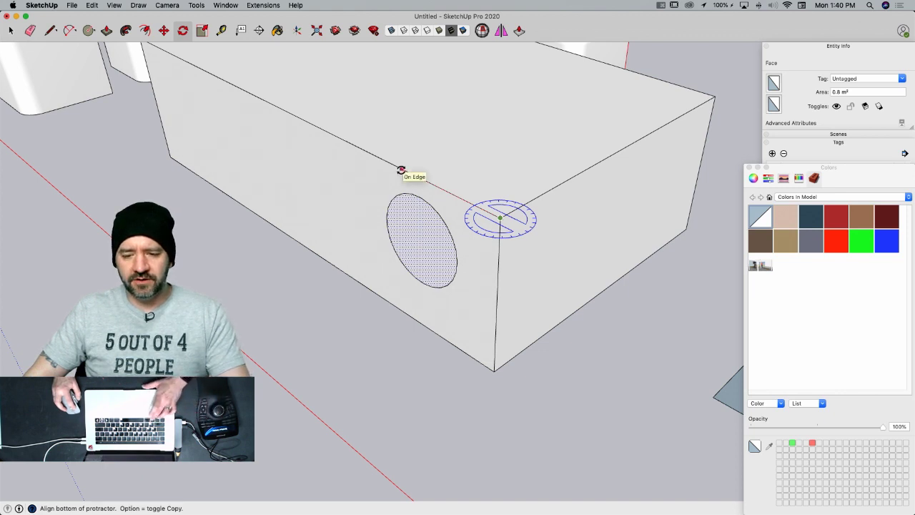
- Rotate a copy of the selected circle face about the box's vertical corner edge onto the adjacent end face
left_click(401, 170)
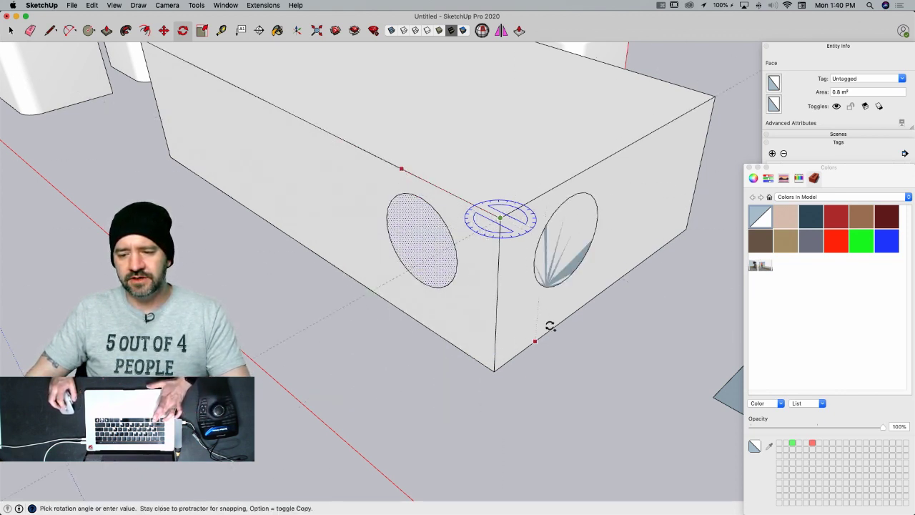
left_click(577, 179)
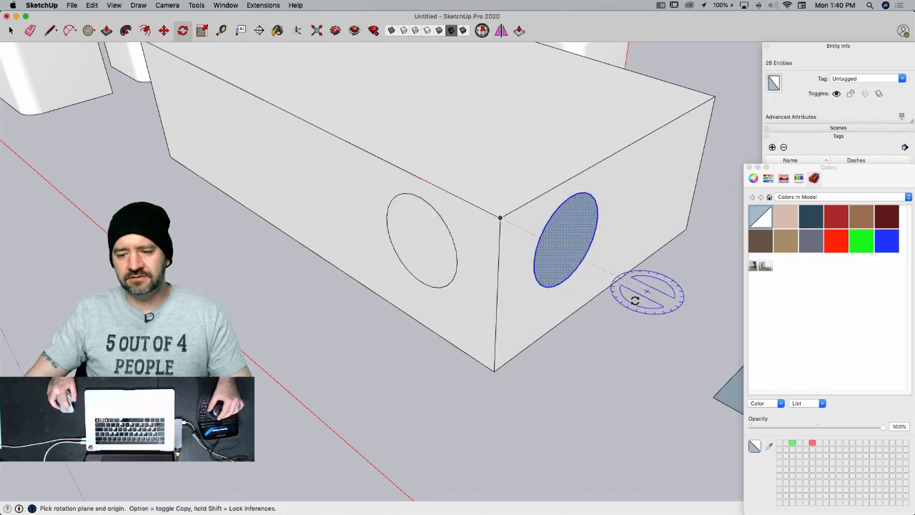
key("space")
left_click(620, 352)
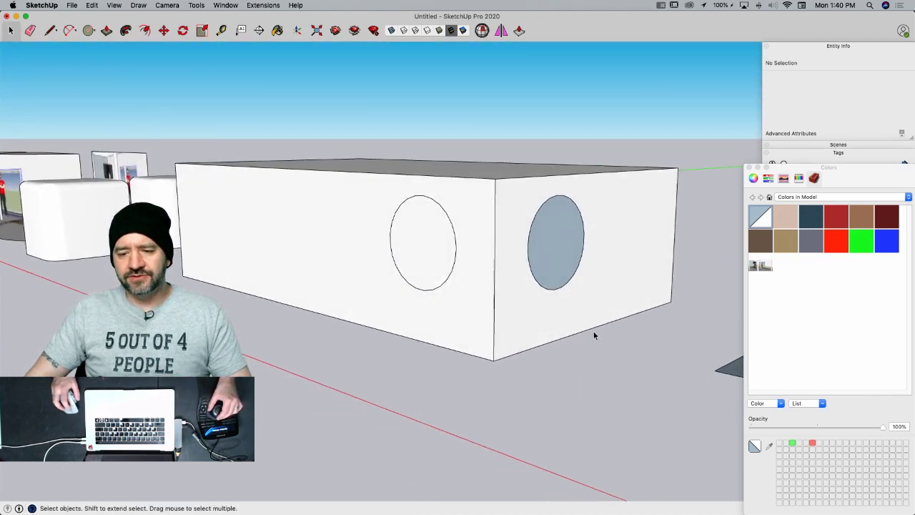
- Rotate a copy of the circle on the box's long face about the midpoint of its upper edge to the face's opposite end
middle_click_drag(594, 335, 370, 228)
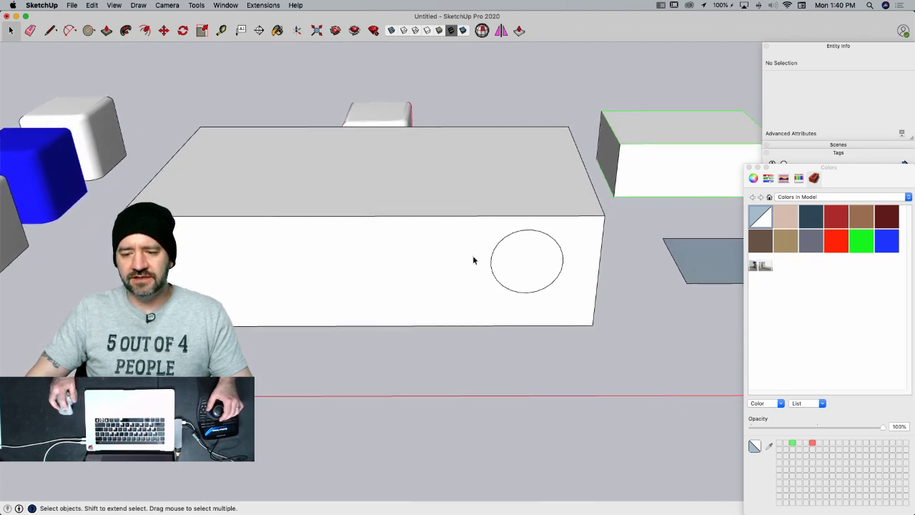
left_click(527, 264)
key("q")
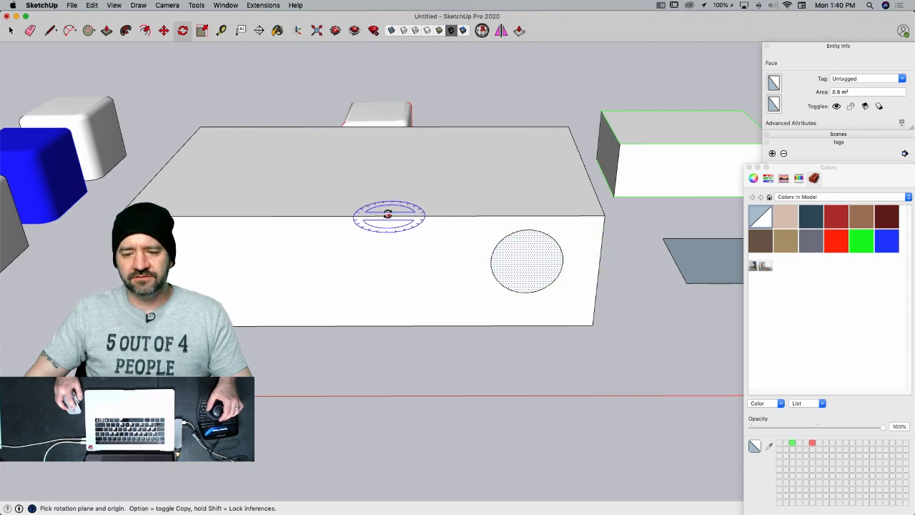
left_click(362, 216)
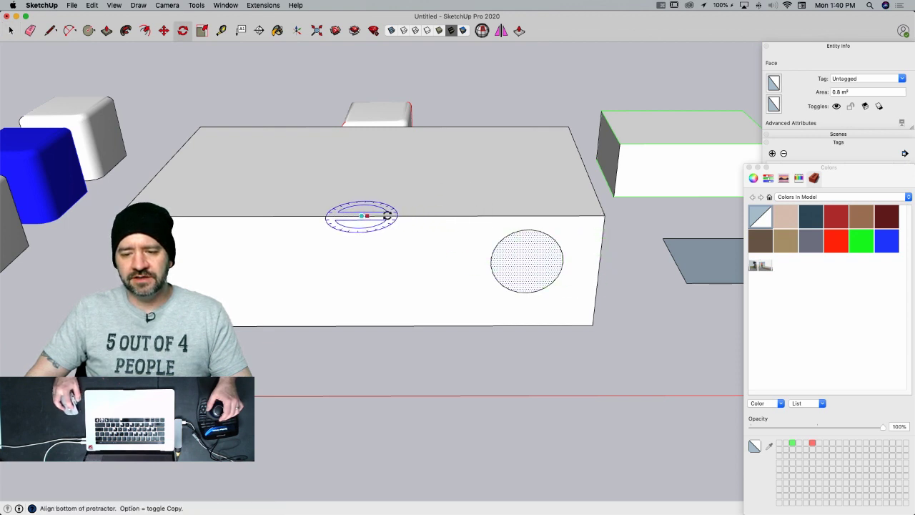
left_click(488, 216)
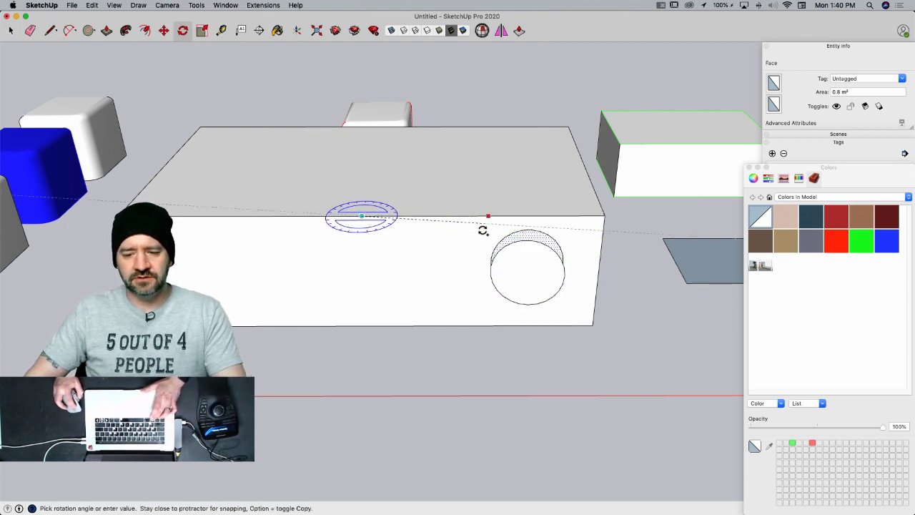
left_click(288, 218)
key("space")
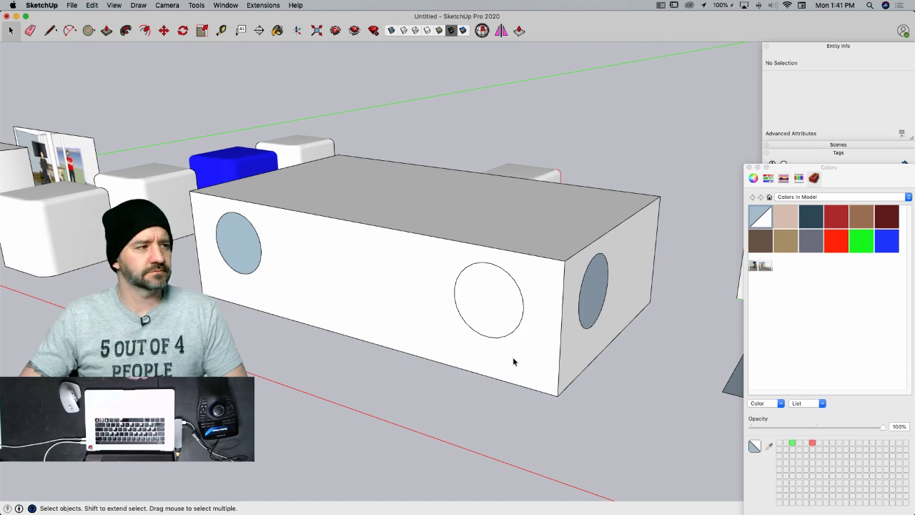
- Draw a horizontal circle of about 5.6 m² in the empty area beyond the origin and a smaller vertical circle directly above its centre
scroll(554, 208, "down", 5)
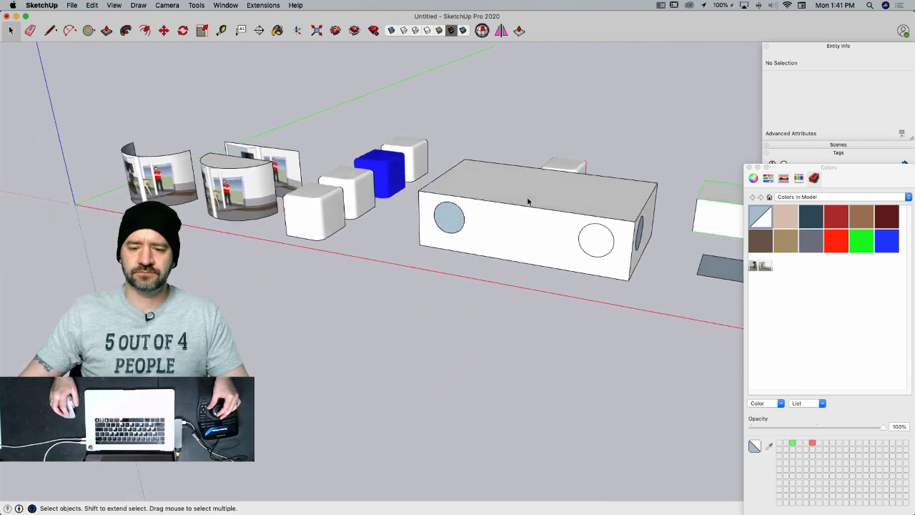
scroll(298, 246, "up", 4)
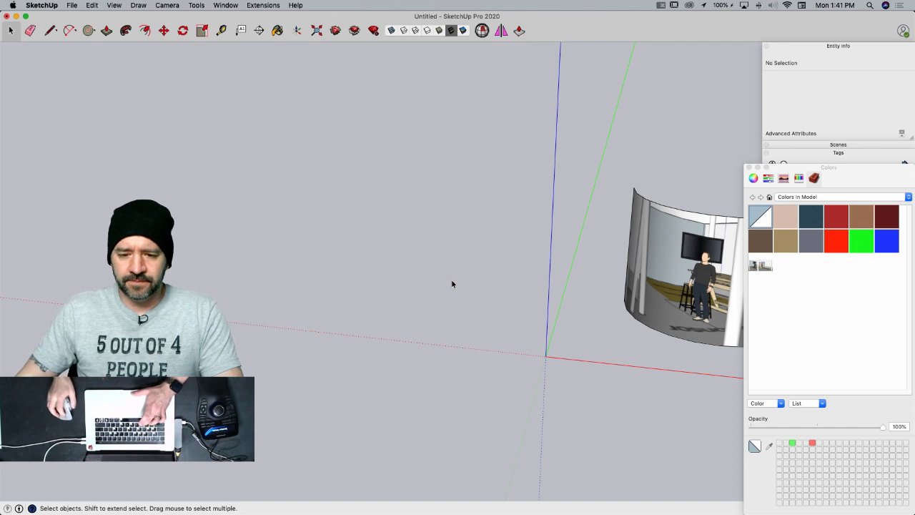
key("c")
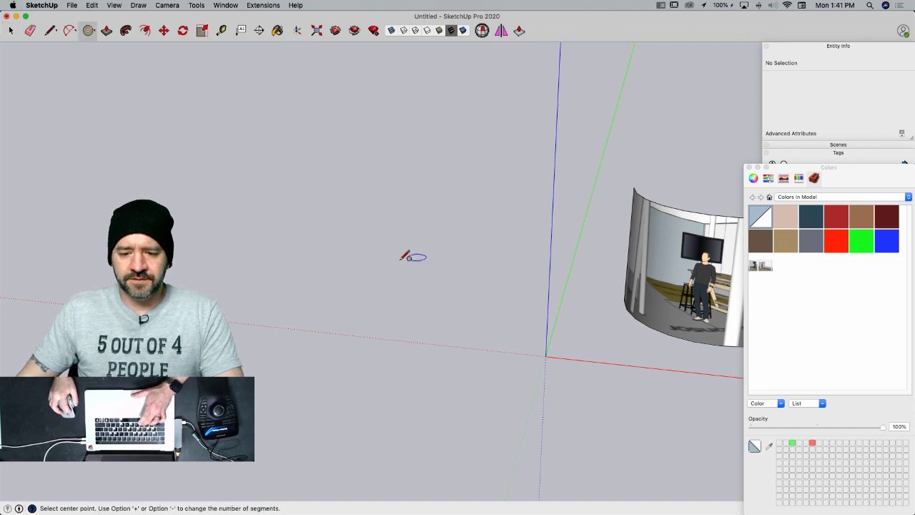
left_click(300, 276)
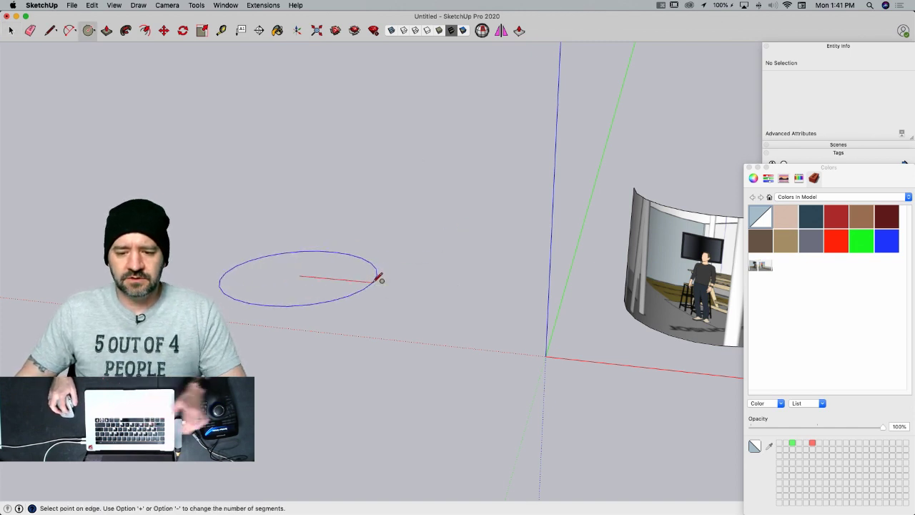
left_click(378, 278)
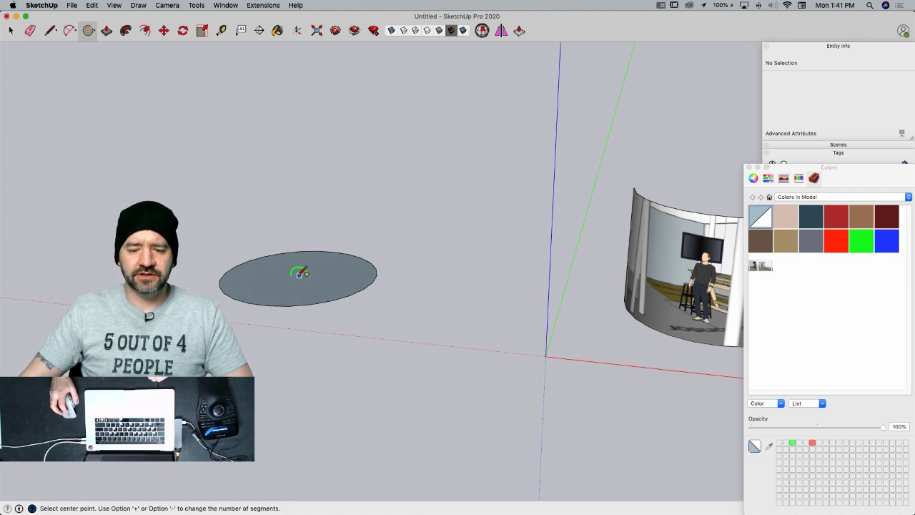
left_click(291, 172)
left_click(326, 170)
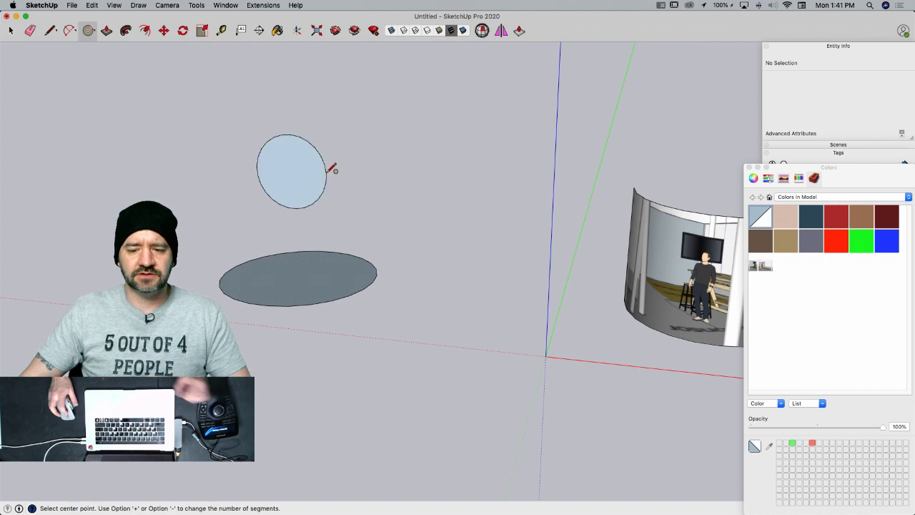
- Use Follow Me to sweep the small vertical circle around the large horizontal circle into a sphere
key("space")
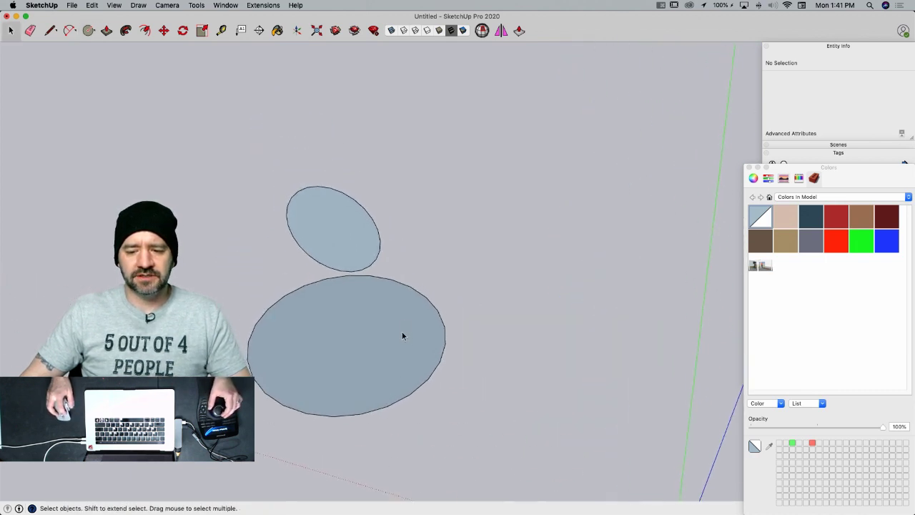
left_click(415, 322)
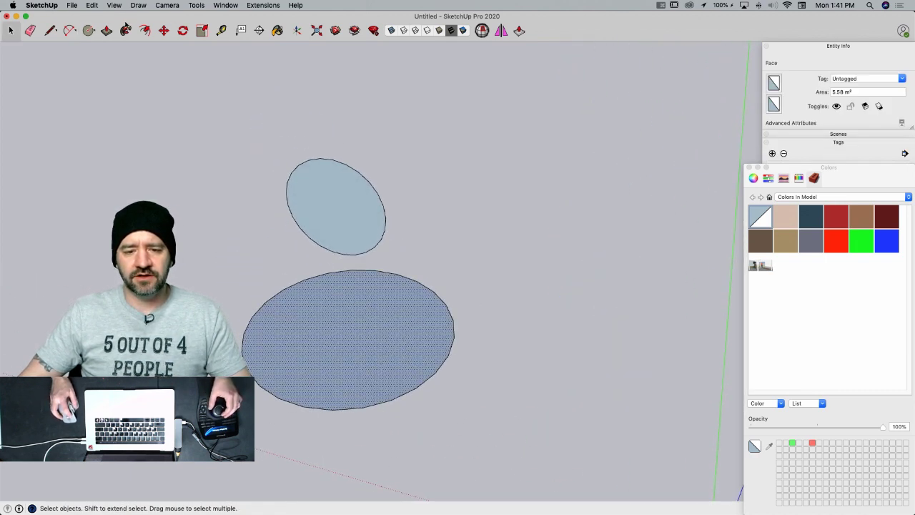
left_click(126, 30)
left_click(319, 184)
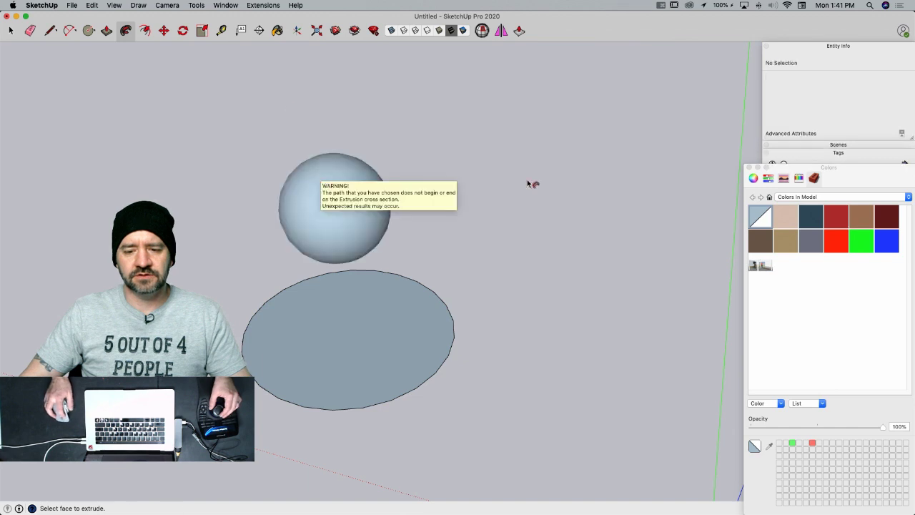
key("space")
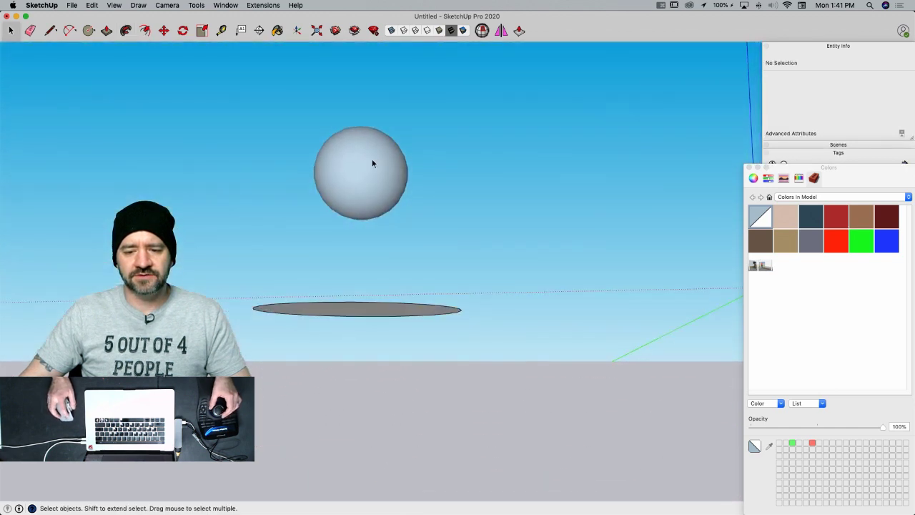
- Select the entire sphere and reverse its faces
left_click(372, 159)
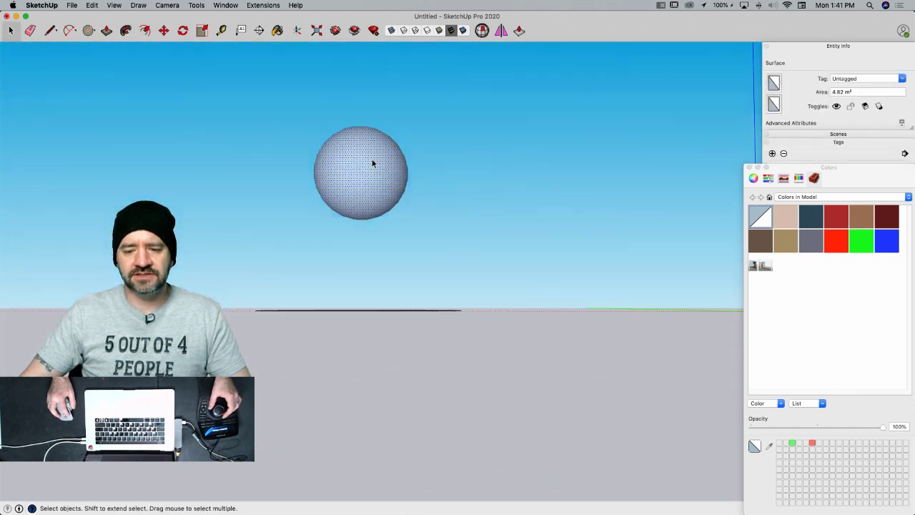
triple_click(371, 185)
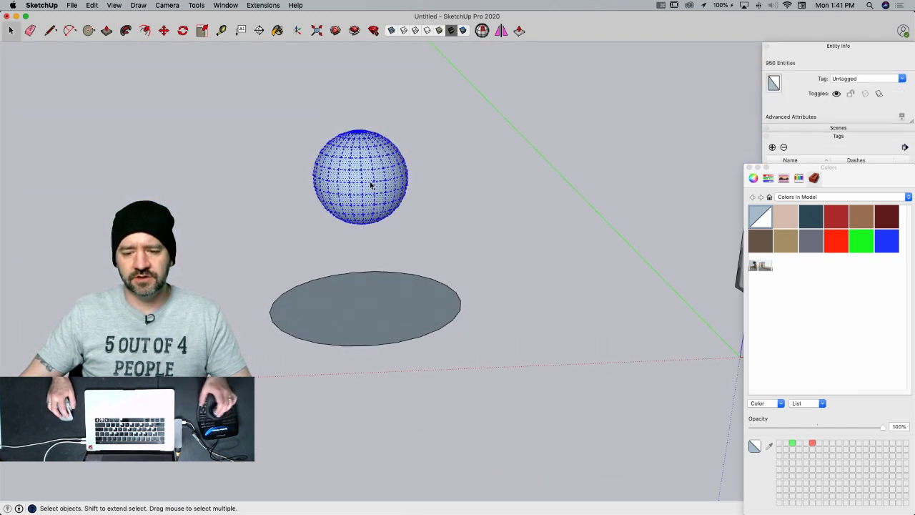
right_click(371, 182)
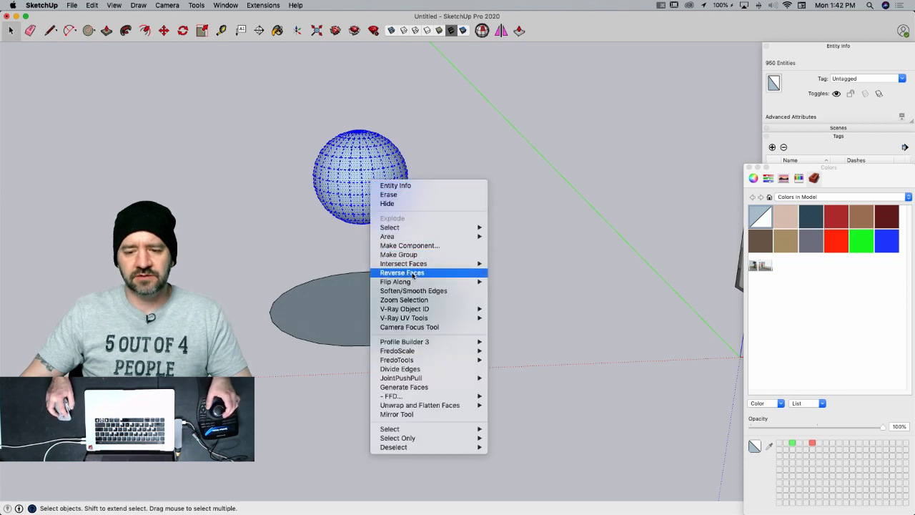
left_click(402, 273)
left_click(459, 167)
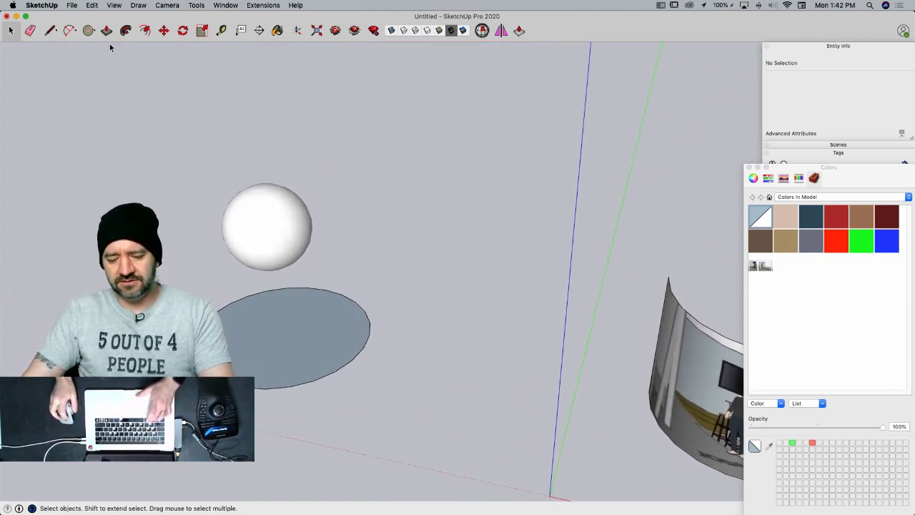
- Draw another horizontal circle beside the sphere, with a smaller vertical circle centred above it
key("c")
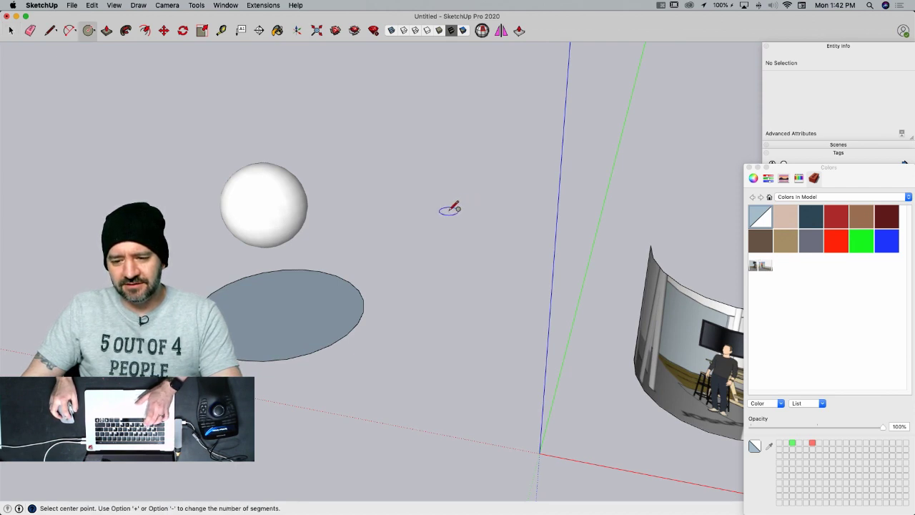
left_click(450, 210)
left_click(521, 215)
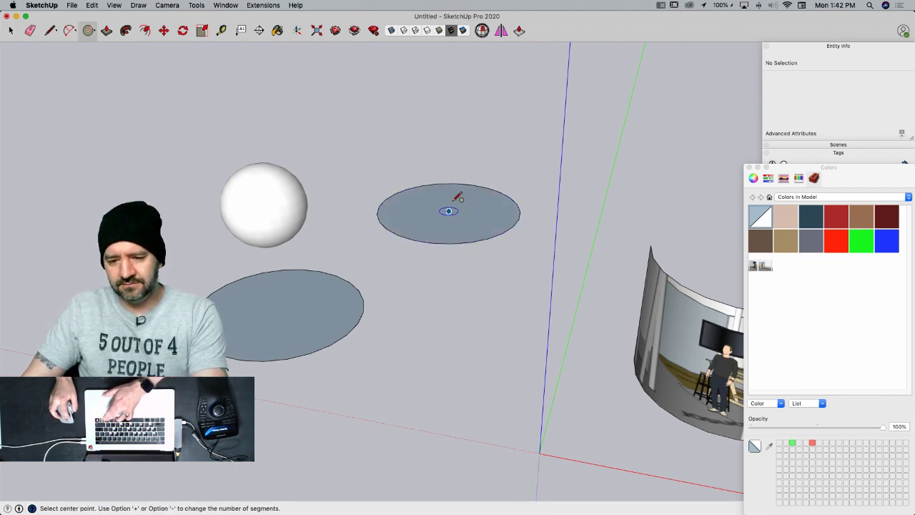
left_click(448, 130)
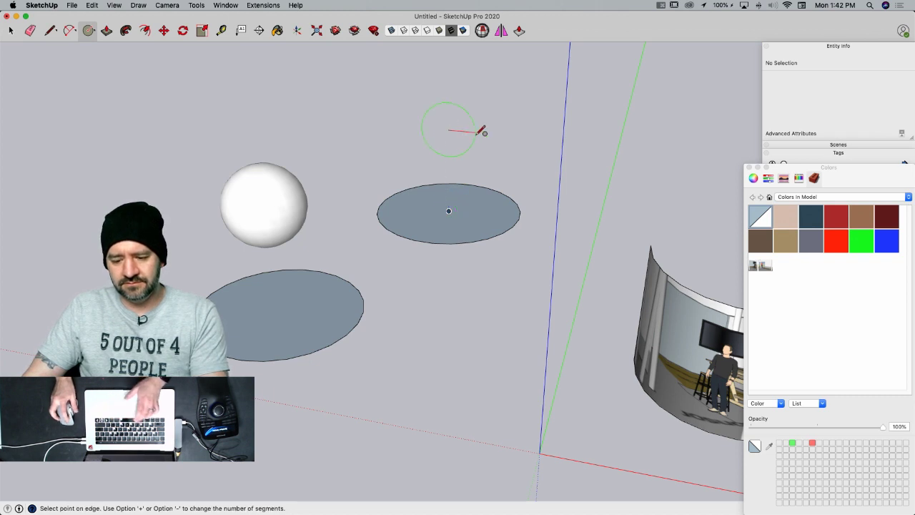
left_click(477, 131)
- Sweep the second vertical circle around its horizontal circle with Follow Me to make another sphere
key("space")
left_click(126, 31)
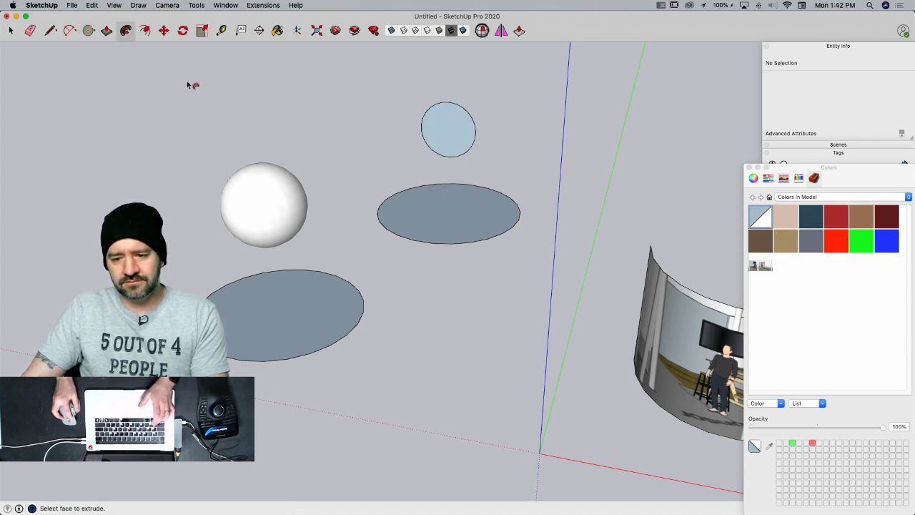
left_click(461, 230)
key("space")
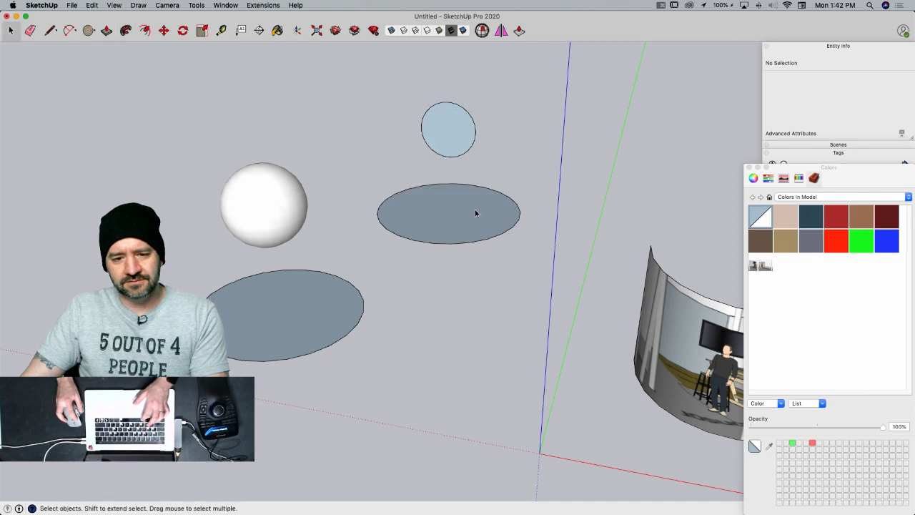
left_click(126, 30)
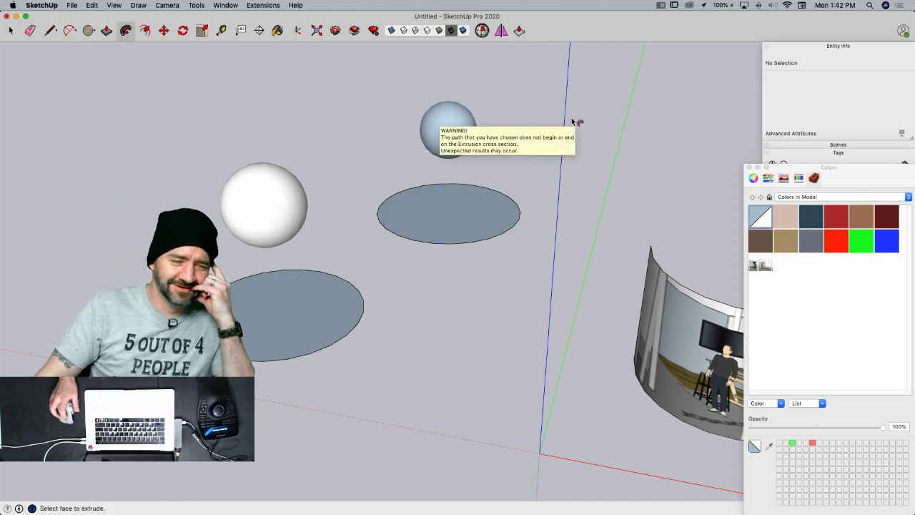
key("space")
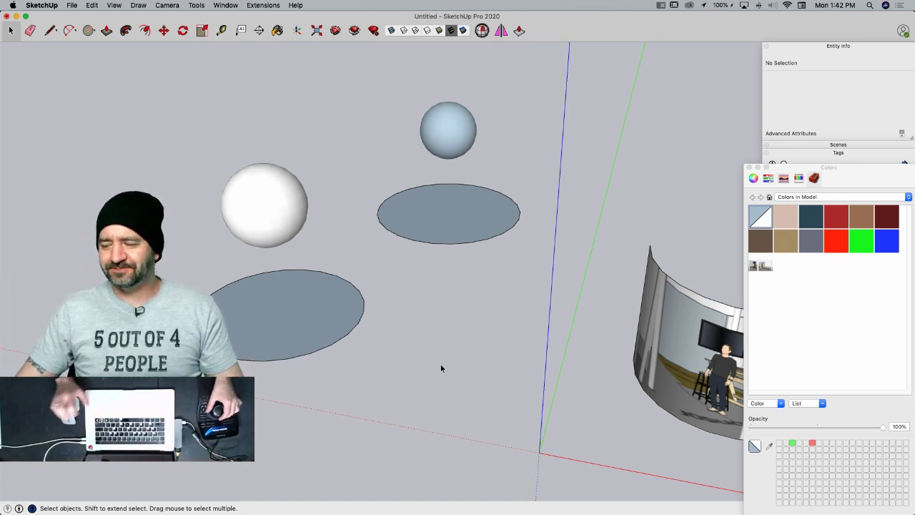
middle_click_drag(427, 216, 433, 209)
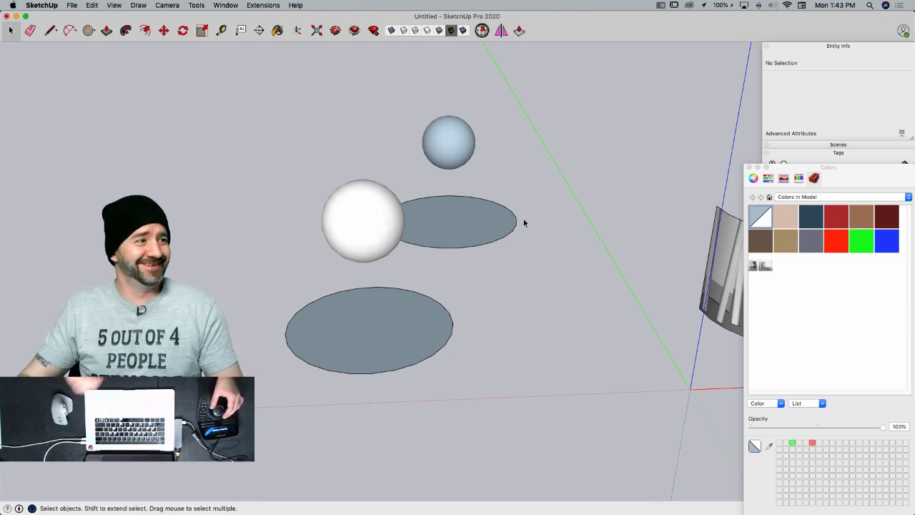
middle_click_drag(524, 223, 493, 296)
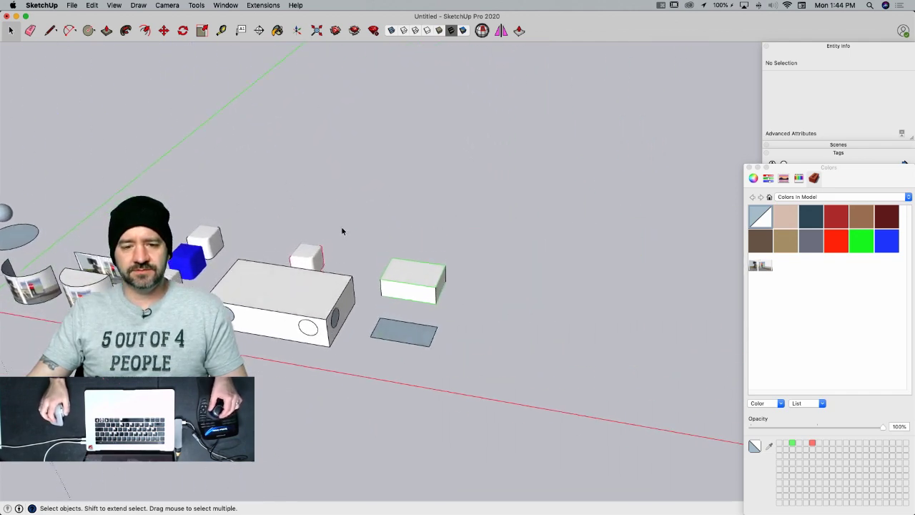
middle_click_drag(299, 227, 285, 211)
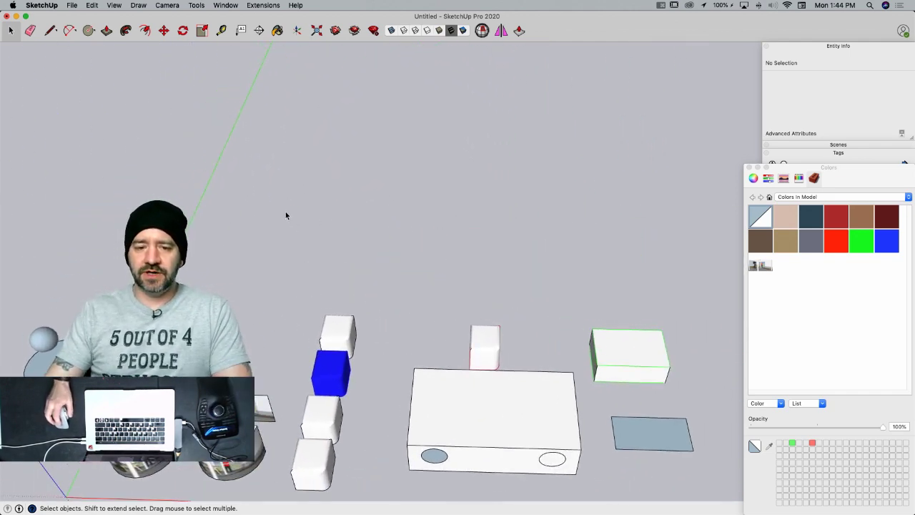
- Show the Sandbox tool palette
left_click(72, 7)
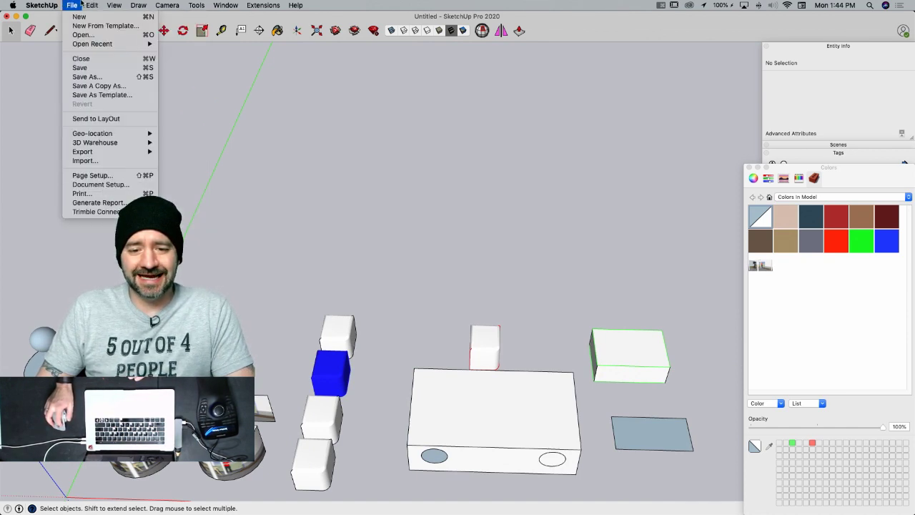
mouse_move(142, 5)
mouse_move(108, 4)
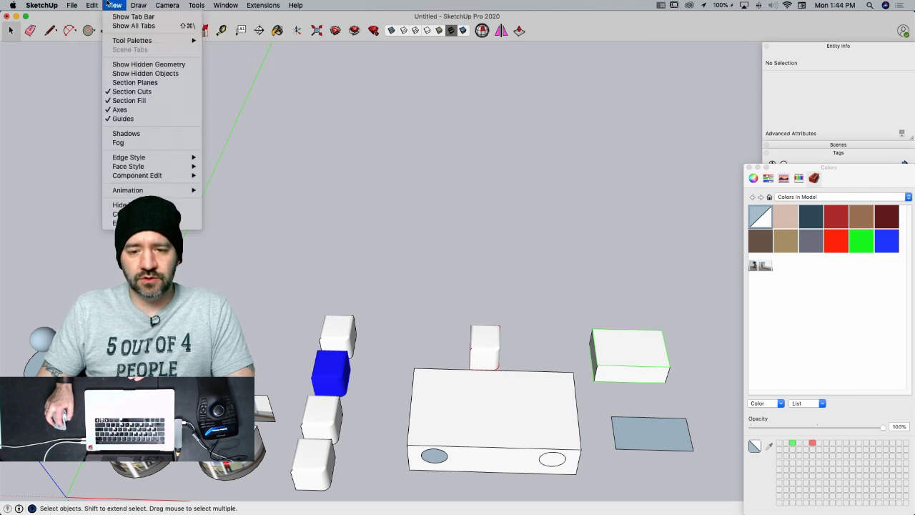
mouse_move(187, 42)
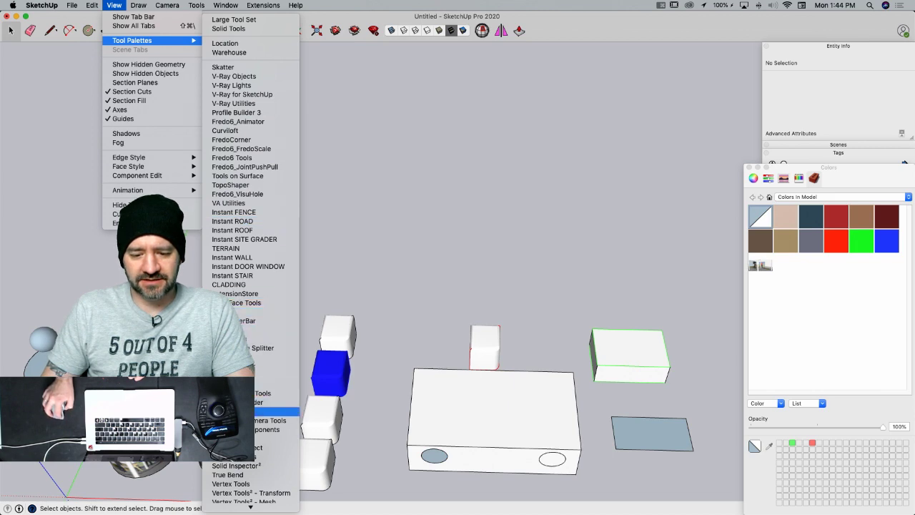
left_click(275, 438)
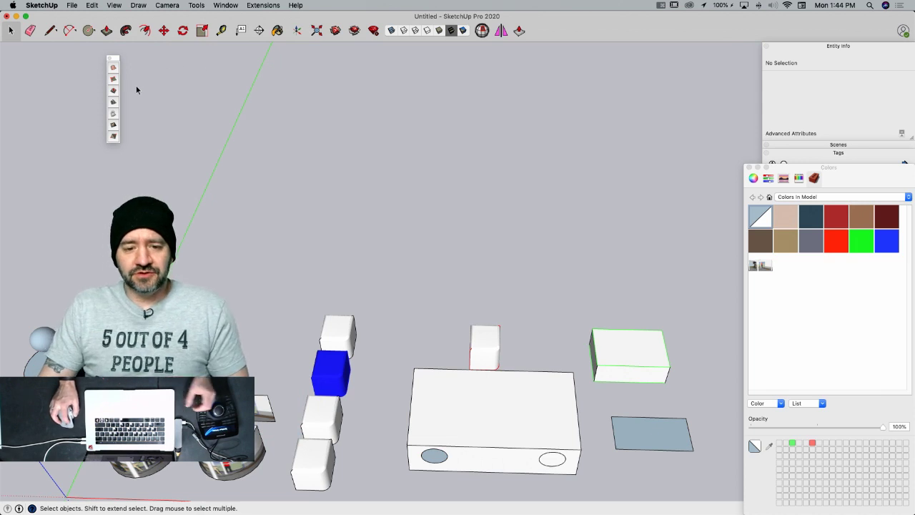
- Start the Sandbox From Scratch tool and close the Colors window covering the modelling area
left_click(115, 80)
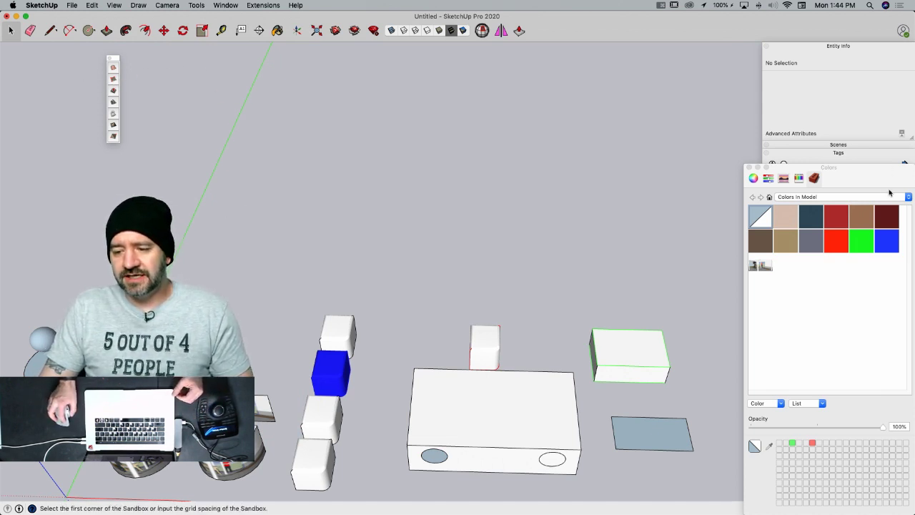
left_click(756, 204)
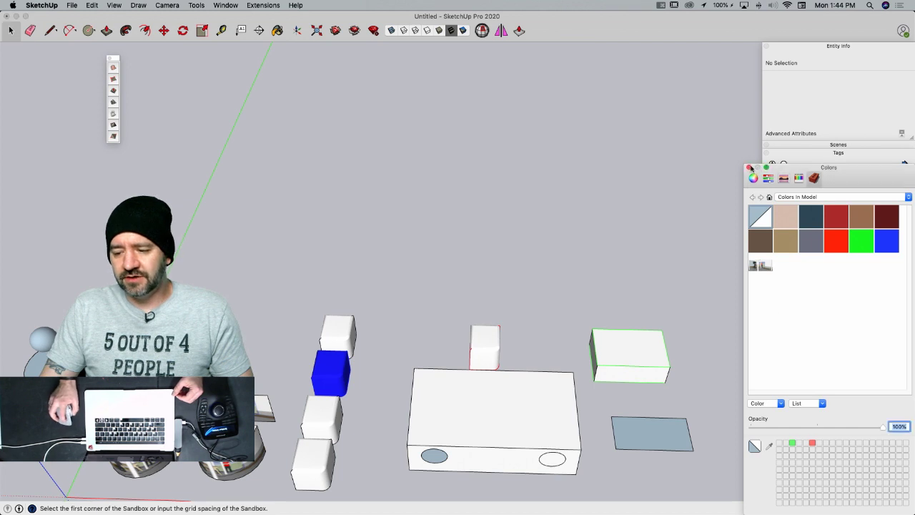
left_click(749, 167)
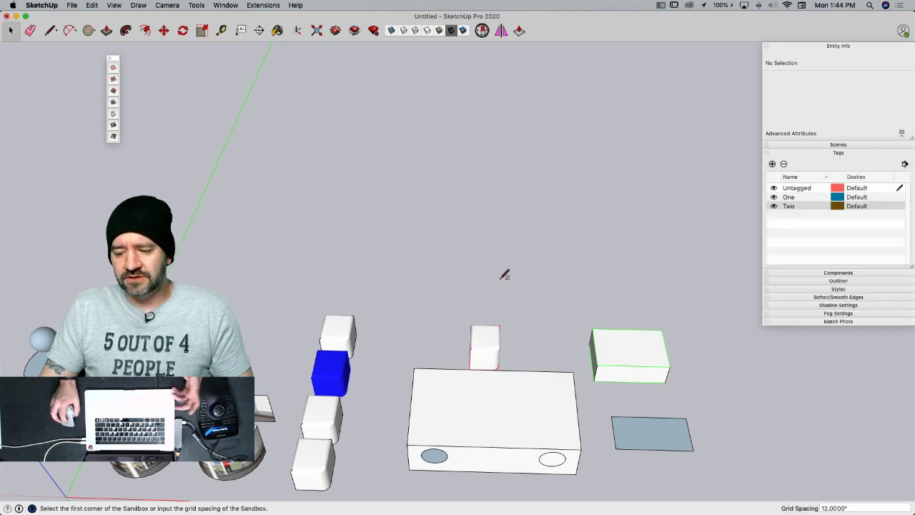
left_click(219, 245)
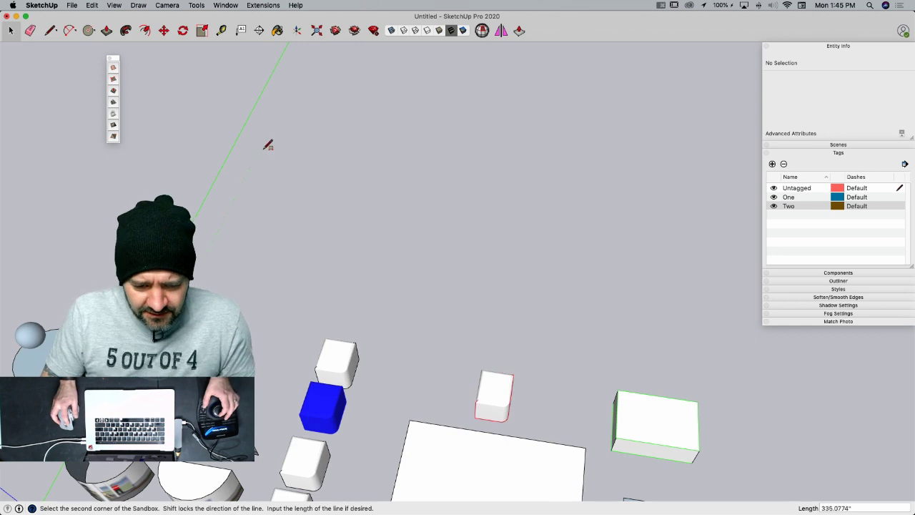
left_click(283, 102)
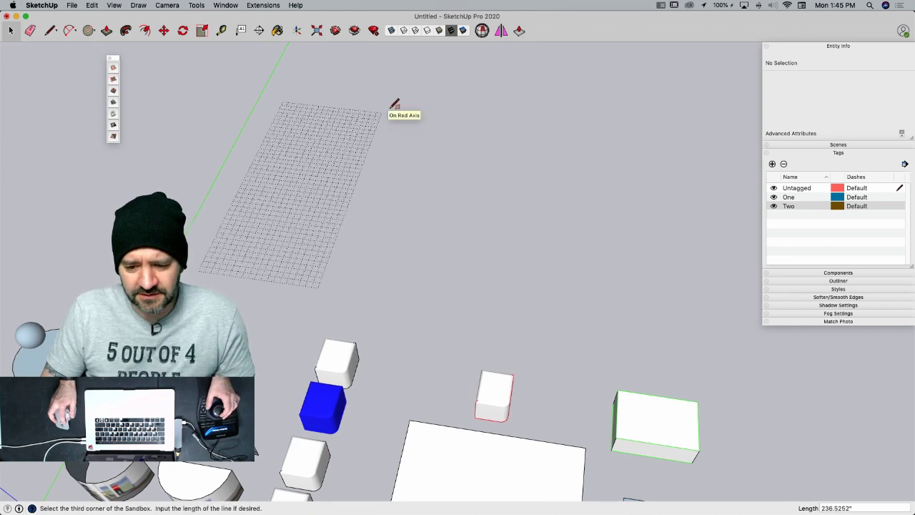
key("Escape")
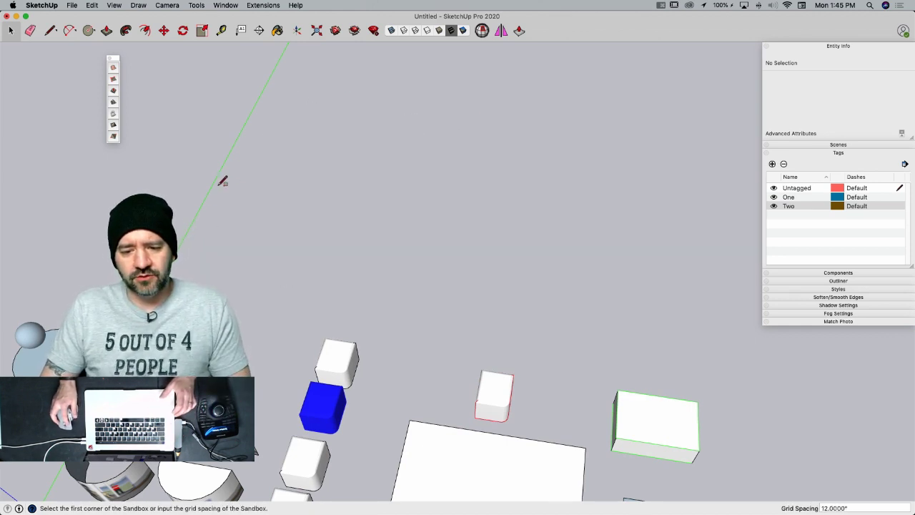
- Draw a large flat Sandbox grid from scratch with 12-inch spacing on the empty ground behind the boxes
left_click(226, 239)
left_click(287, 111)
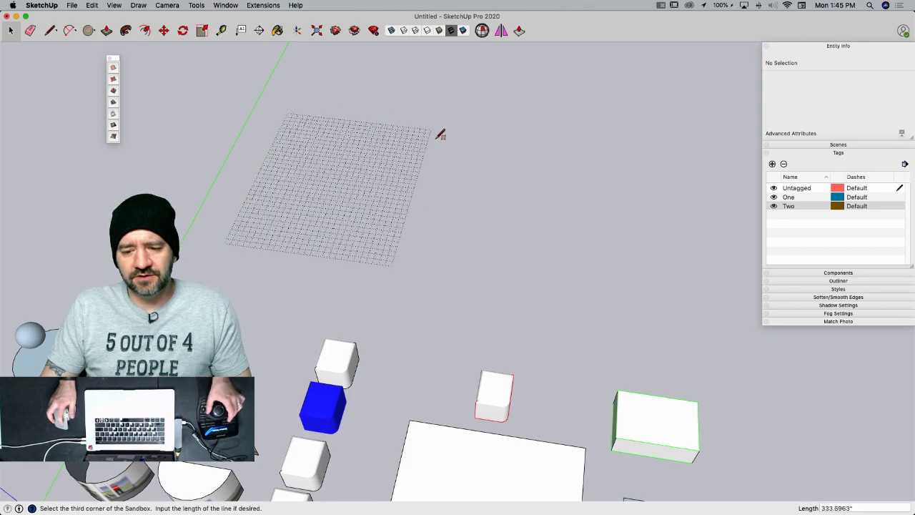
left_click(461, 136)
key("space")
scroll(337, 198, "up", 5)
scroll(337, 195, "down", 1)
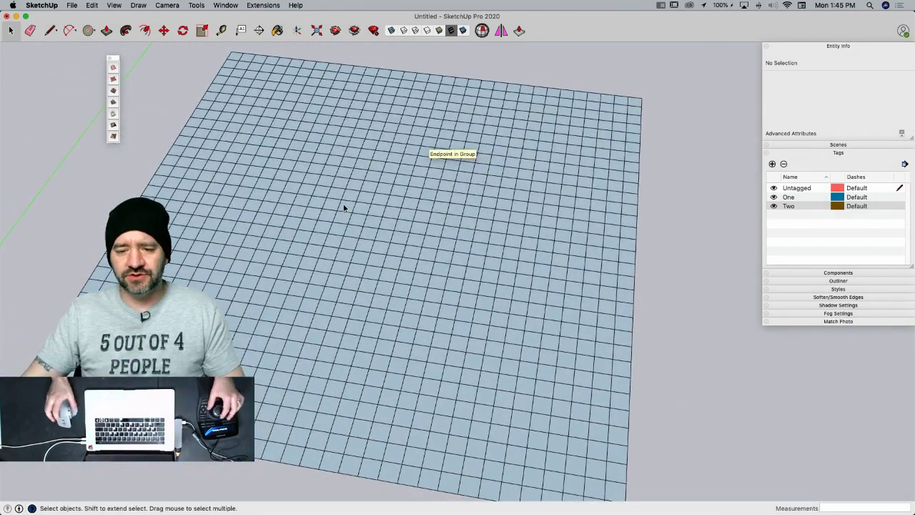
scroll(370, 351, "down", 4)
scroll(404, 331, "down", 2)
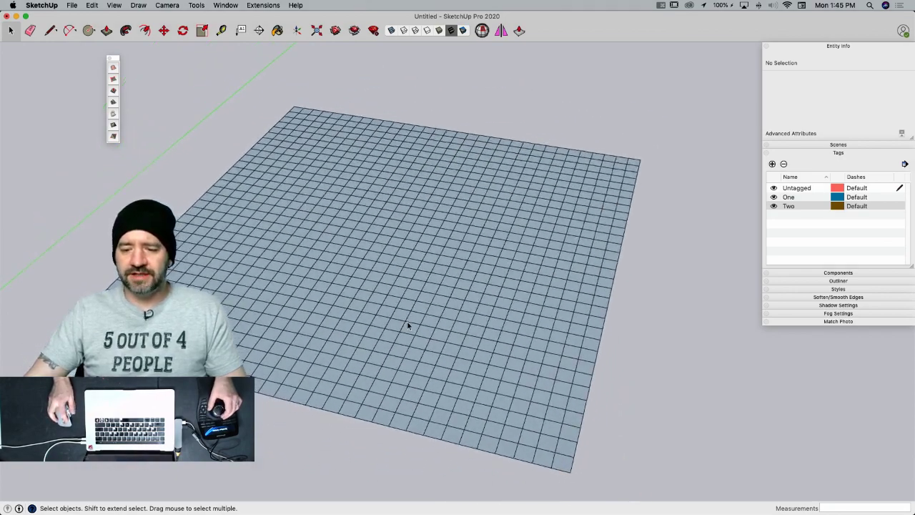
- Open the grid group for editing and set the Smoove radius to 100 inches
double_click(408, 326)
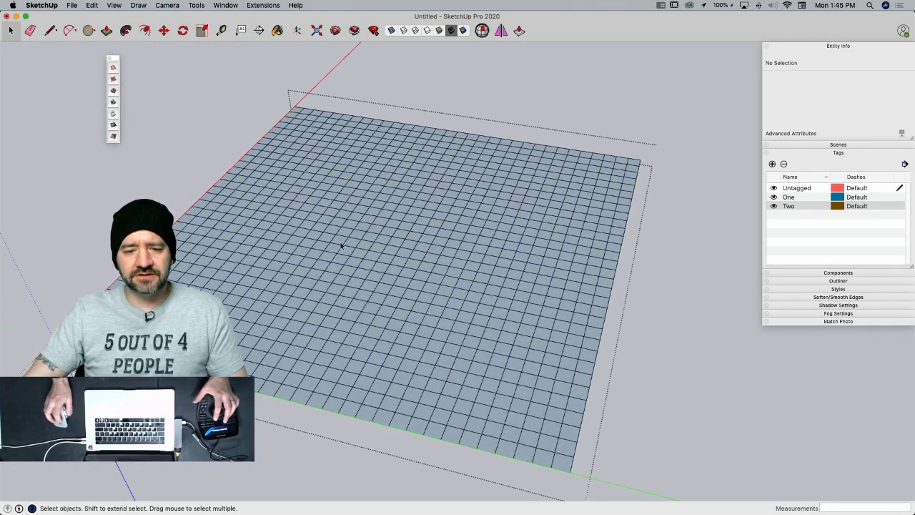
left_click(112, 91)
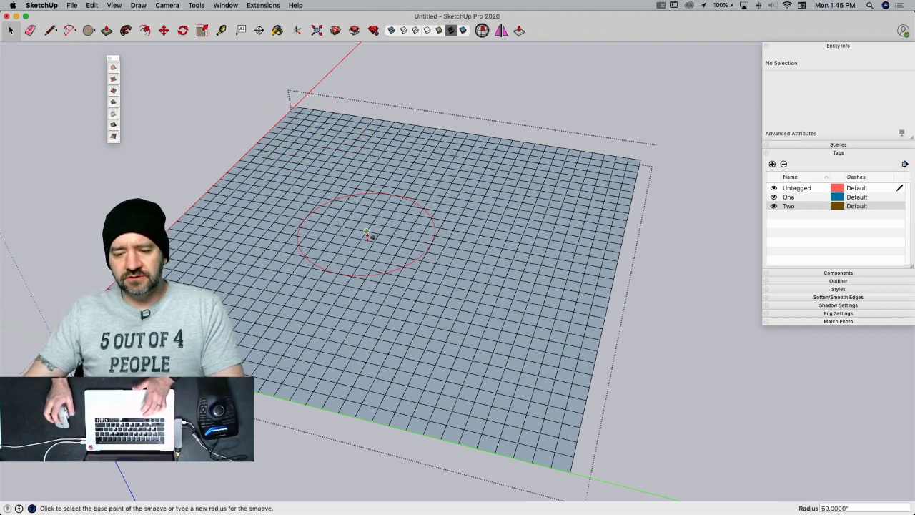
type("1200")
key("Return")
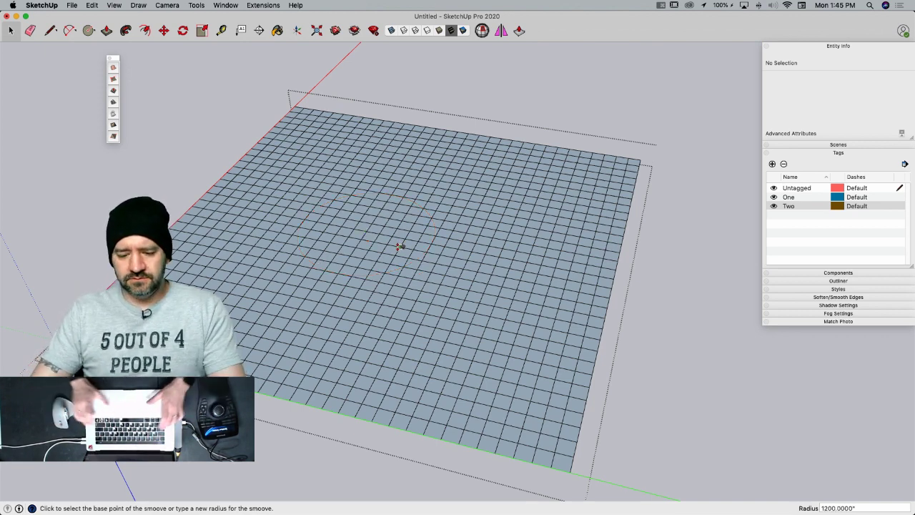
key("Return")
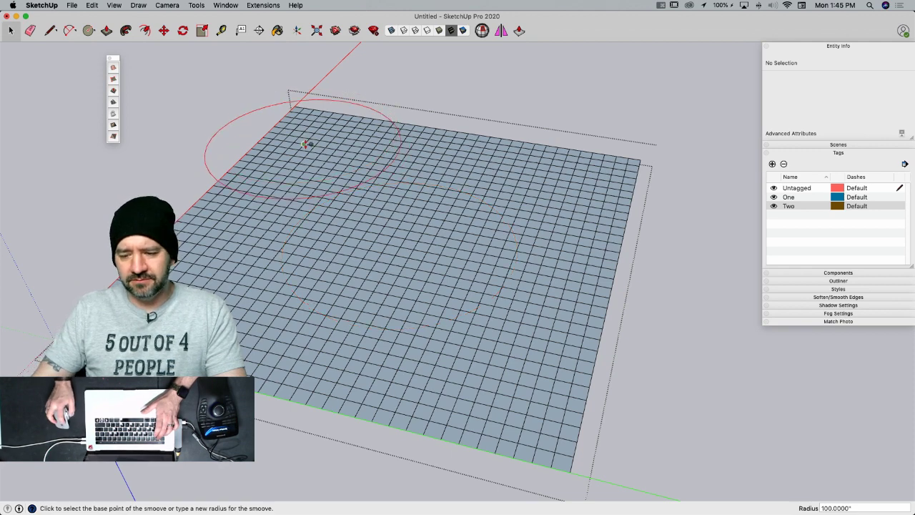
- Smoove a tall hill up at the grid's back-left corner in two lifts and a lower hill beside it along the back edge
left_click(305, 143)
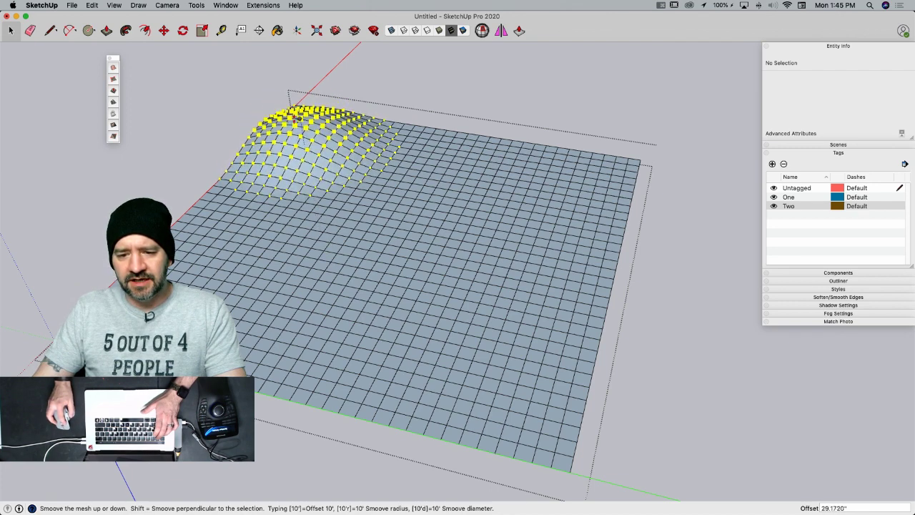
left_click(295, 100)
left_click(294, 99)
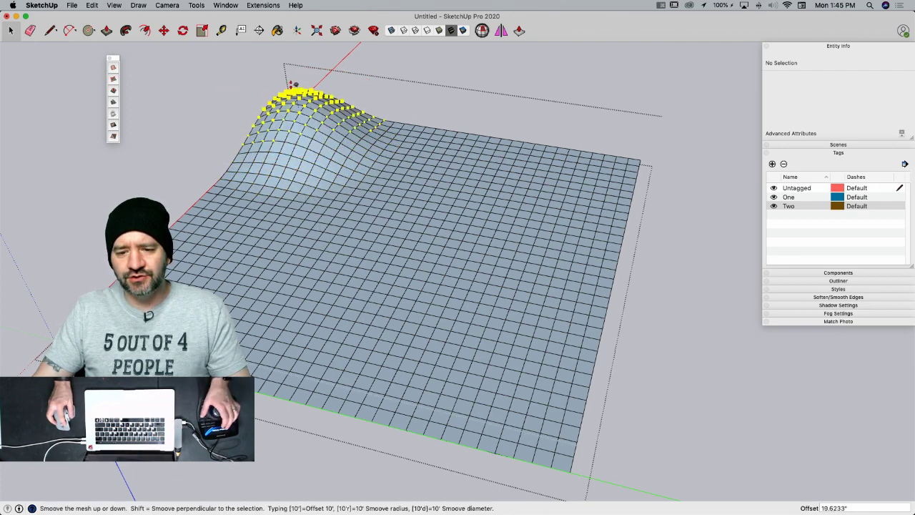
left_click(294, 87)
left_click(436, 135)
left_click(435, 118)
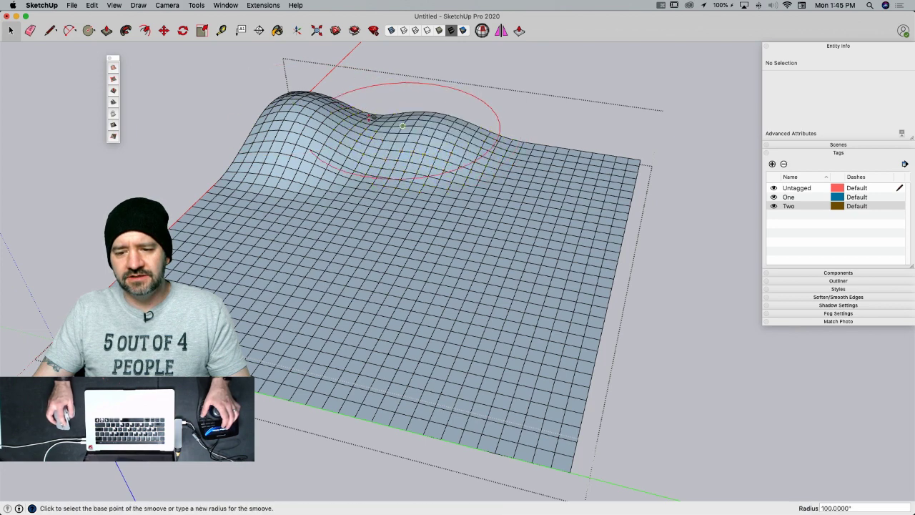
- Smoove further hills across the mesh's middle and right side, and push its back-right corner down
left_click(365, 202)
left_click(362, 197)
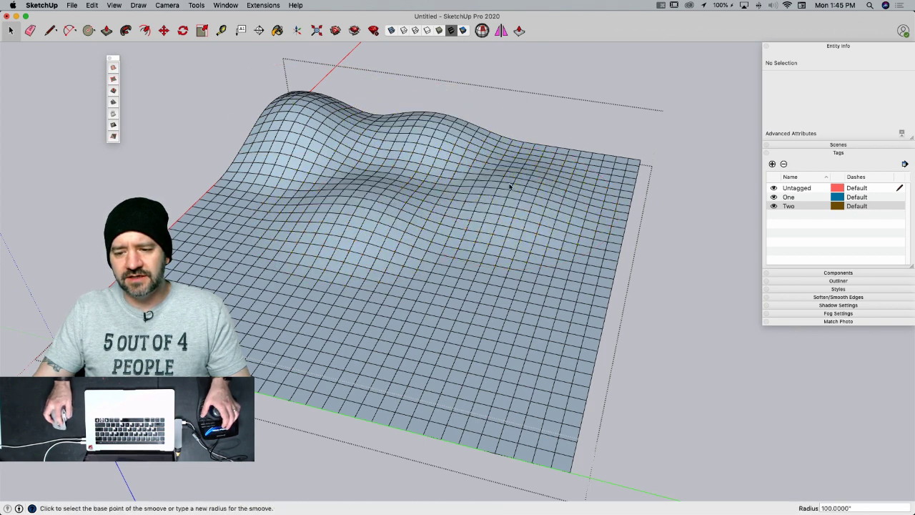
left_click(595, 165)
left_click(598, 171)
left_click(638, 165)
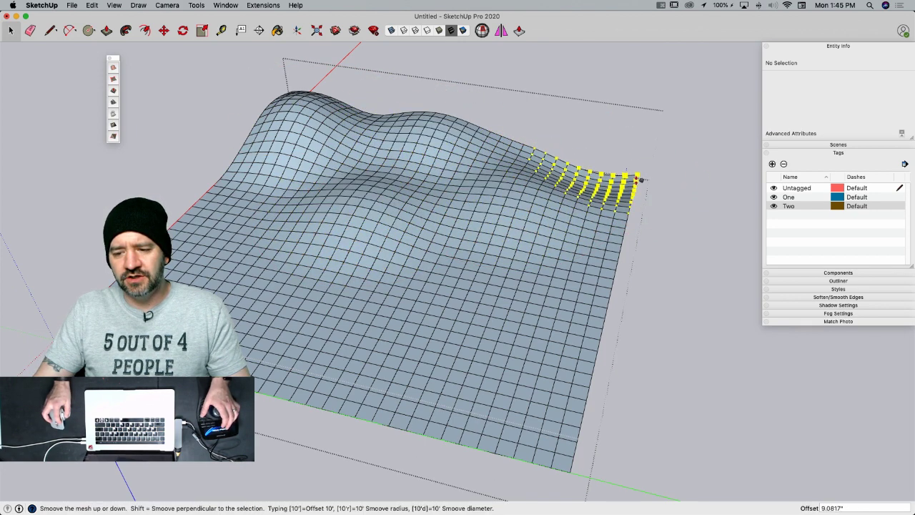
left_click(627, 208)
left_click(608, 245)
left_click(604, 322)
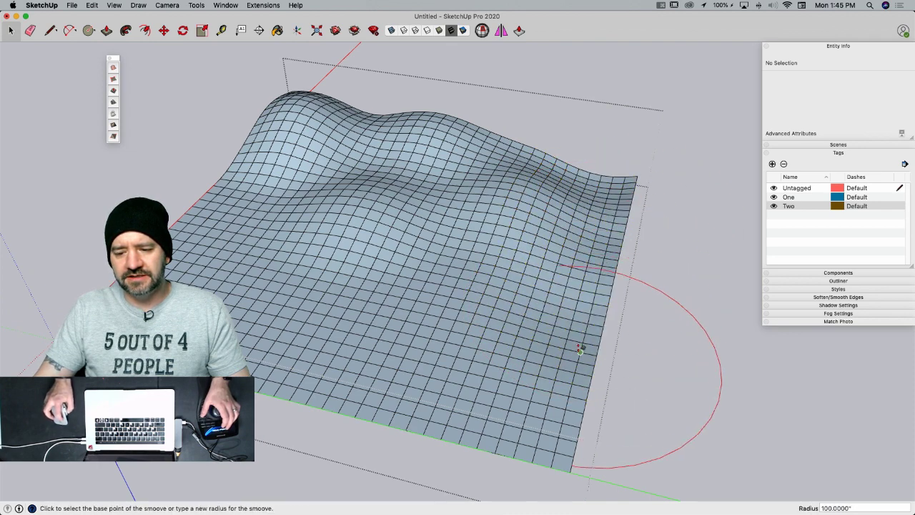
- Smoove the central hill and its ridge toward the back corner higher, and raise the low area near the left edge slightly
left_click(358, 146)
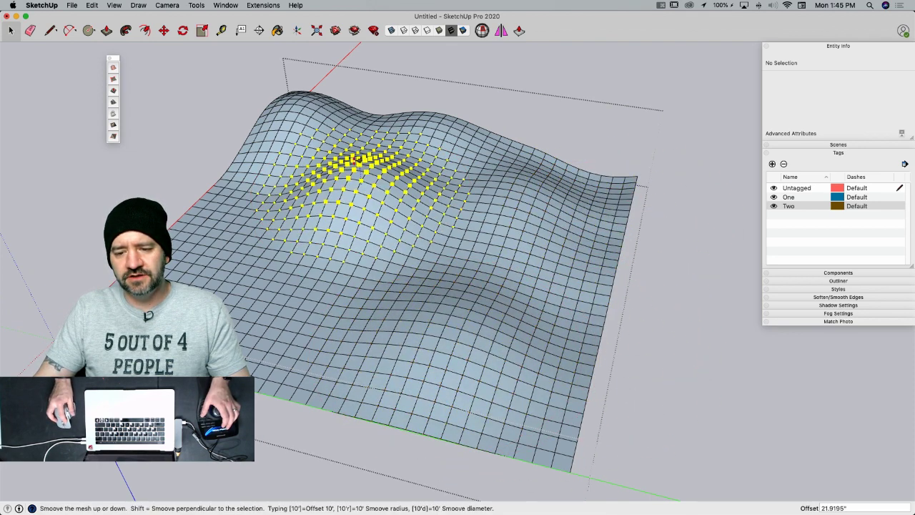
left_click(343, 169)
left_click(353, 144)
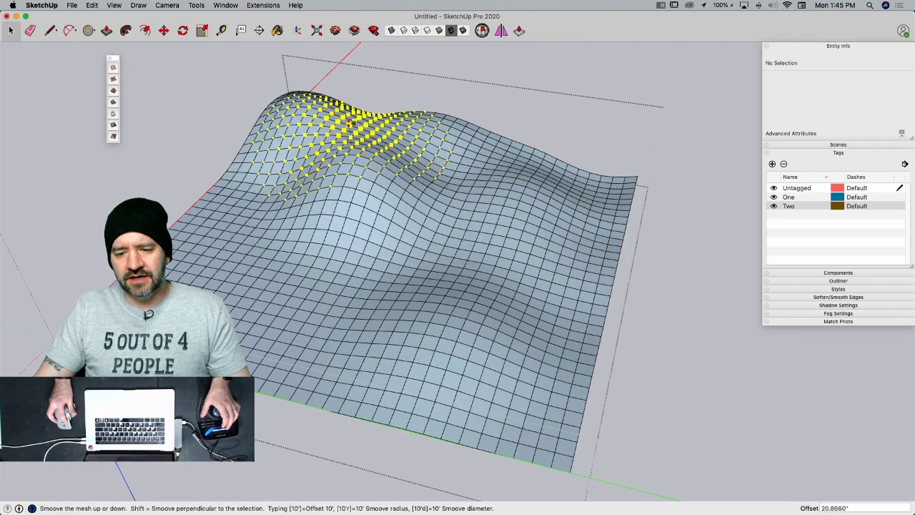
left_click(277, 255)
left_click(222, 261)
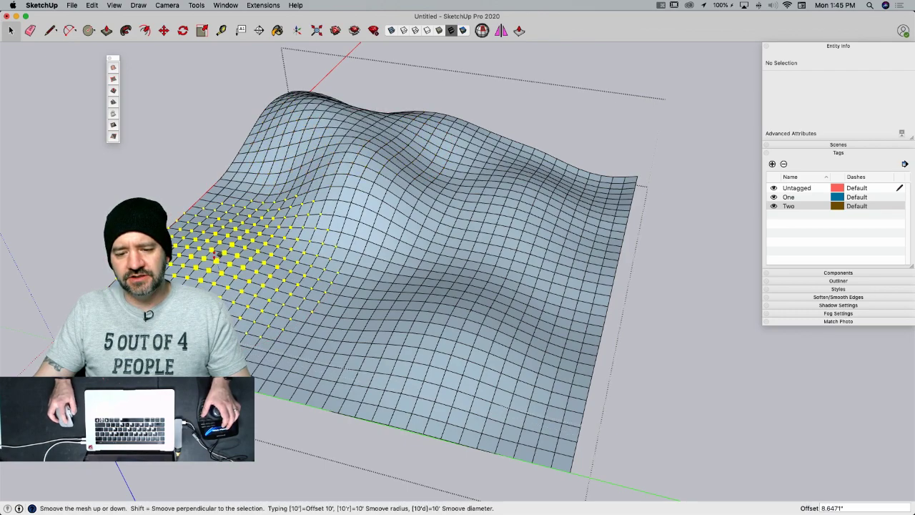
left_click(213, 252)
- Select a three-by-four block of faces on the central hill's slope and subdivide it with Add Detail
middle_click_drag(213, 252, 422, 210)
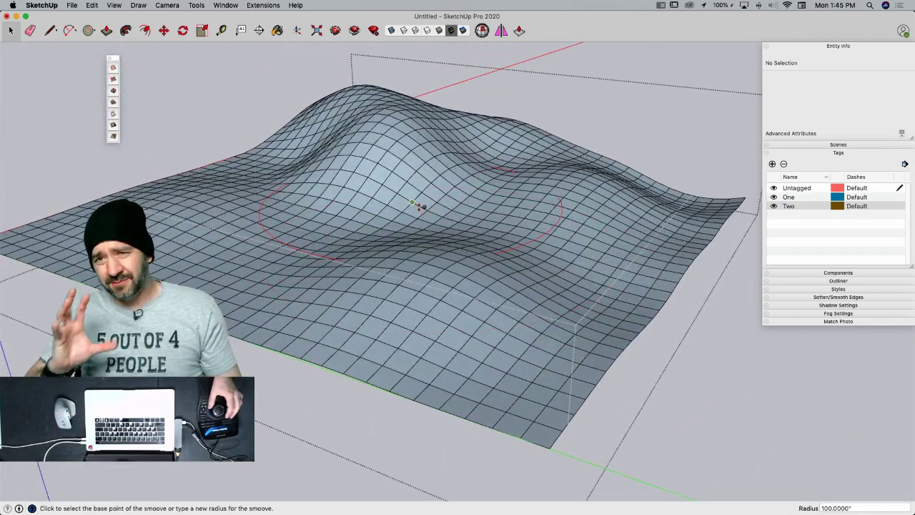
scroll(419, 206, "up", 6)
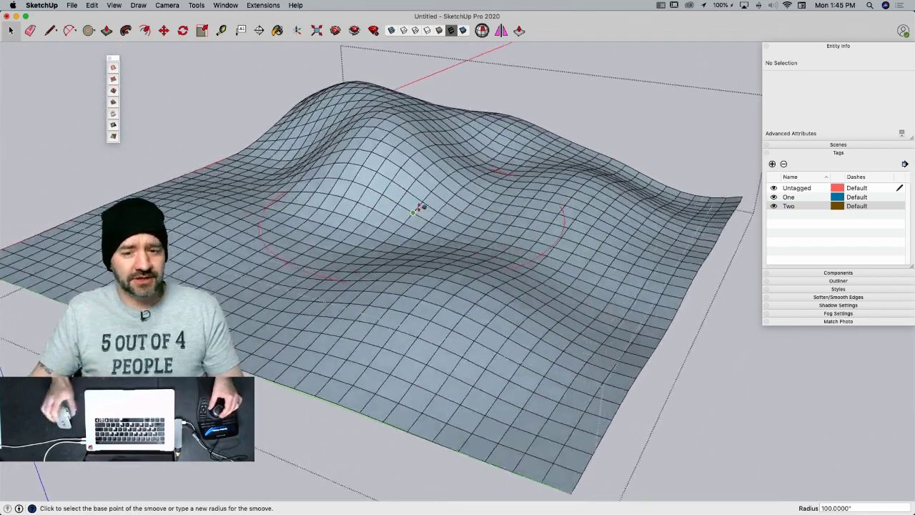
key("space")
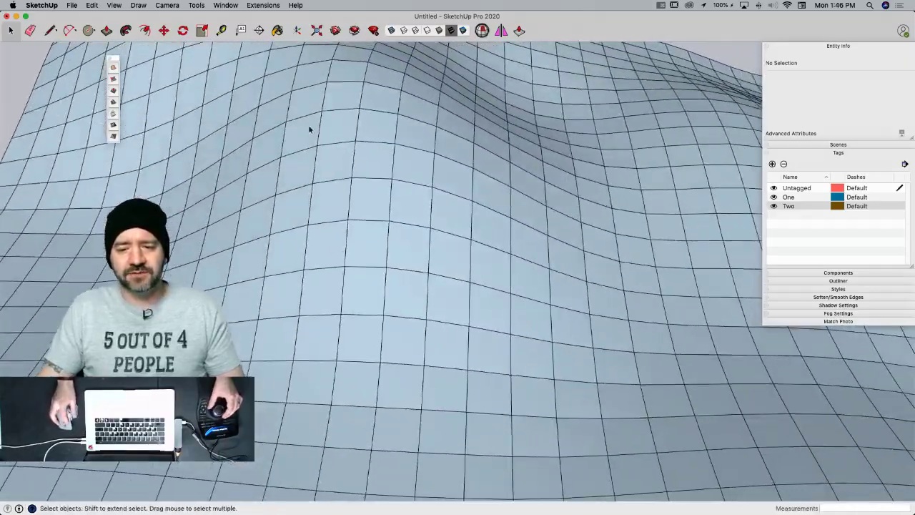
left_click_drag(306, 125, 453, 304)
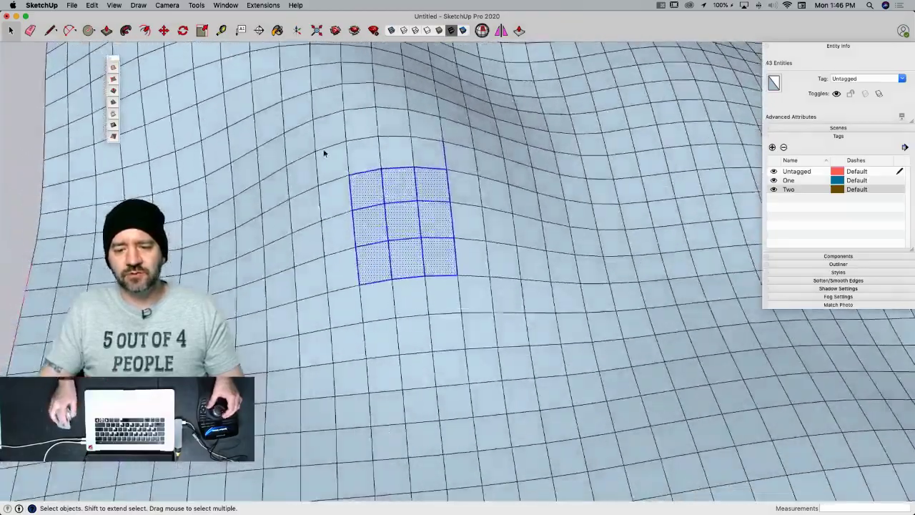
left_click_drag(325, 129, 470, 292)
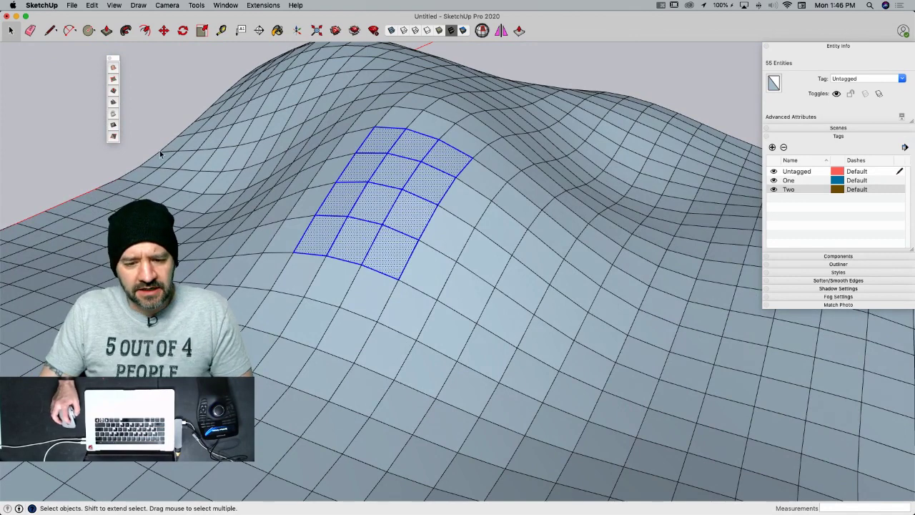
left_click(113, 127)
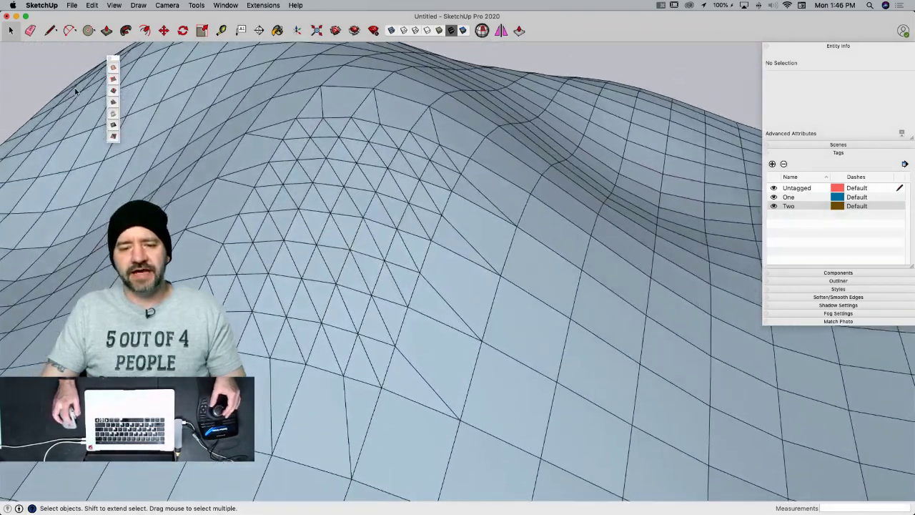
- Smoove the upper end of the subdivided patch with a 12-inch radius, raising its topmost point into a sharp peak about 10 inches high
left_click(113, 91)
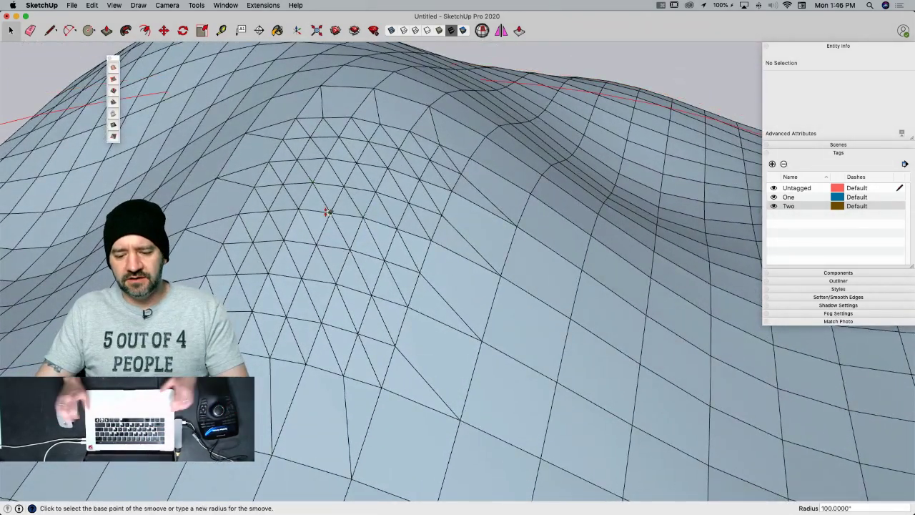
type("12")
key("Return")
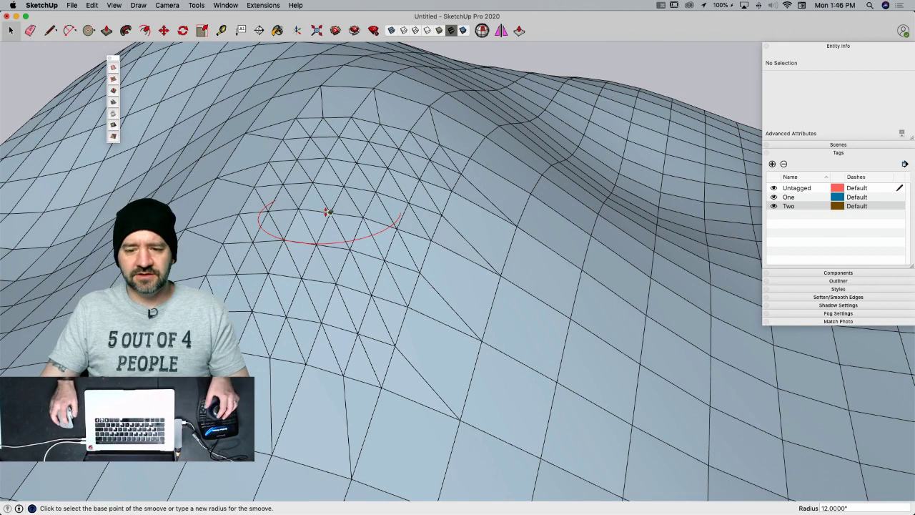
left_click(318, 163)
left_click(358, 156)
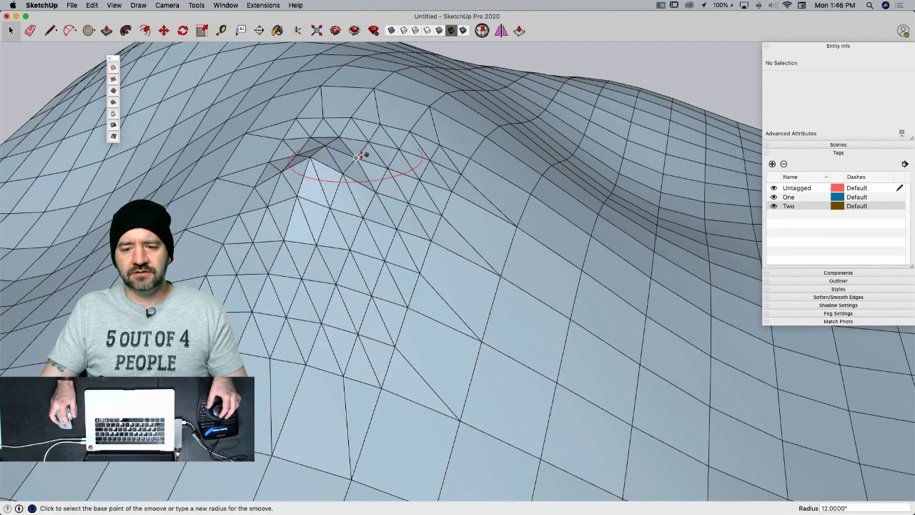
left_click(326, 139)
left_click(326, 130)
left_click(324, 138)
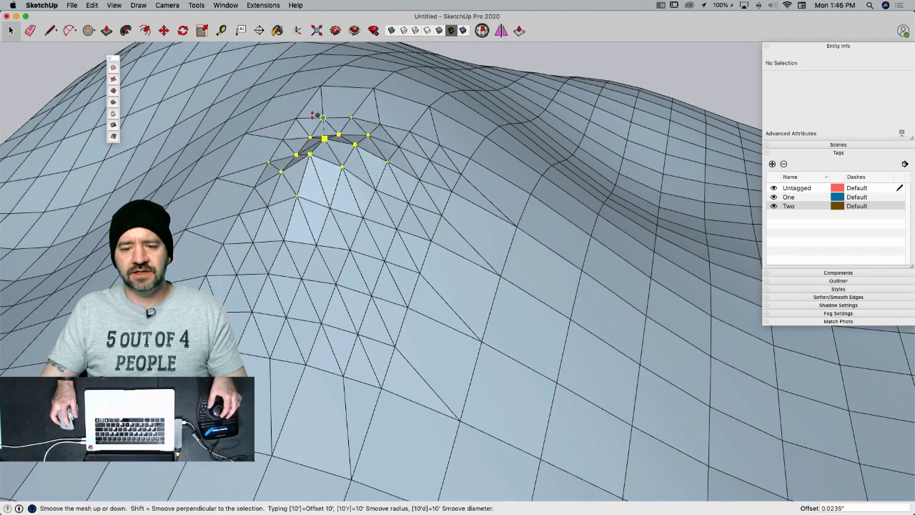
left_click(313, 115)
left_click(307, 130)
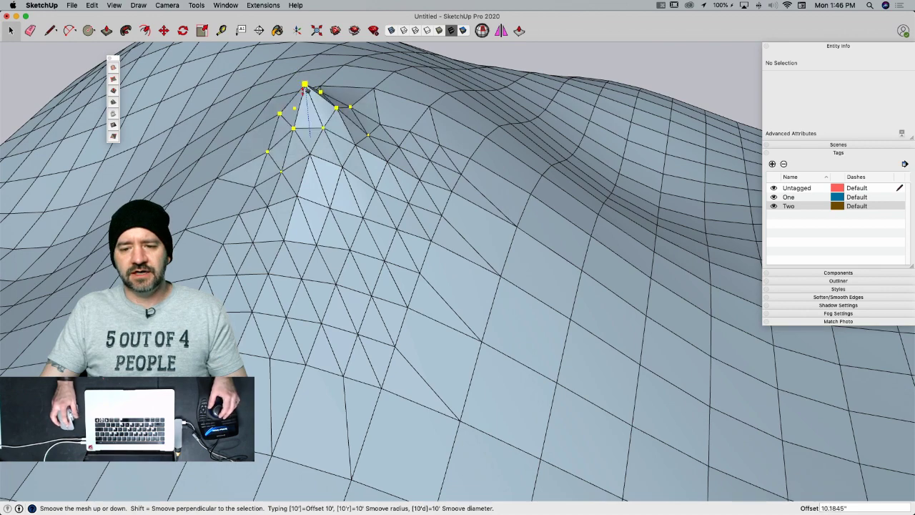
left_click(305, 89)
- Smoove two more sharp peaks along the far side of the subdivided patch, below the topmost peak
left_click(387, 159)
middle_click_drag(386, 141, 397, 169)
left_click(397, 170)
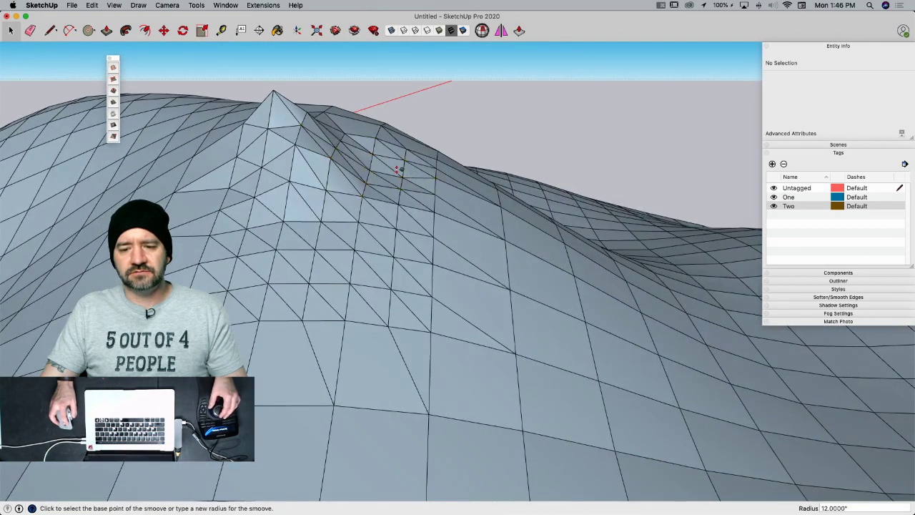
middle_click_drag(351, 201, 419, 241)
left_click(414, 242)
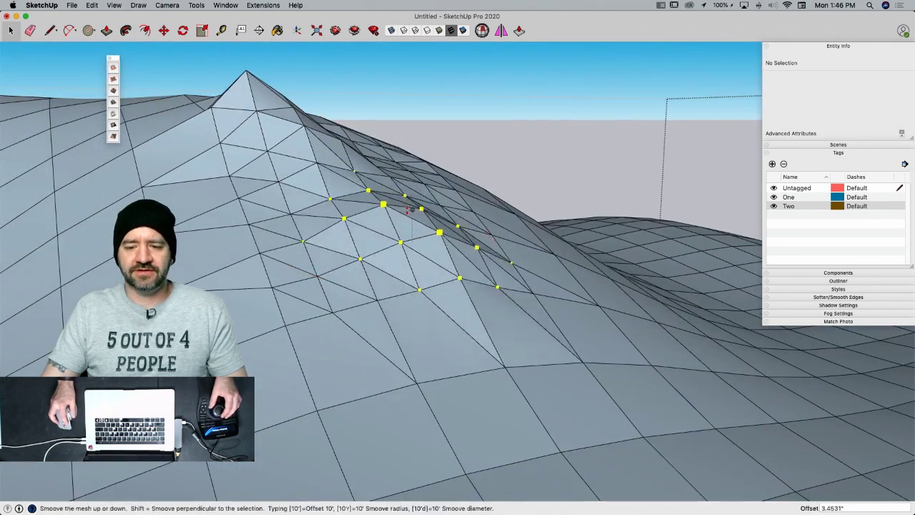
left_click(402, 152)
middle_click_drag(402, 151, 343, 221)
left_click(551, 170)
left_click(574, 127)
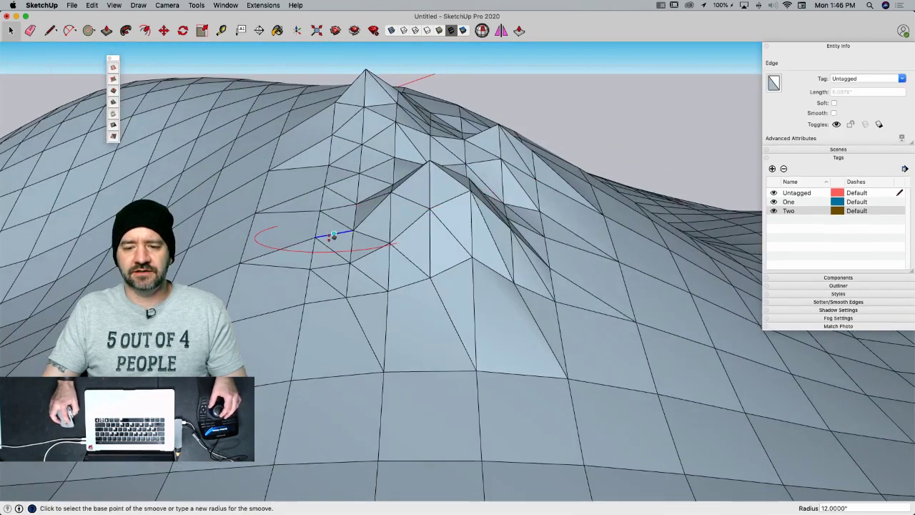
- Smoove smaller bumps on the near lower side of the subdivided patch
left_click(328, 237)
left_click(333, 273)
left_click(312, 327)
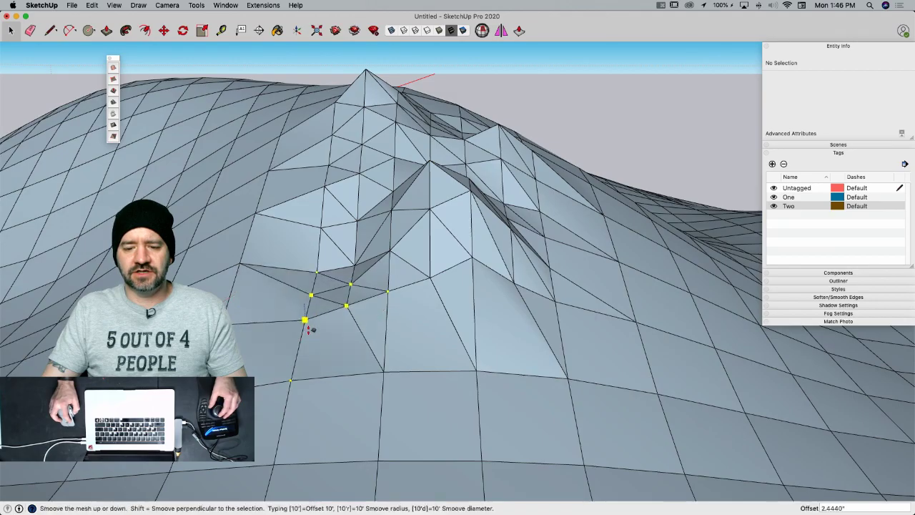
left_click(312, 329)
- Select the whole terrain mesh and soften its edges, including coplanar ones, with a 104-degree angle between normals
middle_click_drag(315, 328, 325, 321)
scroll(326, 321, "down", 10)
key("space")
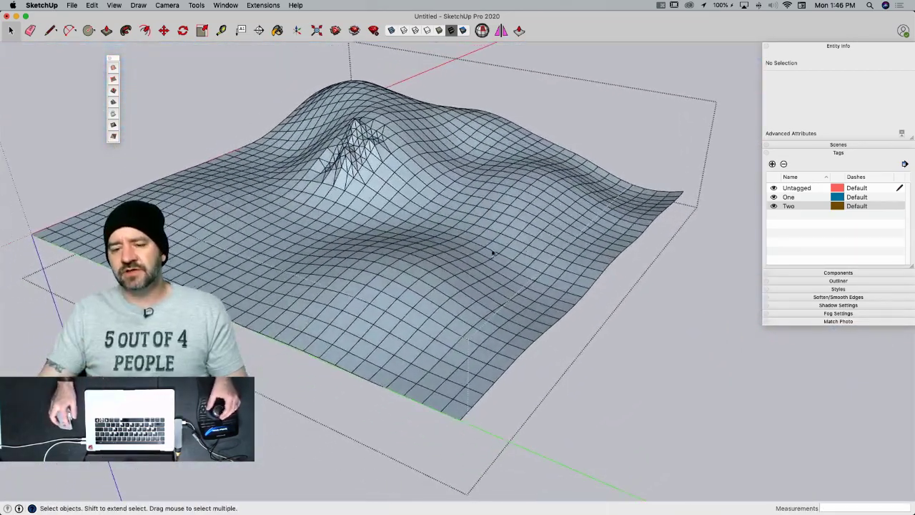
triple_click(371, 192)
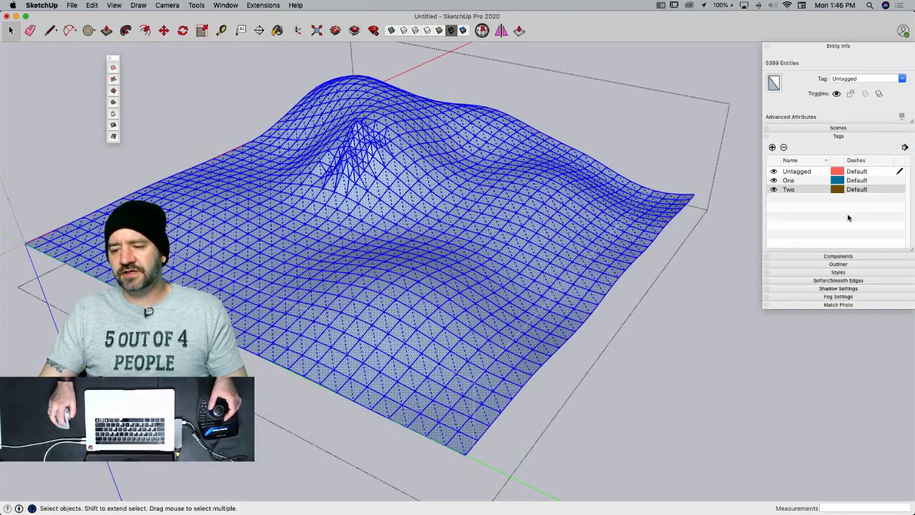
left_click(839, 281)
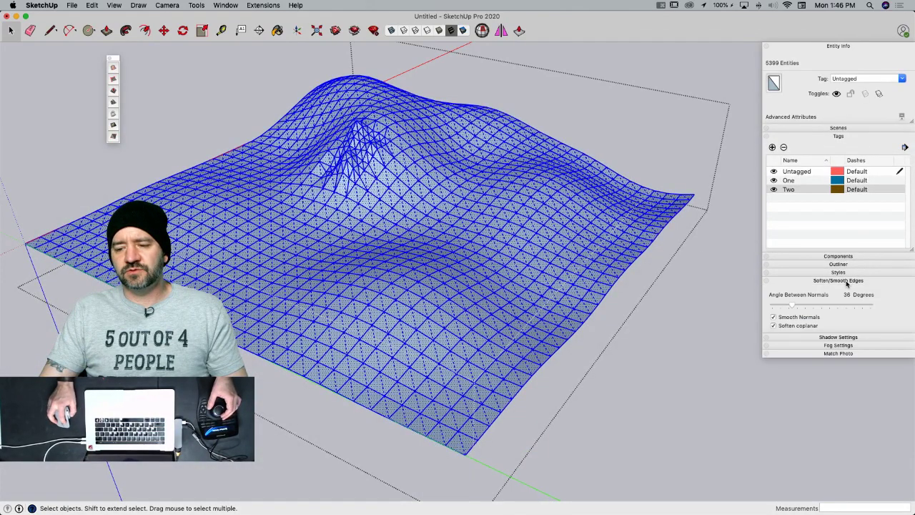
left_click(775, 325)
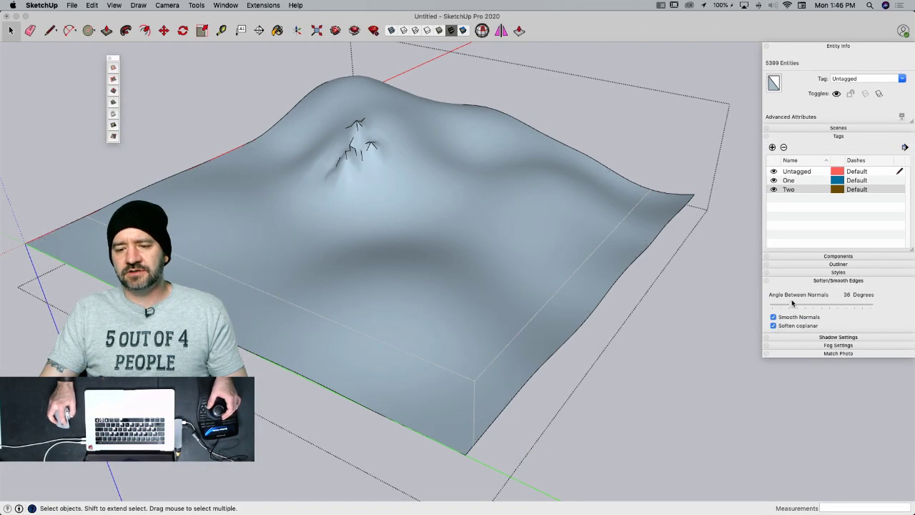
left_click(650, 347)
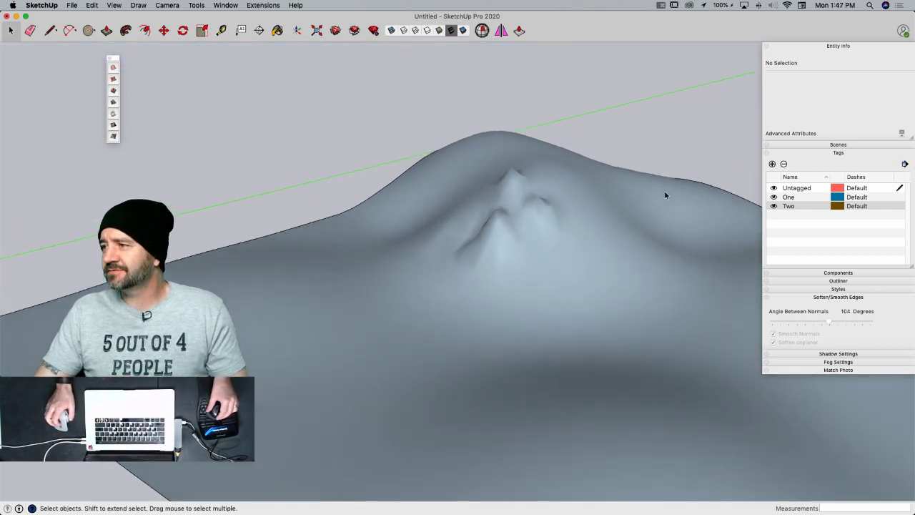
- Draw a 25-sided circle with a radius of about 122 inches on the open ground beside the two discs with spheres
scroll(666, 195, "down", 10)
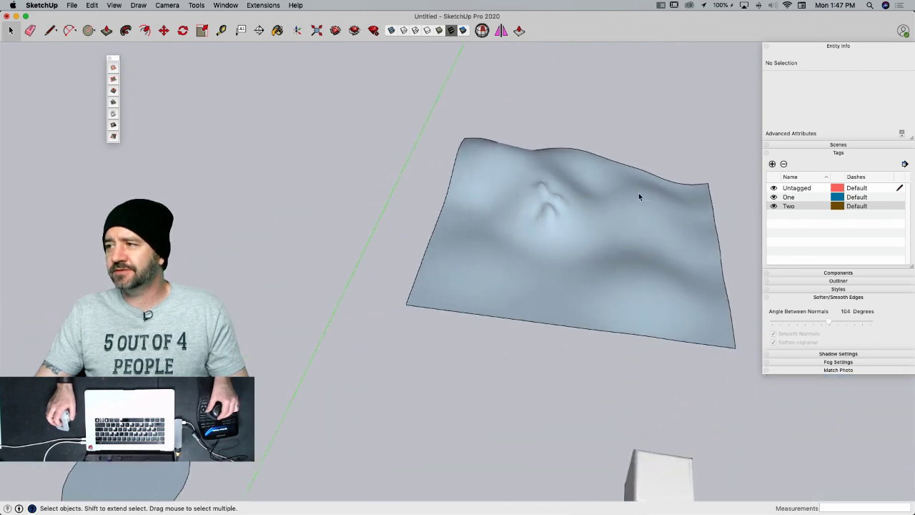
scroll(635, 193, "down", 5)
middle_click_drag(630, 196, 423, 317)
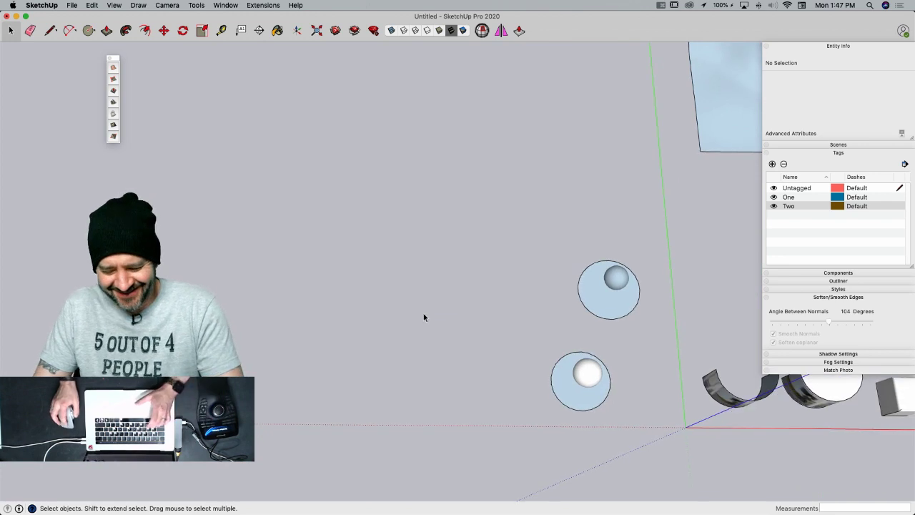
key("c")
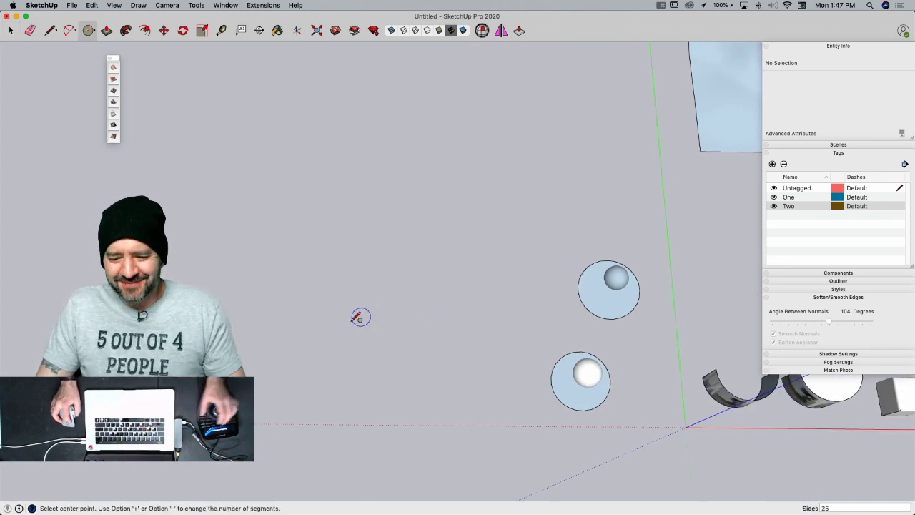
left_click(327, 347)
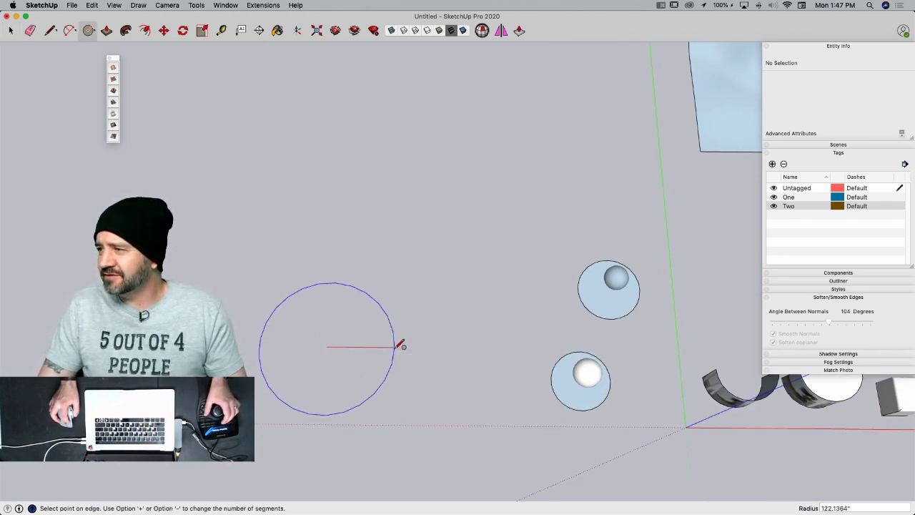
left_click(395, 348)
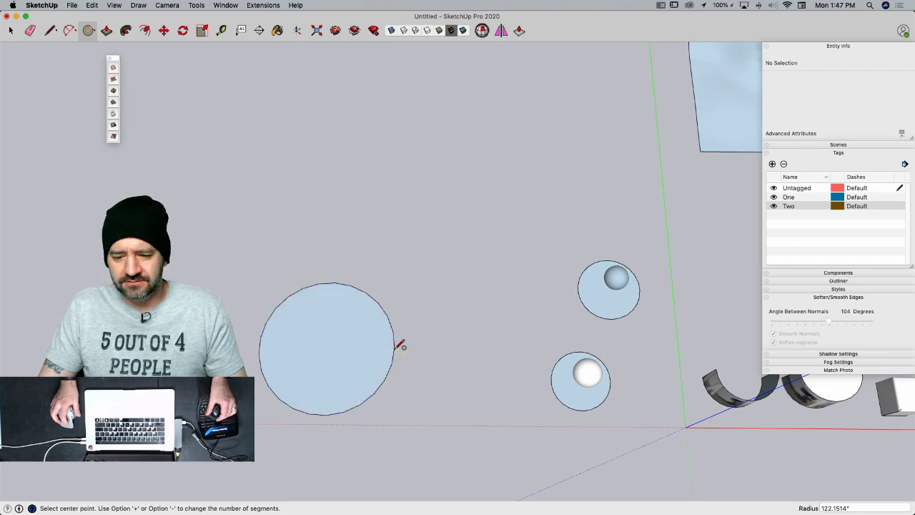
key("space")
- Scale the large circle's face to 0.80 along the green axis to make an ellipse
middle_click_drag(389, 311, 374, 227)
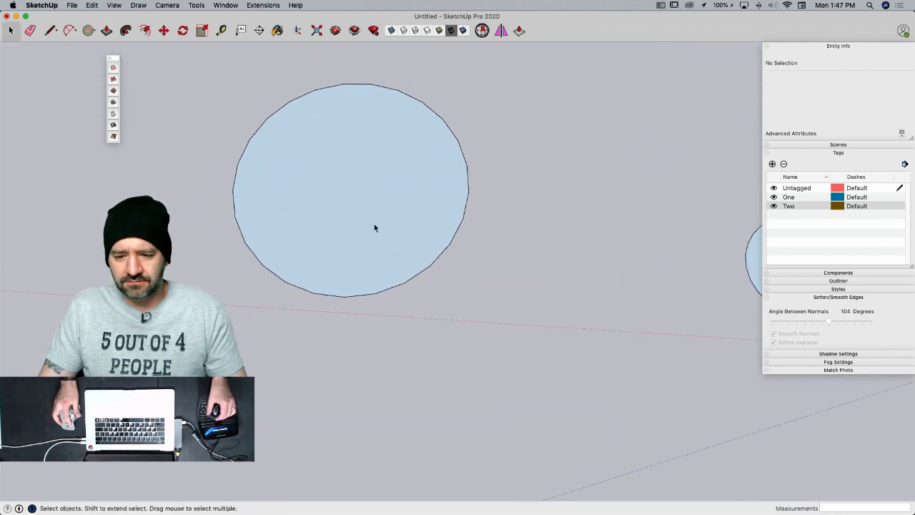
left_click(362, 188)
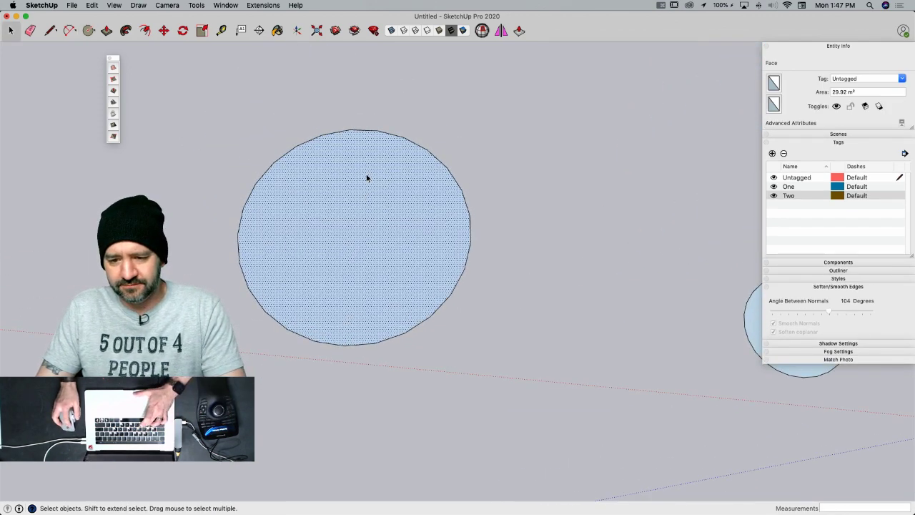
key("c")
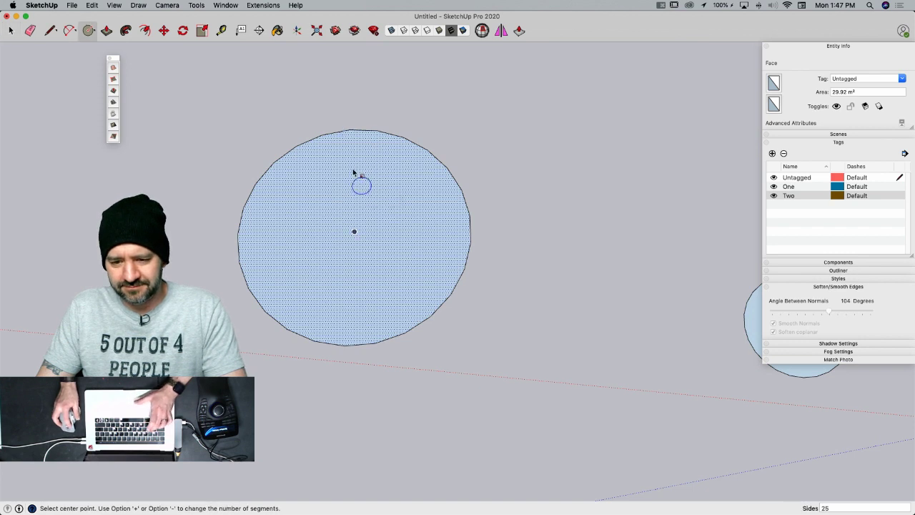
key("s")
left_click_drag(369, 129, 364, 170)
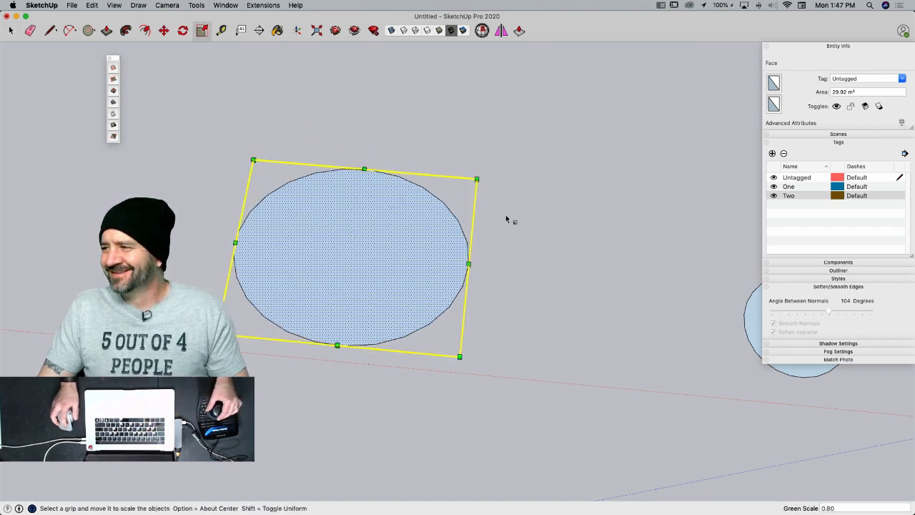
key("space")
- Draw a low upright rectangular profile from the ellipse's outer edge to its interior, and cut off its outer top corner diagonally
key("l")
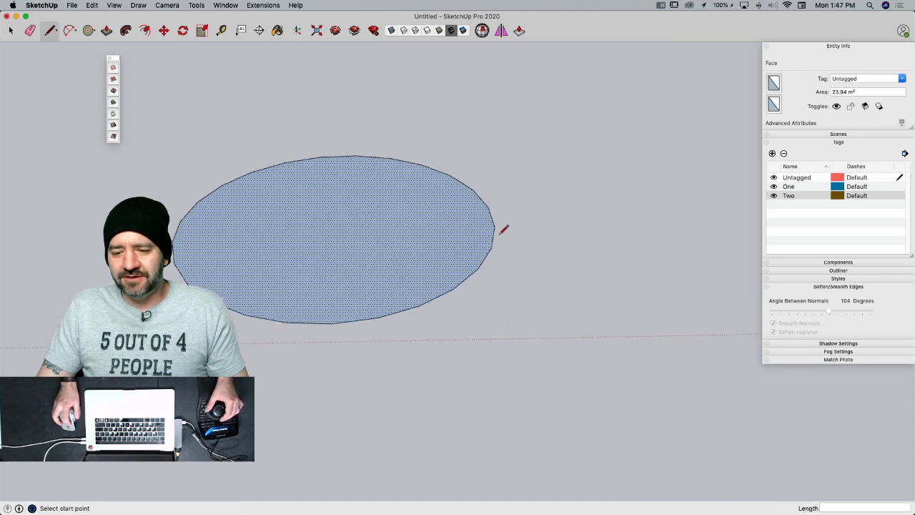
left_click(504, 225)
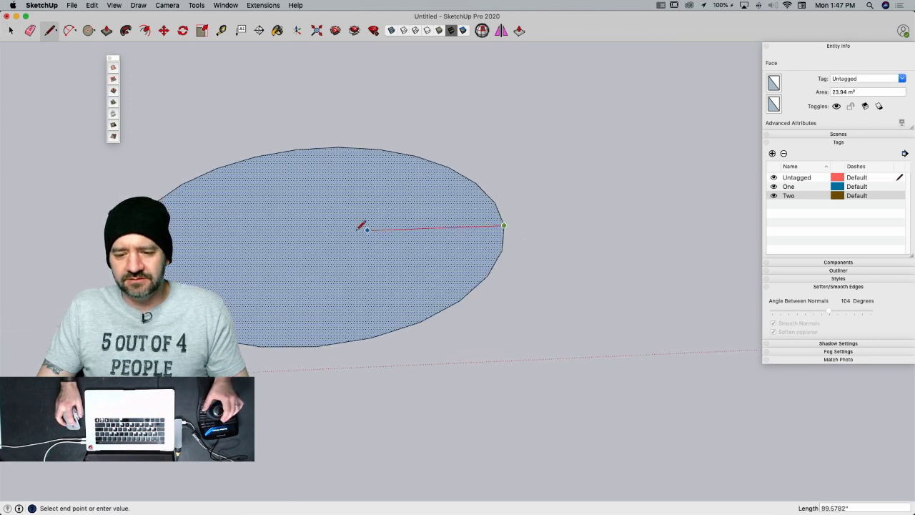
left_click(317, 230)
middle_click_drag(317, 231, 459, 223)
left_click(470, 250)
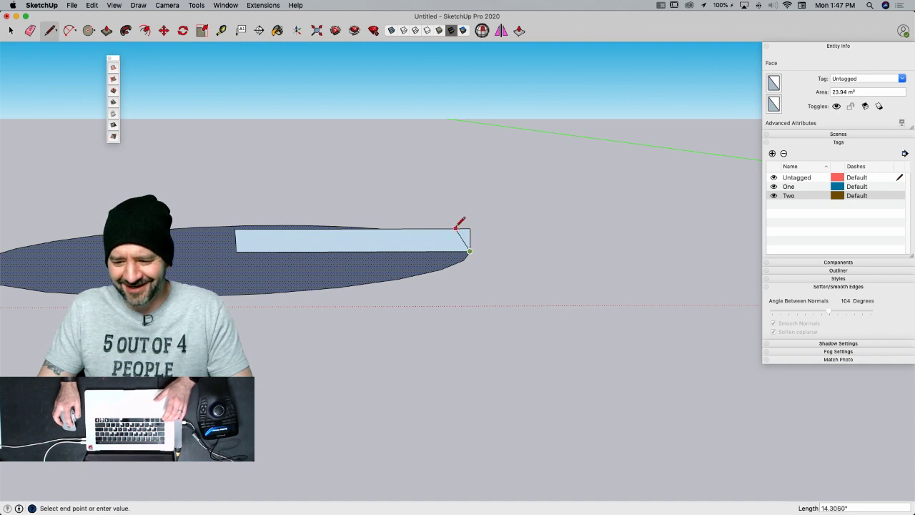
key("space")
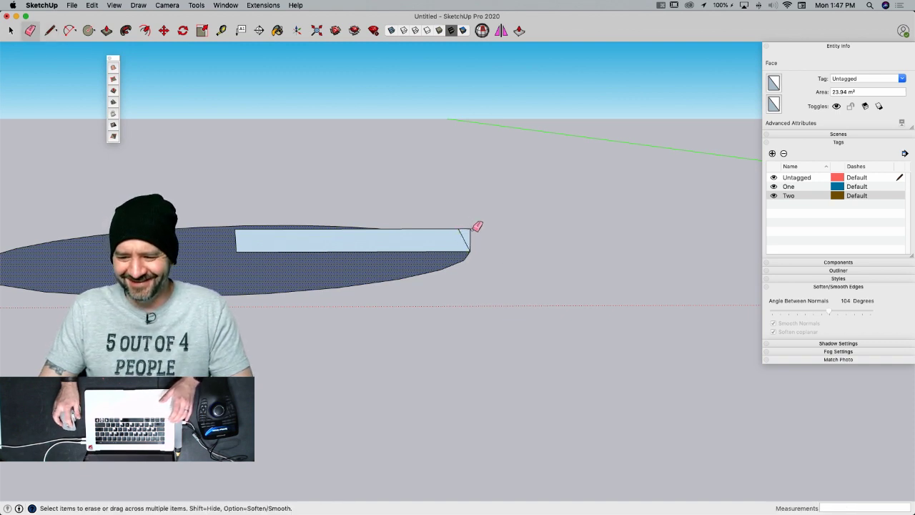
left_click(472, 223)
- Draw a tall upright rectangle standing on the low profile's top edge near its outer end
key("l")
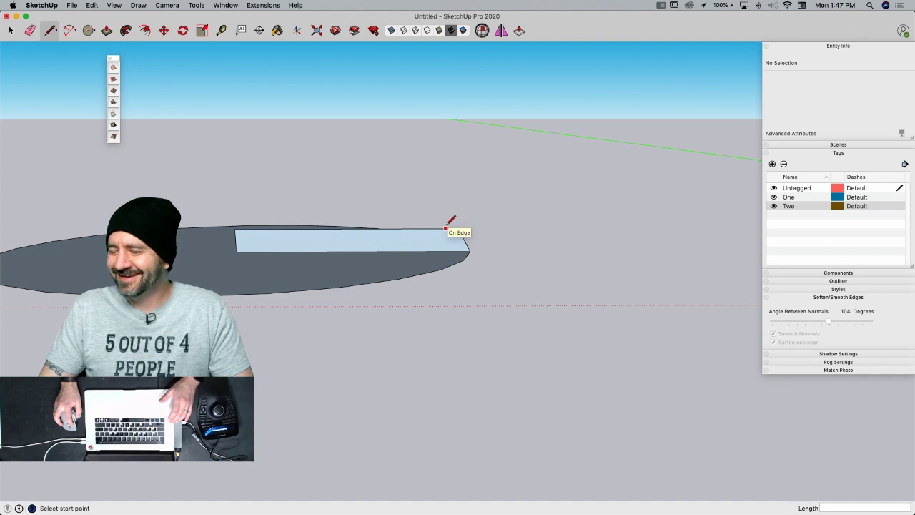
left_click(446, 228)
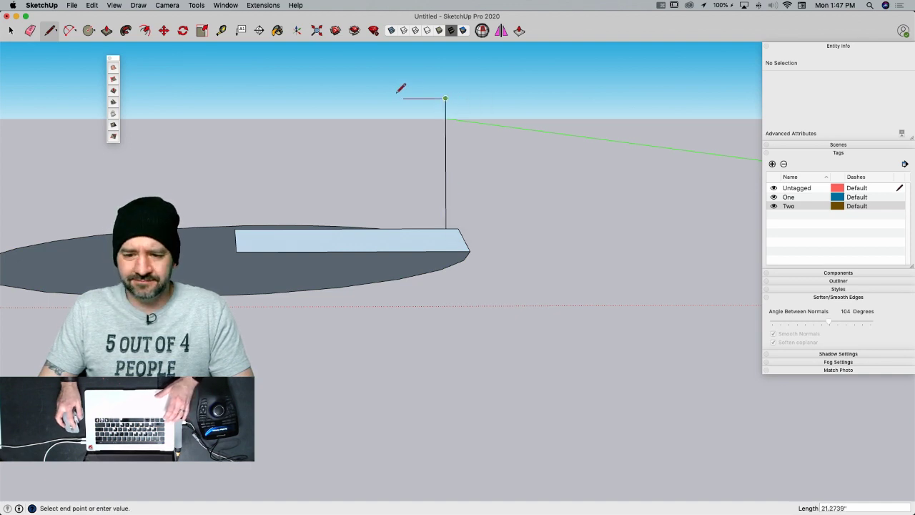
left_click(373, 228)
key("space")
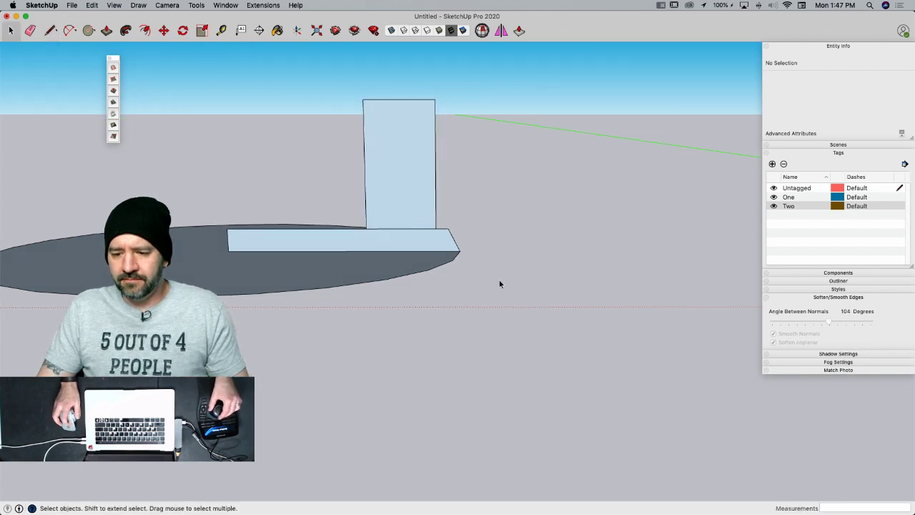
- Return to the softened terrain and show its hidden geometry
scroll(496, 274, "down", 8)
middle_click_drag(496, 275, 421, 265)
scroll(420, 269, "up", 10)
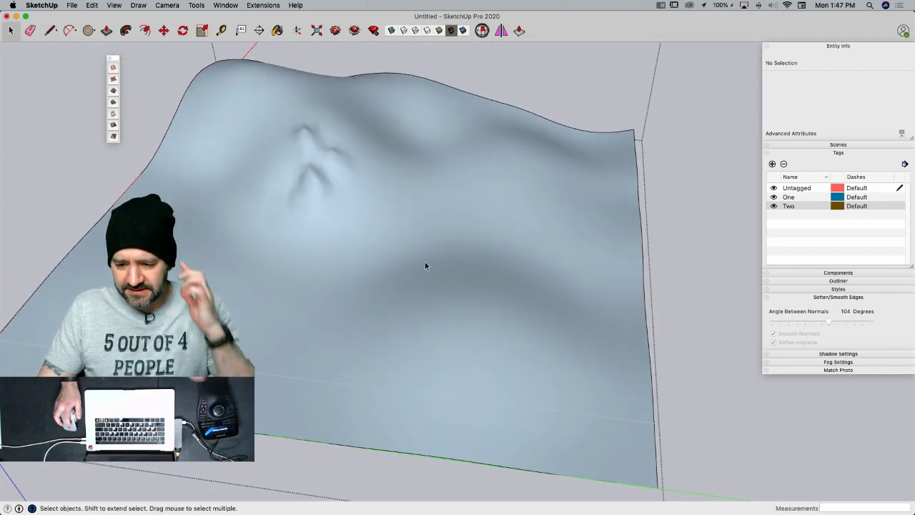
middle_click_drag(424, 265, 427, 263)
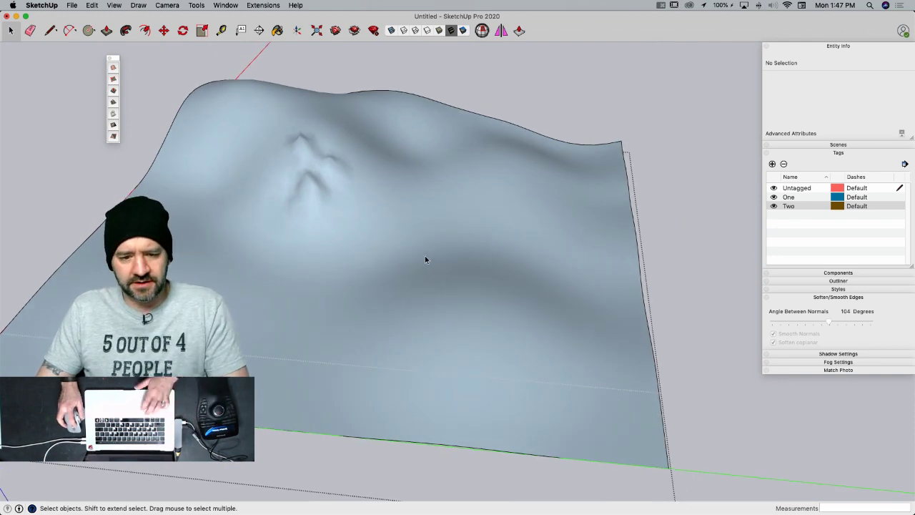
key("alt+h")
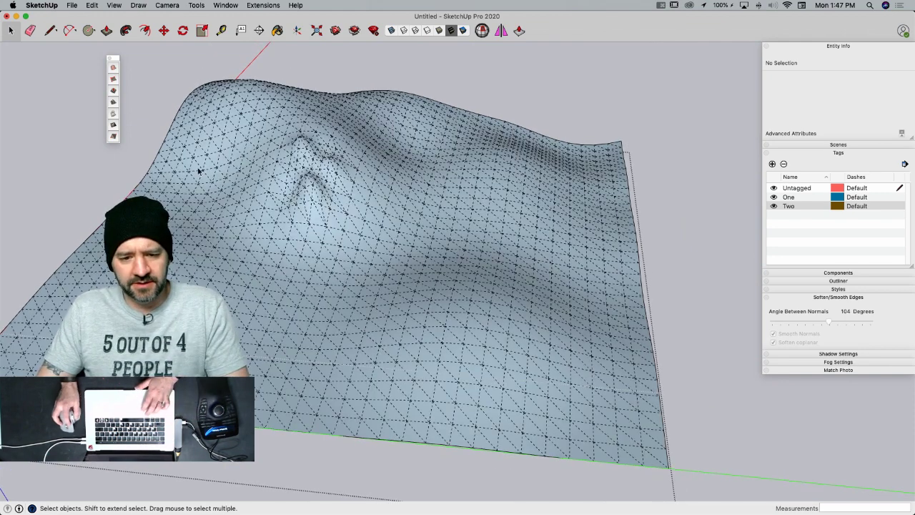
- Smoove the terrain with a 50-inch radius, raising a hill about 13 inches on the near ridge
left_click(114, 91)
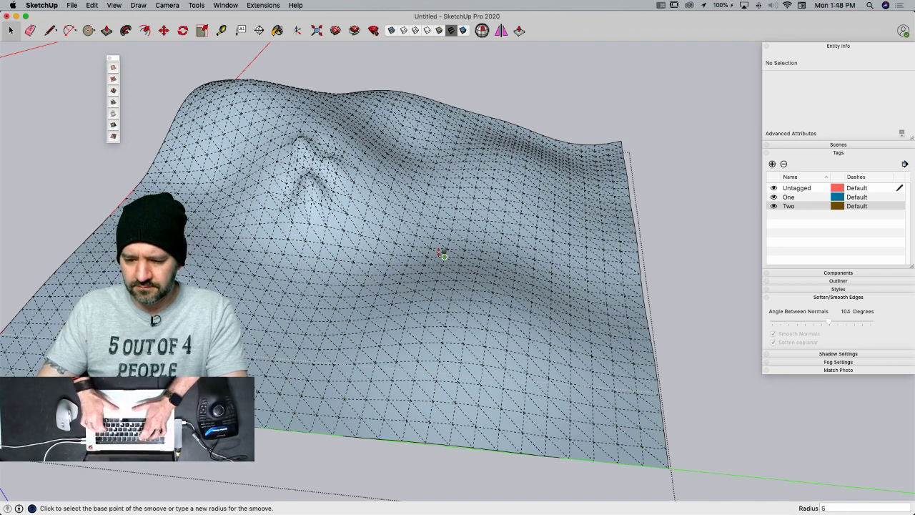
type("600")
key("Return")
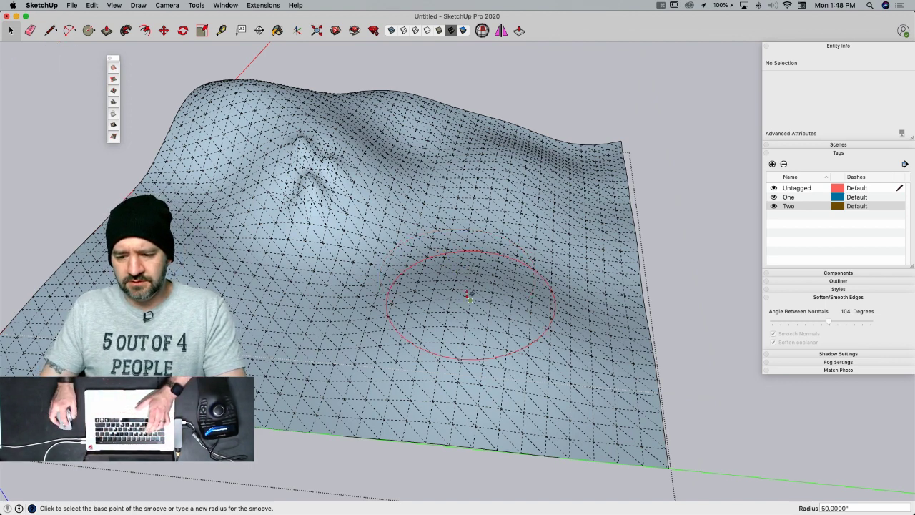
left_click(458, 271)
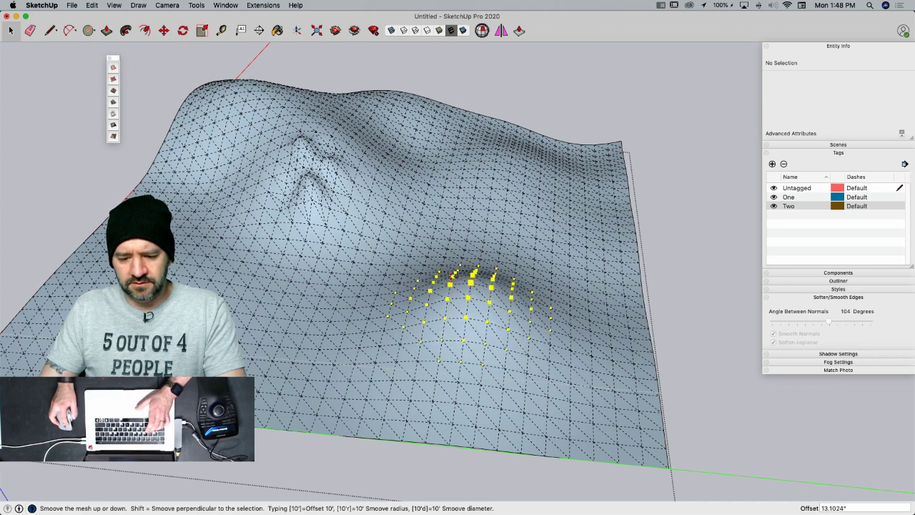
left_click(462, 279)
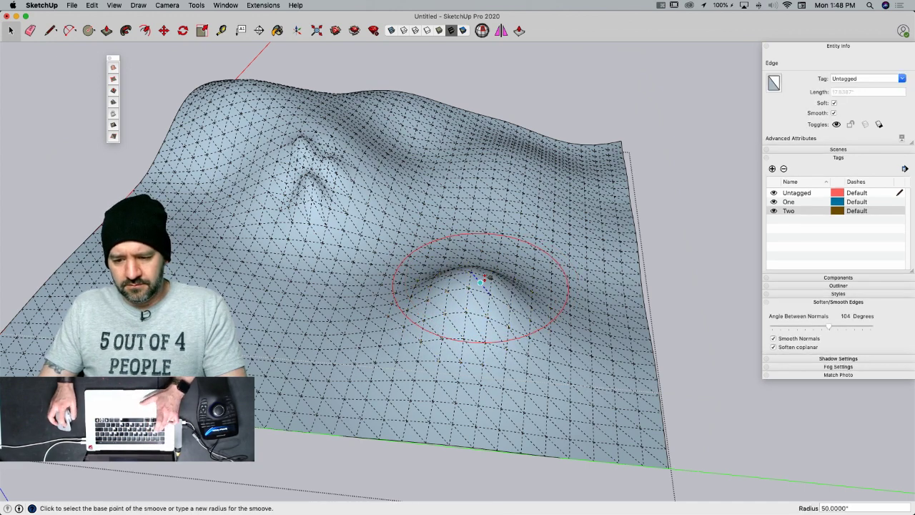
- Raise three more overlapping 50-inch-radius Smoove bumps around the new hill: one behind it, one on it and one toward the terrain's edge
left_click(490, 275)
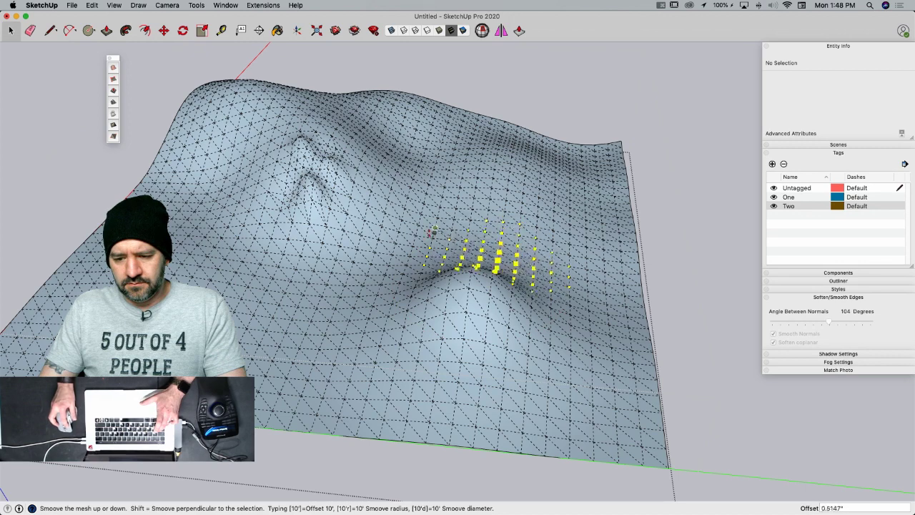
left_click(463, 196)
left_click(497, 306)
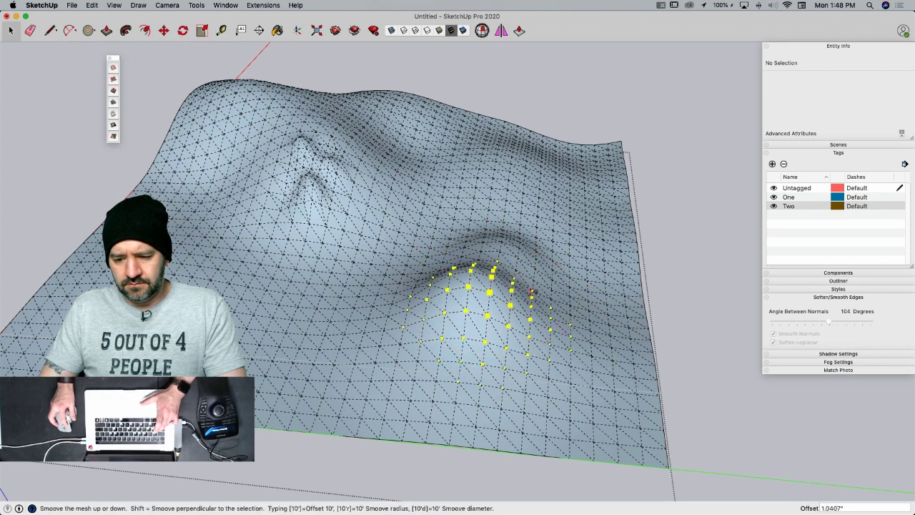
left_click(501, 308)
left_click(561, 321)
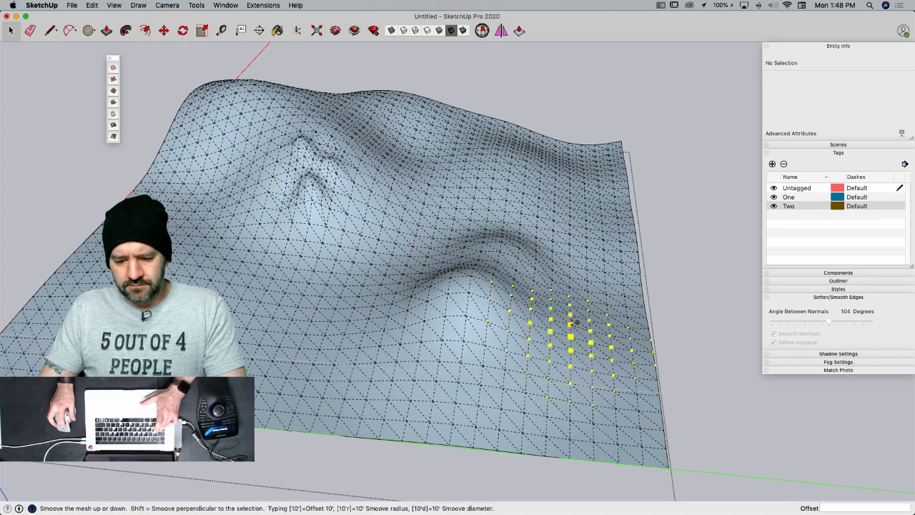
left_click(574, 307)
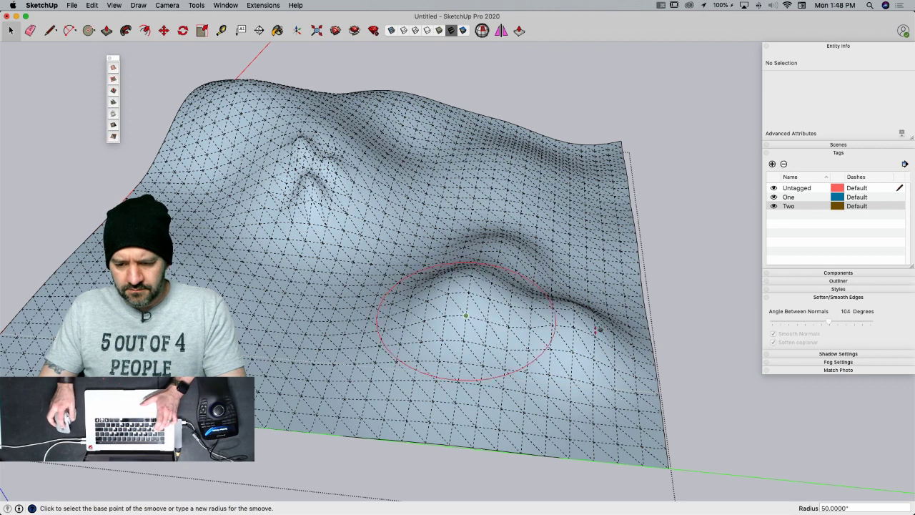
- Smoove up a hill on the slope behind the near ridge and raise the ground around the lower spiky peak
left_click(553, 229)
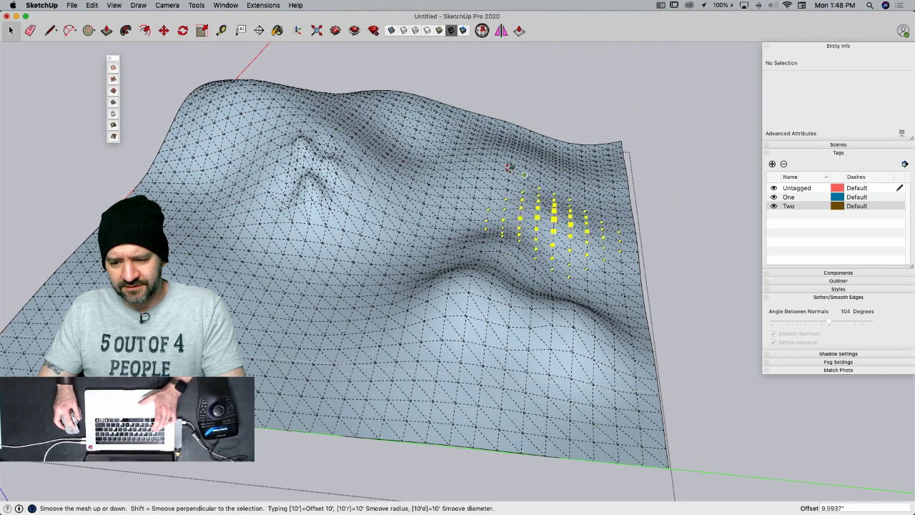
left_click(351, 229)
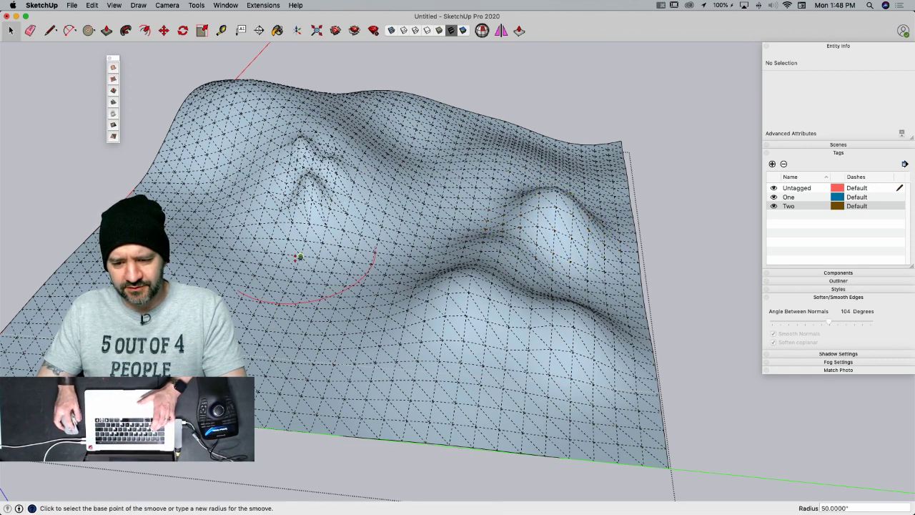
left_click(323, 208)
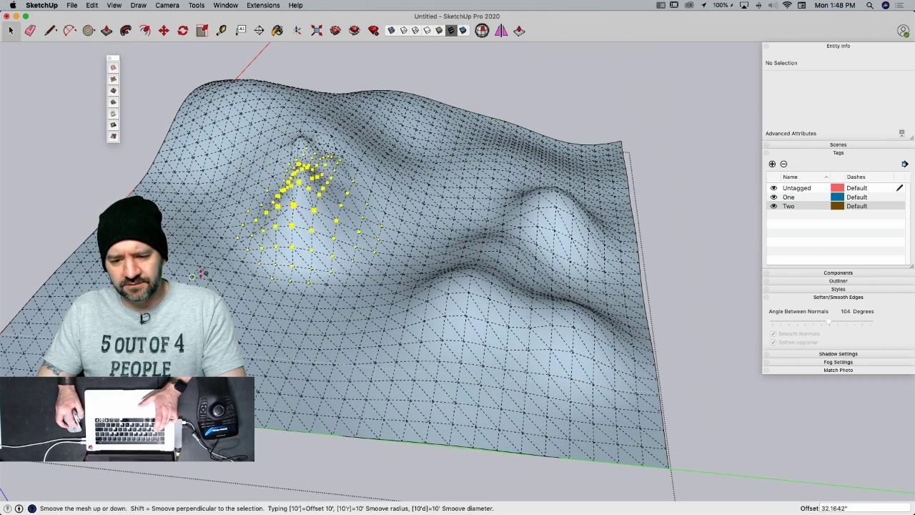
left_click(221, 274)
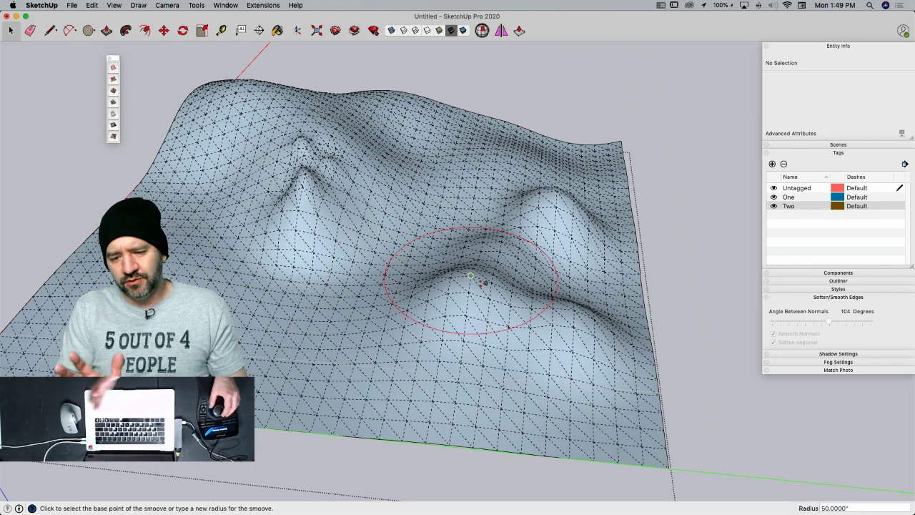
- Leave the terrain group, select it as a whole and tilt it 15 degrees upward about its near corner
key("space")
scroll(478, 285, "down", 4)
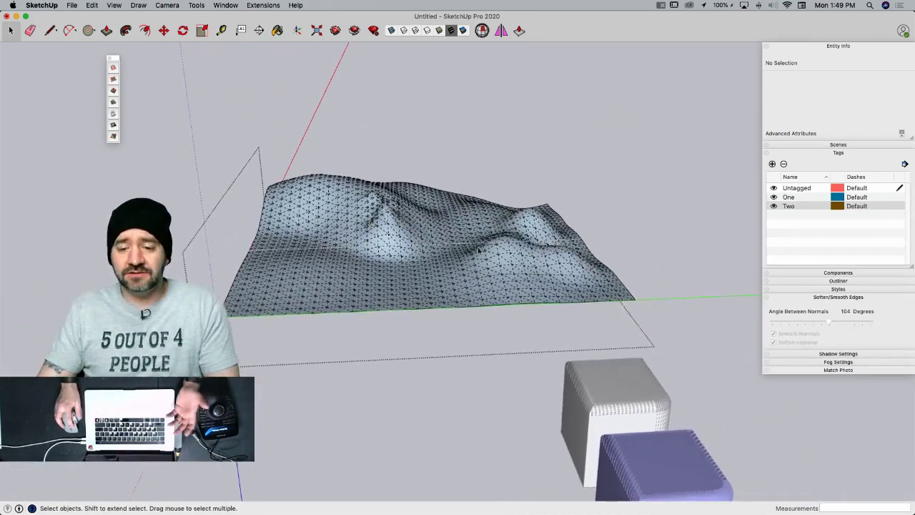
left_click(358, 482)
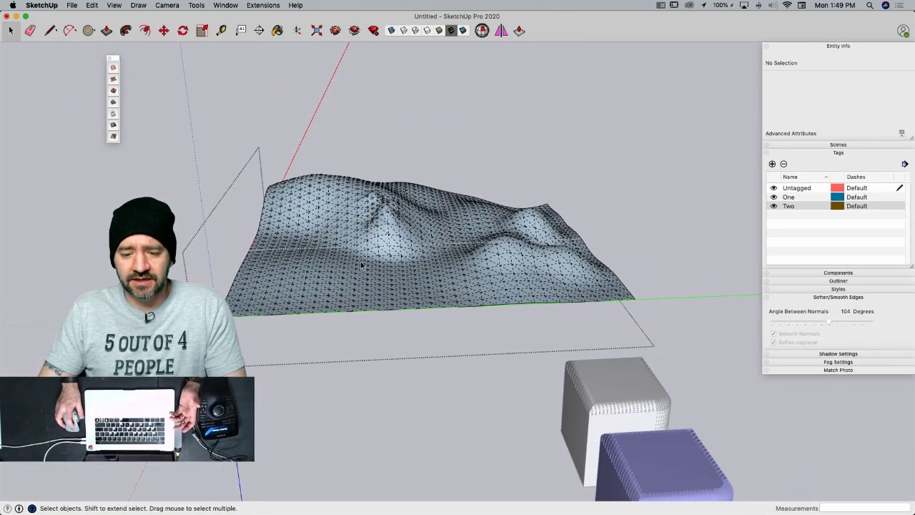
left_click(360, 403)
left_click(333, 310)
key("q")
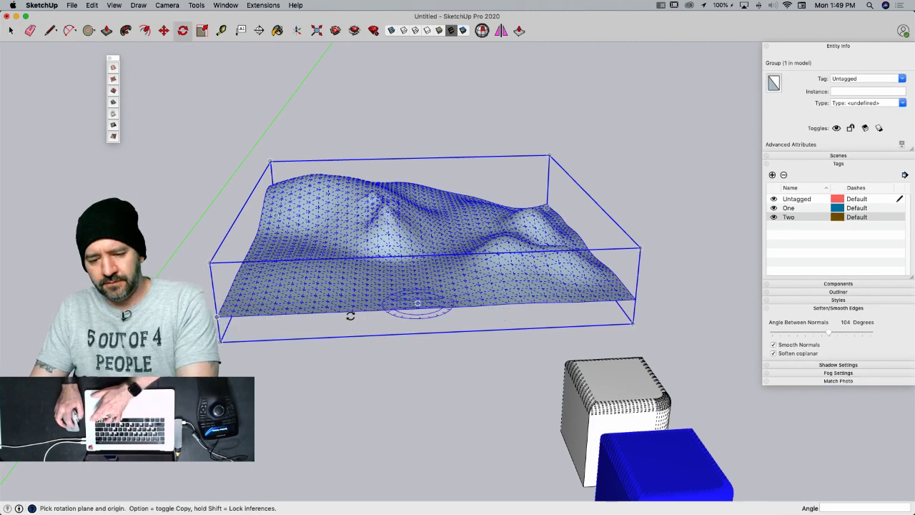
left_click(303, 315)
left_click(555, 260)
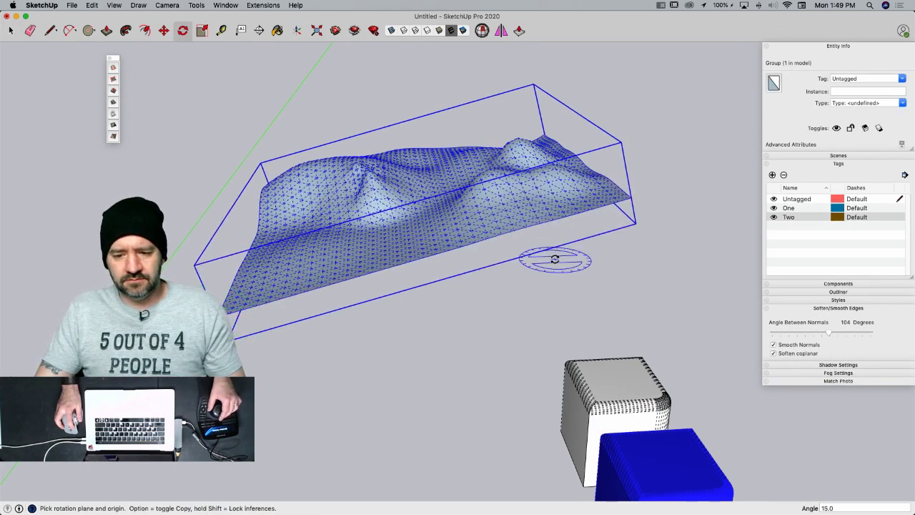
- Open the tilted terrain group and Smoove up three hills with a 50-inch radius, from the spiky peak toward the far edge
key("space")
double_click(448, 240)
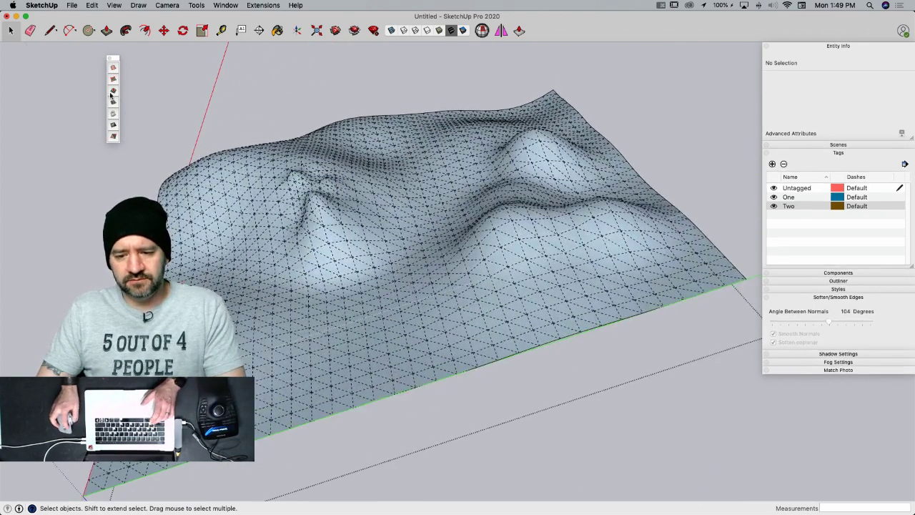
left_click(113, 90)
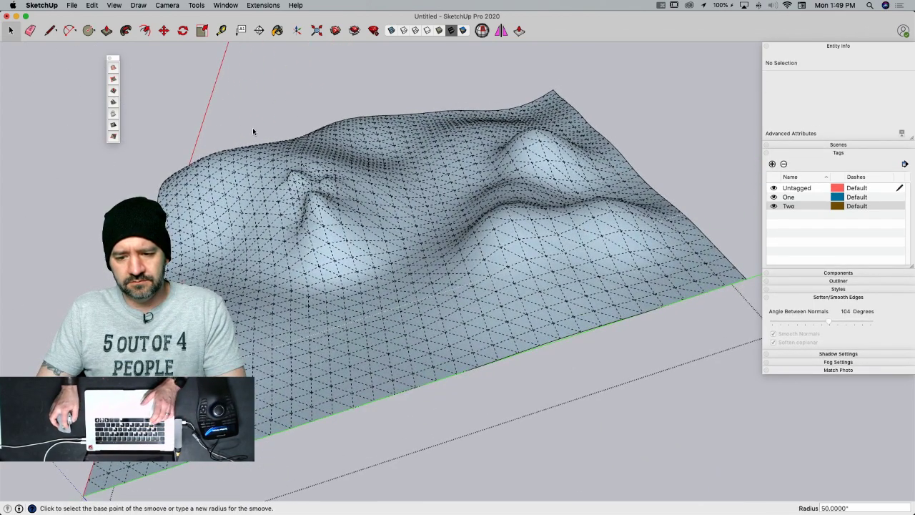
left_click(361, 225)
left_click(358, 182)
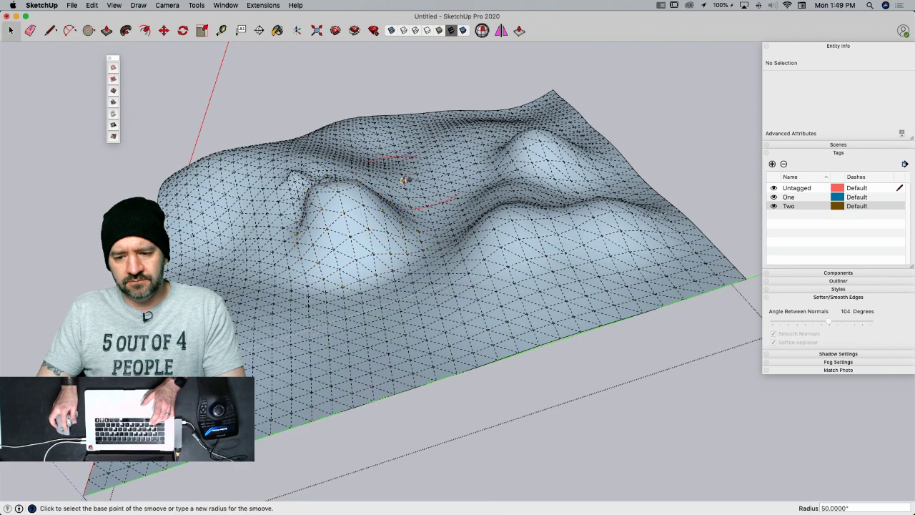
left_click(407, 186)
left_click(398, 138)
left_click(461, 140)
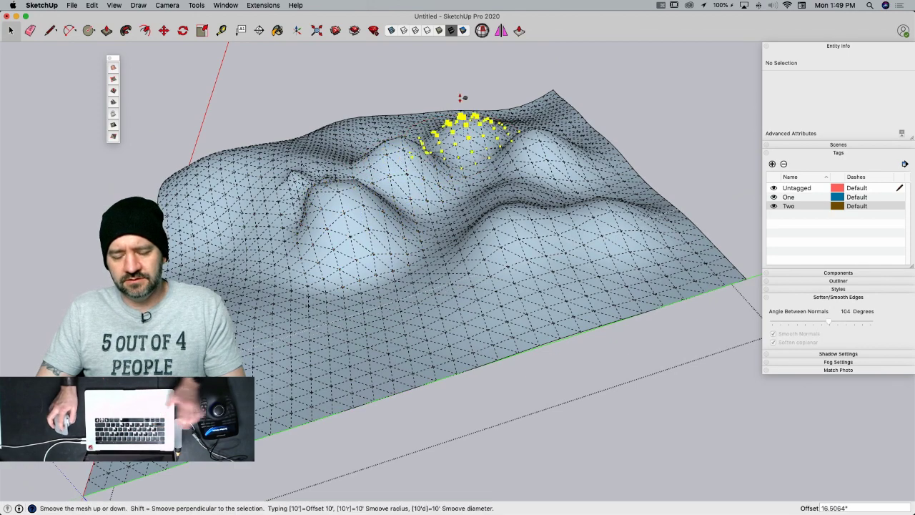
left_click(461, 100)
- Close the terrain group, rotate it back down 15 degrees about its near corner and deselect it
key("space")
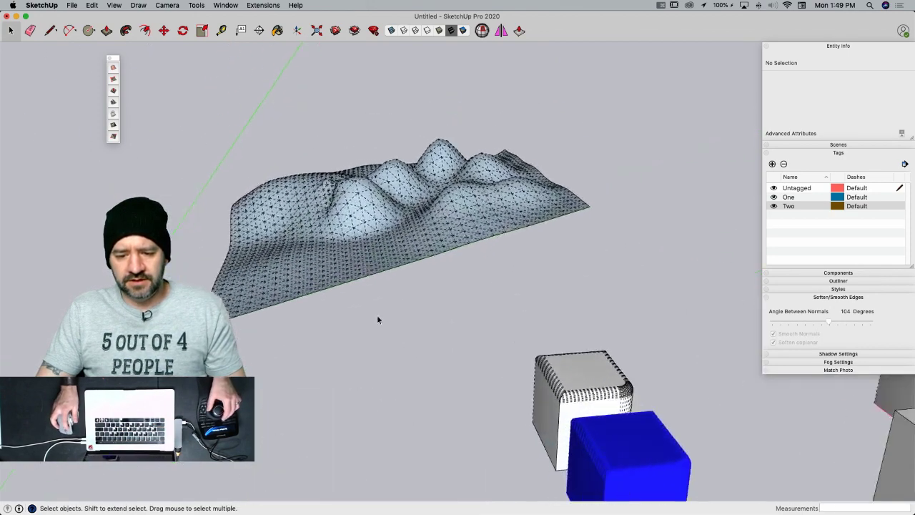
left_click(351, 281)
key("q")
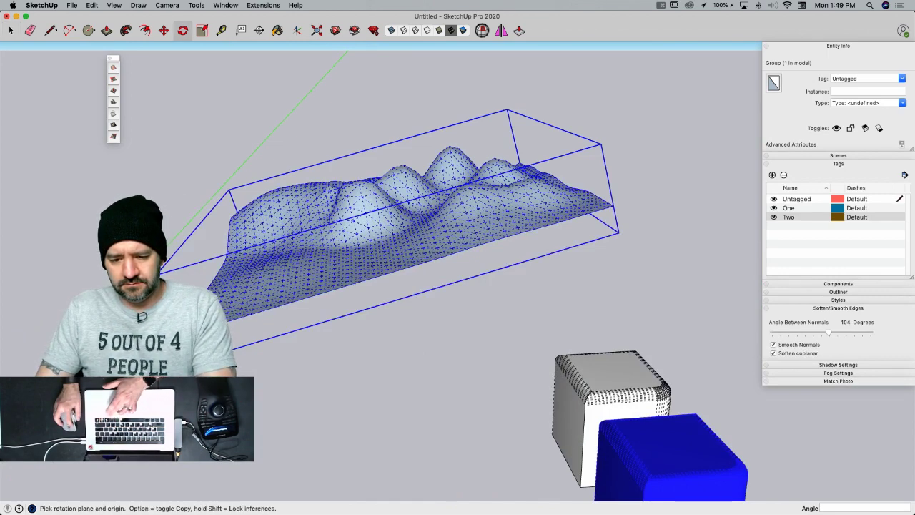
left_click(184, 335)
left_click(335, 292)
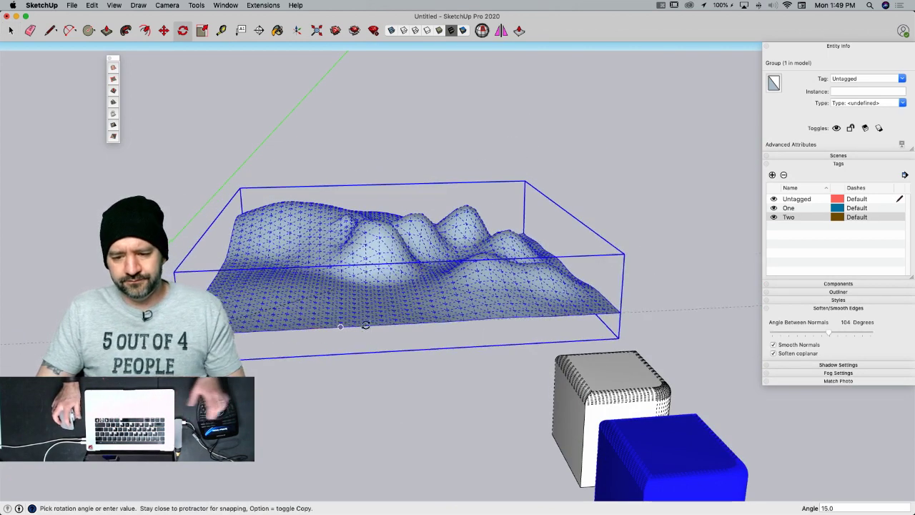
left_click(366, 330)
key("space")
left_click(382, 393)
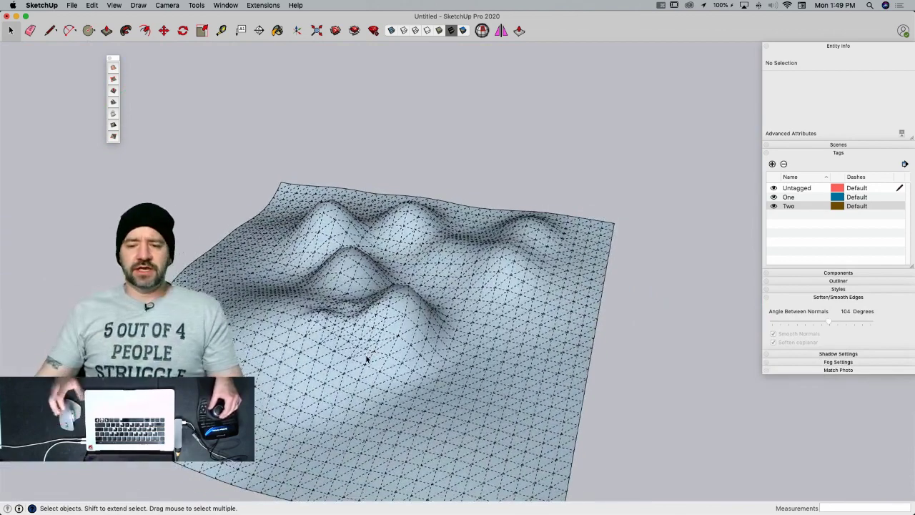
- Return to the ellipse profile and draw an outward-leaning band inside the tall rectangle, from the low profile's top edge to the rectangle's outer edge
middle_click_drag(366, 354, 366, 356)
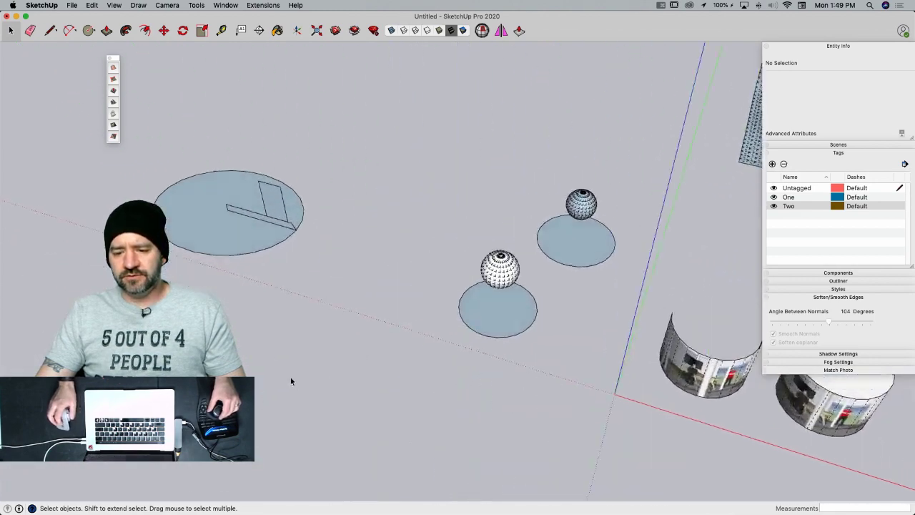
key("l")
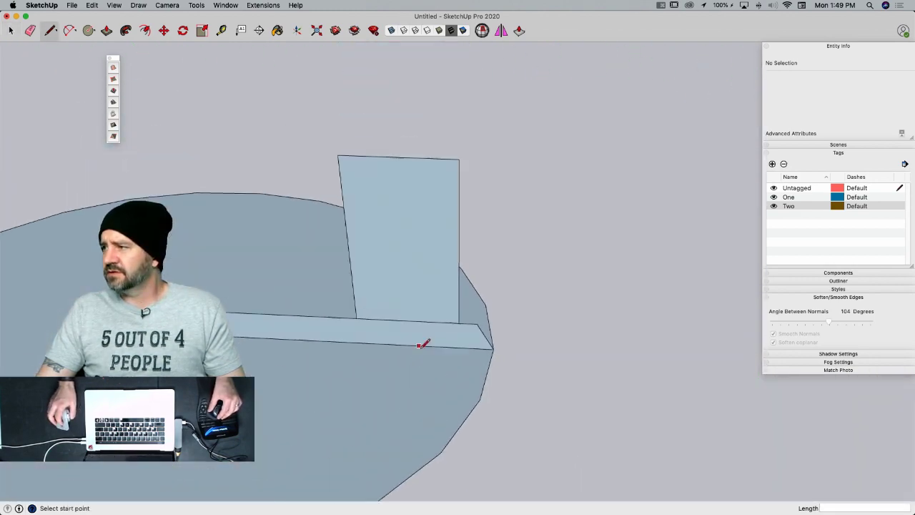
middle_click_drag(429, 363, 433, 277)
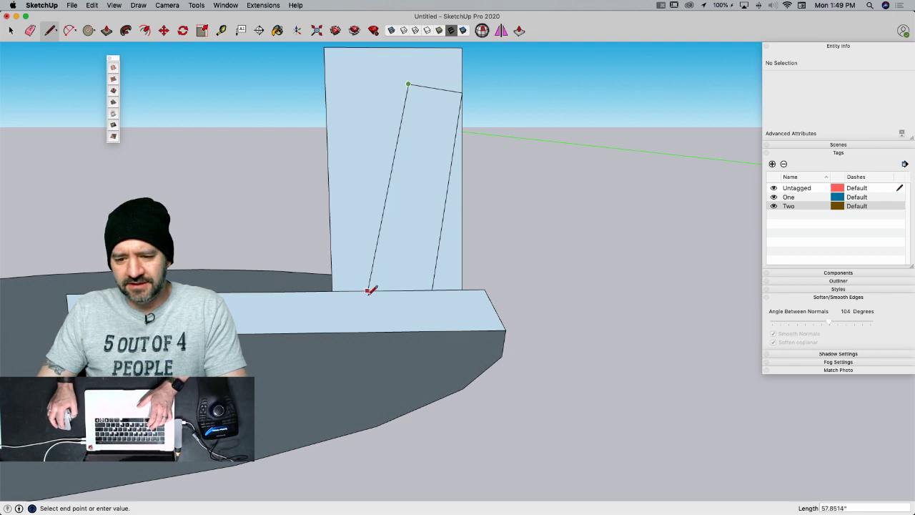
scroll(370, 288, "up", 3)
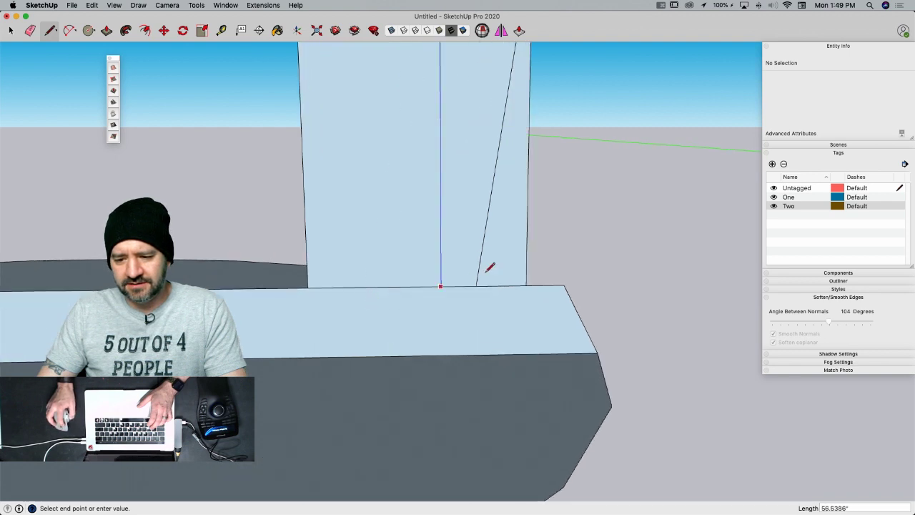
left_click(369, 326)
key("e")
left_click_drag(390, 316, 399, 314)
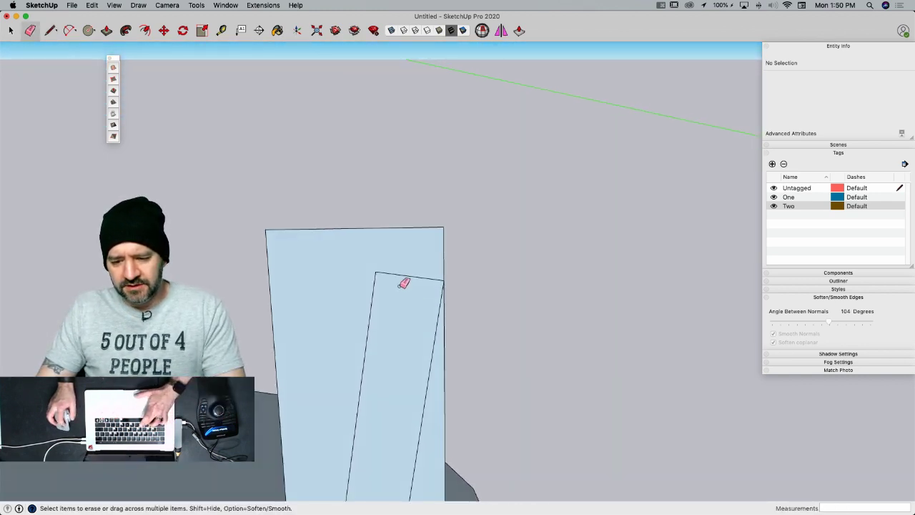
- Round the leaning band's top with a circle centred on its upper edge, and erase the inner circle lines and leftover rectangle edges
key("a")
left_click(410, 276)
left_click(383, 268)
key("e")
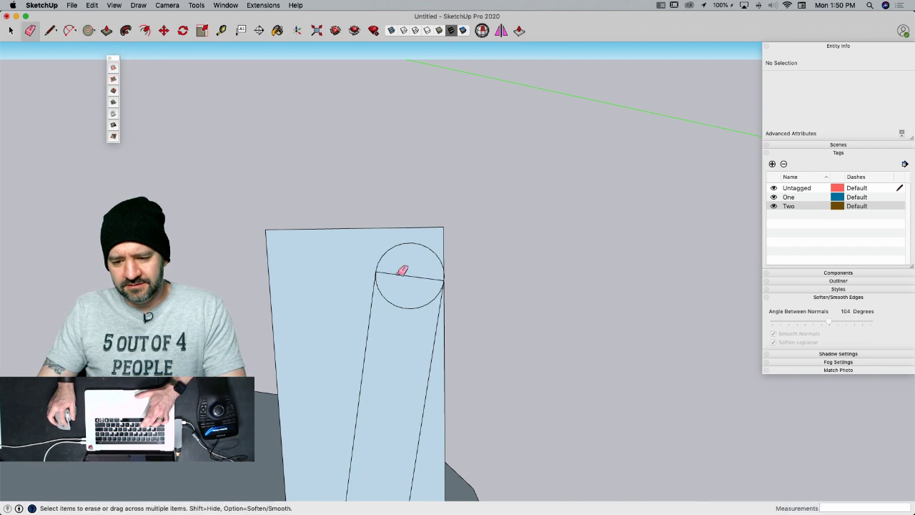
left_click_drag(390, 308, 449, 213)
left_click(445, 227)
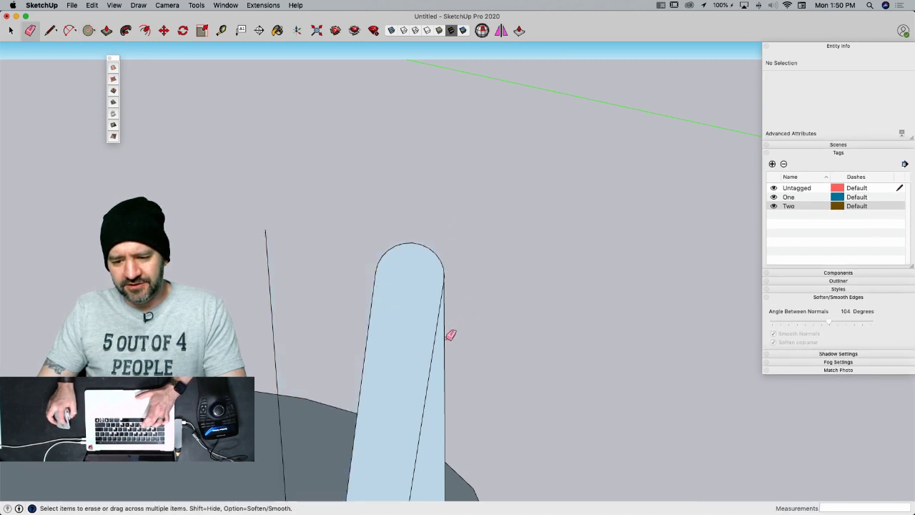
left_click_drag(450, 335, 359, 320)
- Sweep the leaning profile around the ellipse face with Follow Me to form an oval basin
mouse_move(278, 301)
middle_mouse_down()
mouse_move(317, 301)
mouse_move(409, 270)
mouse_move(364, 307)
middle_mouse_up()
key("space")
left_click(364, 308)
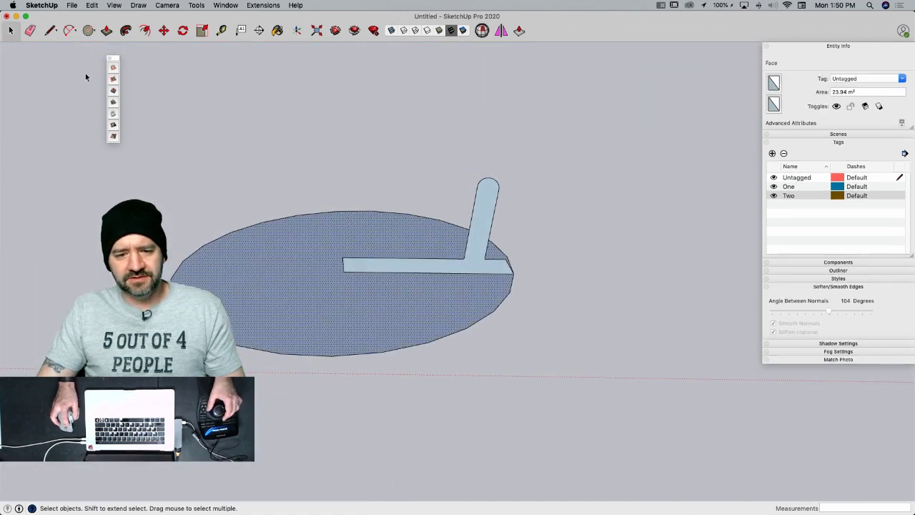
left_click(125, 31)
left_click(389, 269)
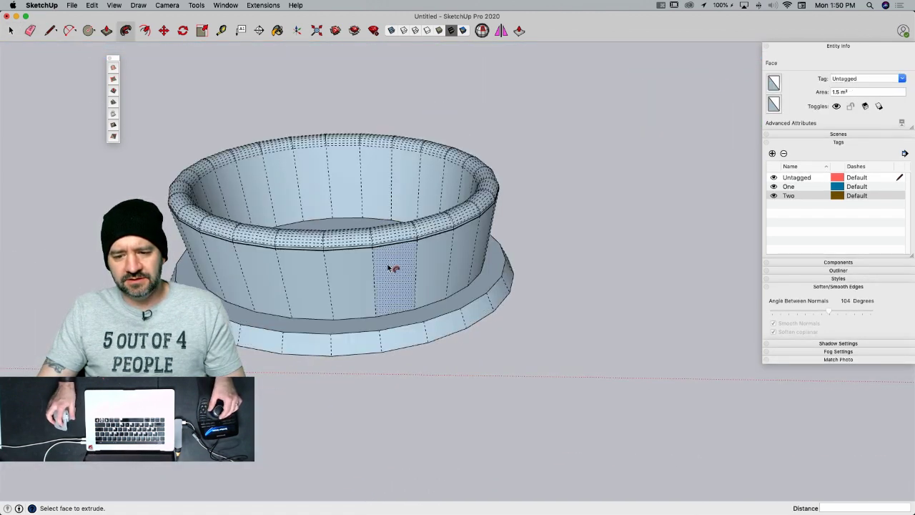
- Soften the coplanar edges across the entire oval basin with its base flange, and clear the selection
key("space")
middle_click_drag(454, 250, 529, 292)
scroll(321, 244, "up", 5)
scroll(221, 208, "up", 6)
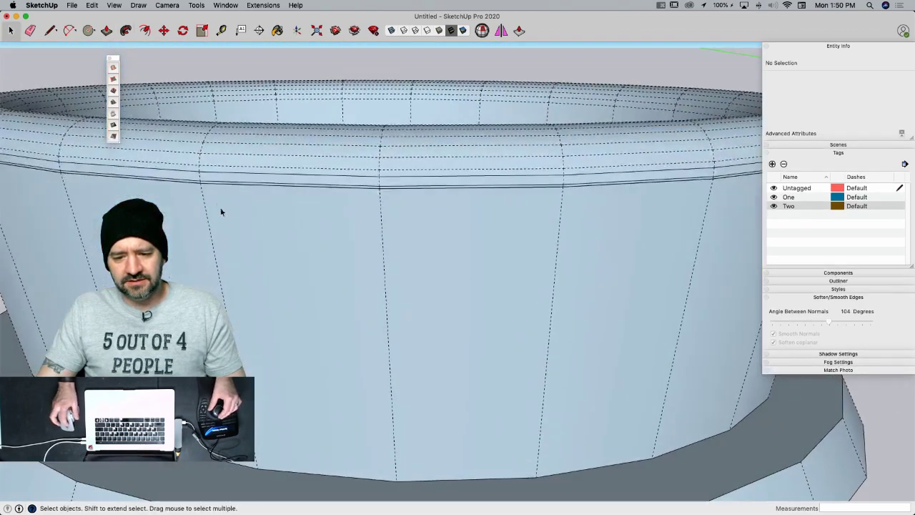
scroll(376, 283, "down", 8)
triple_click(378, 259)
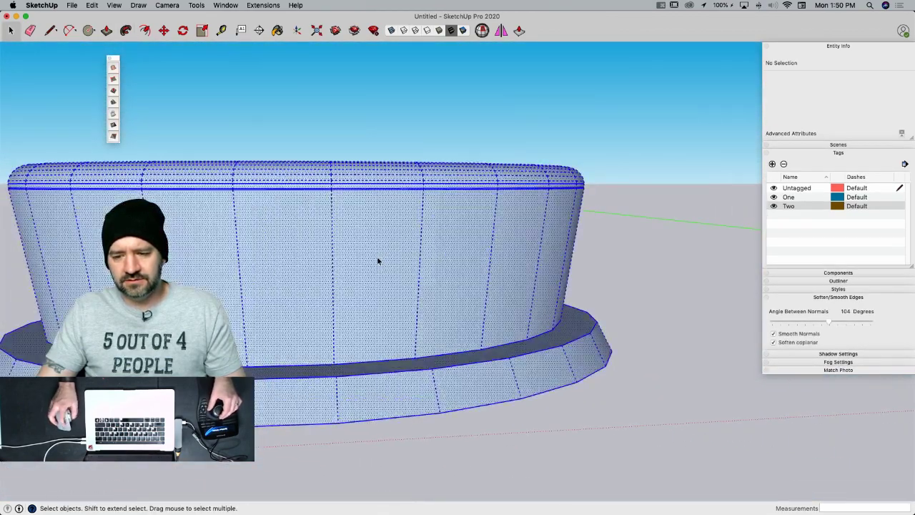
scroll(620, 165, "down", 3)
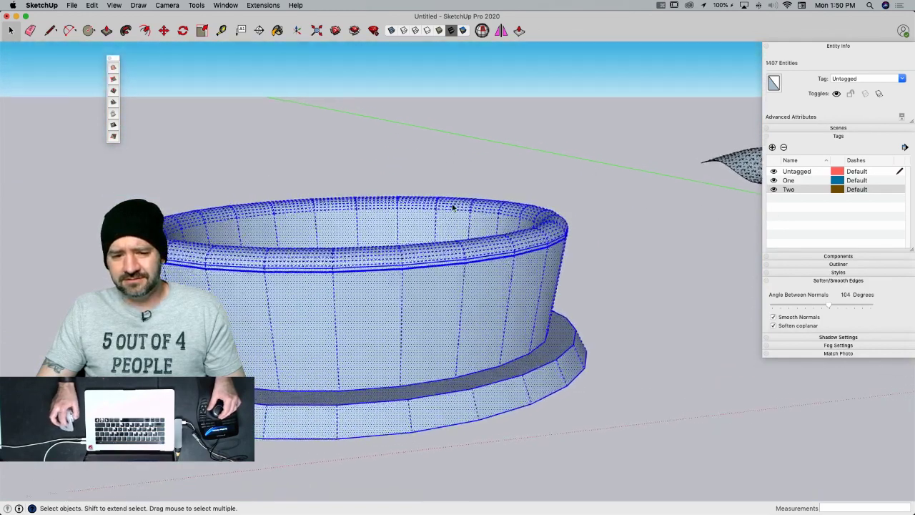
left_click(774, 327)
left_click(774, 326)
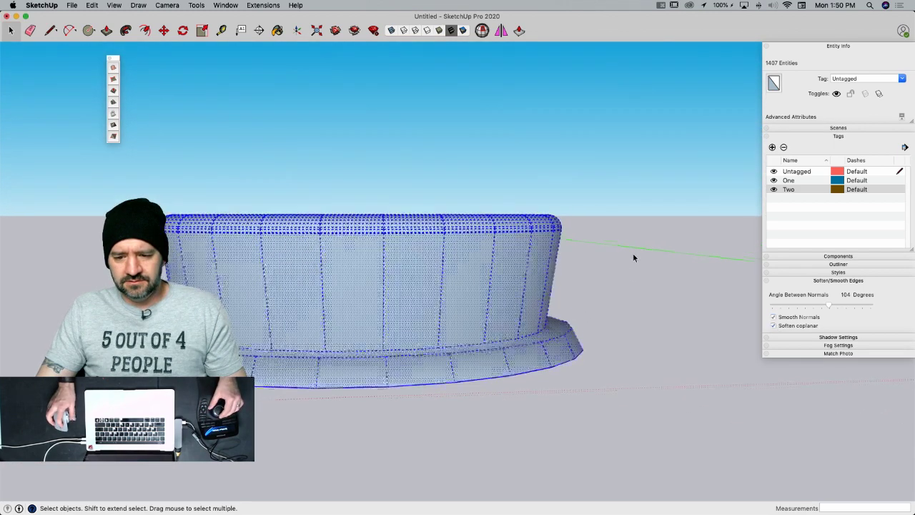
left_click(633, 253)
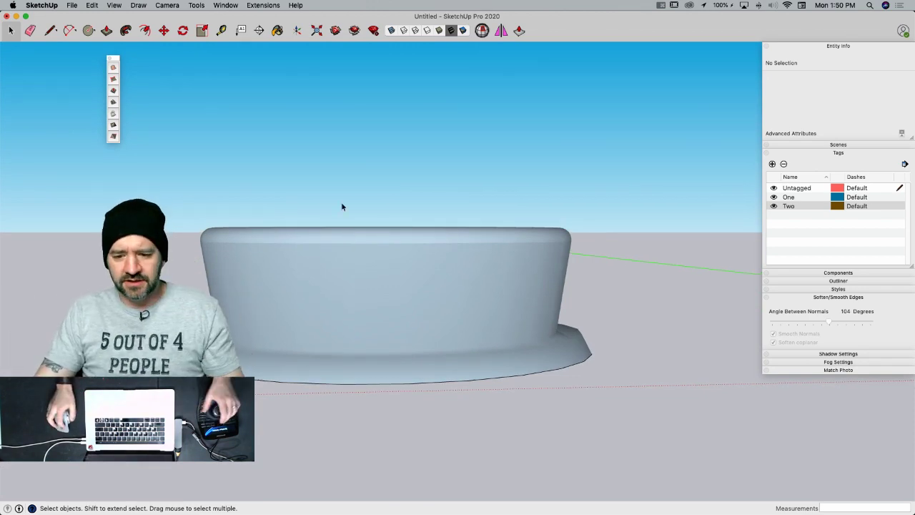
- Show hidden geometry and move the middle segment of the rim straight down on the front and back of the basin
key("h")
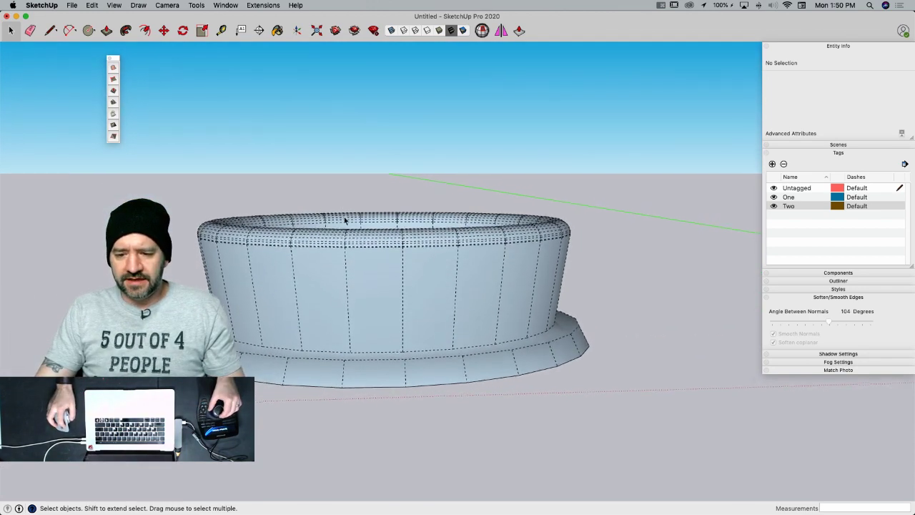
left_click_drag(333, 181, 414, 263)
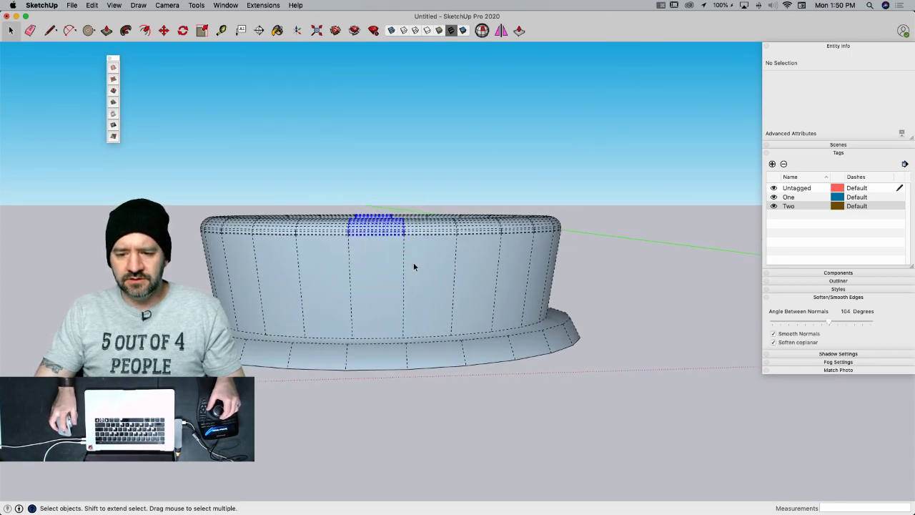
key("m")
left_click(380, 223)
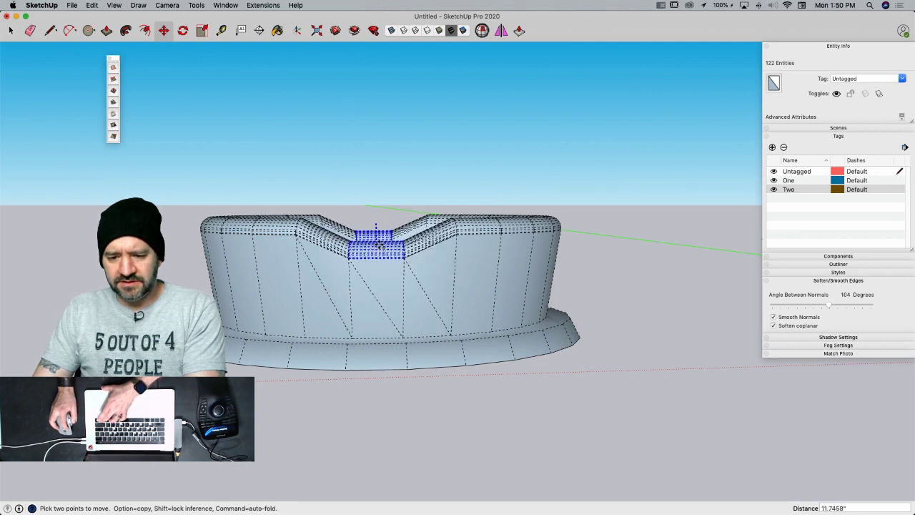
left_click(379, 245)
key("space")
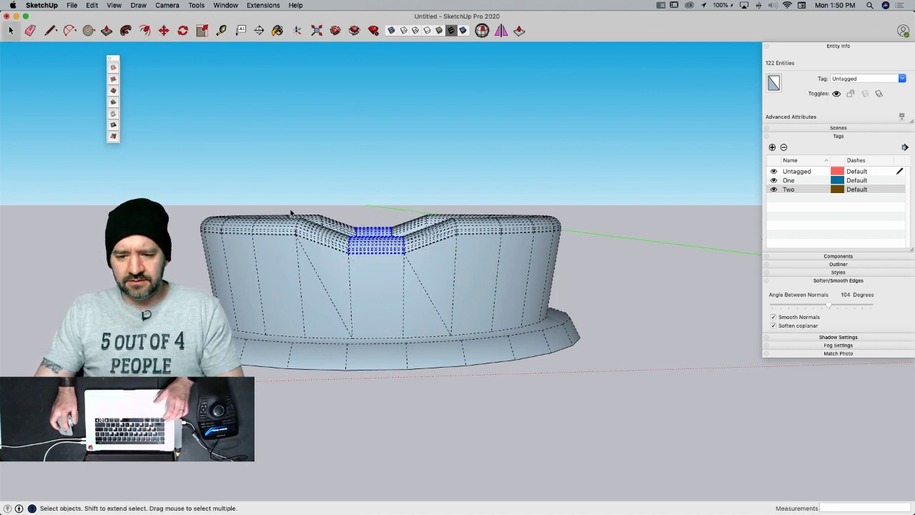
- Select the rim edge loops just outside the lowered segment on both sides and move them down about 6.9"
left_click_drag(295, 206, 334, 256)
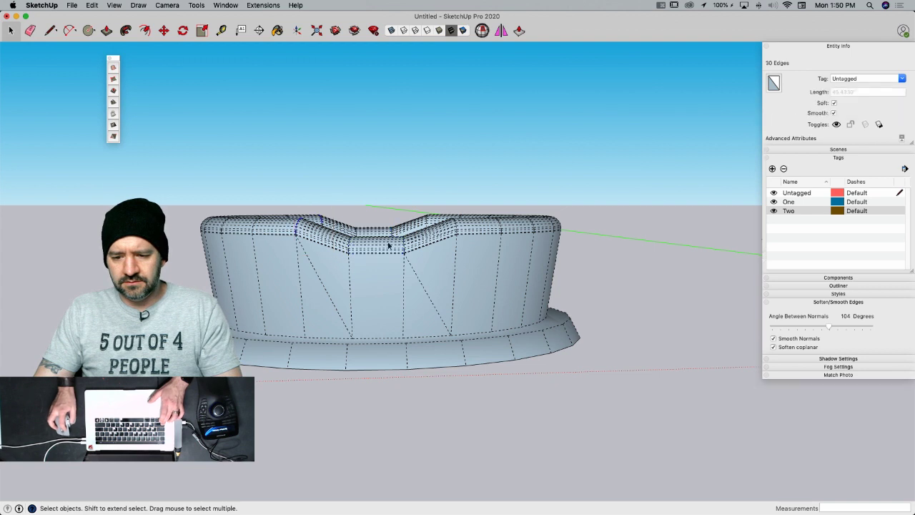
left_click_drag(459, 256, 458, 256, "shift")
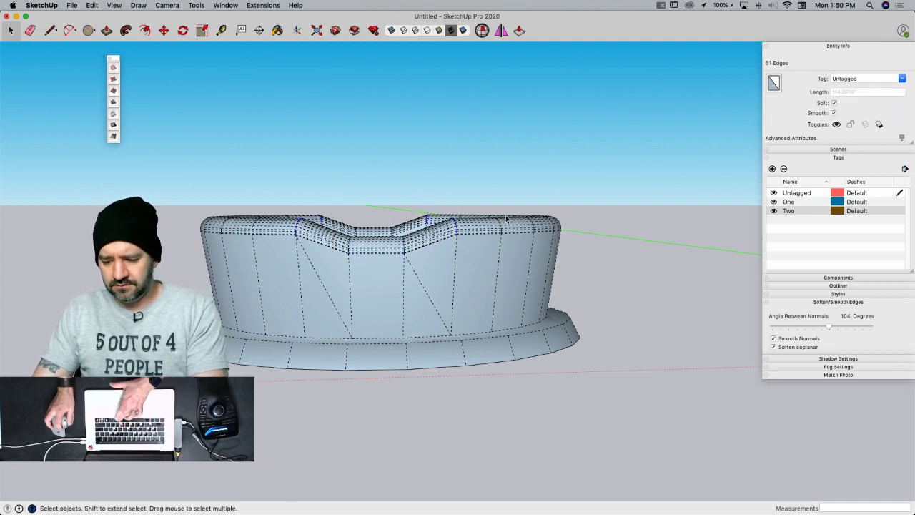
key("m")
left_click(597, 208)
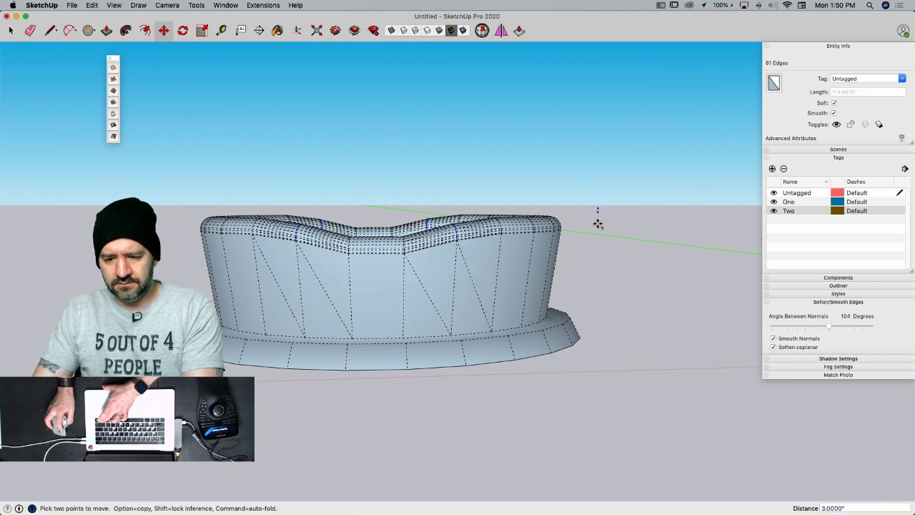
scroll(597, 227, "up", 5)
scroll(596, 228, "down", 3)
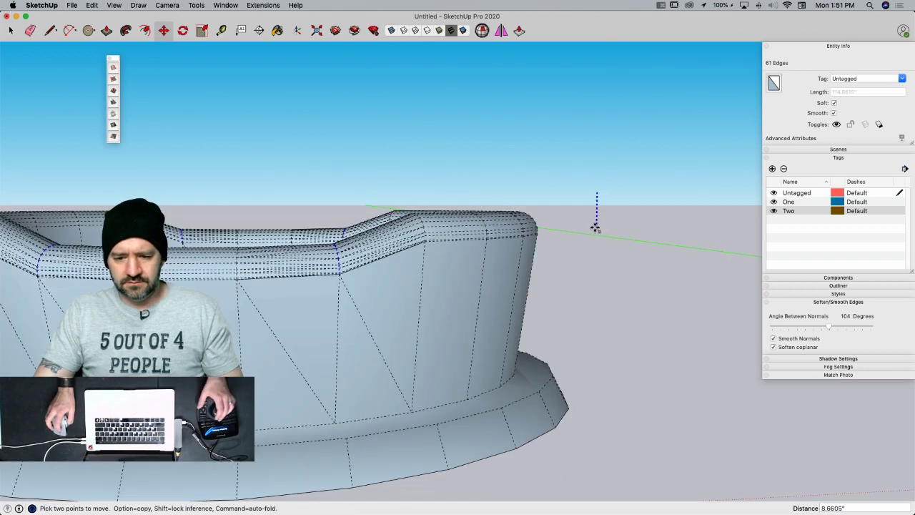
left_click(587, 220)
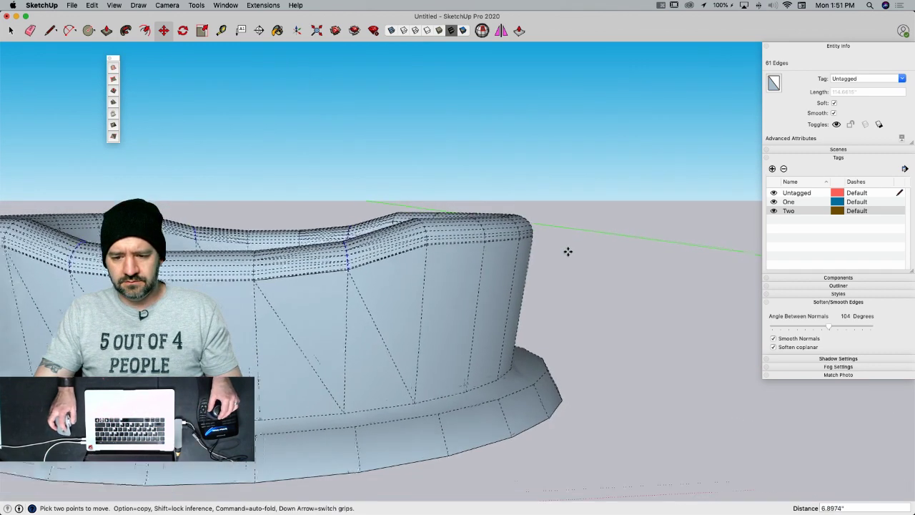
- Select the next rim edge loops outward on both sides and move them down 3"
key("space")
scroll(568, 252, "down", 3)
left_click_drag(407, 226, 441, 266)
middle_click_drag(194, 284, 229, 297)
left_click_drag(227, 221, 252, 276, "shift")
key("m")
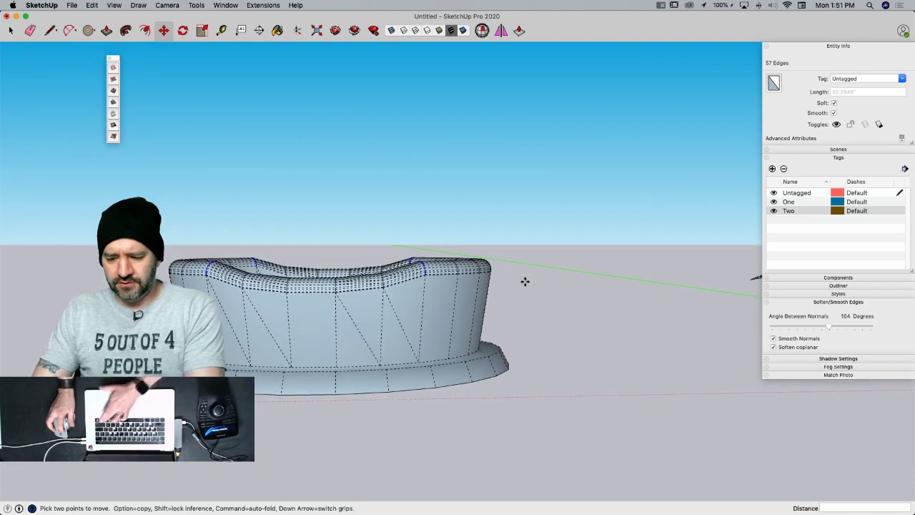
left_click(523, 282)
left_click(522, 286)
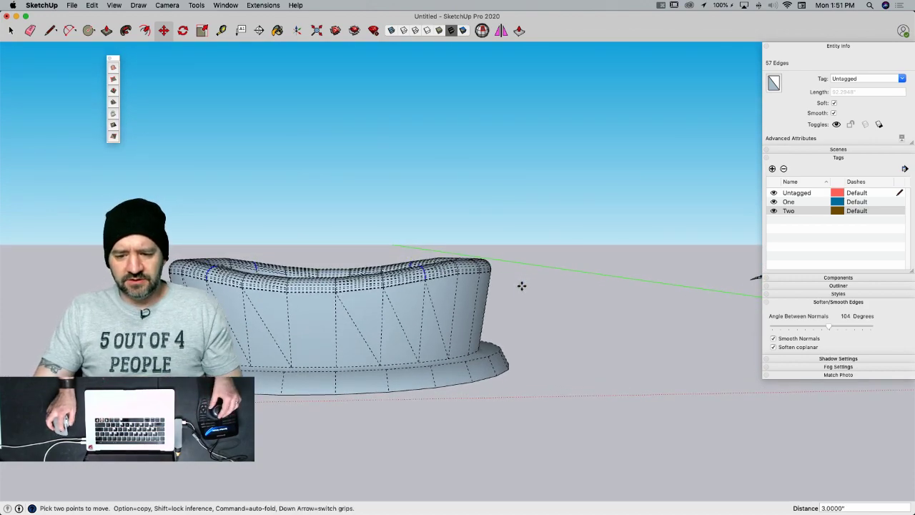
- Turn off hidden geometry and set the whole basin's softening angle between normals to 61 degrees, then deselect it
key("space")
mouse_move(527, 431)
middle_mouse_down()
mouse_move(529, 439)
mouse_move(533, 427)
middle_mouse_up()
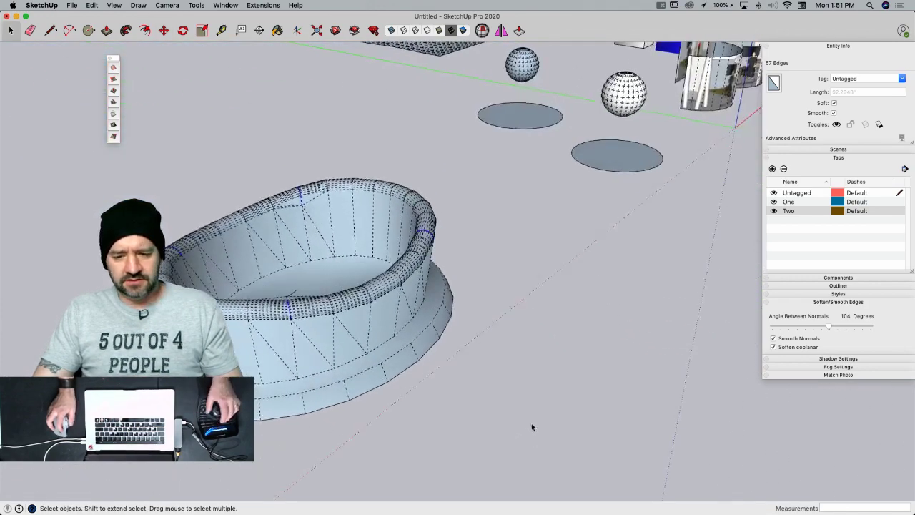
key("h")
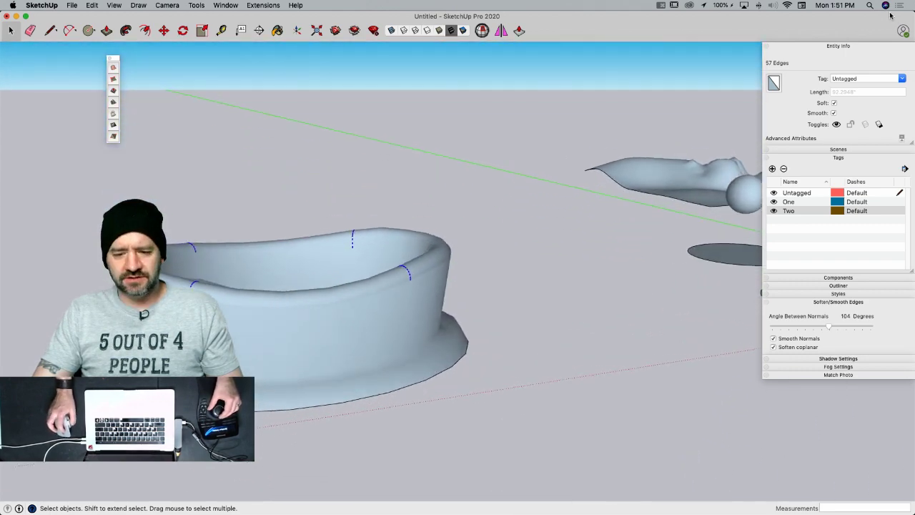
middle_click_drag(240, 234, 224, 201)
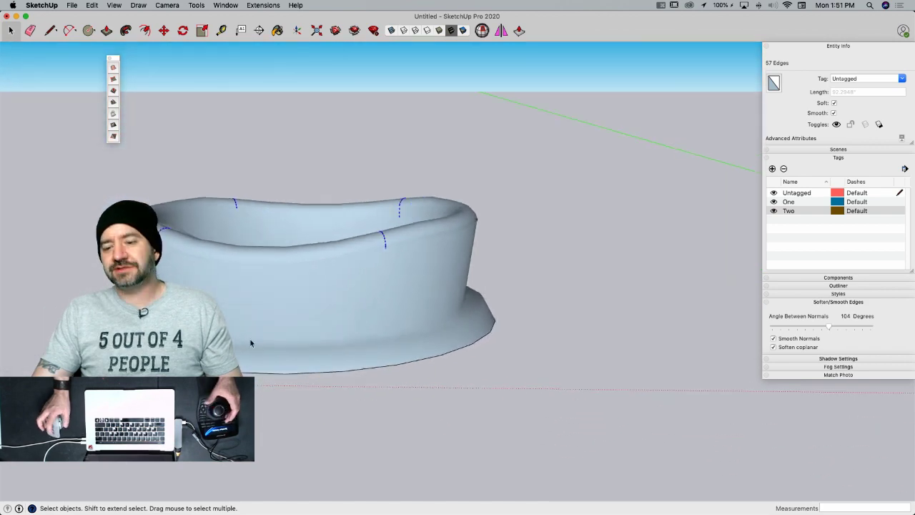
triple_click(246, 327)
left_click(246, 327)
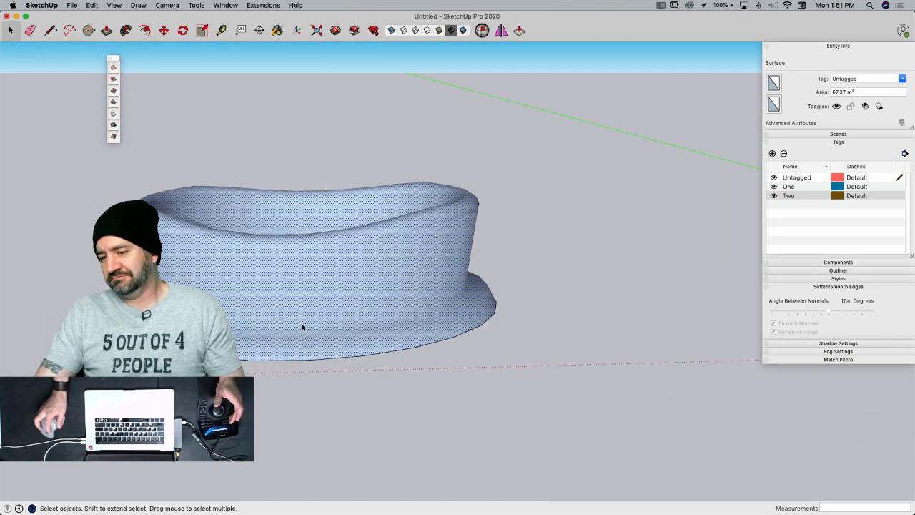
triple_click(450, 279)
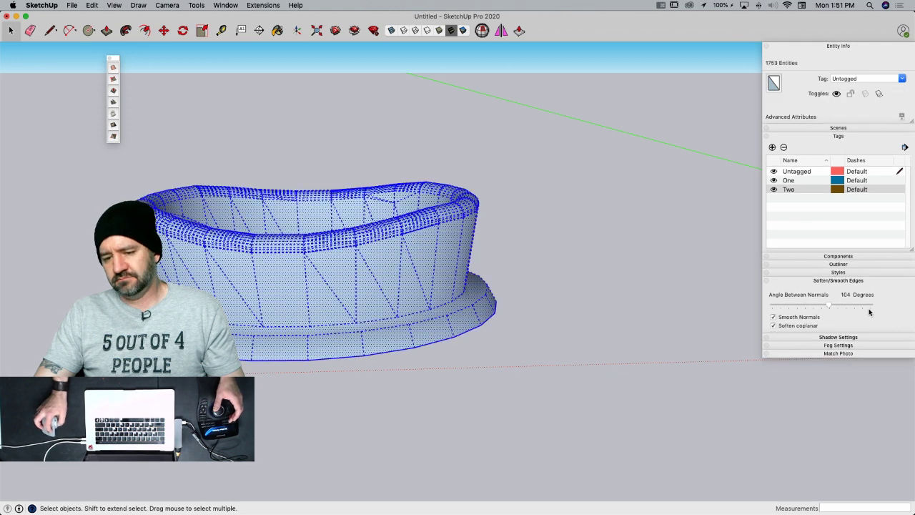
left_click_drag(828, 305, 805, 306)
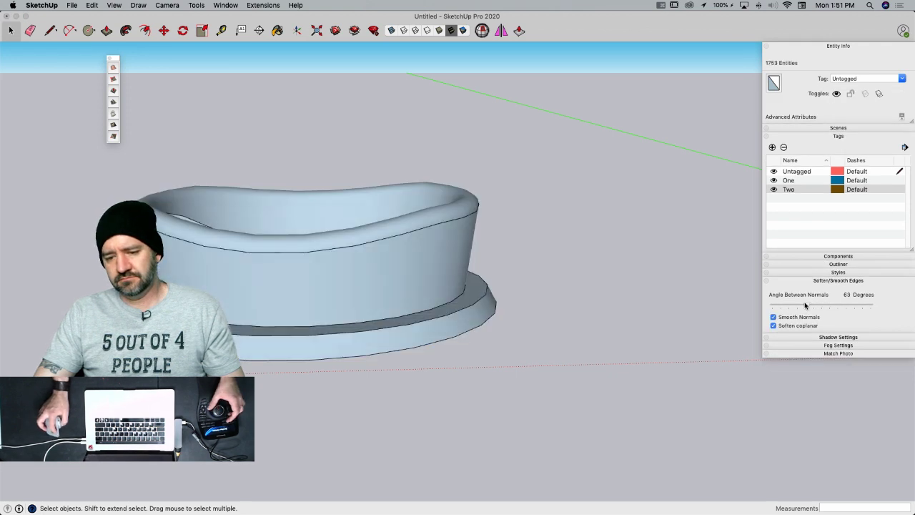
left_click(510, 314)
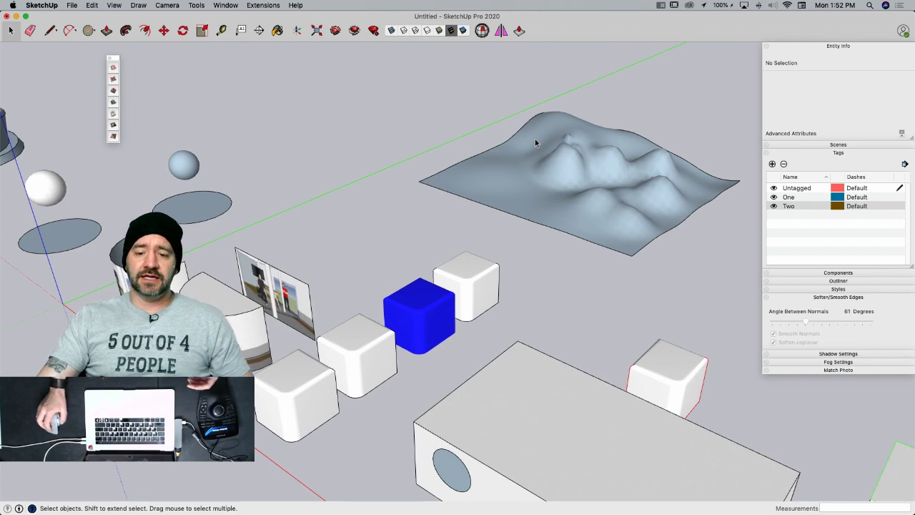
- Select the Sandbox terrain group and examine its hills from above and from the underside
left_click(542, 185)
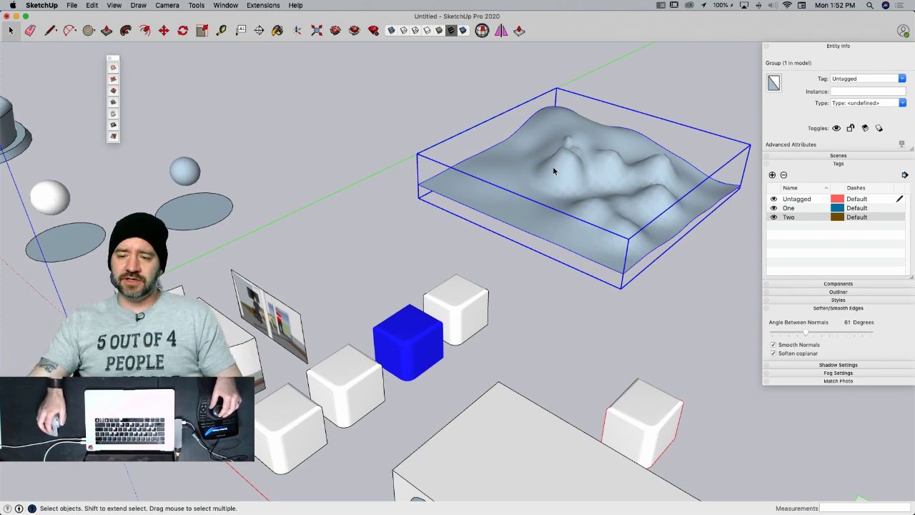
scroll(553, 166, "up", 5)
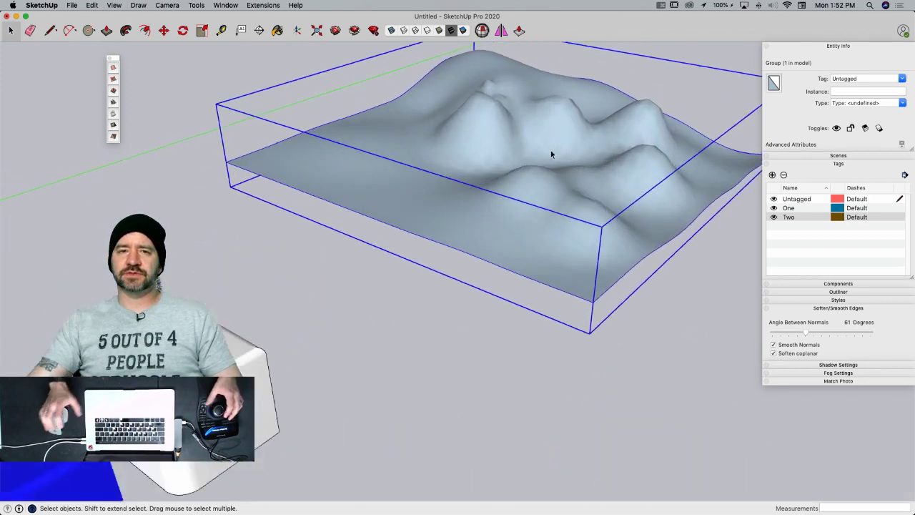
scroll(530, 155, "up", 3)
scroll(529, 153, "down", 1)
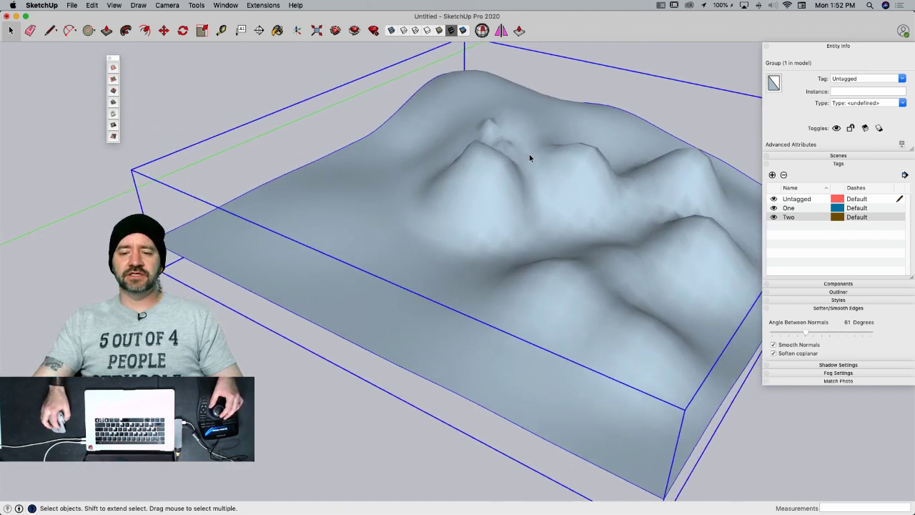
scroll(529, 154, "down", 2)
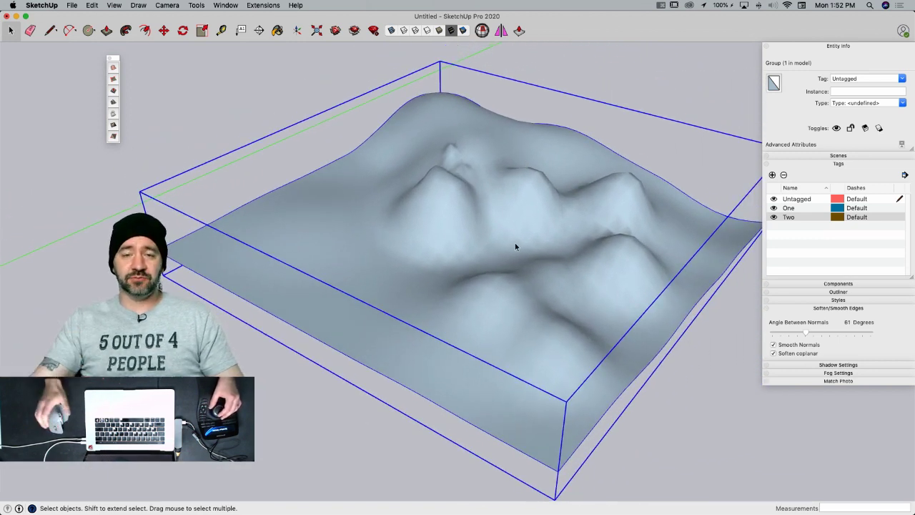
scroll(515, 246, "down", 1)
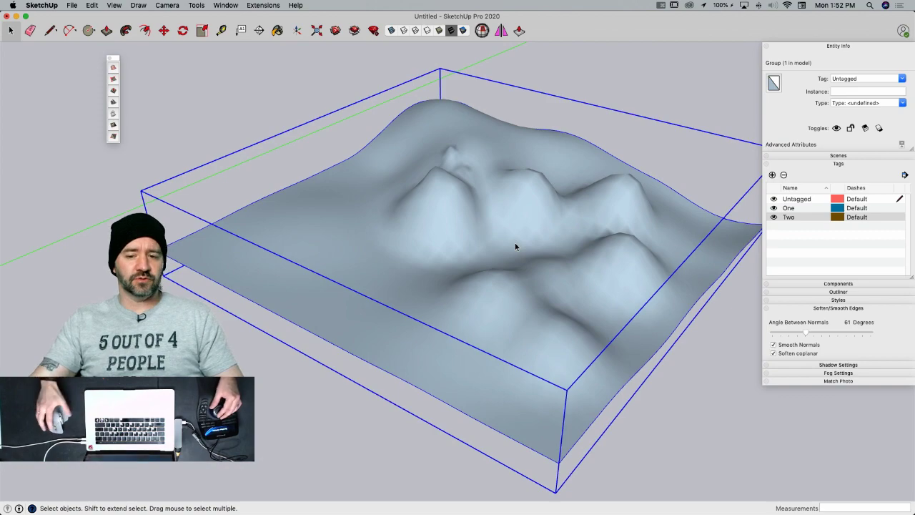
middle_click_drag(515, 247, 515, 247)
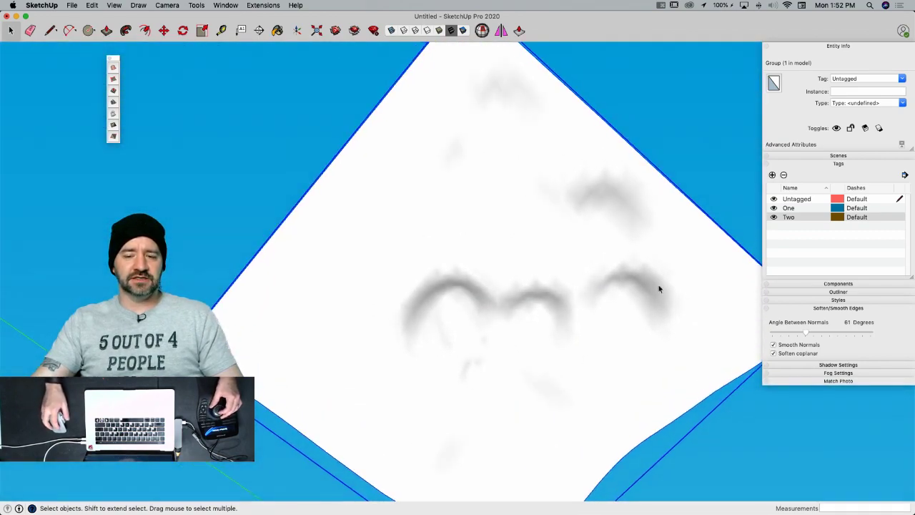
middle_click_drag(659, 285, 406, 232)
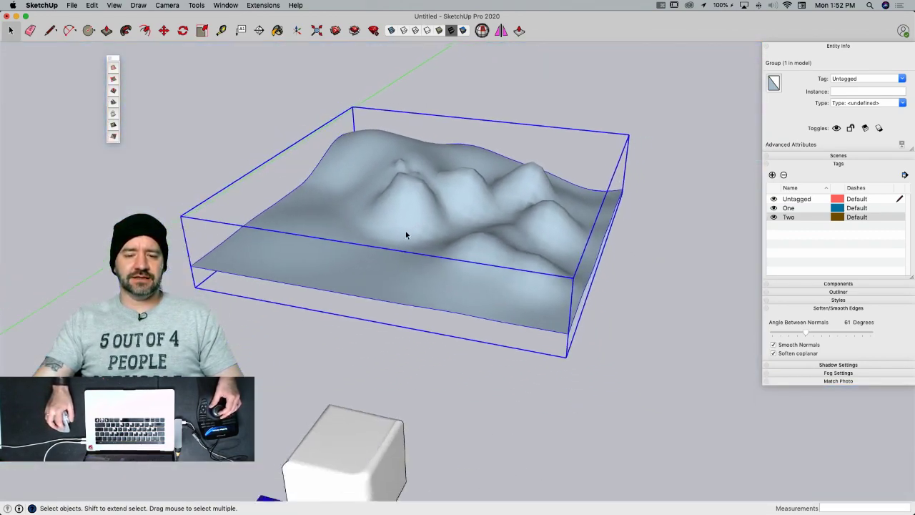
- Make the blue-grey sphere's complete geometry a group and check it with Solid Inspector²
left_click(301, 269)
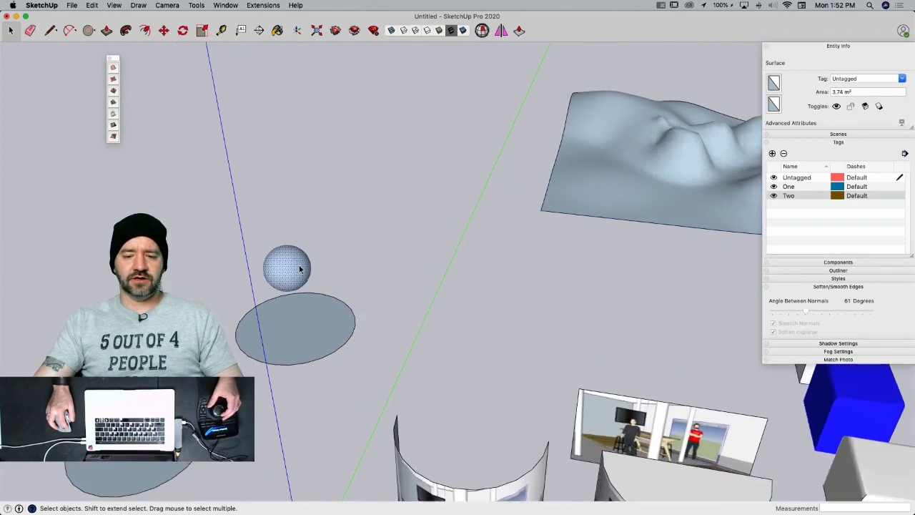
scroll(299, 269, "up", 2)
right_click(278, 253)
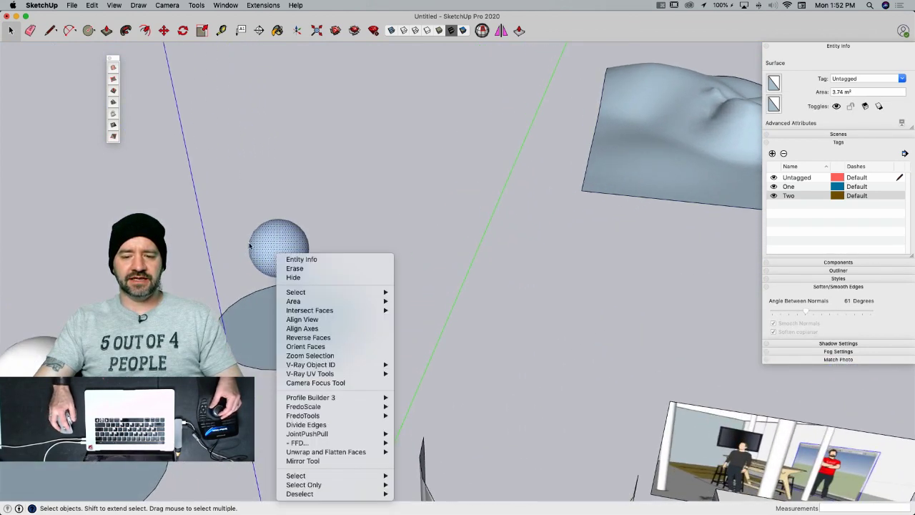
left_click_drag(206, 188, 326, 289)
triple_click(275, 256)
right_click(276, 239)
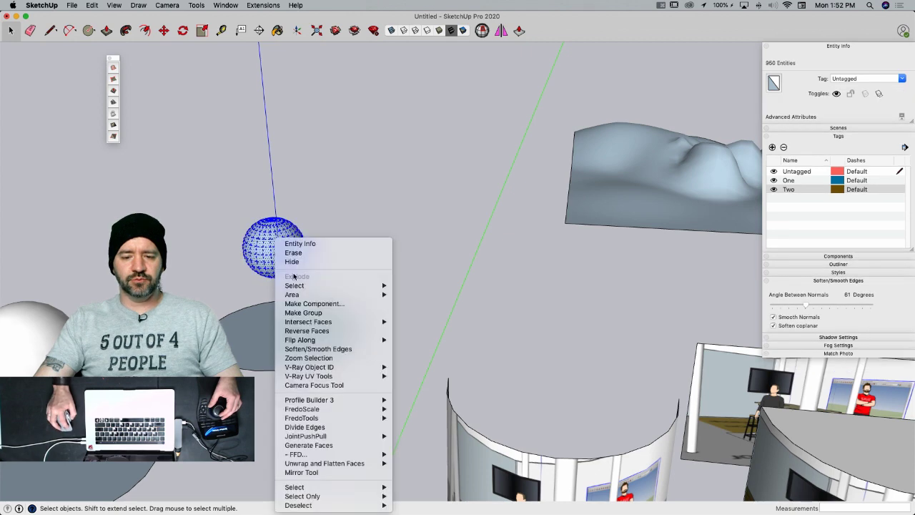
left_click(303, 313)
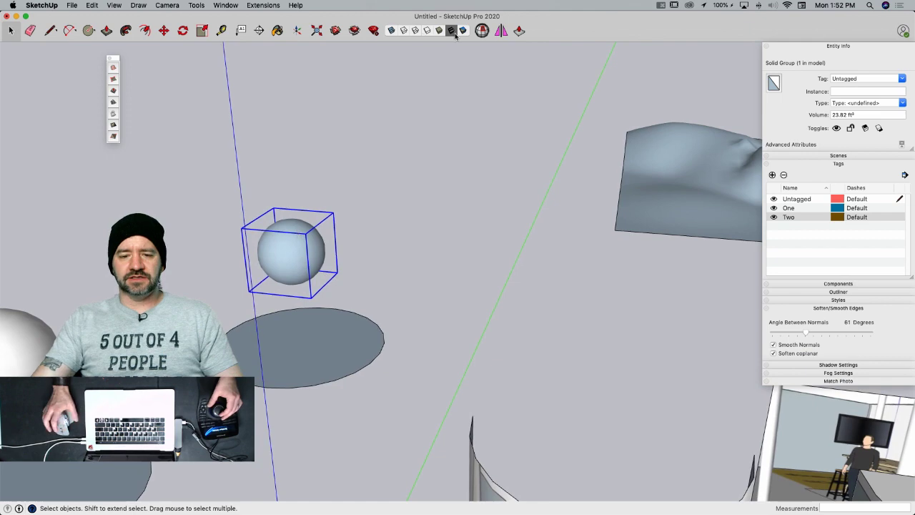
left_click(483, 35)
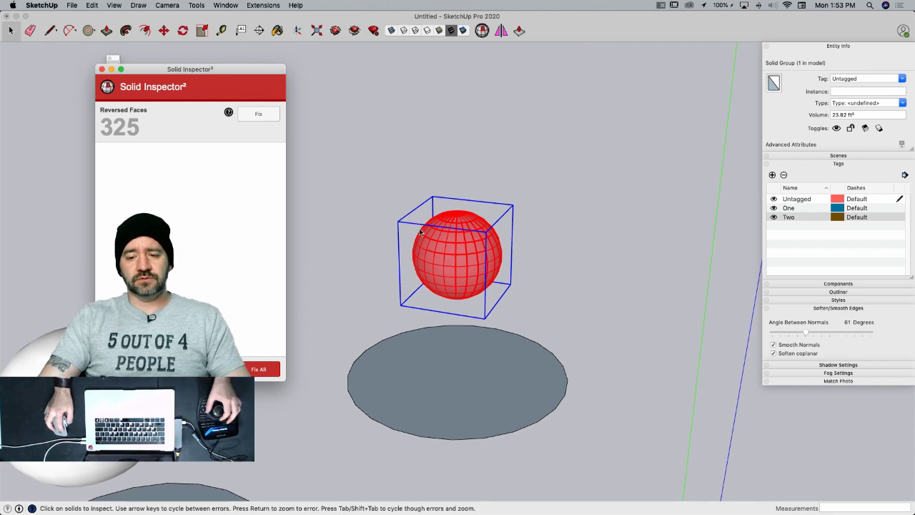
- Clear the blue-grey sphere's selection and close Solid Inspector²
left_click(456, 256)
middle_click_drag(457, 256, 443, 242)
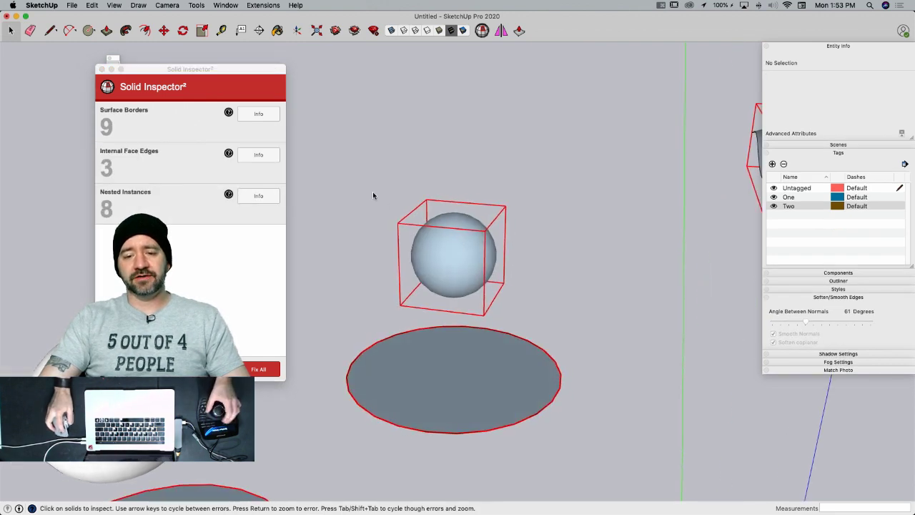
left_click(102, 69)
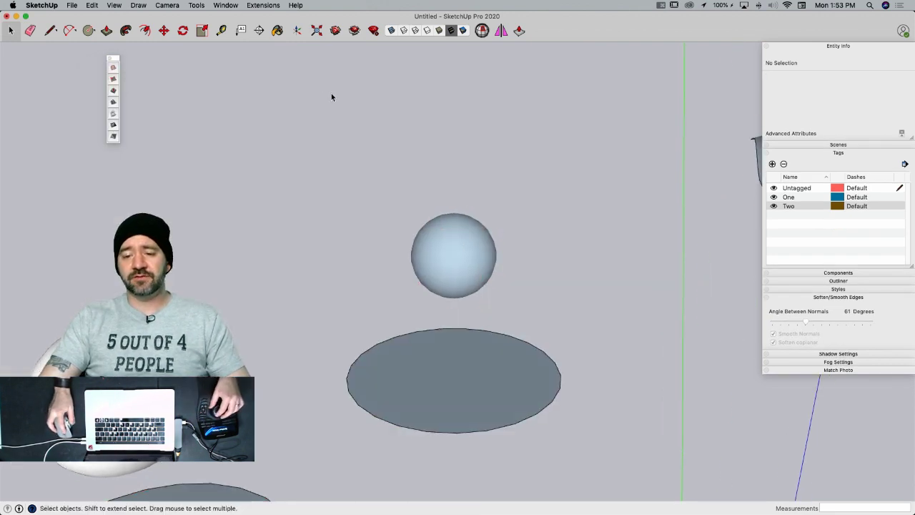
- Select all connected geometry of the Sandbox terrain inside its group, reverse its faces, and leave the group
middle_click_drag(335, 114, 415, 132)
scroll(492, 165, "up", 3)
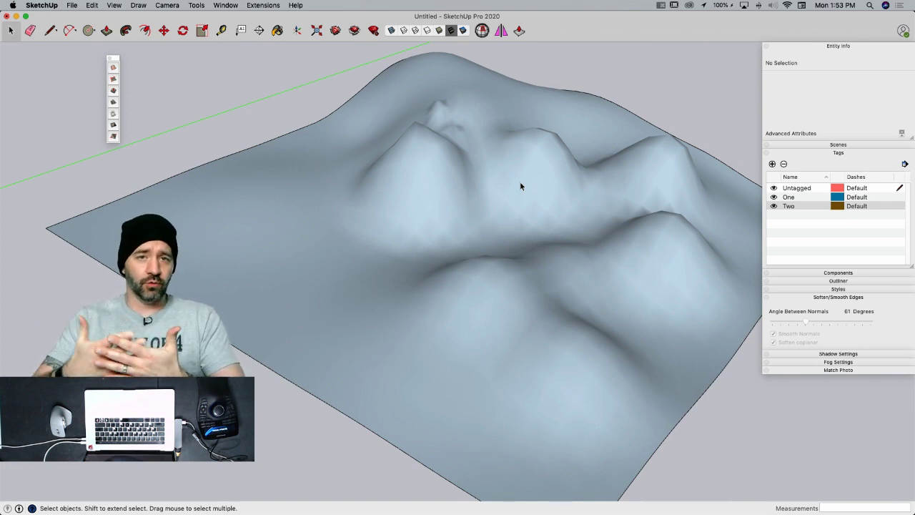
middle_click_drag(322, 461, 498, 306)
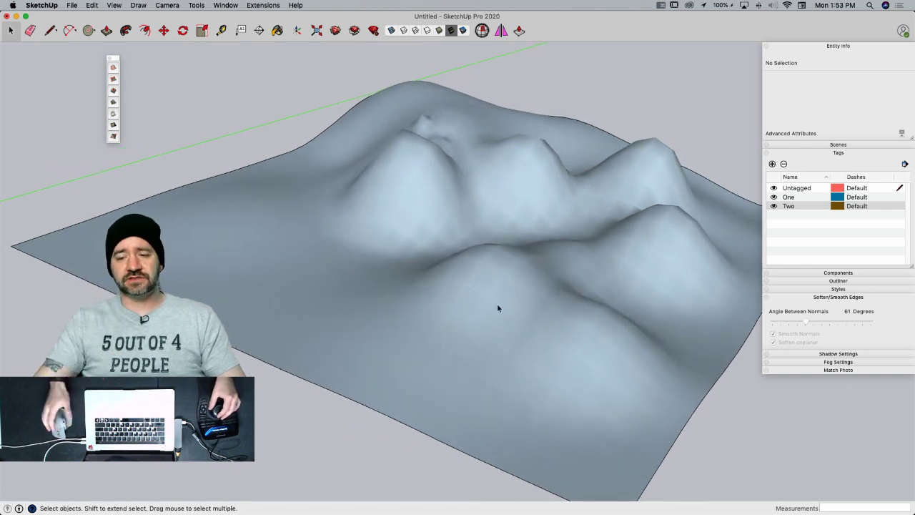
scroll(447, 238, "up", 3)
scroll(568, 227, "up", 3)
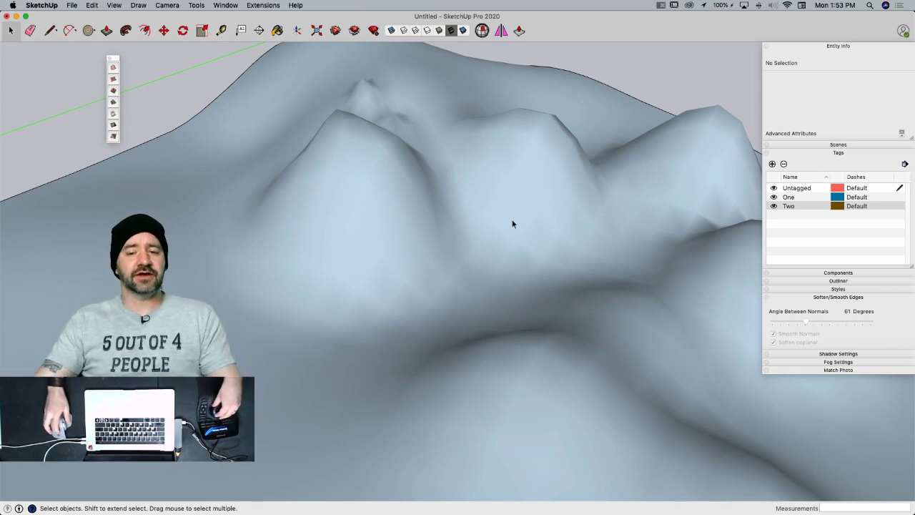
scroll(512, 221, "down", 4)
middle_click_drag(502, 212, 425, 254)
triple_click(425, 253)
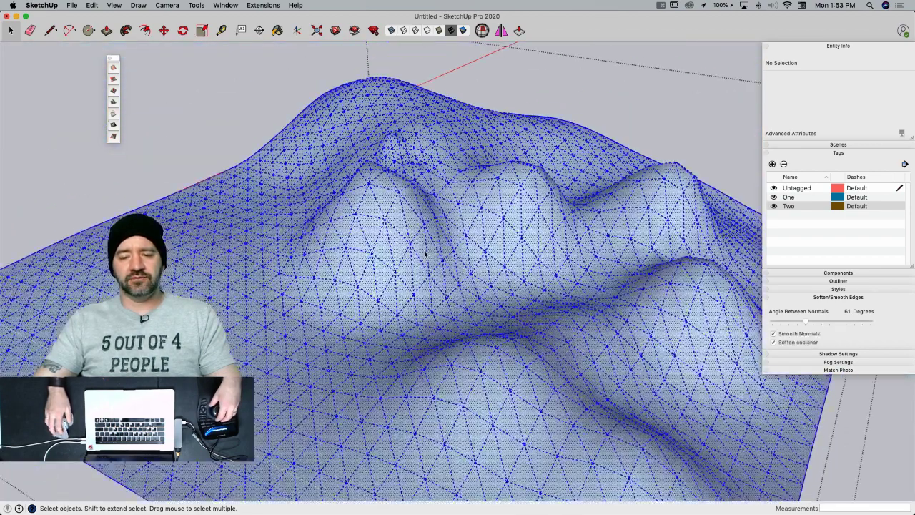
right_click(425, 253)
left_click(475, 306)
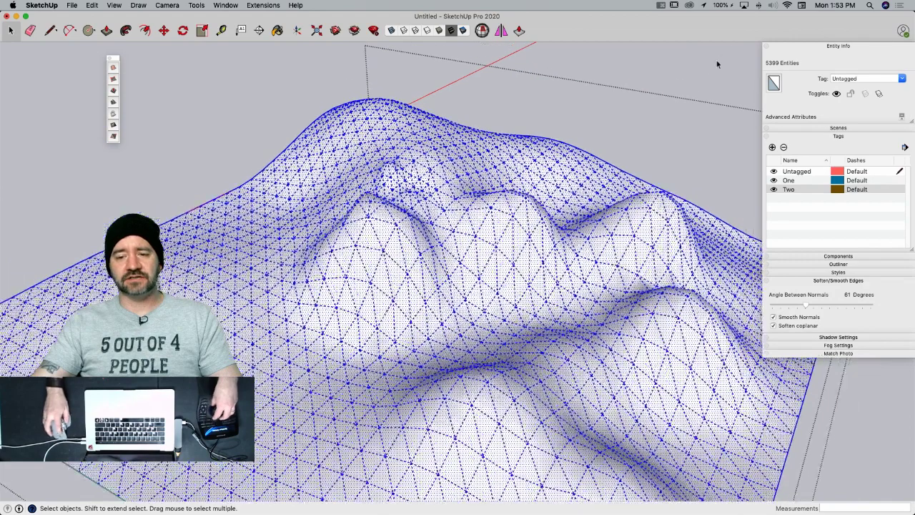
left_click(717, 61)
- Try extruding the flat circle beneath the white sphere by about 17.7", examine it from underneath, and undo the extrusion
scroll(468, 233, "down", 10)
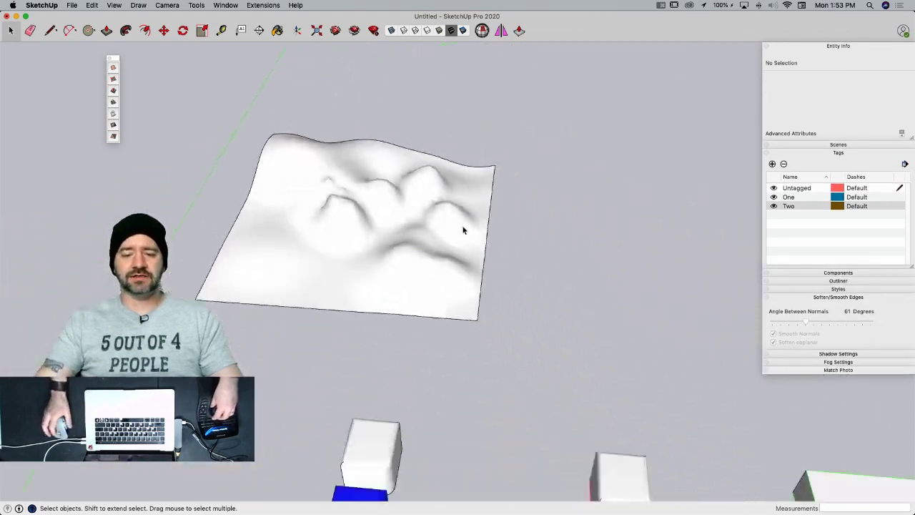
scroll(468, 278, "up", 5)
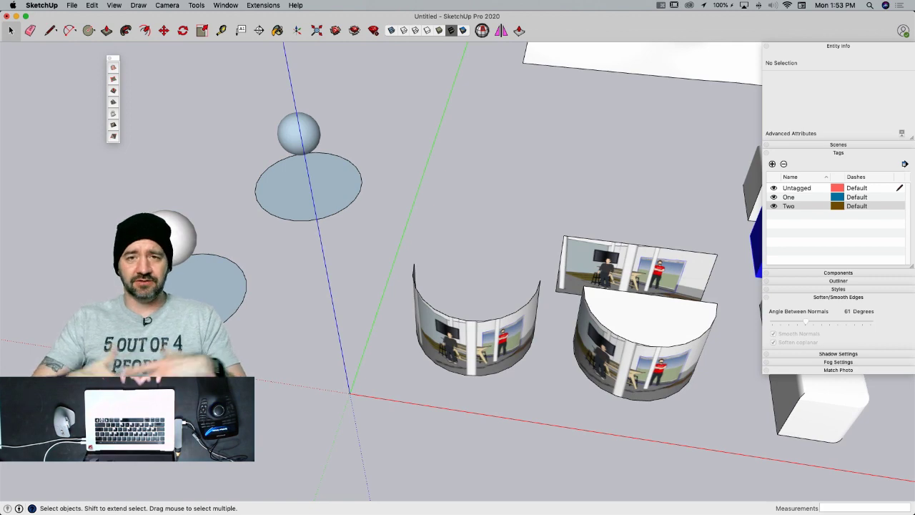
scroll(244, 252, "up", 6)
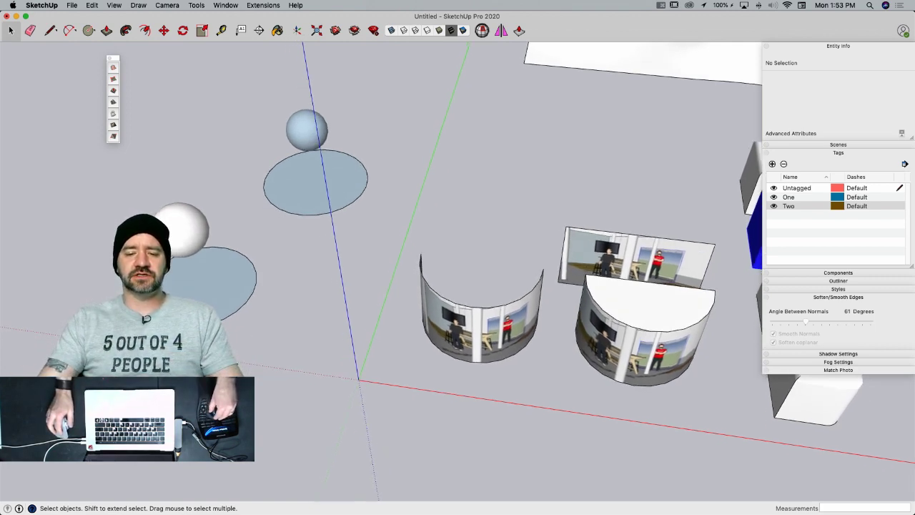
scroll(353, 306, "up", 2)
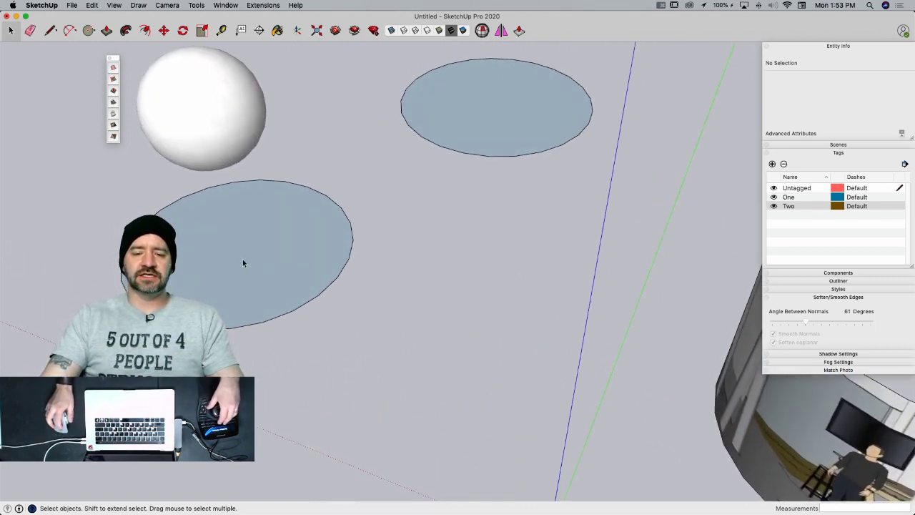
key("p")
left_click(269, 269)
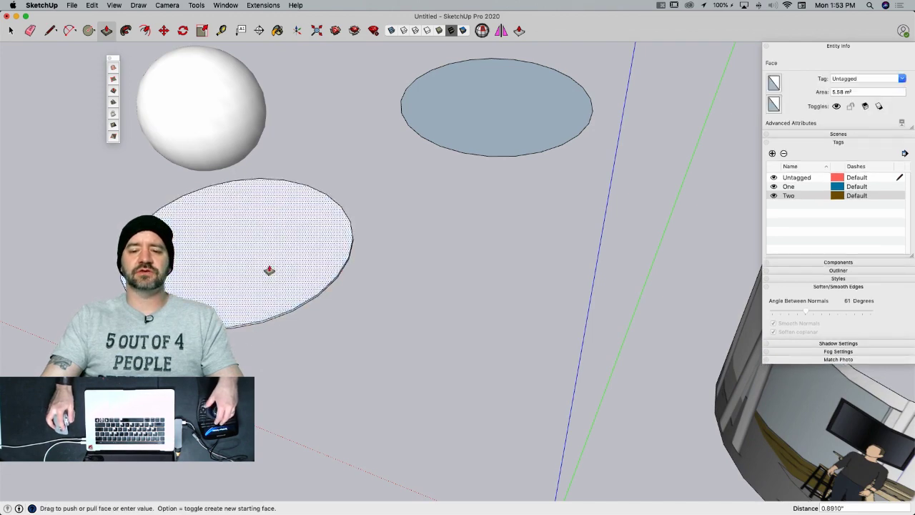
left_click(259, 244)
middle_click_drag(260, 250, 225, 296)
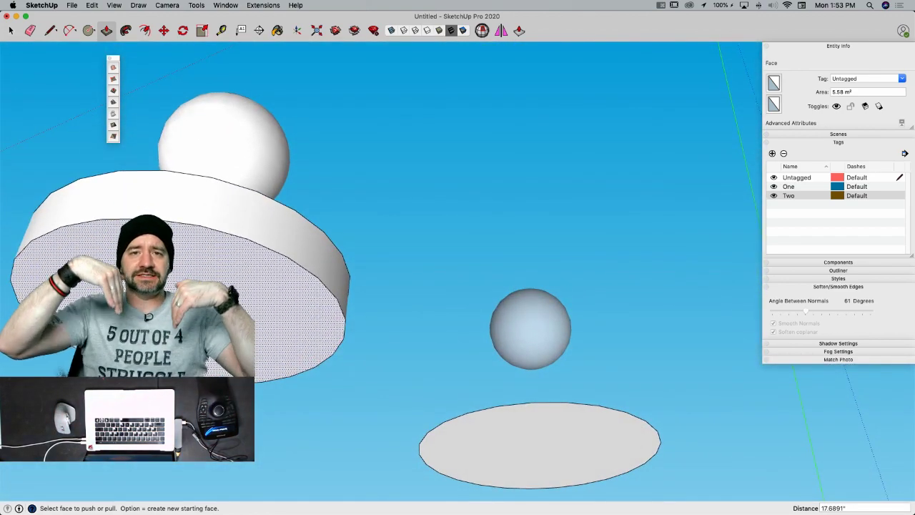
mouse_move(225, 295)
middle_mouse_down()
mouse_move(179, 257)
mouse_move(239, 319)
mouse_move(215, 300)
mouse_move(230, 290)
mouse_move(212, 253)
middle_mouse_up()
key("e")
key("space")
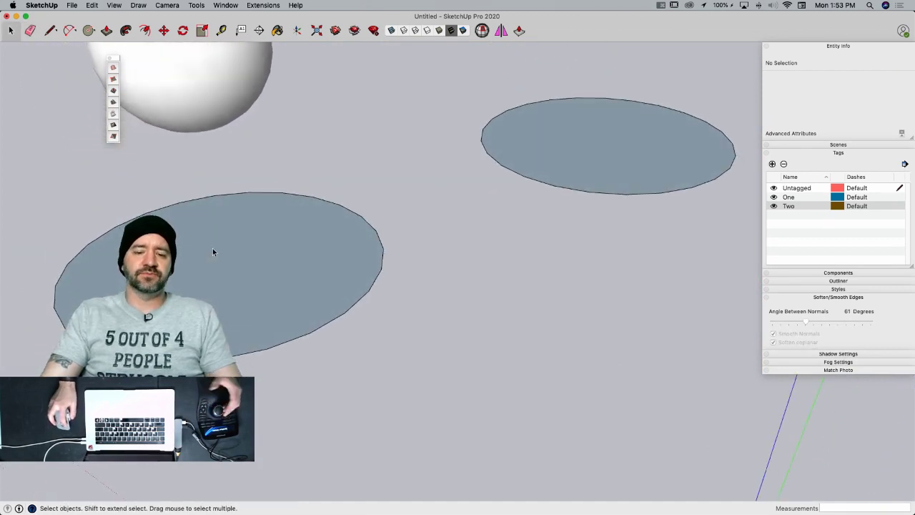
- Extrude the flat circle beneath the white sphere upward about 32.8" with Push/Pull
key("p")
left_click(212, 274)
left_click(193, 185)
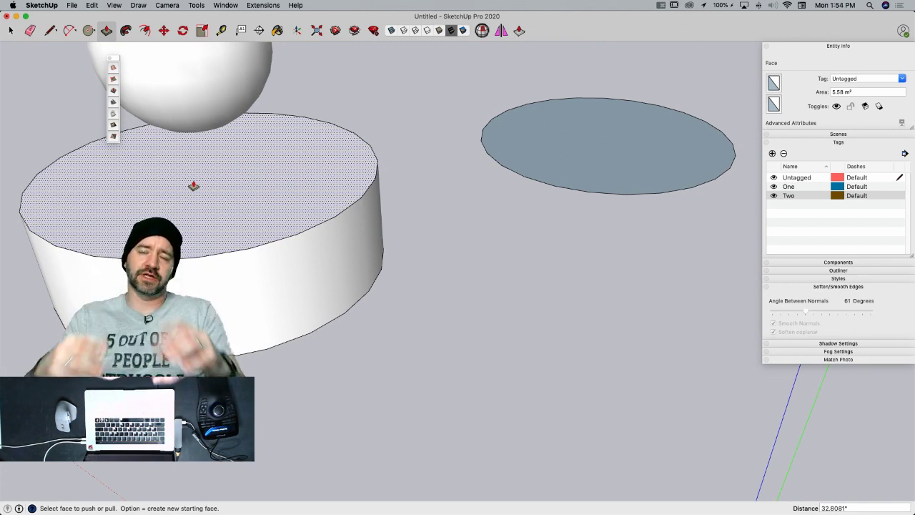
scroll(239, 206, "down", 10)
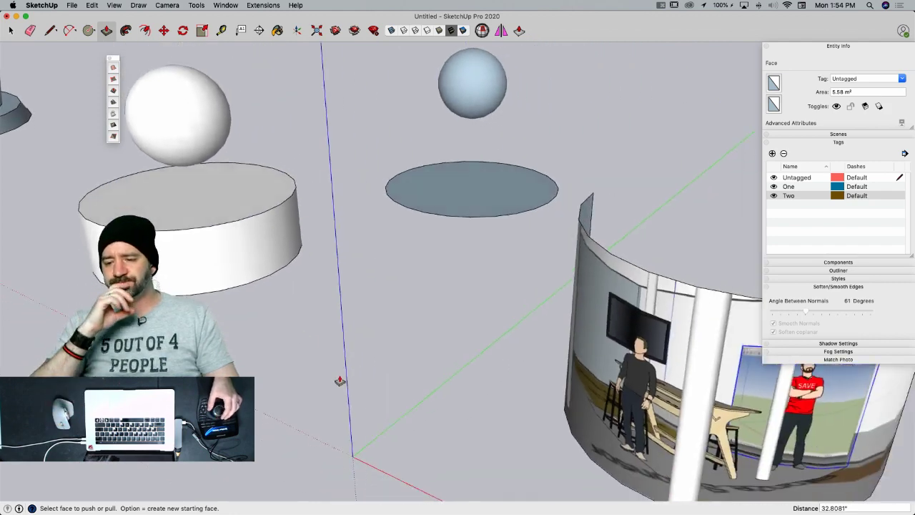
scroll(339, 381, "down", 5)
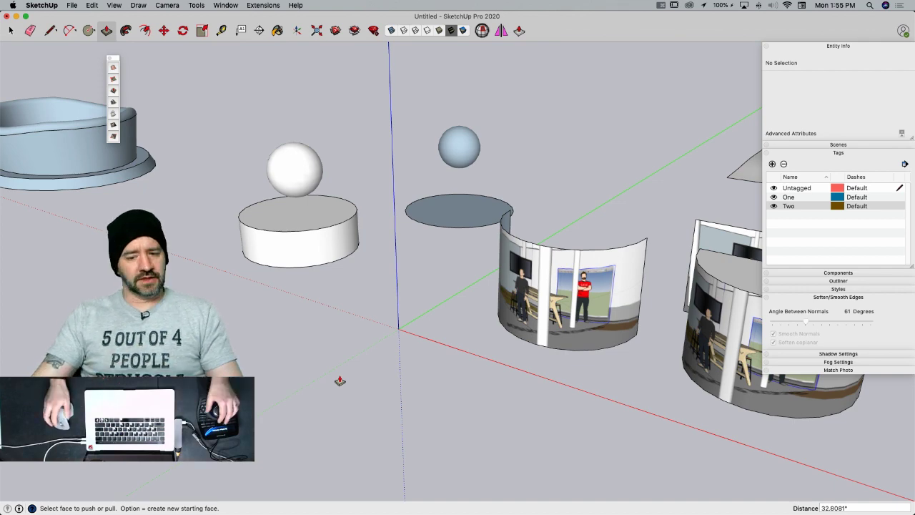
- Draw two separate, non-parallel lines in the empty area beyond the boxes, near the Sandbox terrain
middle_click_drag(361, 350, 307, 321)
key("l")
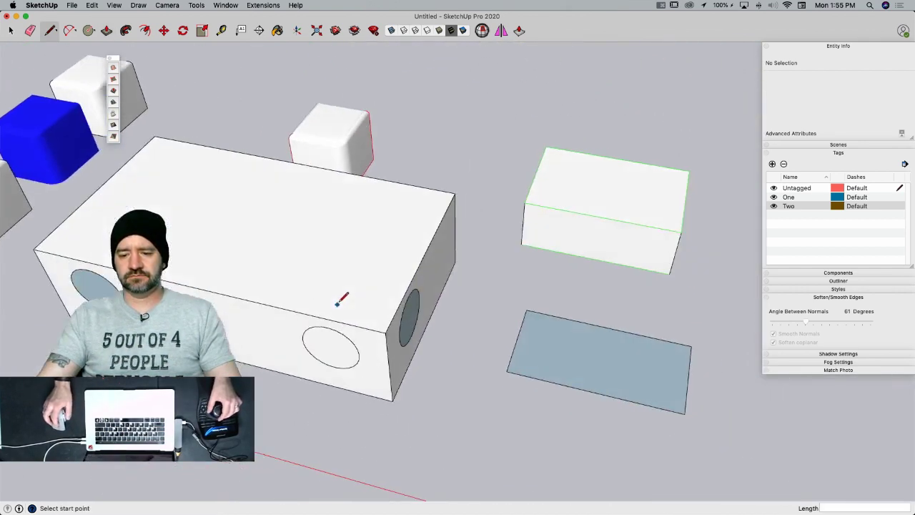
left_click(249, 291)
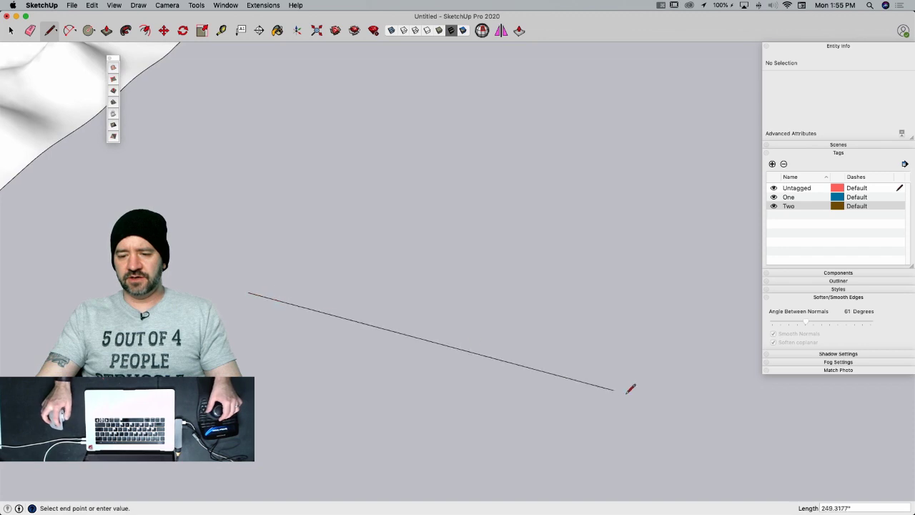
left_click(700, 226)
key("Escape")
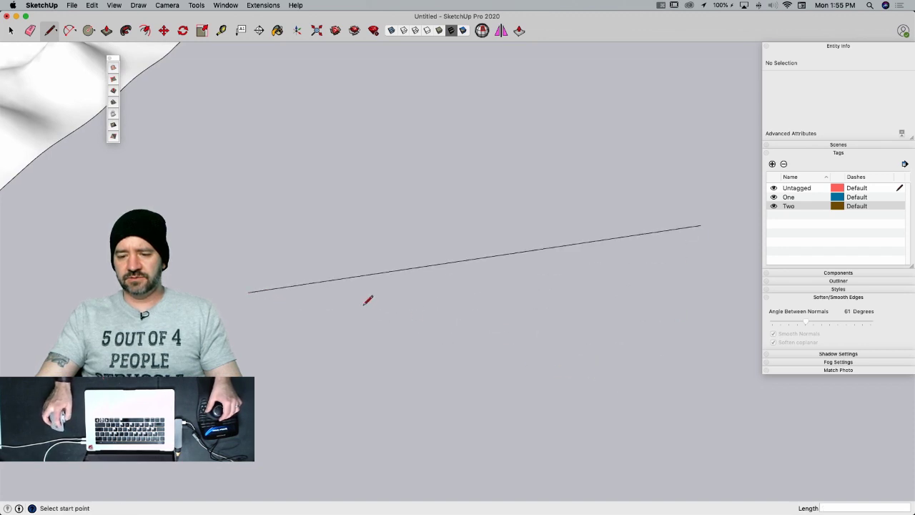
left_click(363, 310)
left_click(613, 395)
key("space")
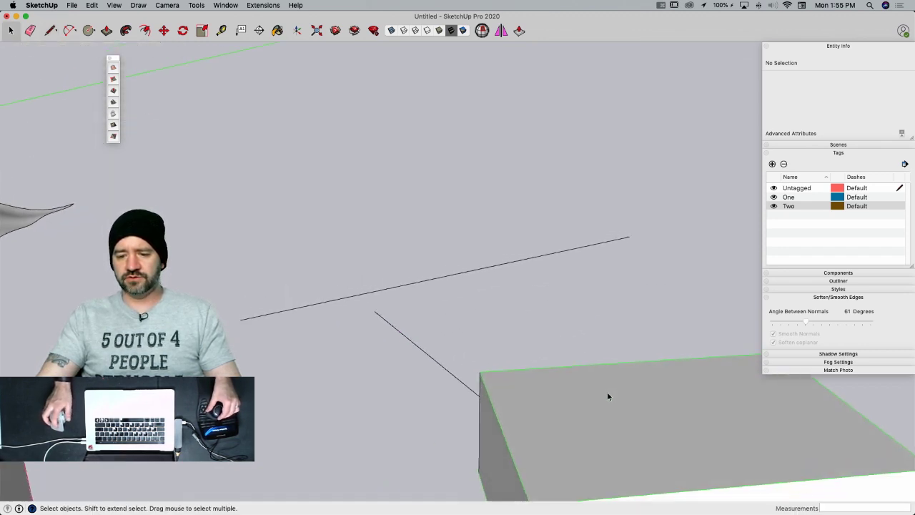
- Try drawing a line between the two loose edges, locked parallel to the nearer edge
key("l")
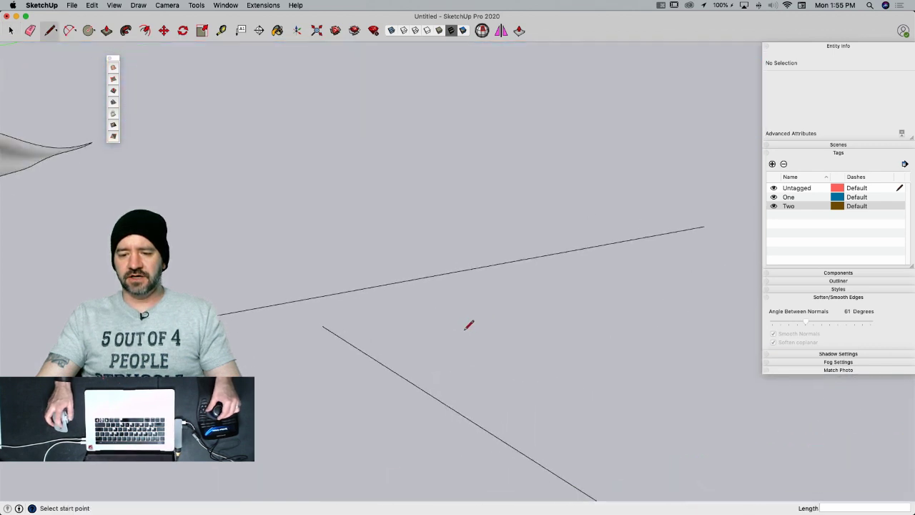
left_click(475, 283)
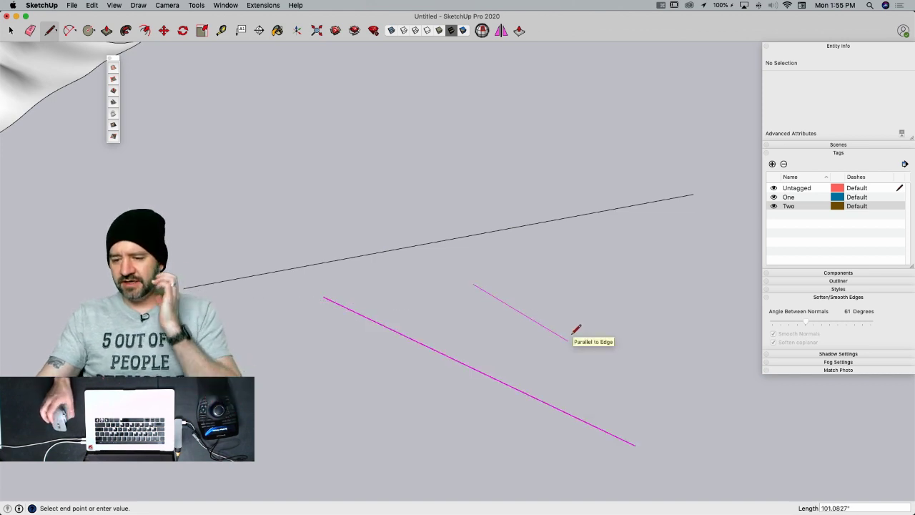
key("shift")
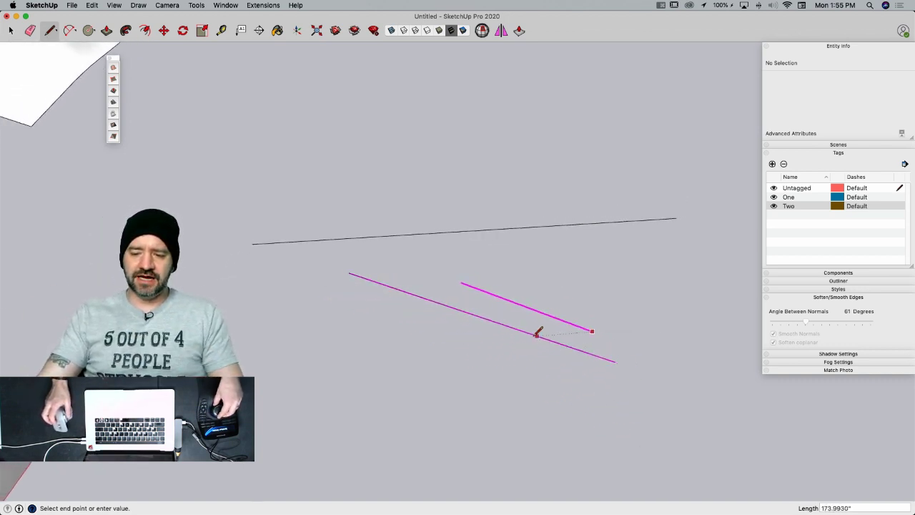
middle_click_drag(538, 333, 591, 361)
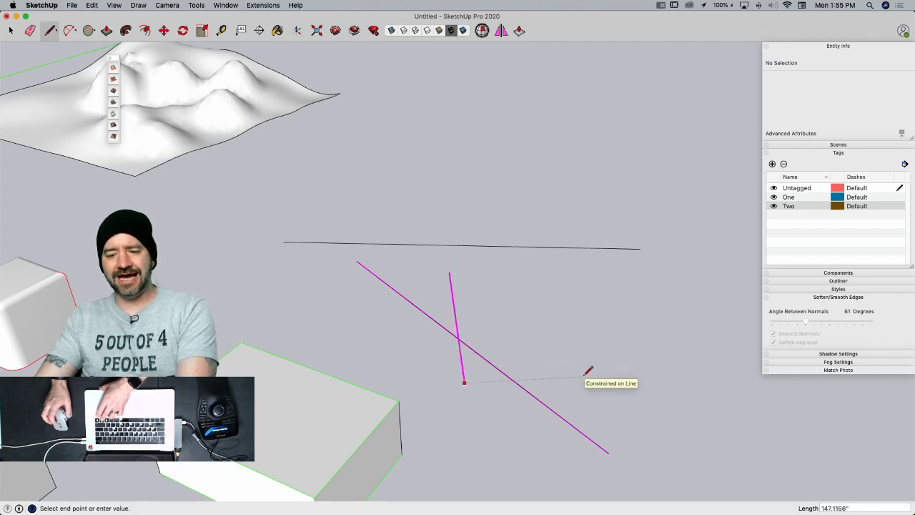
key("space")
- Try drawing a line beyond the farther loose edge, constrained parallel to that edge
key("l")
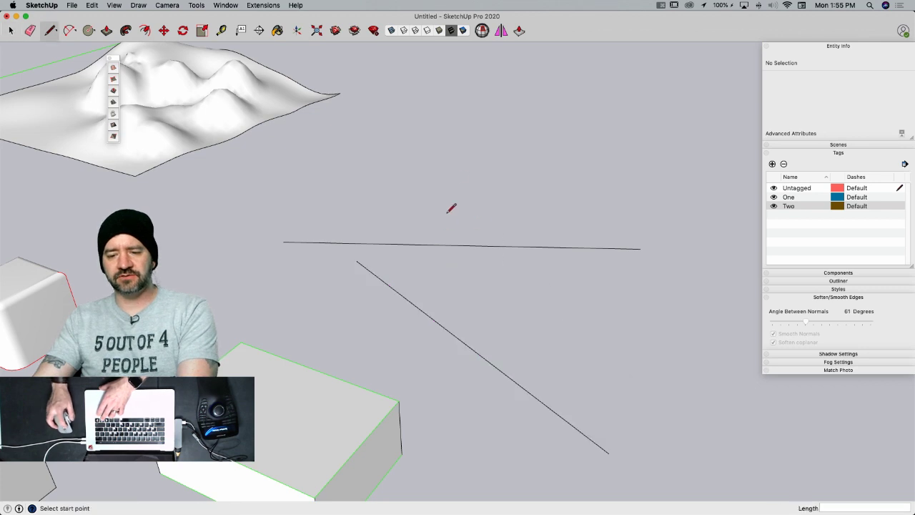
left_click(418, 202)
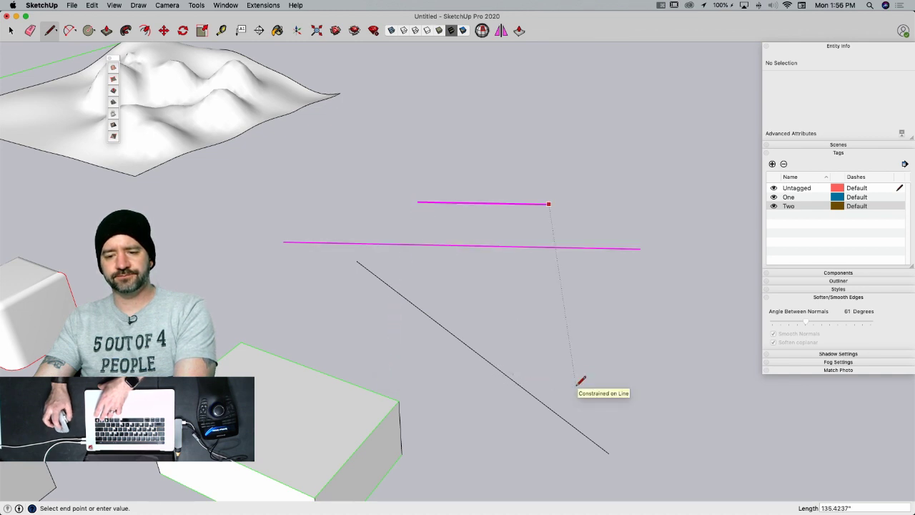
key("space")
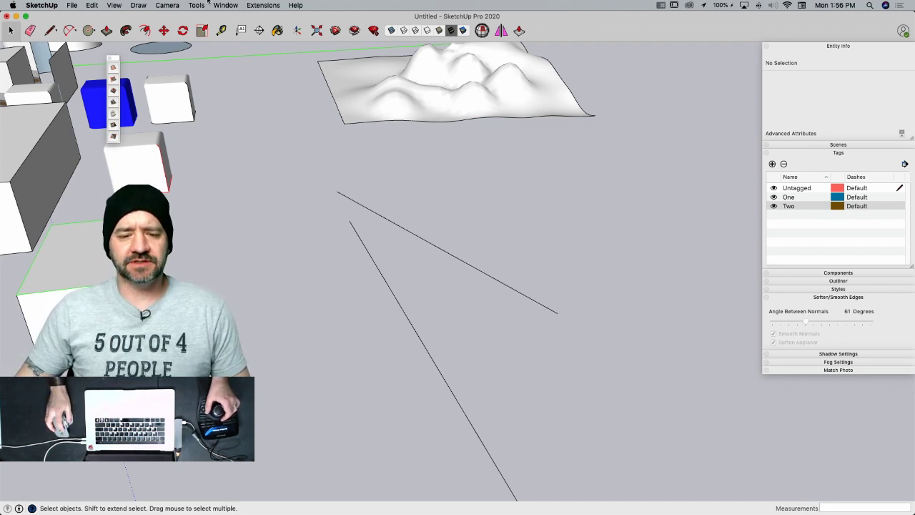
- Close the floating Sandbox tool palette and erase the two loose lines
left_click(110, 58)
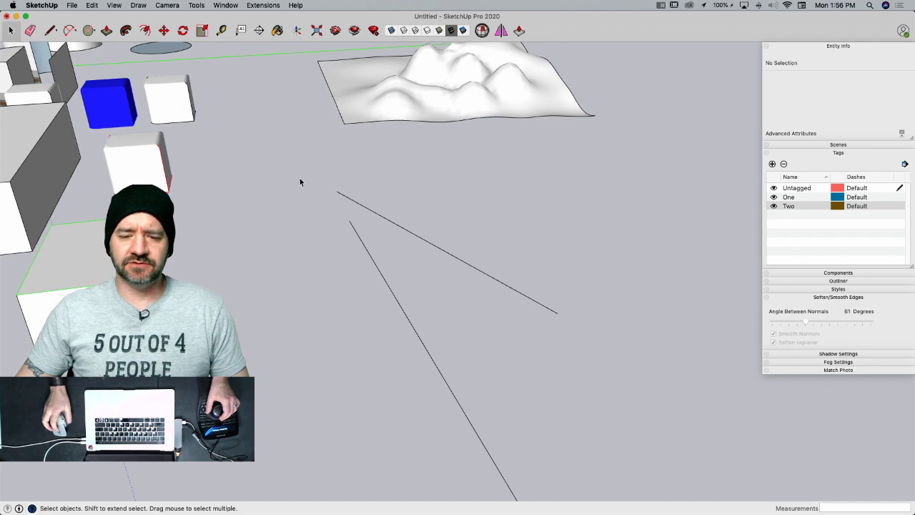
scroll(301, 182, "down", 10)
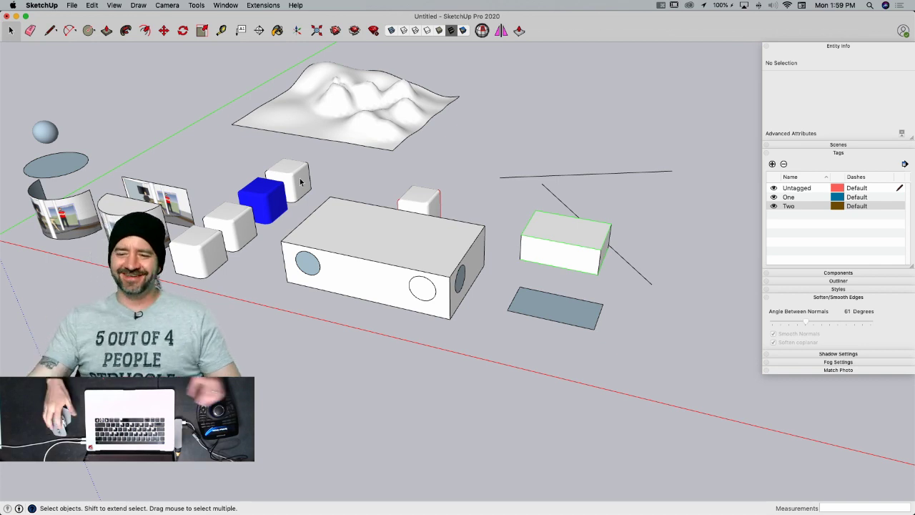
key("e")
mouse_move(557, 191)
left_mouse_down()
mouse_move(562, 172)
mouse_move(570, 174)
left_mouse_up()
key("space")
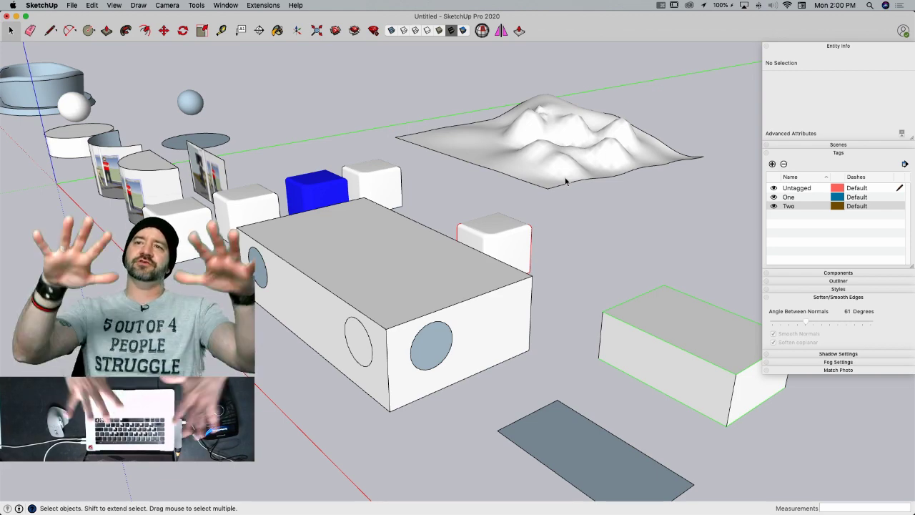
- Draw a rectangle about 218.3" by 118.7" in the empty area between the terrain and the green-edged box
scroll(565, 182, "down", 1)
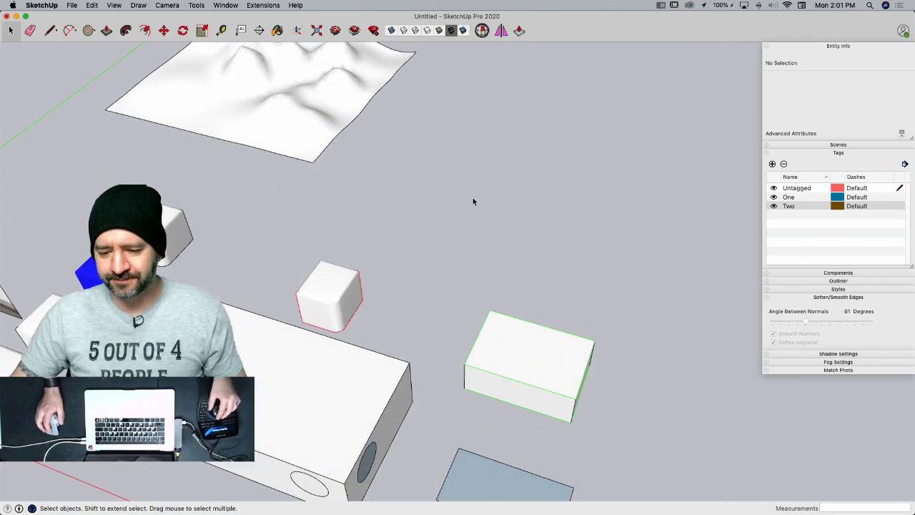
scroll(475, 204, "up", 5)
scroll(466, 239, "up", 3)
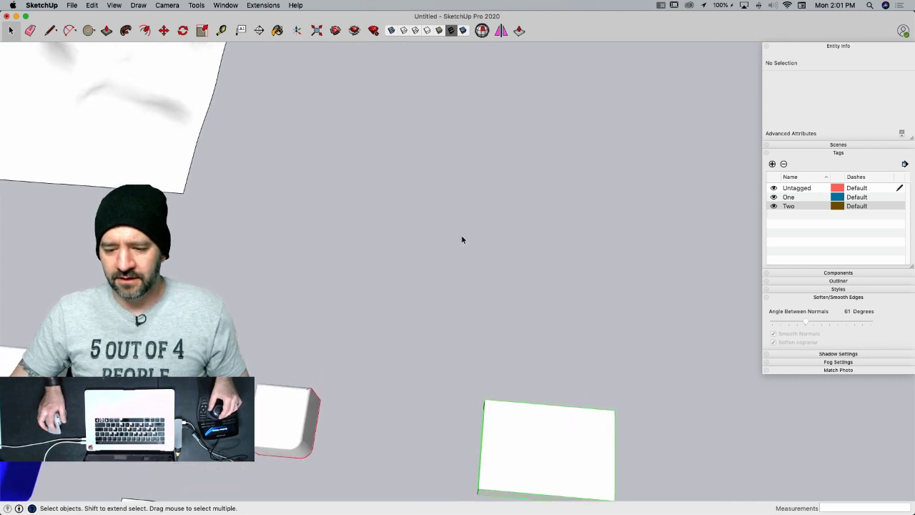
key("r")
left_click(350, 204)
left_click(565, 333)
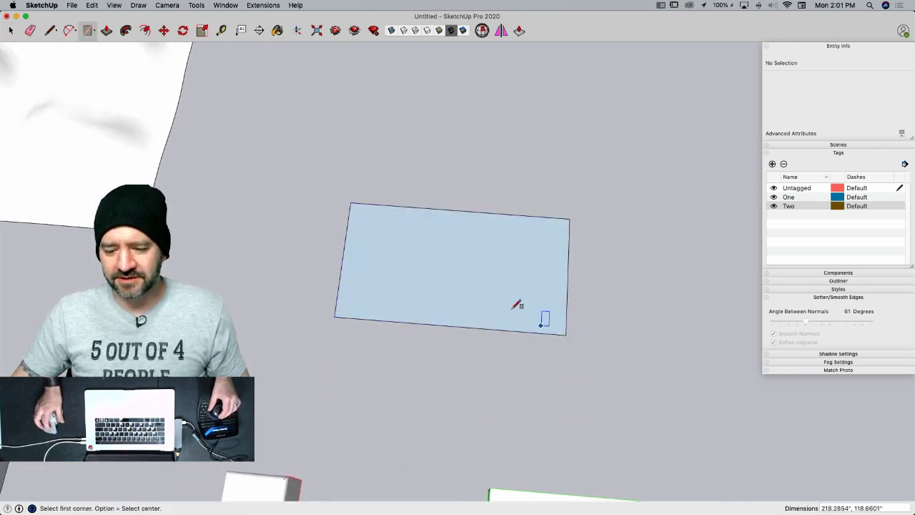
scroll(431, 311, "up", 3)
key("space")
key("c")
scroll(298, 313, "up", 3)
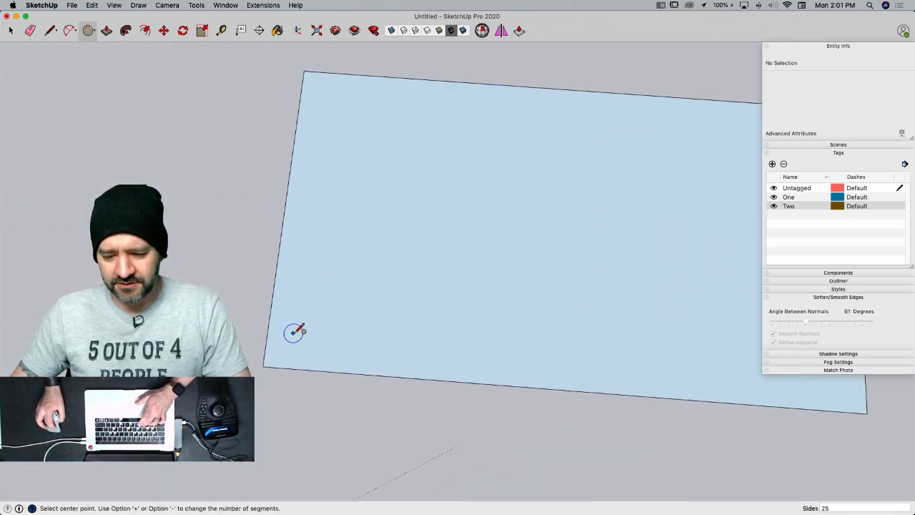
left_click(300, 338)
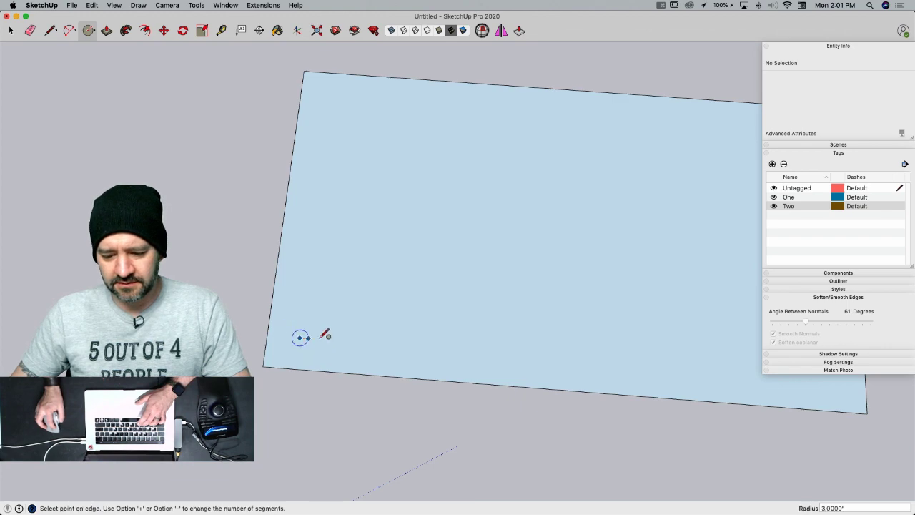
key("space")
- Copy the rectangle's face about 221" away, into the empty area behind the original
left_click(322, 346)
scroll(321, 346, "down", 6)
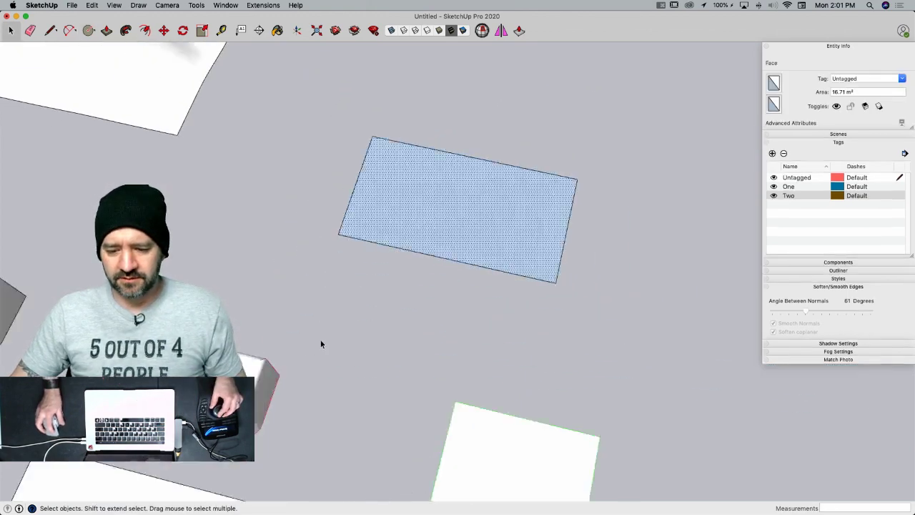
key("m")
left_click(370, 353)
key("alt")
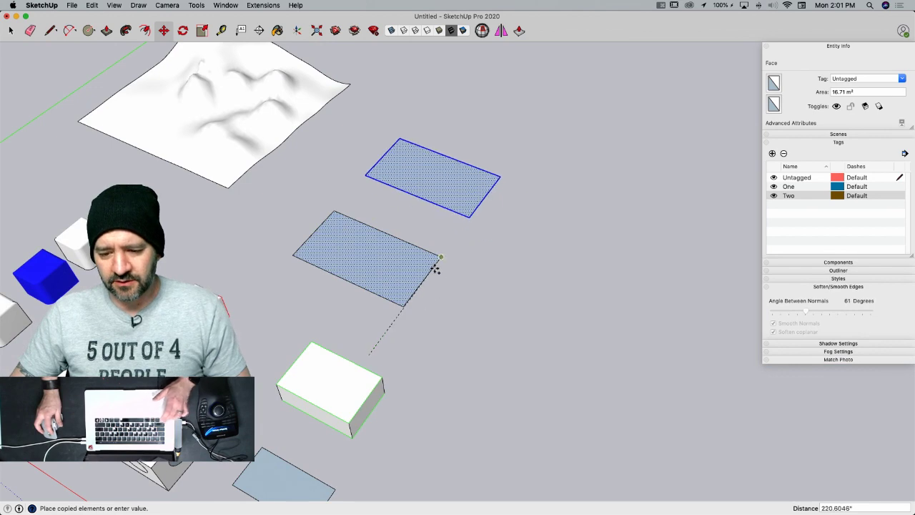
left_click(434, 265)
- Push/Pull the copied rectangle upward into a thin slab
scroll(465, 196, "up", 4)
key("p")
scroll(386, 250, "up", 3)
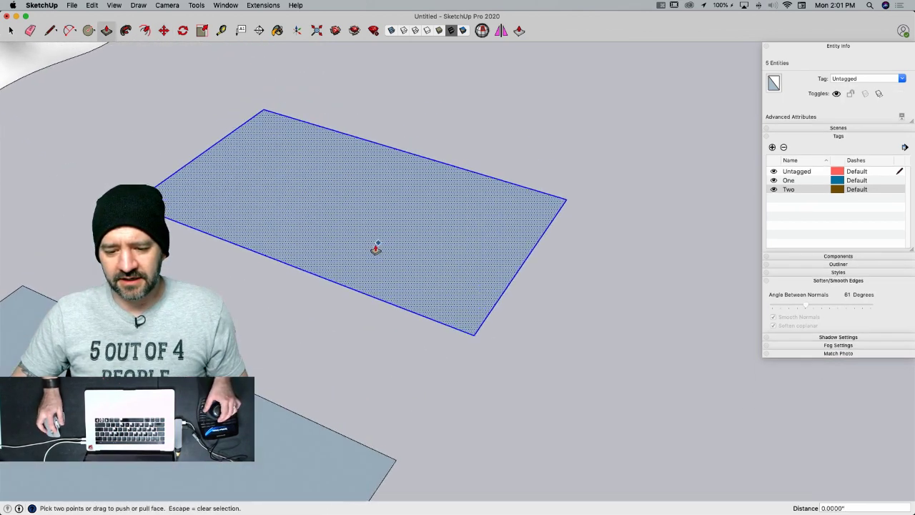
left_click(376, 250)
left_click(367, 231)
- Draw a circle with a 3" radius on the slab's top face, near its front corner
key("space")
scroll(246, 301, "up", 4)
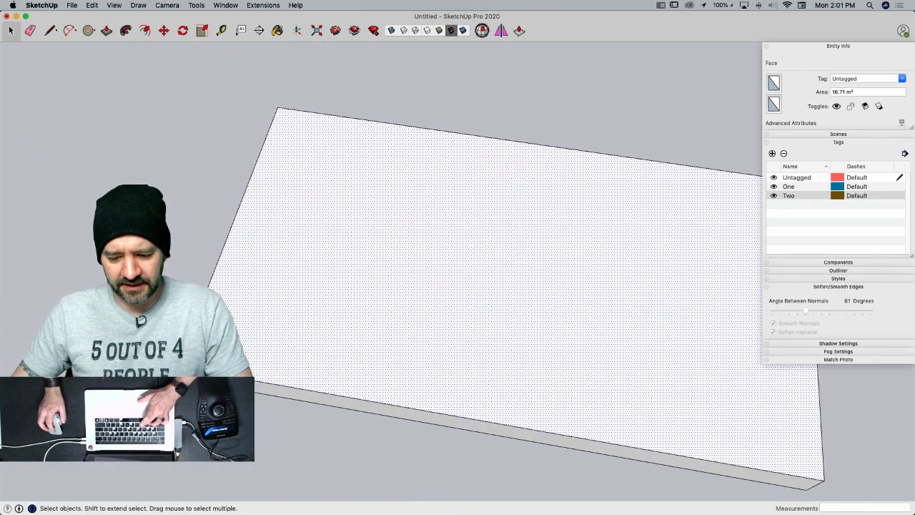
scroll(246, 300, "up", 2)
key("c")
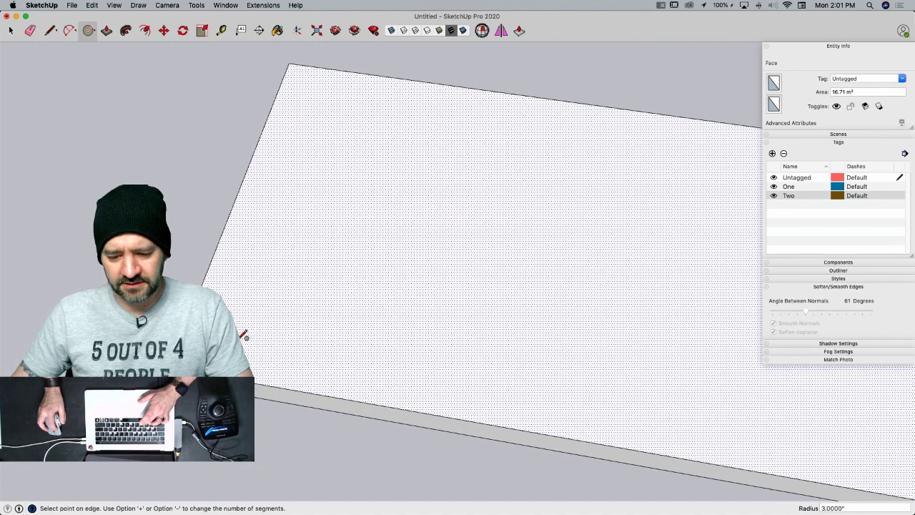
left_click(240, 338)
- Push the circle down into the slab with Push/Pull to make a round hole
key("p")
key("Escape")
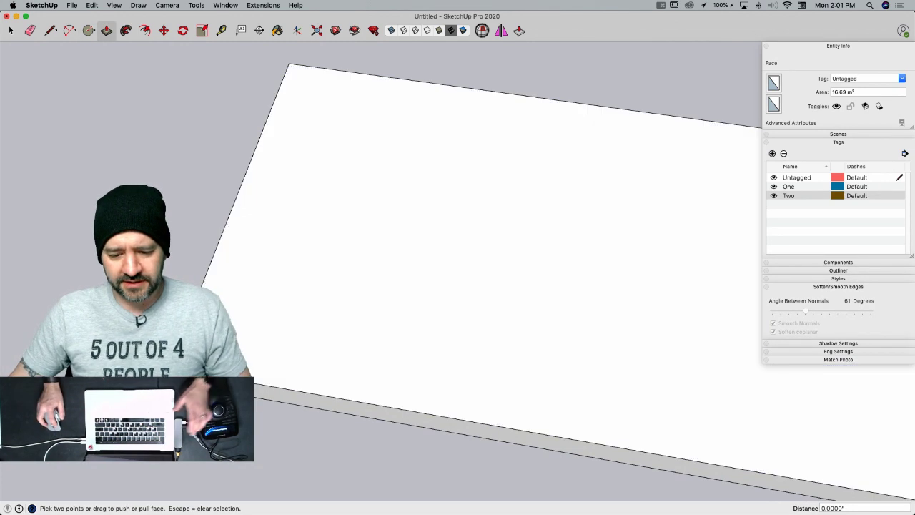
left_click(235, 337)
left_click(234, 341)
key("space")
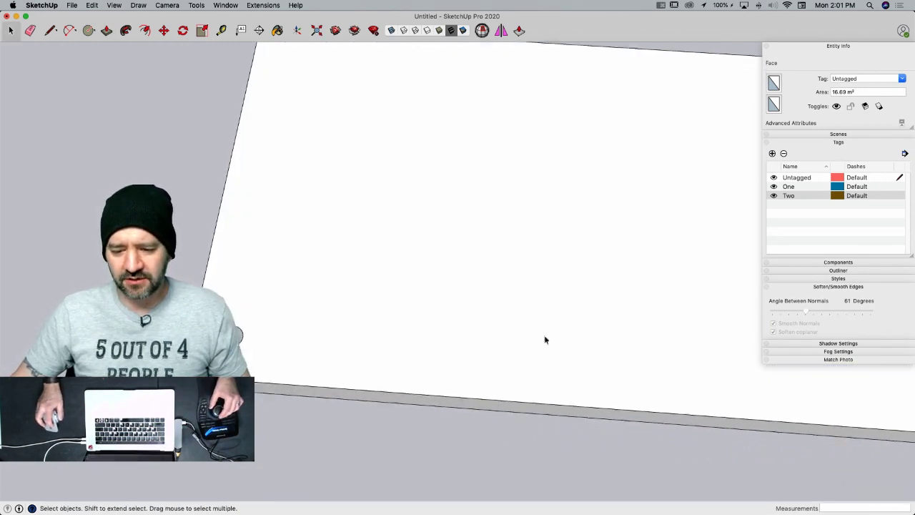
- Copy the whole hole about 14.3" along the red axis and multiply the copy with a 12x array
middle_click_drag(545, 339, 335, 313)
left_click_drag(336, 312, 388, 365)
scroll(382, 369, "down", 5)
key("m")
left_click(303, 342)
key("alt")
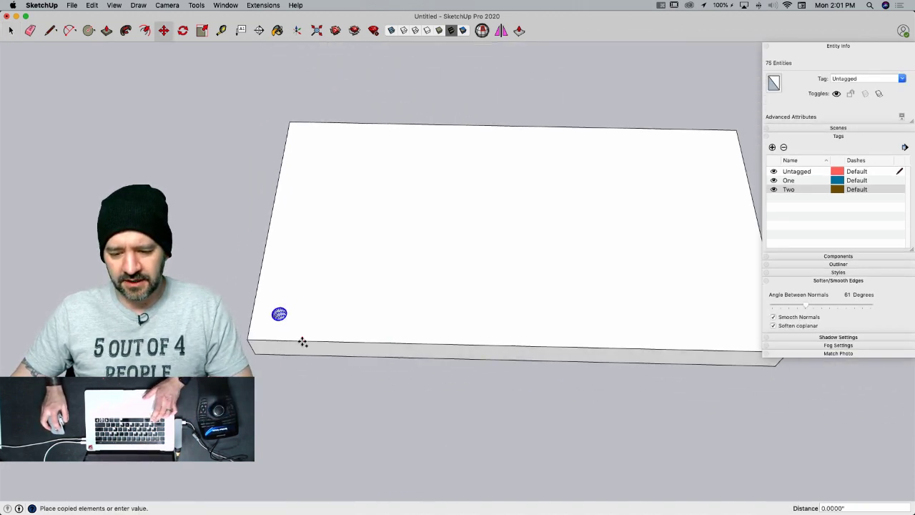
key("Escape")
left_click(314, 330)
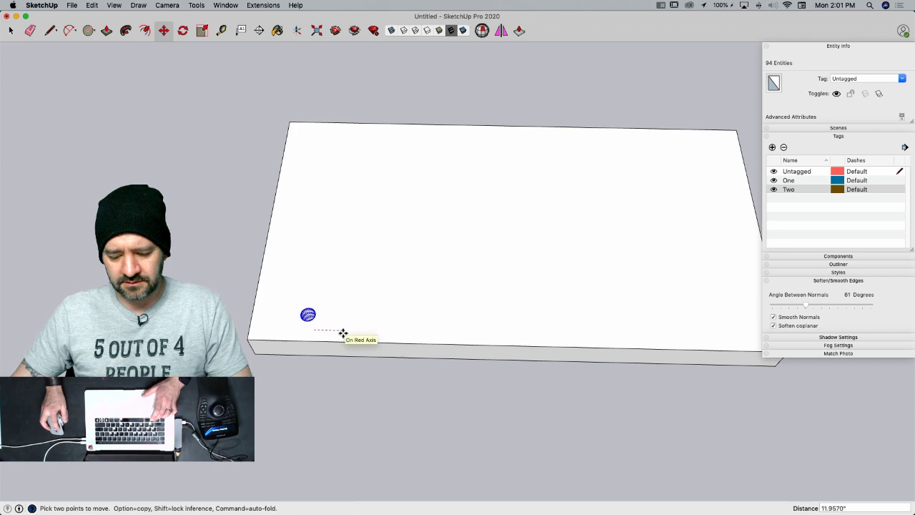
key("alt")
left_click(349, 334)
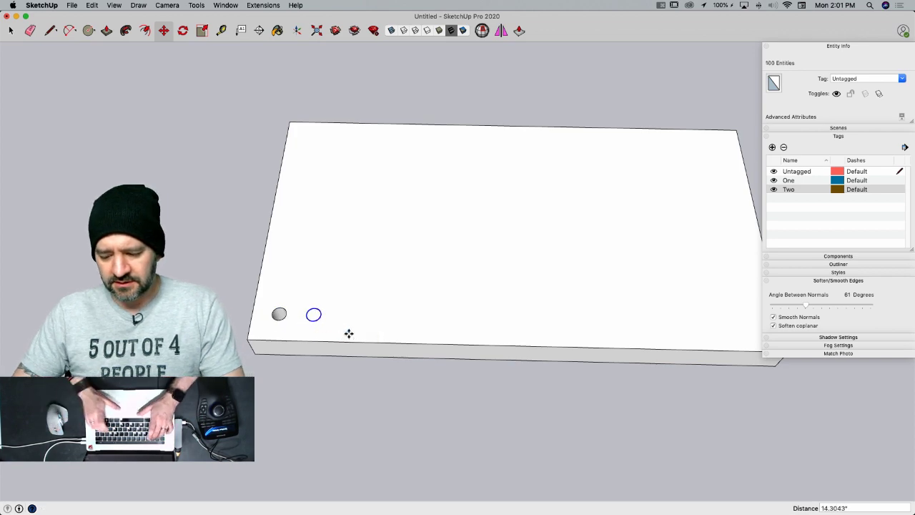
type("12x")
key("Return")
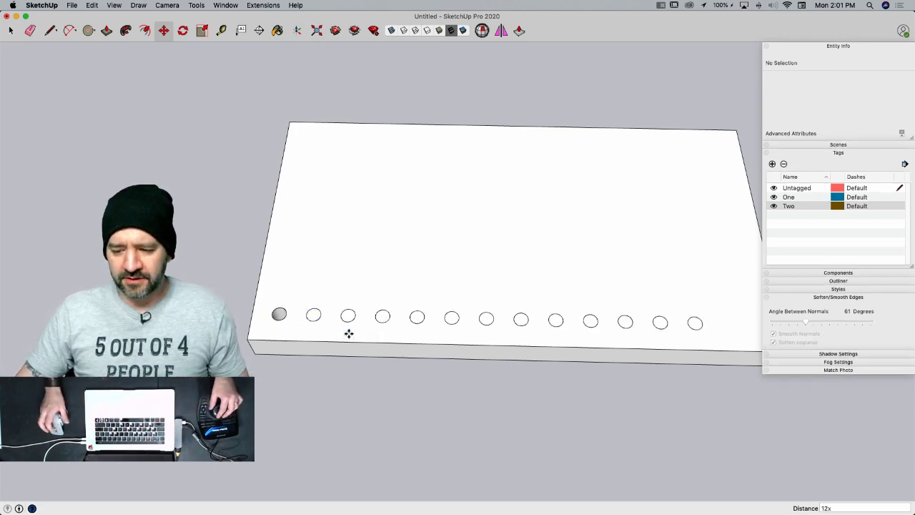
- Retrace one edge segment of the first copied circle to split off its face, and delete that face
scroll(357, 322, "up", 5)
key("space")
left_click(311, 331)
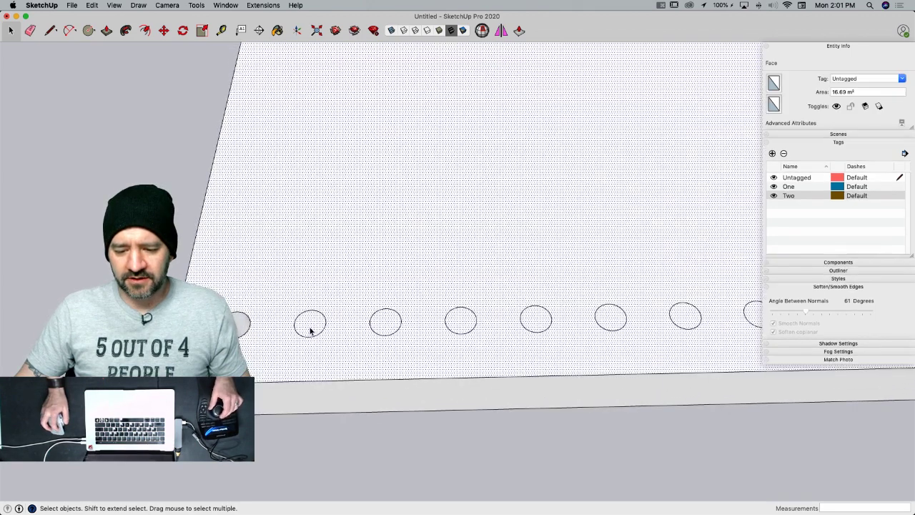
middle_click_drag(311, 331, 299, 309)
key("l")
left_click(299, 304)
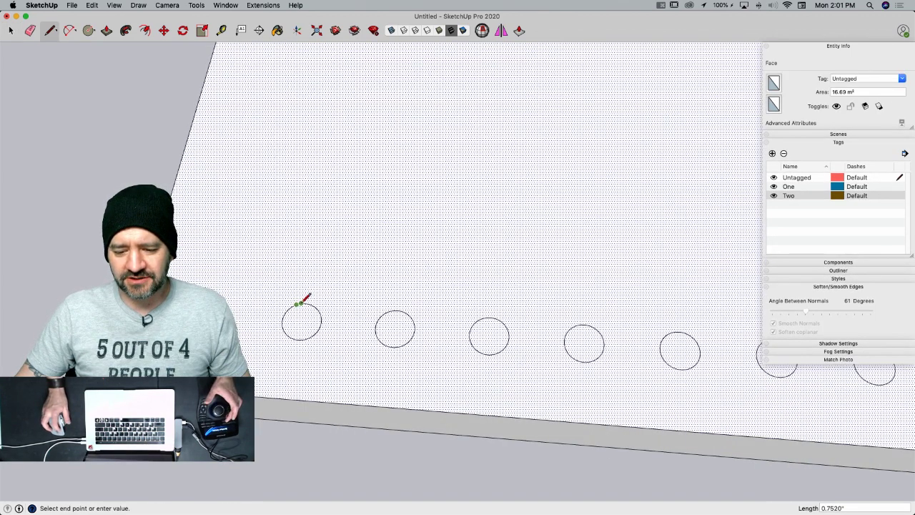
left_click(301, 303)
key("space")
left_click(303, 317)
key("Delete")
middle_click_drag(303, 317, 302, 314)
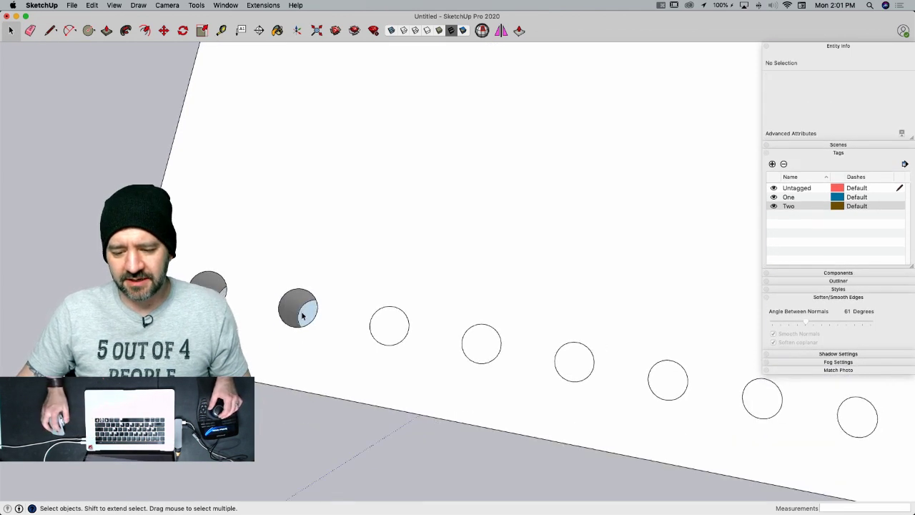
- Delete the entire slab with its row of holes and circles
scroll(304, 310, "down", 10)
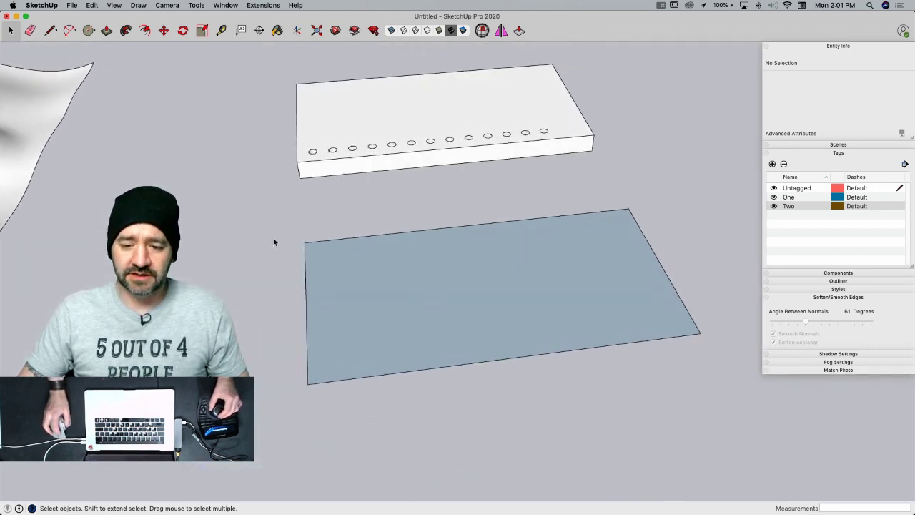
middle_click_drag(273, 241, 243, 214)
left_click_drag(231, 57, 652, 211)
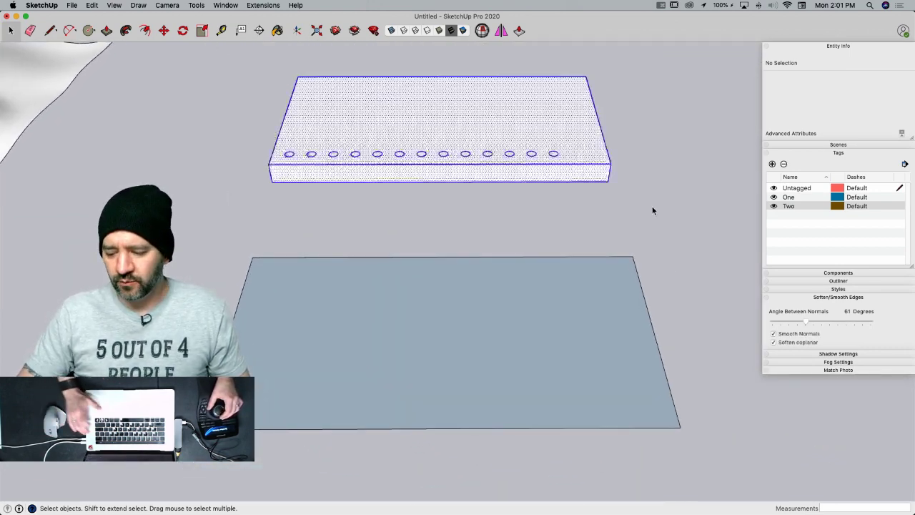
key("Delete")
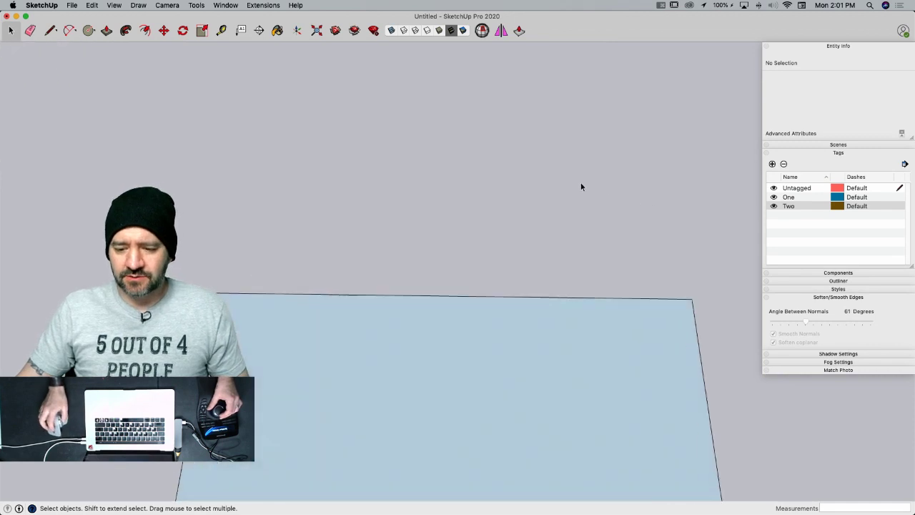
- Draw a circle with a 3" radius on the remaining flat rectangle, near its front corner
middle_click_drag(581, 186, 329, 178, "shift")
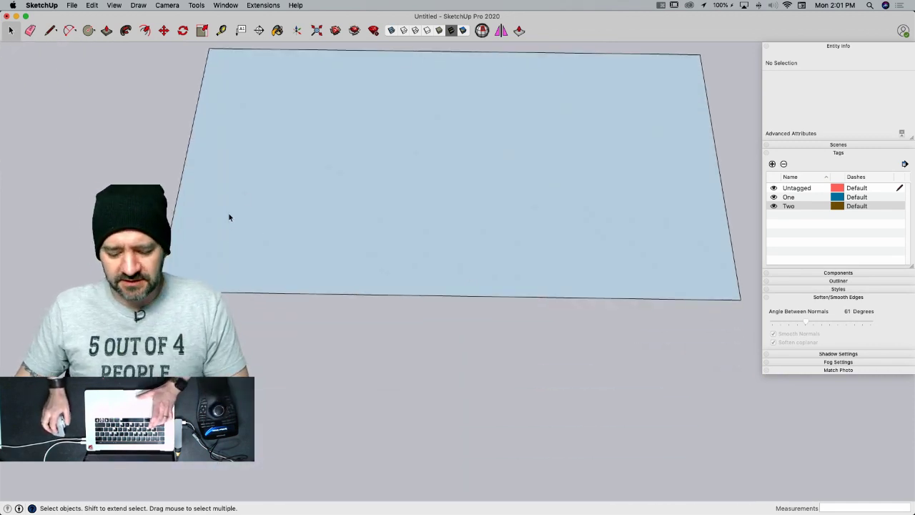
key("c")
left_click(195, 264)
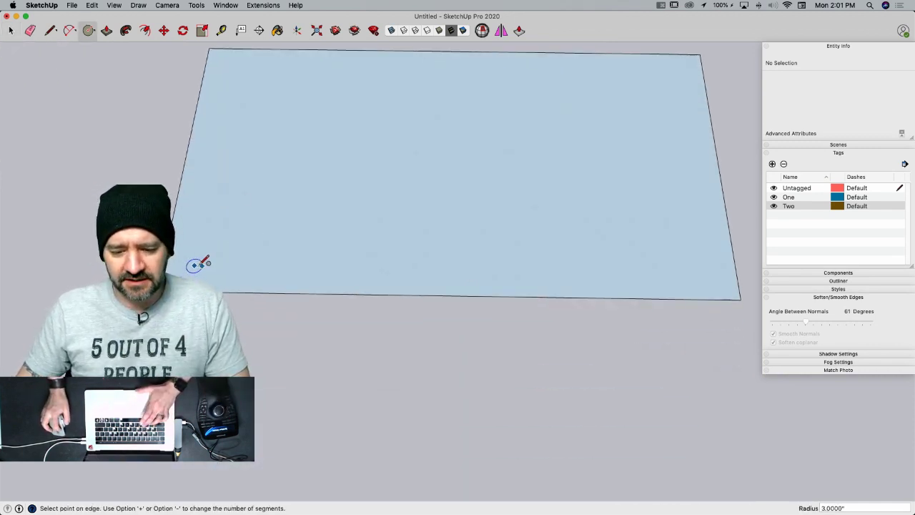
scroll(205, 262, "up", 3)
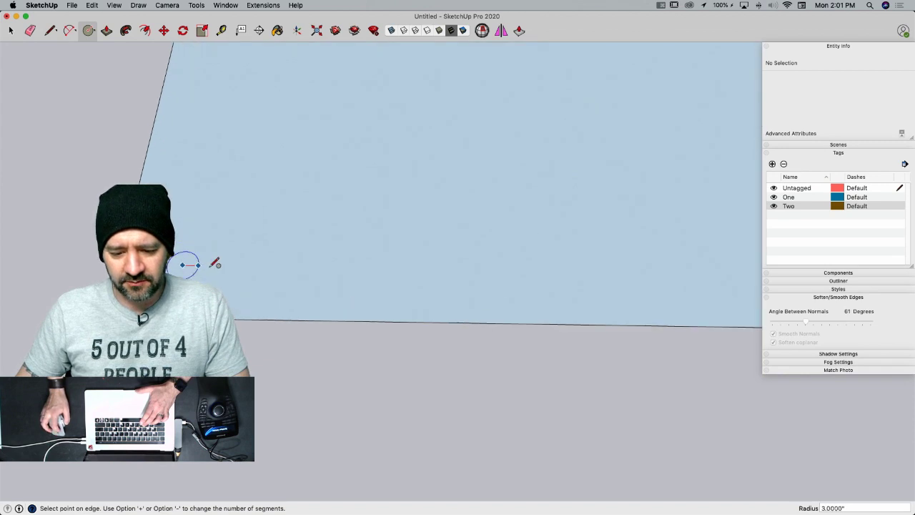
left_click(199, 265)
- Copy the circle about 196.4" along the red axis to the opposite front corner and divide the distance with a /15 array
key("space")
left_click(182, 268)
key("m")
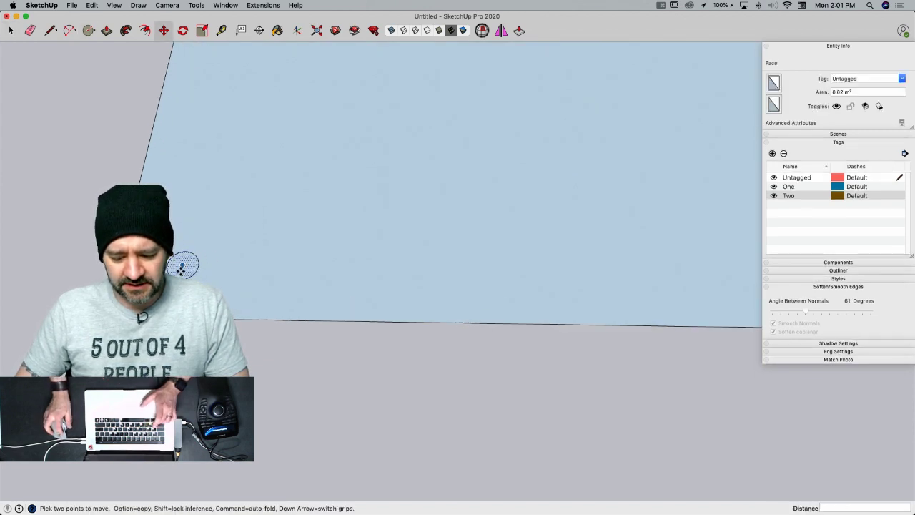
key("alt")
left_click(184, 264)
scroll(243, 270, "down", 5)
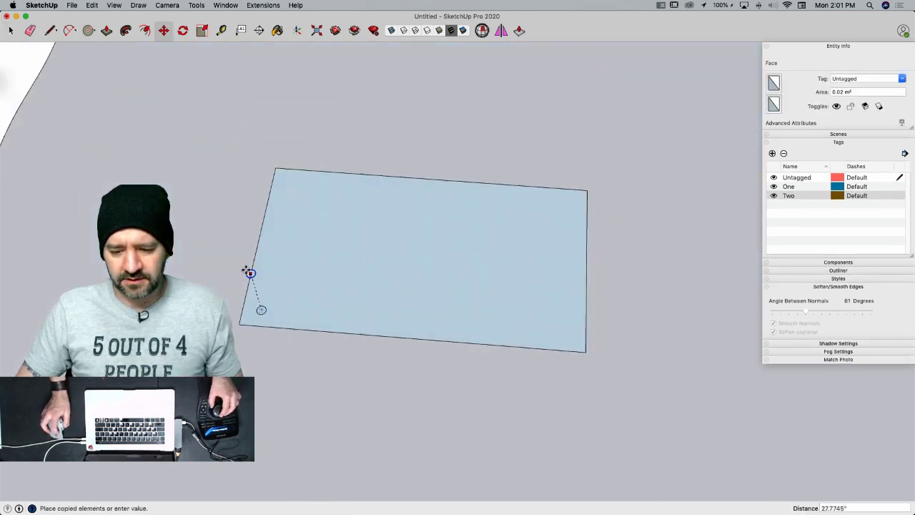
scroll(250, 283, "down", 3)
scroll(336, 308, "up", 2)
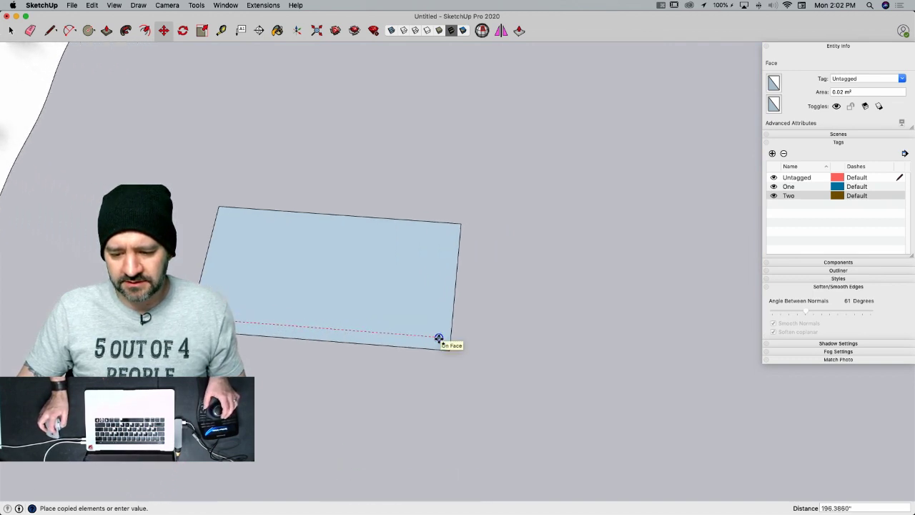
left_click(439, 338)
type("/")
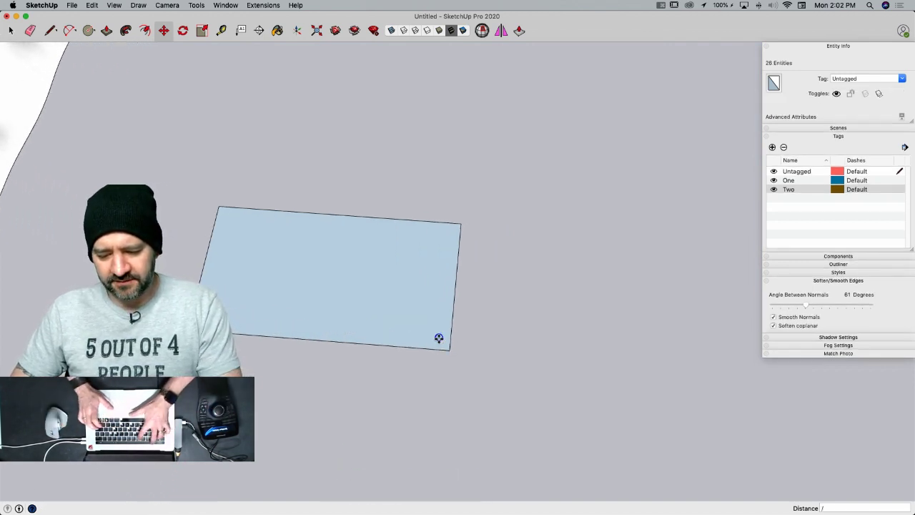
type("15")
key("Return")
- Copy the whole row of circles to the rectangle's back edge and fill the gap with a /10 array
middle_click_drag(269, 379, 283, 379)
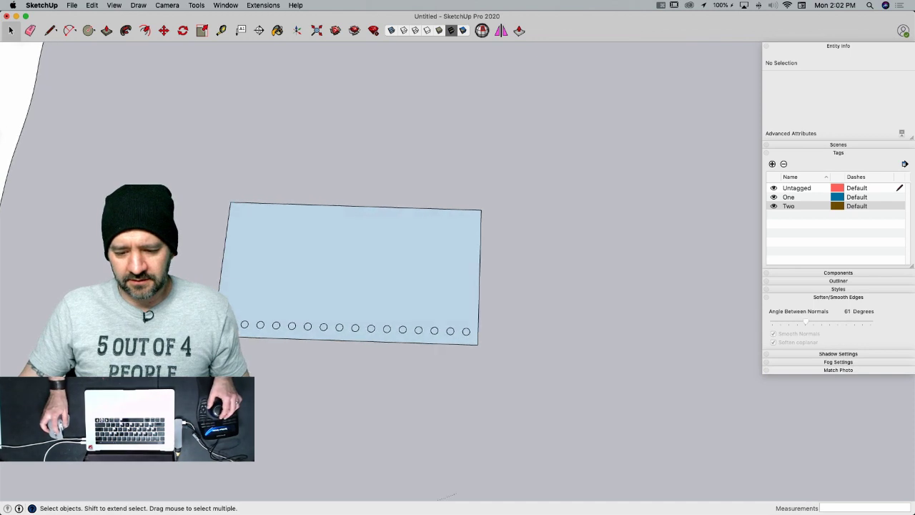
left_click_drag(435, 351, 479, 350)
key("m")
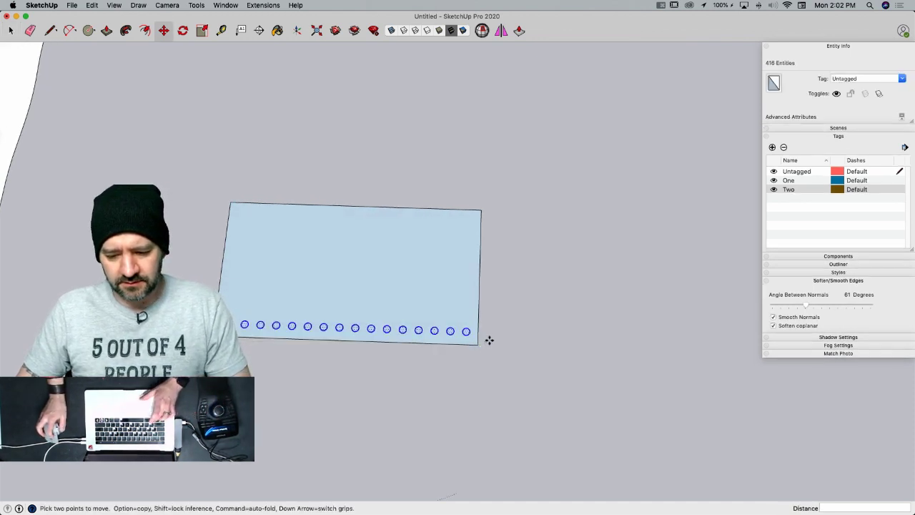
left_click(488, 340)
key("alt")
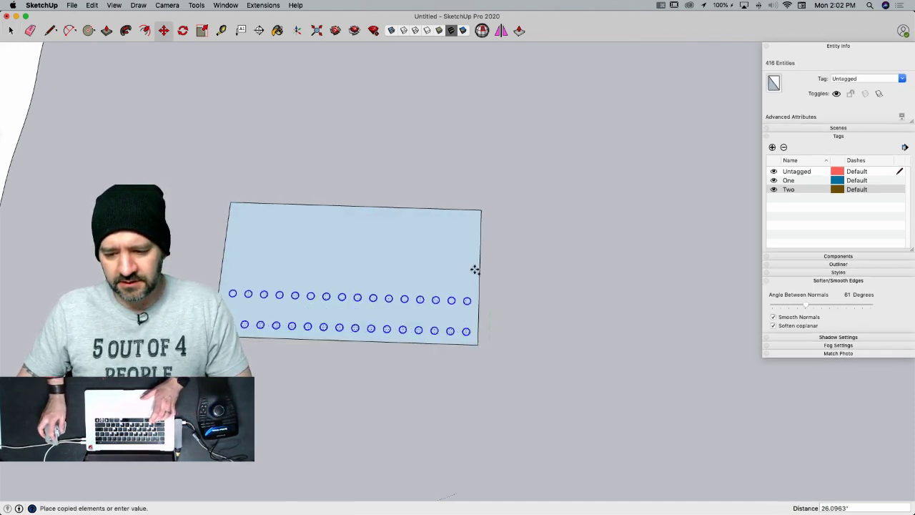
left_click(499, 229)
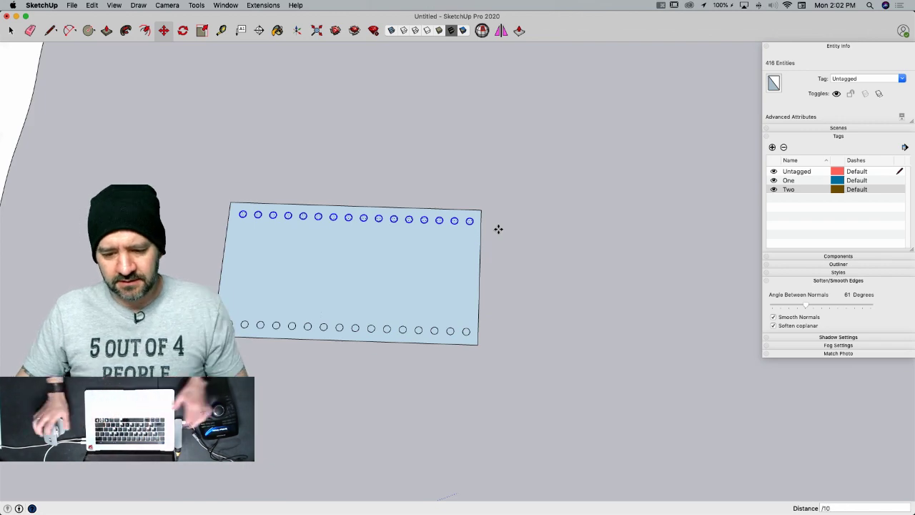
key("Return")
key("space")
- Copy the rectangle's face surrounding the circle grid to the empty area beside the original, leaving the circle faces out
middle_click_drag(511, 226, 266, 334)
left_click(331, 337)
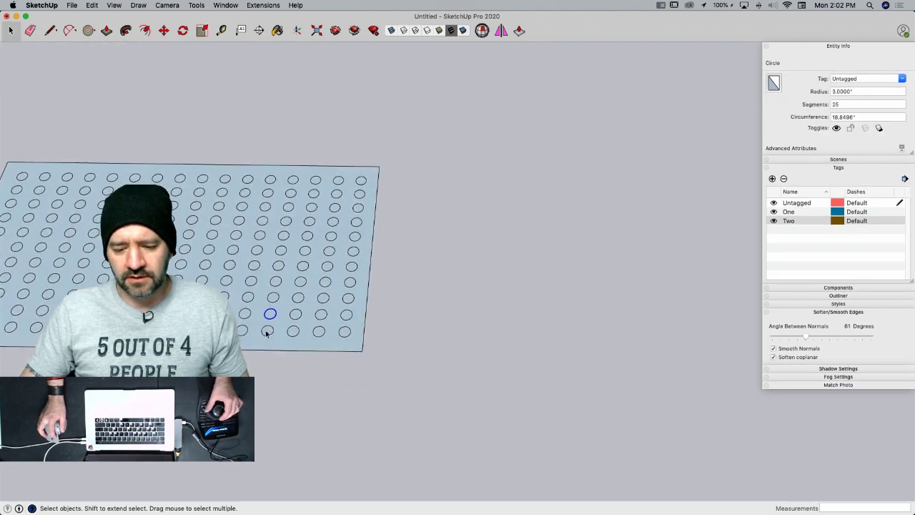
left_click(231, 291)
key("m")
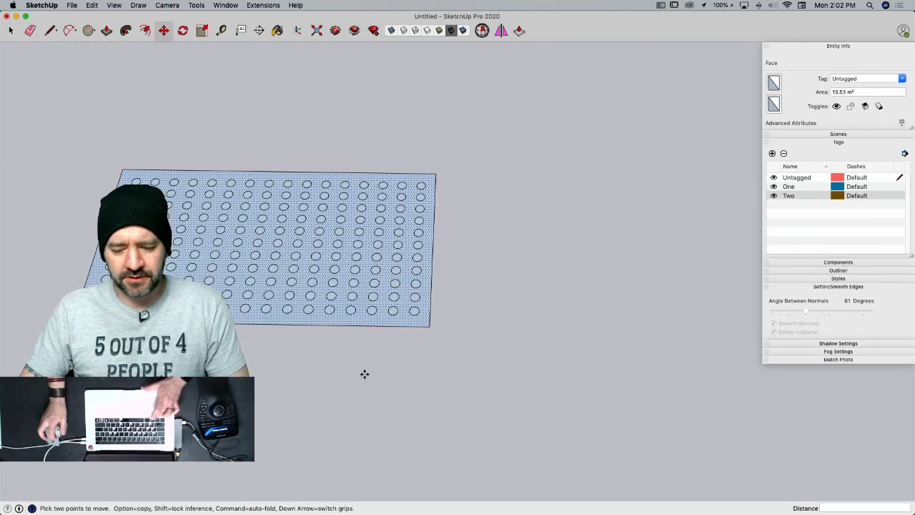
key("alt")
left_click(364, 374)
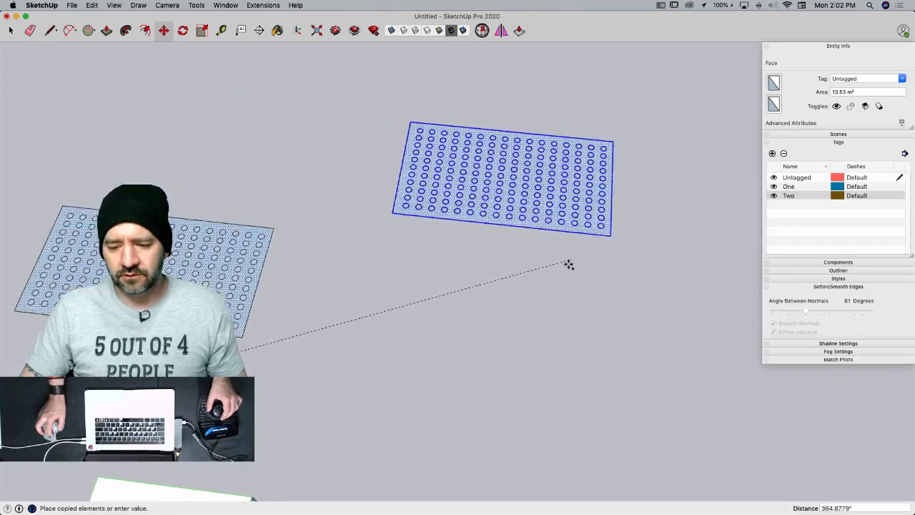
left_click(562, 298)
key("space")
- Push/Pull the copied face with the circular holes upward about 9.7" into a solid perforated panel
scroll(440, 238, "up", 8)
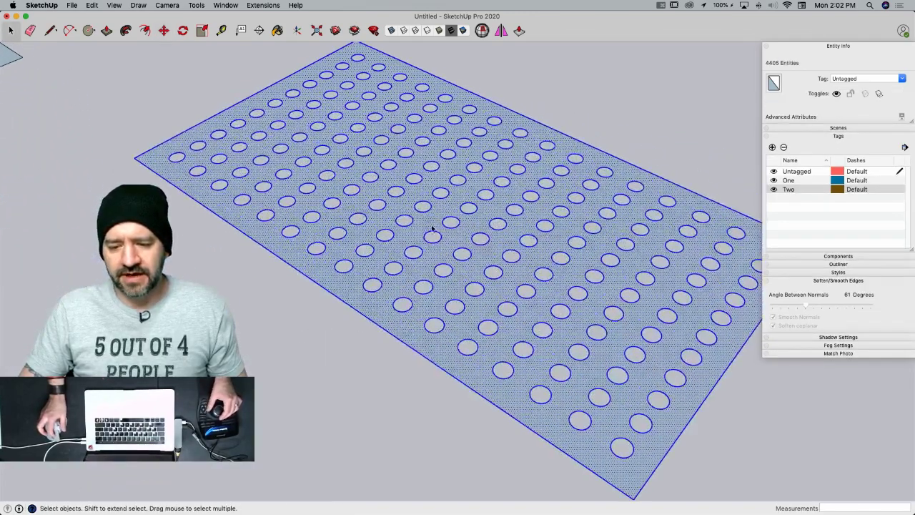
key("p")
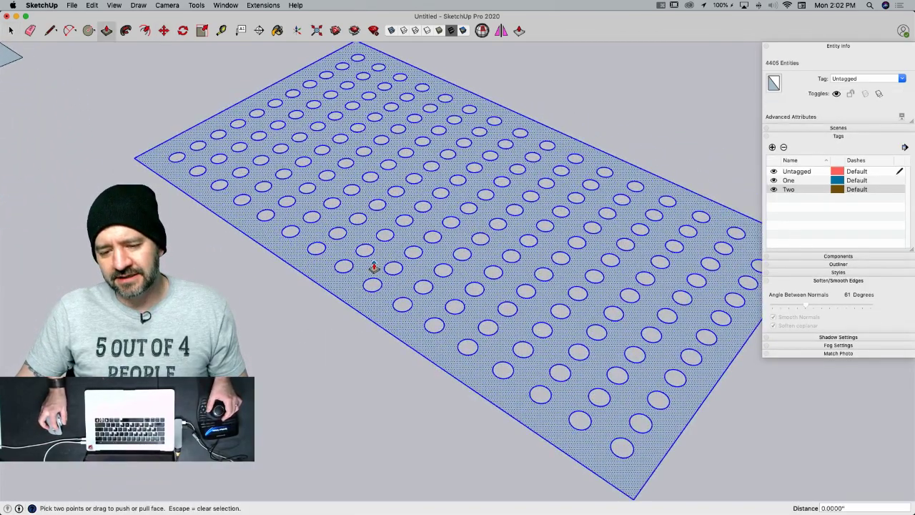
left_click(373, 267)
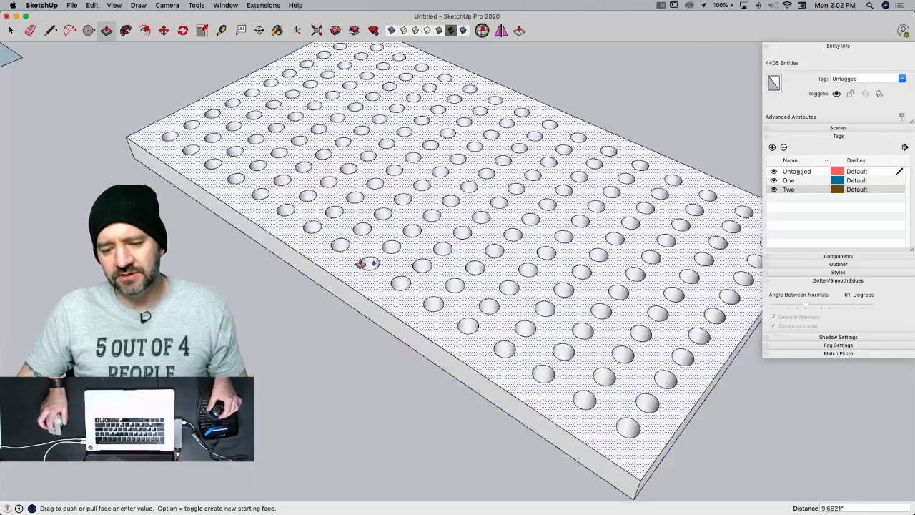
left_click(368, 264)
key("space")
middle_click_drag(186, 261, 419, 218)
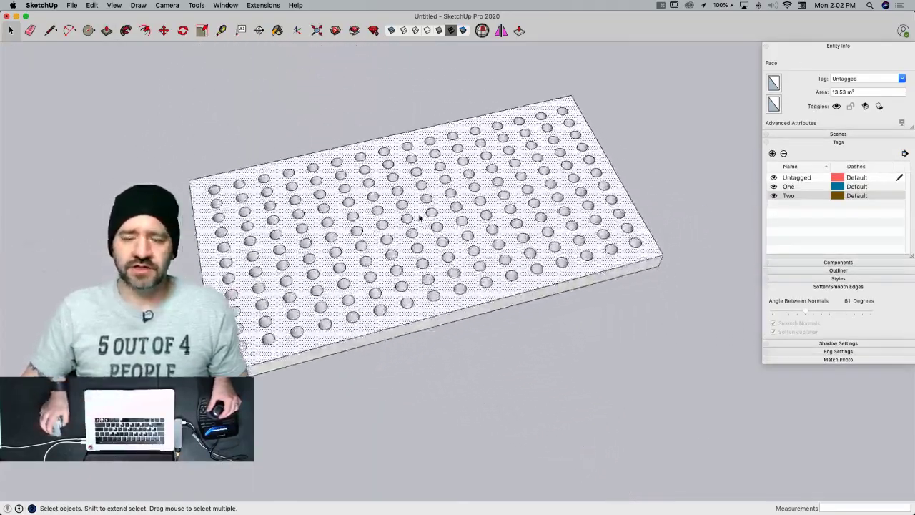
scroll(367, 196, "down", 3)
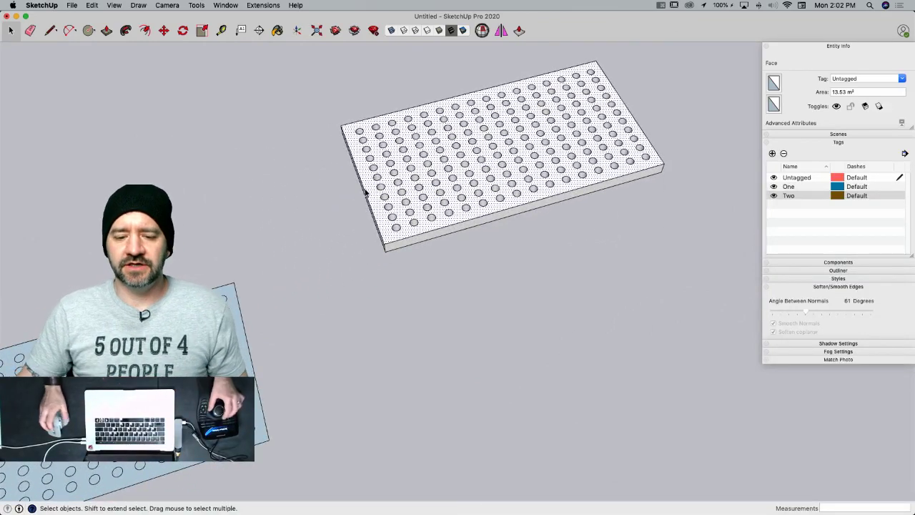
middle_click_drag(364, 193, 295, 282)
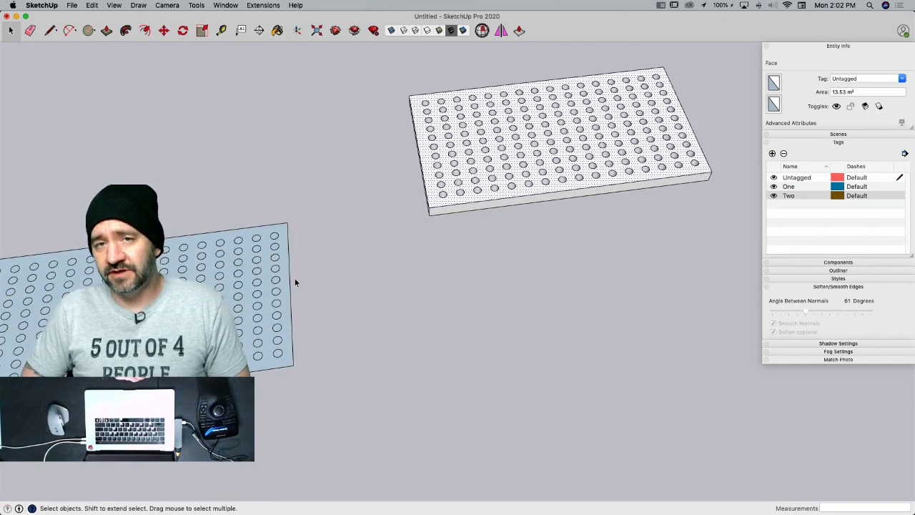
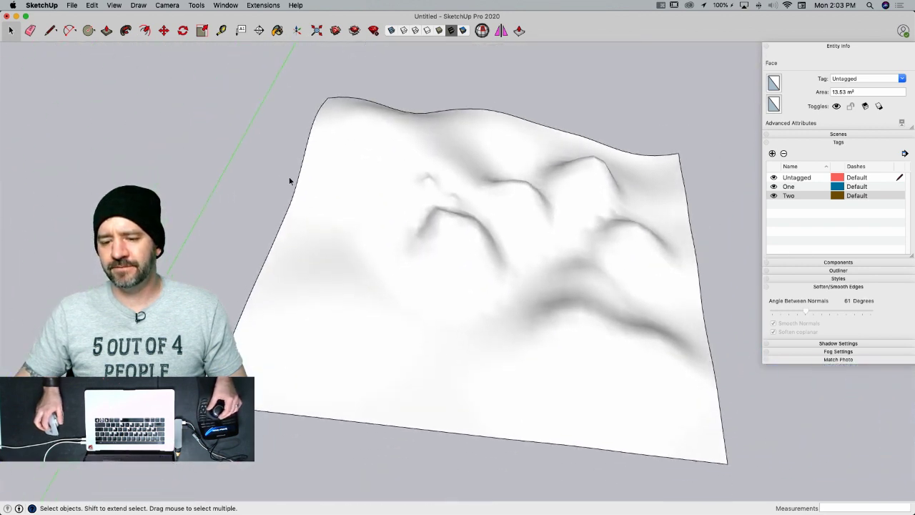
- Draw a small freehand rectangle on the ground in front of the terrain mesh
key("r")
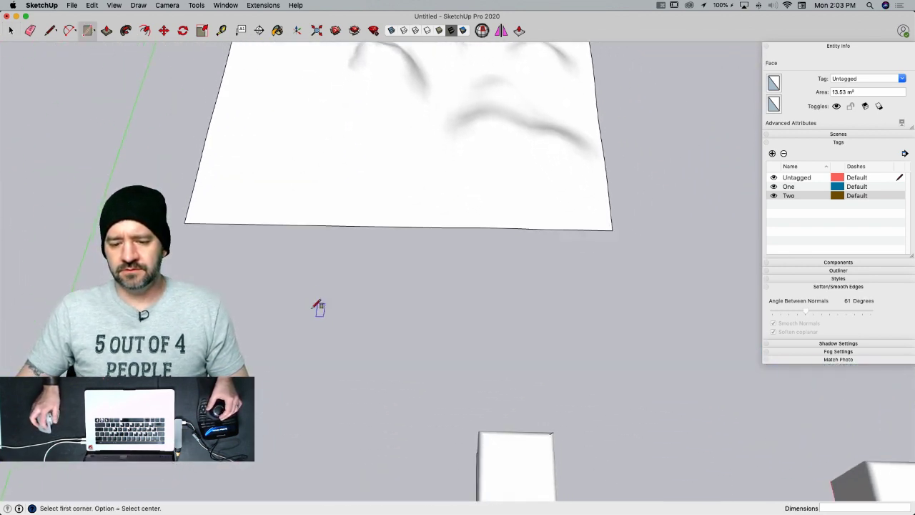
left_click(306, 302)
left_click(386, 339)
key("space")
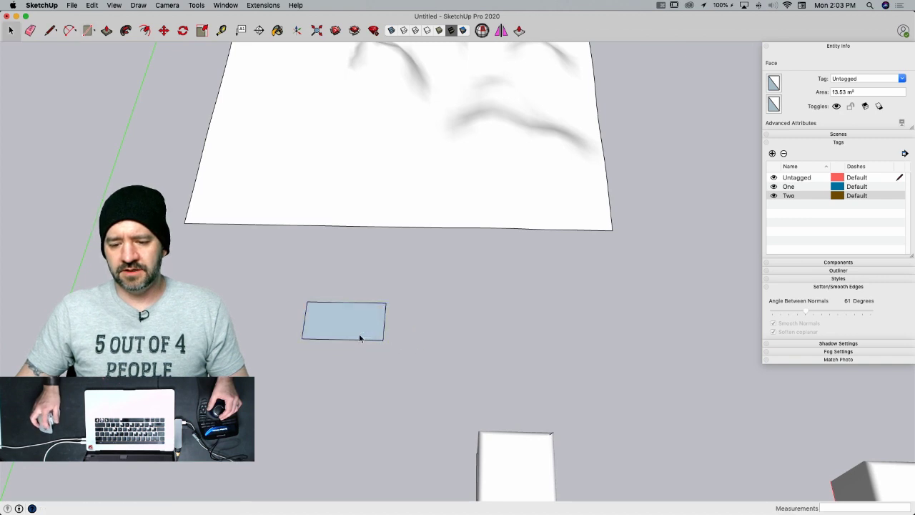
- Move the whole small rectangle with its edges over the terrain mesh, at the foot of the hills
double_click(359, 336)
key("m")
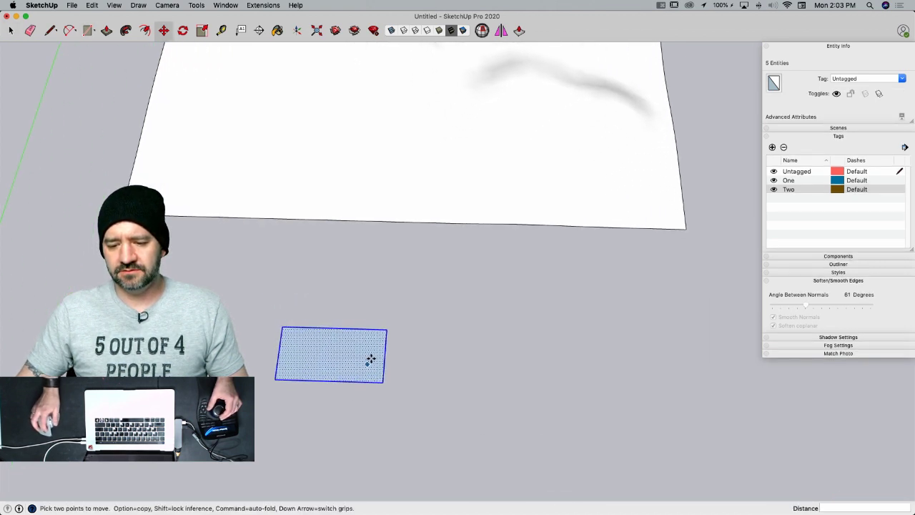
right_click(352, 357)
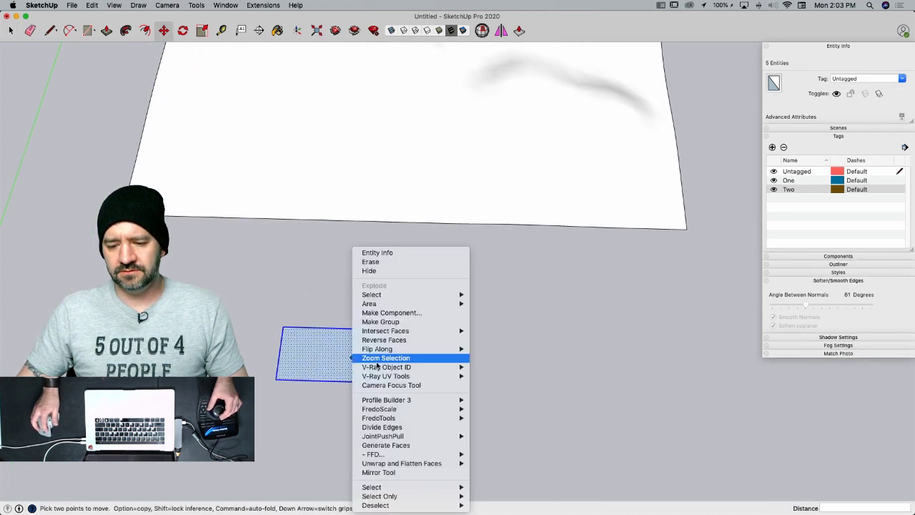
left_click(536, 415)
left_click(384, 327)
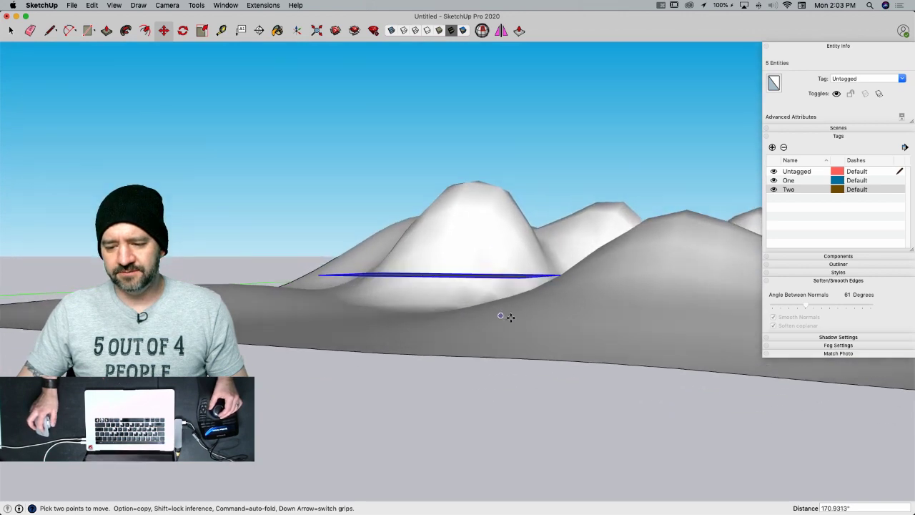
left_click(508, 312)
key("space")
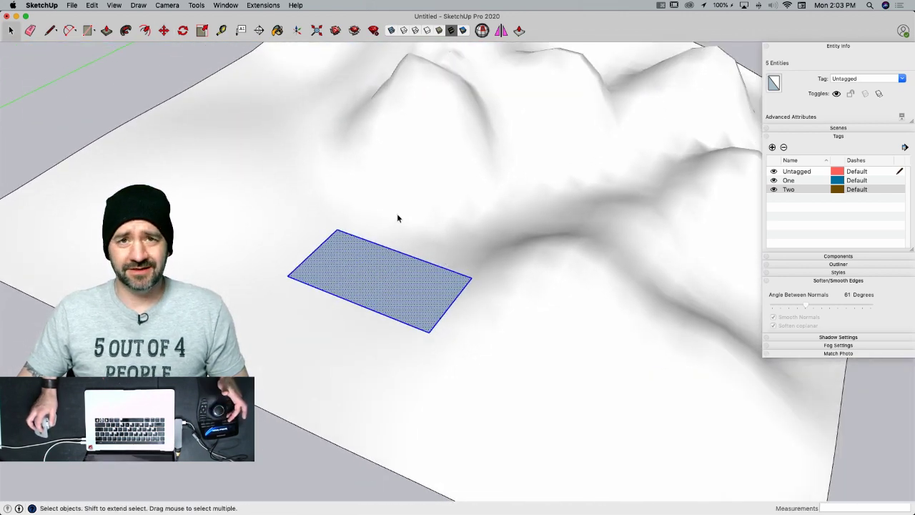
- Display the Sandbox tool palette
left_click(143, 5)
mouse_move(167, 6)
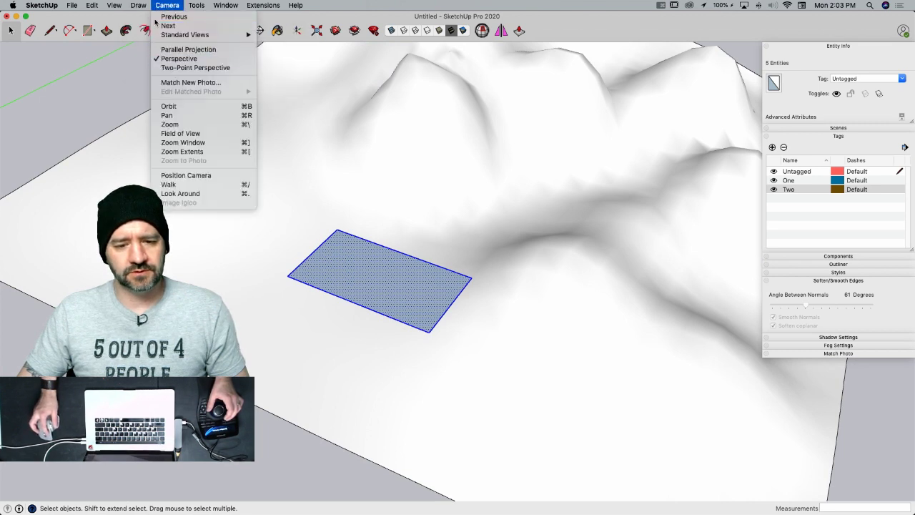
mouse_move(113, 5)
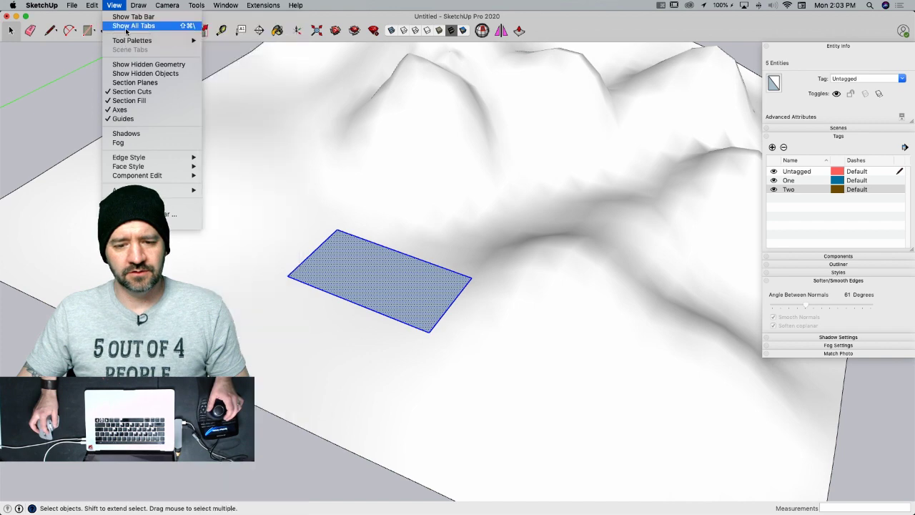
mouse_move(127, 42)
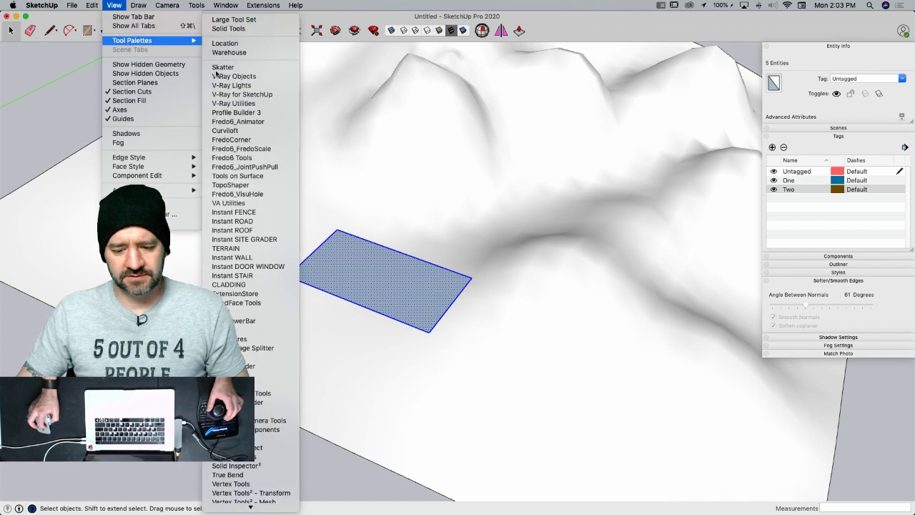
left_click(236, 438)
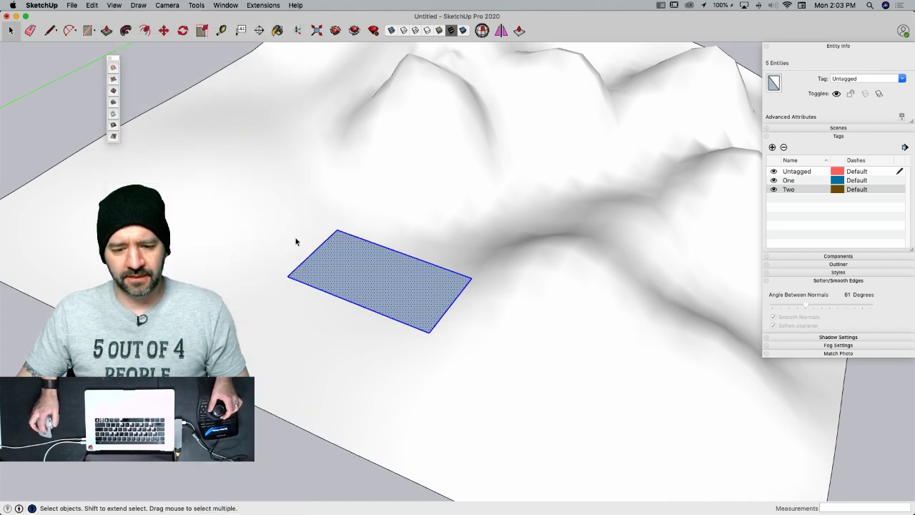
- Stamp the rectangle into the terrain mesh with an offset of 0, placing the stamped face slightly below the rectangle
left_click(113, 136)
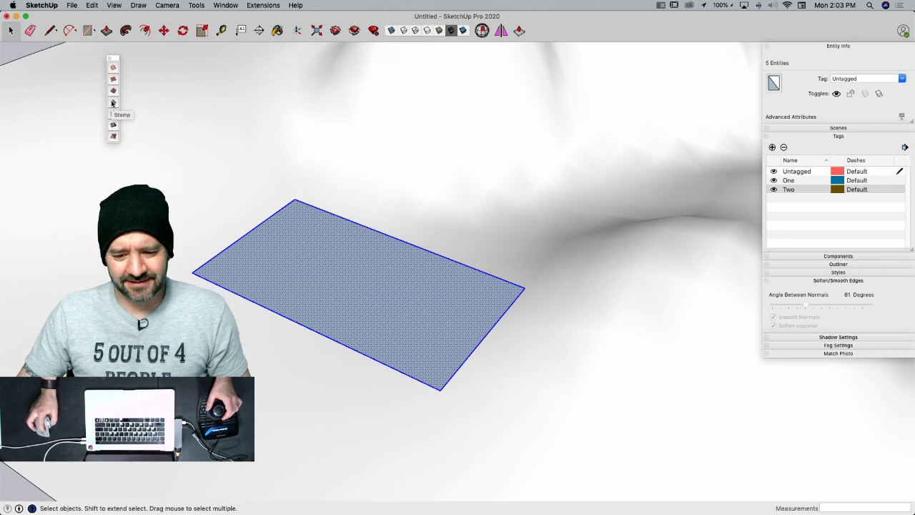
left_click(113, 103)
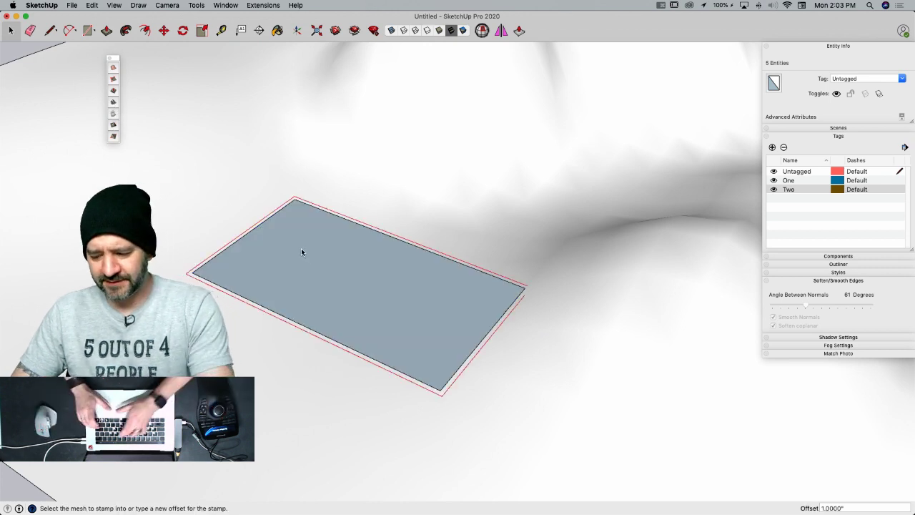
key("super+shift+a")
type("0")
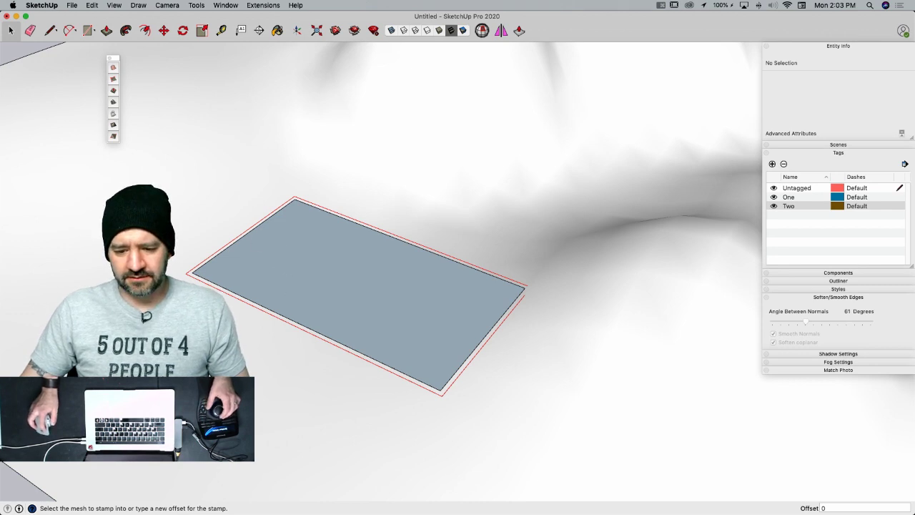
left_click(286, 380)
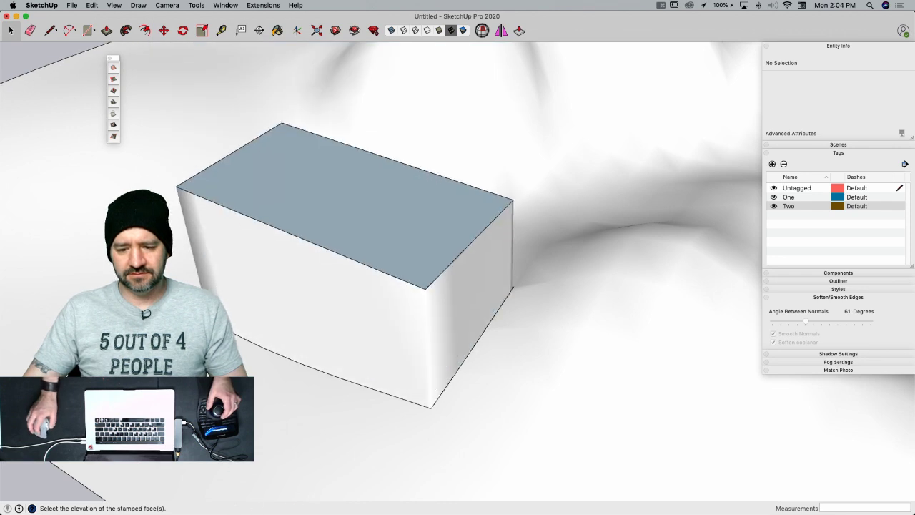
scroll(305, 279, "down", 4)
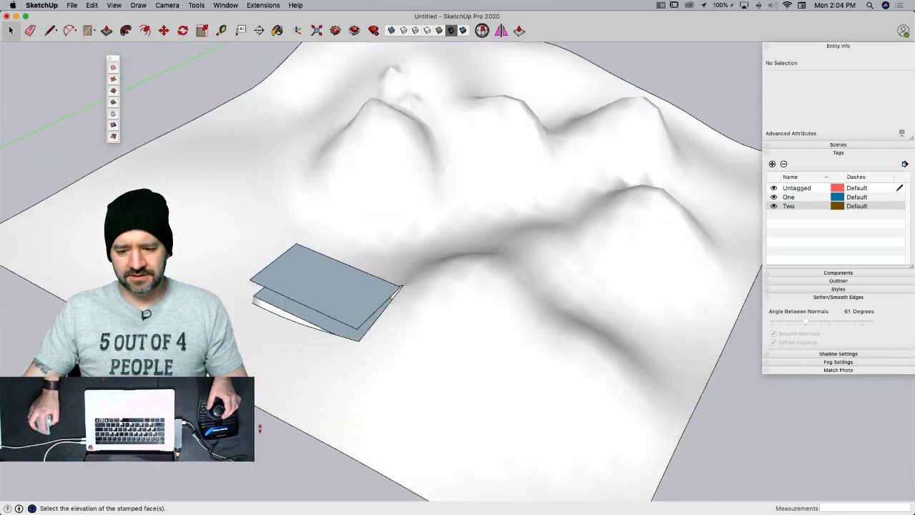
left_click(261, 432)
- Delete the original rectangle hovering over the stamped area, including its edges
key("space")
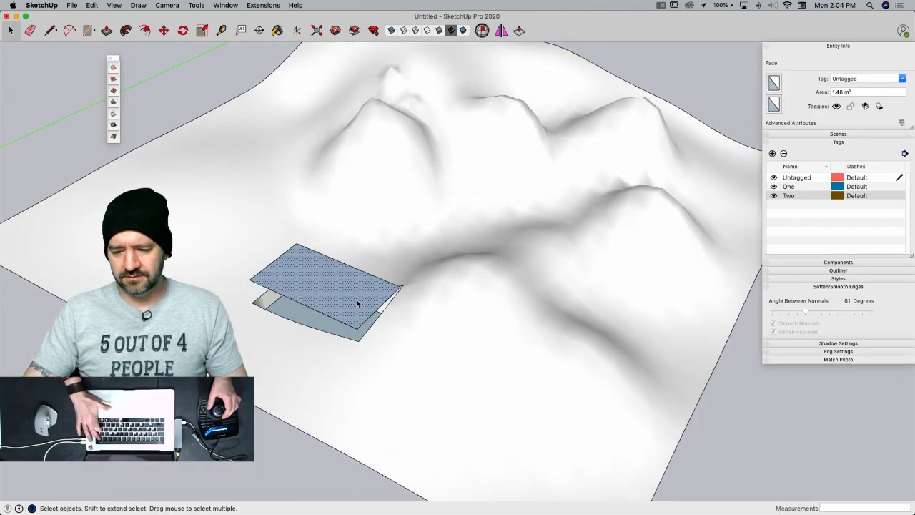
double_click(358, 303)
key("Delete")
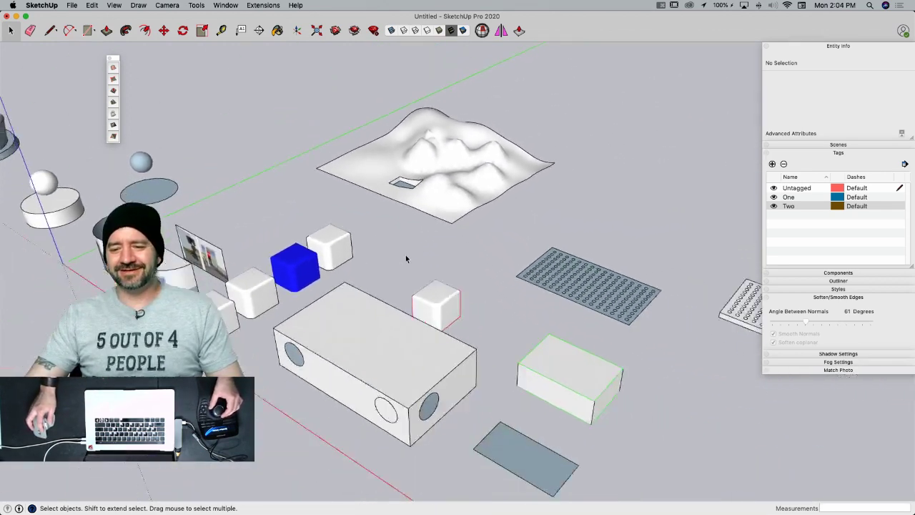
- Delete the flat face with the circle grid and erase the plain rectangle in front of the green-edged box
left_click_drag(454, 202, 611, 295)
left_click(604, 276)
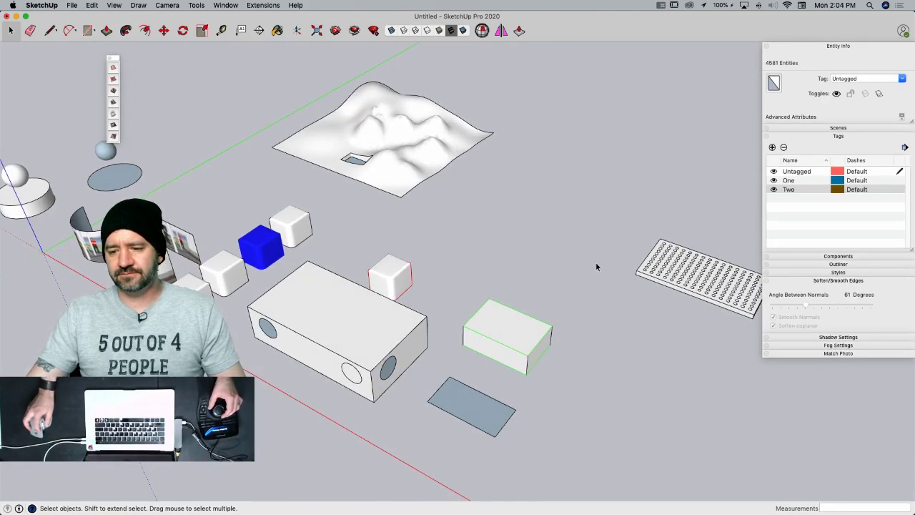
left_click_drag(603, 201, 799, 366)
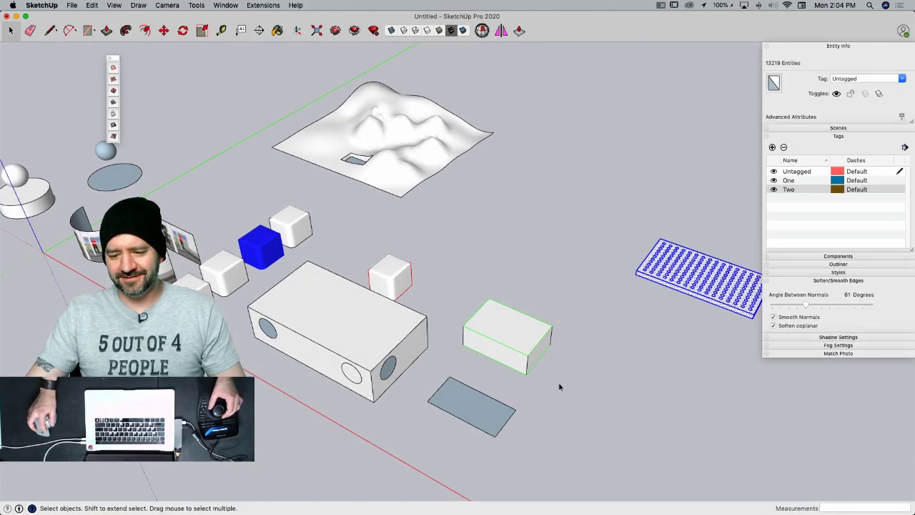
key("e")
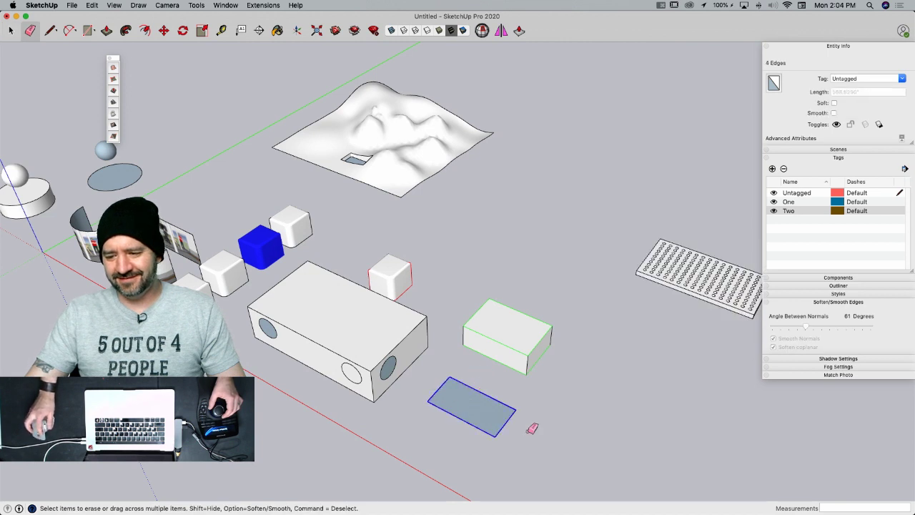
left_click_drag(528, 433, 529, 431)
- Move the entire perforated panel about 526" to the open ground in front of the green-edged box
key("space")
left_click_drag(607, 208, 763, 336)
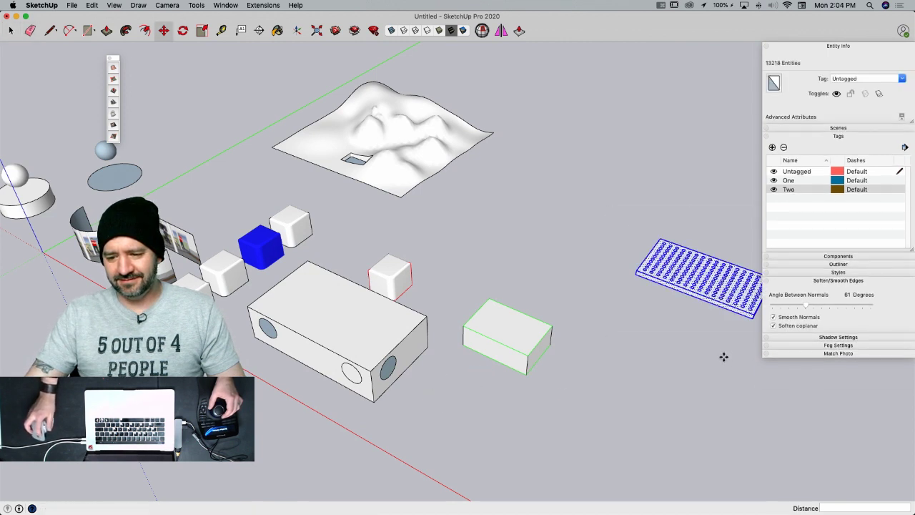
key("m")
left_click(612, 374)
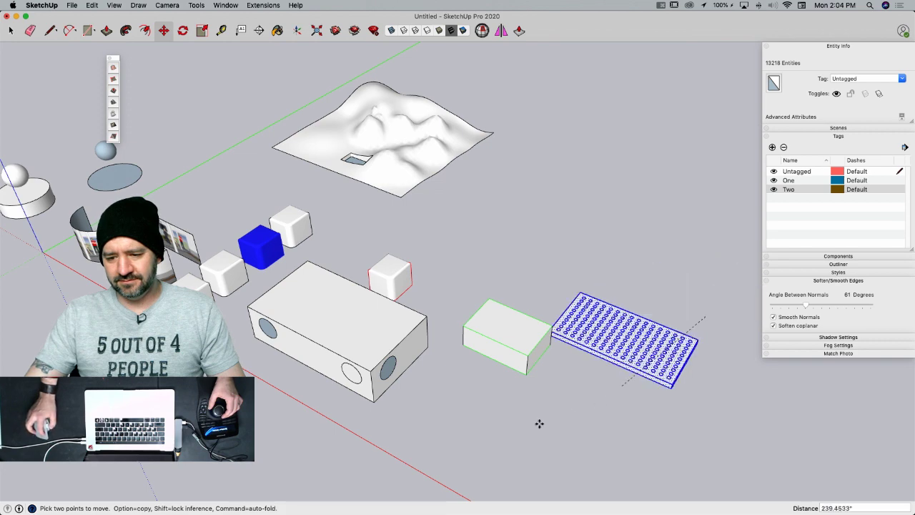
left_click(474, 475)
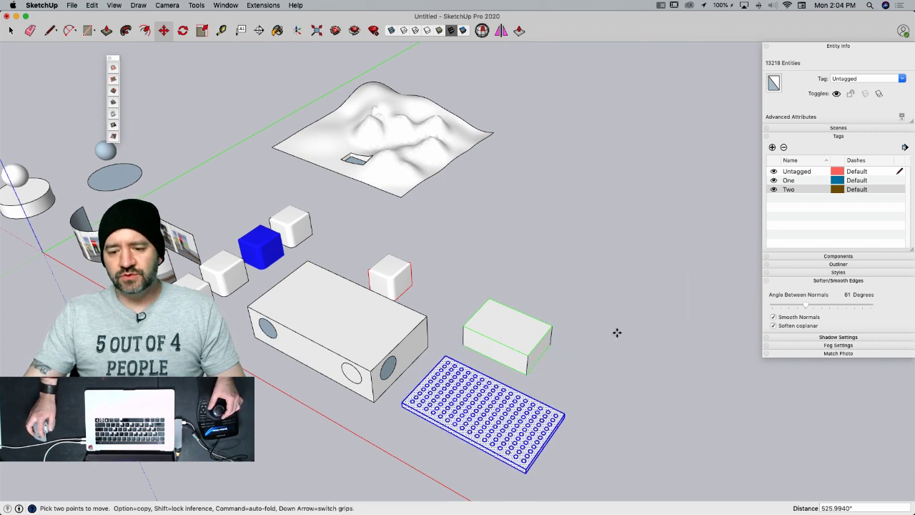
key("space")
left_click(593, 316)
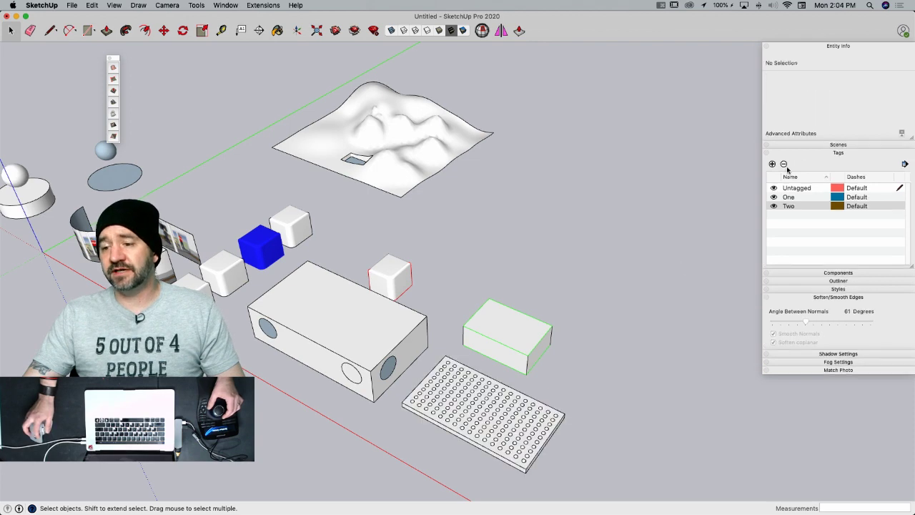
- Collapse the Tags and Entity Info sections
left_click(806, 153)
left_click(805, 47)
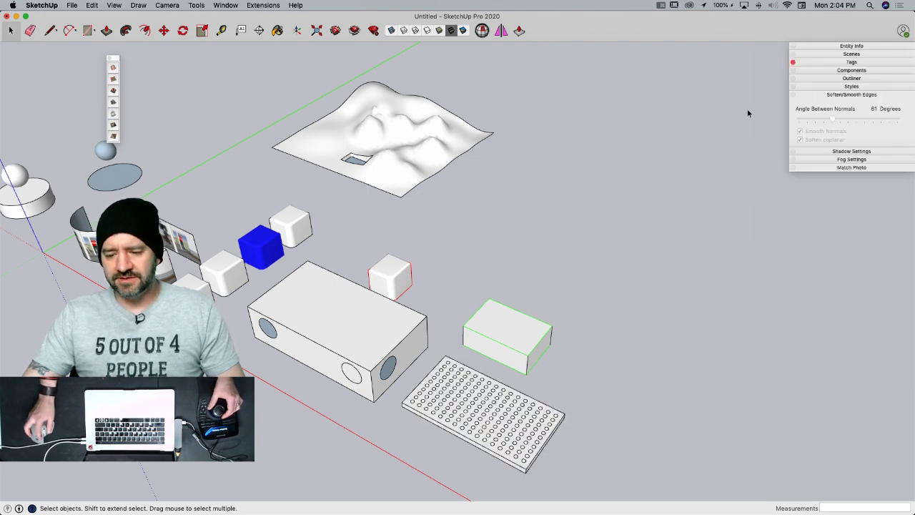
- Turn the perforated panel into a component named Bench Top, replacing the selected geometry
scroll(490, 341, "up", 5)
left_click(490, 342)
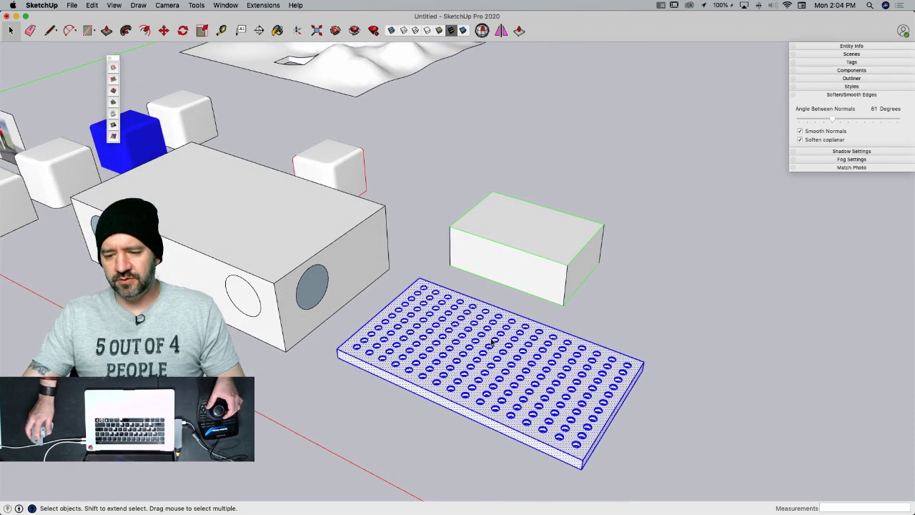
right_click(490, 341)
left_click(535, 250)
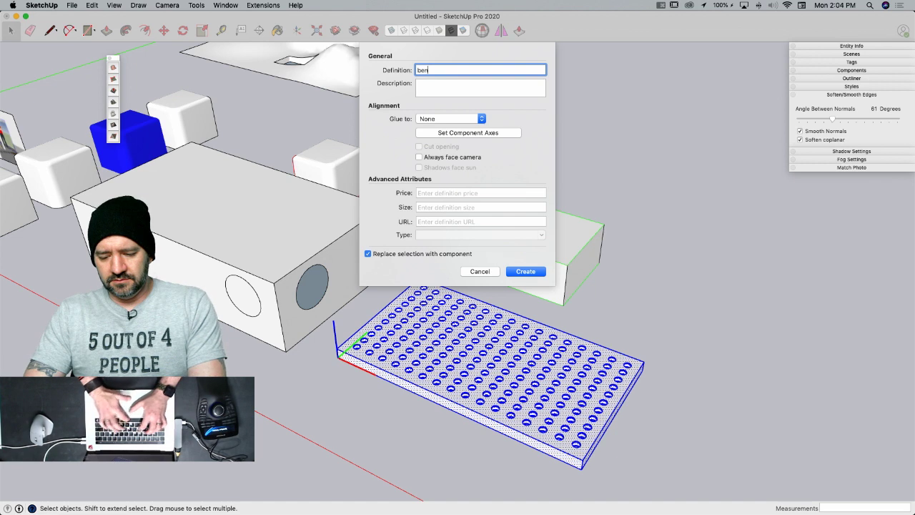
type("bench Top")
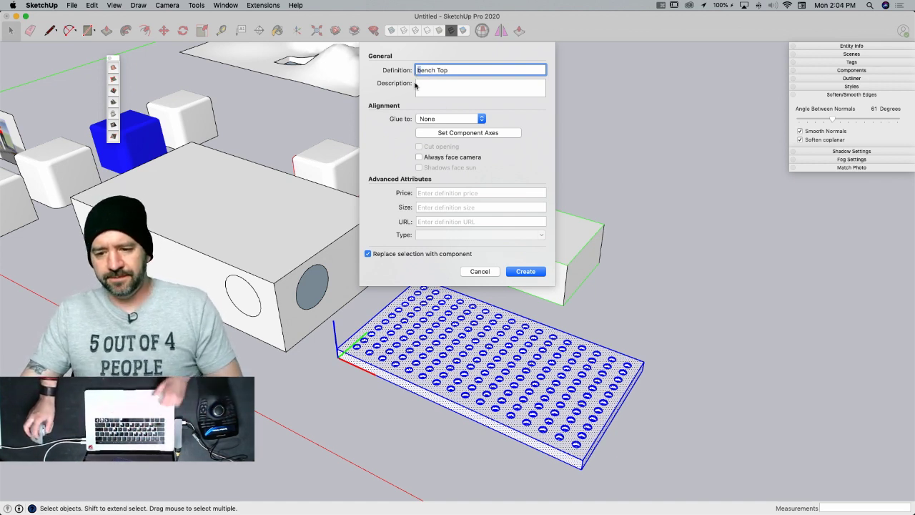
left_click(526, 271)
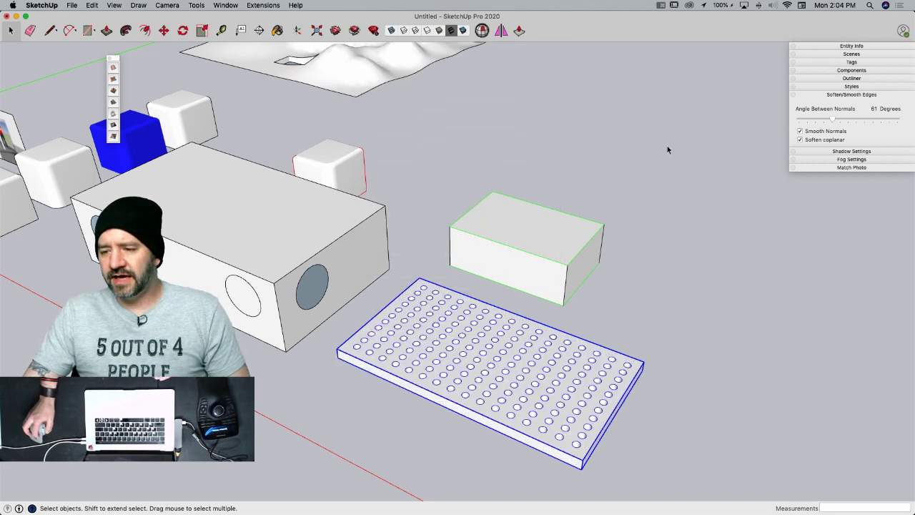
- Erase the perforated panel from the model and place a new Bench Top from the in-model components in front of the green-edged box
left_click(853, 70)
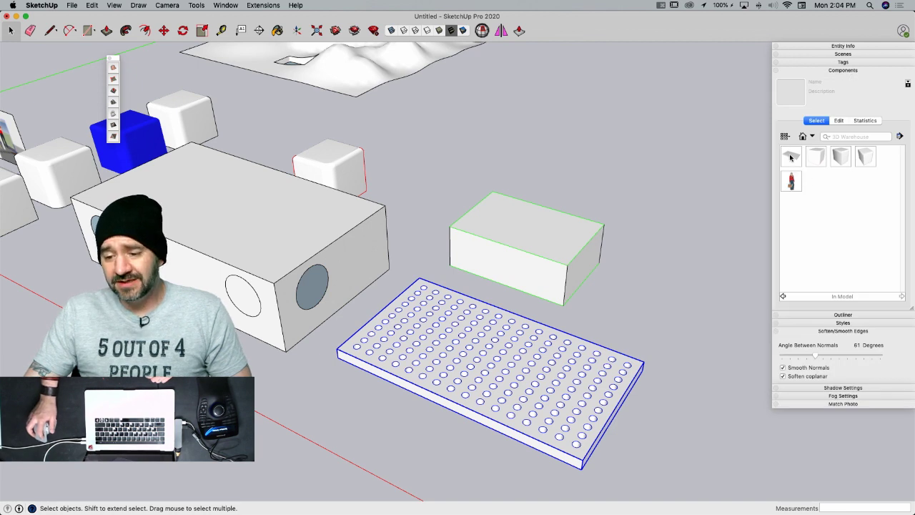
key("e")
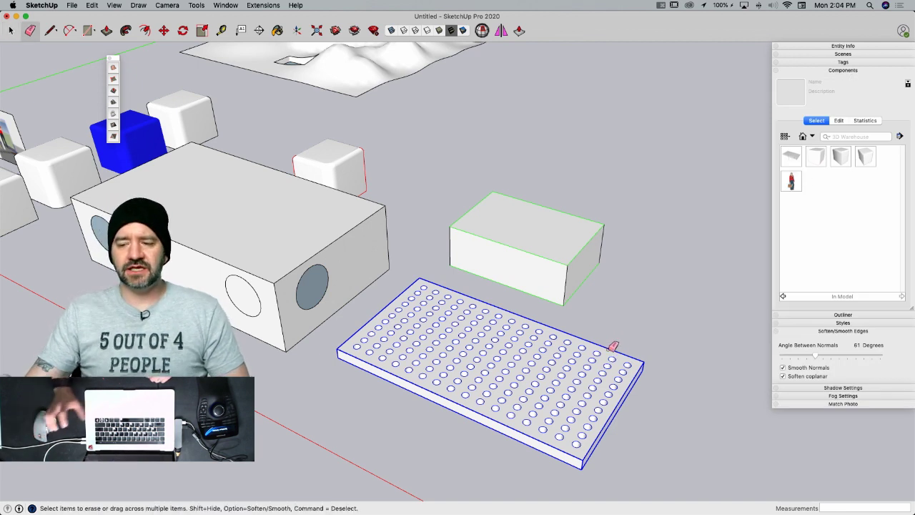
left_click(612, 348)
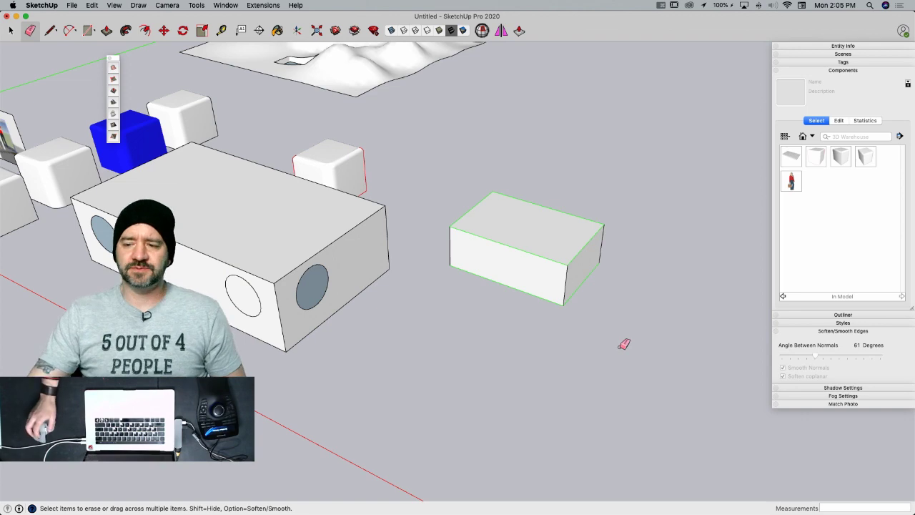
left_click(791, 157)
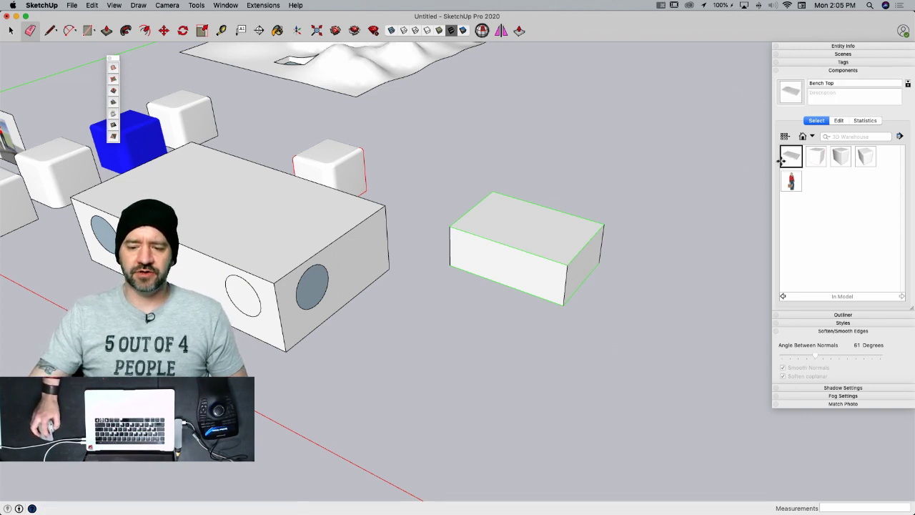
left_click(333, 358)
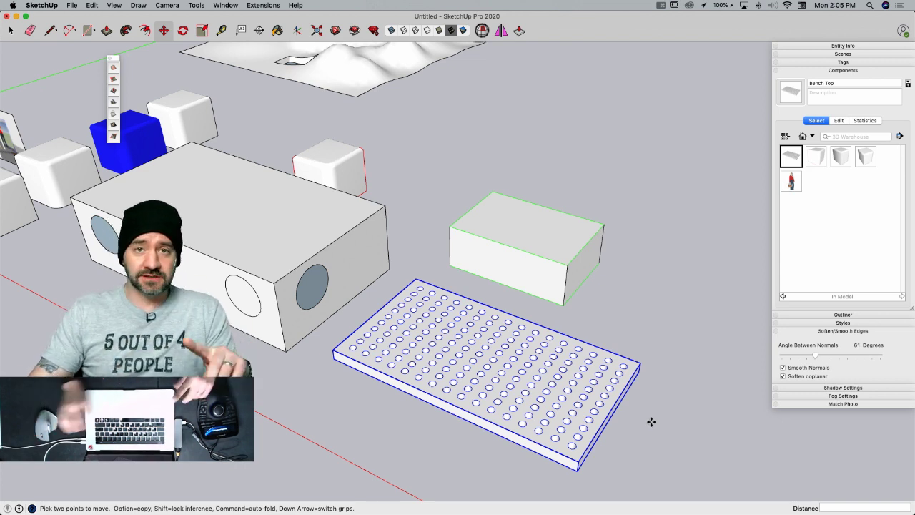
right_click(420, 335)
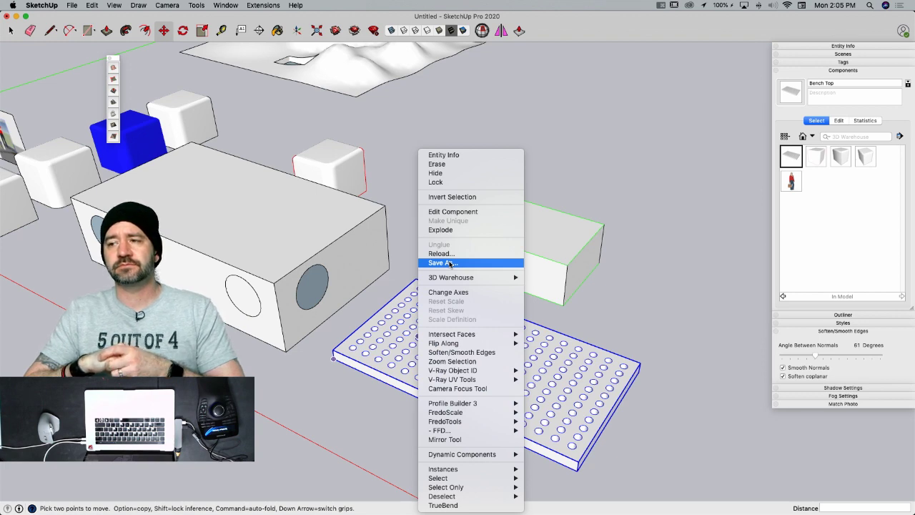
key("Escape")
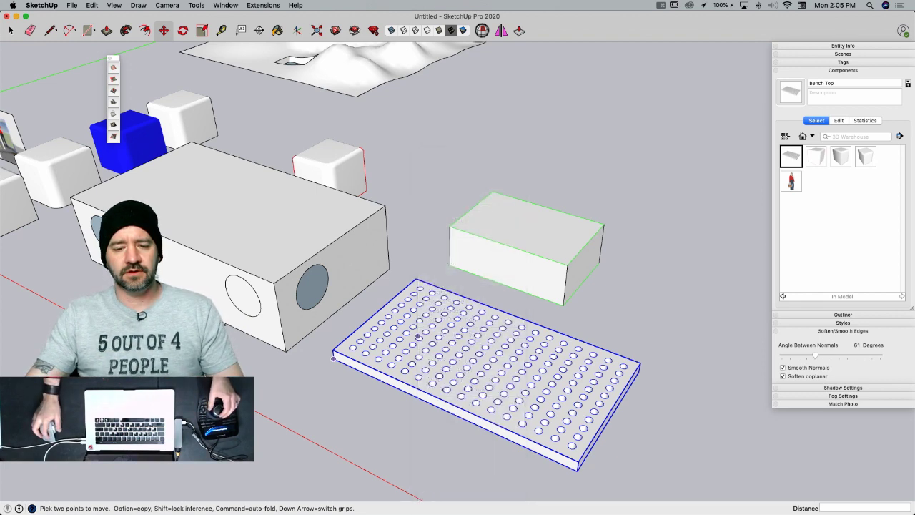
key("space")
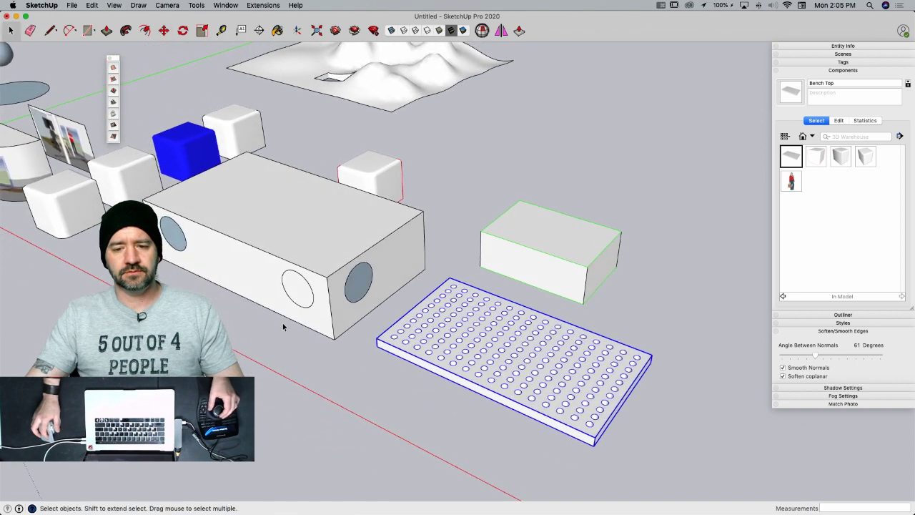
- Use Push/Pull on the large box to pull the white front circle outward and push the two blue circles inward
key("p")
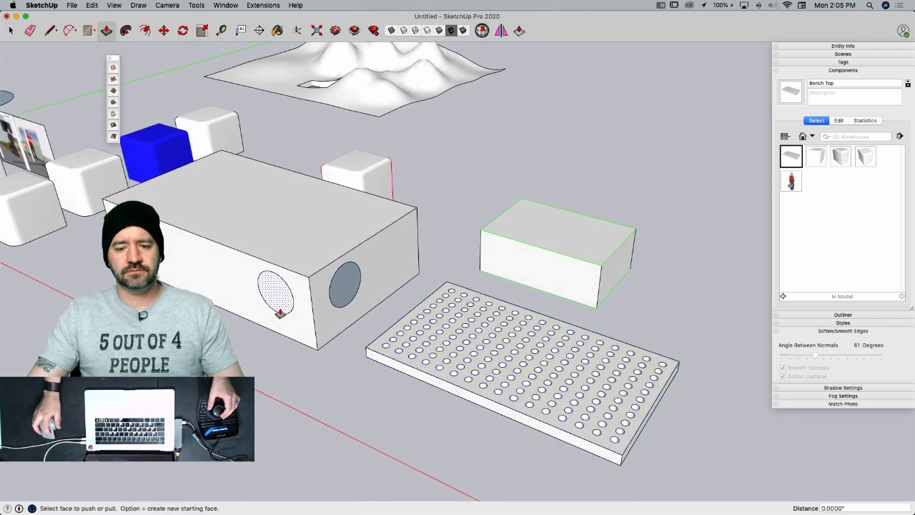
left_click(281, 313)
left_click(268, 293)
left_click(349, 300)
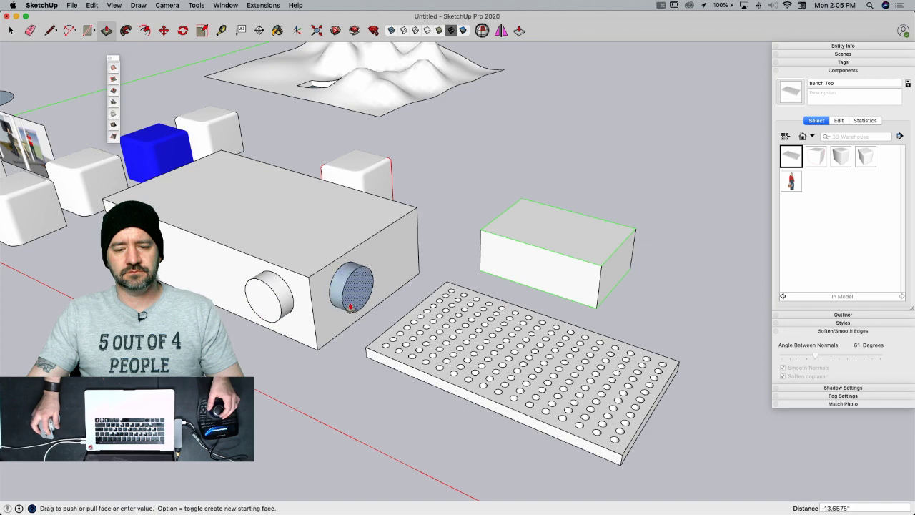
left_click(327, 262)
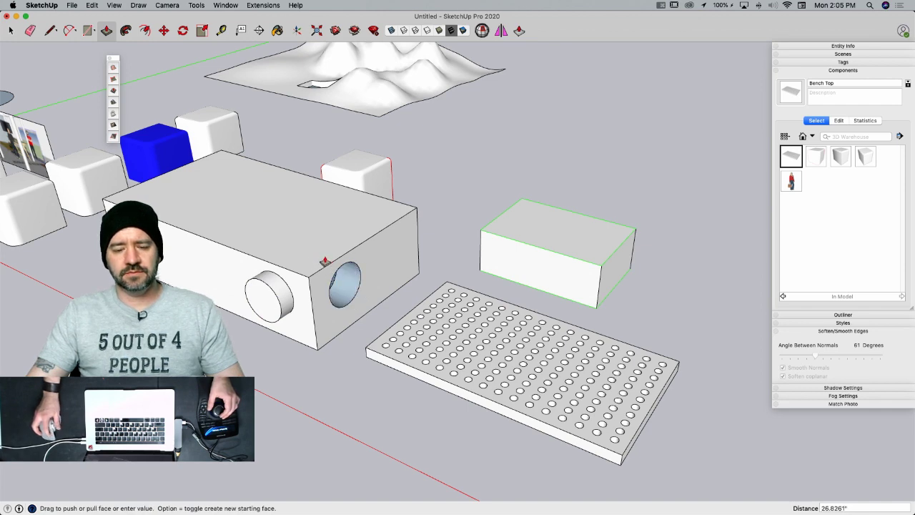
left_click(323, 261)
left_click(179, 315)
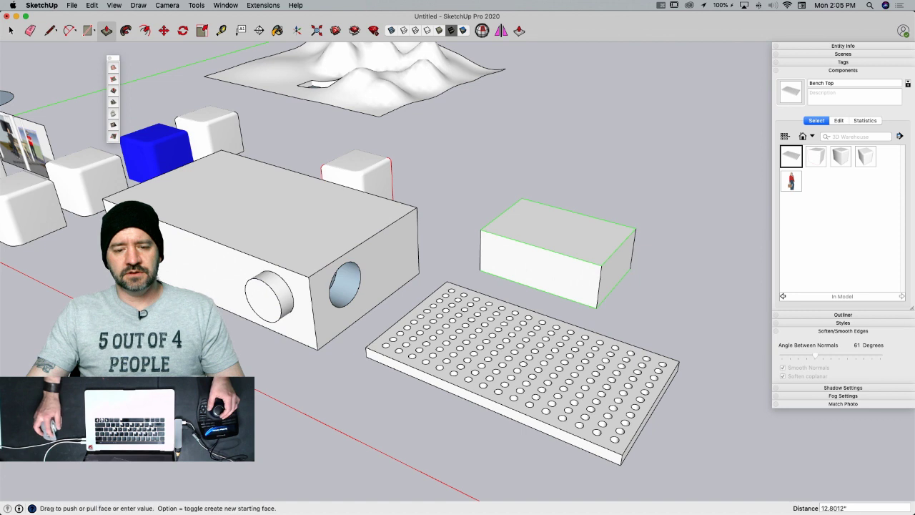
left_click(178, 236)
- Orient all faces of the large box to match its front face and clear the selection
key("space")
left_click(175, 244)
right_click(174, 244)
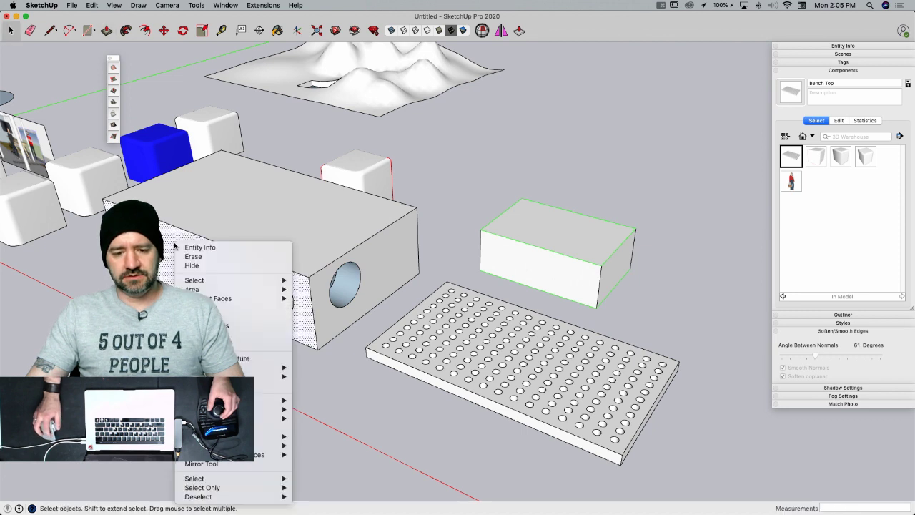
left_click(213, 335)
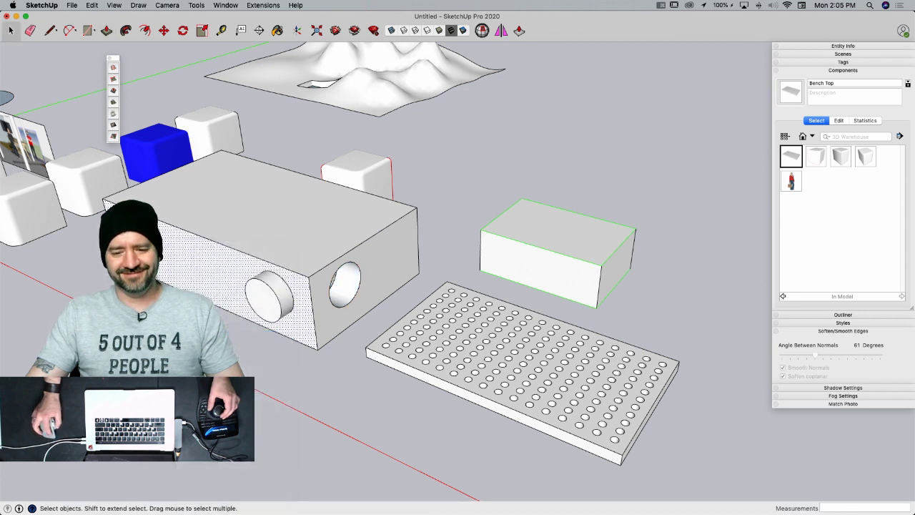
key("super+shift+a")
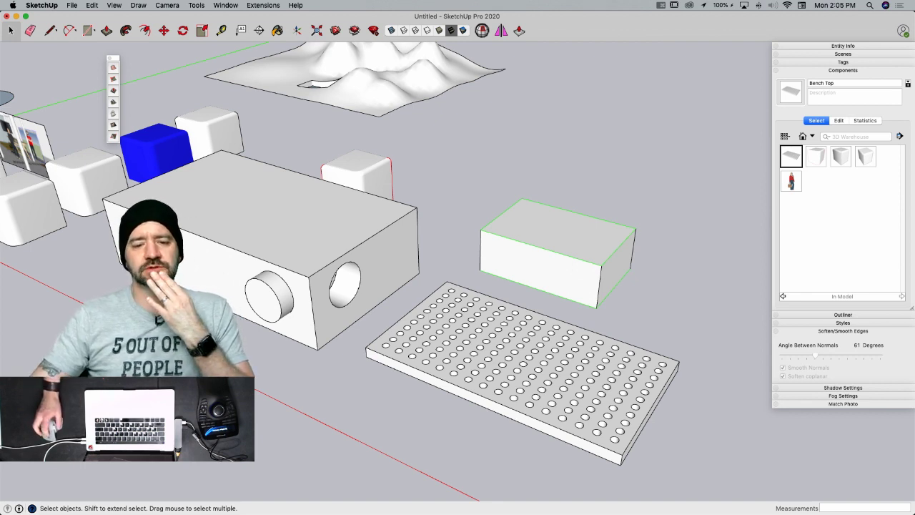
- Close the floating toolbar and collapse the Components and Soften/Smooth Edges sections
left_click(108, 60)
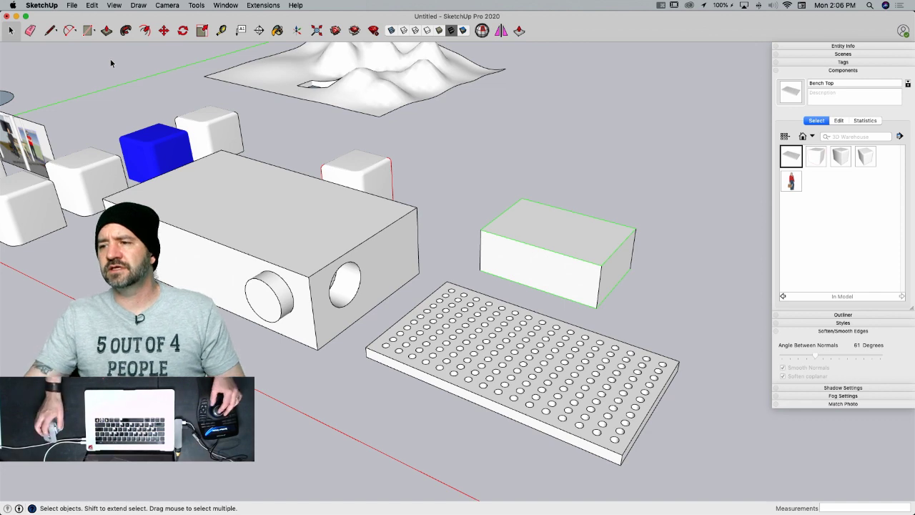
scroll(110, 60, "down", 2)
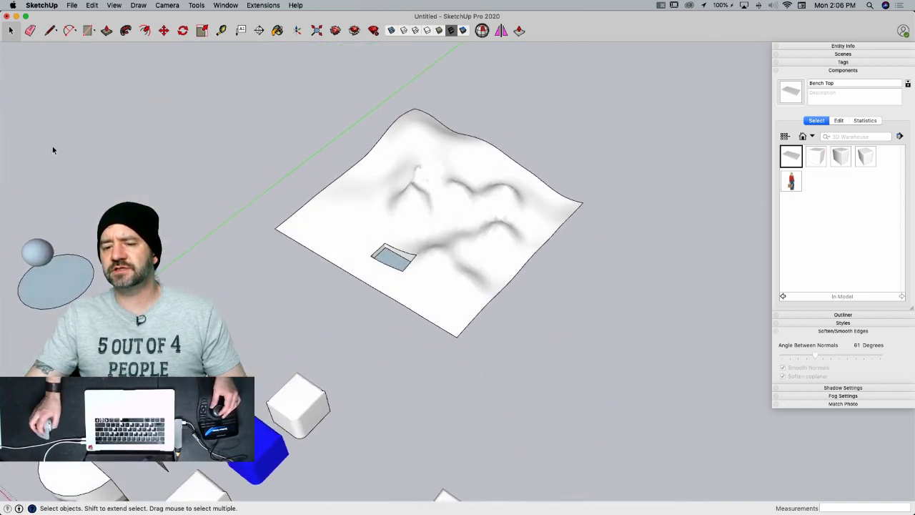
scroll(452, 215, "up", 3)
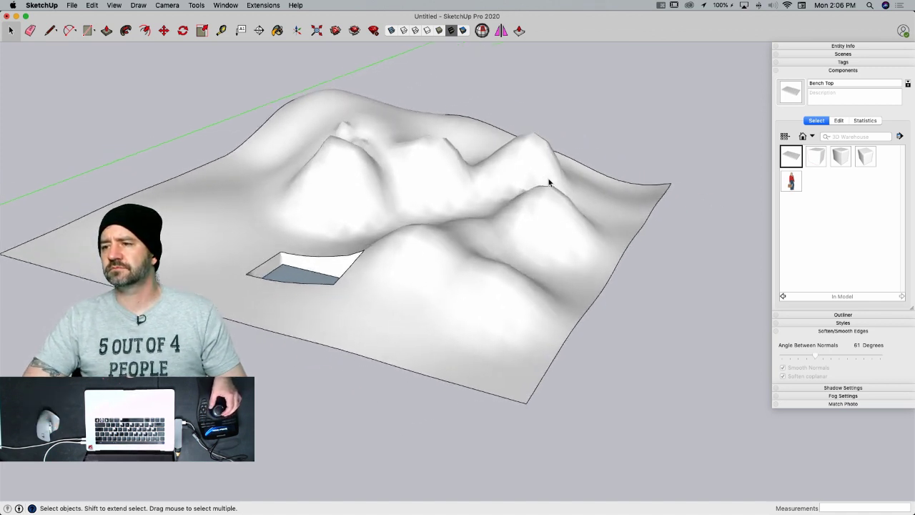
scroll(549, 182, "down", 5)
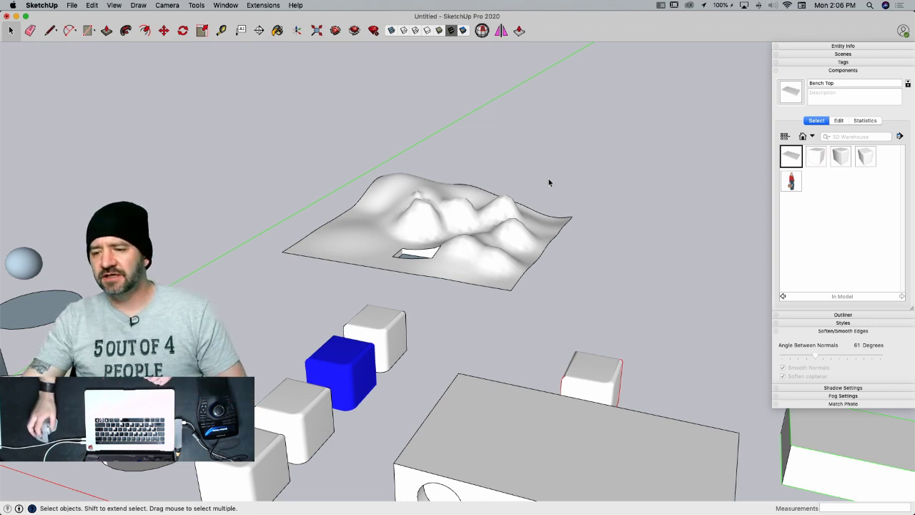
left_click(805, 70)
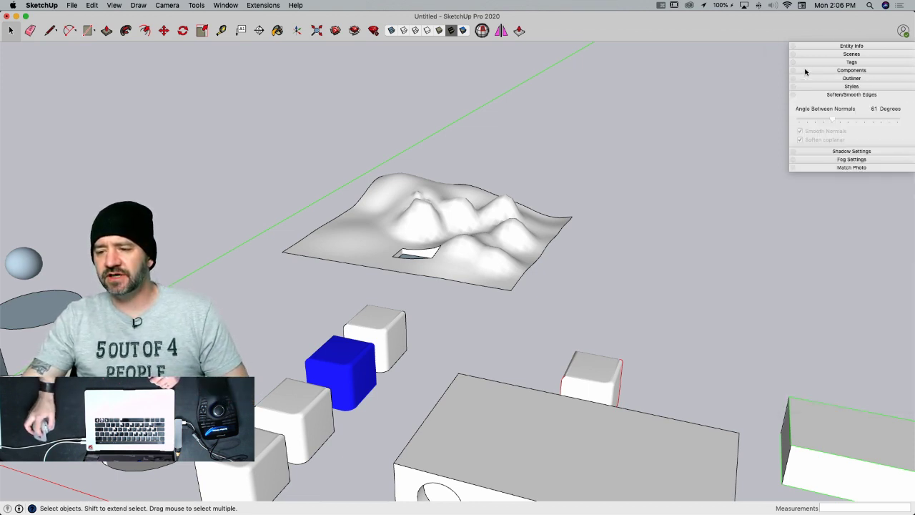
left_click(843, 94)
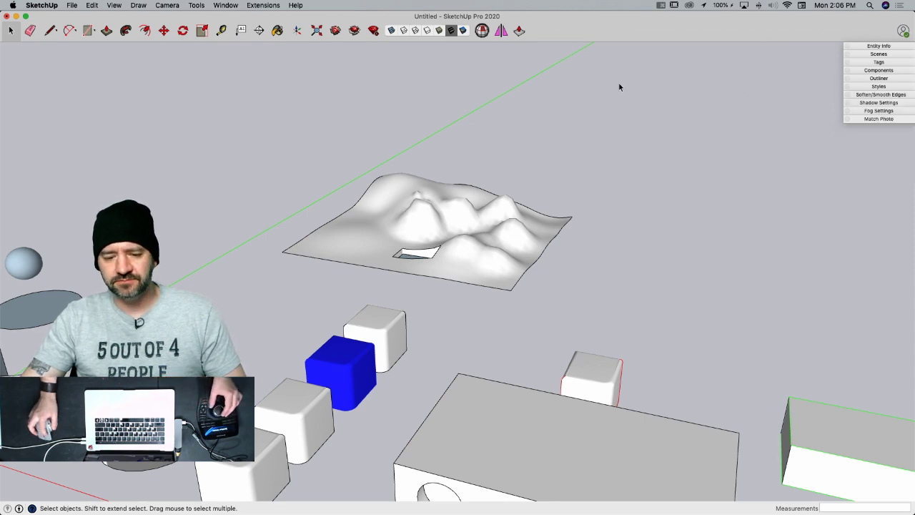
- Move the white cylinder with its sphere and the blue disc with its sphere together about 115" toward the curved image surfaces
scroll(610, 138, "down", 4)
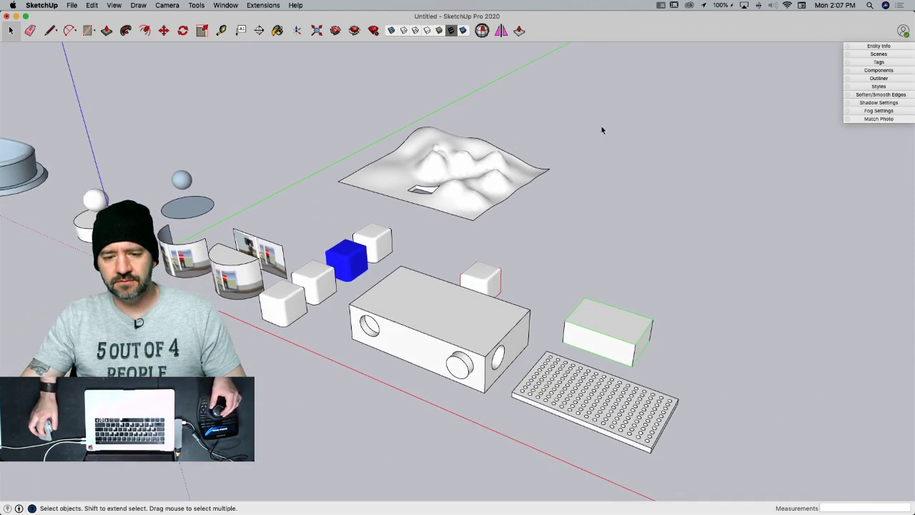
middle_click_drag(602, 127, 452, 152, "shift")
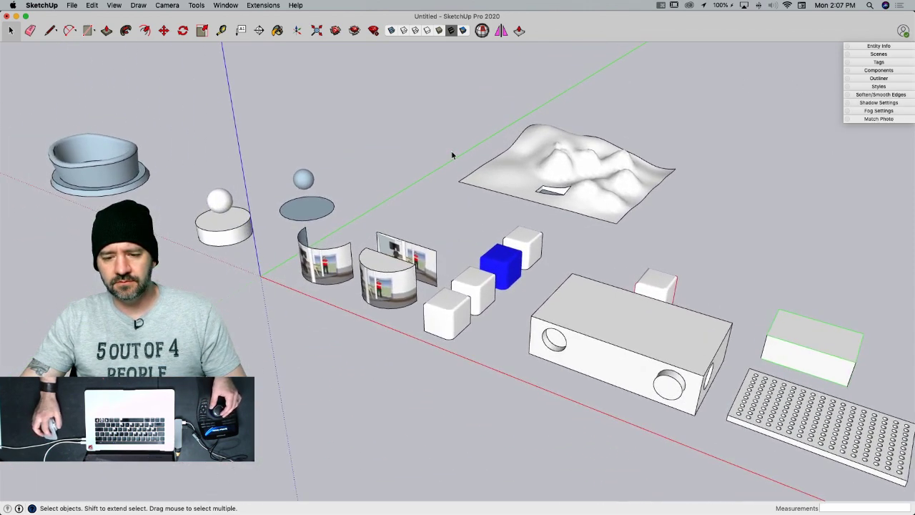
middle_click_drag(167, 159, 213, 234)
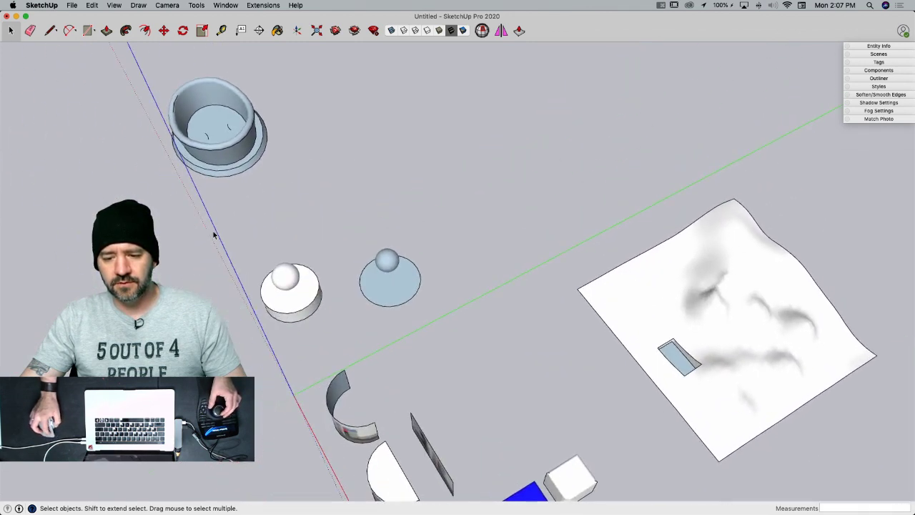
left_click_drag(213, 235, 442, 342)
key("m")
left_click(445, 208)
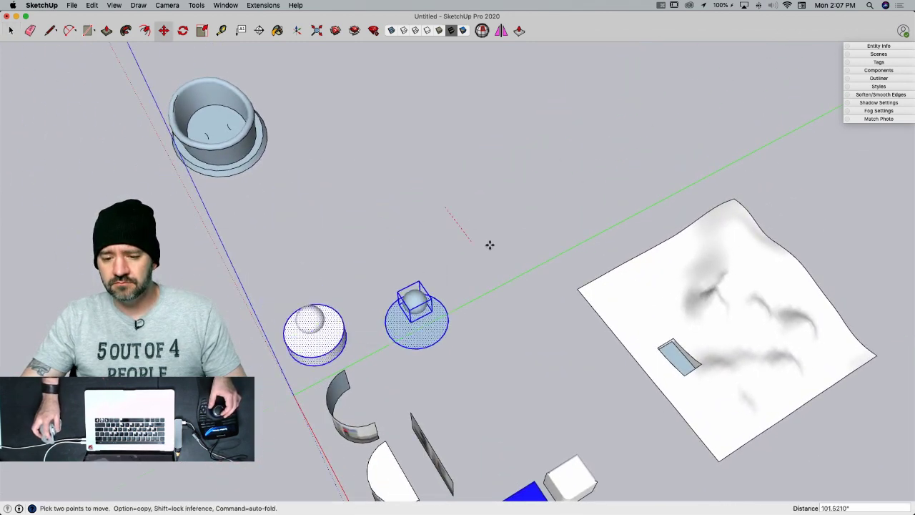
left_click(482, 242)
middle_click_drag(286, 231, 276, 233)
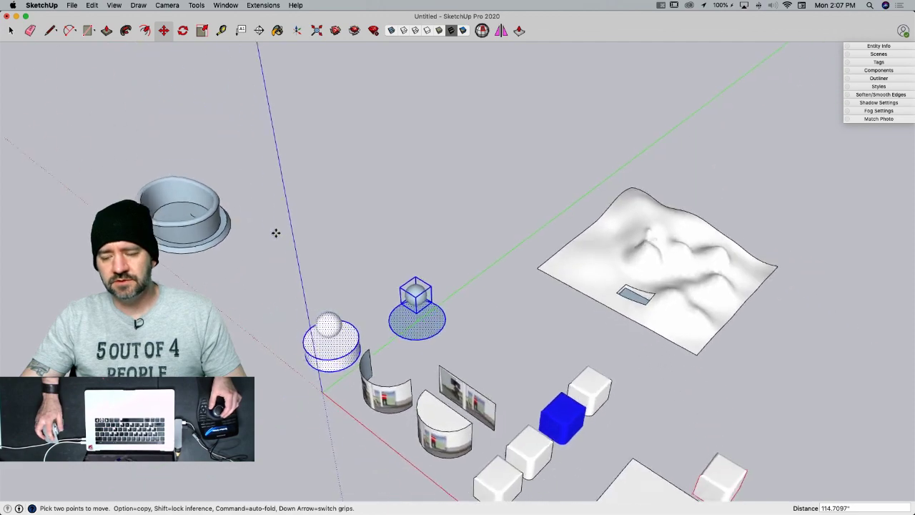
key("e")
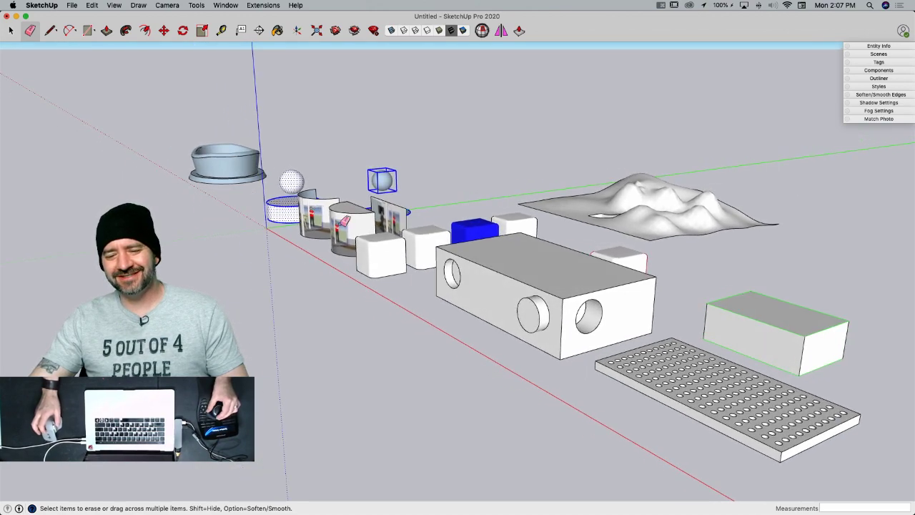
middle_click_drag(296, 278, 312, 286)
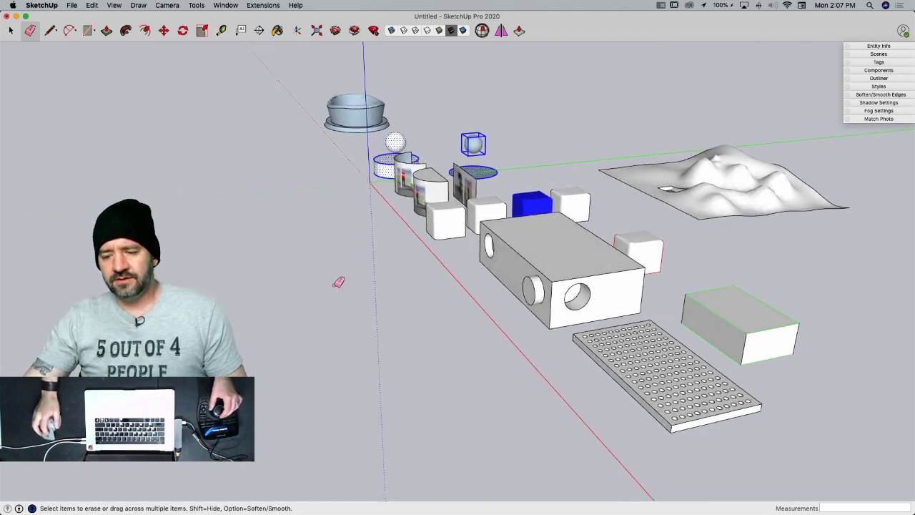
key("space")
- Draw a large rectangle on the ground beyond the terrain and Push/Pull it up into a slab about 5.3" thick
scroll(440, 329, "up", 3)
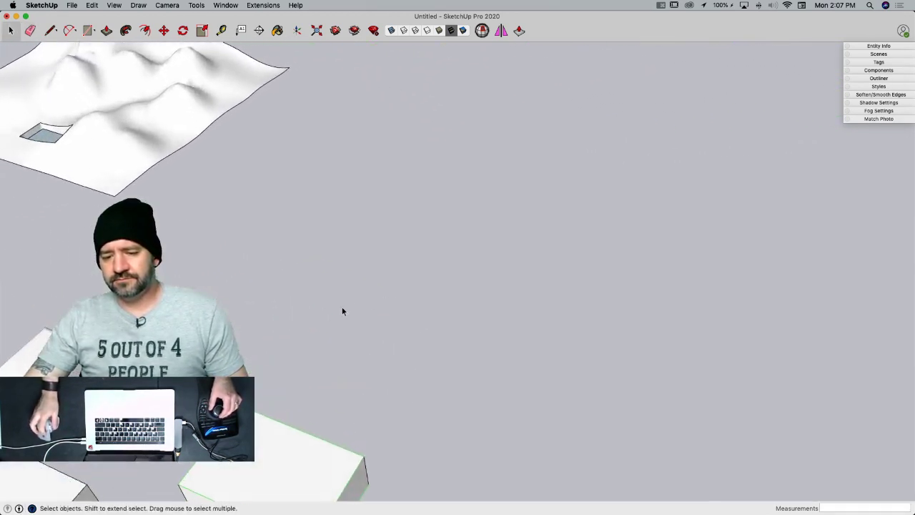
key("r")
scroll(313, 215, "up", 3)
left_click(250, 265)
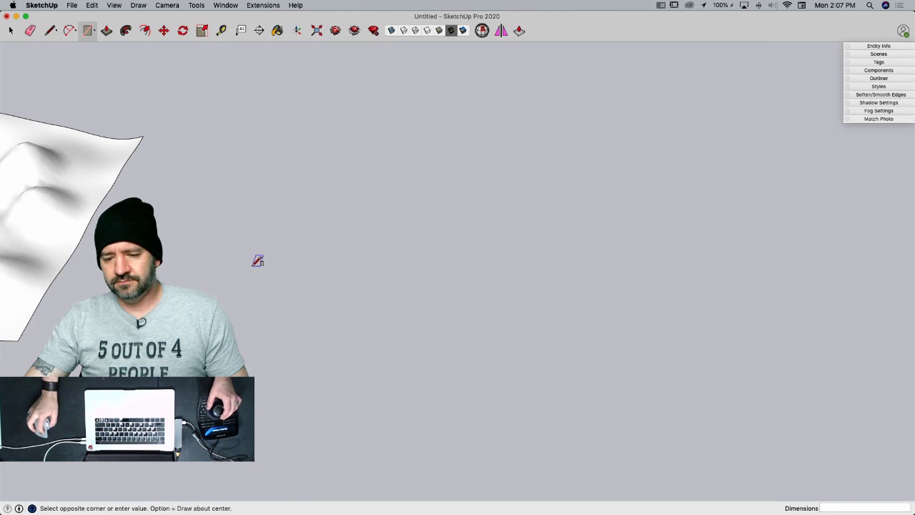
left_click(537, 421)
key("p")
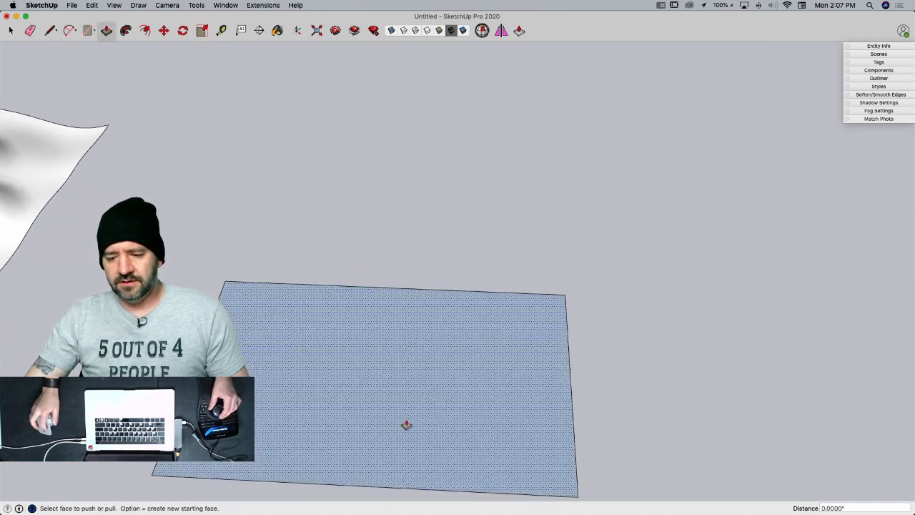
left_click(382, 389)
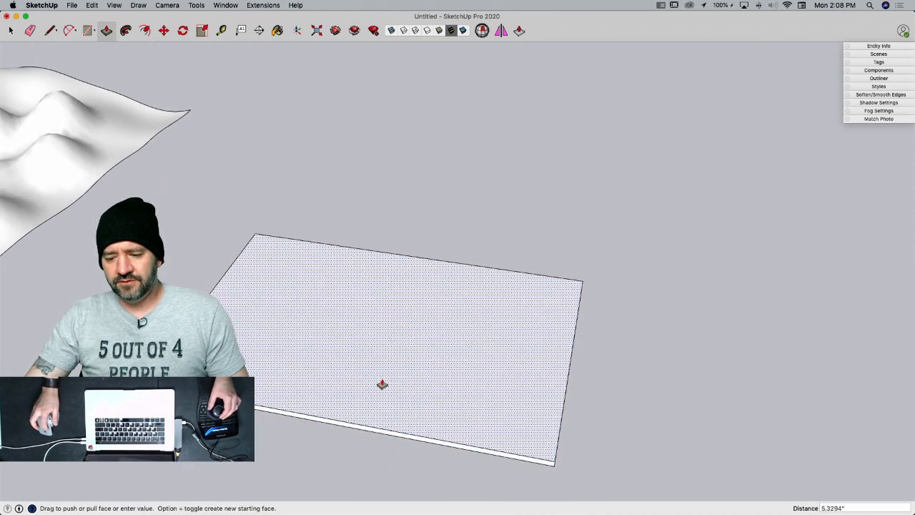
left_click(380, 387)
mouse_move(381, 387)
middle_mouse_down()
mouse_move(417, 390)
mouse_move(398, 387)
middle_mouse_up()
- Select the entire large slab with all its connected faces and edges and make it a group
key("space")
middle_click_drag(388, 341, 367, 422)
left_click(406, 358)
right_click(407, 357)
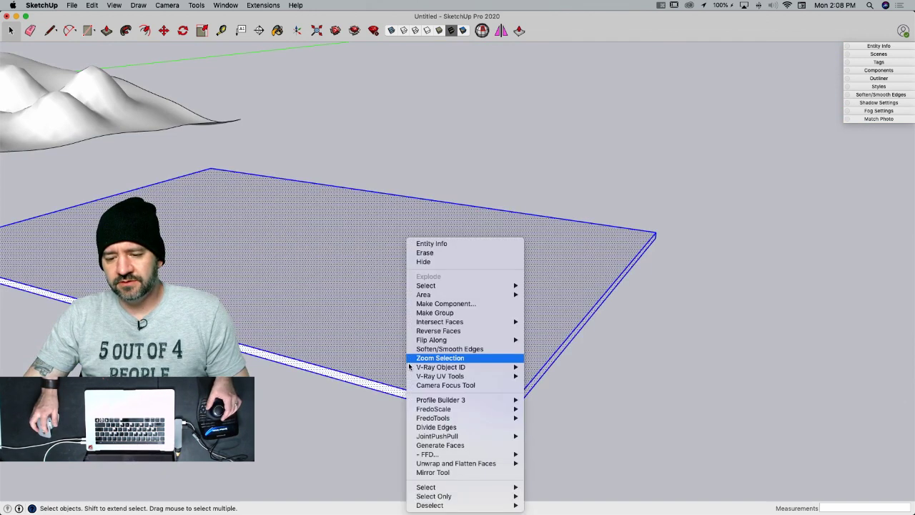
left_click(444, 312)
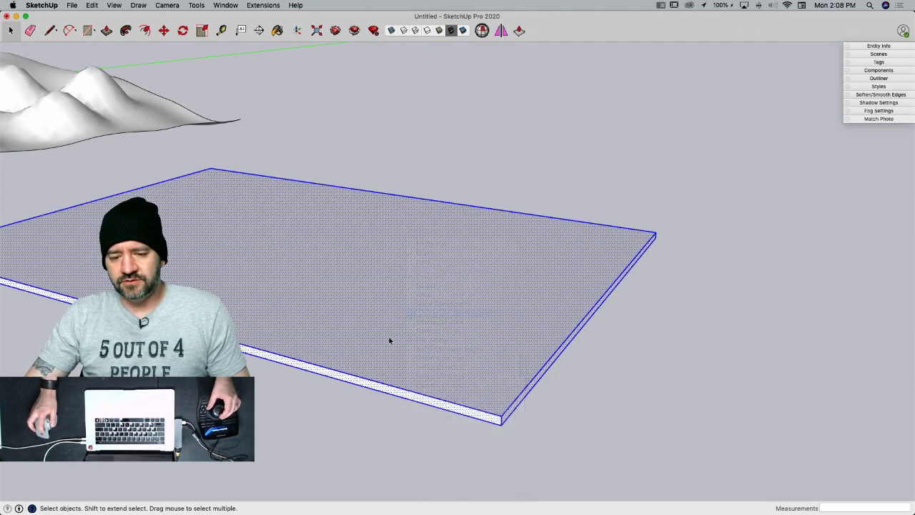
- Draw a smaller rectangle inside the large slab's top face and Push/Pull it up into a thin slab
key("r")
scroll(389, 337, "up", 5)
left_click(191, 203)
left_click(472, 373)
key("p")
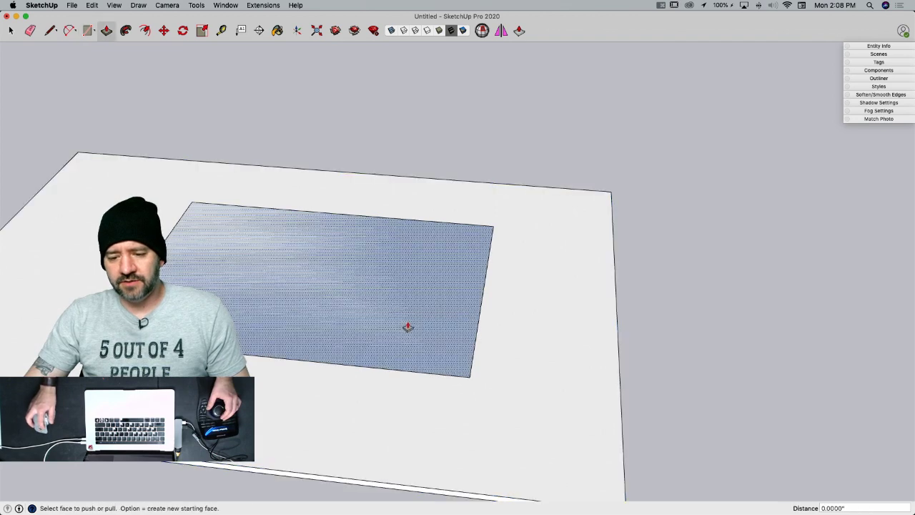
left_click(409, 327)
left_click(398, 316)
- Select all connected geometry of the smaller slab and make it a group
key("space")
triple_click(399, 317)
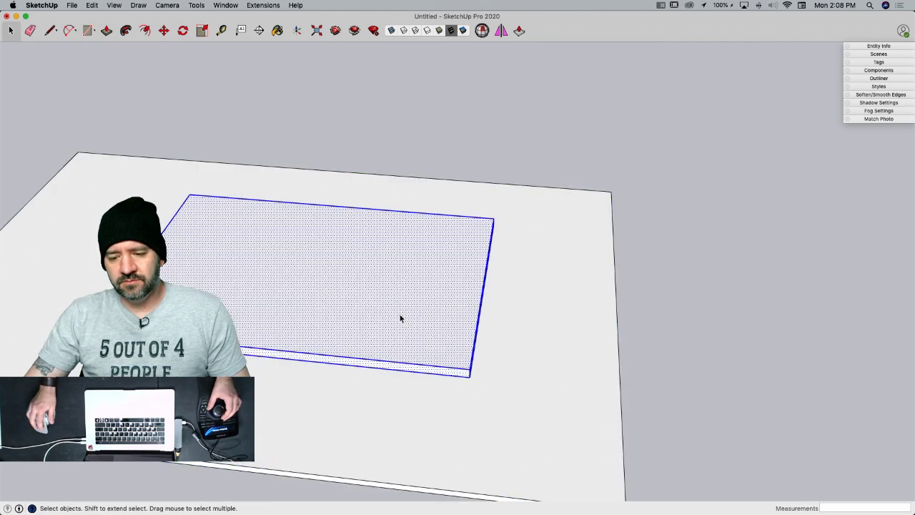
right_click(401, 317)
left_click(428, 313)
- Move the smaller slab straight down about 8.2" from its corner so it sits beneath the large slab
scroll(453, 321, "down", 3)
key("m")
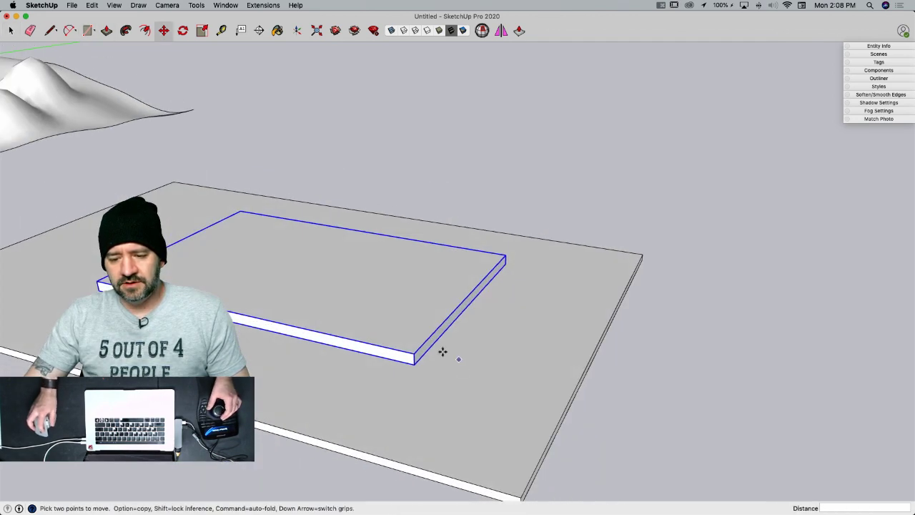
left_click(415, 352)
key("Right")
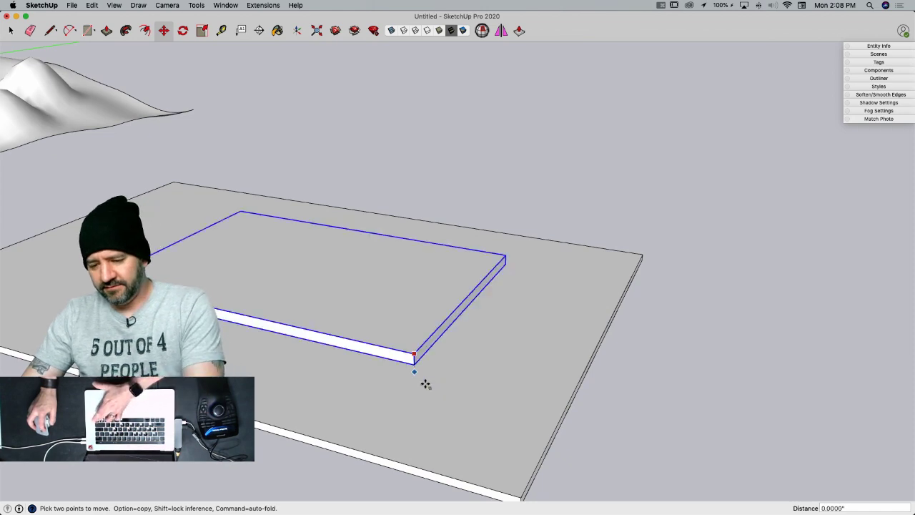
key("Escape")
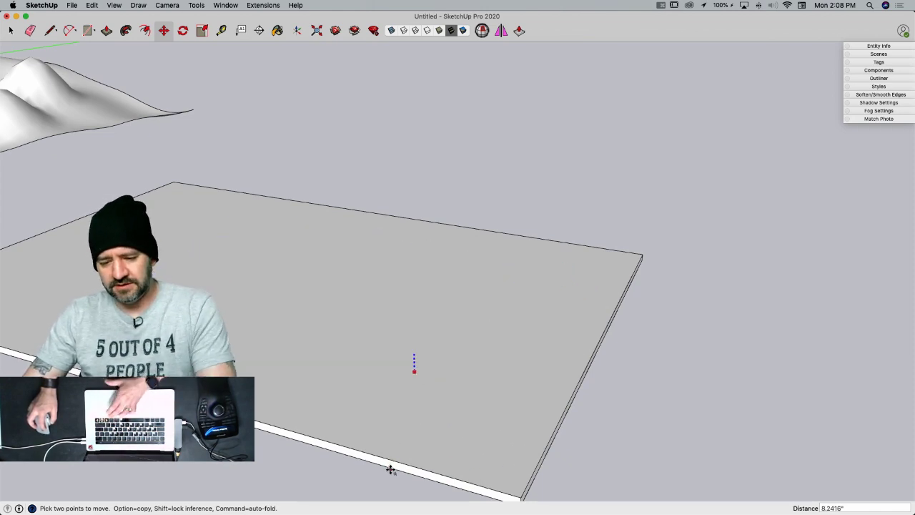
key("space")
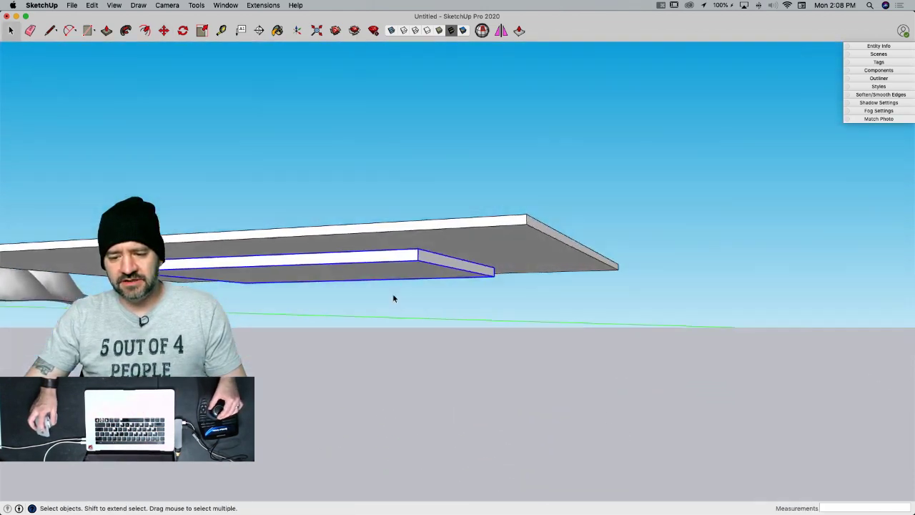
- Examine from far away and up close how the lower slab's edges display beneath the large slab
scroll(389, 349, "down", 10)
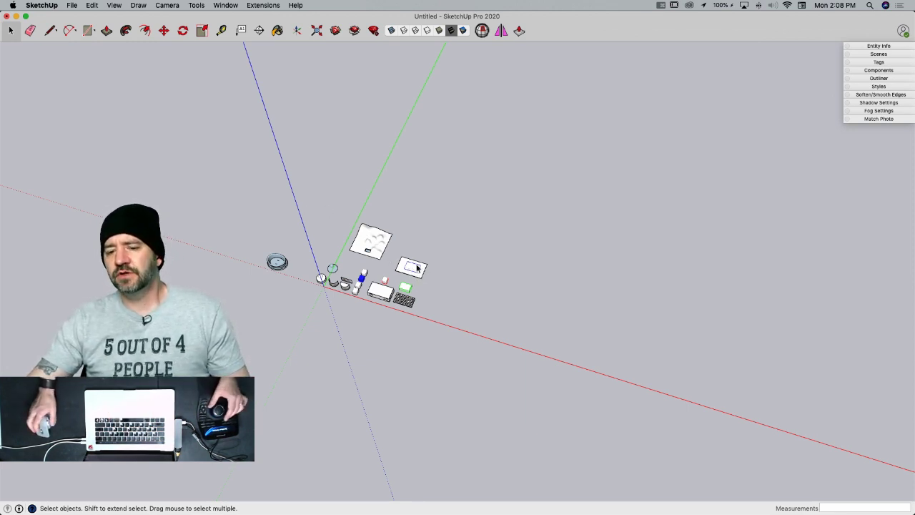
scroll(417, 267, "up", 10)
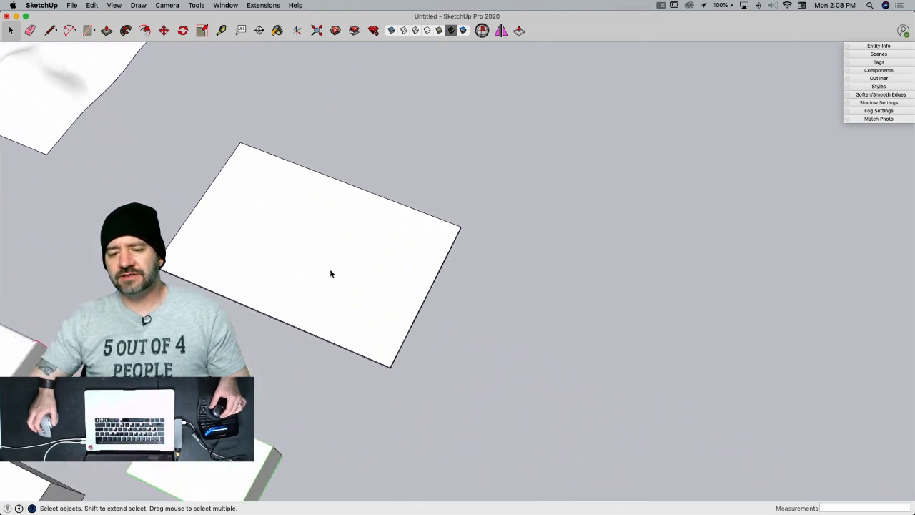
middle_click_drag(330, 269, 330, 251)
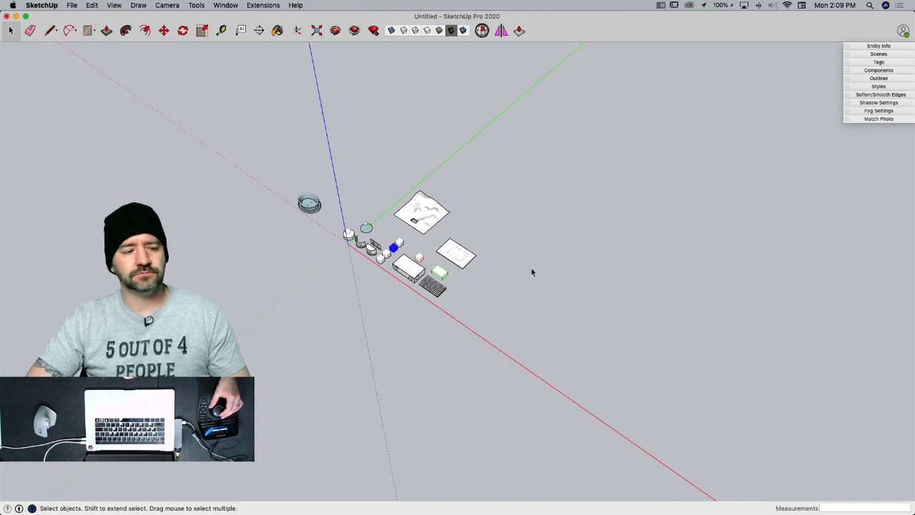
middle_click_drag(532, 271, 531, 270)
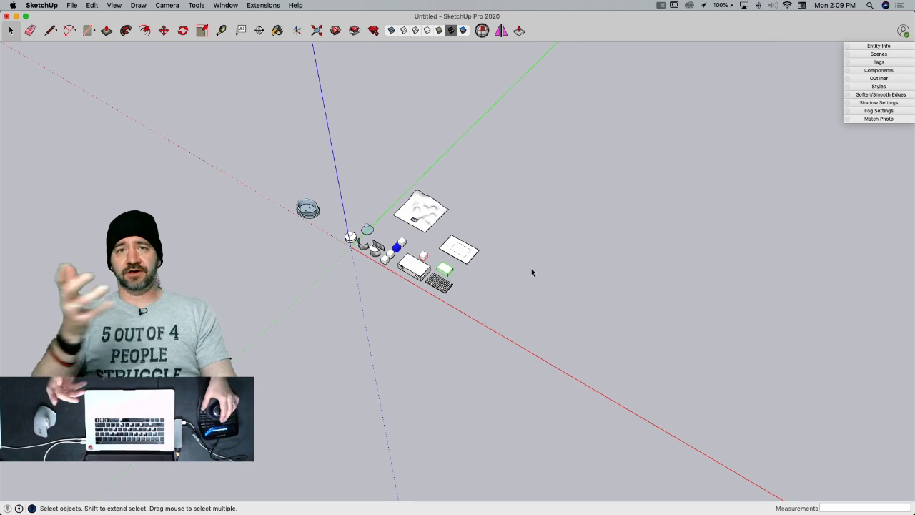
- Select both grouped slabs together and delete them
scroll(531, 268, "up", 5)
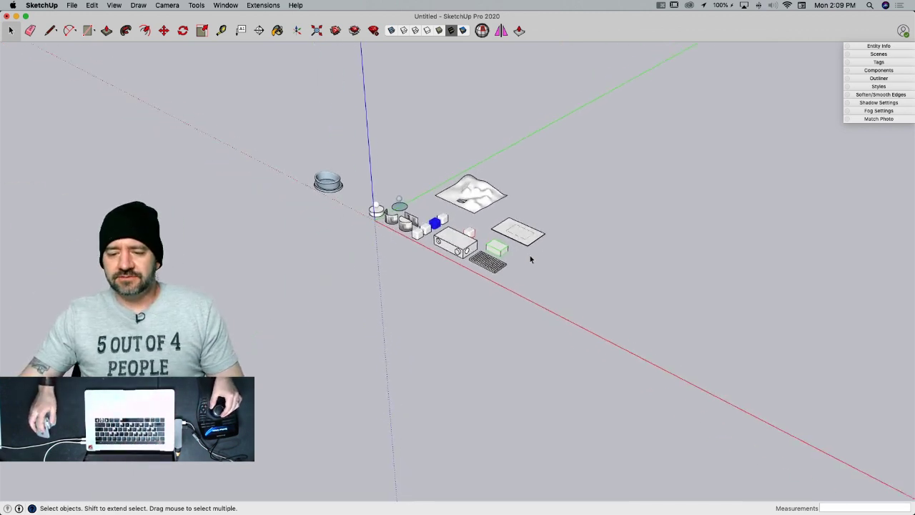
left_click_drag(593, 288, 554, 341)
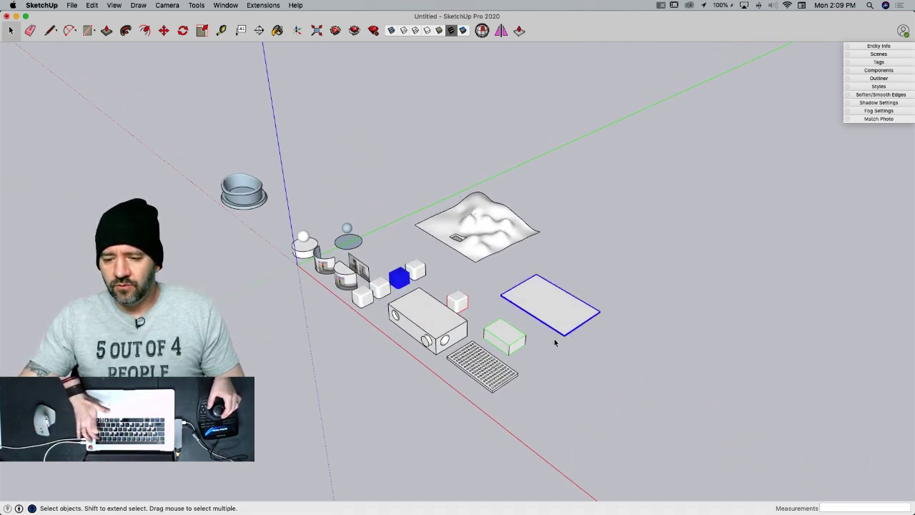
key("Delete")
- Select the terrain mesh and move it about 561" closer to the green-edged box and the perforated plate
left_click_drag(412, 169, 627, 291)
key("m")
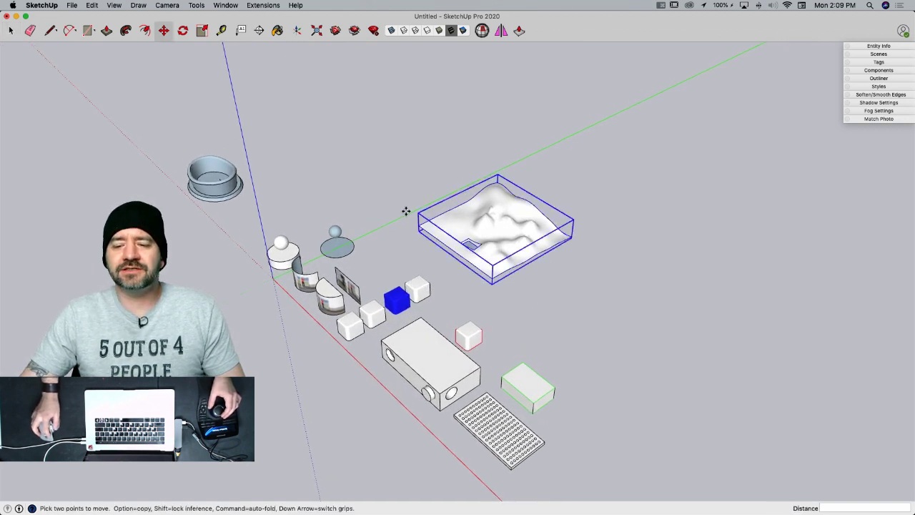
left_click(418, 266)
left_click(480, 362)
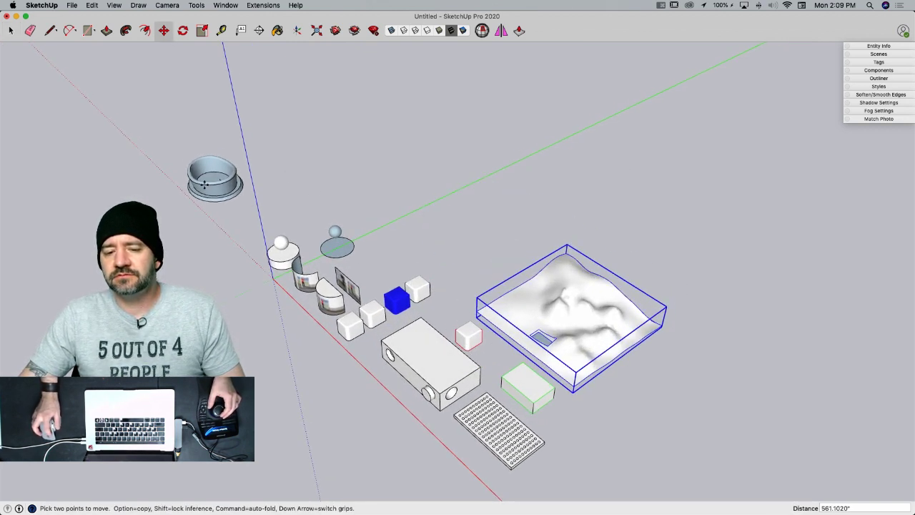
- Select the round tub with its base and move it across to the blue disc, behind the row of cubes
key("space")
left_click_drag(163, 149, 279, 238)
key("m")
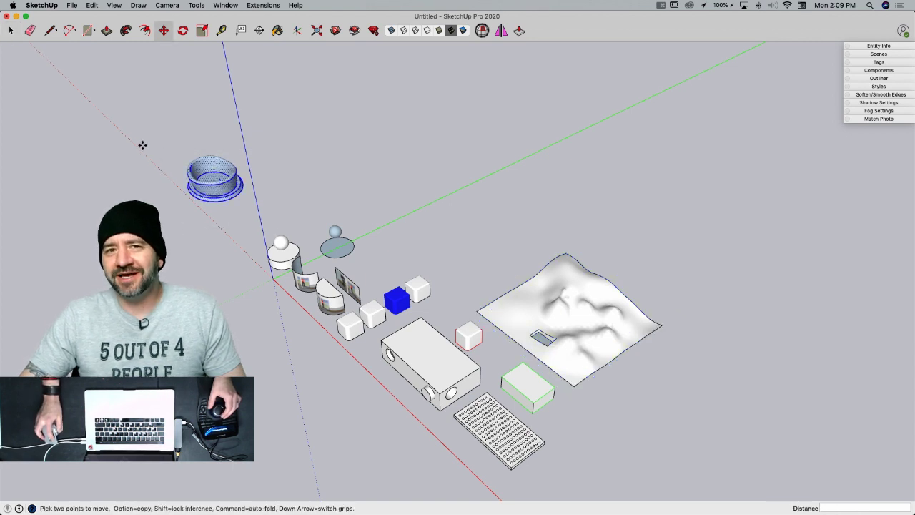
left_click(151, 189)
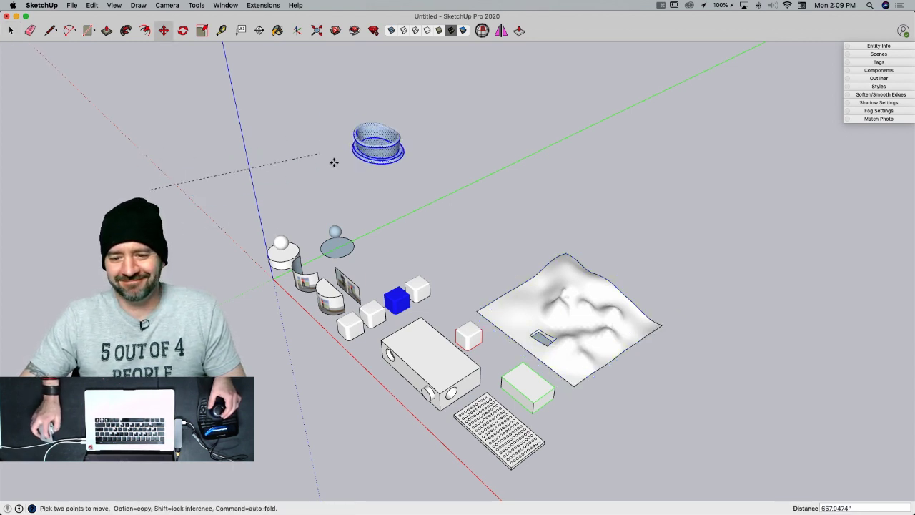
left_click(352, 244)
key("space")
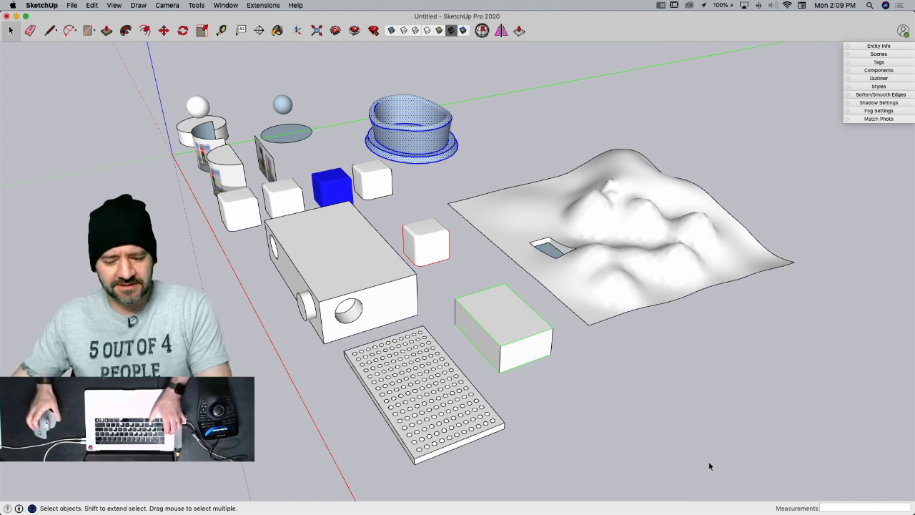
- Switch to Google Chrome's SketchUp window and show the "More Q&A! Live today! Again!" forum page
key("super+Tab")
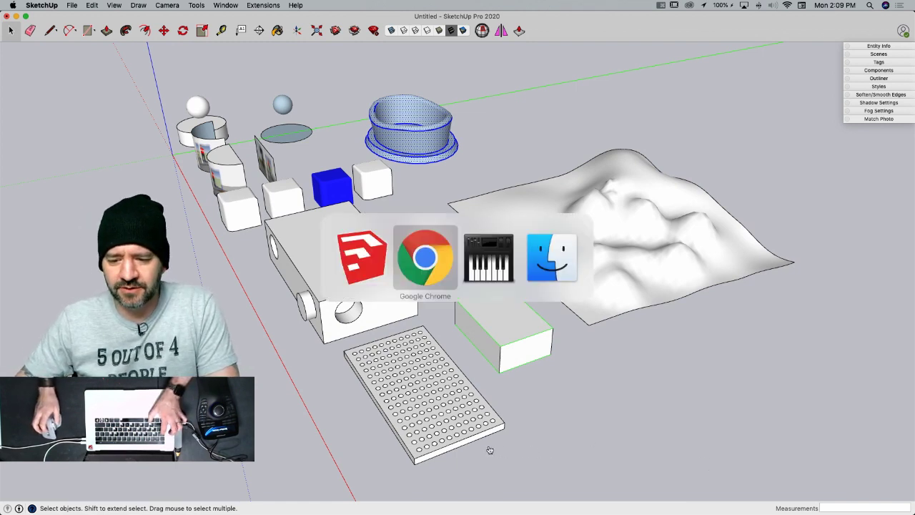
key("super+Tab")
key("super+Tab")
key("super+Tab")
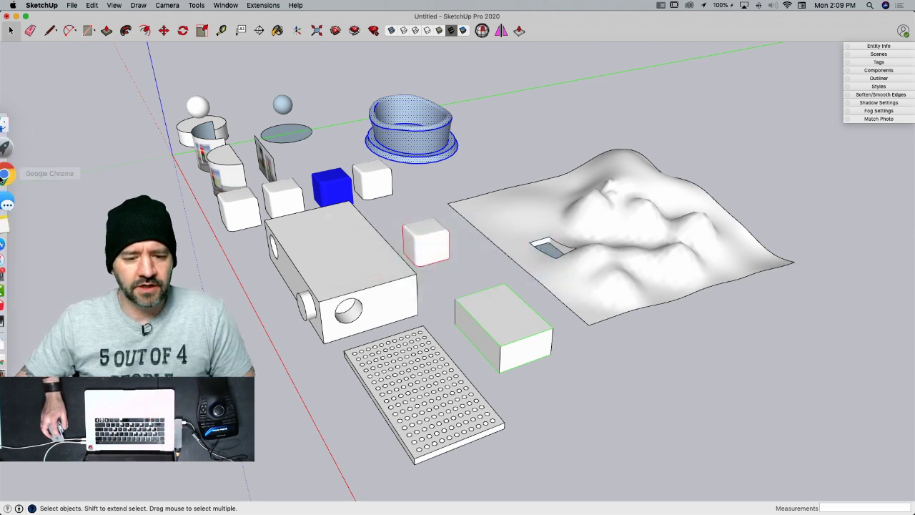
right_click(11, 177)
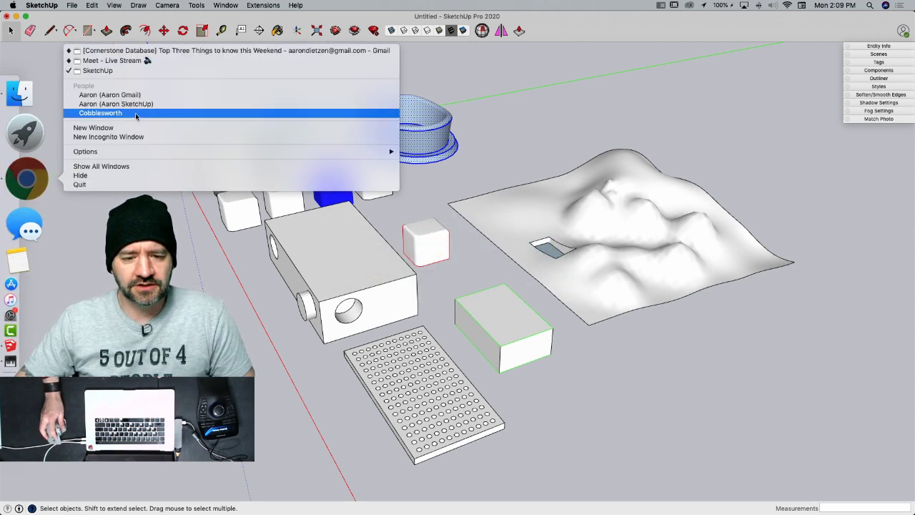
left_click(194, 70)
left_click(390, 24)
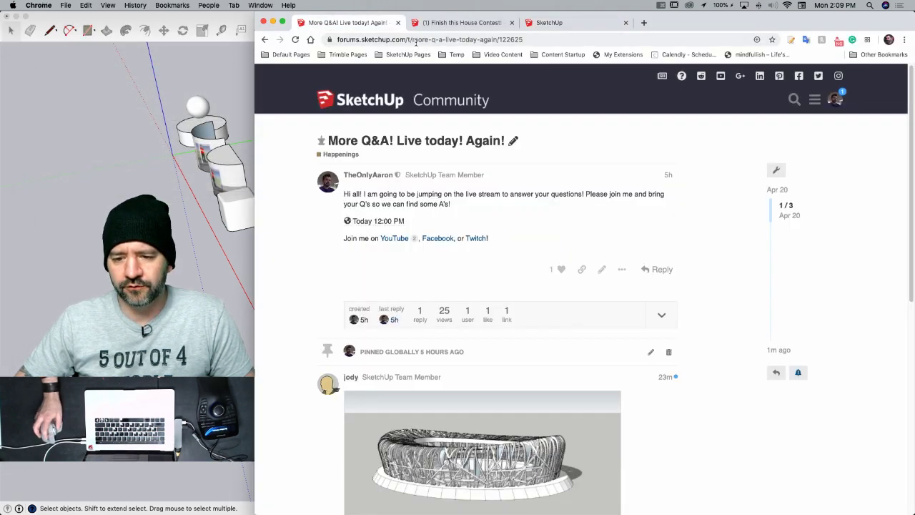
- View the "Finish this House Contest!" forum thread and its challenge description, and return to SketchUp with the selection cleared
left_click(444, 23)
scroll(413, 256, "up", 15)
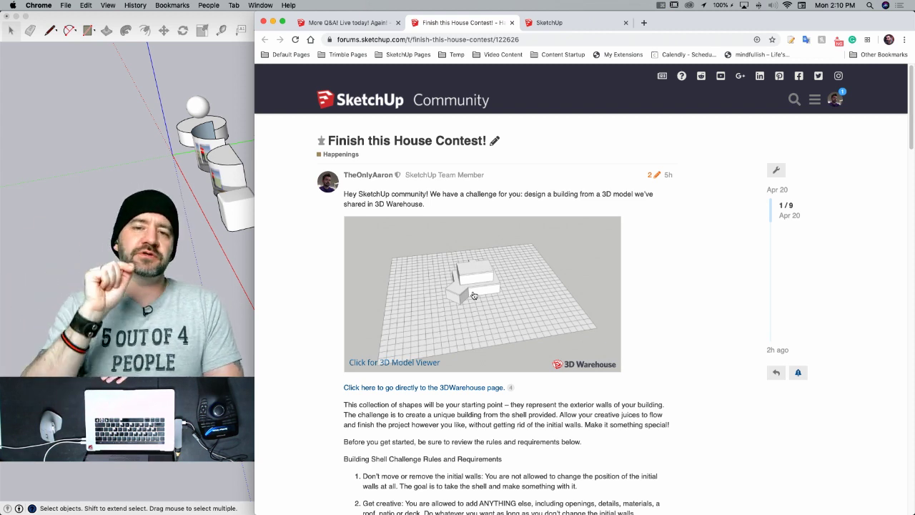
scroll(473, 215, "down", 1)
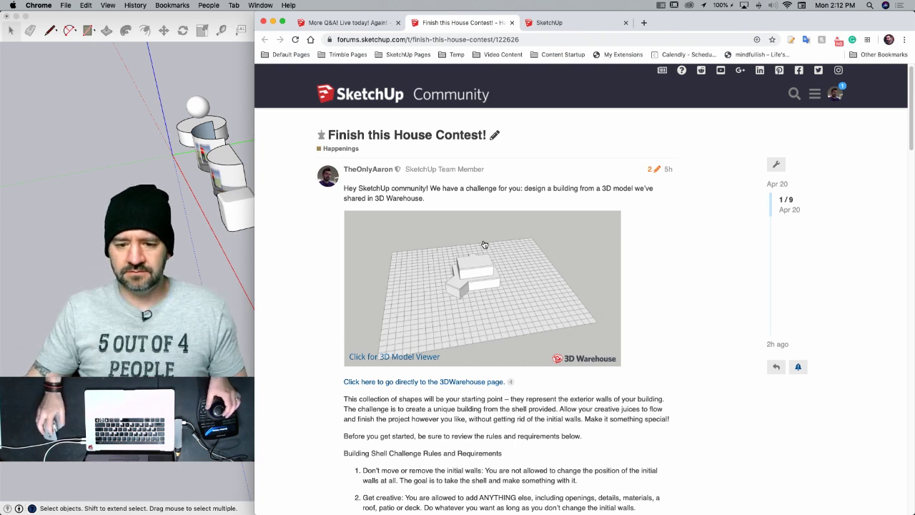
left_click(191, 231)
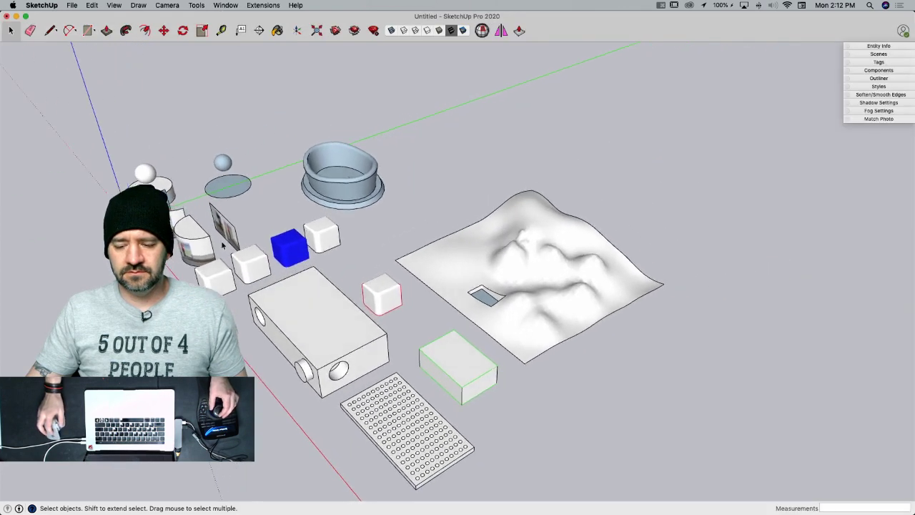